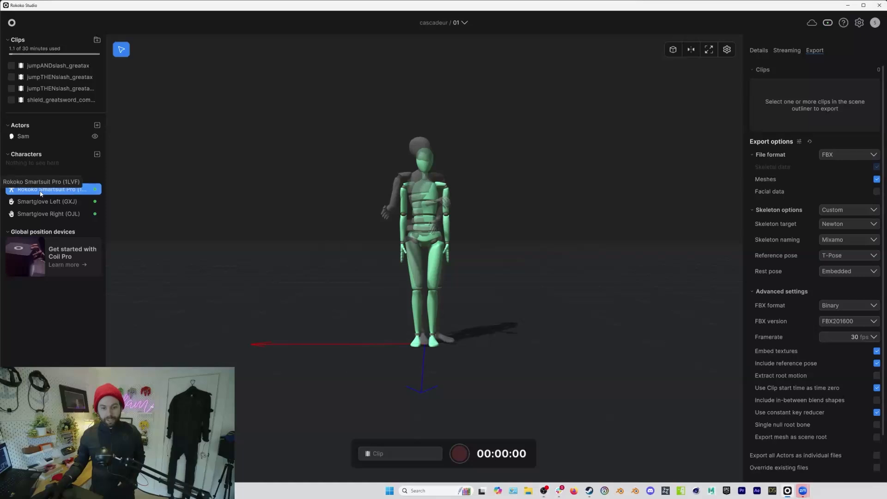
Check the actor's height in its profile without changing it, and calibrate the actor's pose.
click(44, 138)
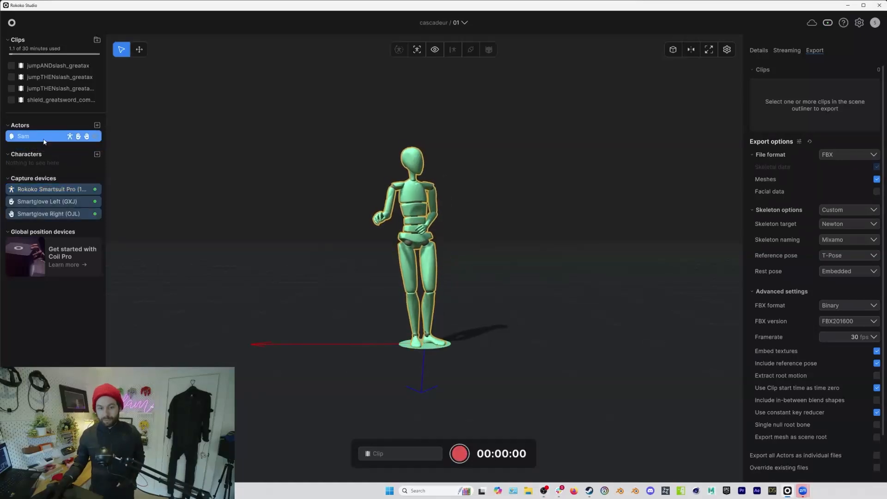
double_click(44, 139)
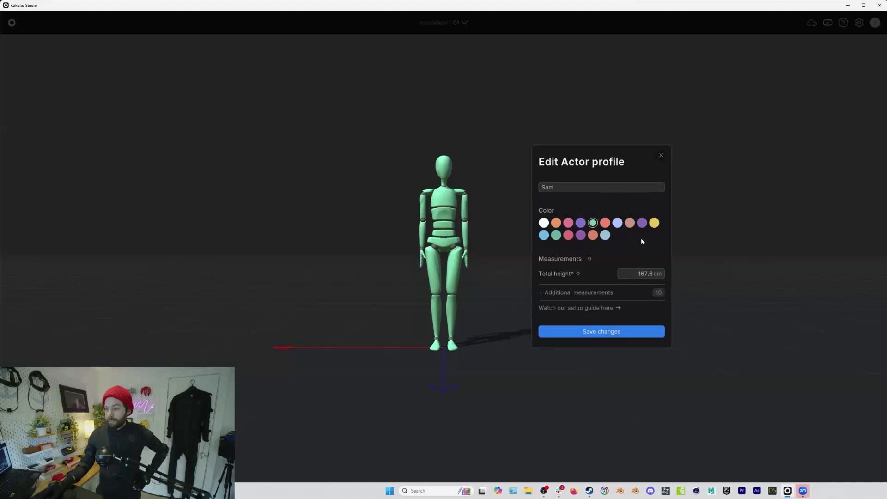
click(661, 156)
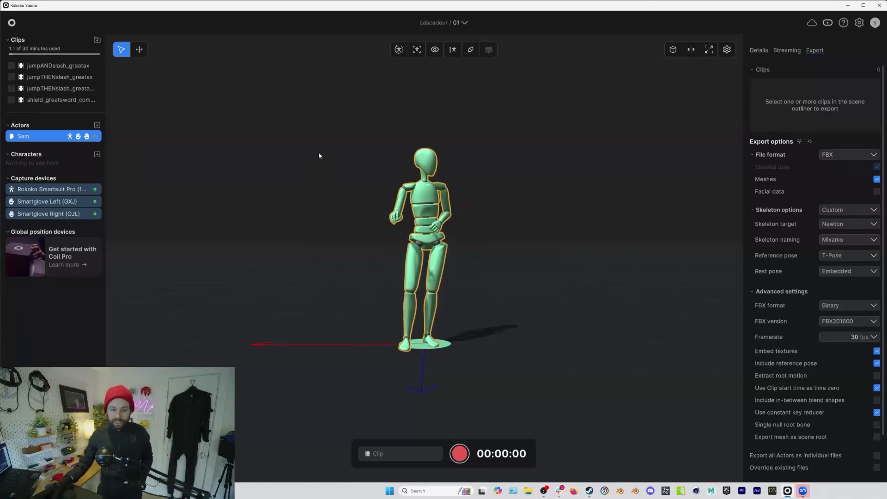
click(400, 50)
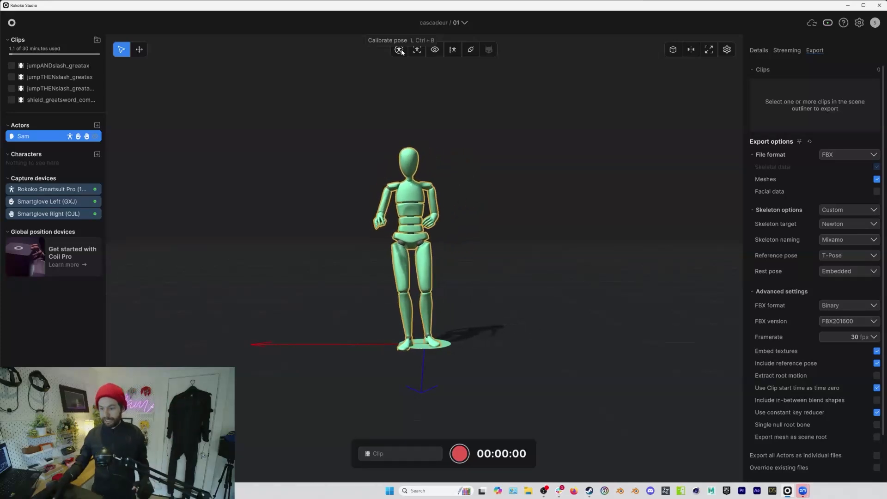
click(569, 206)
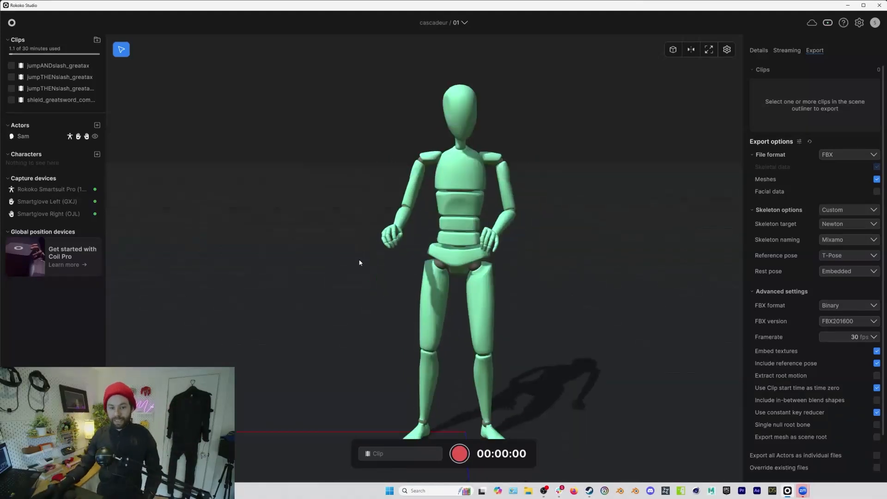
Import the Paladin J Nordstrom character from the Robo_CoilDev folder on the Desktop.
click(97, 155)
click(439, 209)
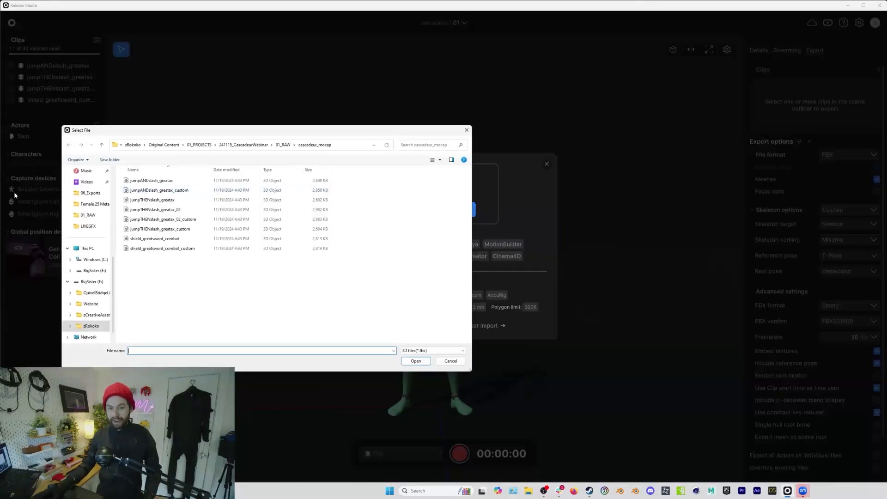
scroll(81, 210, up, 4)
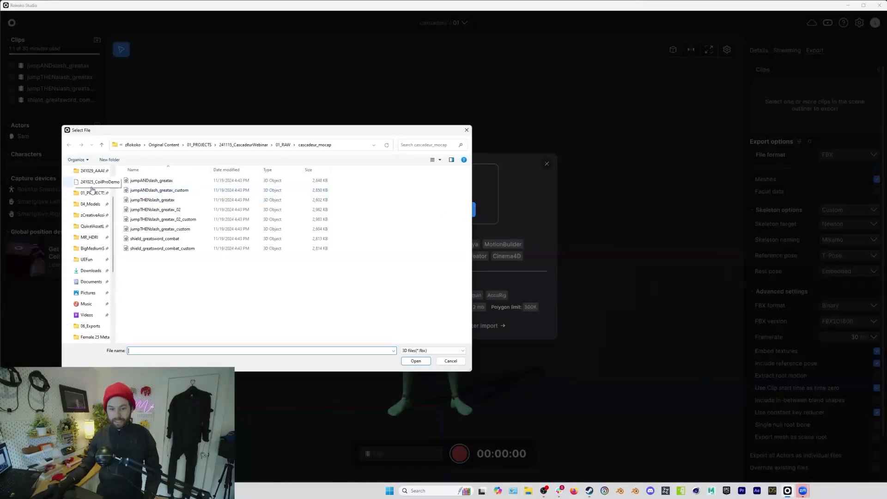
scroll(92, 197, up, 3)
click(76, 204)
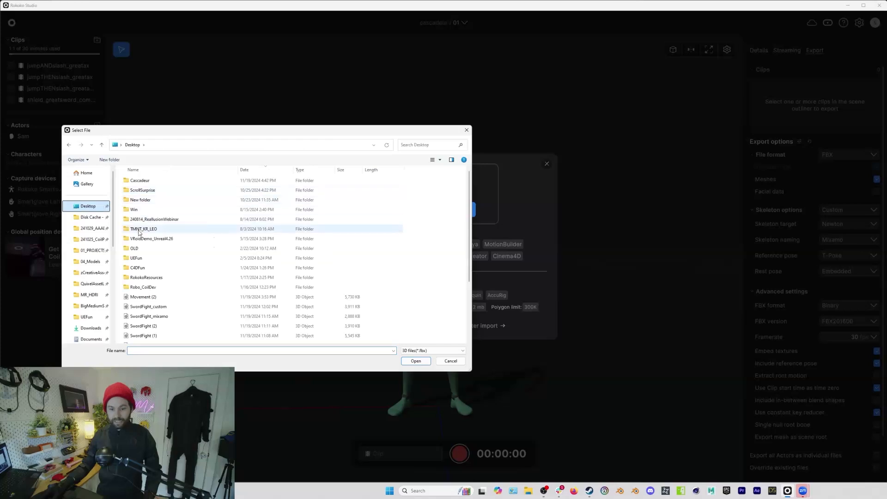
double_click(143, 288)
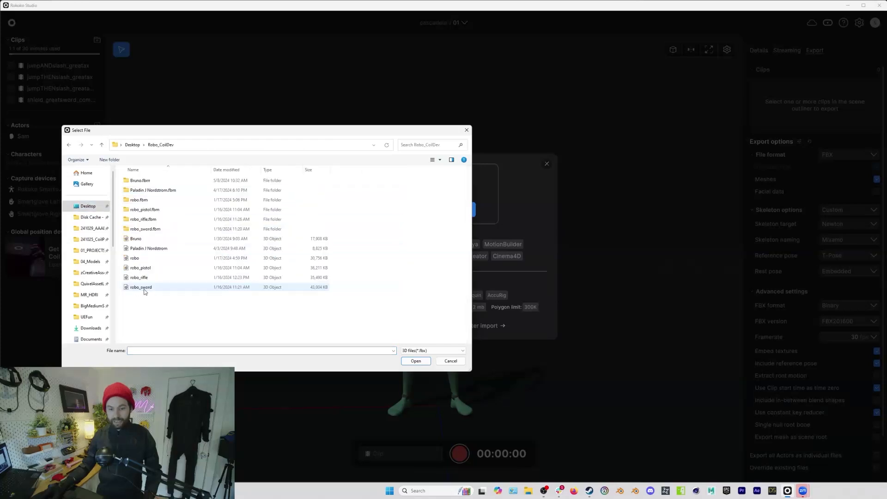
double_click(148, 248)
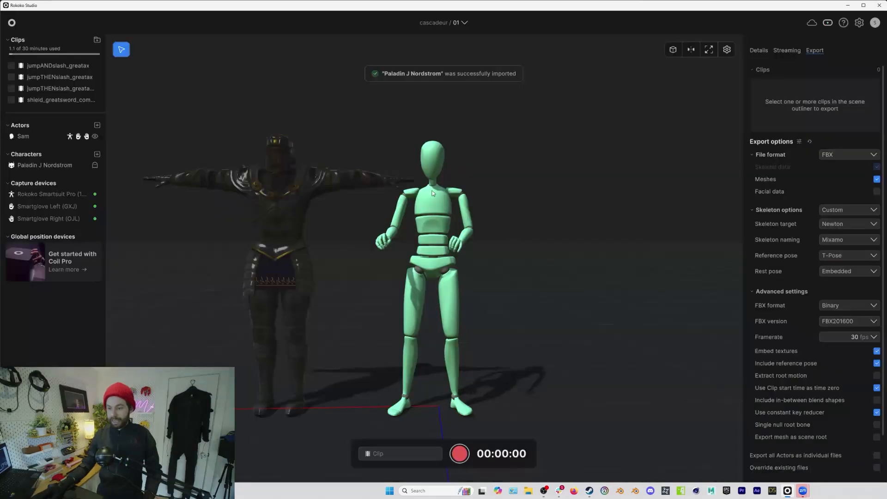
Assign the Paladin J Nordstrom character to the actor and keep the actor's mannequin visible beside it.
drag(32, 167, 36, 141)
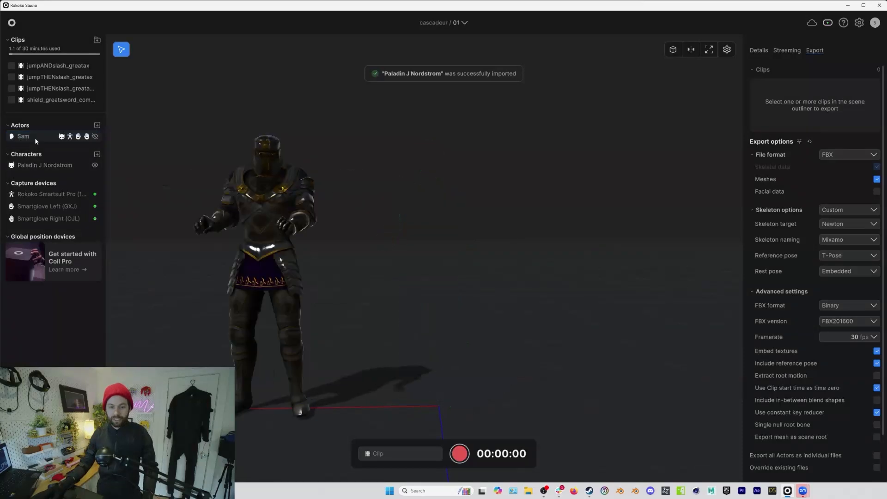
click(94, 136)
click(94, 137)
click(95, 136)
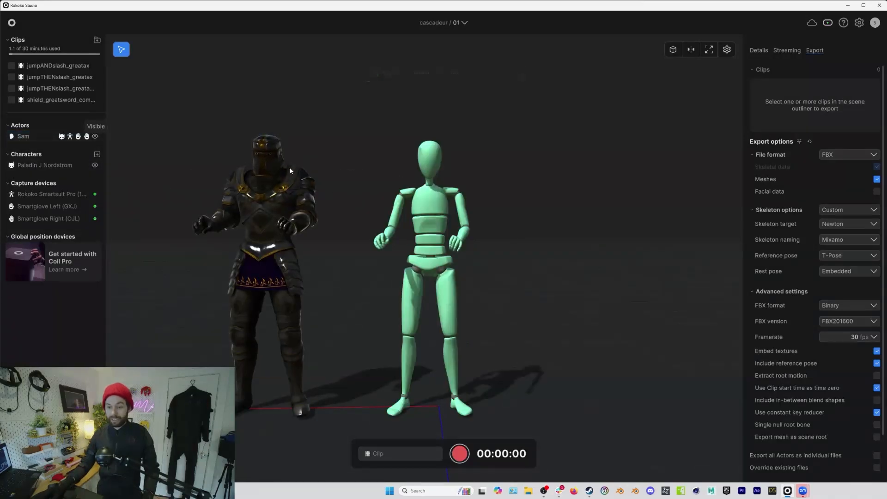
scroll(292, 175, down, 2)
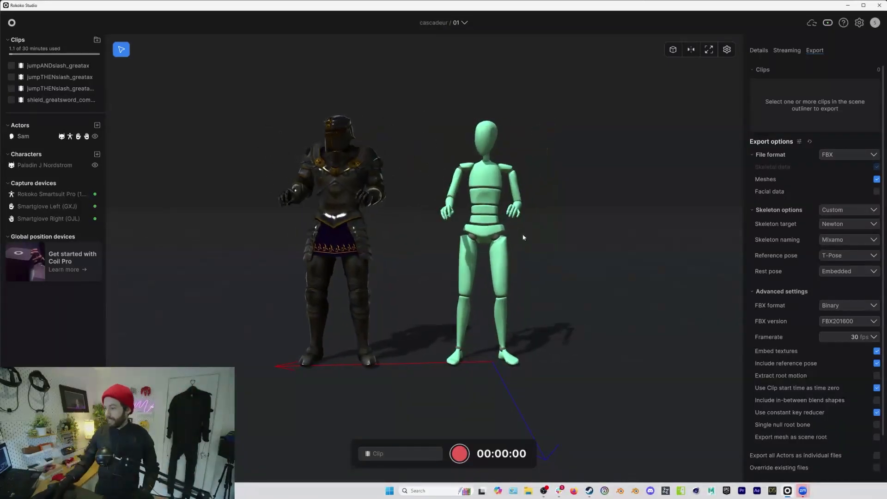
Examine the actor's retargeting options, including the Adjust arms settings, and the streaming integrations that support retargeted characters.
click(763, 51)
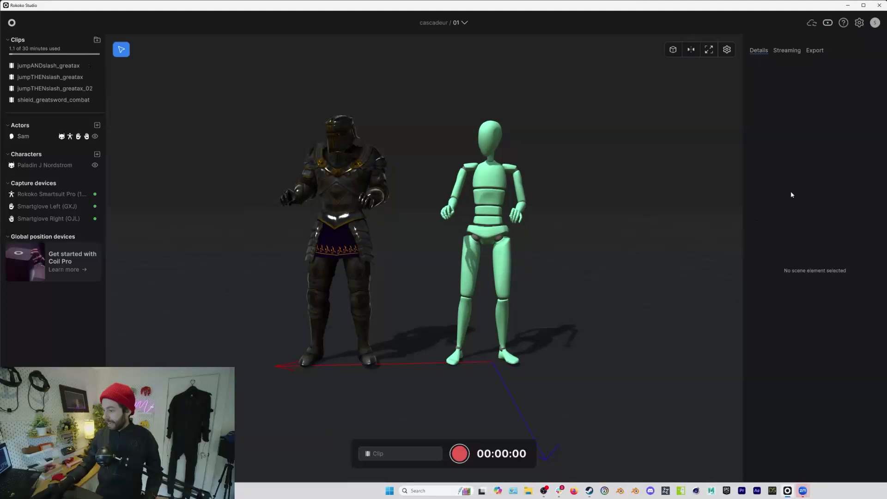
click(479, 188)
scroll(831, 387, down, 1)
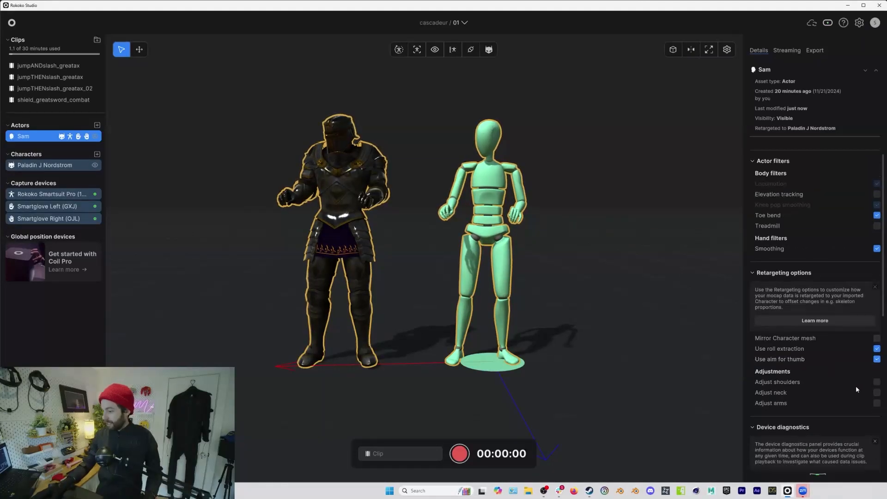
click(877, 403)
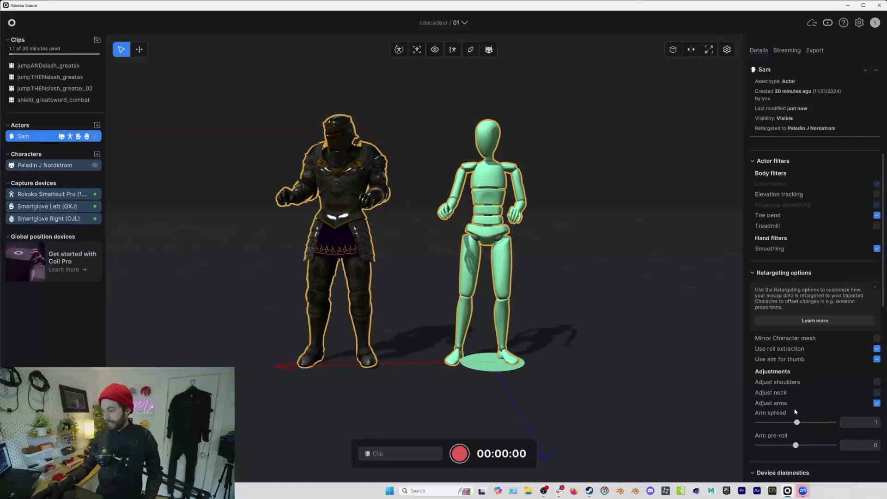
click(877, 403)
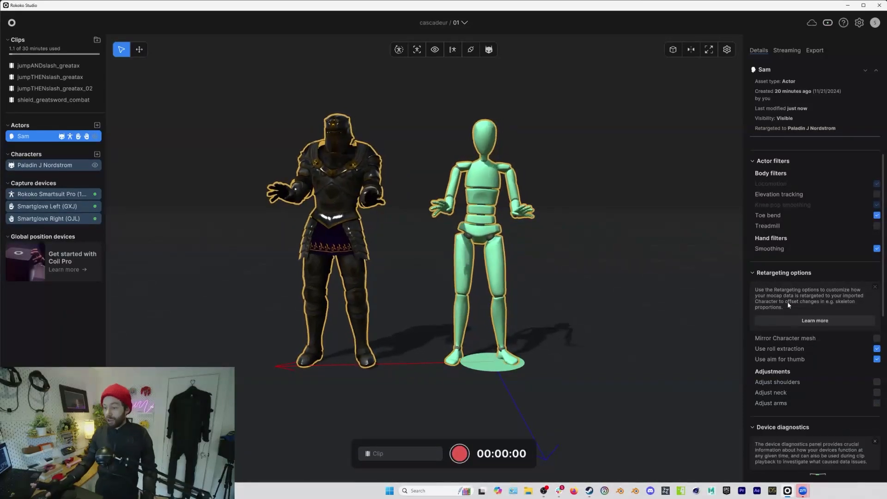
click(785, 49)
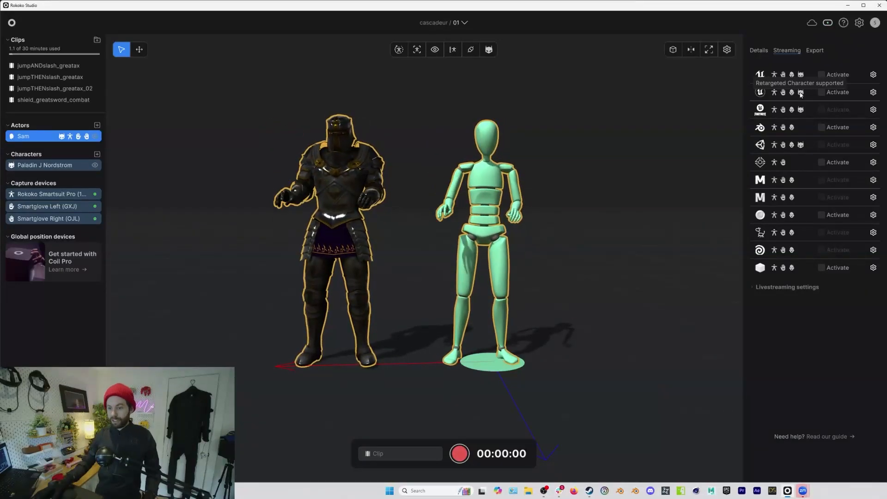
click(261, 111)
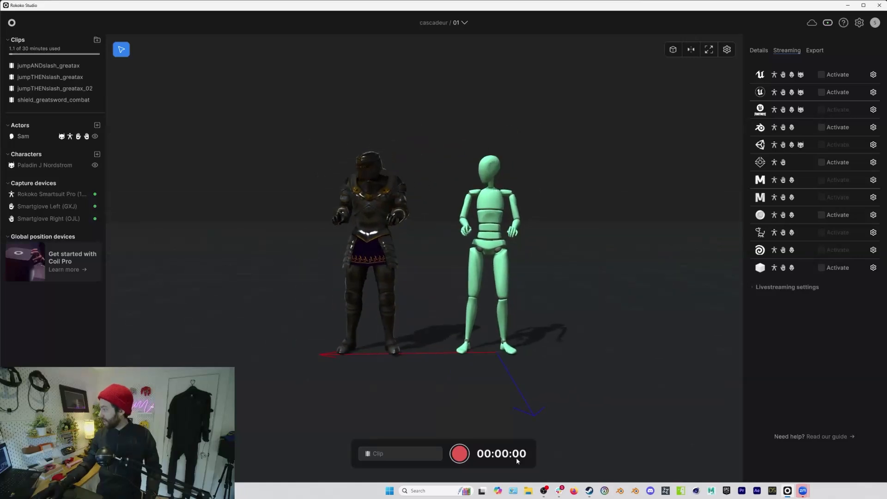
Record a new motion clip about 12 seconds long with the default name and open it.
click(459, 454)
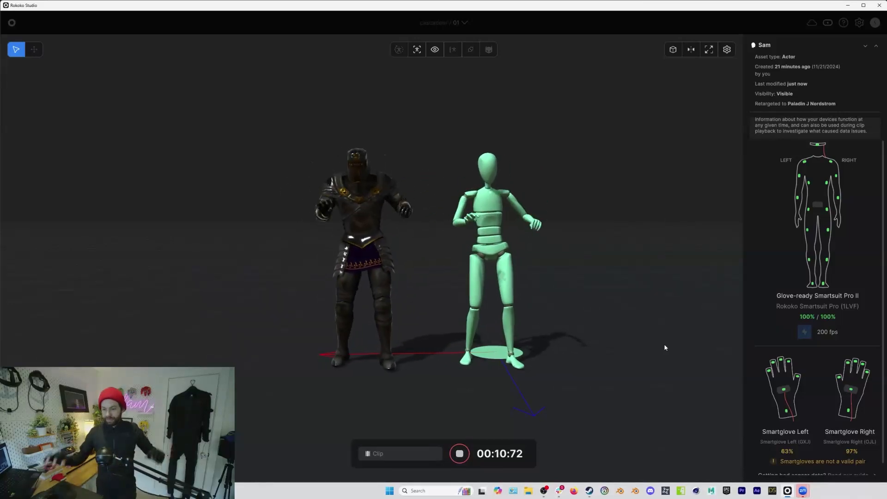
click(460, 453)
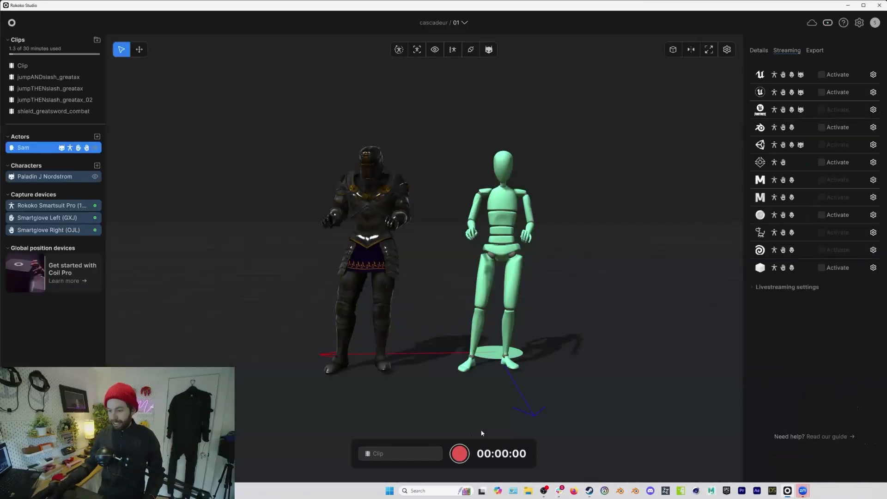
click(27, 65)
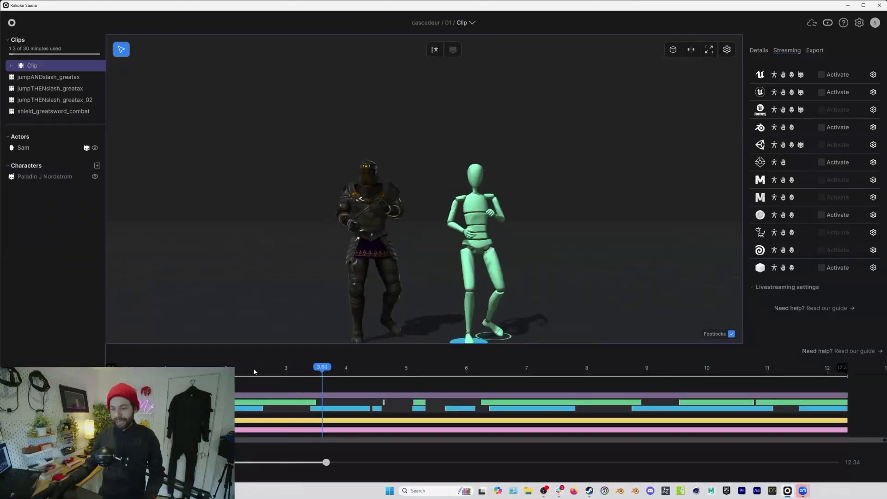
Play back the recorded clip and check the feet around the jump at about 4.9 s.
key(space)
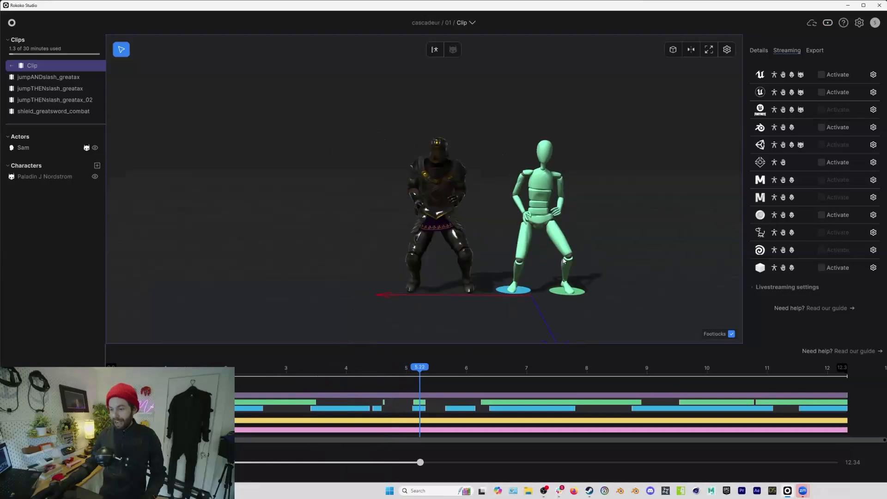
drag(419, 367, 206, 367)
key(space)
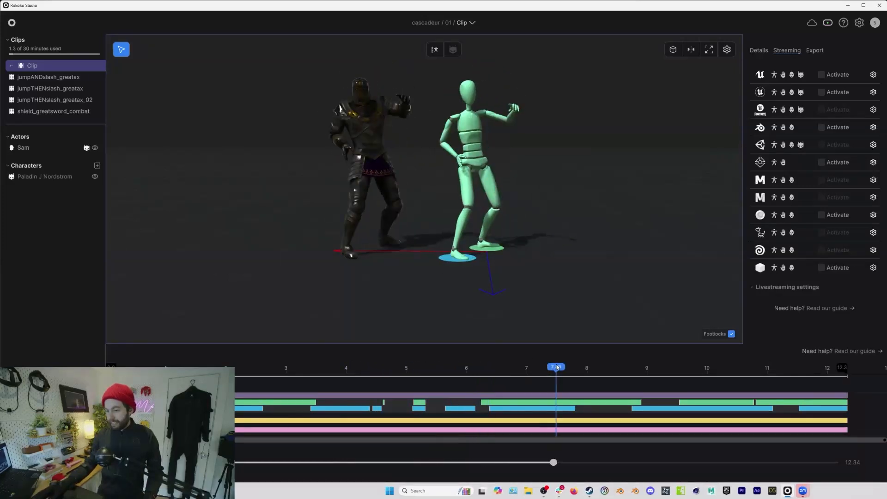
click(404, 372)
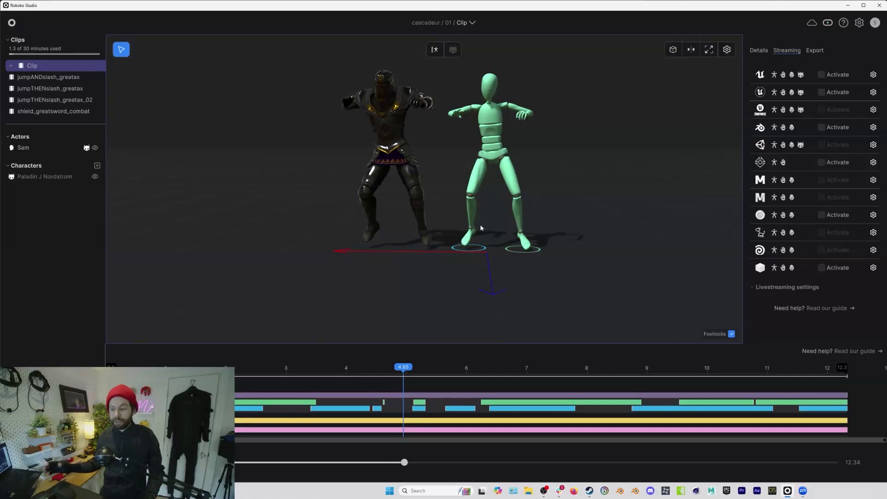
Delete the very short green foot lock at about 4.6 s and play the clip.
drag(393, 400, 255, 381)
right_click(389, 401)
click(402, 400)
key(space)
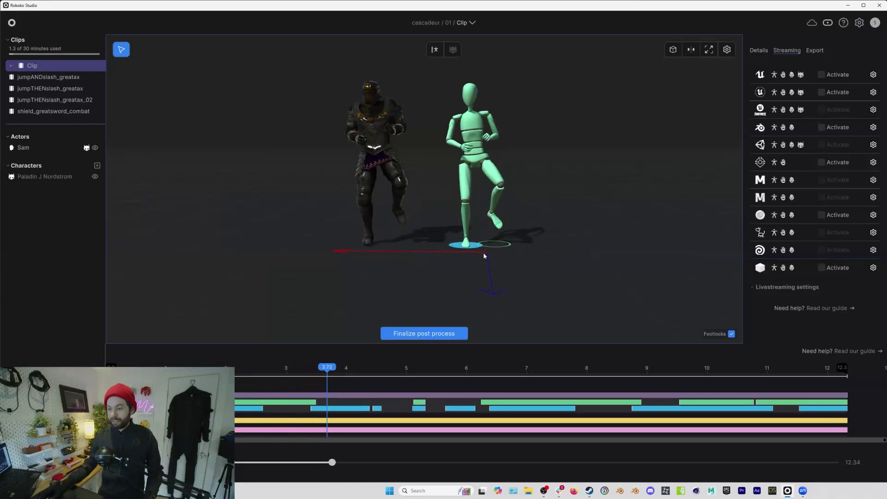
Add a green foot lock from about 4.4 to 4.6 s where the raised foot lands, and play the result.
drag(385, 373, 346, 372)
scroll(494, 223, up, 5)
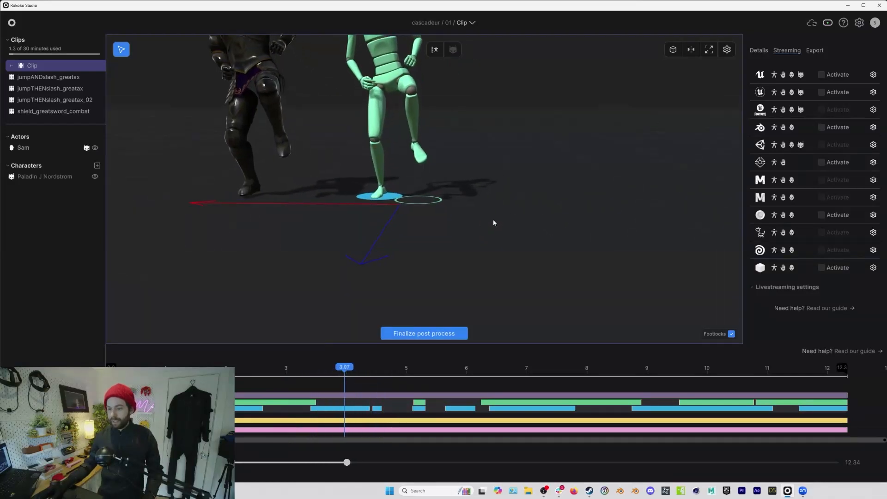
drag(344, 368, 373, 378)
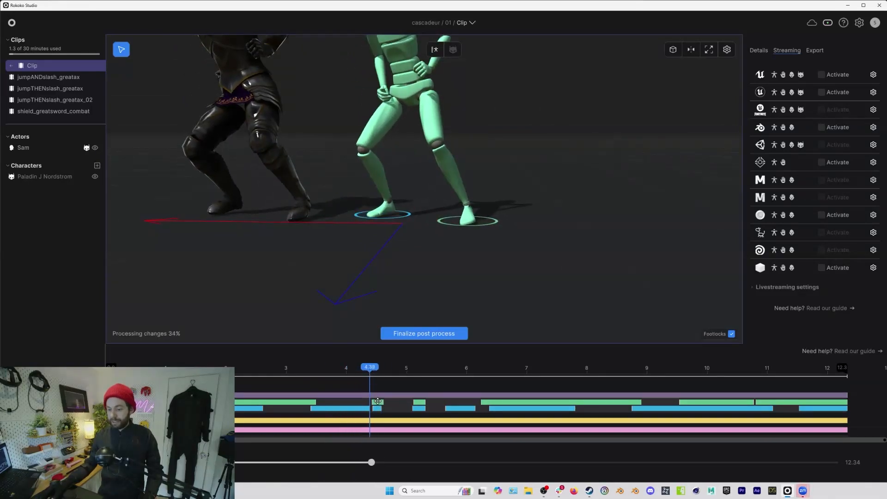
drag(372, 401, 362, 360)
scroll(394, 147, down, 5)
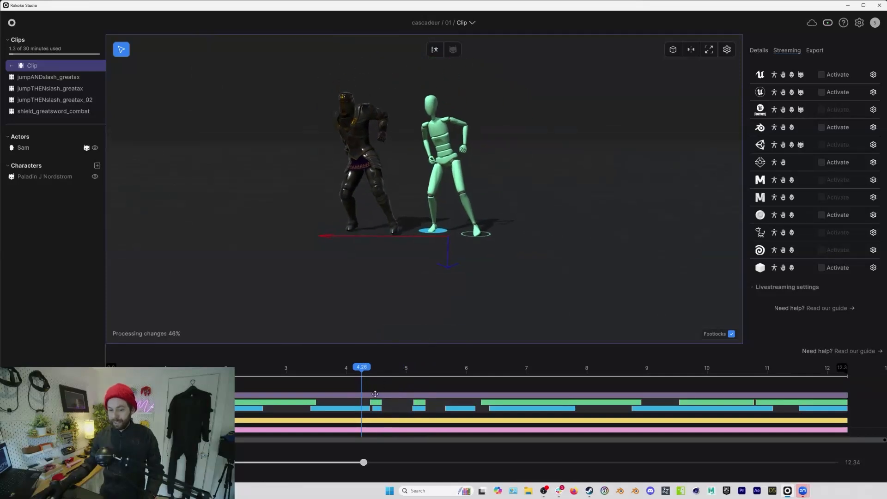
drag(362, 370, 342, 371)
key(space)
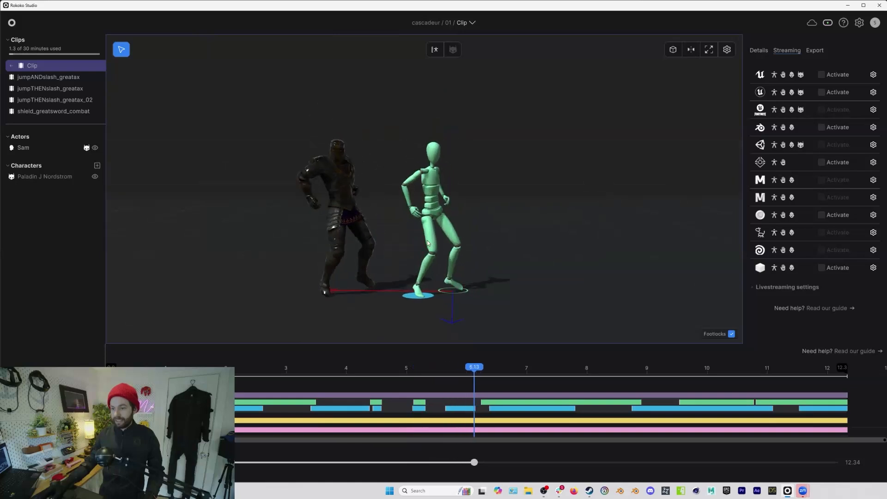
Extend the start of the green foot lock before 5.3 s back to about 4.8 s and review the motion.
key(space)
drag(403, 374, 370, 376)
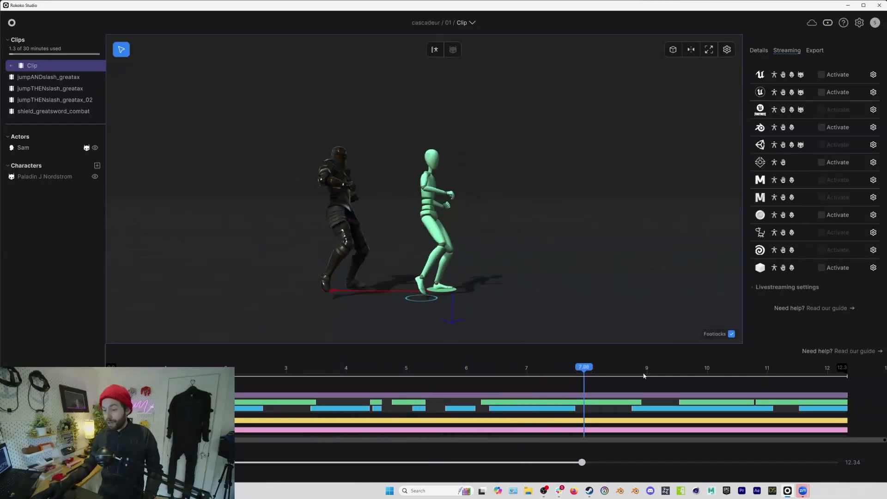
click(378, 368)
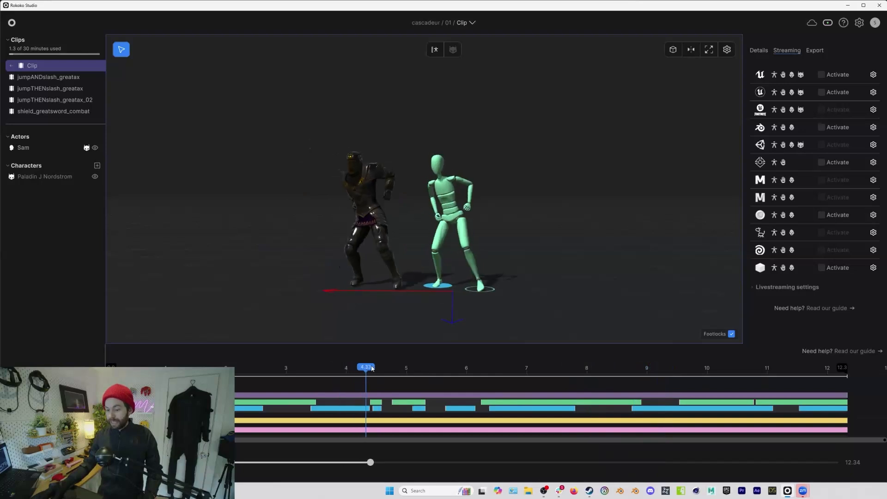
click(333, 374)
click(299, 383)
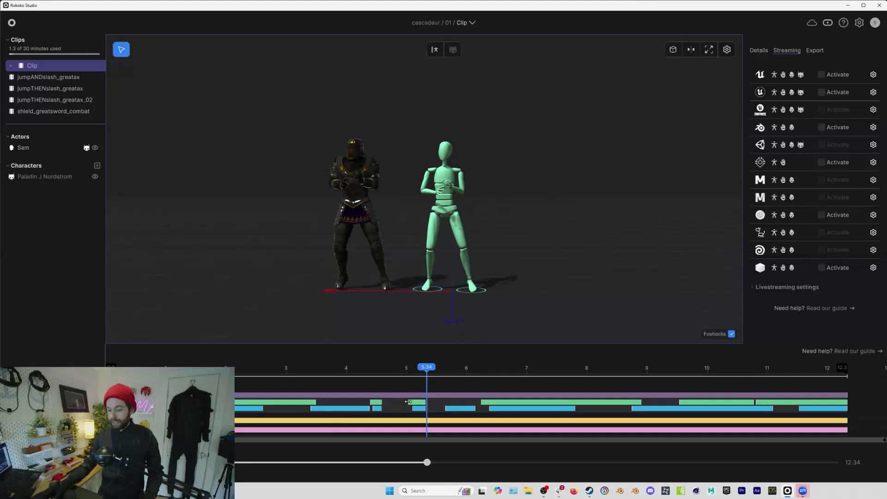
Set the start of the green foot lock ending near 5.3 s to about 5.1 s and finalize the post process.
drag(410, 401, 412, 402)
click(342, 370)
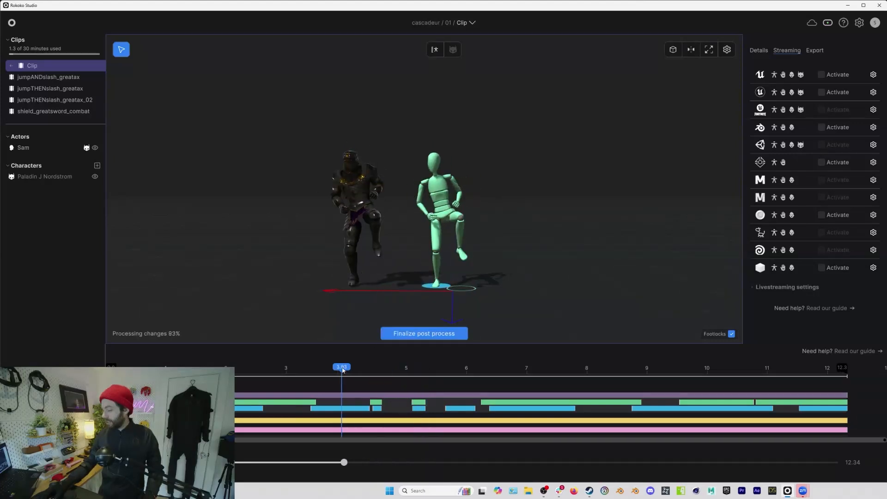
click(404, 333)
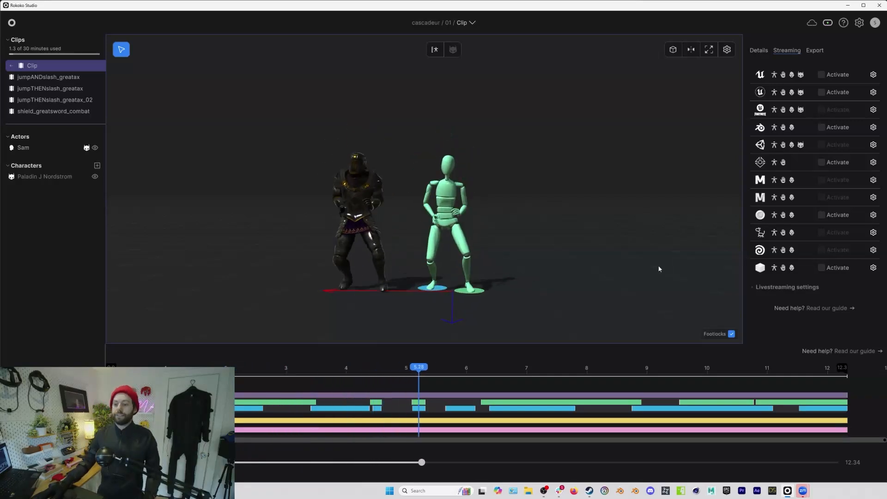
Leave the clip for the live scene and assign the paired iPhone Face Capture device to the actor.
click(10, 65)
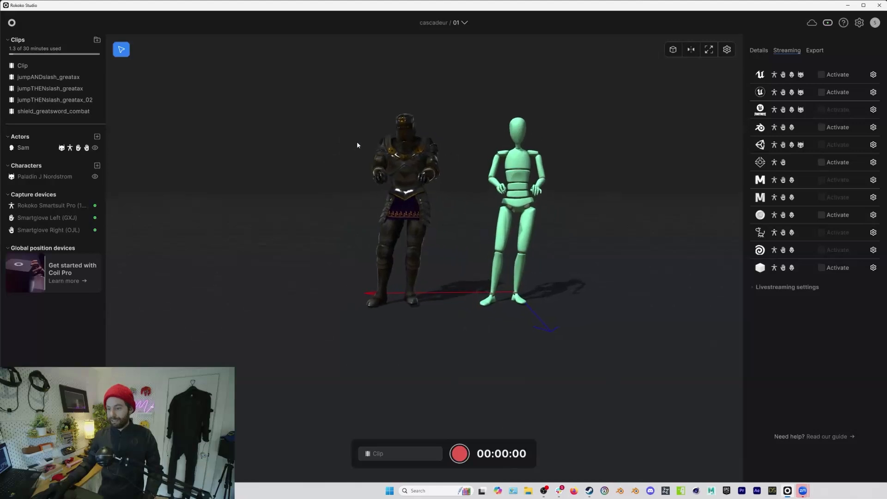
scroll(356, 145, up, 4)
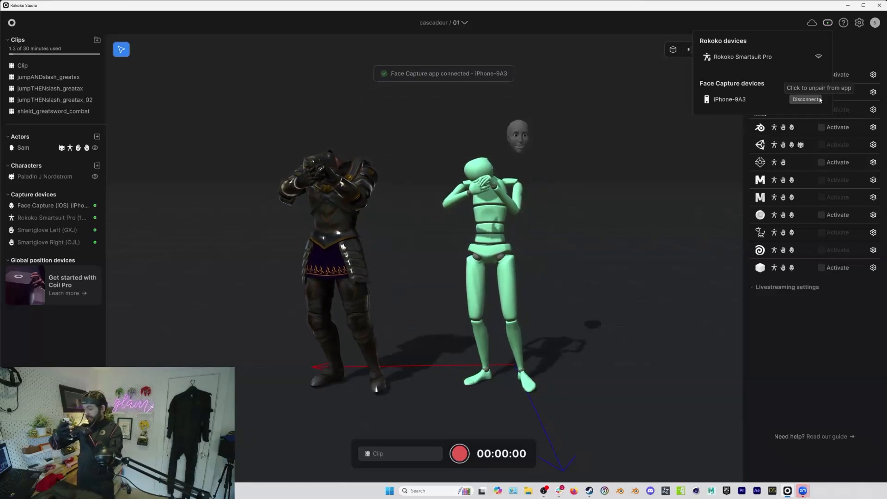
click(464, 96)
drag(61, 212, 39, 148)
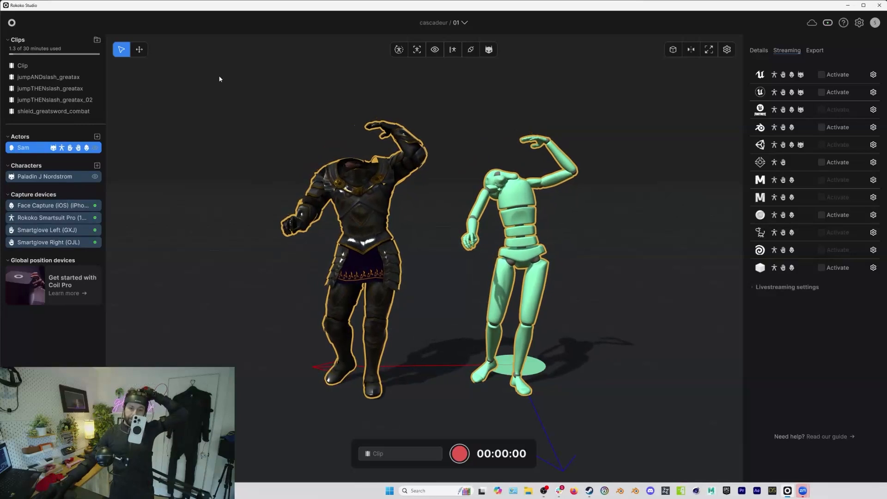
Hide the Paladin J Nordstrom character and recalibrate the actor with the face capture attached.
click(95, 176)
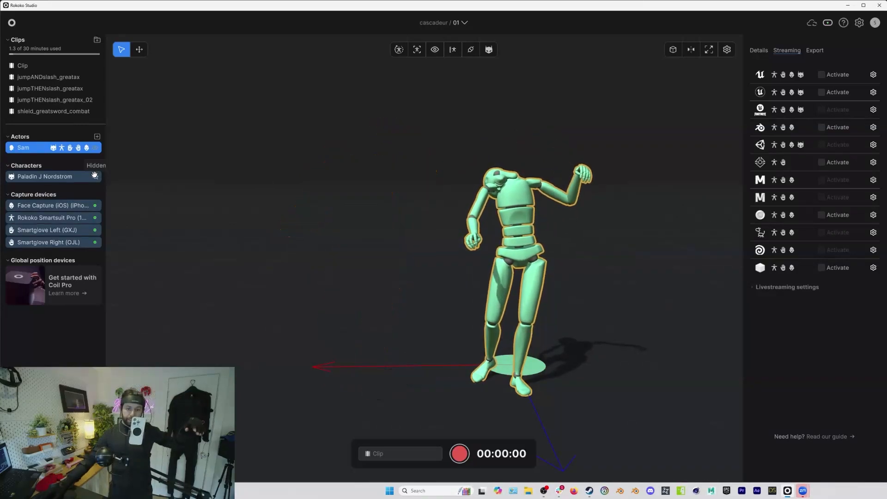
click(399, 49)
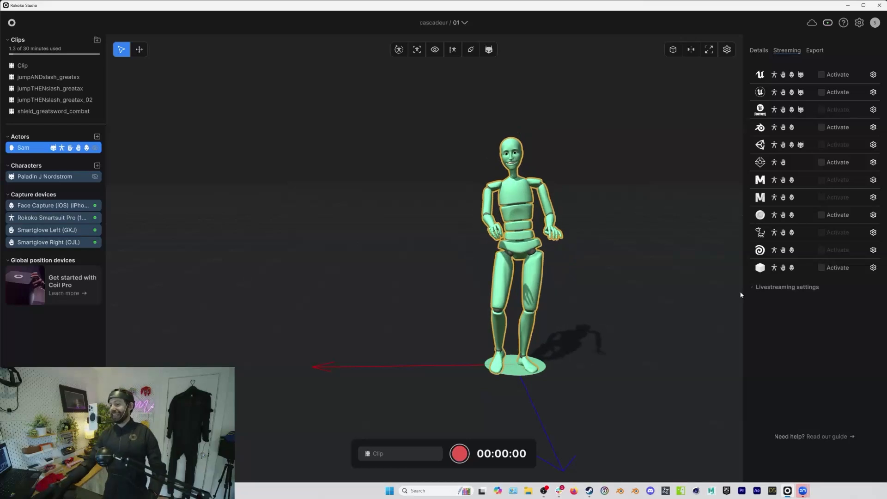
key(f)
scroll(394, 185, up, 5)
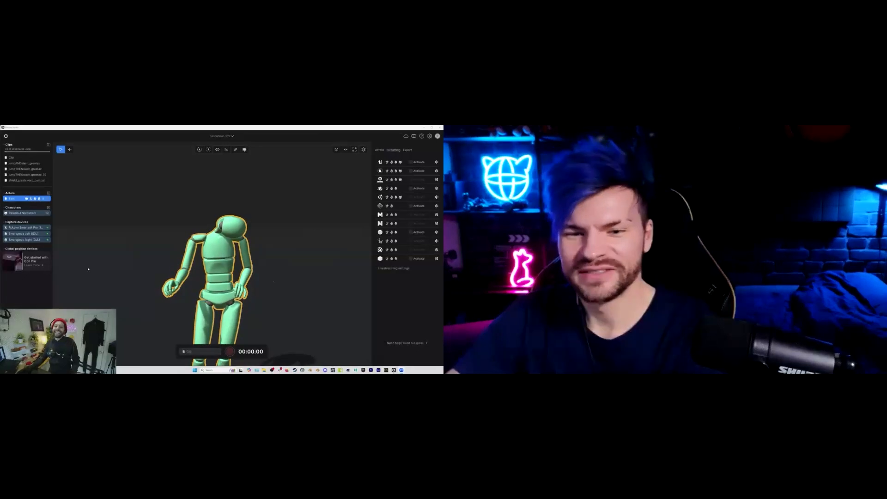
Open the recorded jumpTHENslash_greatax clip.
click(36, 169)
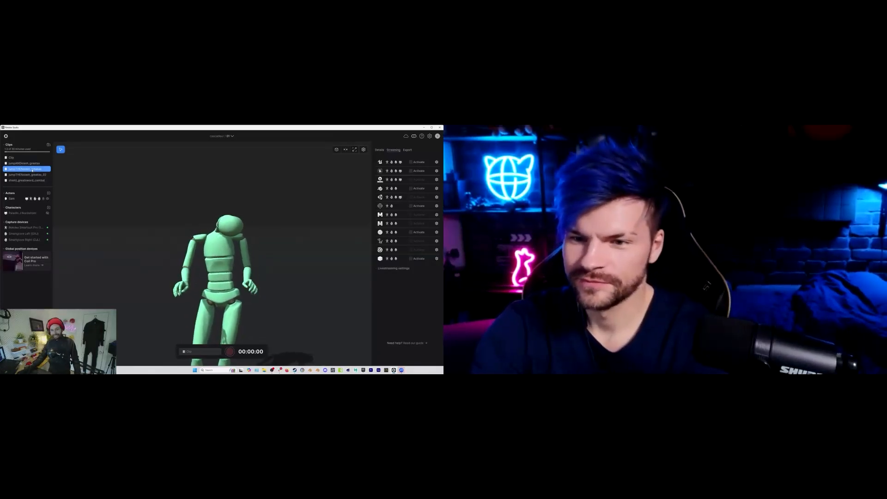
click(5, 170)
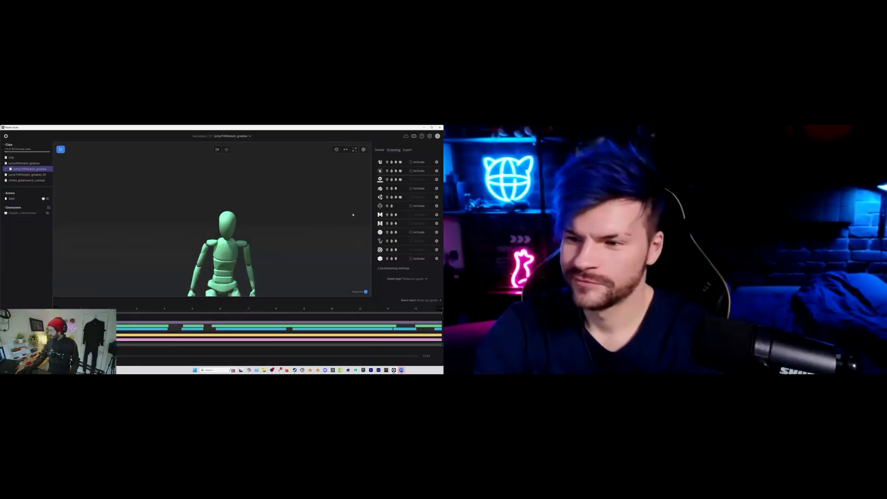
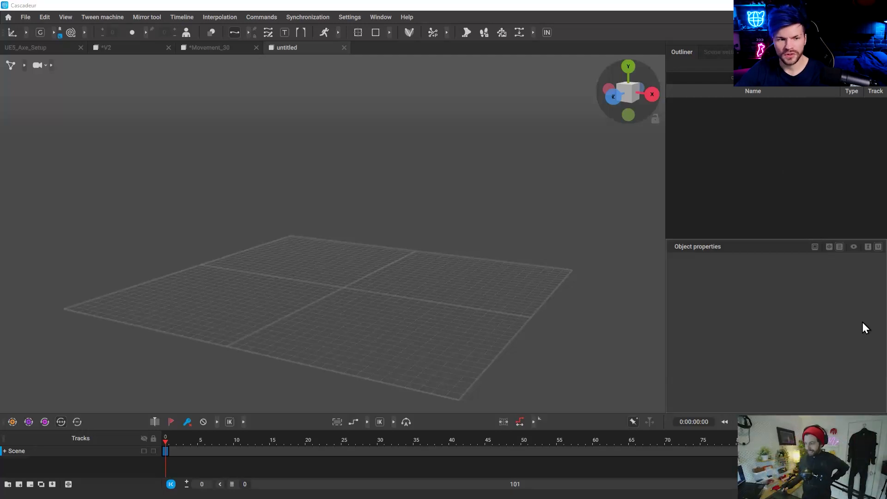
Switch to Cascadeur, import the jumpTHENslash_greatax file into the untitled scene and decline entering rig mode.
alt+drag(401, 243, 383, 238)
scroll(379, 254, up, 3)
scroll(351, 243, down, 2)
alt+drag(318, 246, 322, 169)
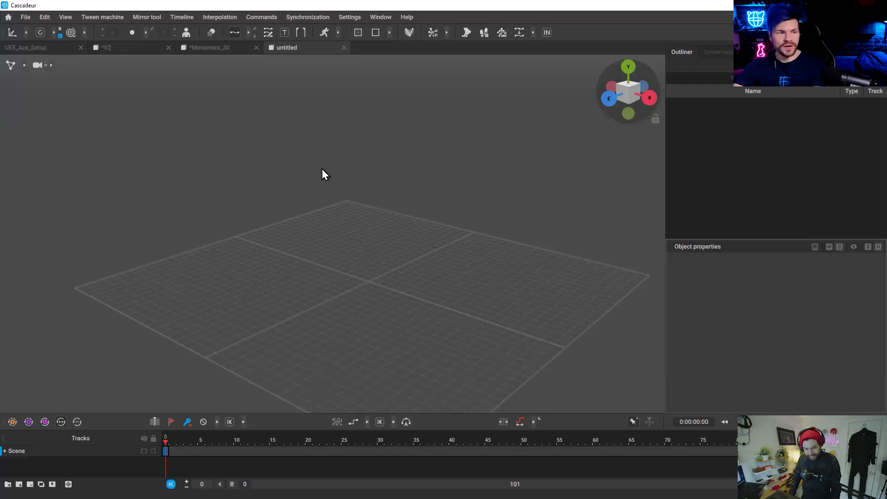
alt+drag(361, 170, 325, 164)
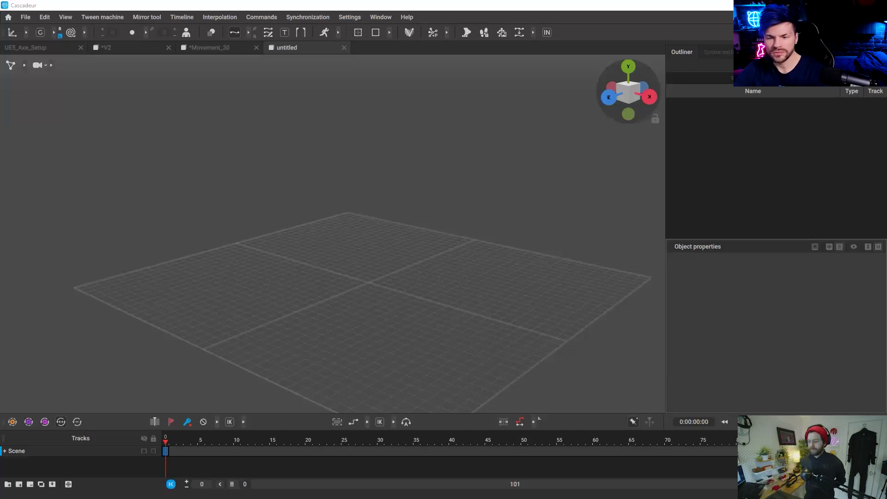
drag(886, 172, 316, 273)
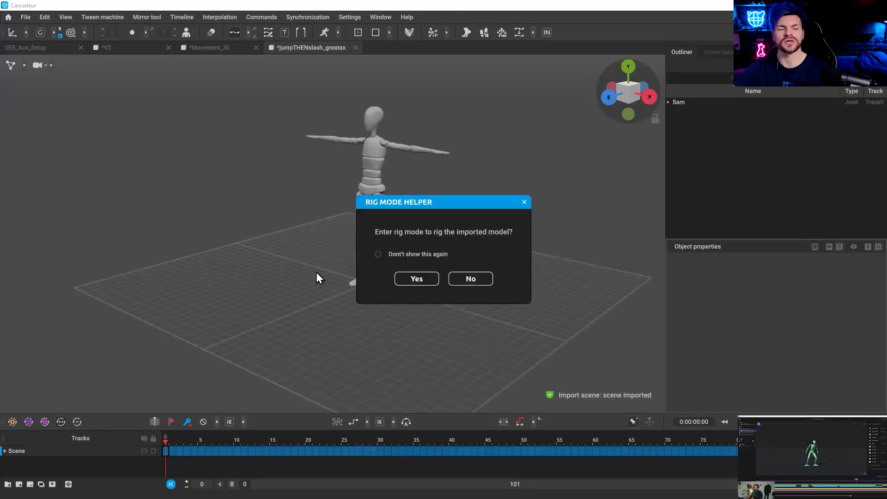
click(471, 279)
Set the timeline length to 419 frames and clear the keyframes from the Scene track.
right_drag(382, 248, 479, 231)
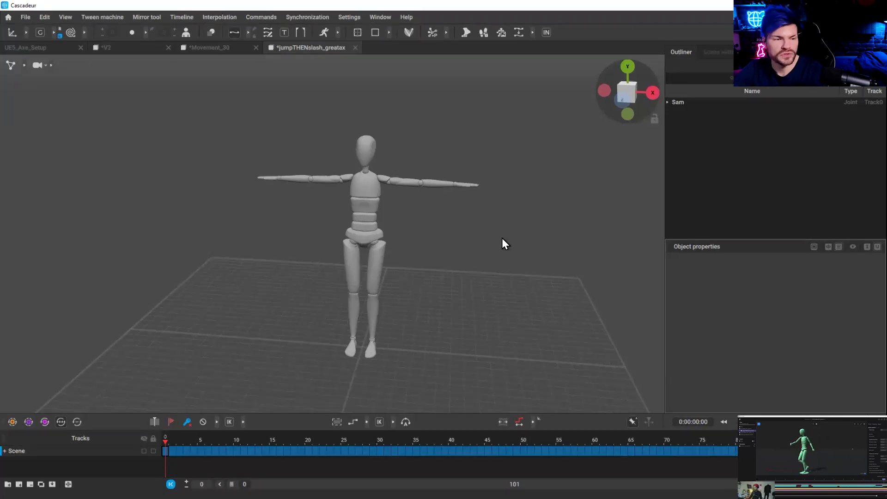
right_drag(475, 266, 440, 247)
scroll(428, 234, up, 2)
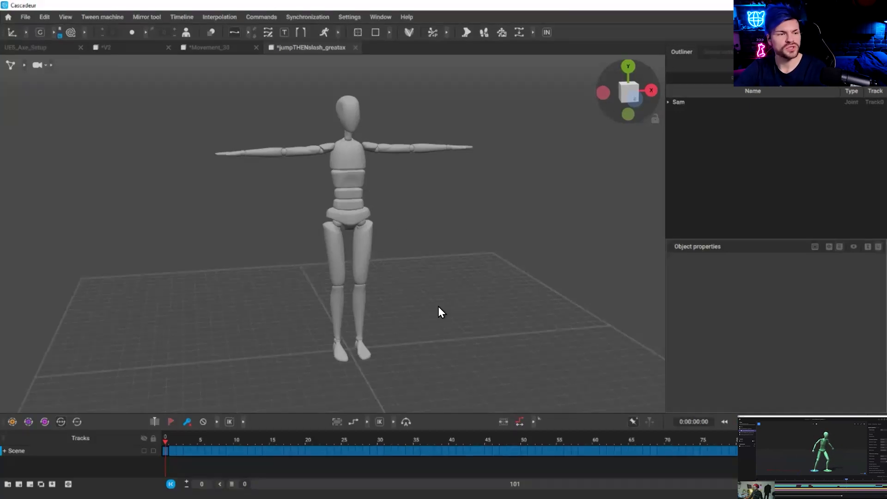
scroll(484, 293, up, 2)
scroll(461, 134, down, 2)
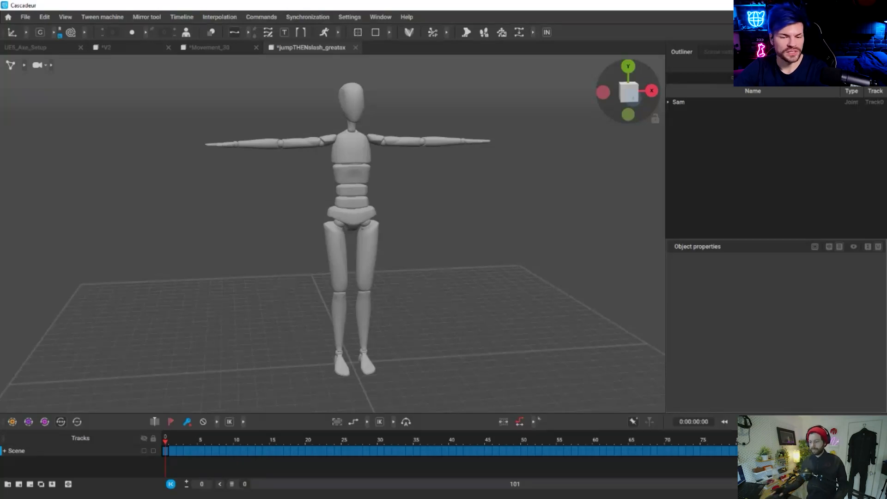
key(Return)
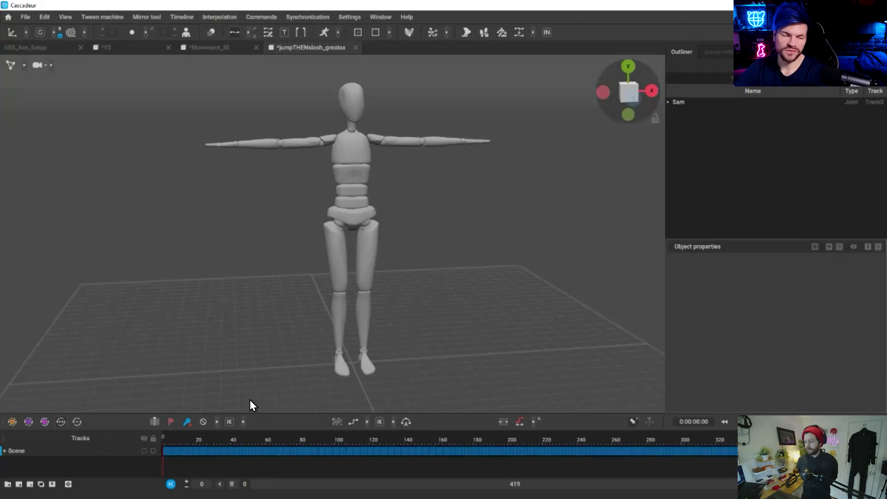
click(492, 459)
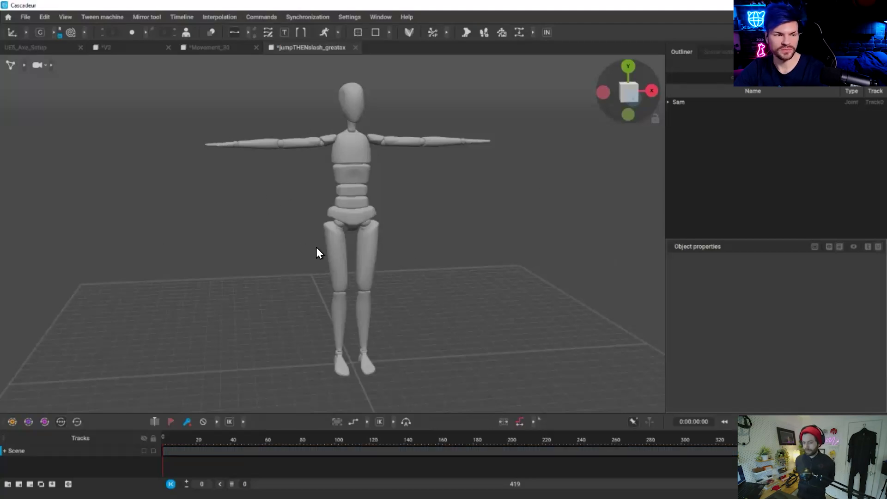
Turn on rig mode for the imported mannequin and accept losing custom tangent data.
alt+middle_drag(434, 88, 442, 123)
alt+right_drag(442, 123, 428, 93)
alt+middle_drag(429, 93, 418, 55)
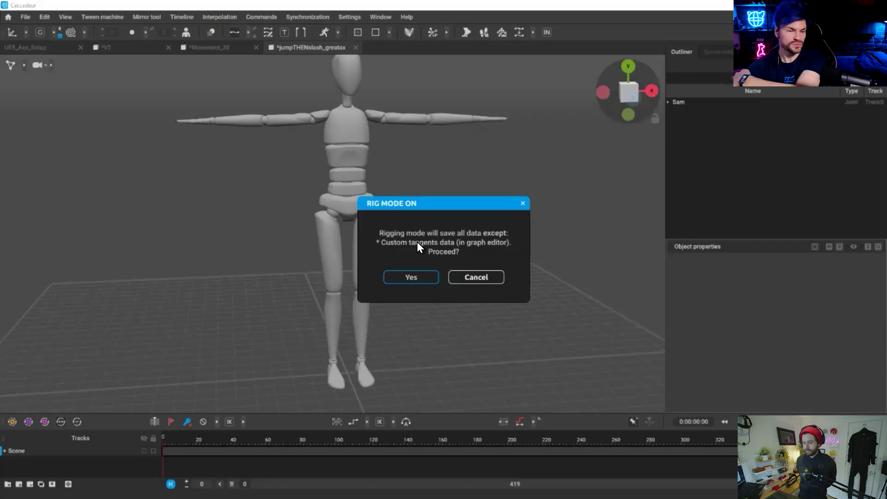
key(Return)
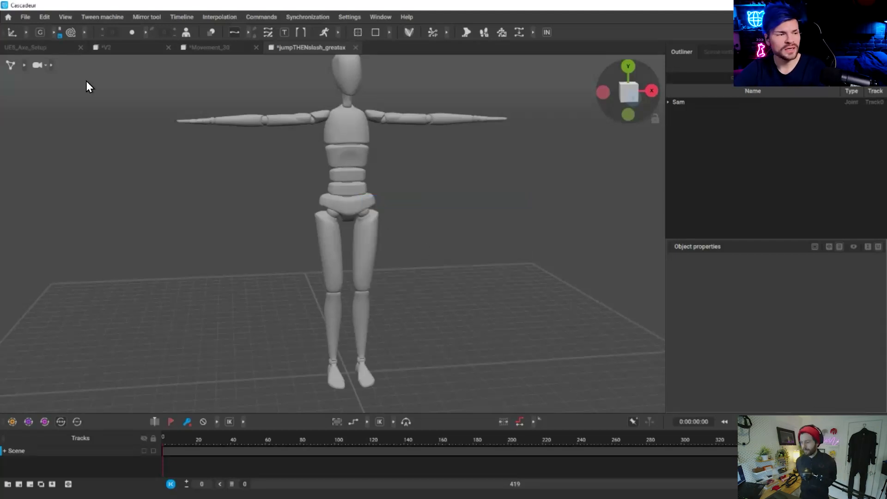
Check the body and both hands' bone assignments in the Quick Rigging Tool and add the rig elements.
click(73, 49)
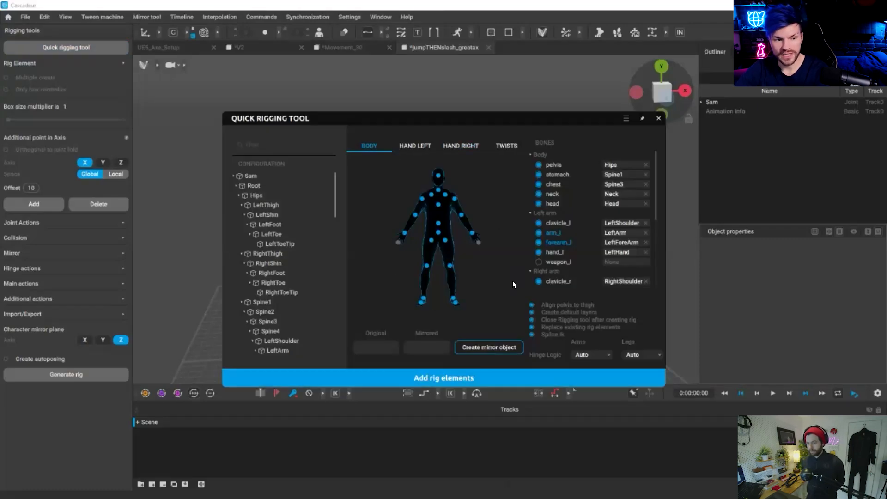
click(415, 146)
click(460, 146)
click(415, 145)
click(374, 146)
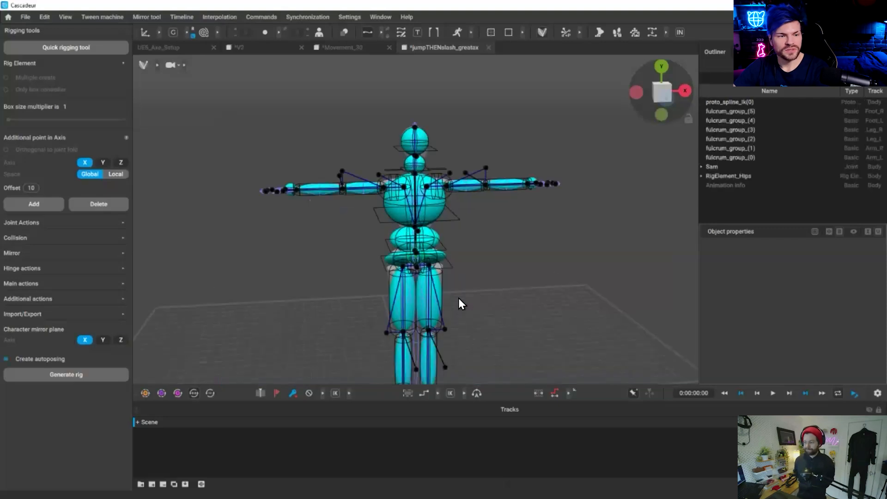
Examine the rig elements on the body, including the left shoulder's collision shape.
alt+drag(459, 298, 474, 218)
scroll(211, 155, up, 4)
alt+drag(389, 240, 375, 253)
alt+drag(407, 279, 407, 207)
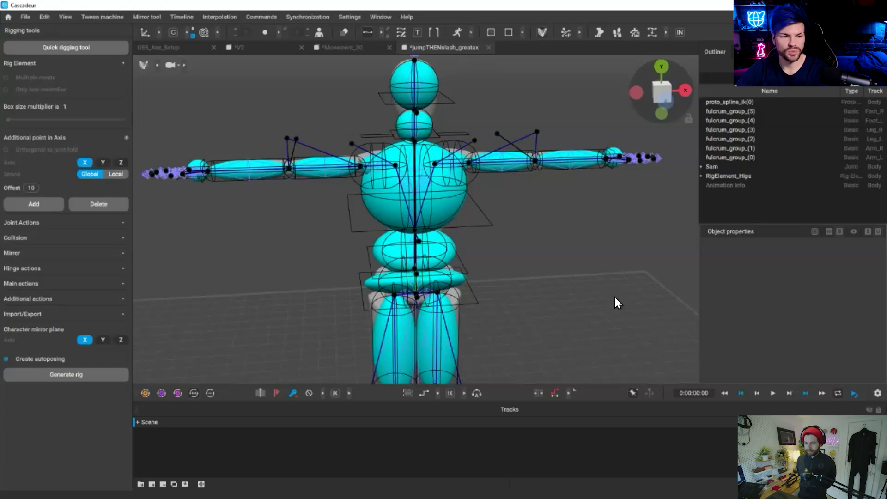
click(460, 167)
scroll(478, 271, up, 5)
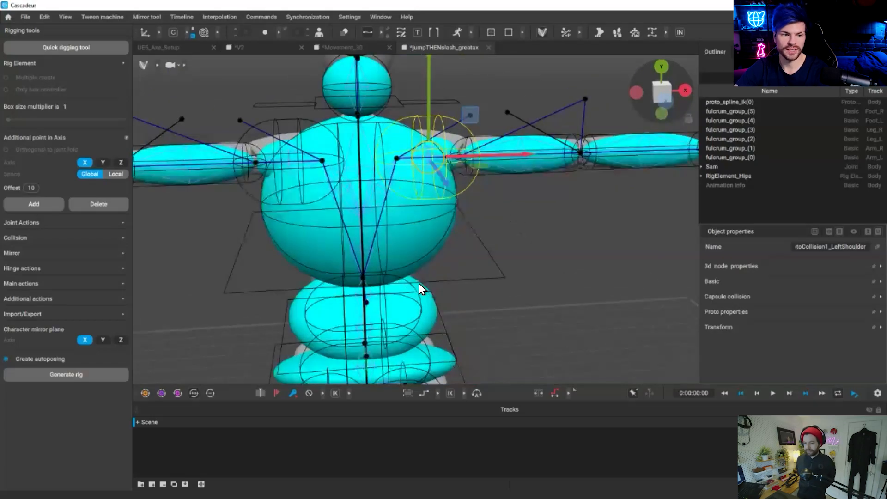
scroll(564, 295, down, 3)
scroll(471, 239, down, 6)
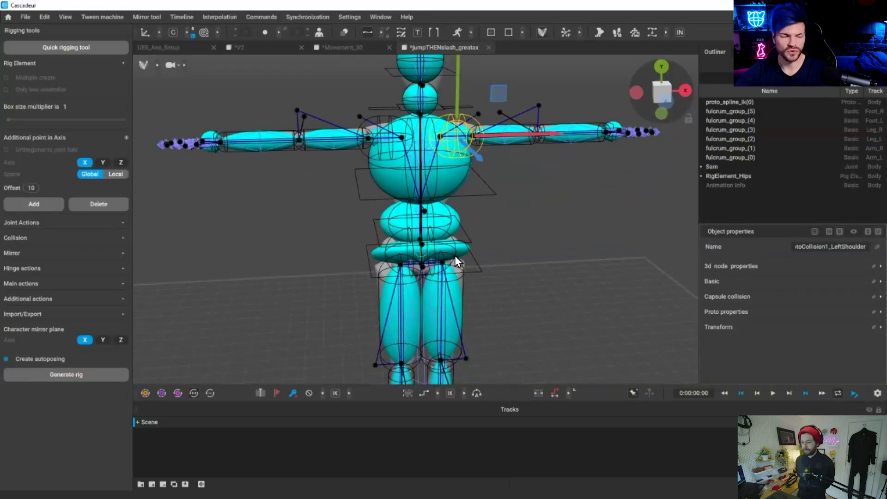
middle_drag(455, 256, 451, 256)
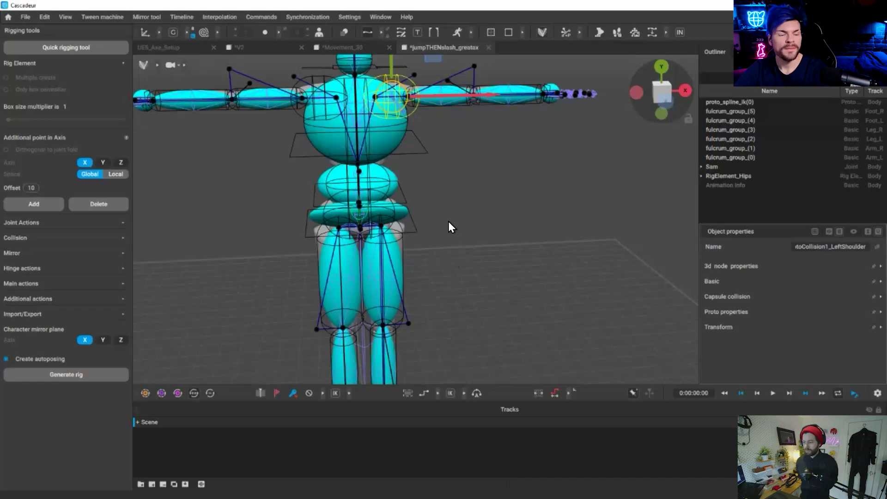
alt+drag(504, 235, 501, 234)
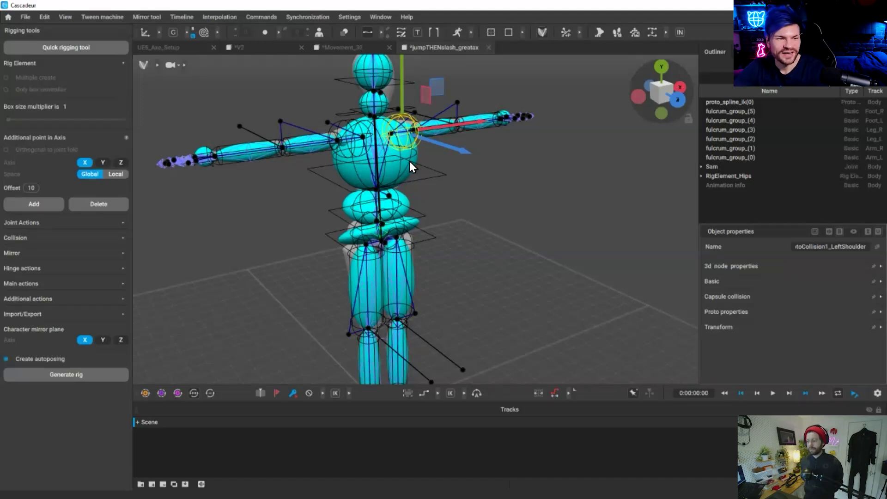
Inspect the chest collision shape's capsule length and radius properties, and deselect it.
click(445, 125)
key(f)
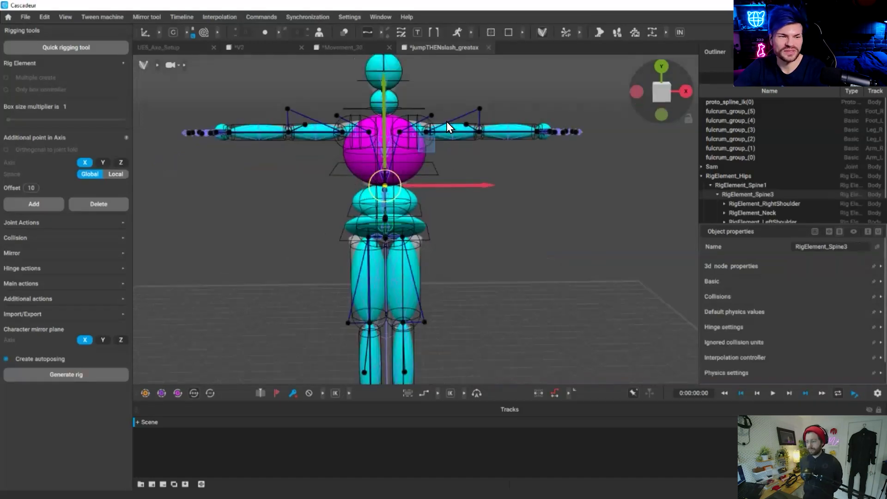
click(732, 298)
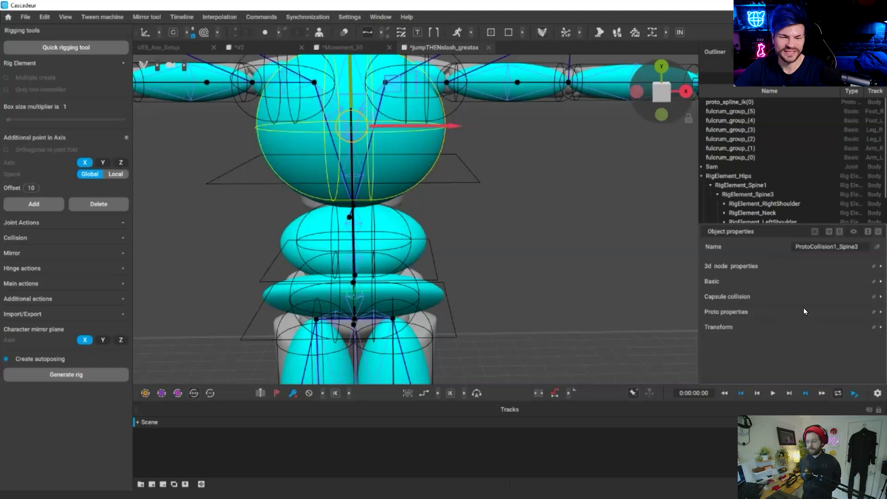
scroll(805, 313, down, 7)
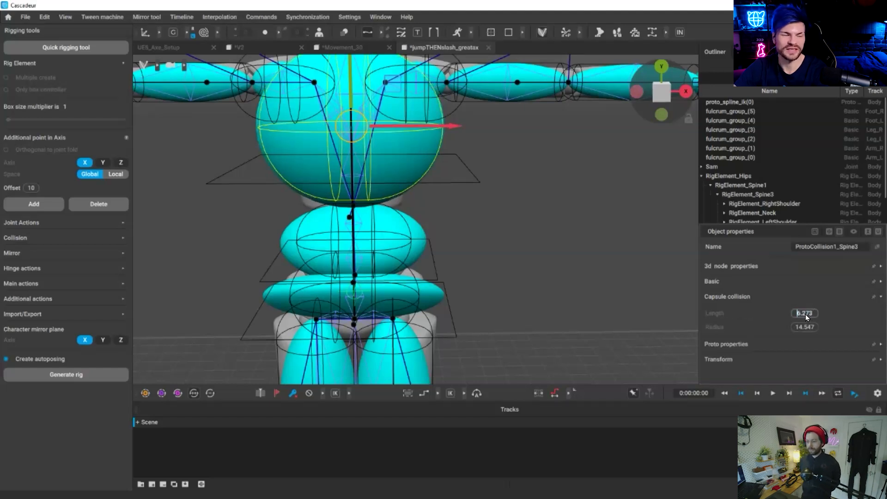
scroll(462, 277, down, 5)
click(495, 284)
Generate the mannequin's rig with autoposing enabled and X as the character mirror plane.
right_drag(301, 291, 517, 237)
scroll(516, 237, down, 3)
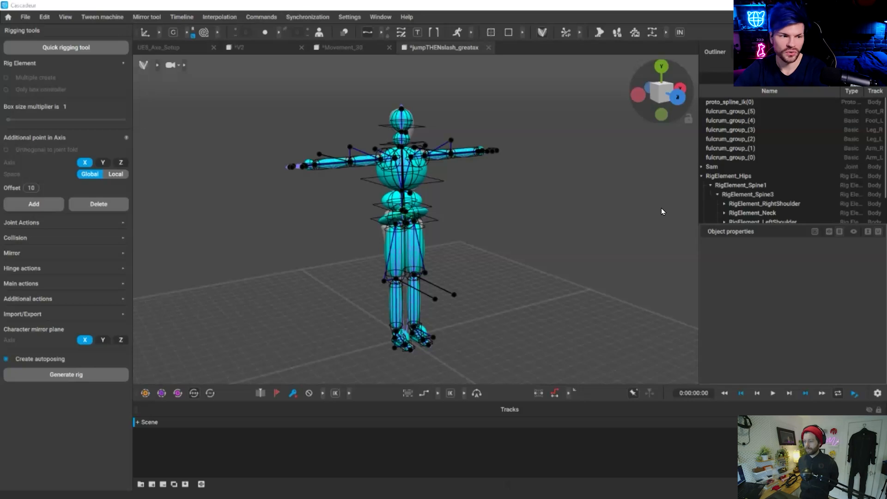
right_drag(471, 79, 295, 176)
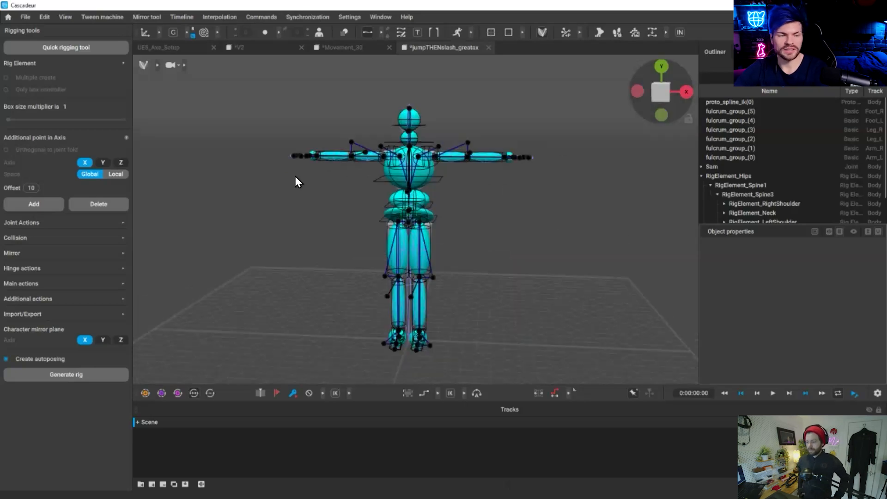
scroll(448, 282, up, 5)
scroll(418, 248, down, 3)
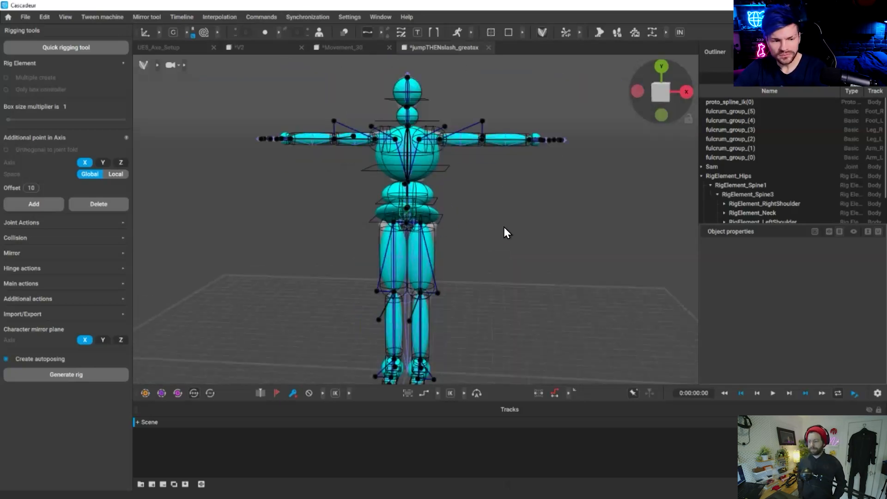
right_drag(471, 248, 82, 375)
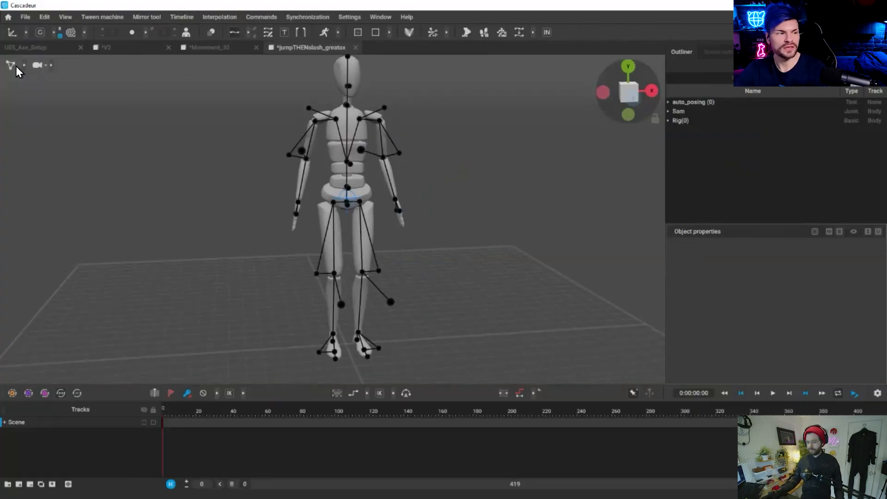
Switch to the autoposing controllers, test moving the left hand and undo the move.
click(51, 65)
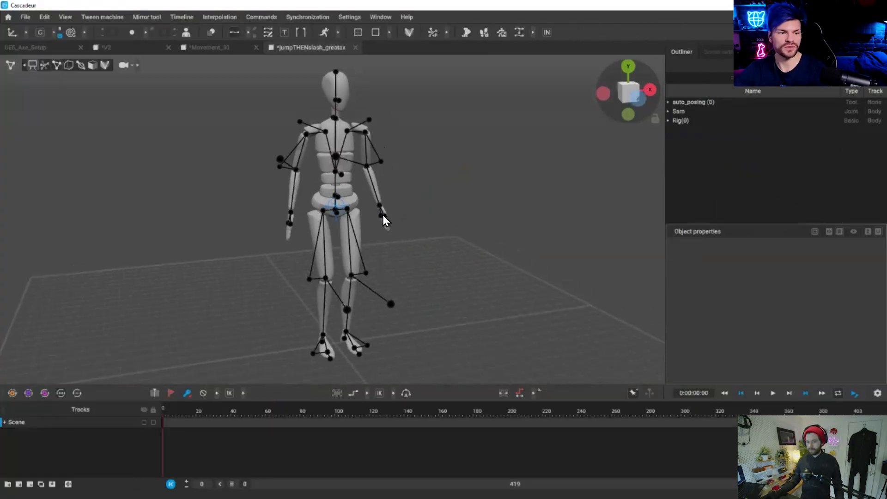
click(370, 209)
drag(395, 88, 376, 286)
key(ctrl+z)
mouse_move(449, 280)
alt+mouse_down()
mouse_move(424, 282)
mouse_move(462, 254)
alt+mouse_up()
scroll(463, 254, down, 1)
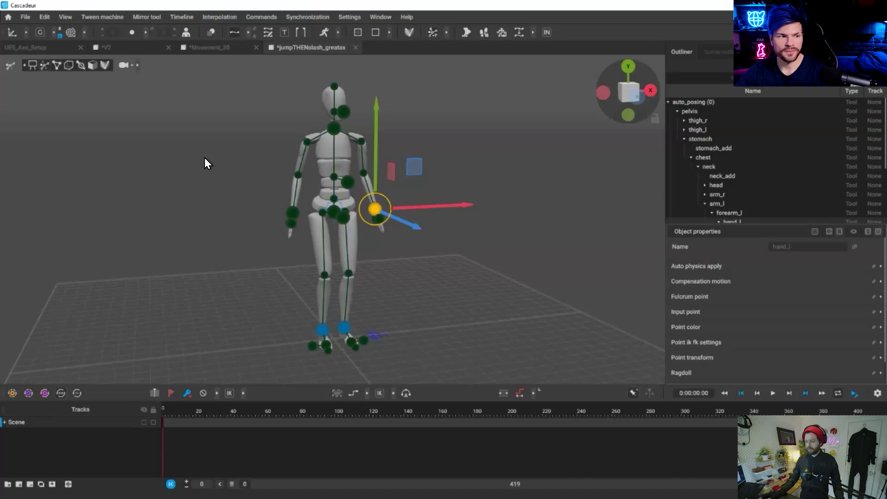
Deselect the left hand controller and open the Rokoko sample model from the models library.
key(Escape)
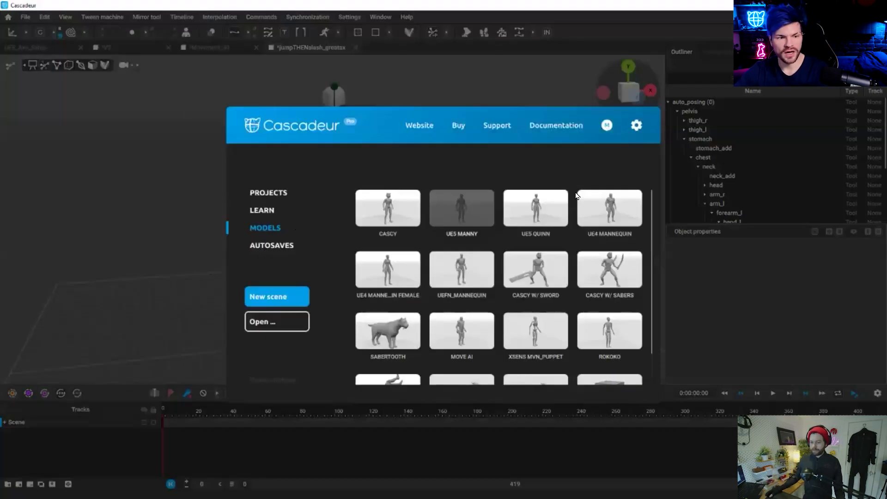
scroll(612, 316, down, 1)
scroll(612, 316, down, 2)
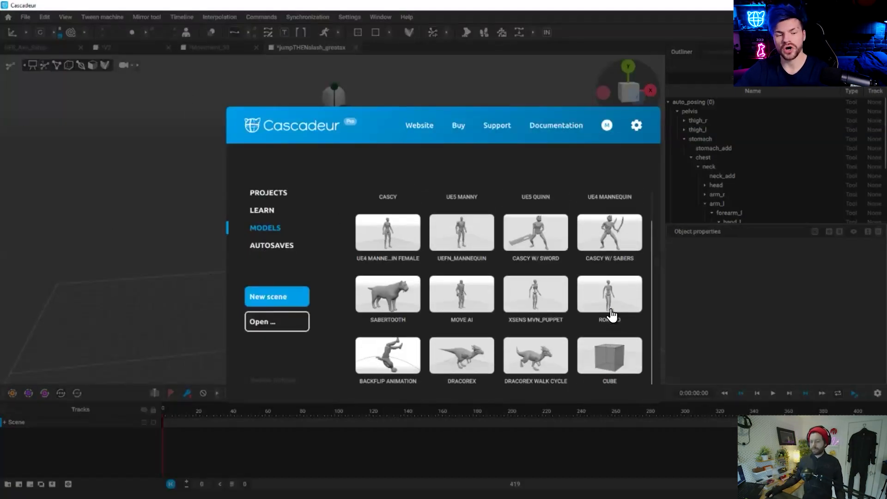
click(594, 360)
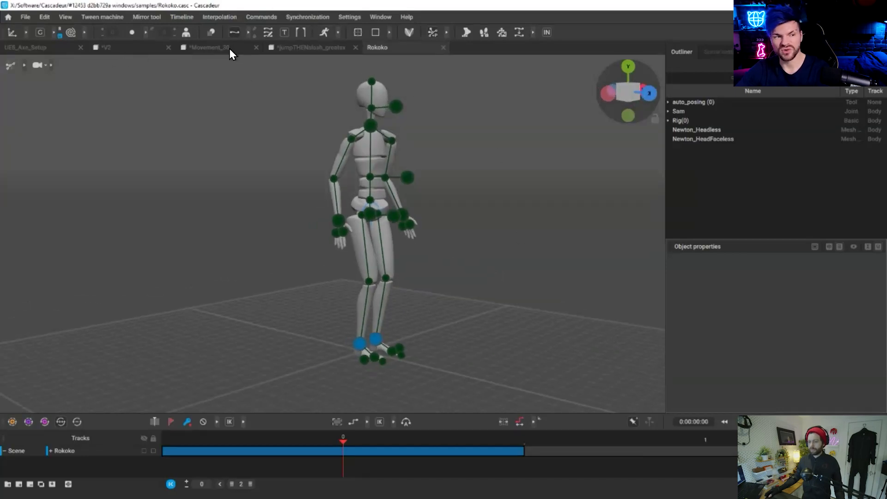
Link the Rokoko sample with the jumpTHENslash_greatax scene, overlay it in red, and compare the two characters from several angles.
drag(306, 53, 338, 51)
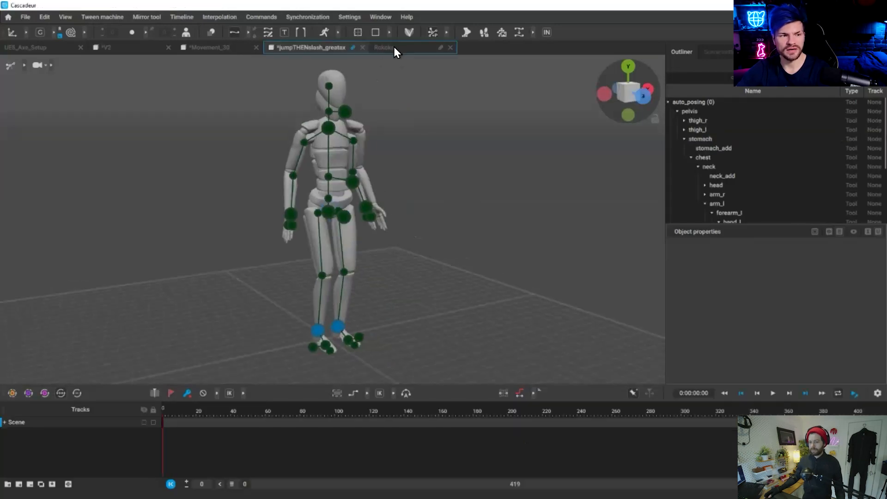
right_click(393, 46)
click(497, 131)
drag(485, 176, 454, 177)
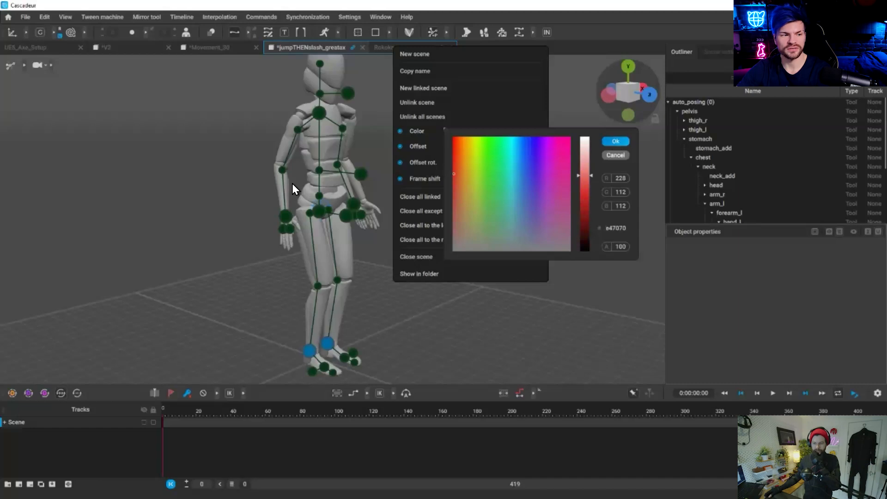
click(606, 144)
alt+drag(272, 176, 292, 184)
alt+drag(287, 53, 391, 226)
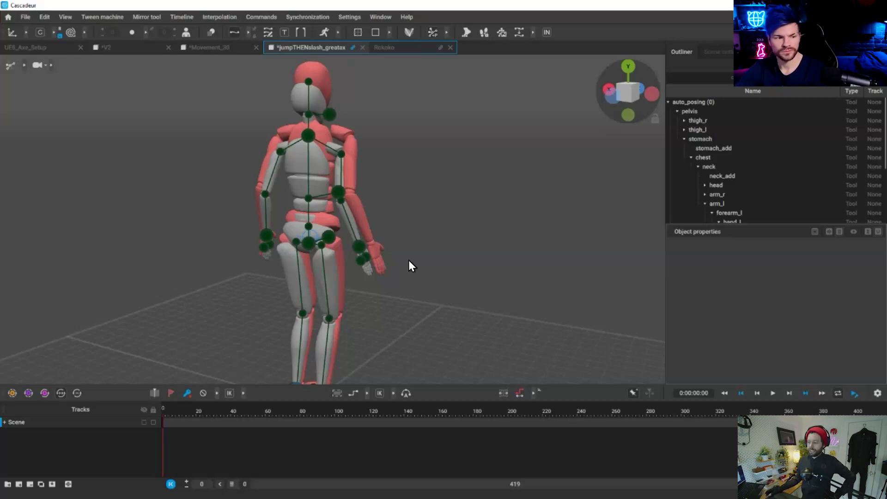
right_drag(259, 324, 360, 105)
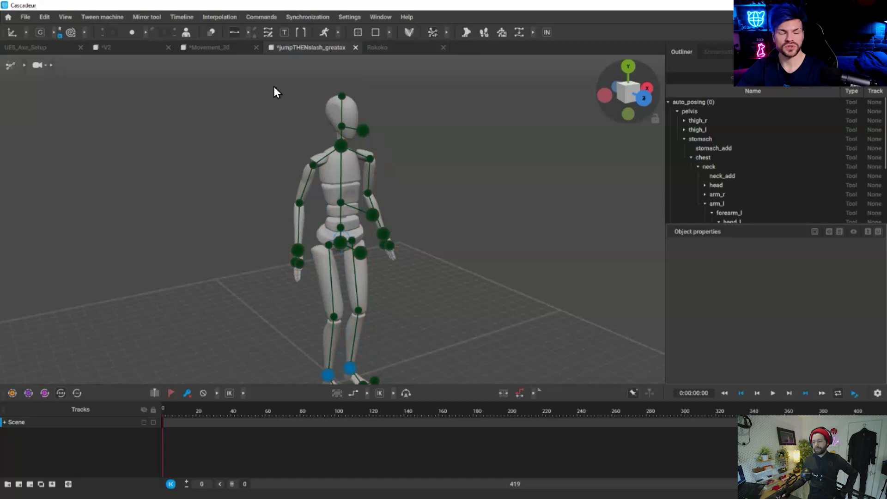
Turn on rigging mode in the Rokoko sample and inspect the Quick Rigging Tool's bone mapping and import/export options.
scroll(274, 86, down, 2)
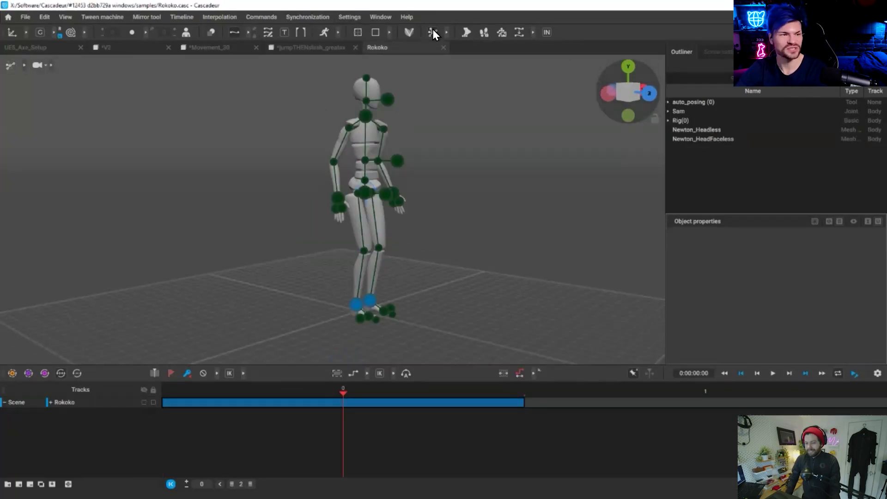
click(409, 32)
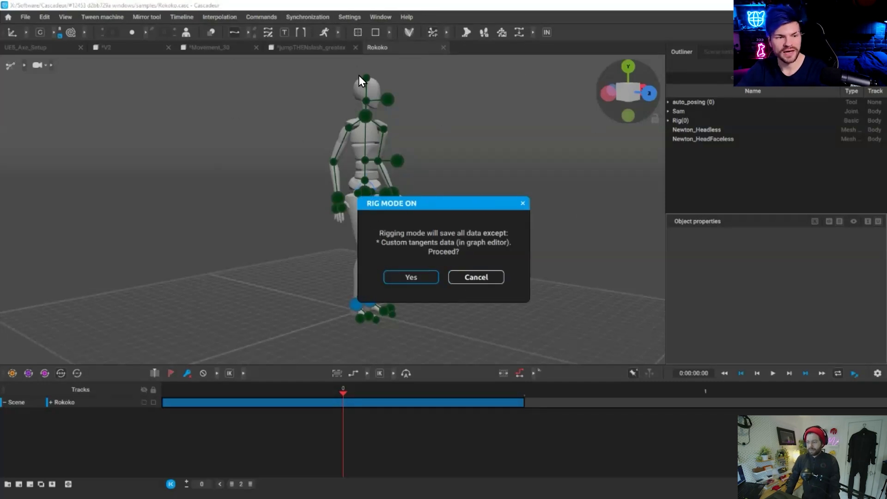
key(Return)
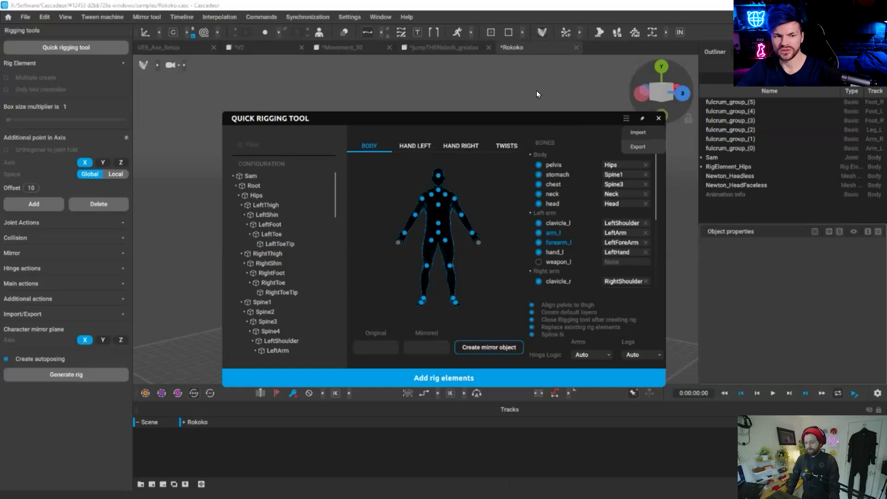
click(678, 99)
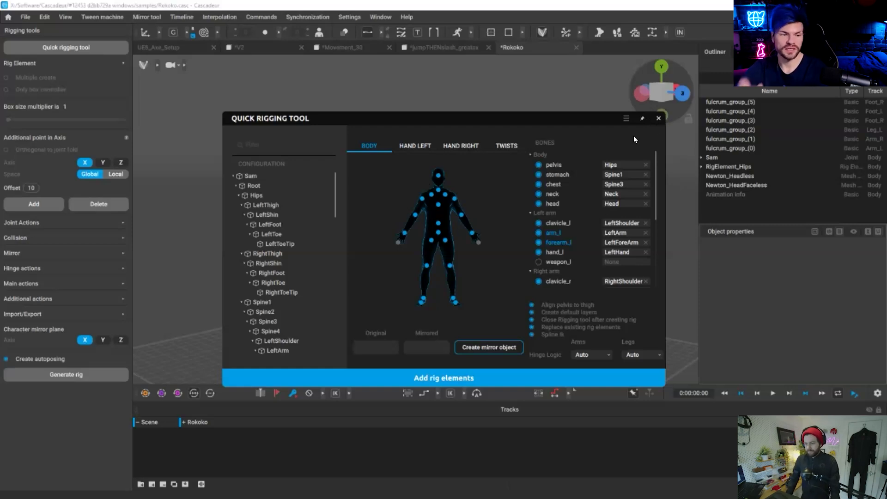
Close the Quick Rigging Tool and the Rokoko sample scene, returning to jumpTHENslash_greatax.
click(504, 49)
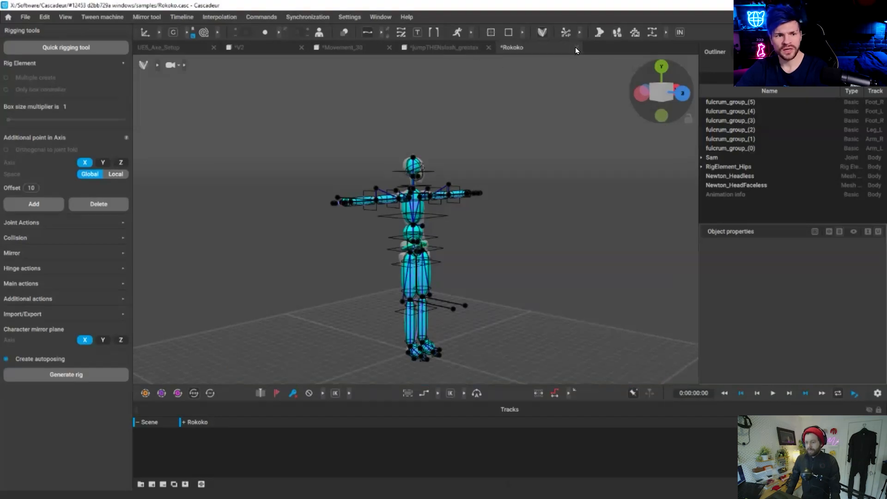
click(576, 48)
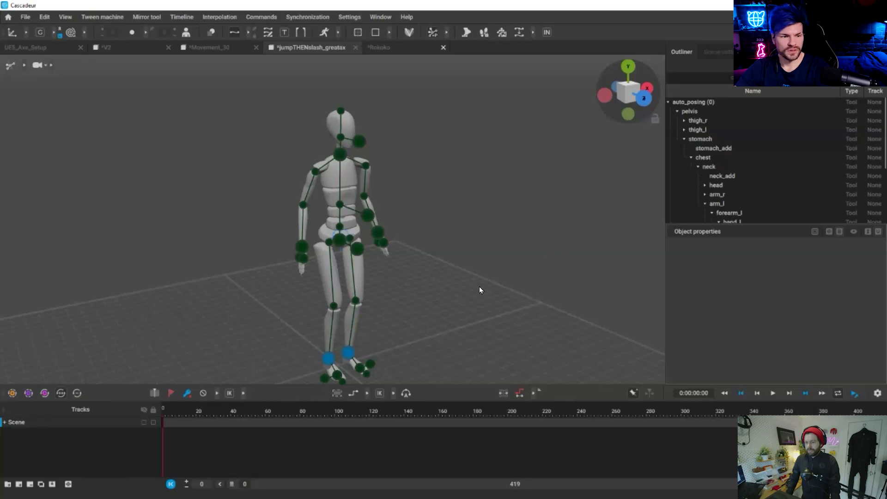
click(495, 271)
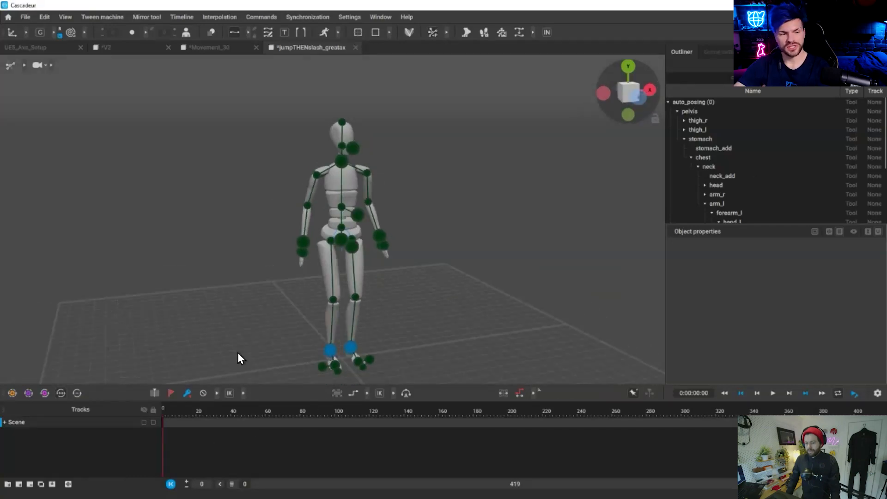
Switch the viewport to mesh display so the mannequin is shown without its autoposing controllers.
scroll(241, 350, down, 2)
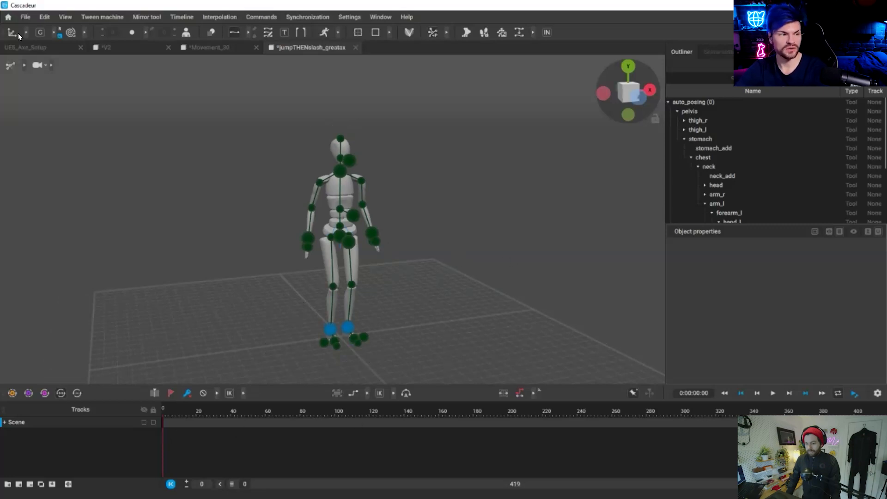
scroll(332, 198, up, 1)
middle_drag(332, 198, 350, 179)
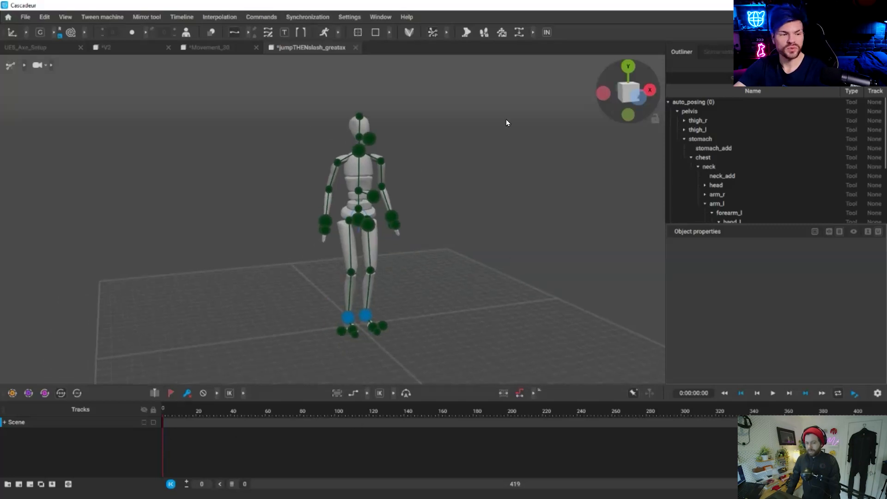
key(y)
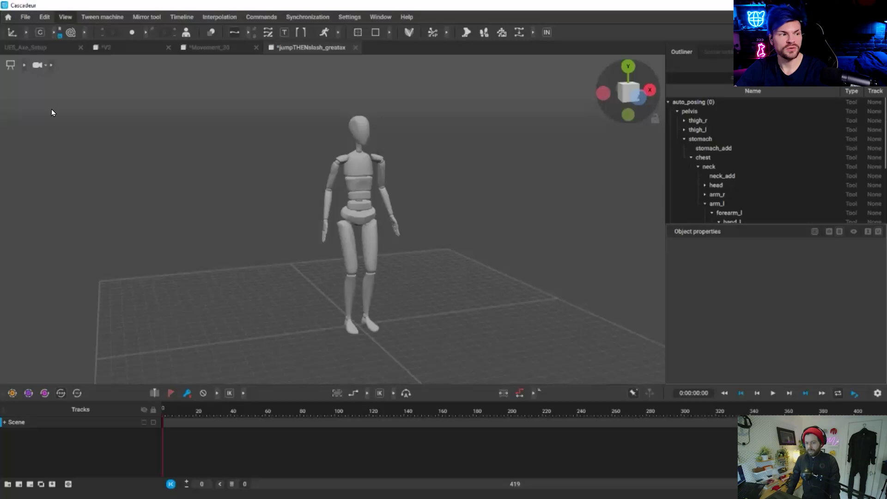
Import the FBX animation onto the rigged mannequin using the Animation preset in Update mode with only Animations included.
click(26, 16)
mouse_move(116, 100)
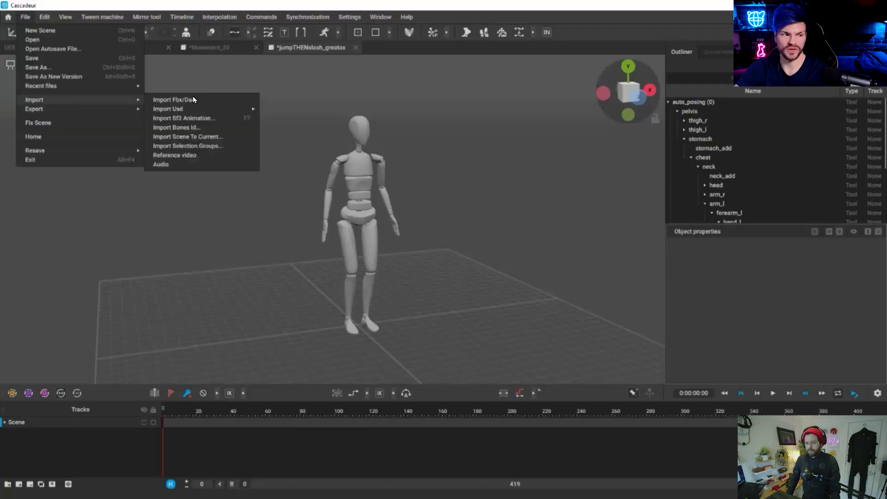
click(493, 183)
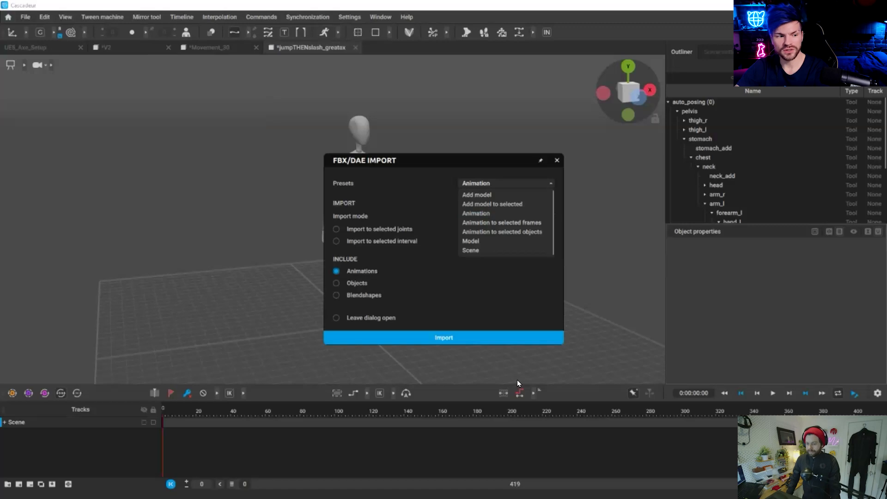
click(676, 265)
click(444, 337)
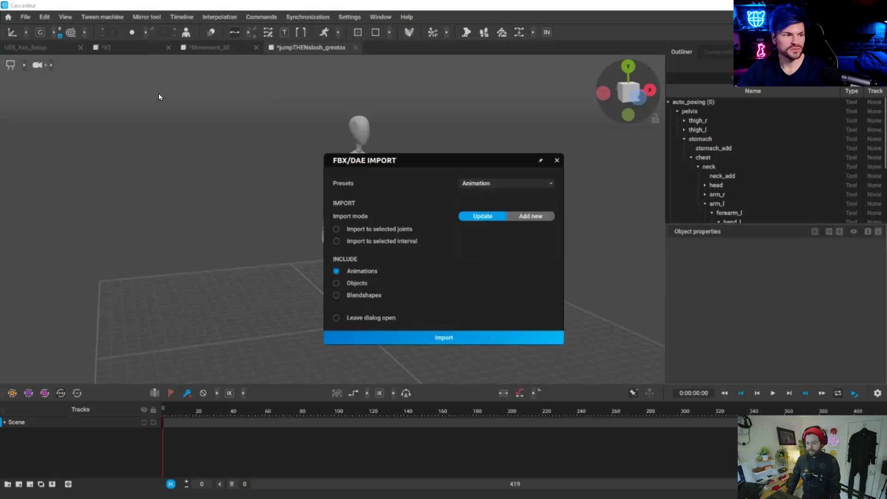
click(307, 409)
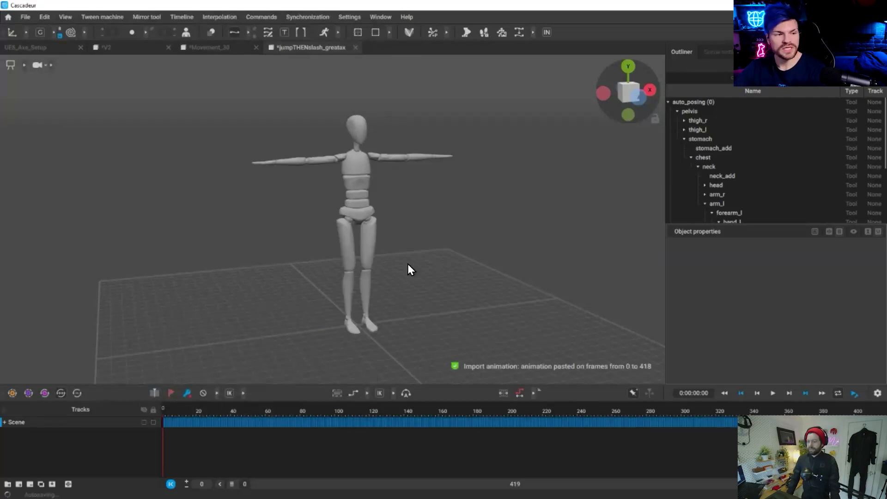
Play back the imported jump-and-slash animation and review the mannequin's motion from several angles.
key(space)
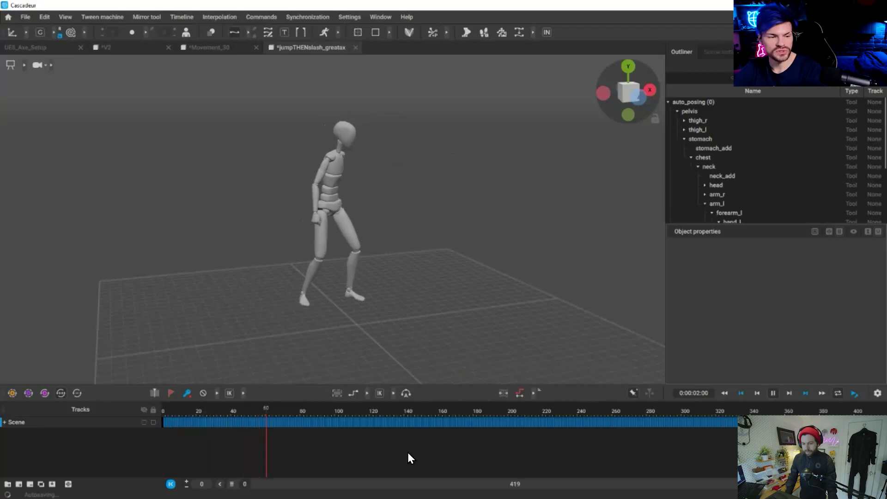
key(space)
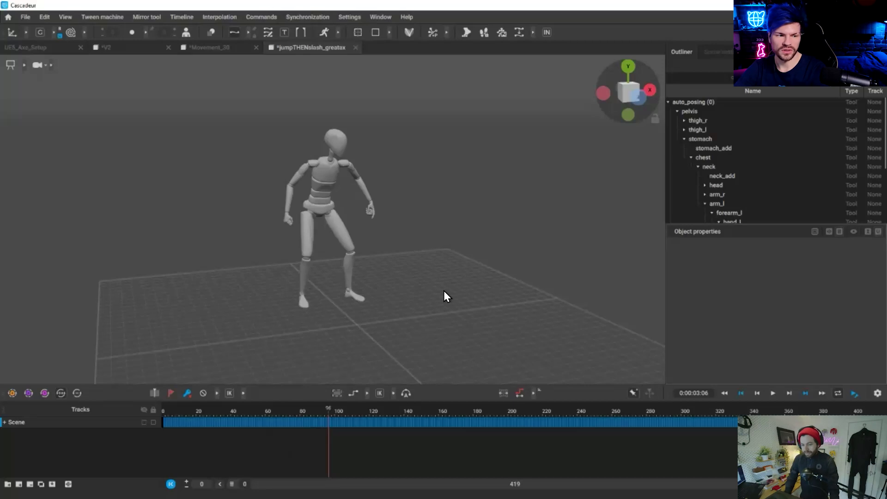
key(space)
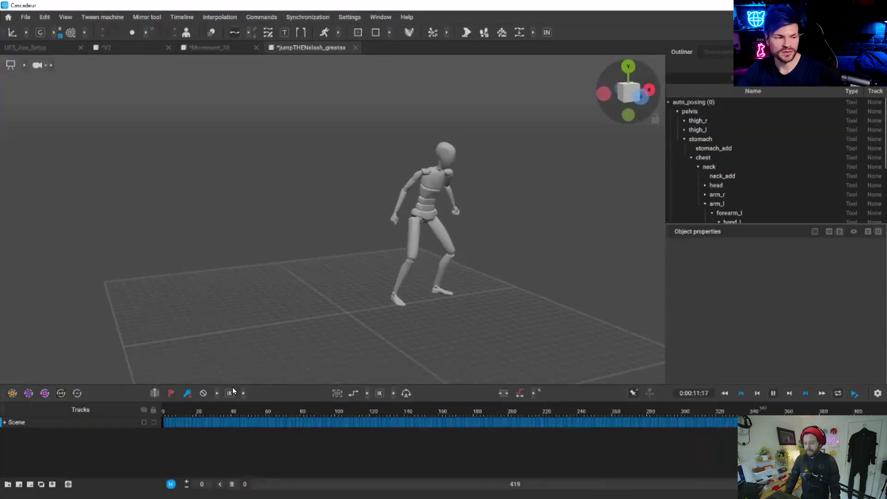
key(space)
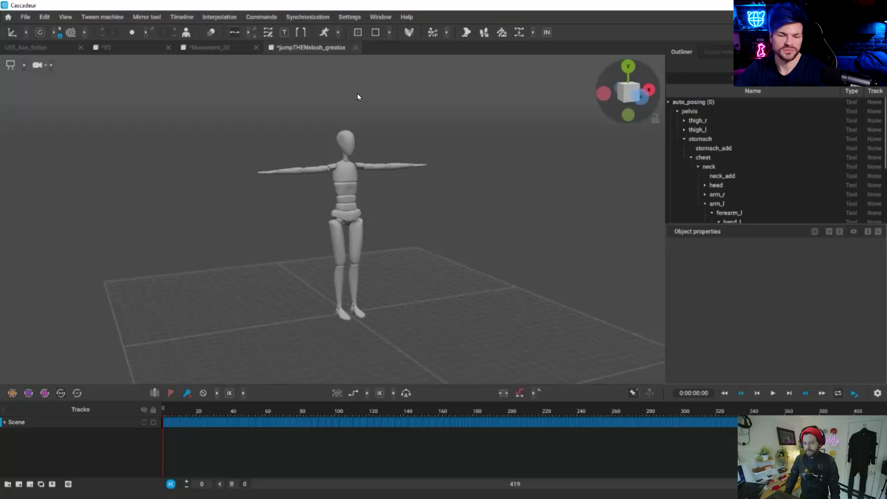
key(space)
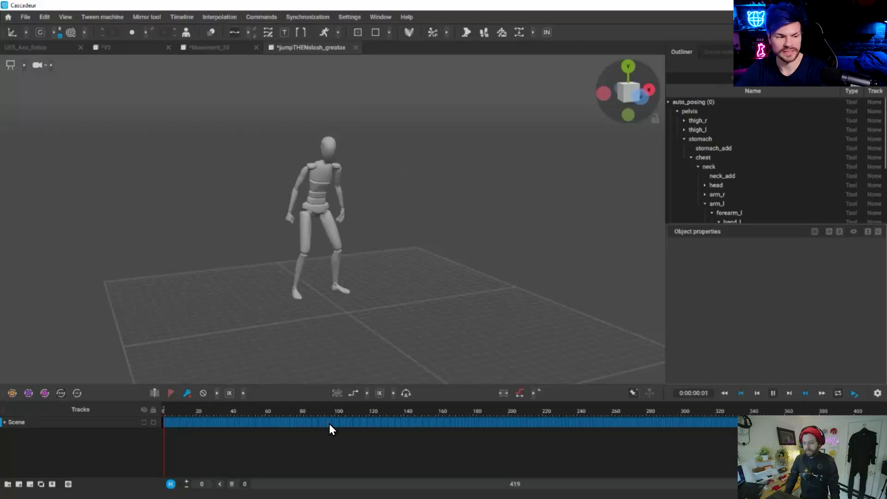
scroll(423, 323, up, 3)
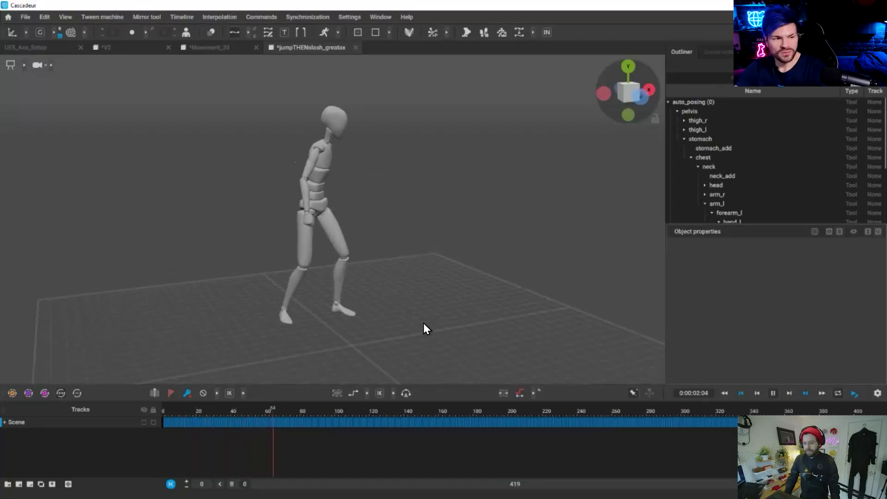
alt+drag(391, 323, 420, 326)
scroll(560, 315, down, 2)
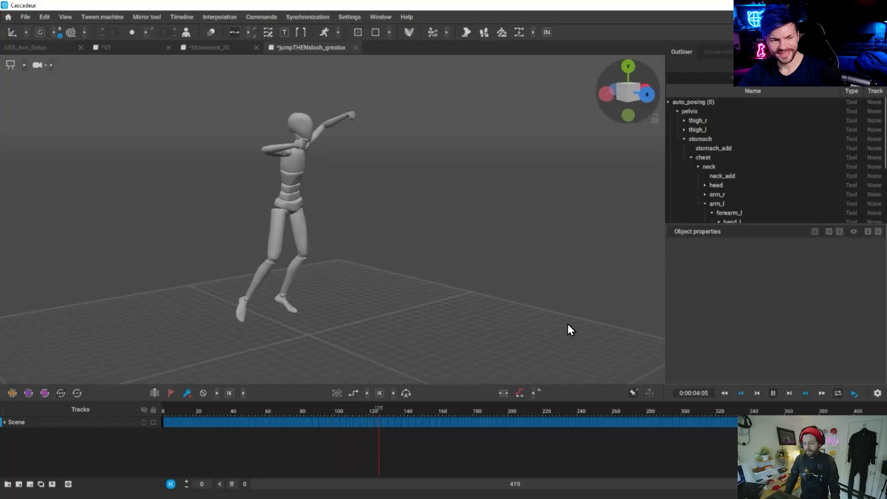
alt+drag(443, 310, 482, 274)
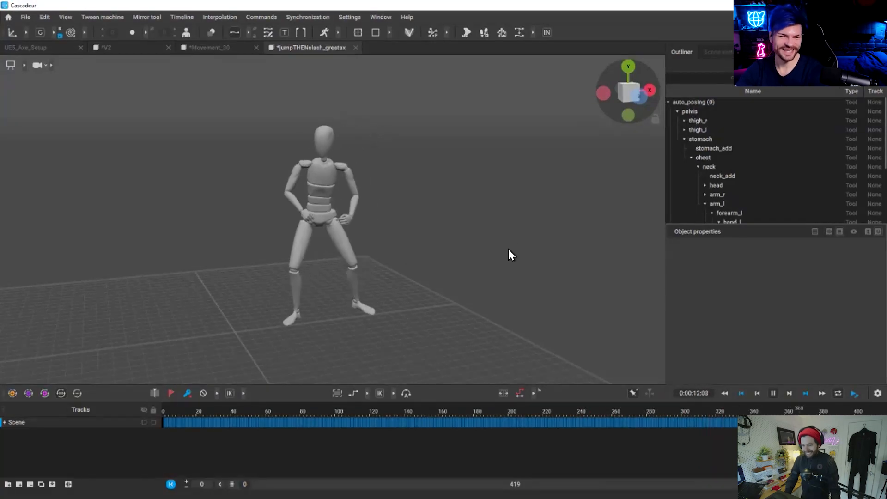
key(space)
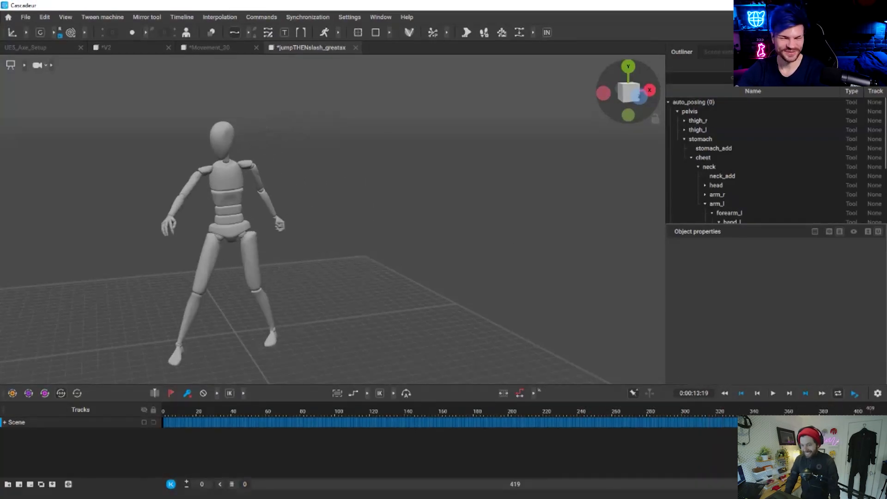
key(space)
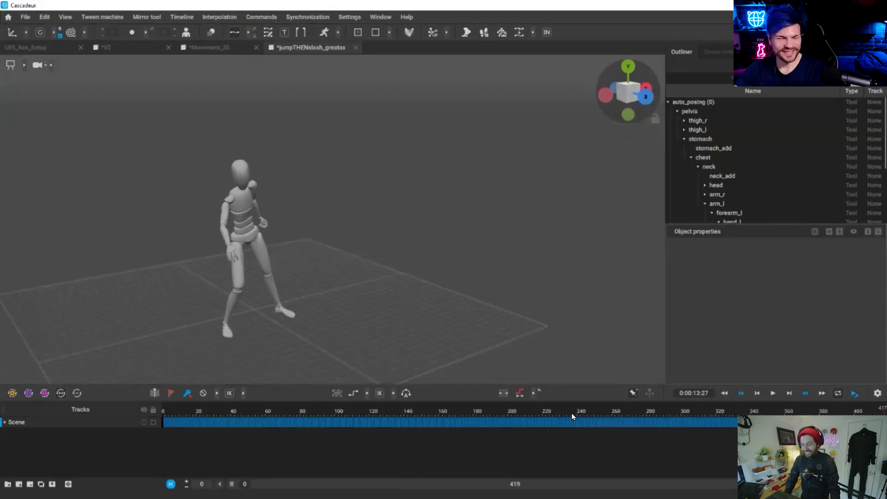
Play the animation from the start, pause at frame 67, and examine the mannequin's legs and feet up close.
key(space)
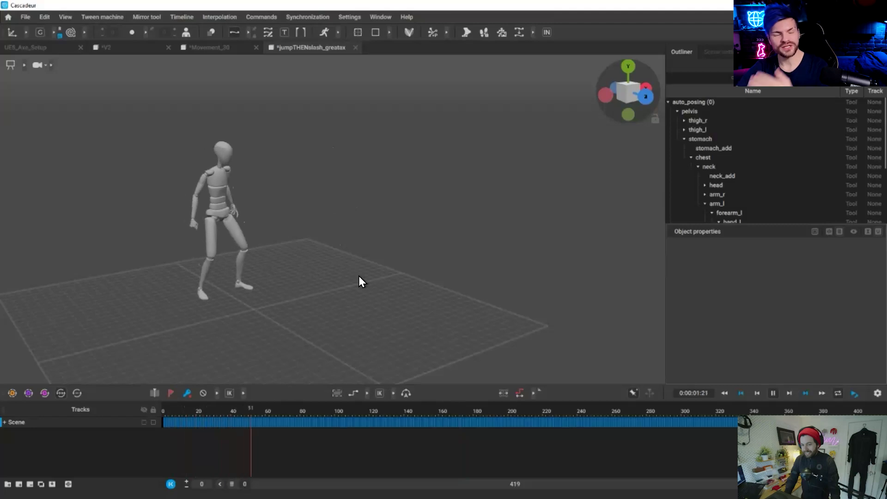
key(space)
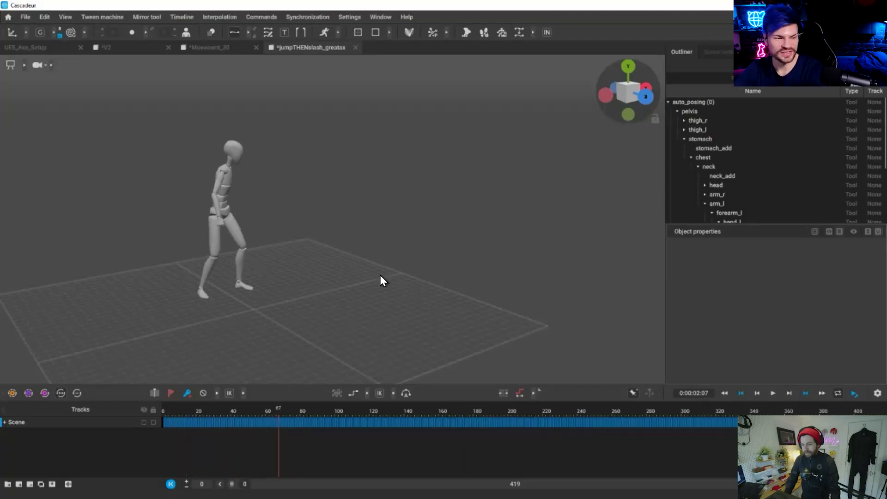
scroll(462, 340, up, 3)
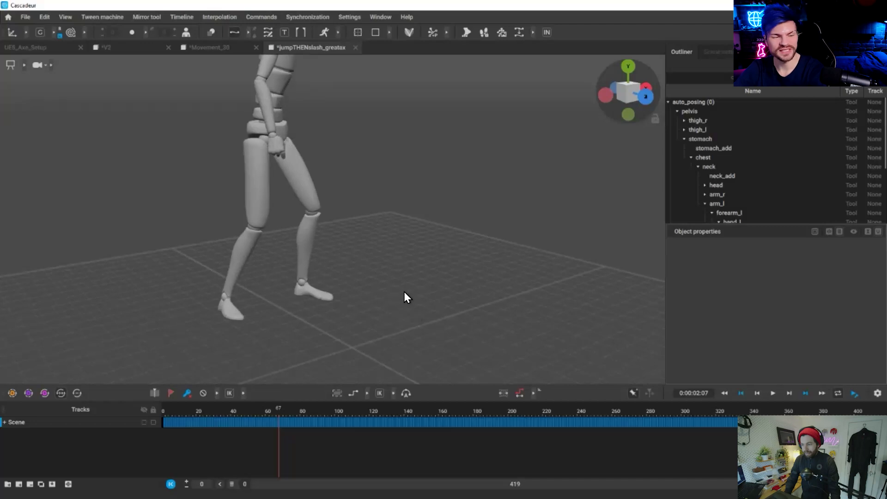
right_drag(404, 292, 429, 88)
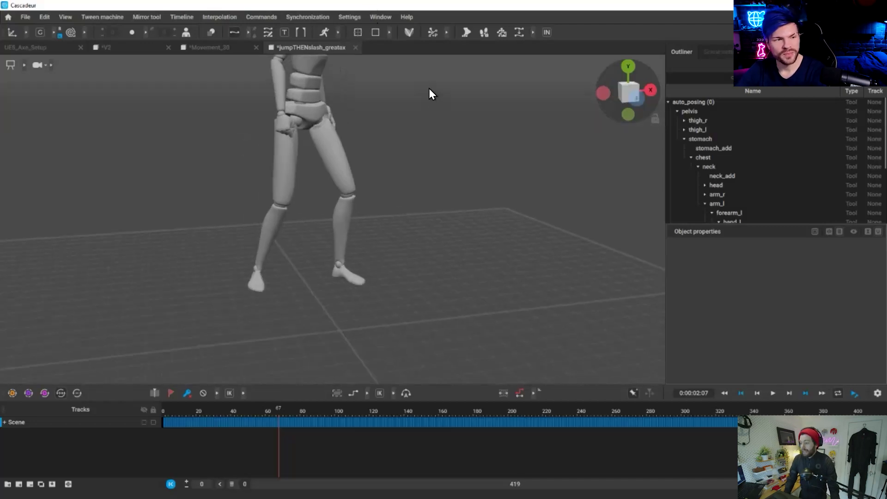
Step back to frame 66 and examine the mannequin's feet against the floor in both controller and mesh display.
click(466, 31)
right_drag(464, 65, 335, 312)
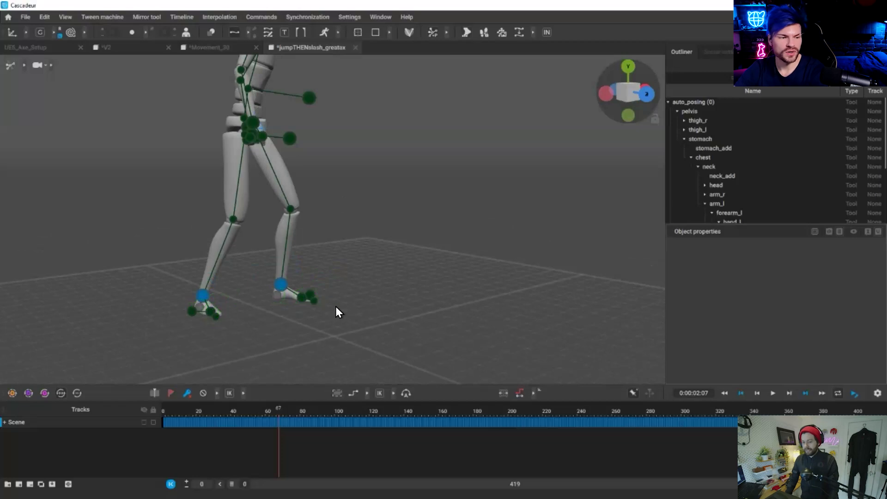
right_drag(305, 277, 300, 303)
key(Left)
right_drag(519, 352, 382, 309)
scroll(414, 334, up, 3)
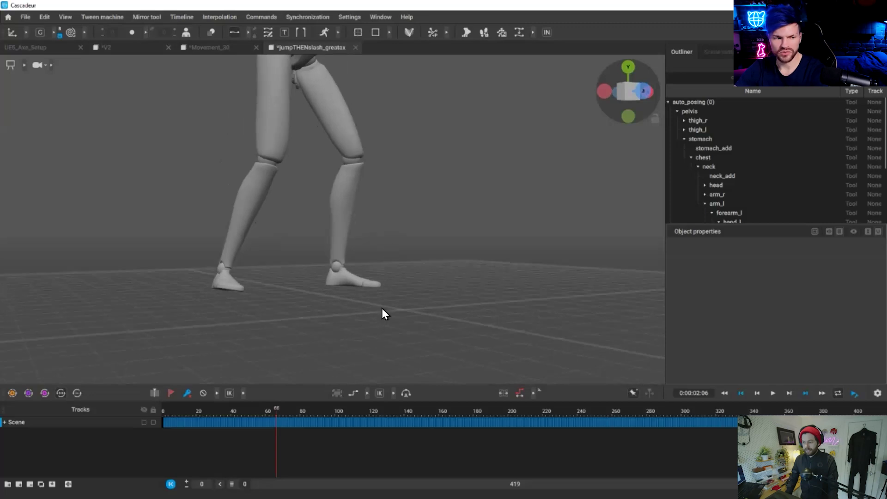
scroll(429, 280, down, 3)
scroll(429, 281, up, 2)
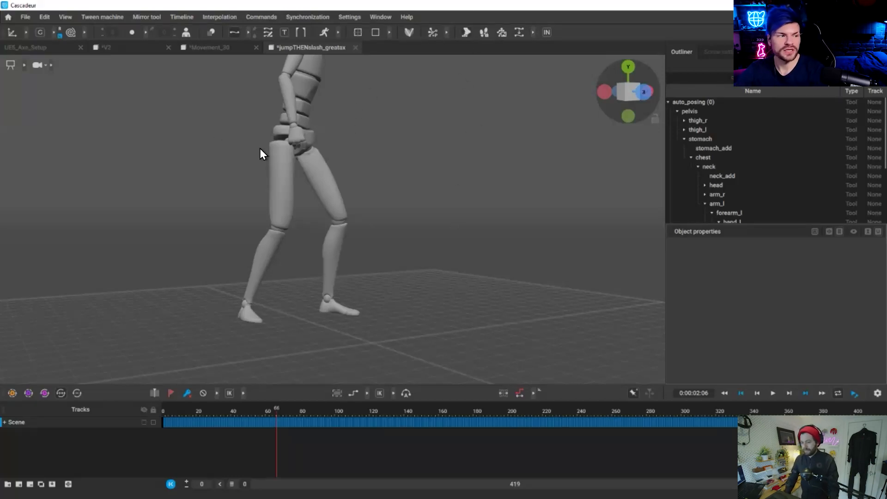
Switch the viewport back to the autoposing controllers with the legs and feet in view.
key(y)
alt+drag(436, 251, 437, 251)
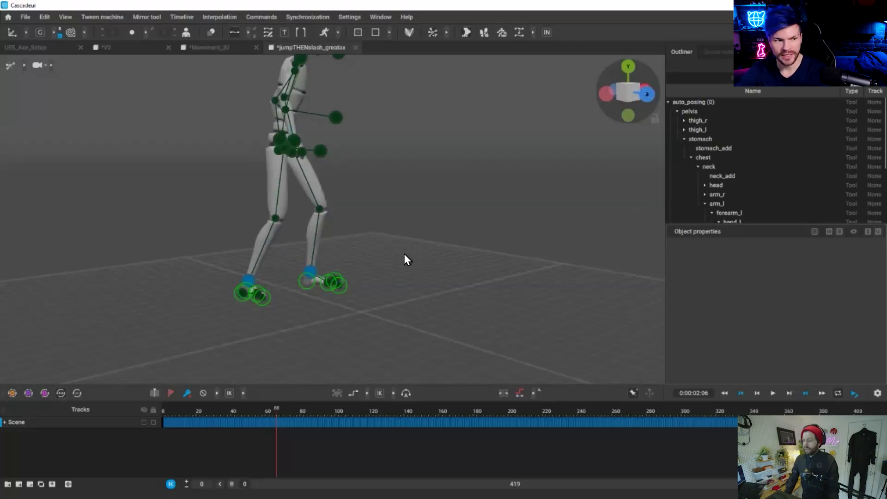
alt+drag(706, 414, 518, 392)
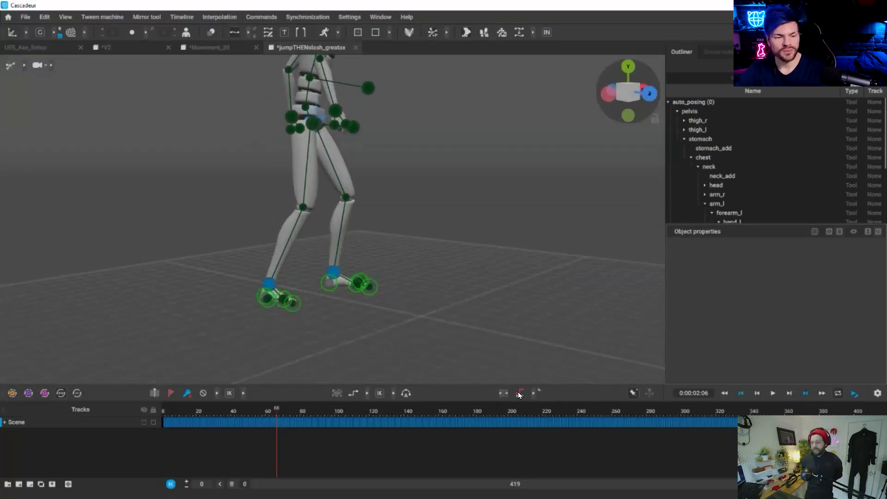
With interval editing on for the whole Scene track, raise the center of mass vertically and scrub to frame 336.
click(53, 426)
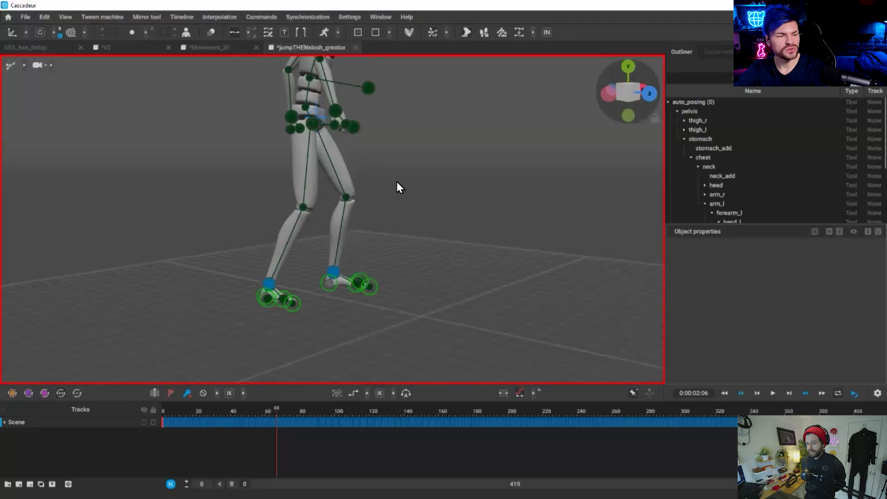
click(319, 121)
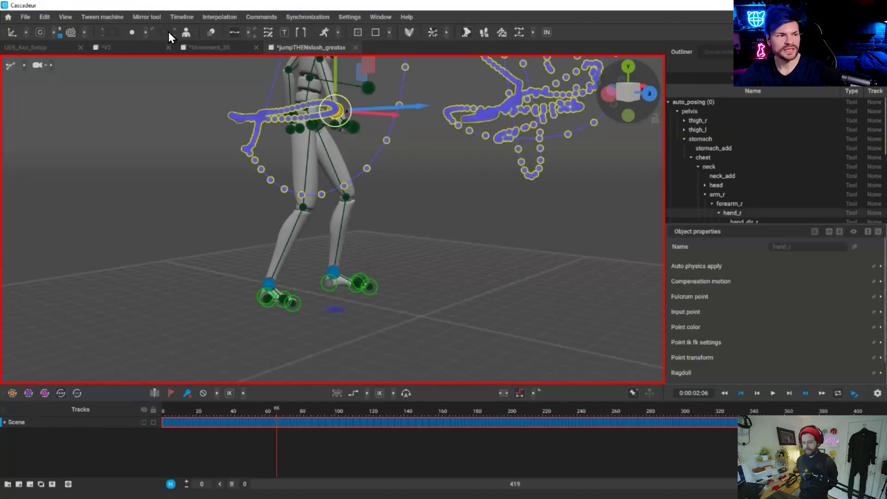
click(229, 31)
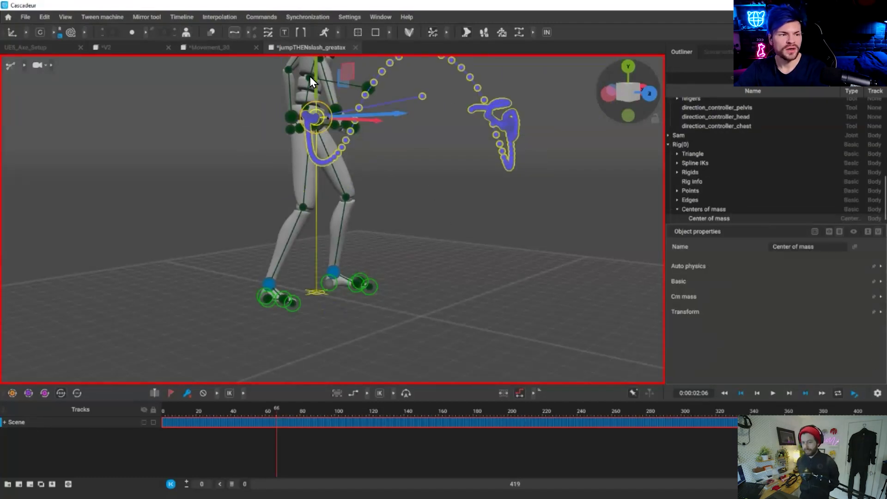
right_drag(368, 135, 431, 269)
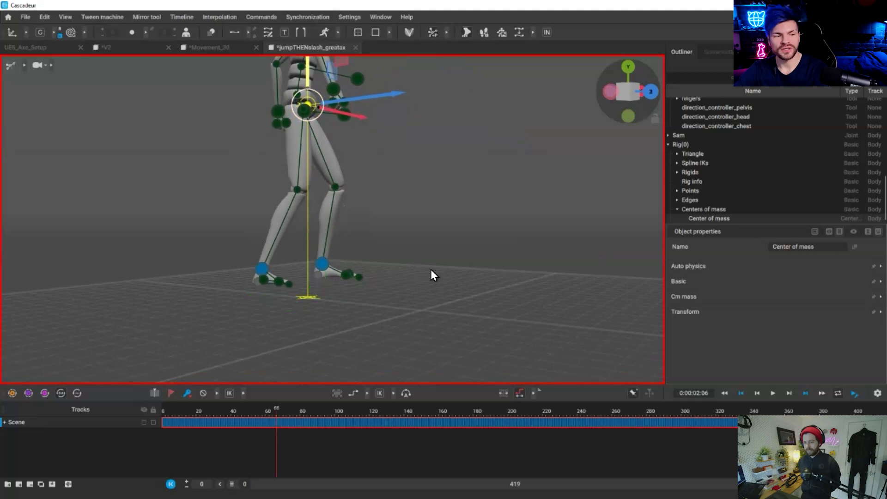
drag(285, 410, 789, 418)
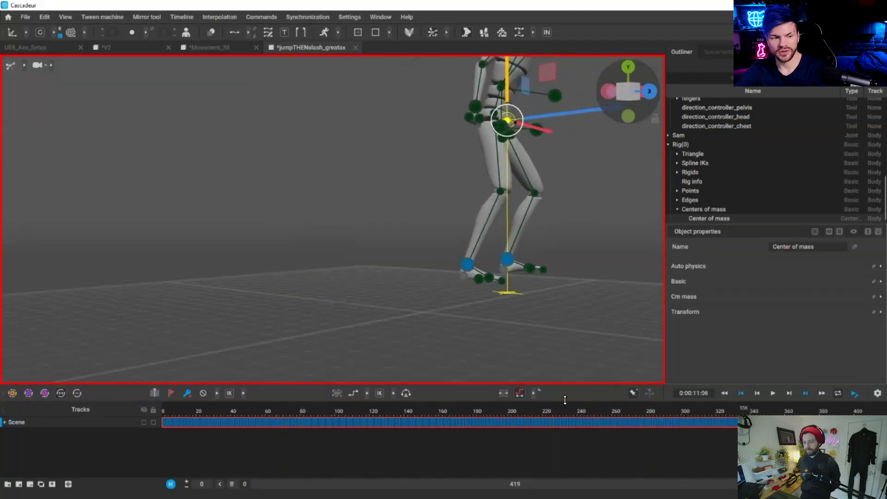
Lower the center of mass over the whole interval until both feet meet the floor at frame 66, and turn off interval editing.
middle_drag(505, 368, 395, 345)
scroll(362, 261, up, 3)
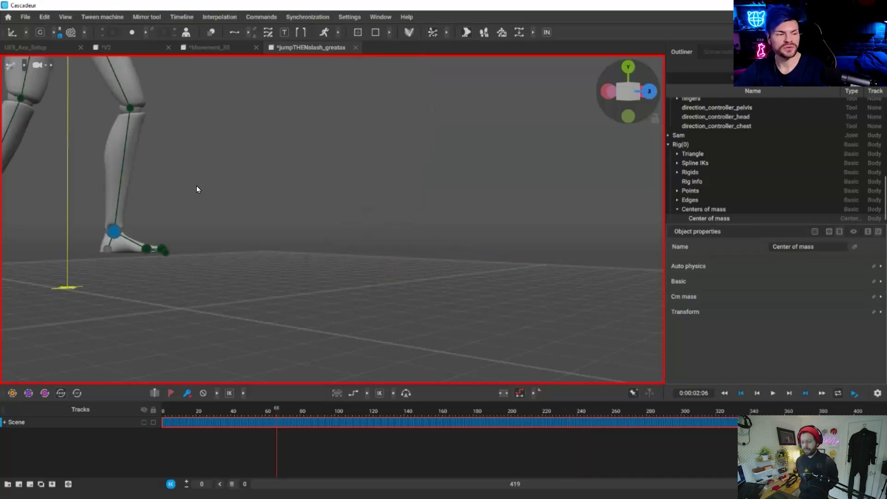
alt+middle_drag(92, 252, 260, 412)
alt+drag(260, 412, 277, 409)
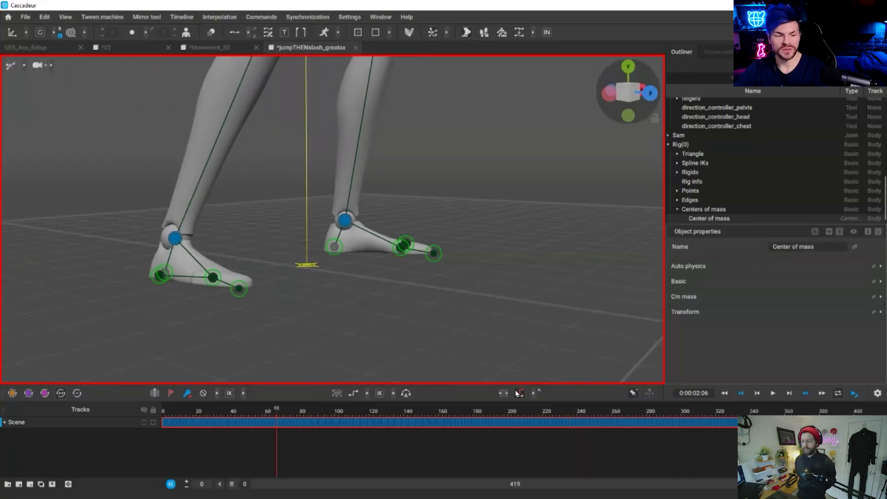
click(279, 412)
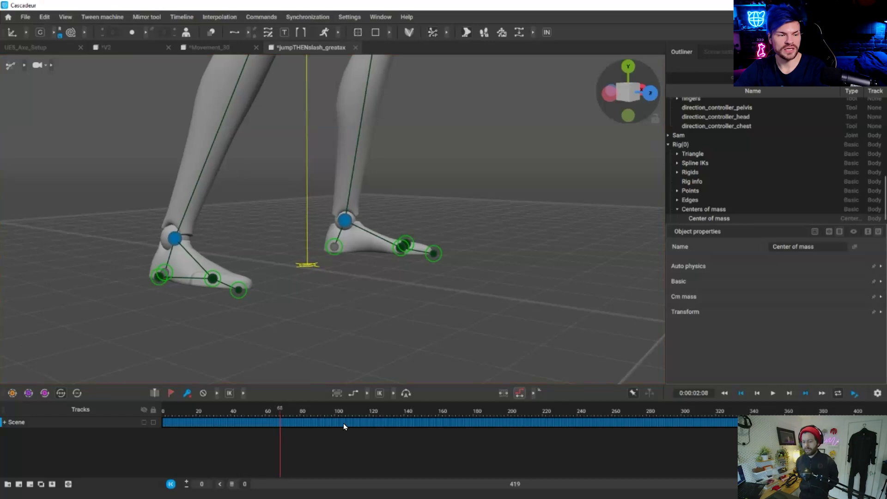
Scrub through the jump to frame 161 and check the fulcrum points on the feet.
click(359, 427)
drag(368, 428, 376, 427)
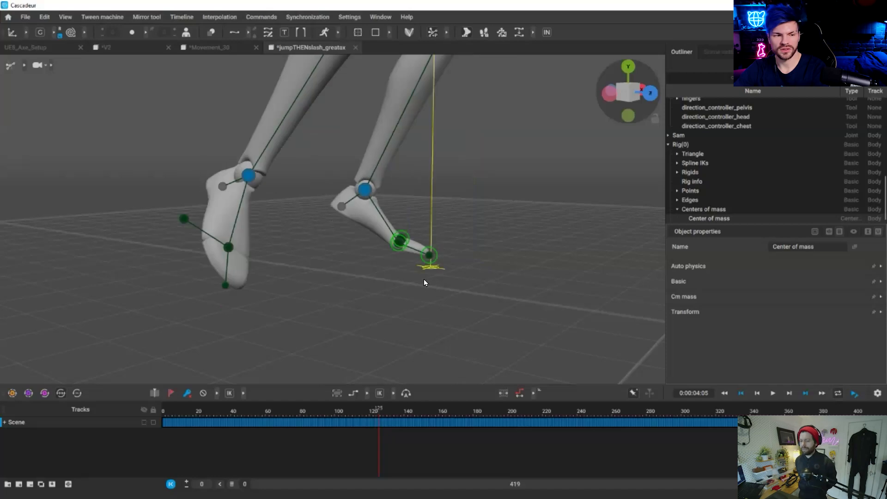
key(Right)
key(Right)
drag(392, 414, 440, 413)
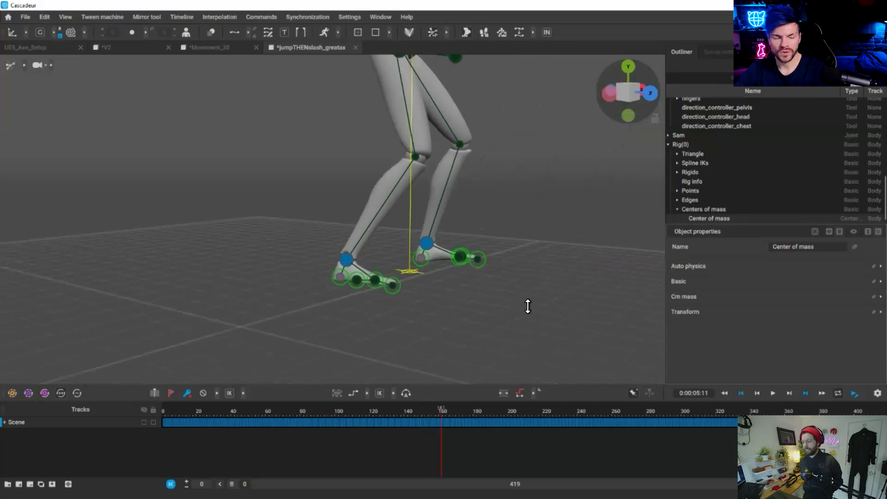
Advance to frame 408 near the end of the clip and inspect the foot contacts frame by frame.
drag(413, 411, 854, 424)
key(Right)
key(Right)
key(Right)
key(Right)
key(Right)
key(Right)
key(Right)
key(Right)
key(Right)
key(Right)
key(Right)
key(Right)
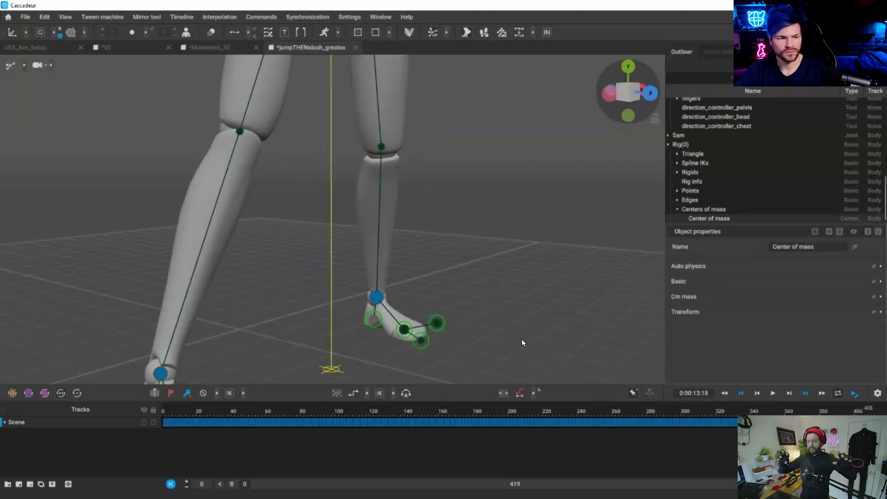
Step backward through the closing frames and inspect how the feet touch the floor.
key(Left)
key(Left)
key(Left)
key(Left)
key(Left)
key(Left)
key(Left)
key(Left)
key(Left)
key(Left)
key(Left)
key(Left)
key(Left)
key(Left)
key(Left)
key(Left)
key(Left)
key(Left)
middle_drag(506, 270, 545, 222)
drag(820, 415, 857, 414)
Bring the full body into view at frame 350 and scrub back through the animation to frame 211.
right_drag(630, 340, 337, 254)
middle_drag(379, 163, 370, 231)
scroll(388, 231, down, 3)
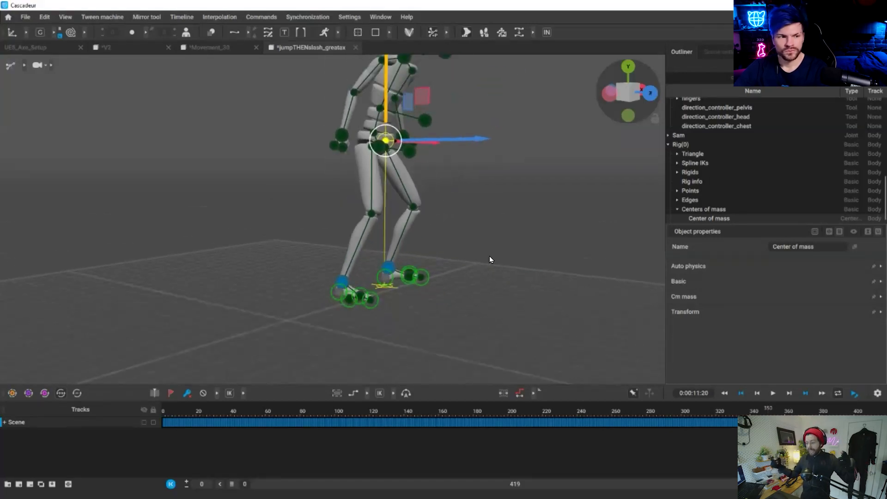
middle_drag(500, 285, 494, 327)
scroll(495, 327, down, 1)
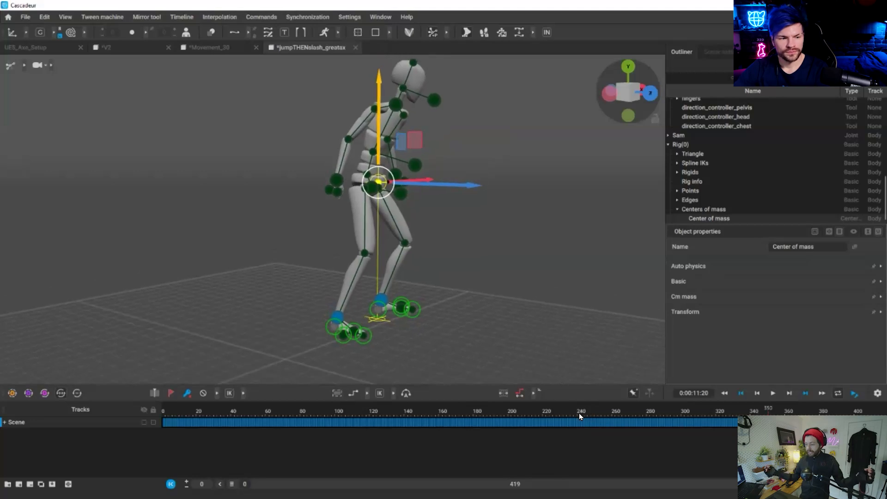
drag(406, 417, 526, 426)
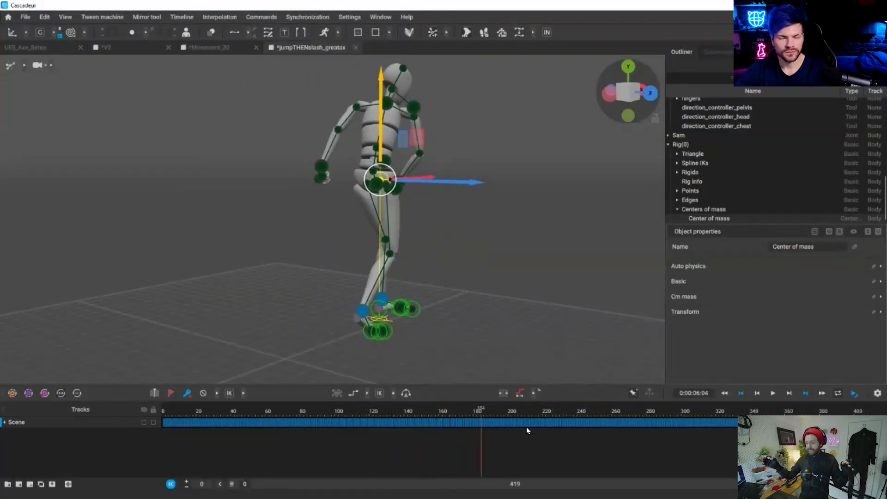
Deselect the center of mass and examine the mannequin's full pose and foot contacts at frame 156.
click(498, 338)
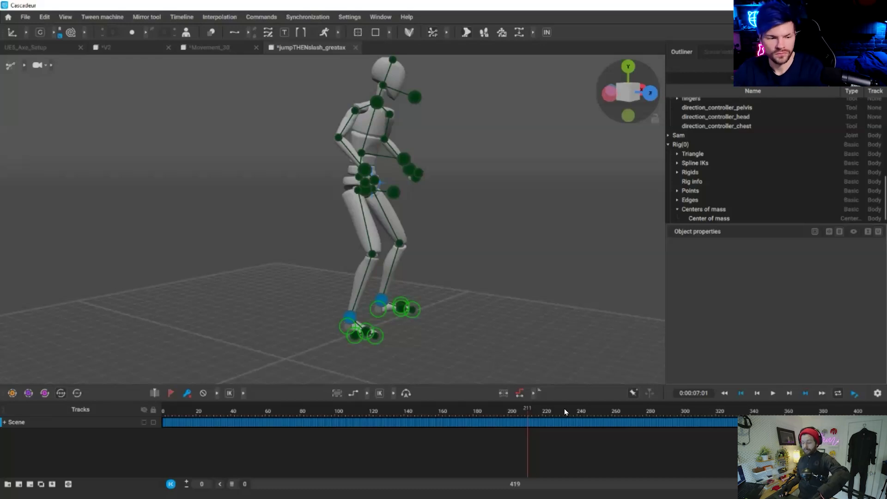
drag(431, 426, 464, 367)
key(alt+Left)
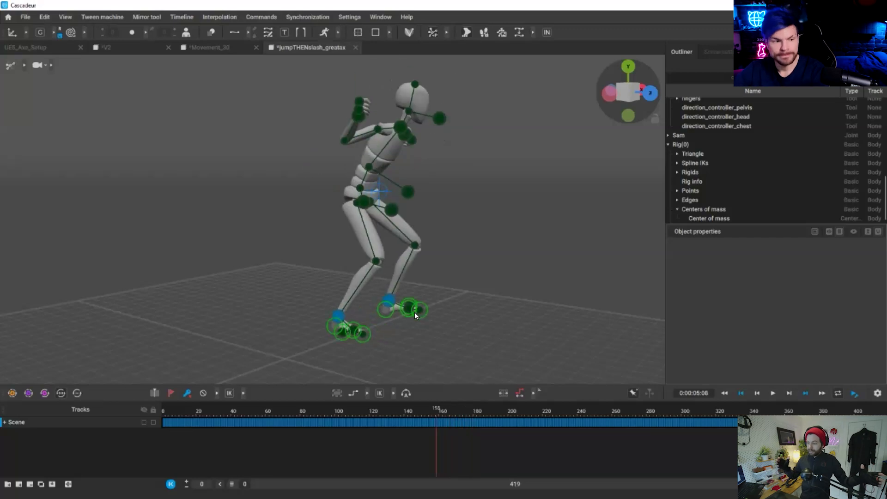
right_drag(486, 298, 517, 274)
scroll(517, 273, up, 5)
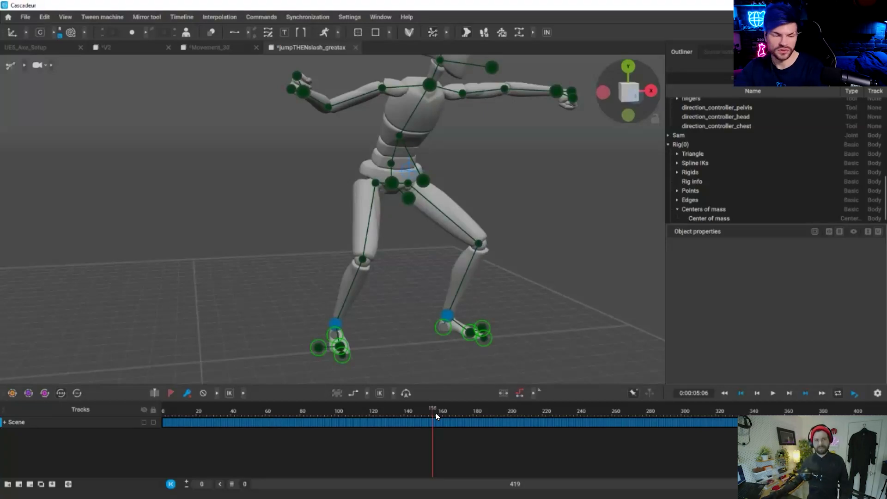
key(f)
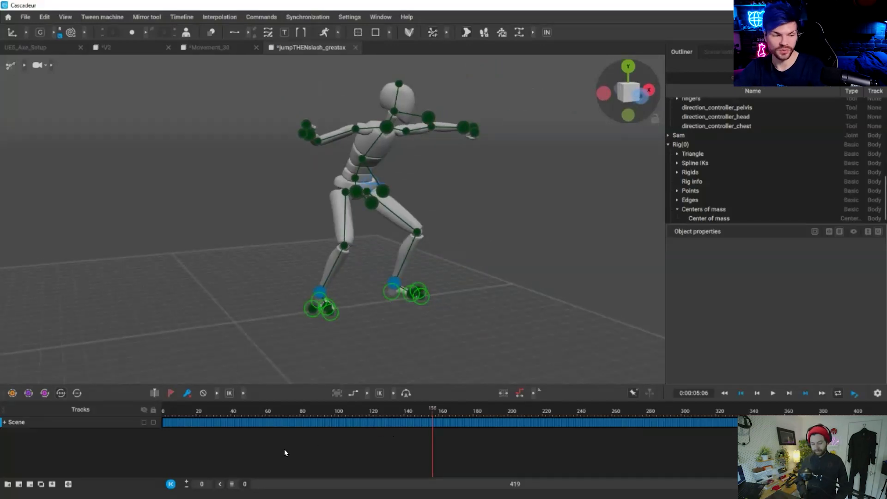
Expand the Scene track into its body-part tracks at frame 69 and show the Animation unbaking options in the scene settings.
click(3, 423)
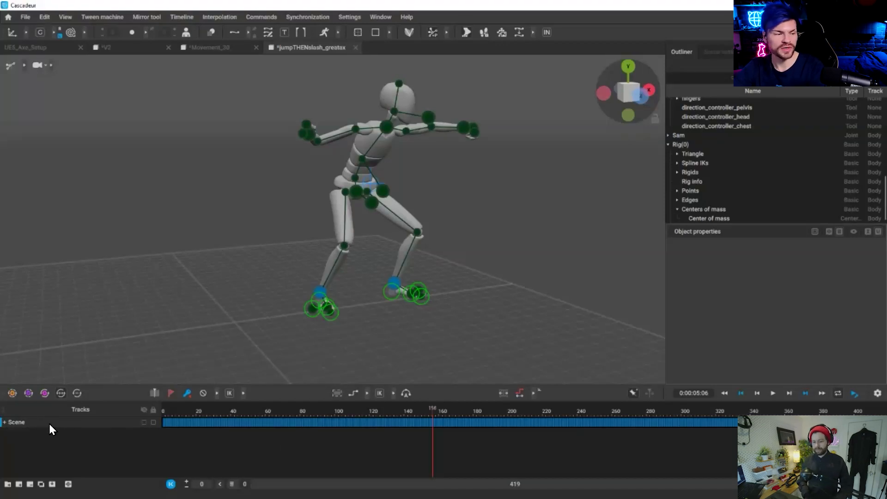
click(269, 416)
key(Left)
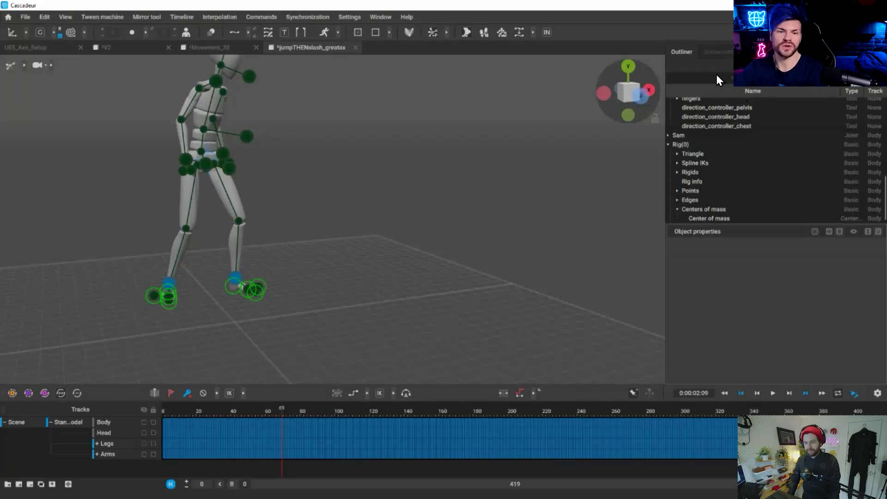
click(718, 52)
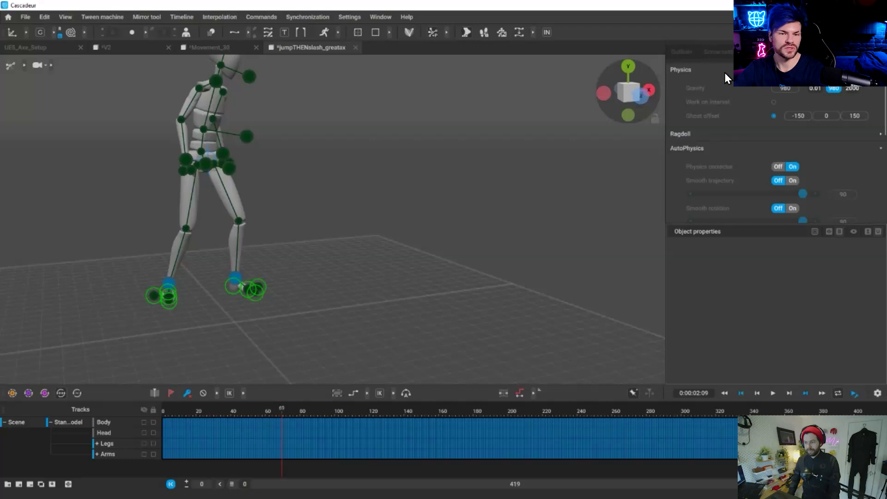
scroll(724, 74, up, 5)
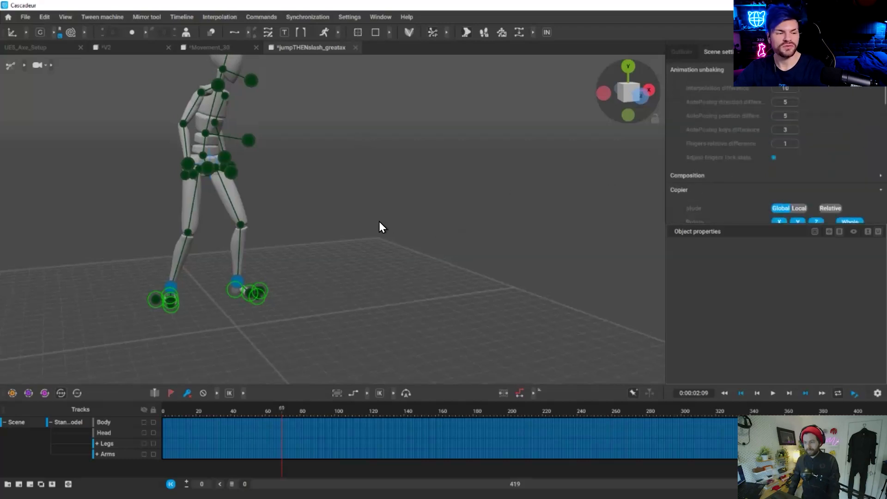
Review the jump on the timeline and select the keyframes from about frame 88 to frame 219 on all tracks.
click(294, 411)
click(318, 414)
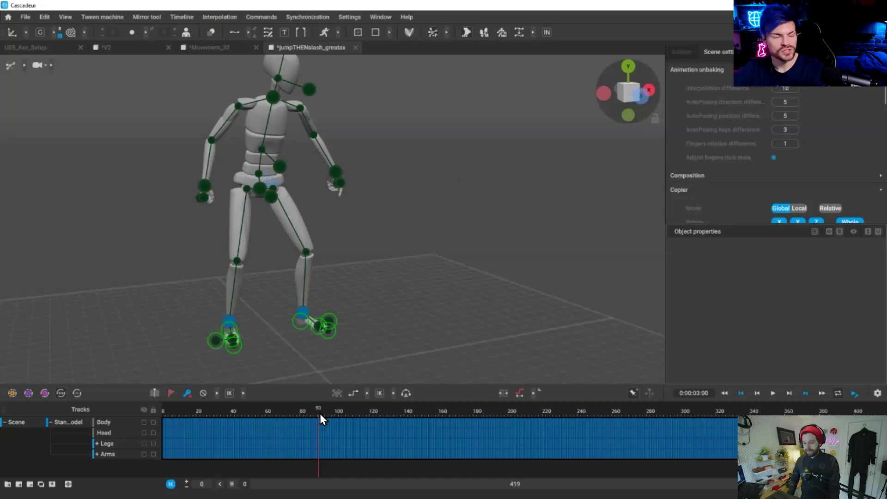
drag(303, 417, 500, 430)
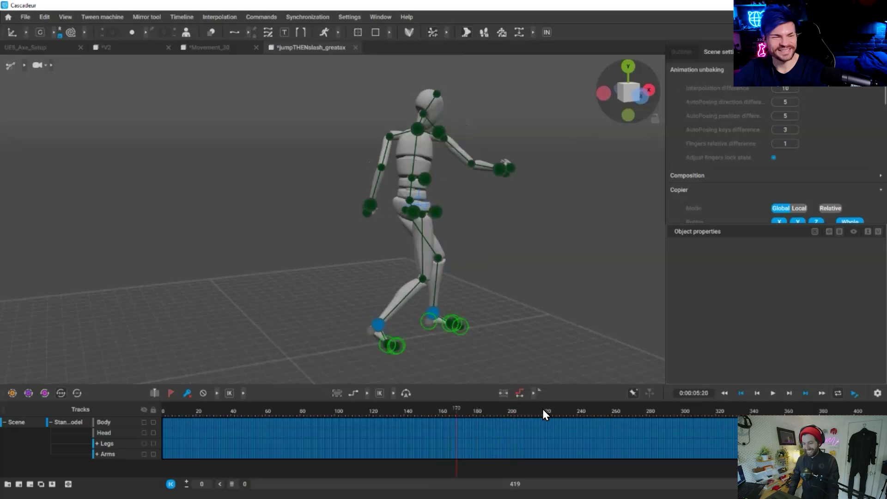
click(335, 424)
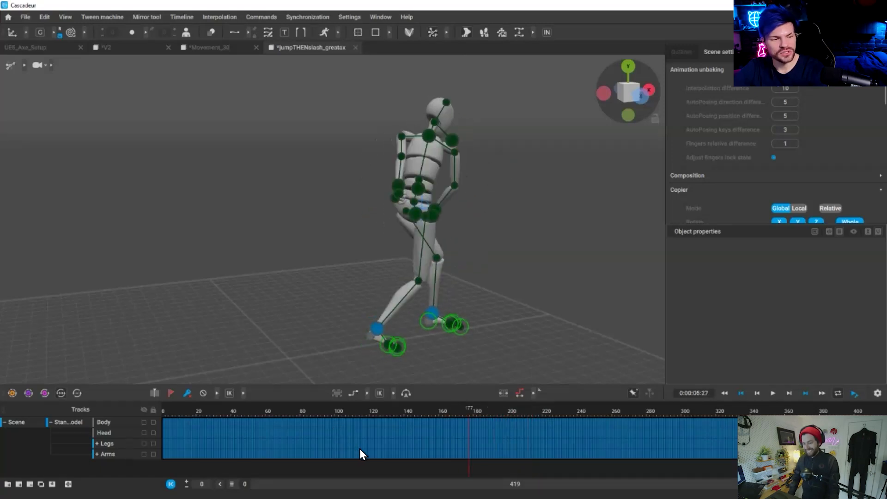
key(space)
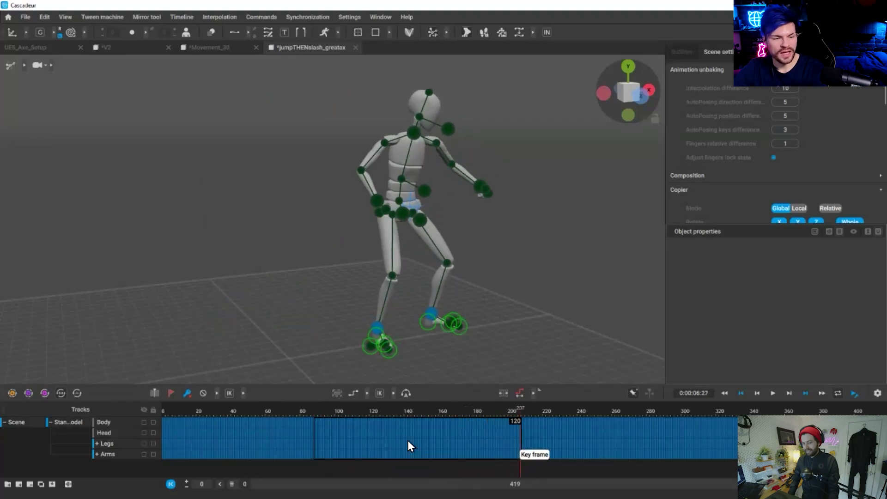
drag(315, 422, 542, 470)
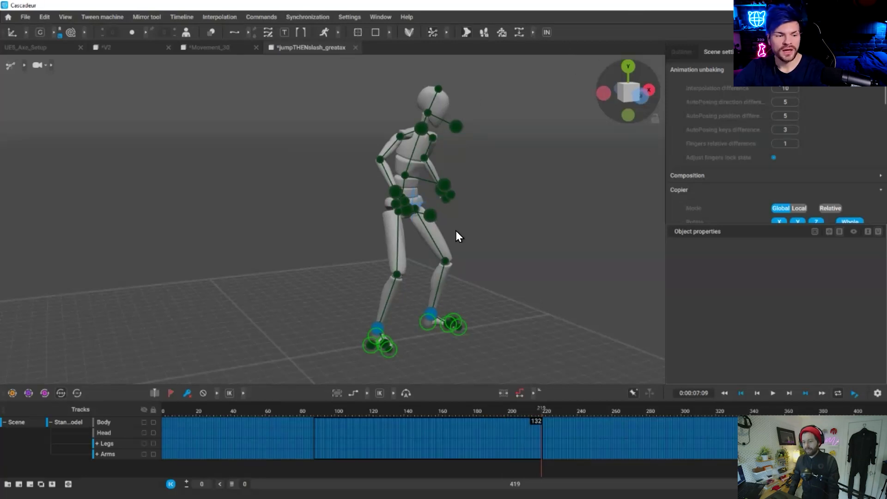
Look over the additional animation tools and scrub within the selected interval to frame 144 to examine the planted feet.
scroll(502, 250, up, 1)
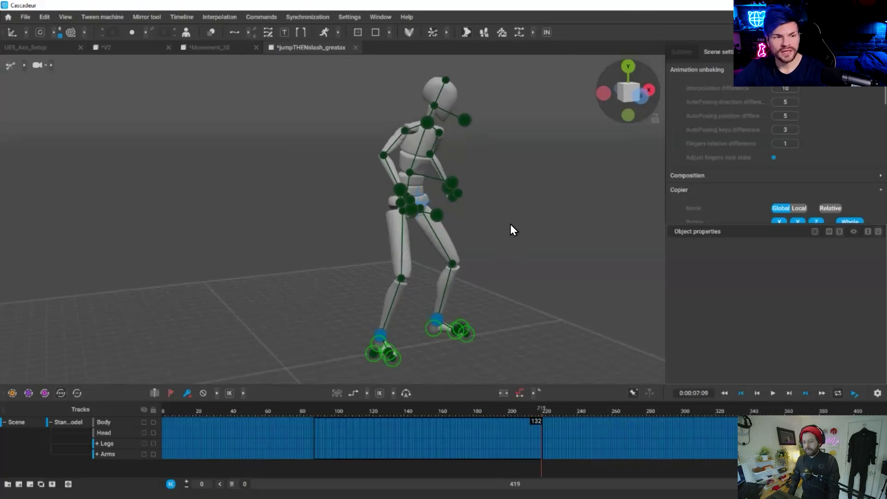
click(531, 31)
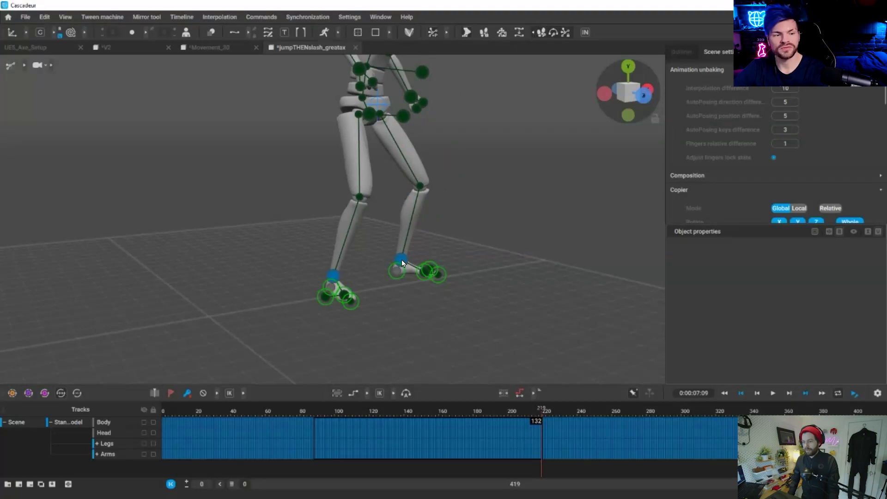
click(356, 409)
drag(373, 407, 422, 412)
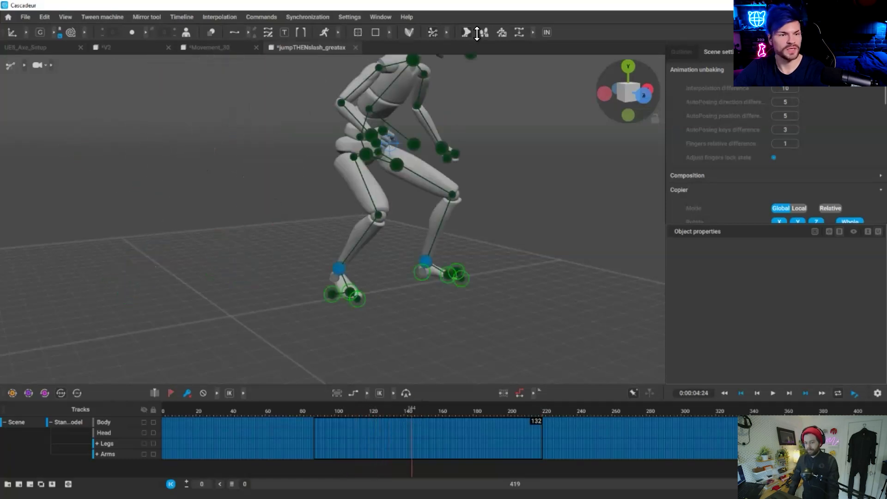
Generate automatic keys on the selected interval and go to the takeoff around frame 123.
click(535, 33)
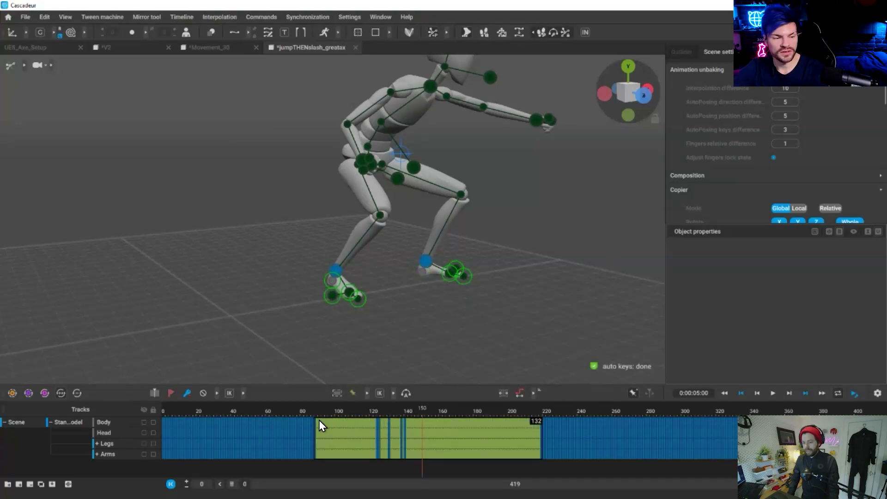
click(342, 422)
drag(341, 423, 375, 421)
key(Left)
key(Left)
key(Left)
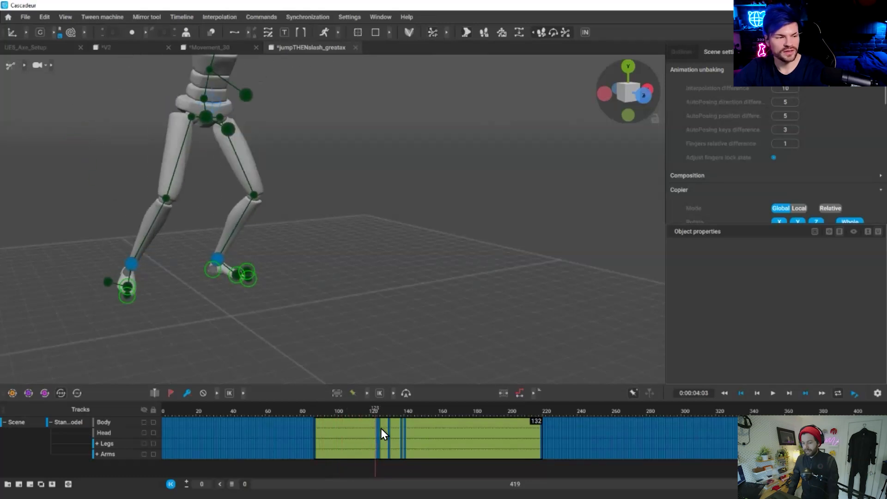
Step frame by frame from the takeoff at frame 123 through the landing to examine the automatically placed keys.
key(Right)
key(Right)
key(Right)
key(Right)
key(Right)
key(Right)
key(Right)
key(Right)
key(Right)
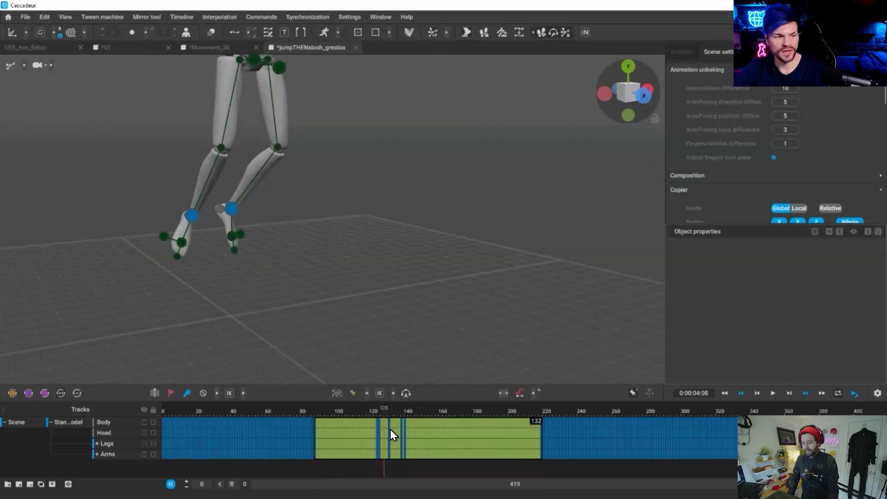
key(Right)
key(Right)
key(Right)
key(Right)
key(Right)
key(Right)
key(Right)
key(Right)
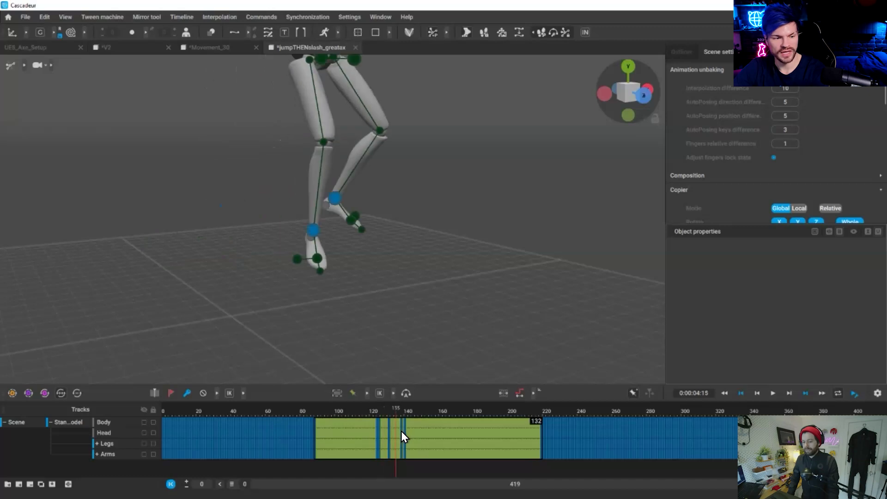
key(Right)
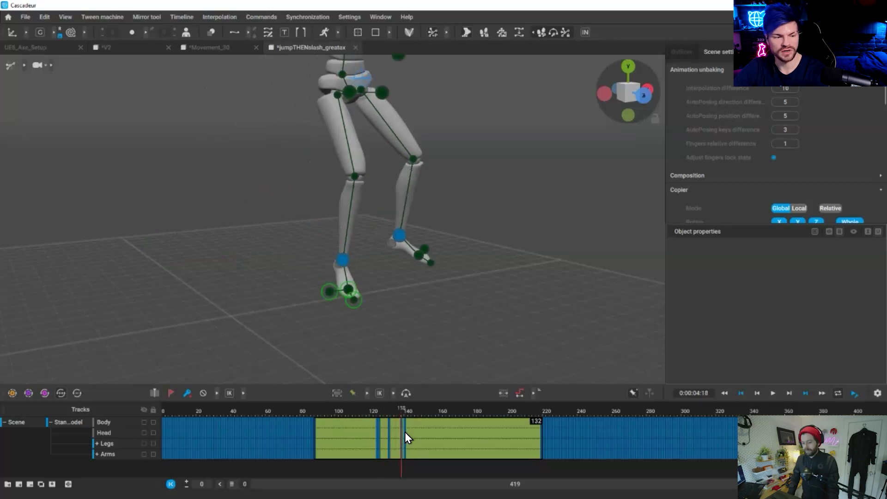
key(Right)
key(Right)
key(Right)
Unbake the animation on the selected interval and fit the timeline to frames 88 to 219.
right_drag(437, 453, 406, 446)
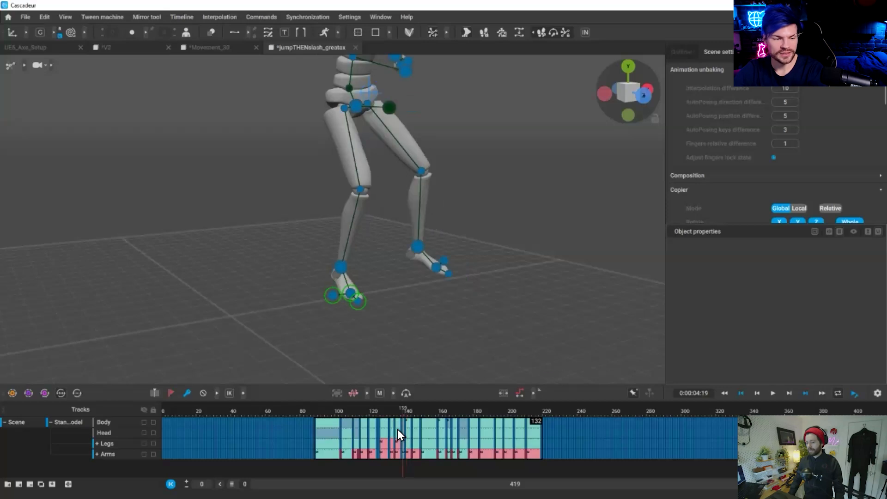
click(385, 444)
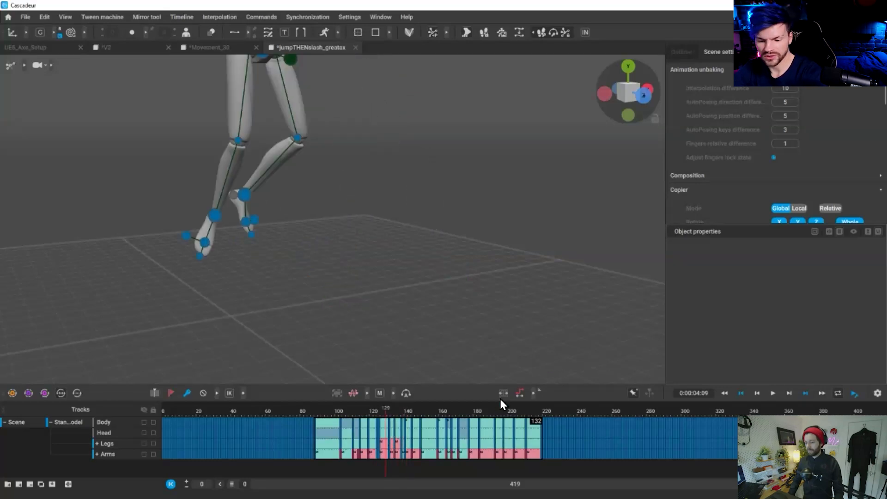
key(f)
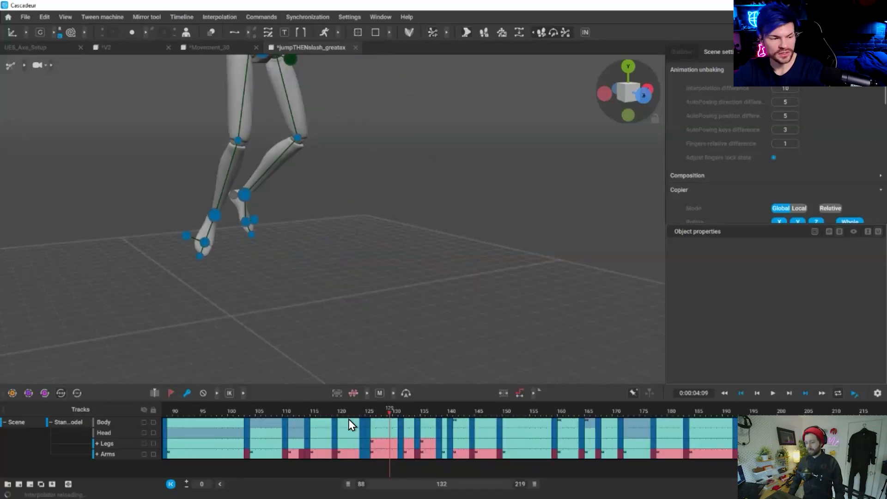
drag(362, 418, 421, 415)
click(363, 412)
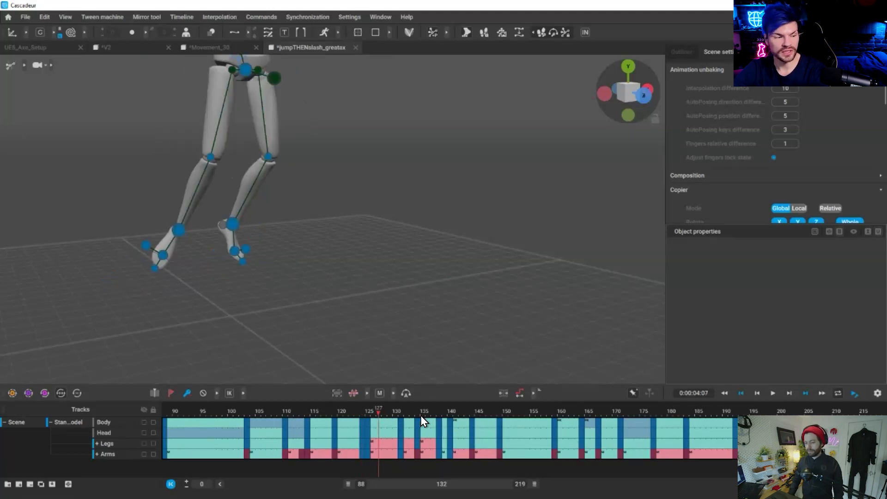
Expand the Legs and Arms tracks, including the right arm's sub-tracks.
click(97, 454)
click(96, 443)
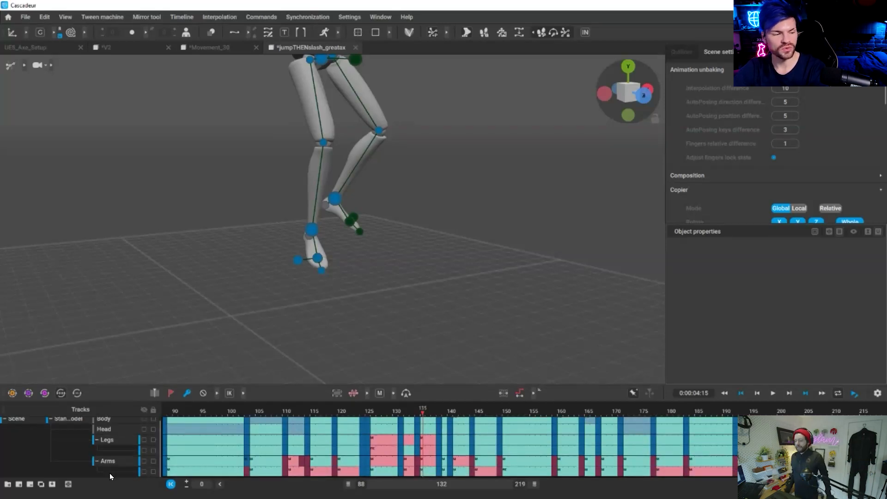
click(126, 469)
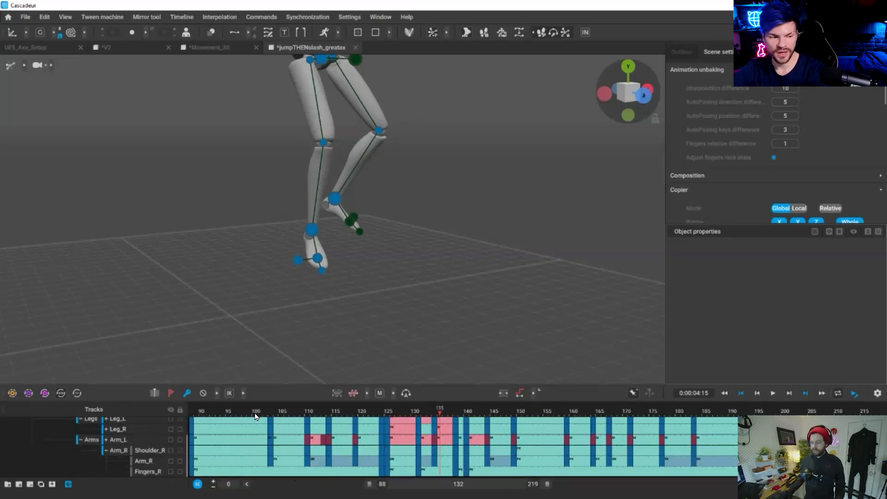
Play the unbaked jump from frame 107 and step through frames 141 to 145 to compare poses with the track interpolations.
click(291, 416)
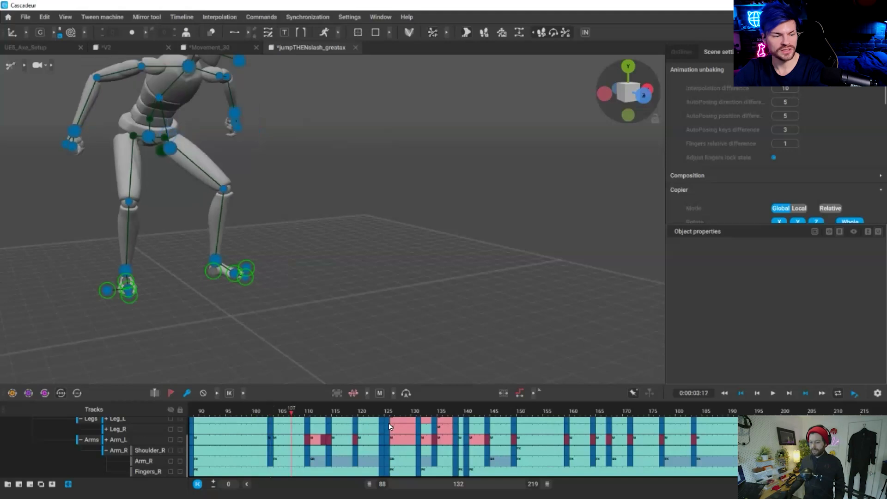
key(space)
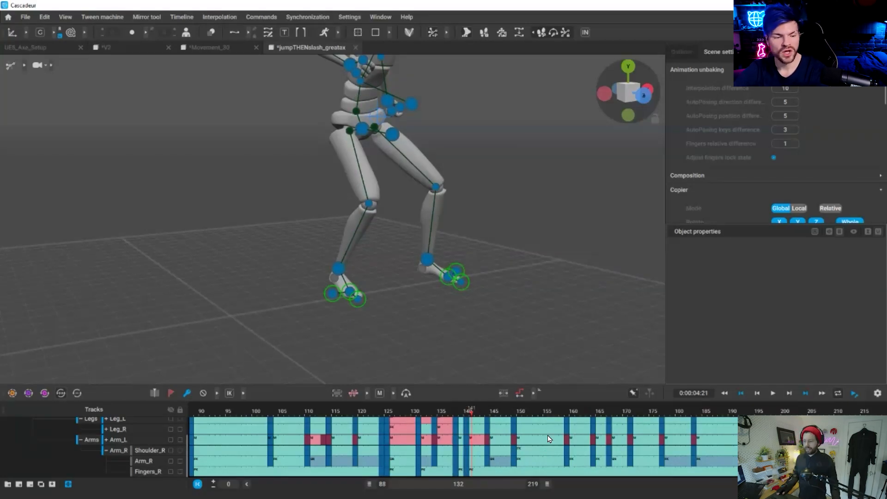
key(Right)
key(Right)
key(Right)
key(Right)
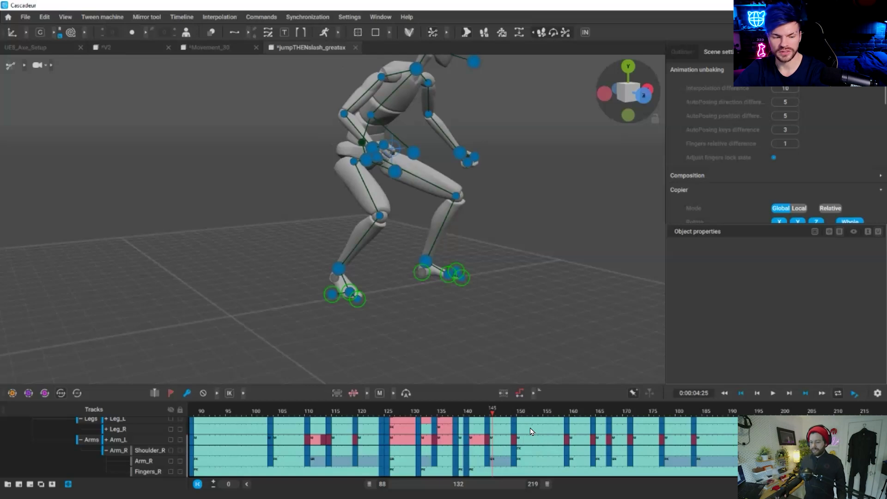
scroll(540, 444, up, 2)
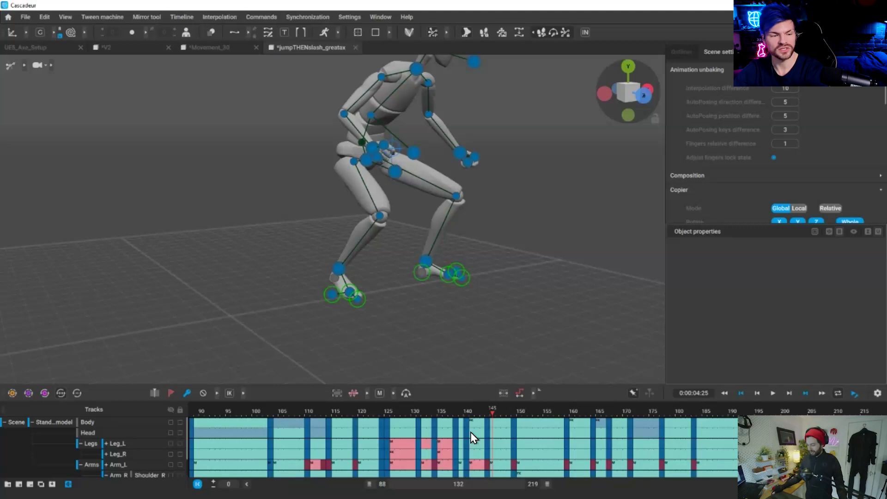
scroll(447, 411, down, 1)
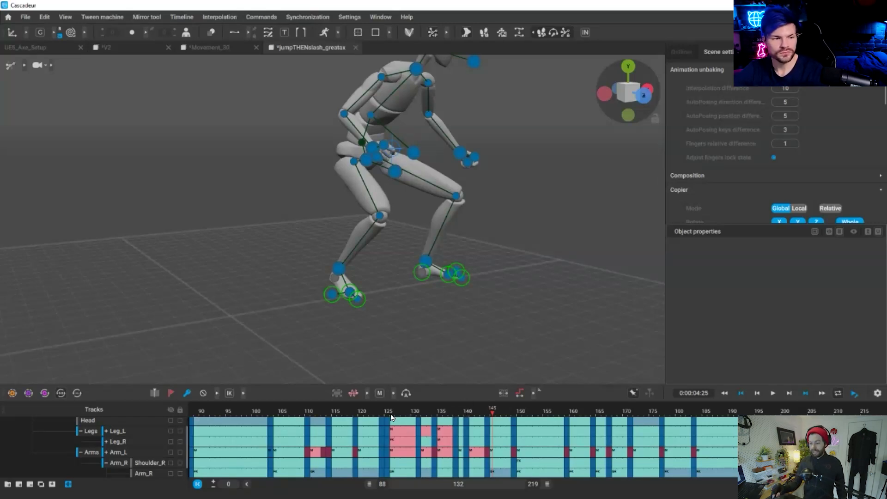
Play back the unbaked interval to check the full jump, landing and recovery motion.
click(349, 427)
key(space)
key(space)
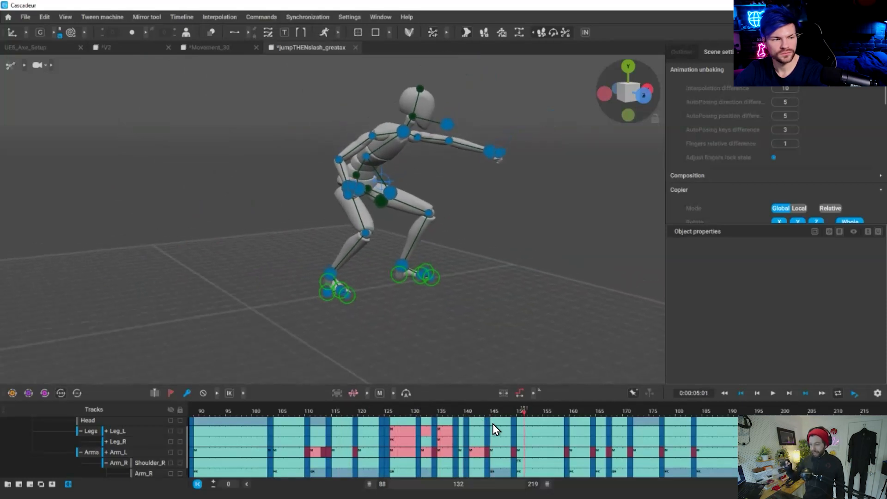
key(space)
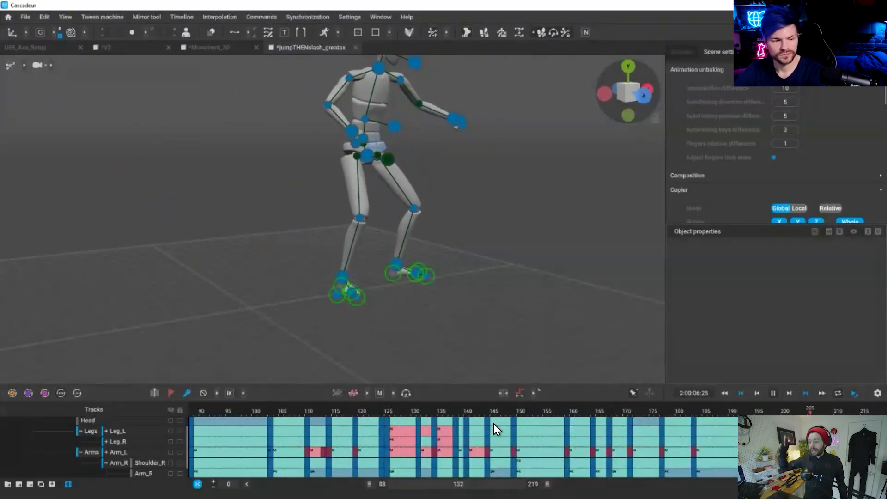
key(space)
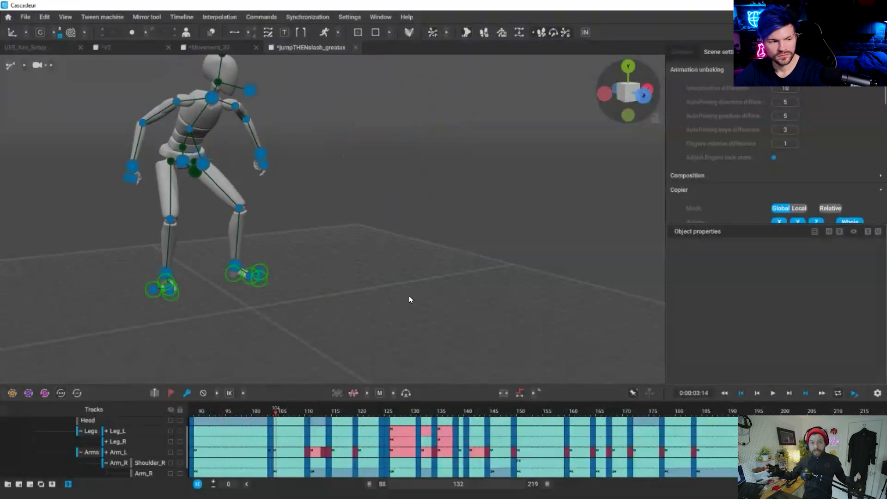
Revert the unbaking and unbake the interval again with an Interpolation difference of 20.
click(475, 305)
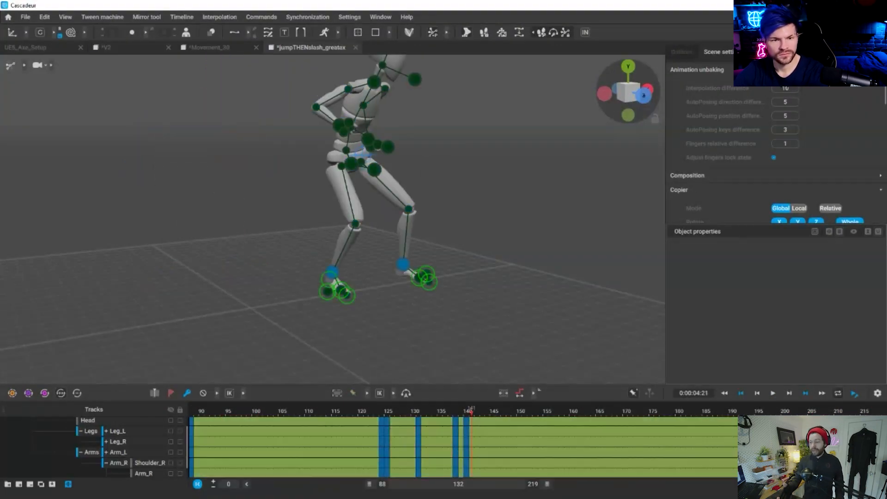
text(20)
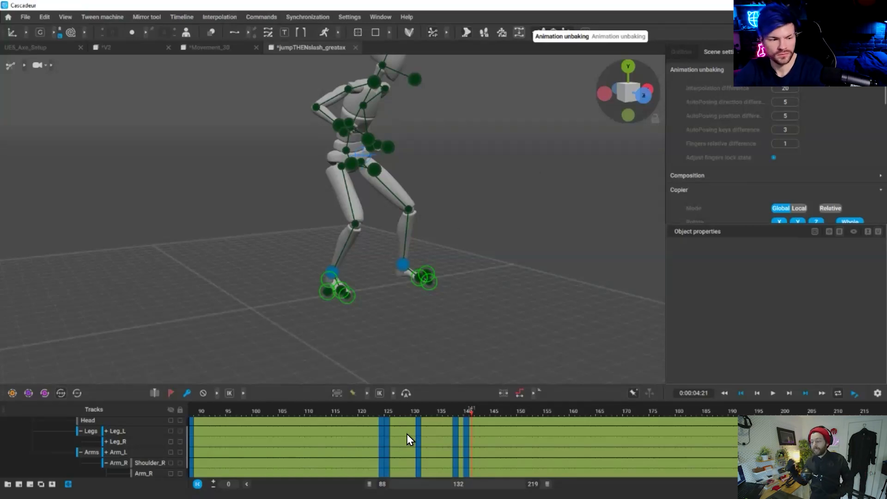
right_drag(602, 314, 427, 319)
alt+drag(427, 320, 432, 315)
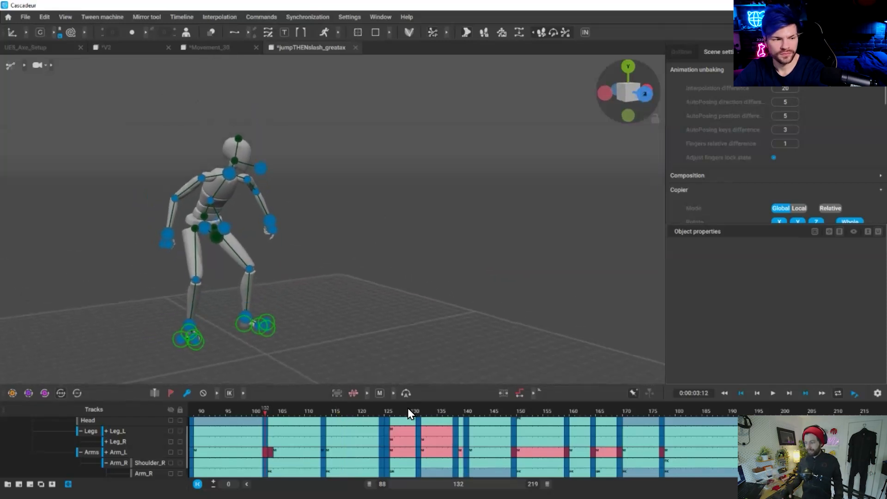
Replay the newly unbaked interval to judge the motion with its sparser keys.
key(space)
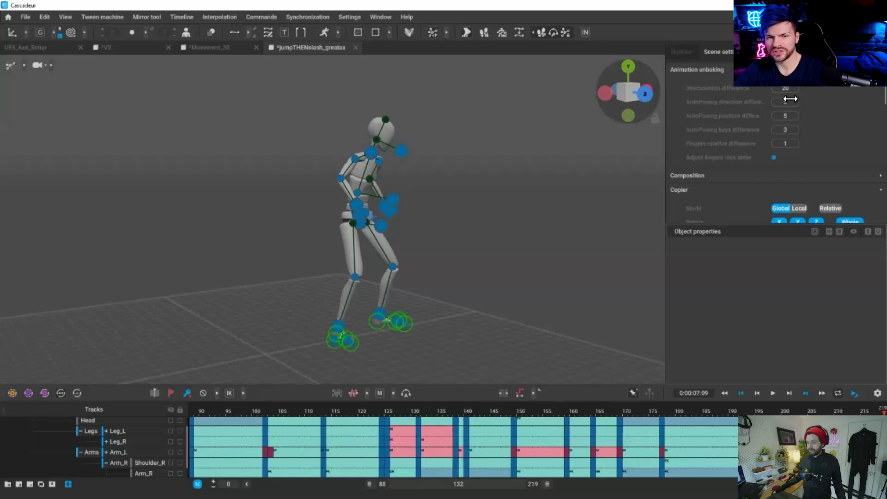
click(265, 414)
key(space)
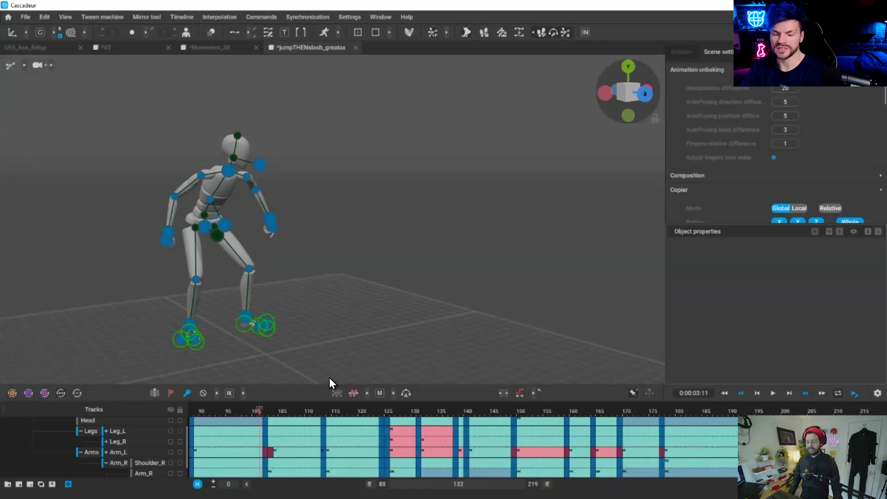
key(space)
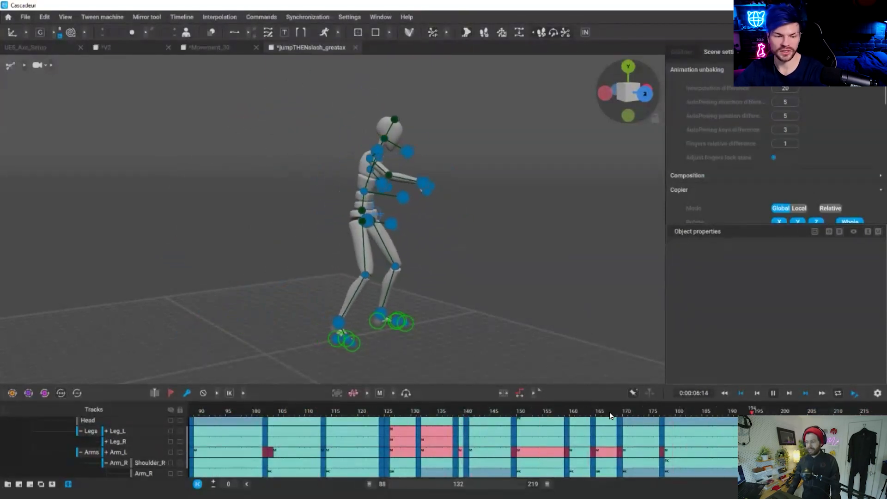
key(space)
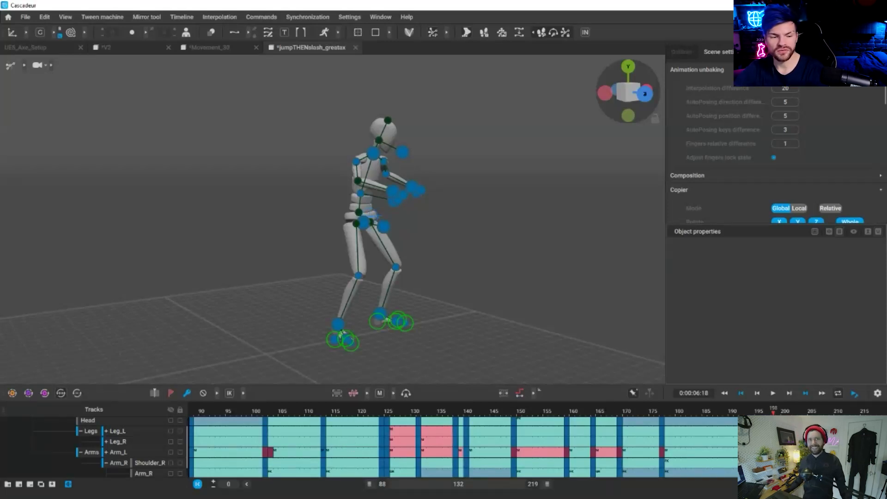
Widen the timeline to frames 0 to 346 to compare the unbaked interval with the baked frames, and fit it back to the selection.
drag(547, 484, 707, 485)
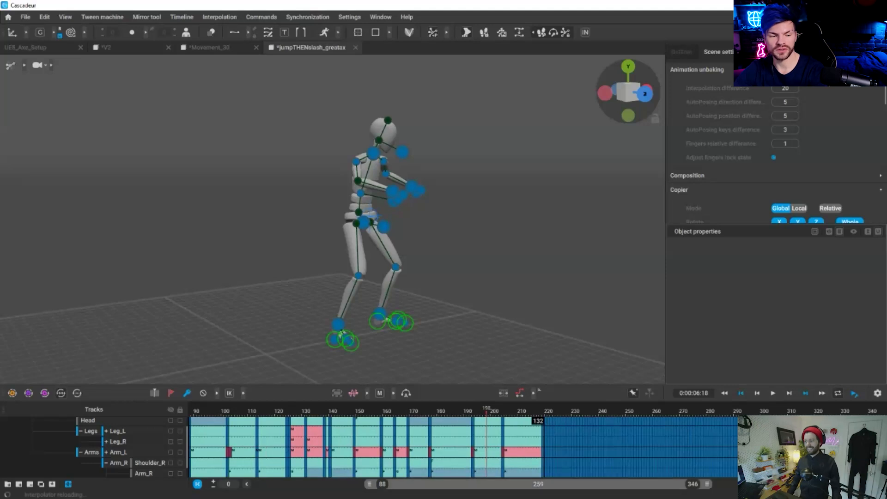
scroll(395, 446, down, 5)
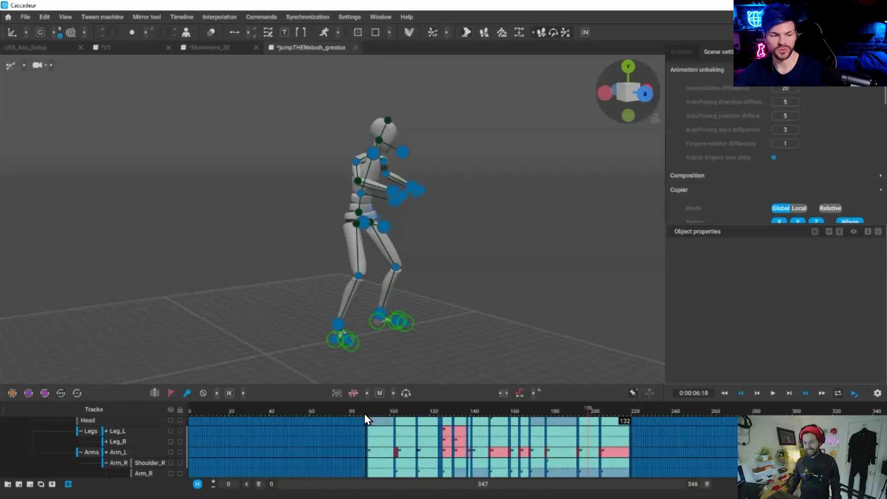
click(465, 411)
click(609, 412)
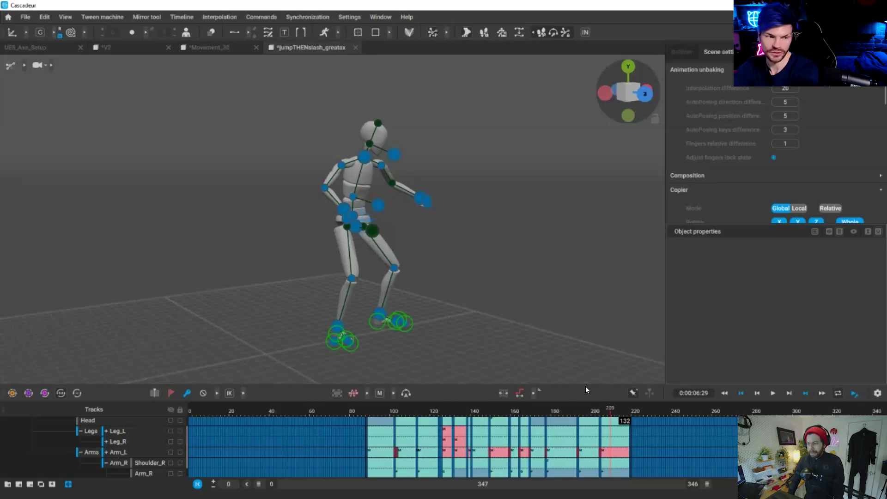
key(f)
right_drag(439, 347, 409, 272)
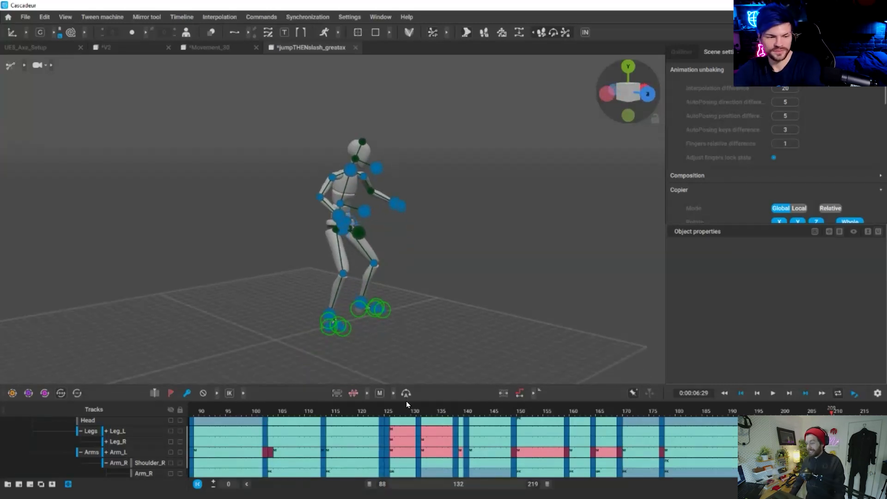
Scrub and play the jump once more from a wider view of the mannequin.
click(328, 420)
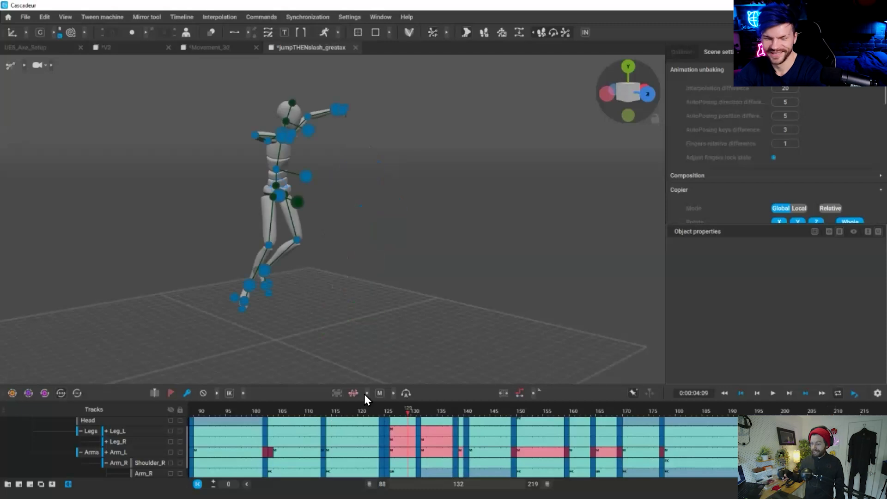
key(space)
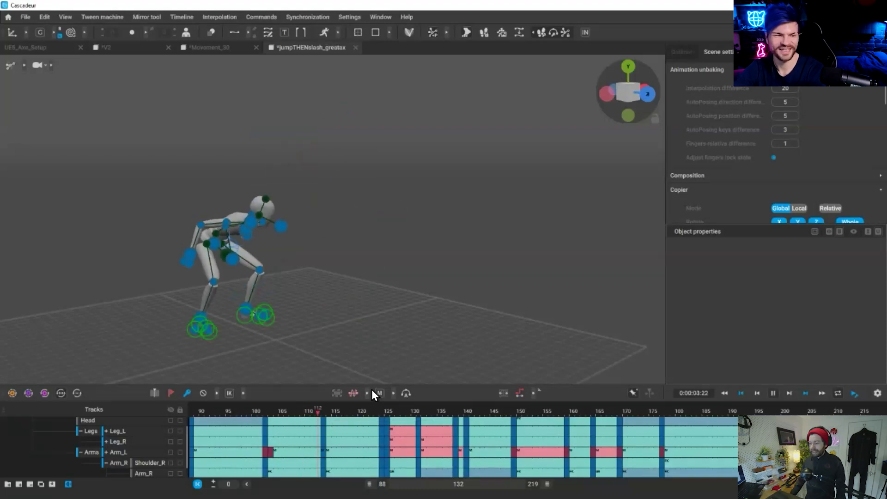
key(space)
Raise the mannequin's left hand to about shoulder height in the crouched pose at frame 149.
click(513, 411)
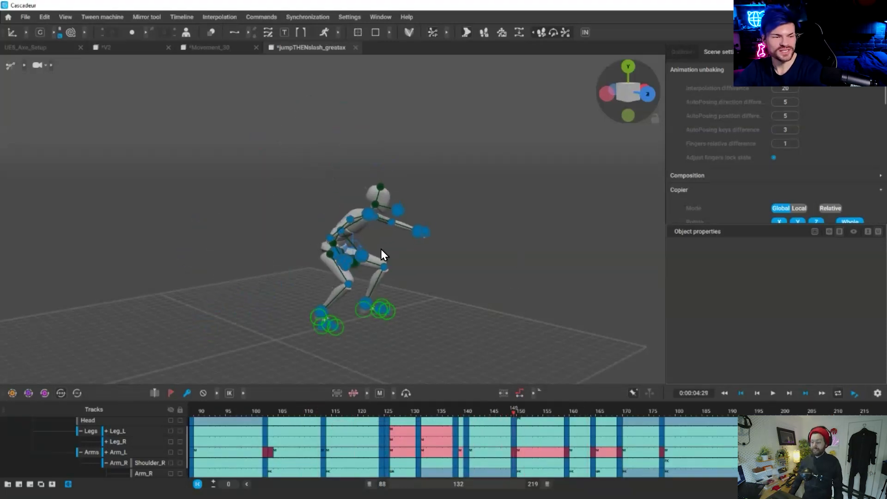
right_drag(476, 259, 503, 328)
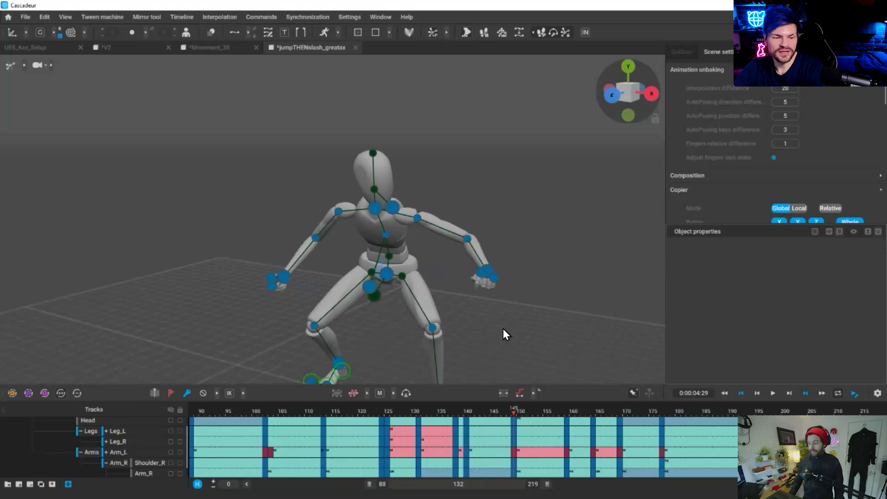
click(491, 274)
right_drag(505, 249, 487, 209)
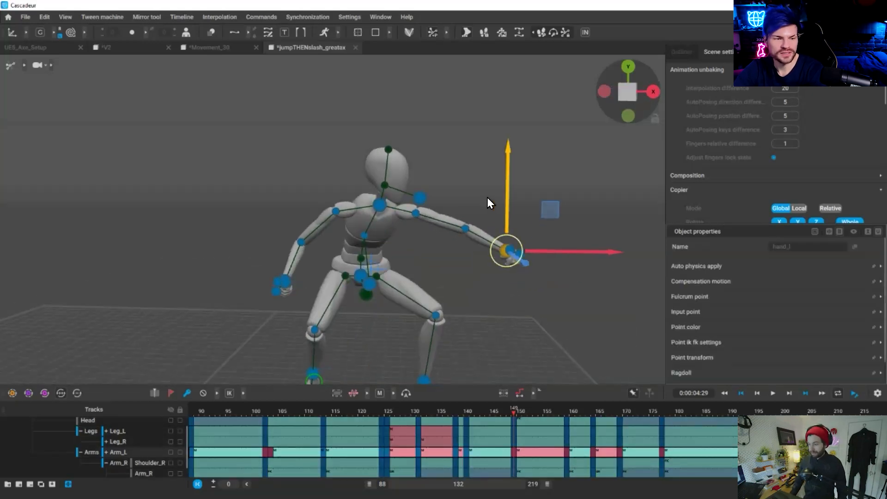
drag(507, 250, 493, 195)
Release the left elbow point to AutoPosing at frame 149.
alt+drag(467, 251, 497, 326)
click(452, 206)
click(513, 410)
key(Left)
drag(531, 415, 511, 417)
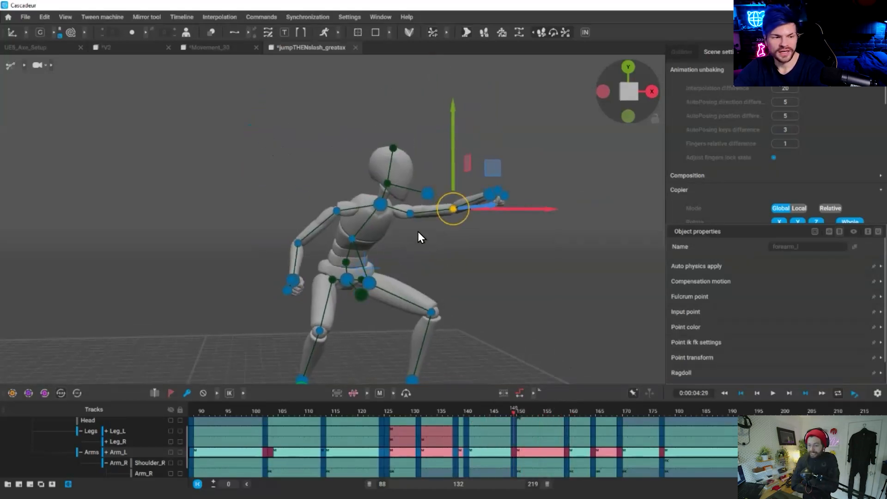
click(516, 411)
click(514, 410)
click(415, 234)
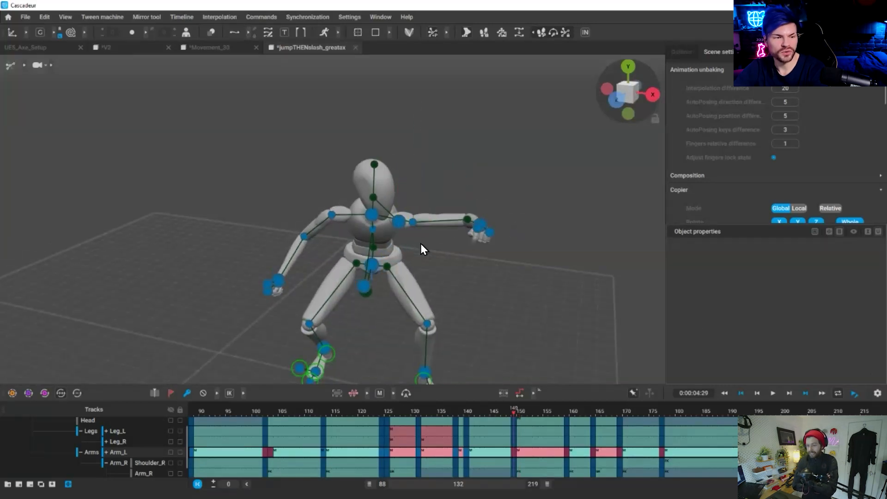
Release the left shoulder point to AutoPosing at frame 149 and adjust the left hand's position.
click(413, 221)
alt+drag(445, 287, 258, 221)
click(383, 315)
alt+drag(381, 312, 241, 252)
alt+drag(516, 210, 461, 196)
click(460, 190)
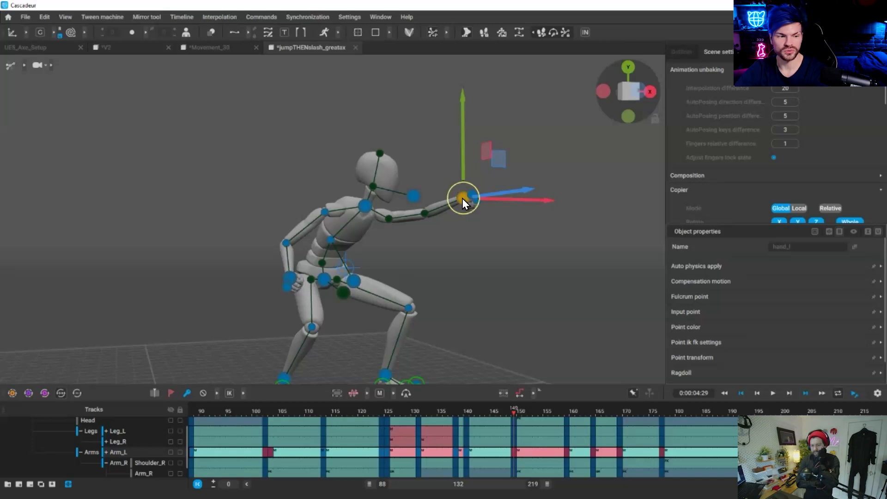
Release the right shoulder and right elbow points to AutoPosing at frame 149.
alt+drag(328, 249, 292, 208)
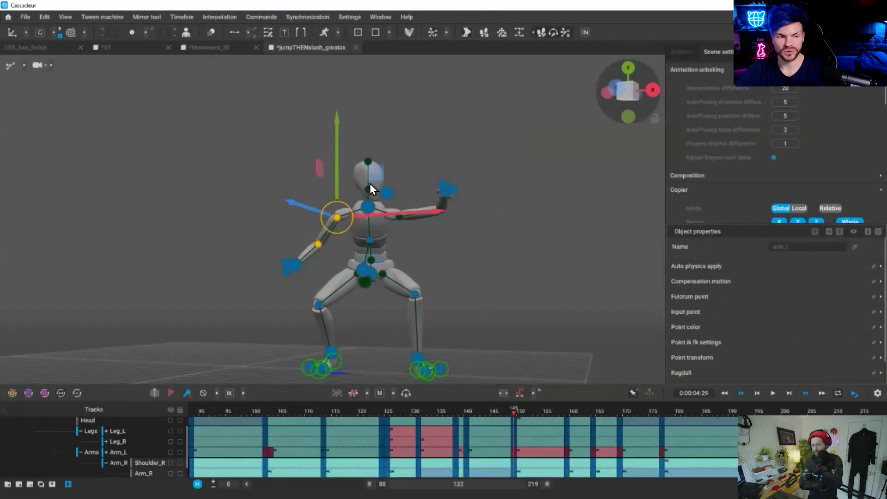
click(303, 299)
scroll(300, 301, up, 4)
alt+drag(300, 300, 352, 270)
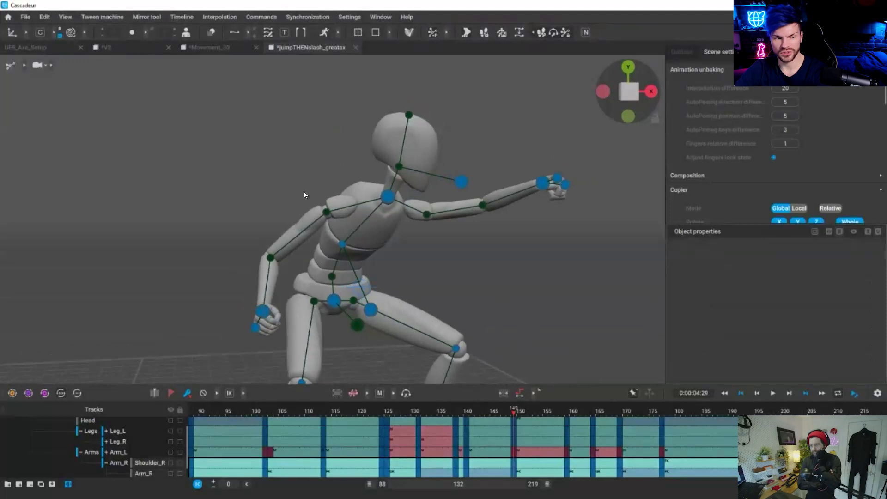
alt+drag(297, 188, 328, 212)
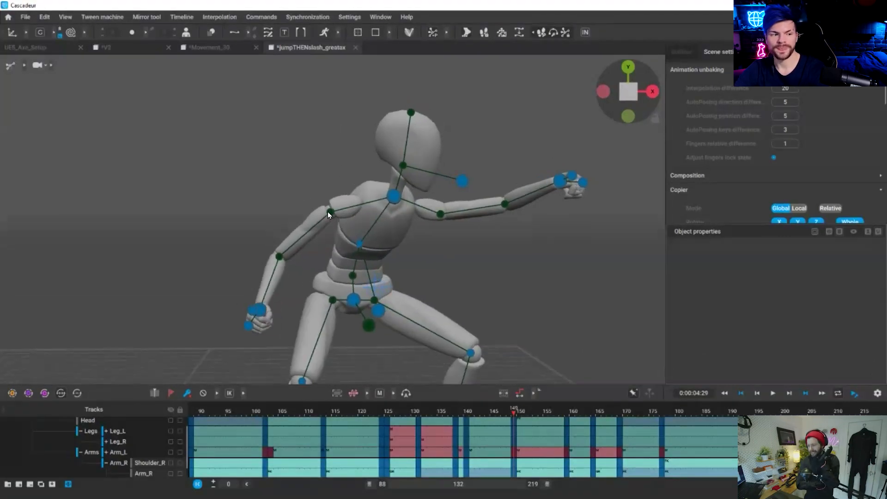
alt+drag(311, 248, 279, 251)
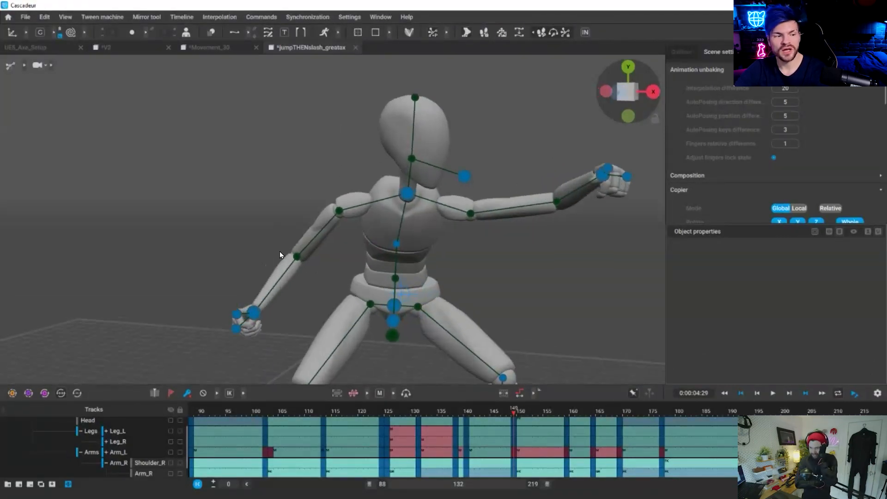
scroll(328, 314, up, 3)
alt+middle_drag(328, 314, 375, 273)
Rotate the right hand in local axes at frame 149, with the rig points hidden.
key(ctrl+z)
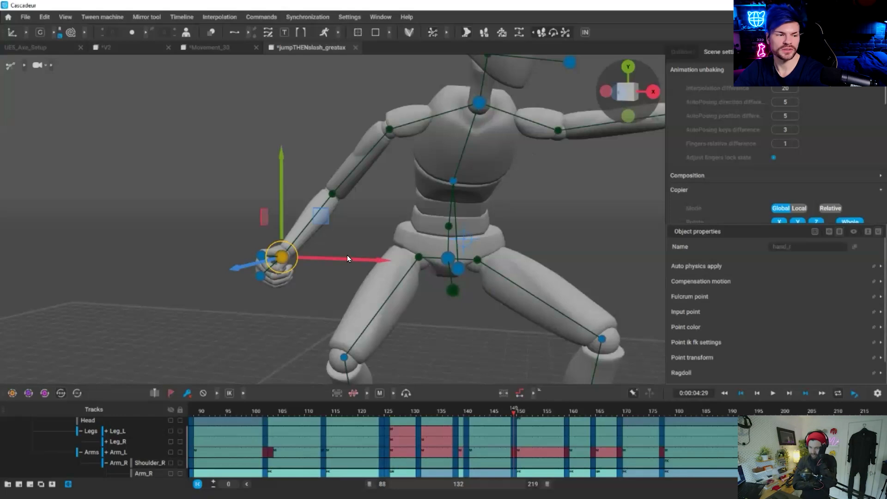
key(e)
click(12, 32)
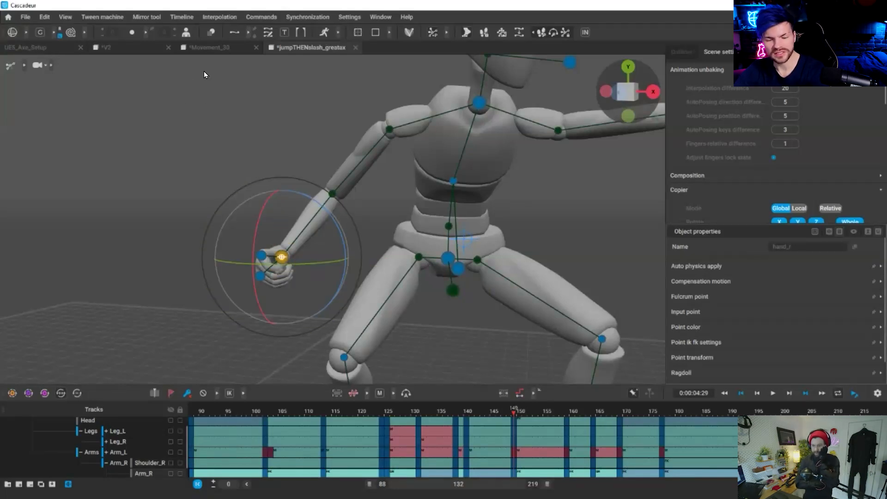
right_drag(347, 148, 281, 194)
drag(282, 193, 318, 253)
right_drag(318, 254, 315, 237)
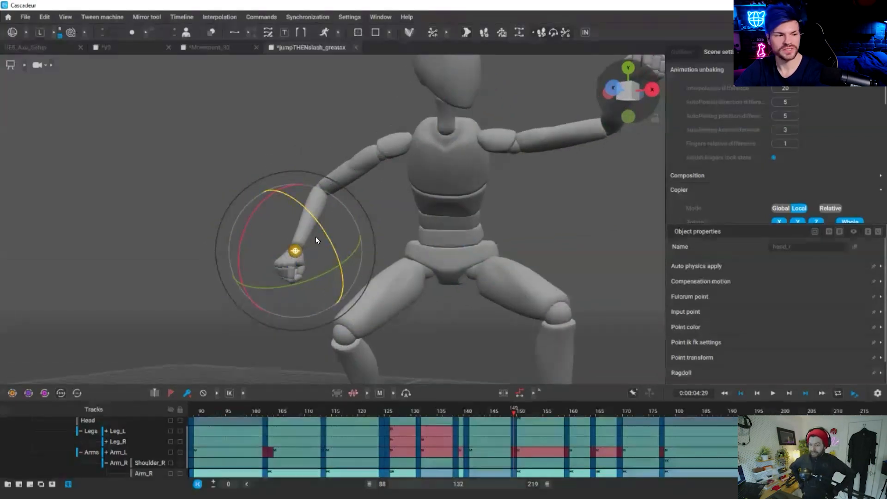
Move the right hand at frame 149 so that the right elbow bends up and outward.
key(w)
drag(294, 250, 258, 62)
drag(309, 82, 429, 362)
right_drag(517, 309, 401, 105)
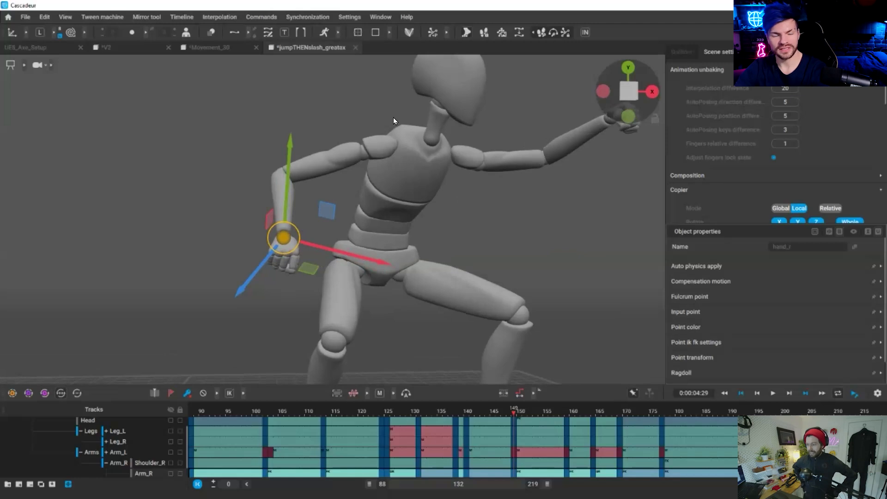
scroll(394, 120, down, 3)
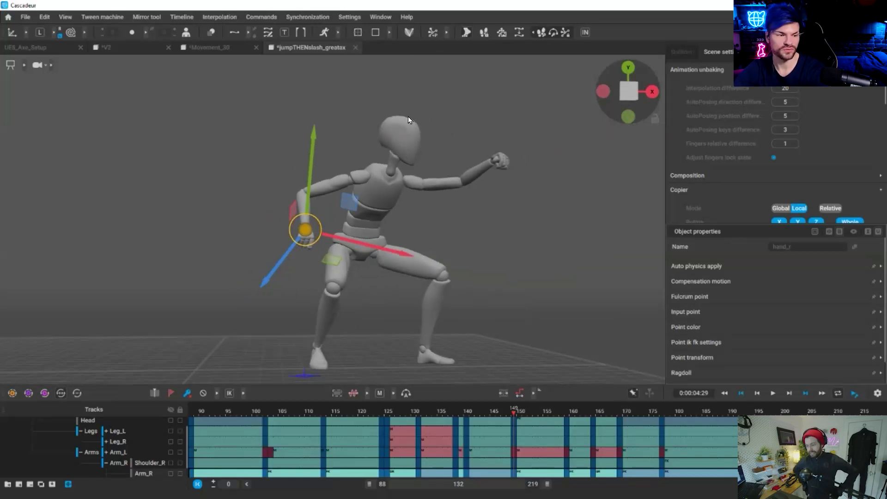
Undo the right arm's moves, rotation and point releases at frame 149.
key(ctrl+z)
key(ctrl+z)
key(ctrl+z)
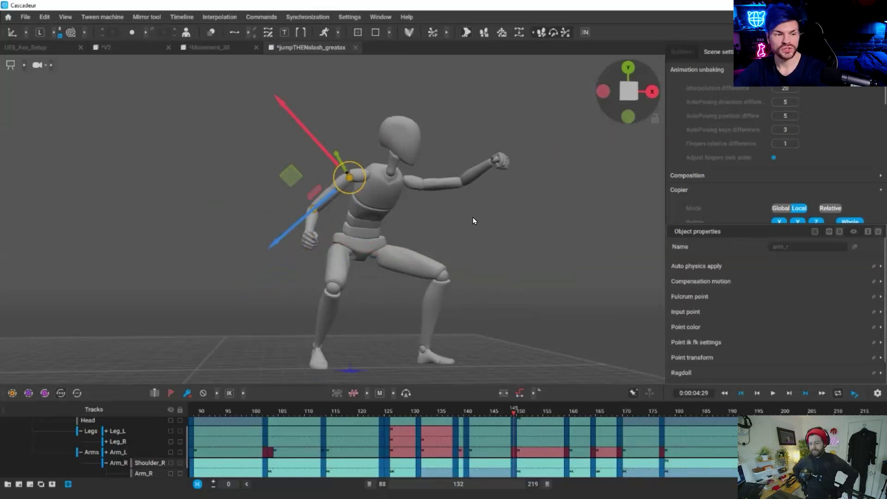
key(ctrl+z)
key(ctrl+z)
key(ctrl+z)
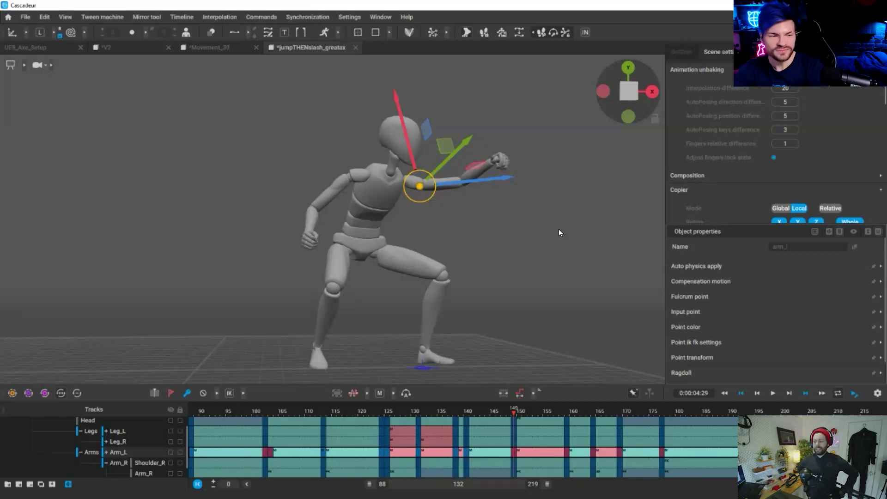
Scrub around frame 149 with the rig points shown to check the edited left arm pose.
alt+drag(499, 250, 459, 414)
key(y)
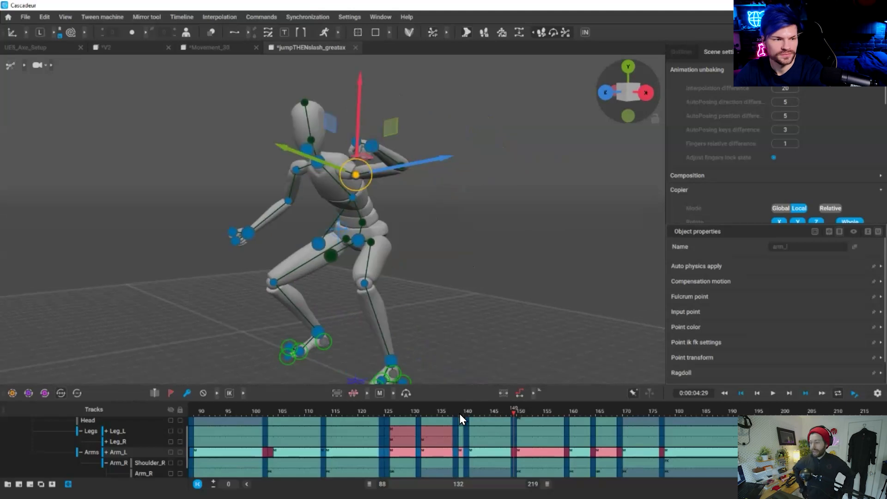
mouse_move(512, 425)
mouse_down()
mouse_move(539, 426)
mouse_move(514, 426)
mouse_up()
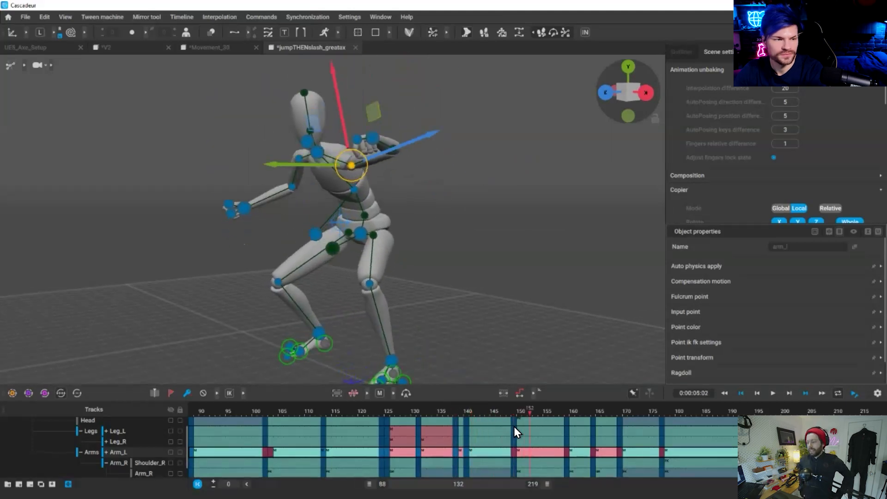
key(Left)
alt+drag(426, 284, 502, 277)
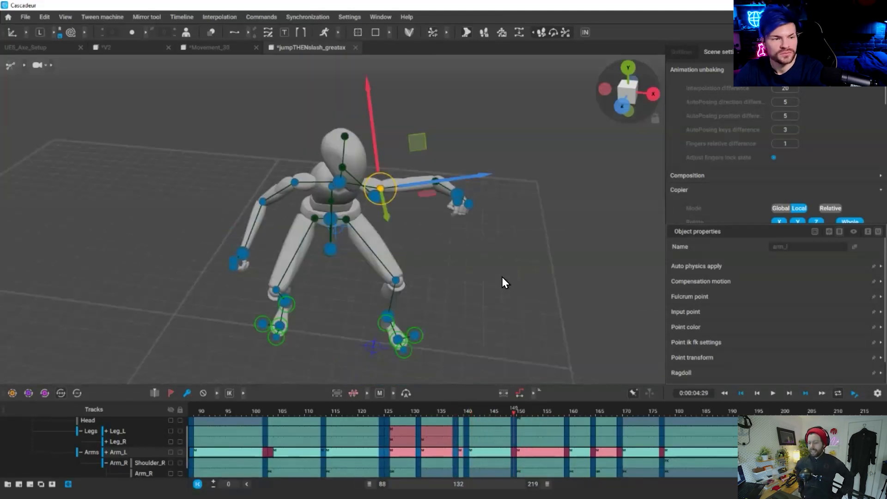
click(503, 278)
mouse_move(523, 410)
mouse_down()
mouse_move(515, 411)
mouse_move(536, 410)
mouse_up()
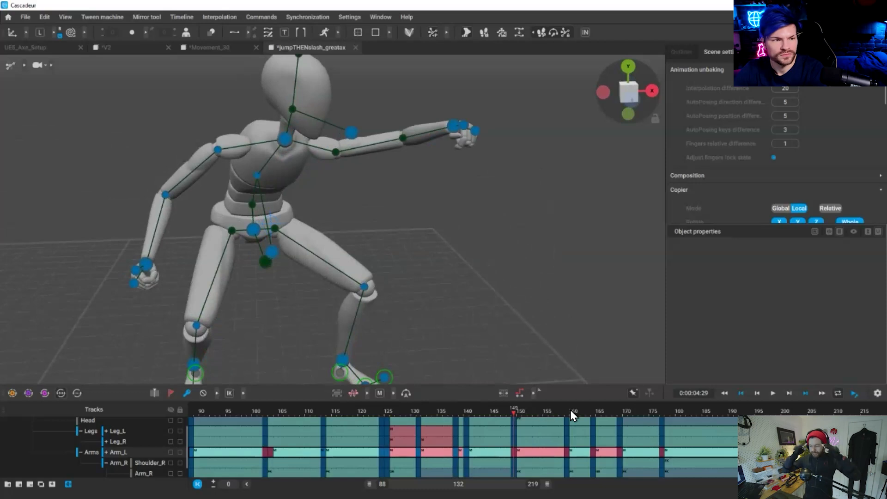
Play the unbaked jump with the rig points hidden to review the whole motion from a wider view.
key(space)
scroll(444, 247, down, 5)
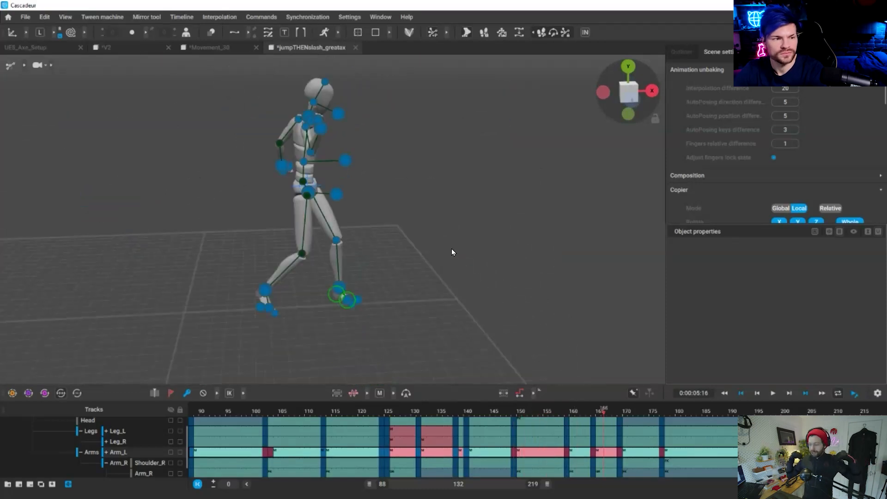
alt+middle_drag(451, 248, 449, 266)
key(1)
alt+drag(506, 409, 448, 404)
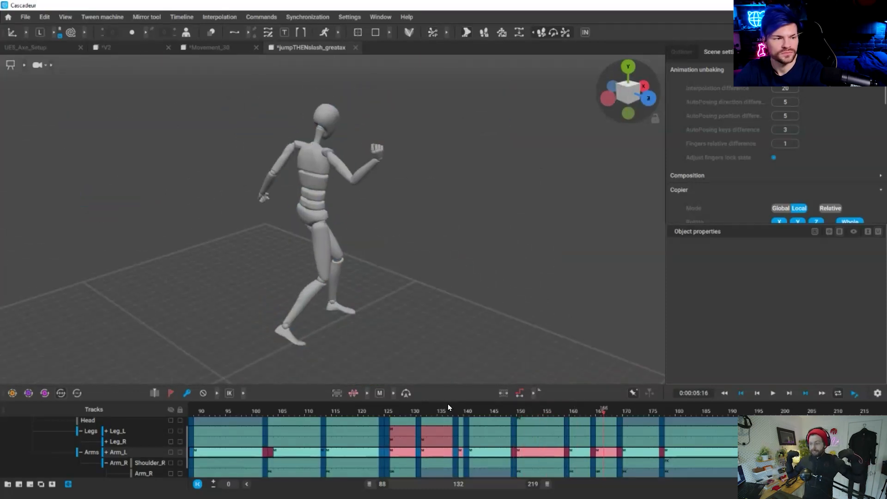
key(space)
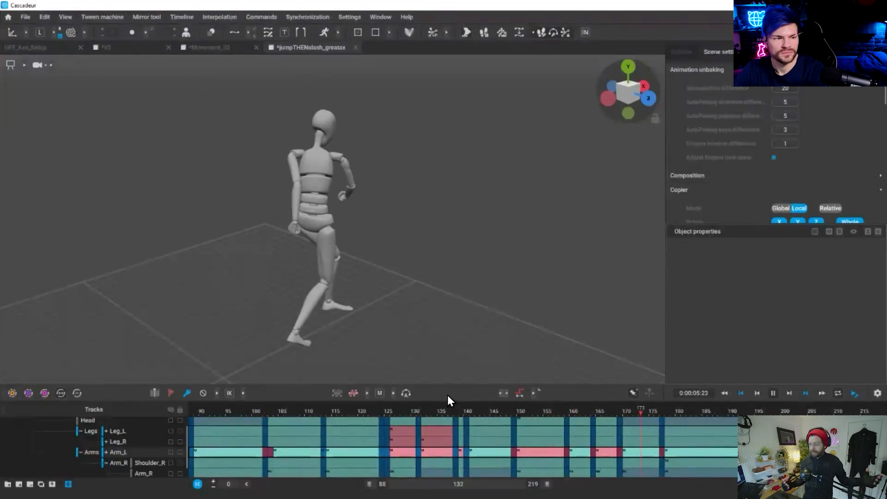
key(space)
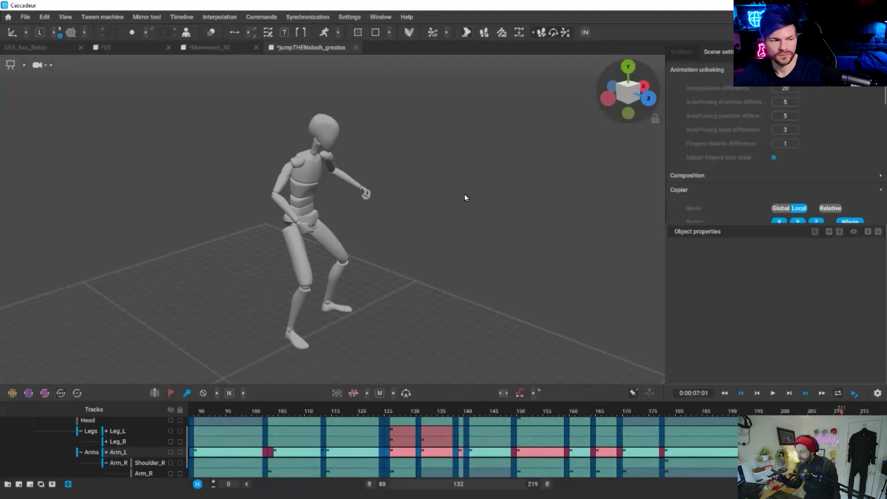
Try to move the left elbow point at frame 204 to bend the arm closer to the torso.
alt+drag(508, 216, 460, 191)
scroll(459, 192, up, 1)
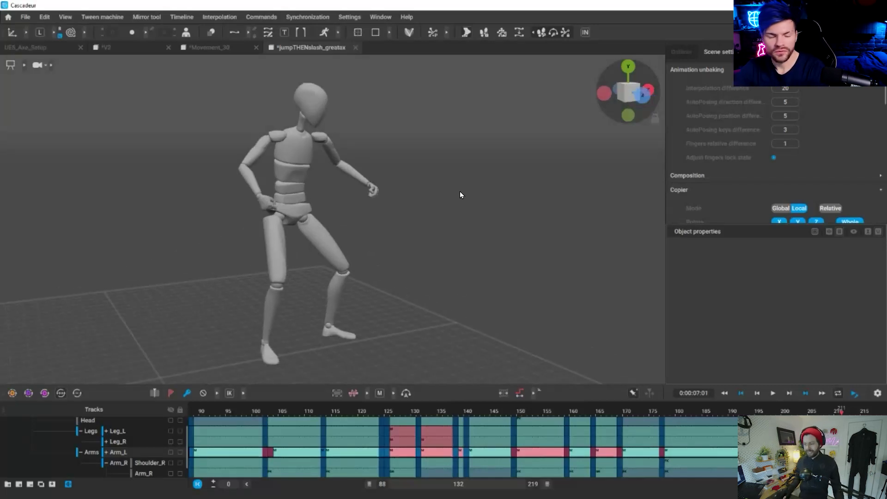
alt+drag(381, 156, 279, 137)
click(345, 160)
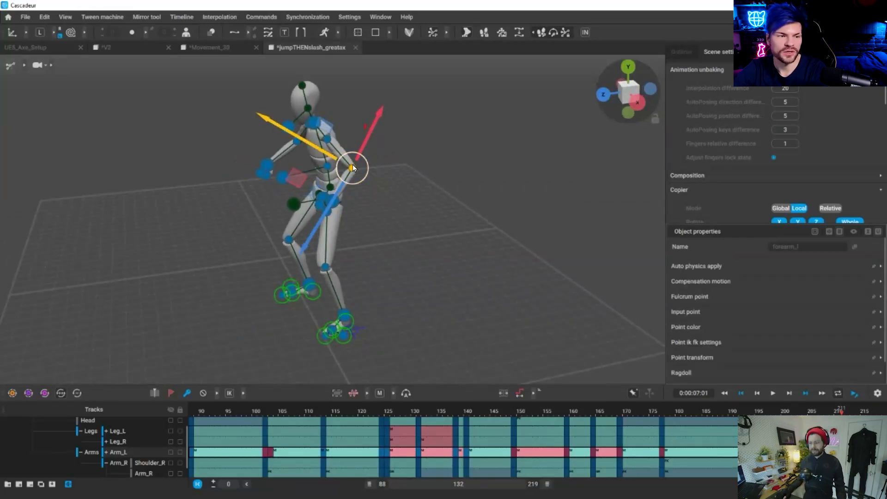
click(366, 131)
click(347, 191)
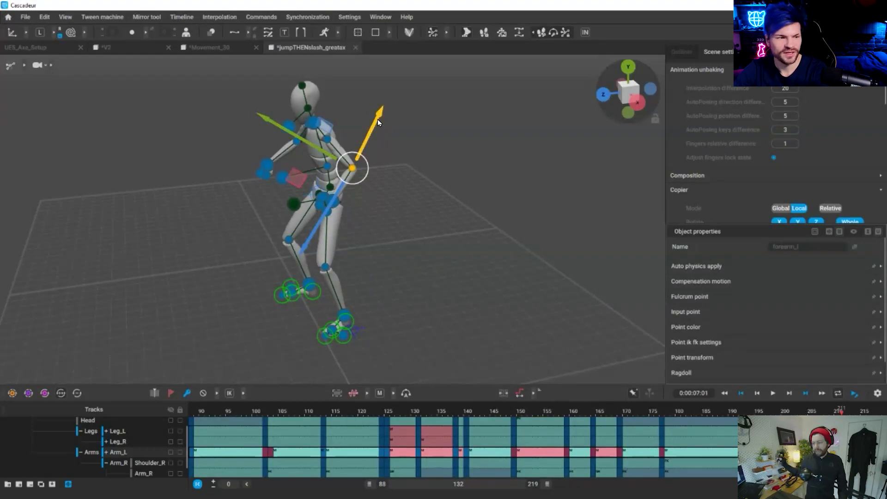
click(808, 411)
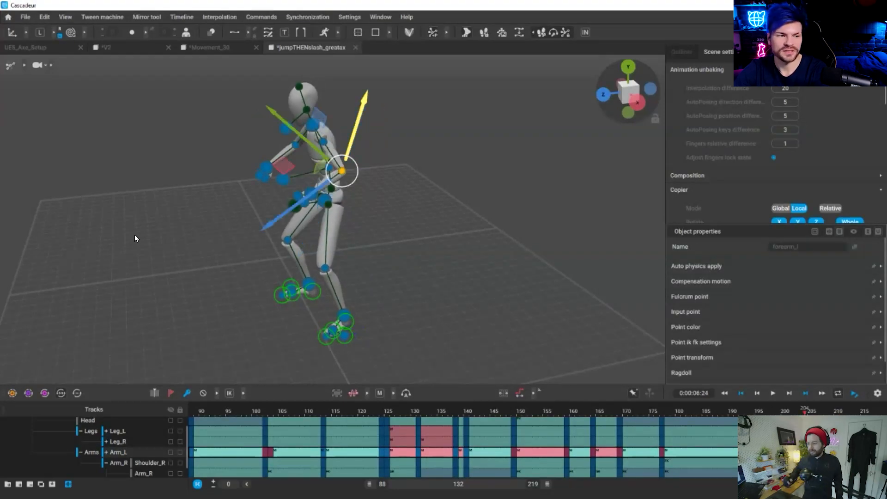
click(313, 180)
click(583, 296)
Inspect the bent left arm from the front and undo the elbow move at frame 204.
key(1)
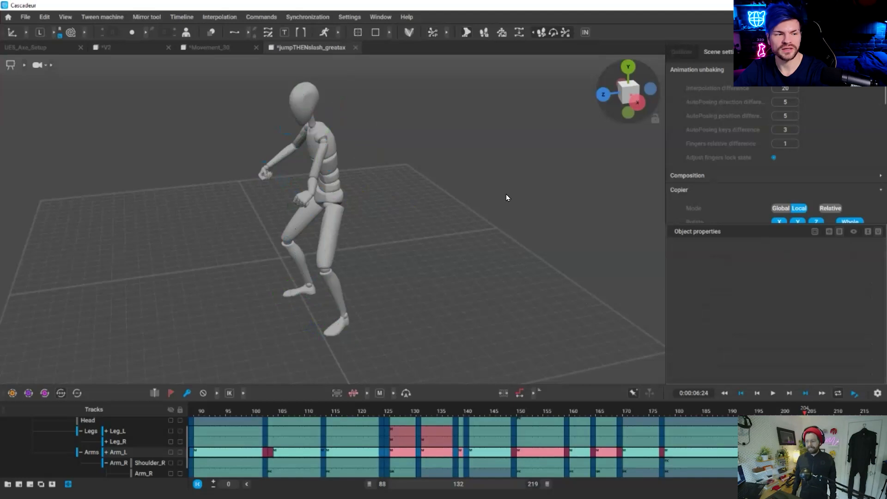
alt+drag(505, 194, 505, 156)
scroll(505, 156, up, 5)
scroll(462, 242, down, 3)
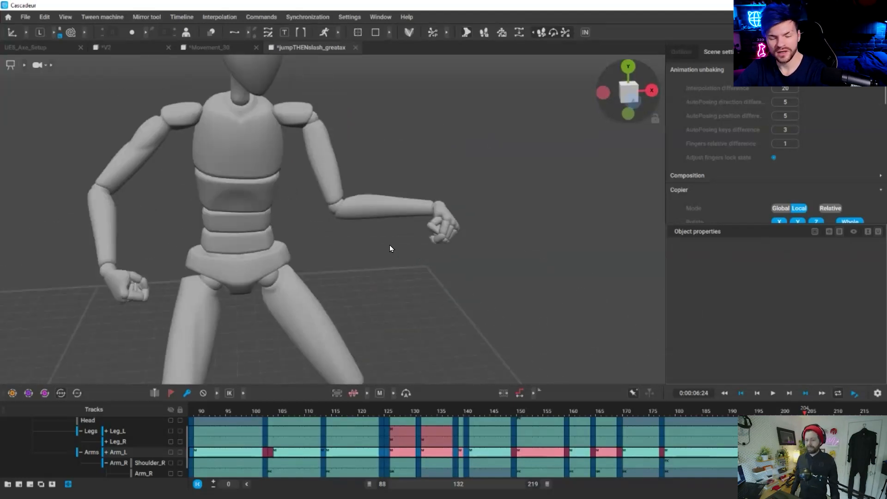
key(4)
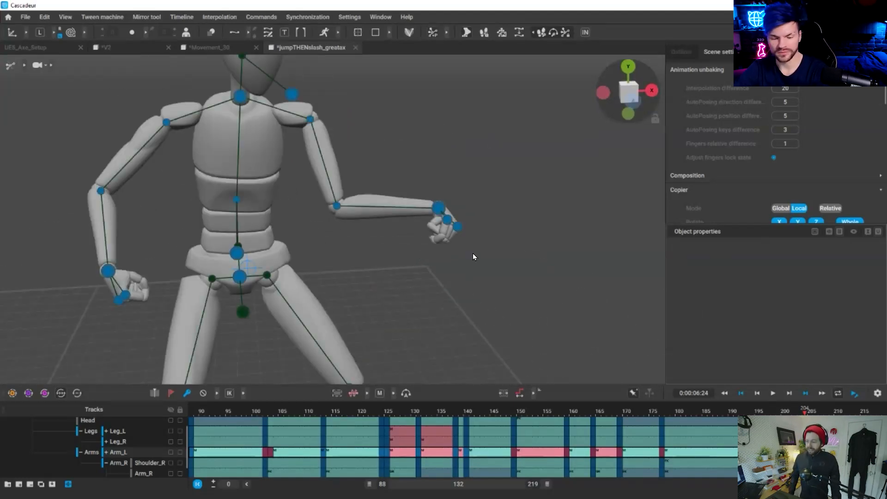
key(ctrl+z)
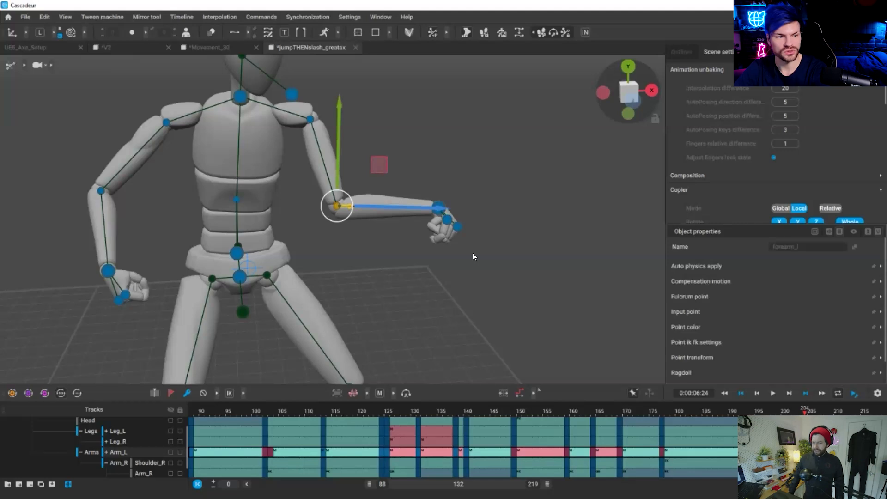
click(489, 150)
key(ctrl+z)
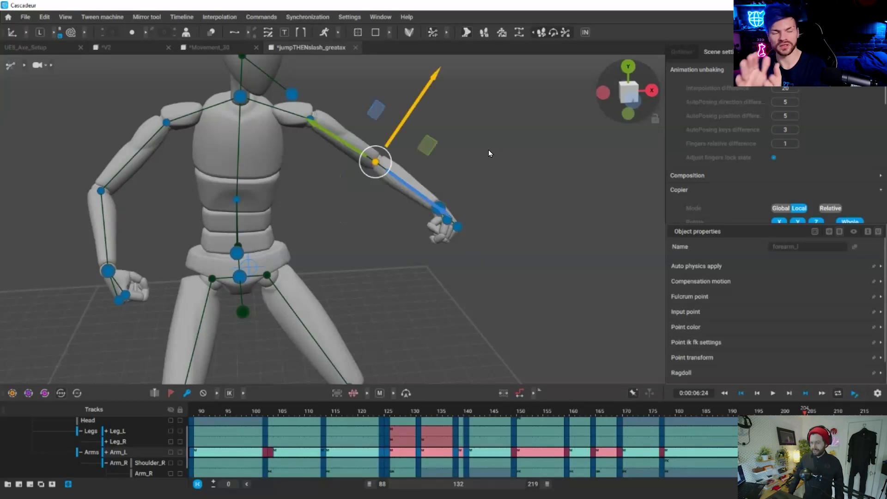
click(489, 149)
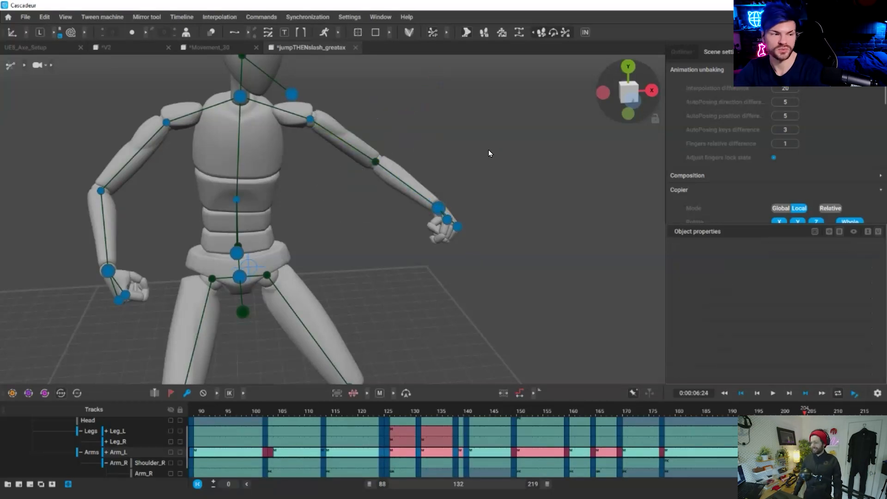
scroll(434, 141, down, 1)
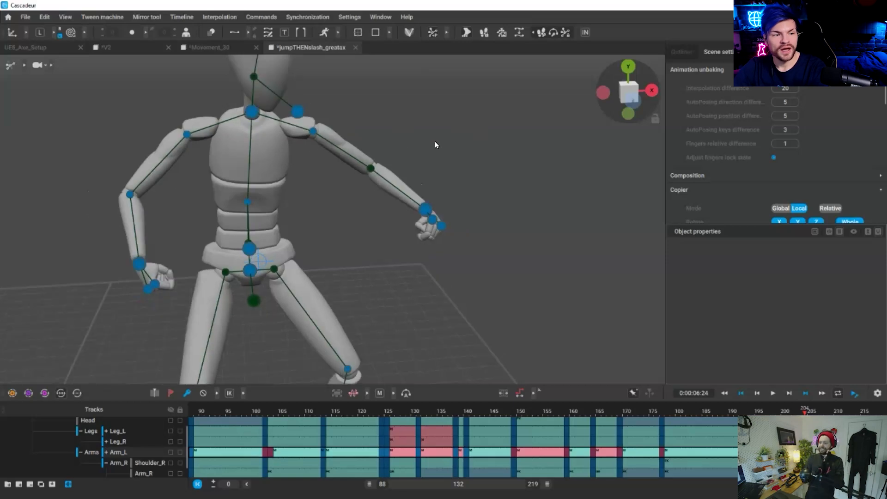
alt+drag(434, 141, 378, 131)
scroll(362, 129, down, 6)
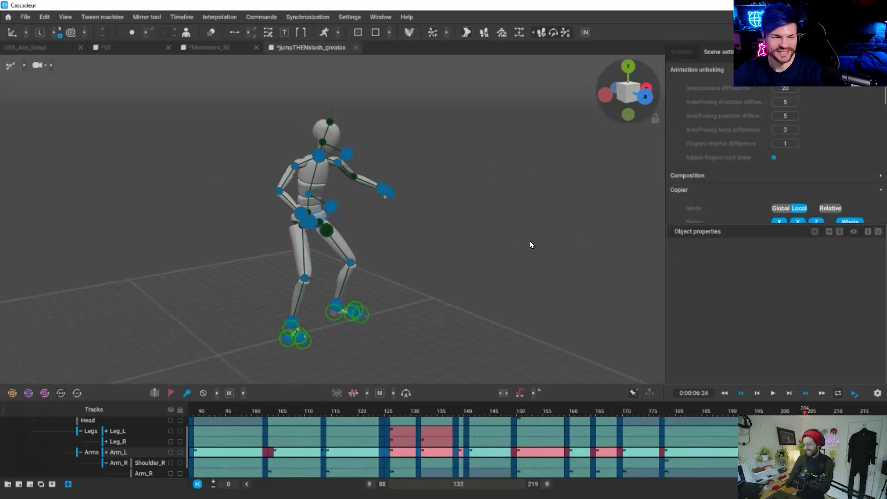
scroll(439, 225, up, 5)
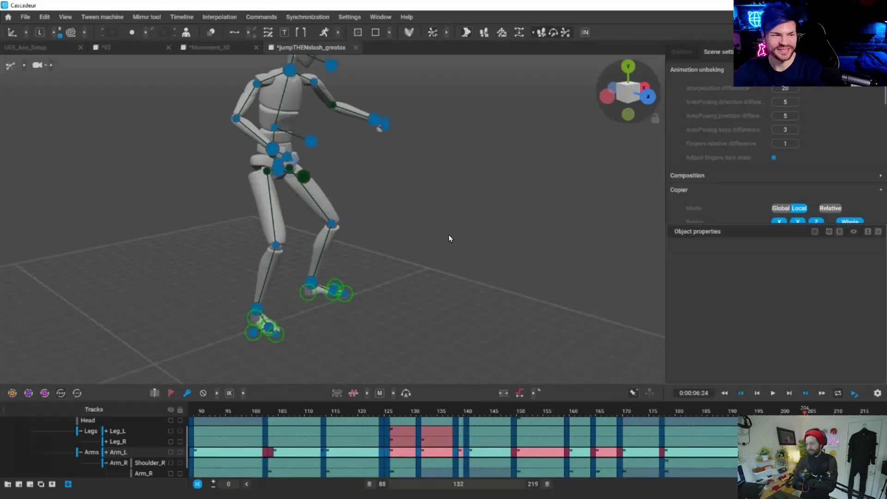
scroll(449, 235, down, 4)
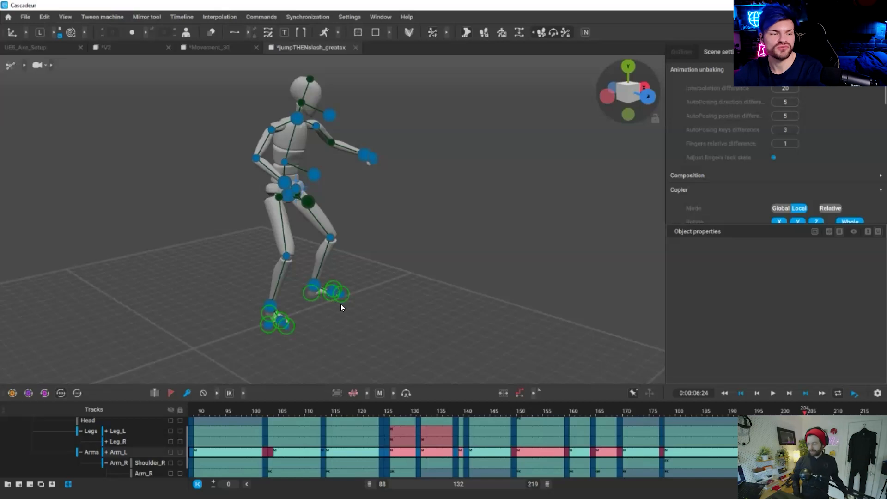
right_drag(340, 153, 461, 270)
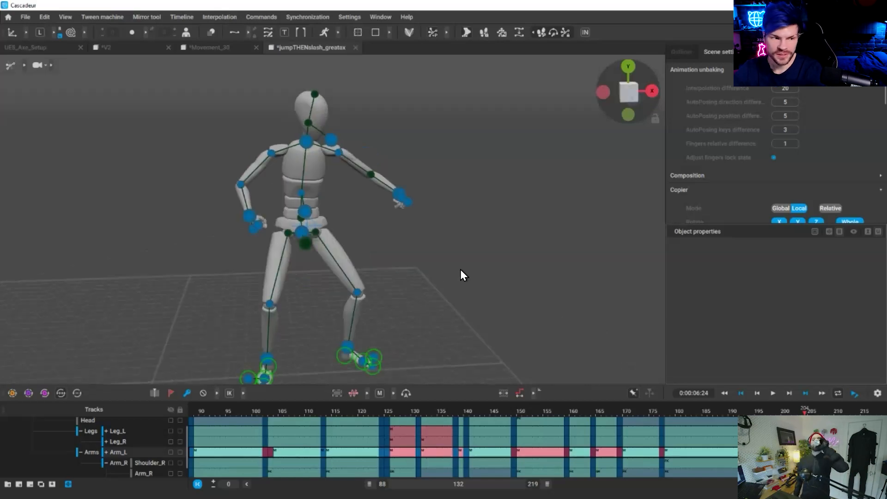
scroll(333, 219, down, 4)
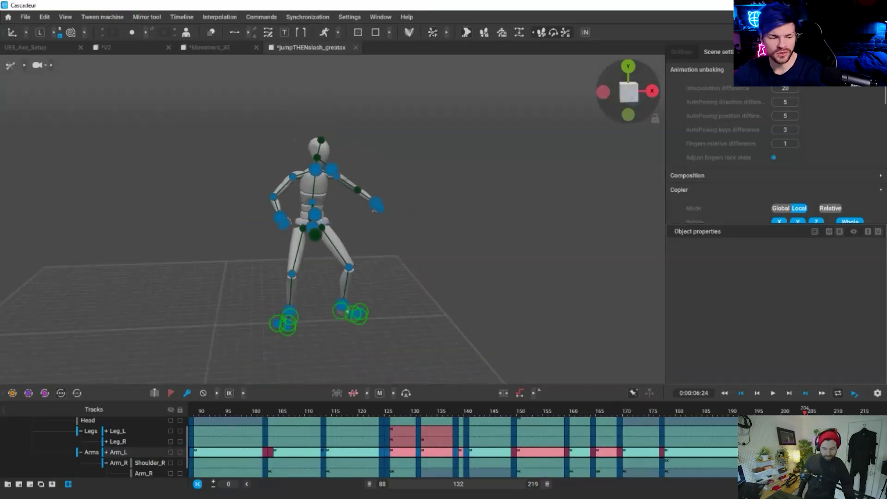
Fit the whole clip in the timeline and collapse the Standard model's body part tracks into a single track.
scroll(487, 475, down, 3)
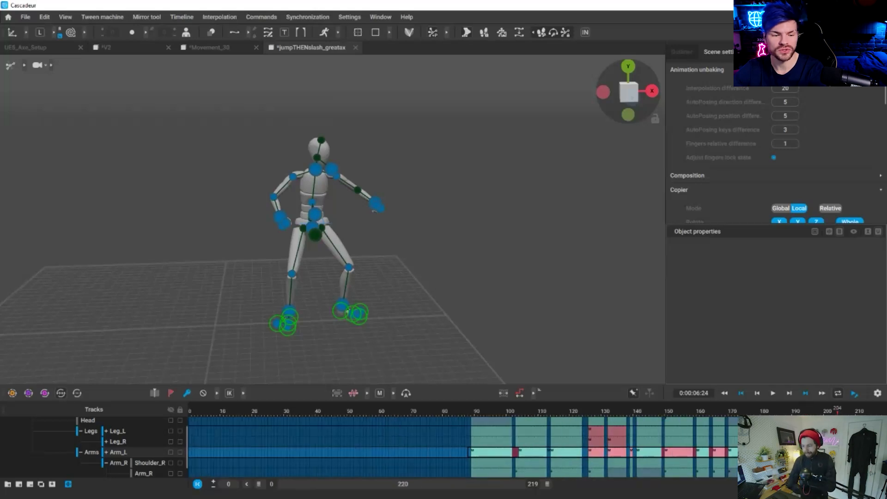
scroll(462, 444, down, 3)
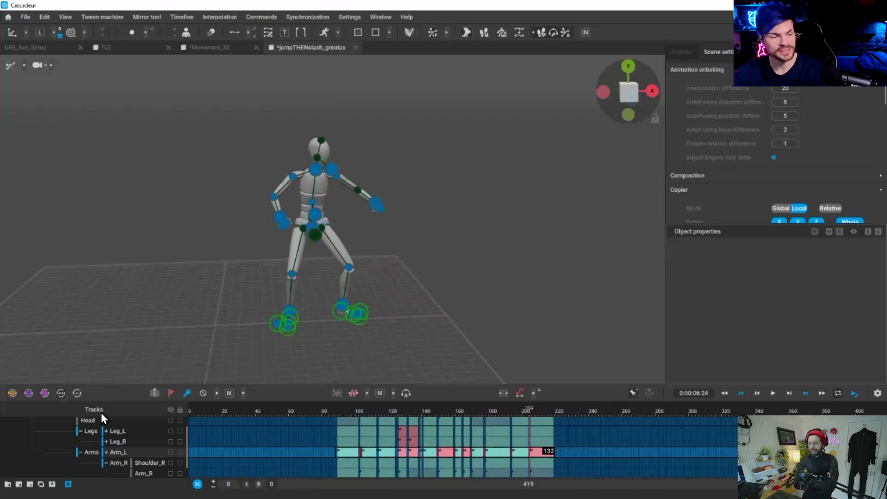
scroll(56, 429, up, 1)
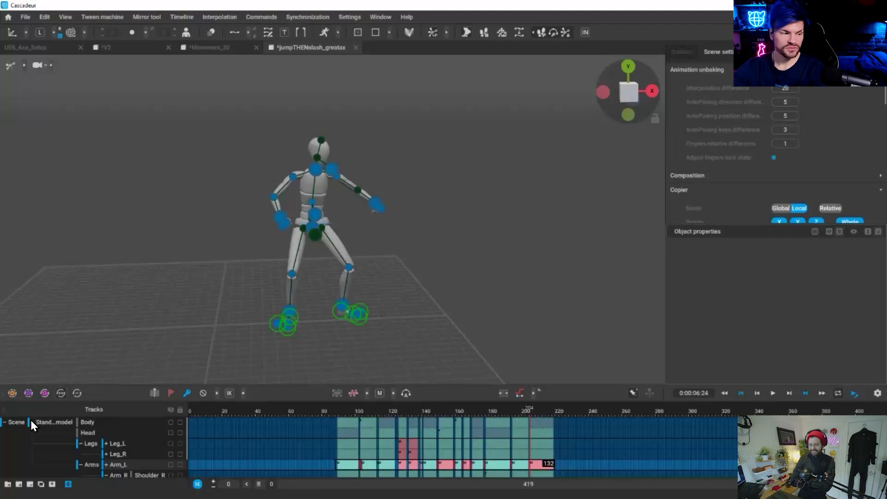
click(64, 417)
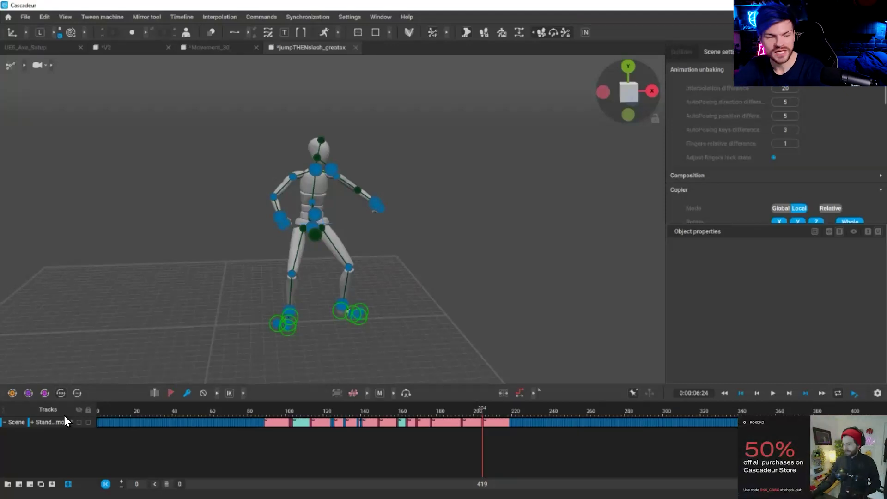
alt+drag(351, 287, 429, 282)
scroll(429, 282, up, 3)
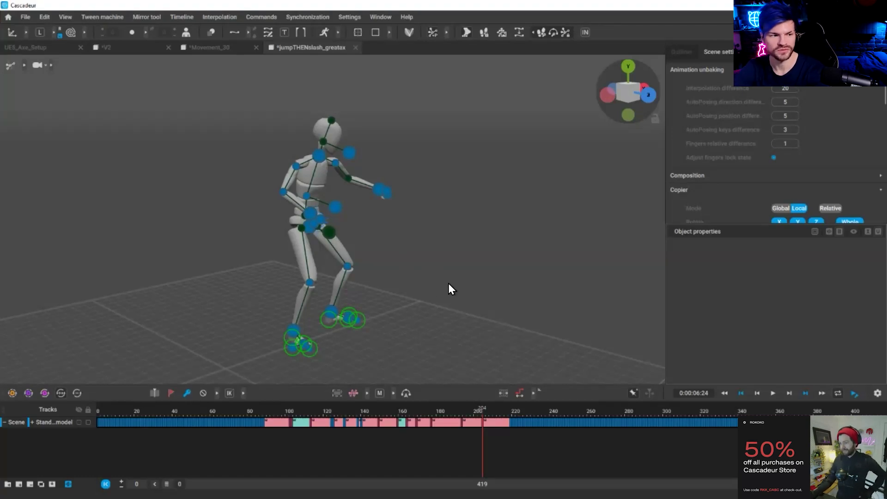
alt+drag(442, 226, 443, 226)
scroll(444, 226, down, 1)
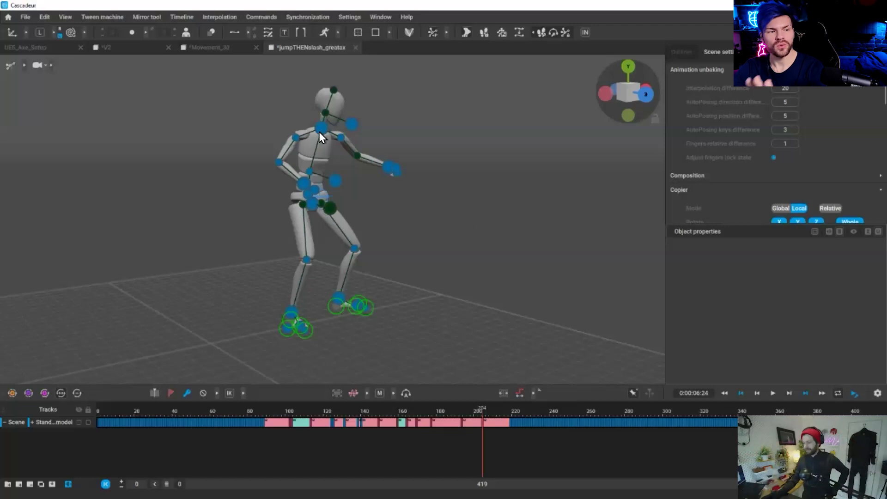
alt+drag(318, 132, 302, 132)
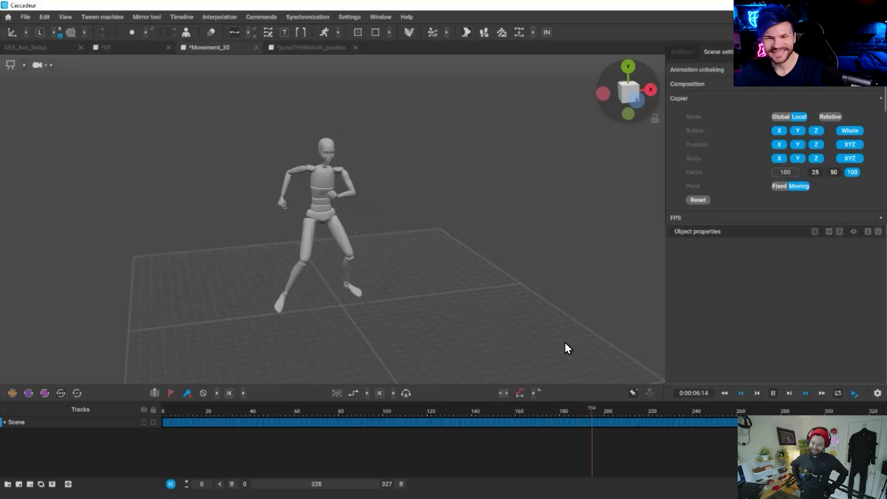
Stop the playback in the Movement_30 scene and show the mannequin's rig points.
key(space)
scroll(50, 80, up, 3)
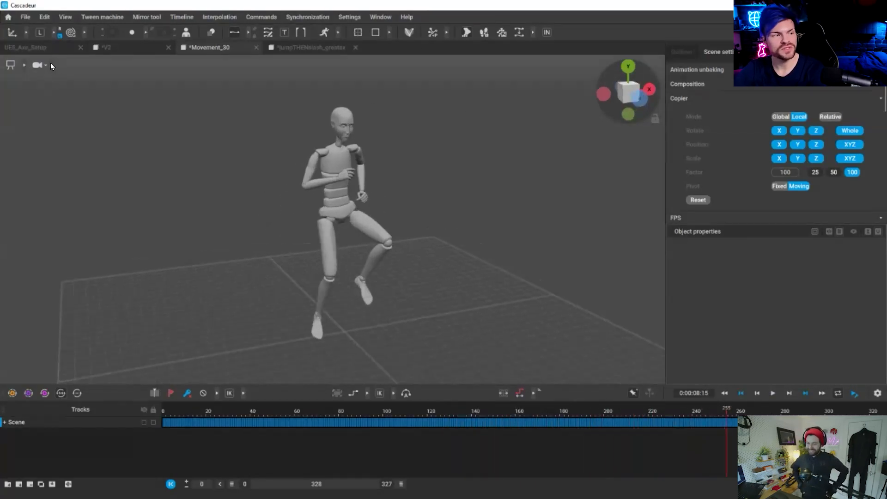
click(24, 65)
click(45, 65)
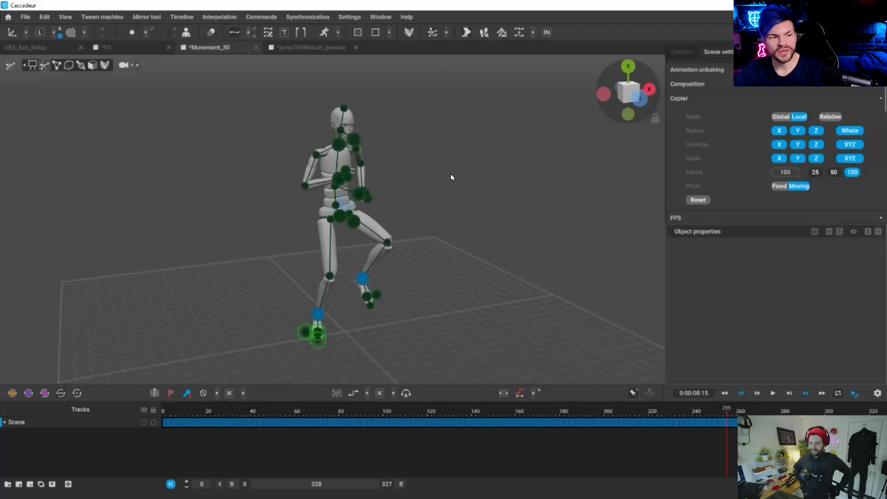
Copy the Movement_30 mannequin's animation with Retargeting Copy.
scroll(444, 211, down, 2)
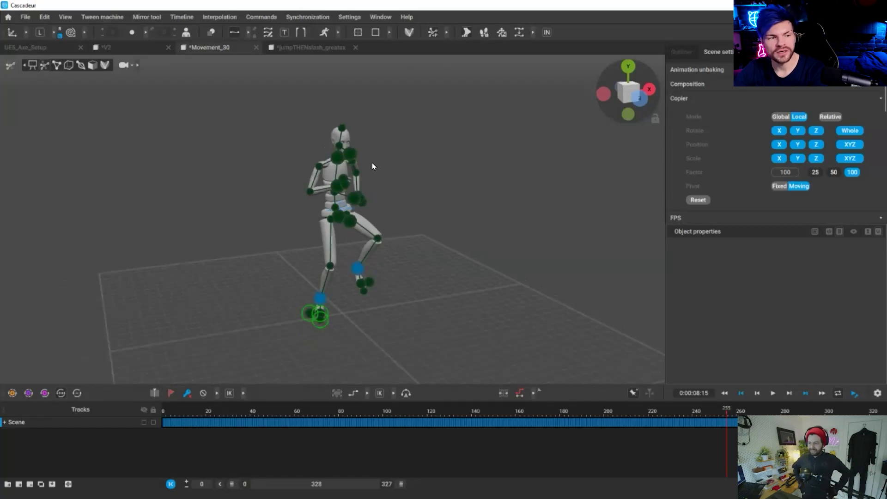
alt+drag(278, 166, 236, 167)
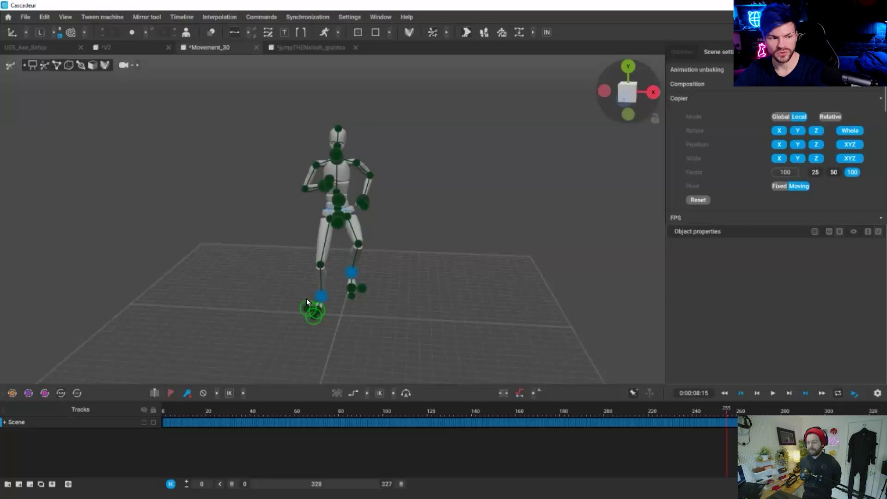
right_drag(509, 293, 481, 264)
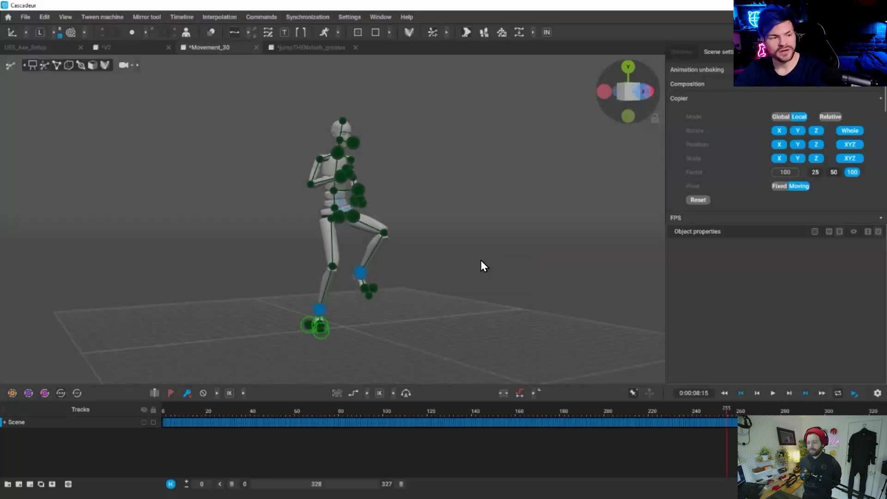
scroll(505, 308, up, 2)
alt+drag(505, 309, 505, 320)
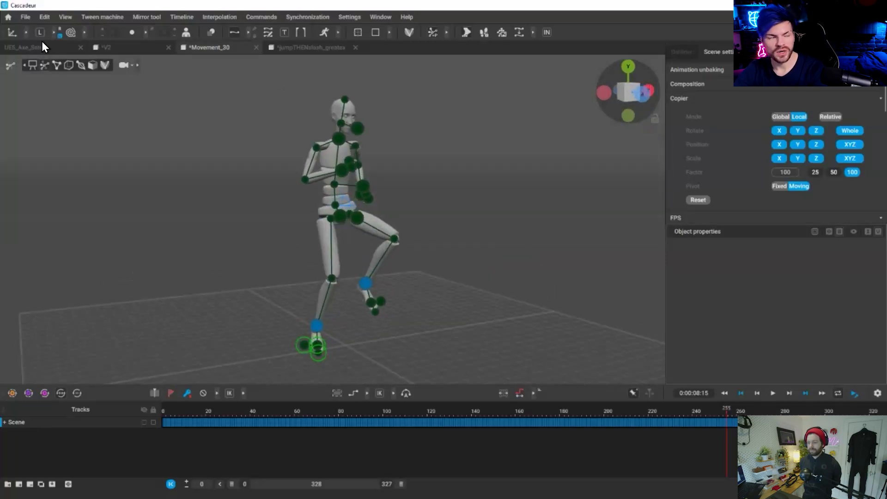
click(25, 17)
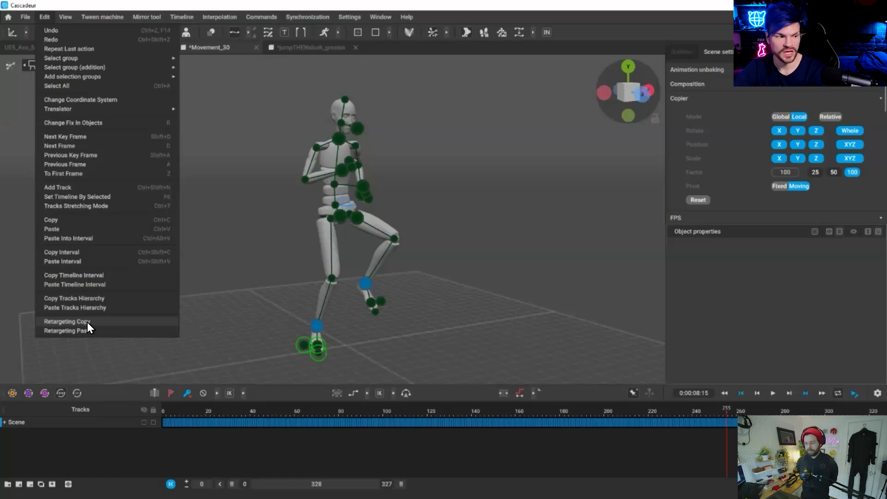
click(67, 321)
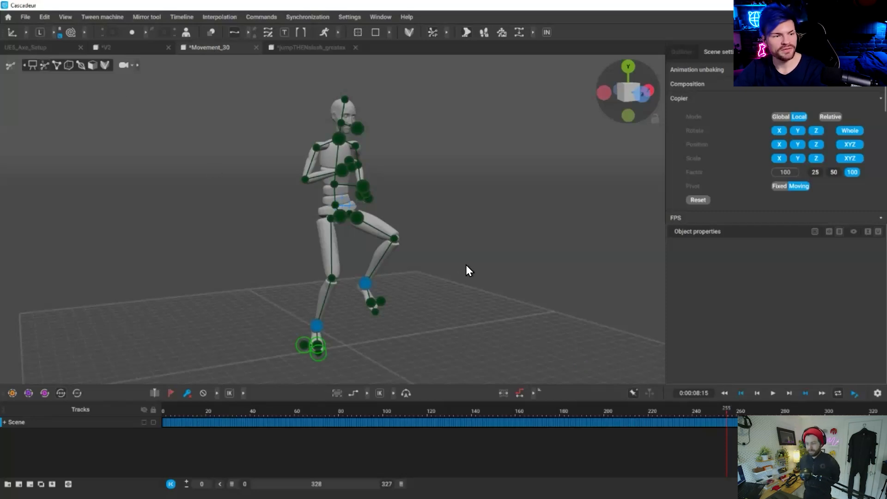
Apply Retargeting Paste to the robot in the V2 scene and play the transferred motion.
right_drag(471, 270, 166, 436)
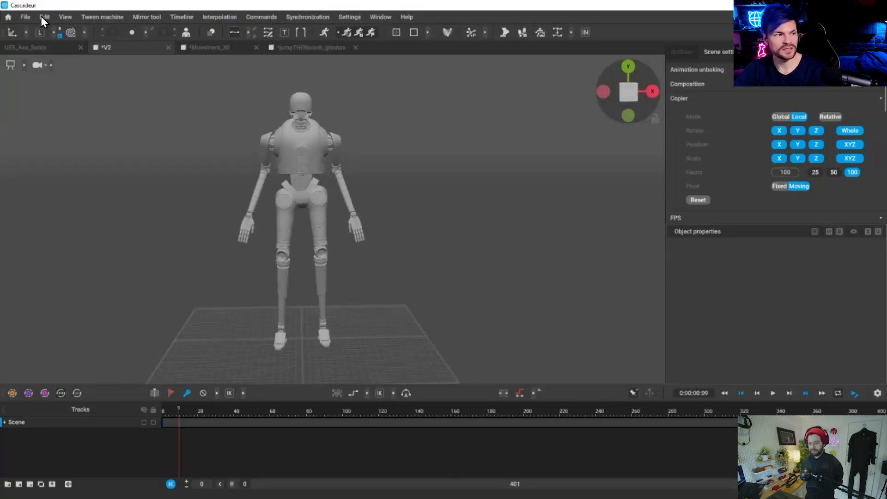
right_click(65, 326)
key(Up)
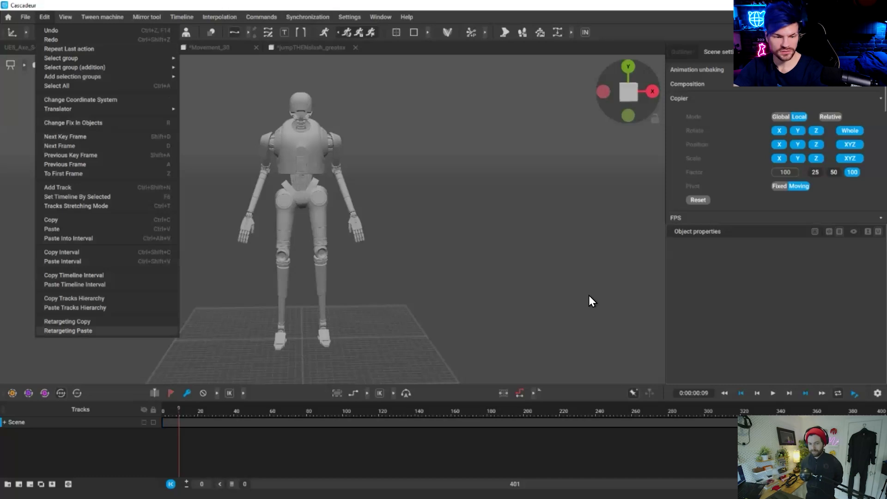
key(Return)
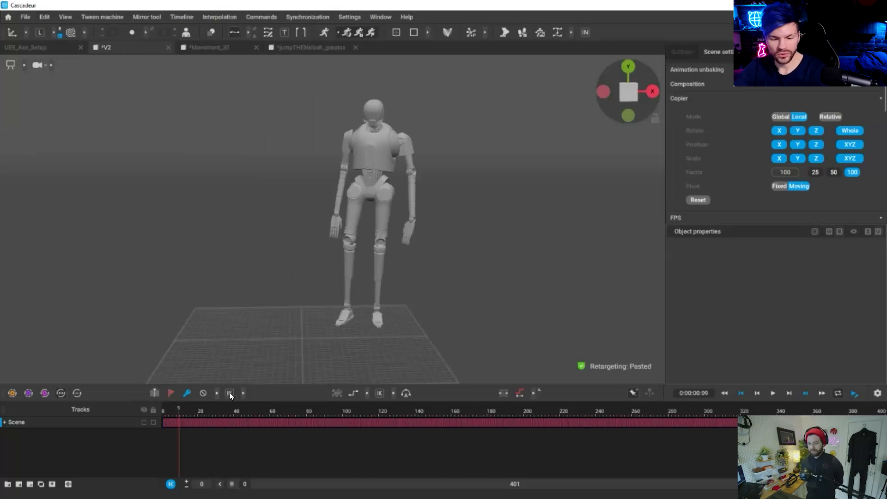
key(space)
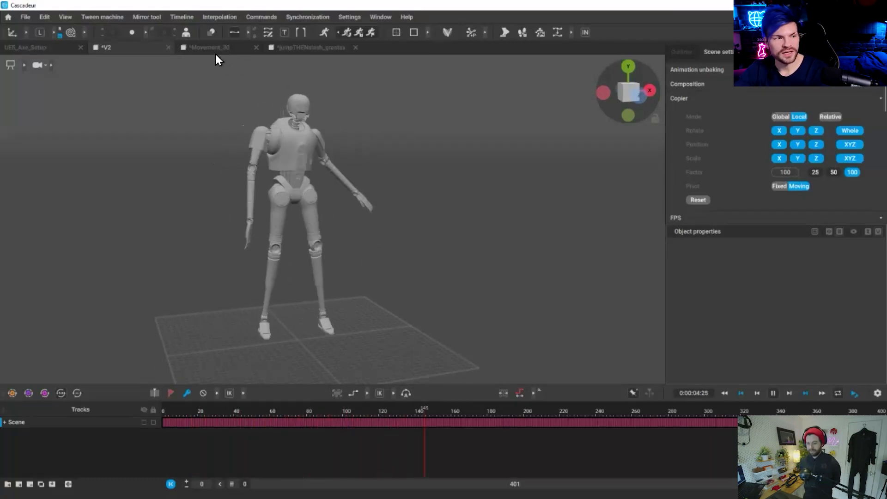
key(space)
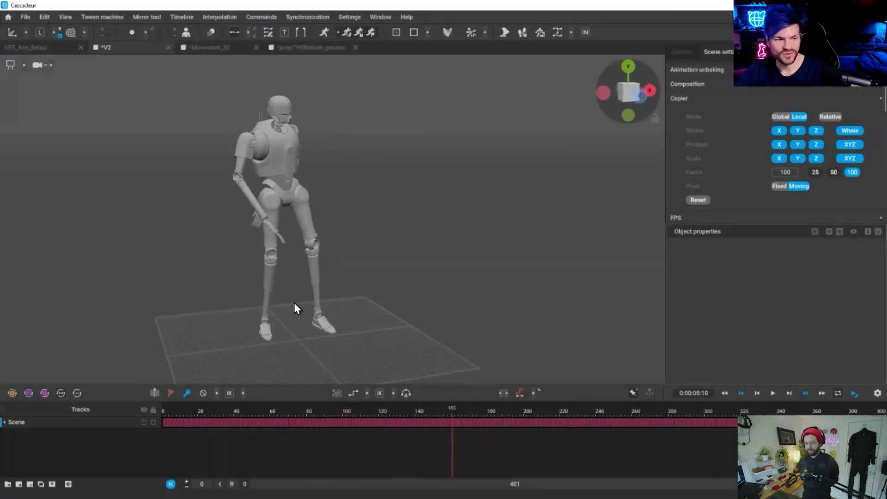
Link the V2 and Movement_30 scenes to overlay the mannequin on the robot, and play both characters together.
middle_drag(409, 303, 388, 425)
scroll(317, 415, up, 4)
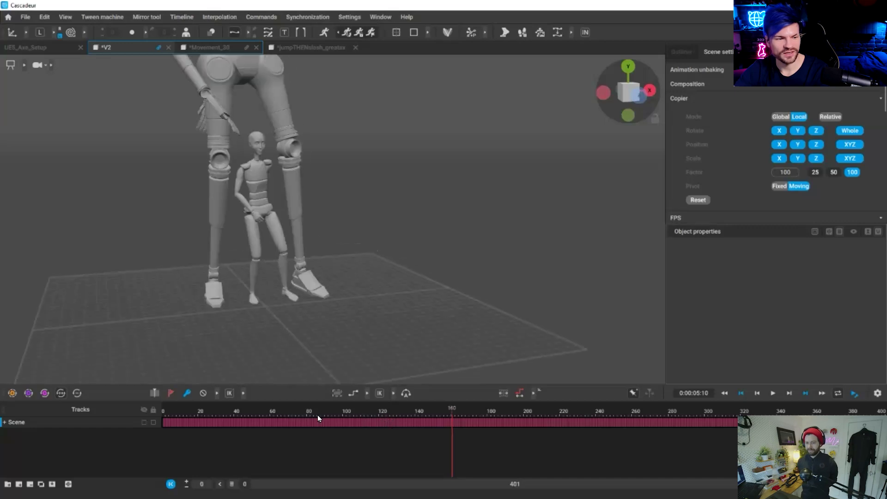
middle_drag(317, 415, 355, 382)
key(space)
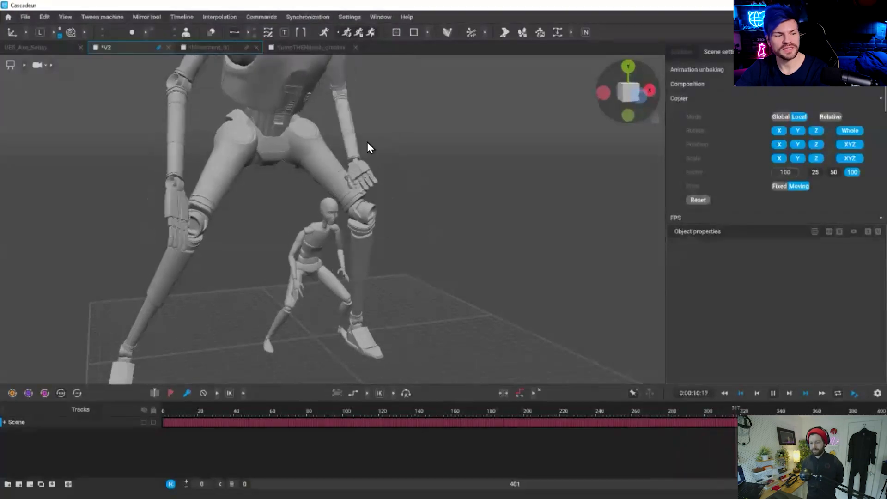
key(space)
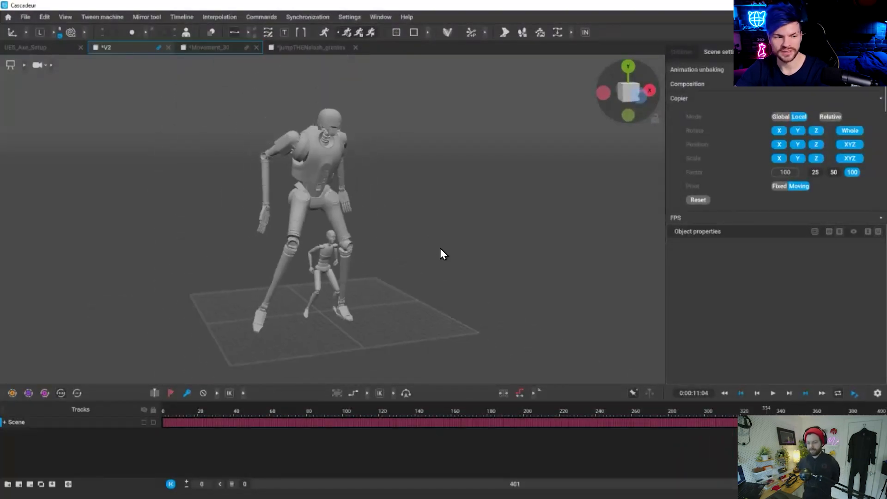
Compare the robot's raised-knee pose with the mannequin's from the side at frame 274.
right_drag(440, 248, 458, 134)
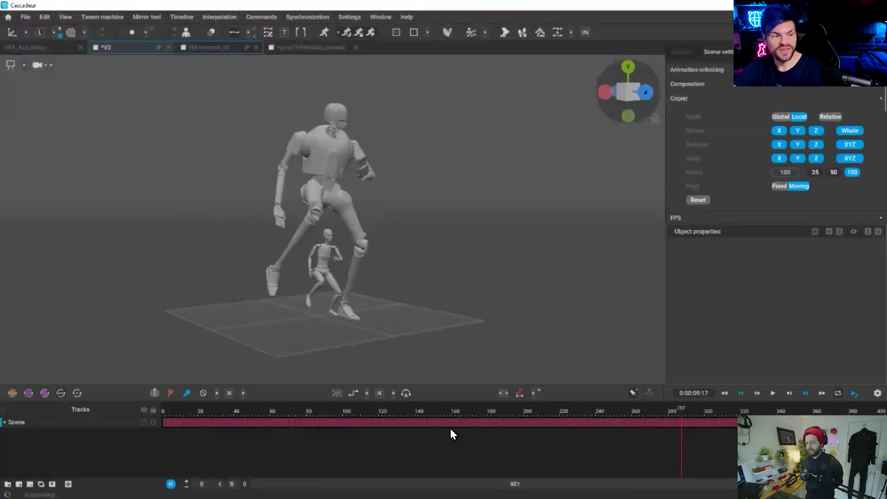
key(space)
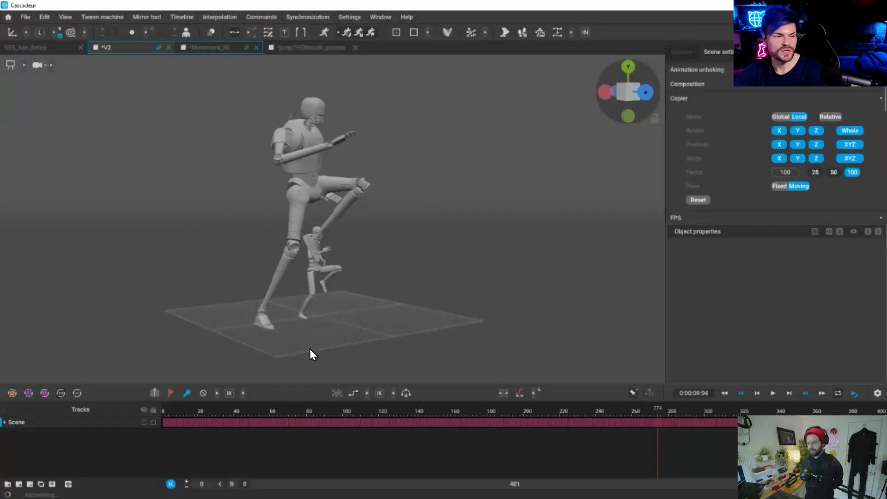
scroll(365, 174, up, 3)
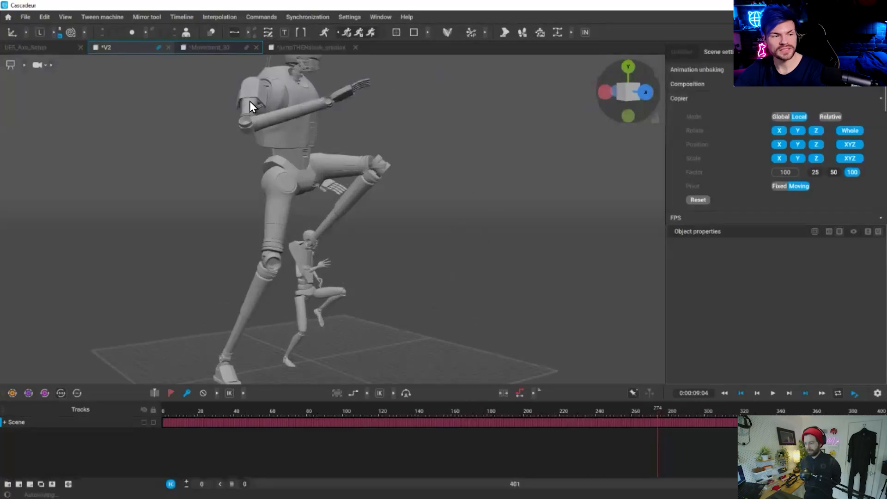
Scrub to the standing pose at frame 50 and unlink the Movement_30 scene from V2.
scroll(366, 160, down, 2)
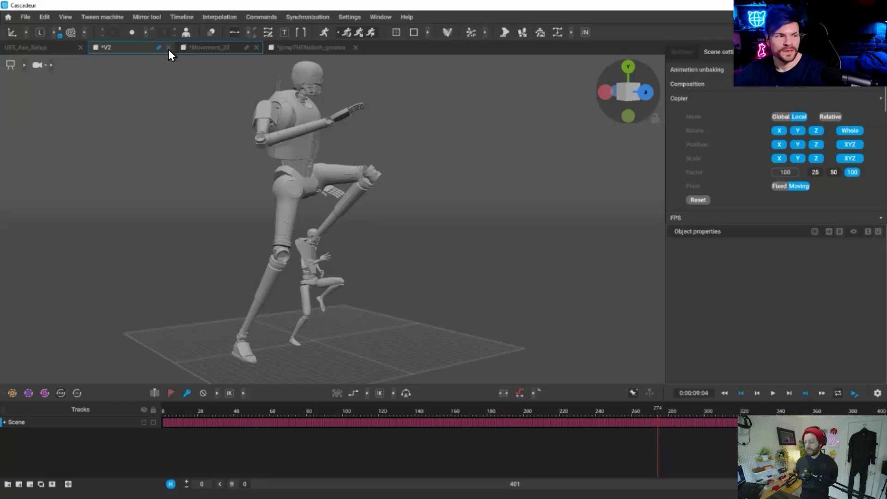
drag(492, 412, 274, 403)
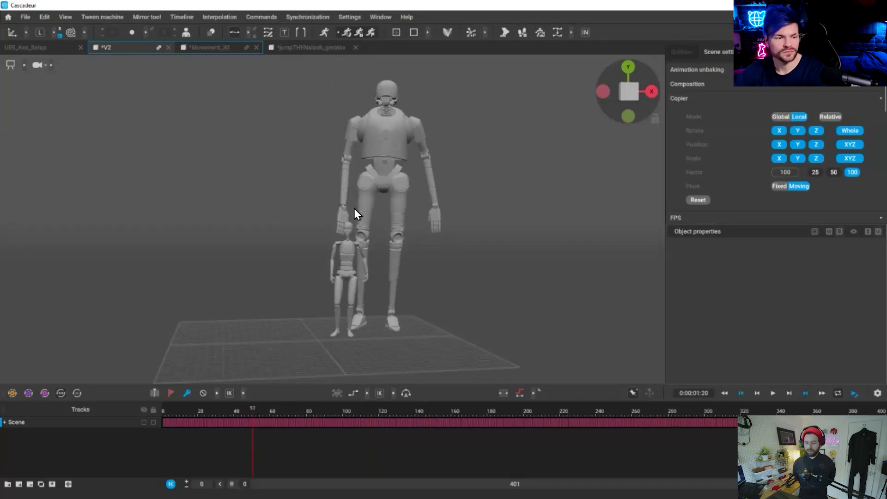
scroll(301, 63, up, 1)
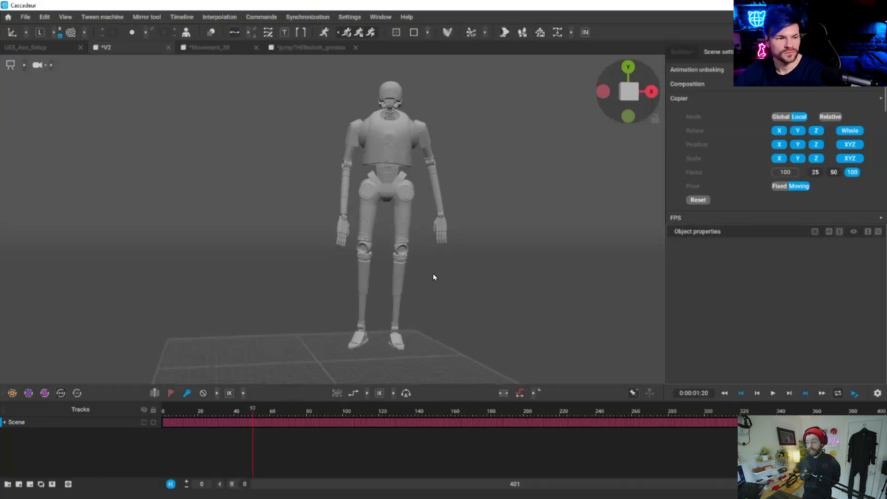
Play the retargeted motion on the robot in V2 and stop at the raised-knee pose at frame 255.
key(space)
key(space)
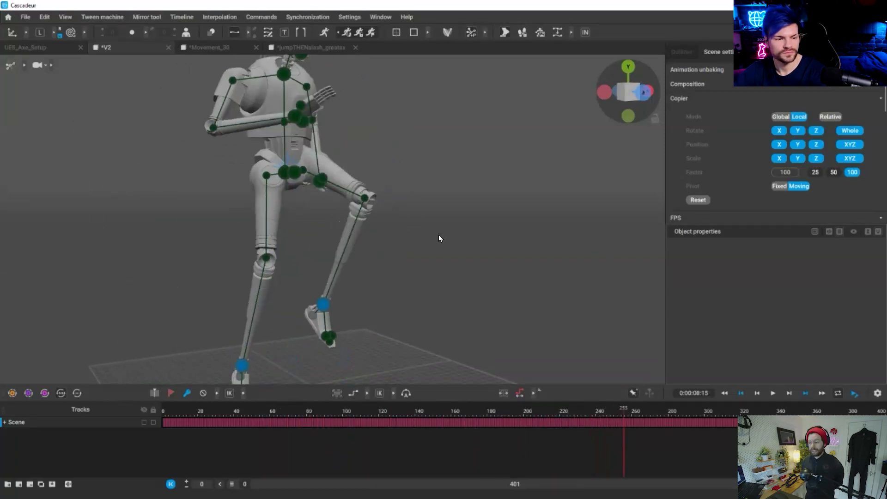
scroll(432, 243, down, 2)
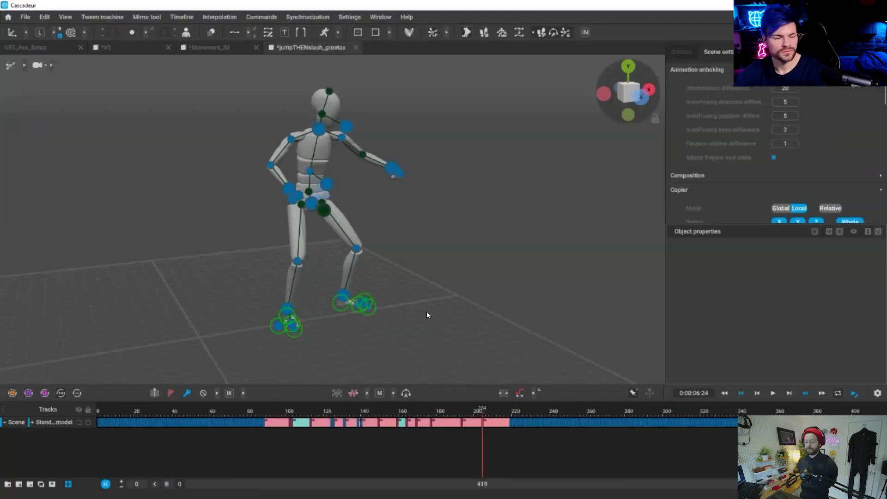
Apply Retargeting Copy to the mannequin's animation in the jumpTHENslash_greatax scene.
scroll(76, 174, down, 2)
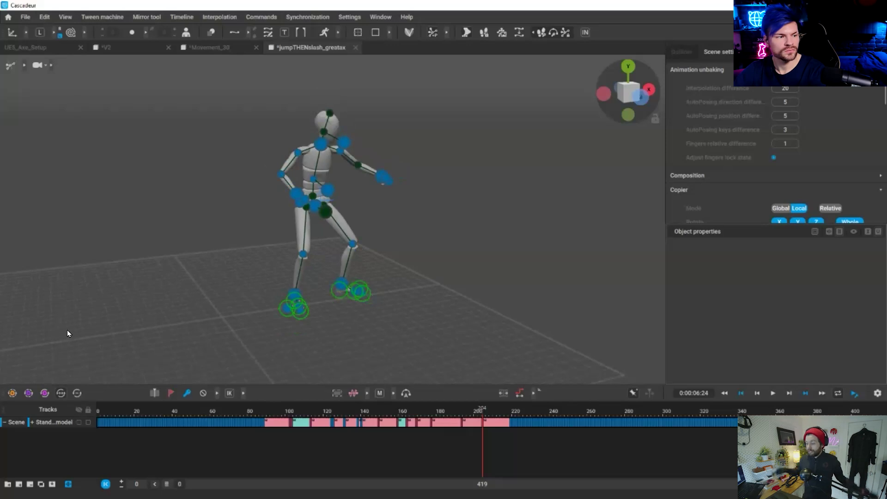
click(45, 17)
click(81, 321)
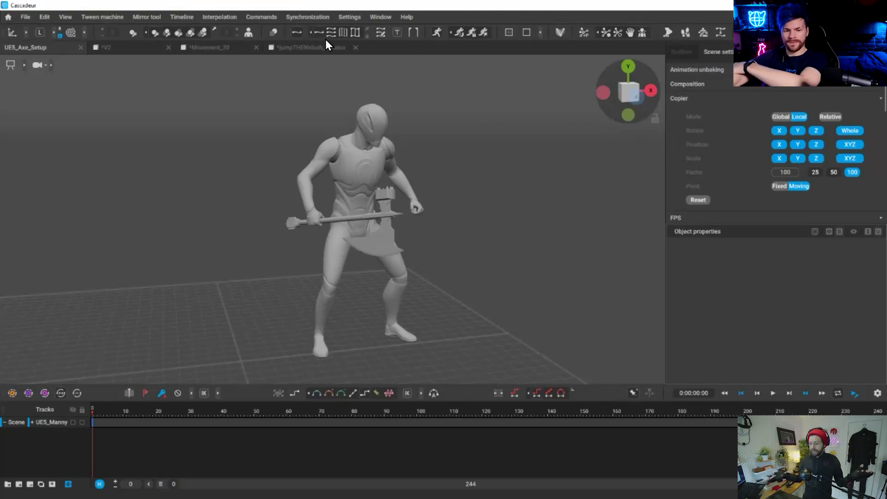
Examine the mannequin in the jumpTHENslash_greatax scene, and the robot's legs and feet in V2 at frame 59.
click(326, 41)
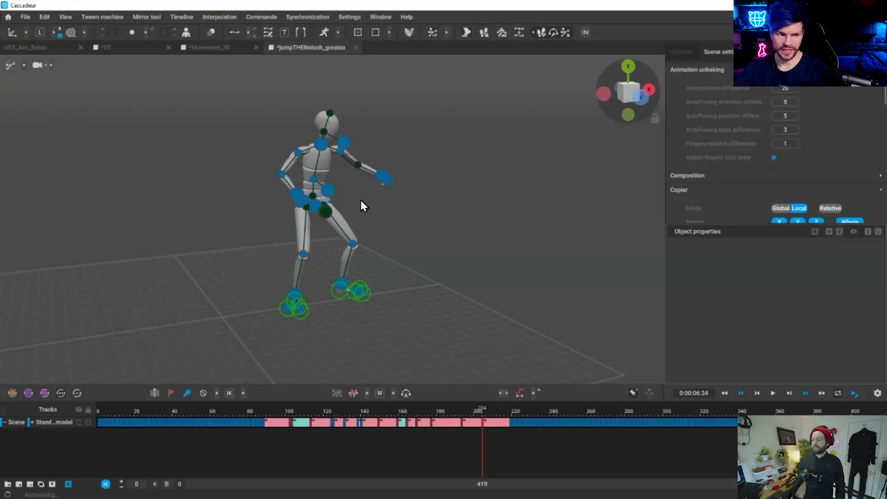
alt+drag(503, 192, 503, 192)
scroll(503, 192, up, 2)
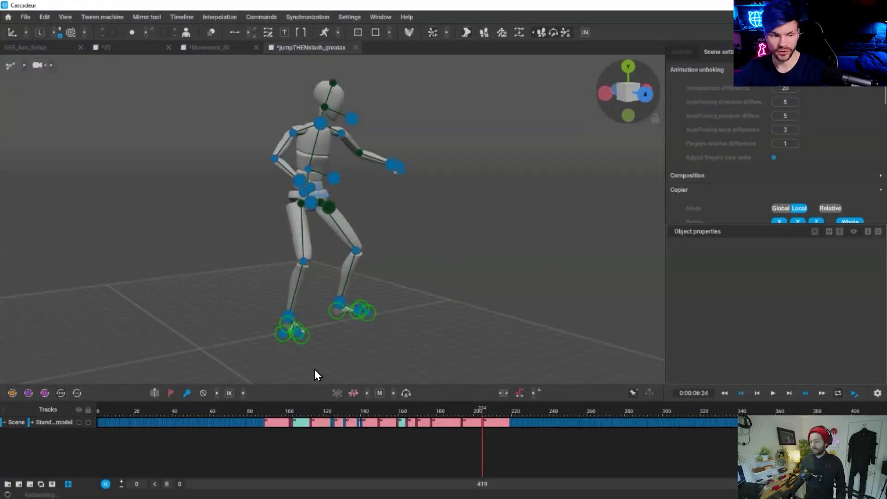
scroll(314, 370, up, 3)
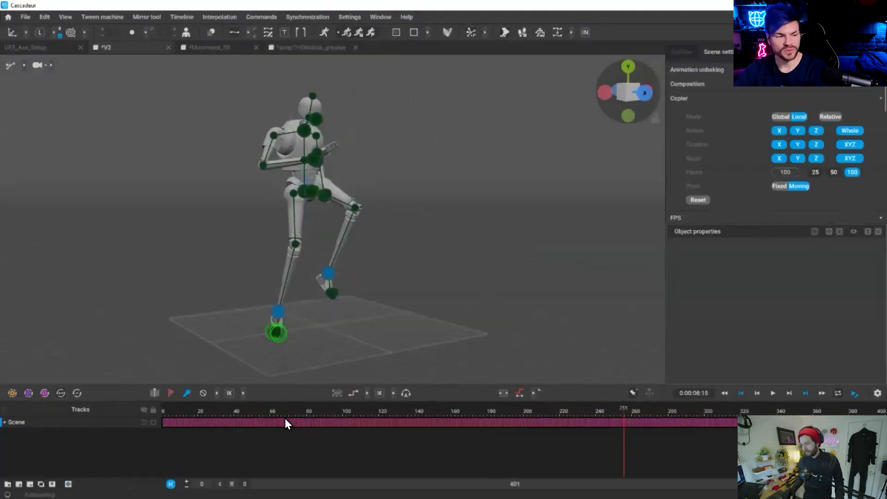
drag(285, 417, 268, 426)
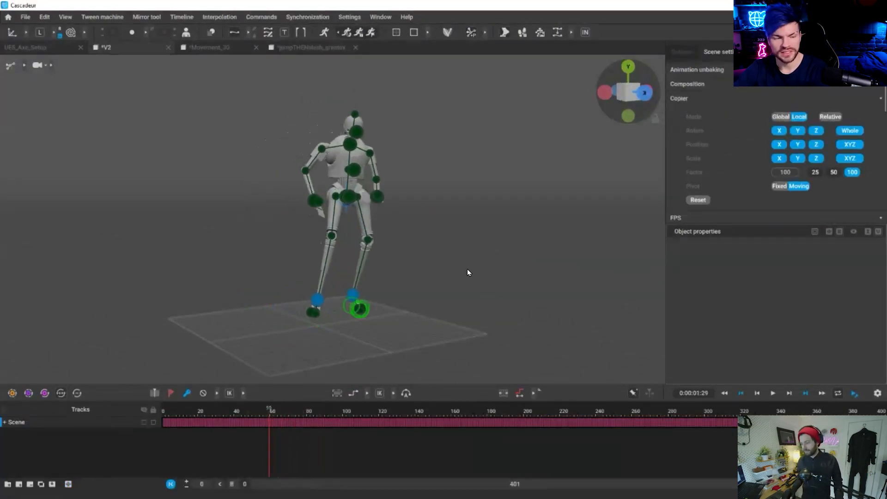
scroll(400, 205, up, 4)
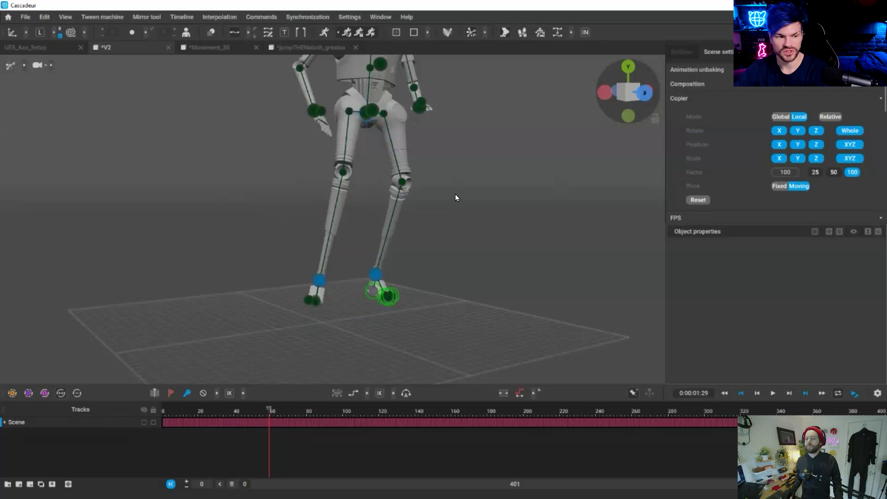
scroll(459, 199, down, 4)
middle_drag(318, 89, 320, 105)
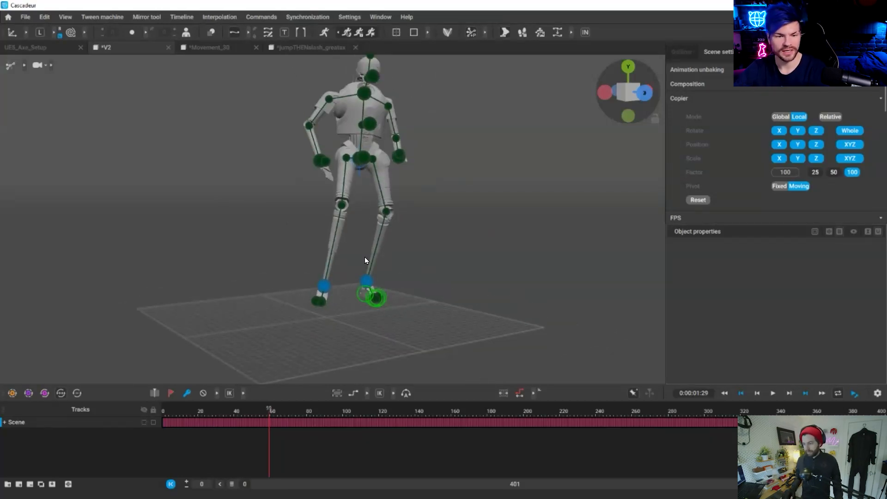
In the jumpTHENslash_greatax scene, select the mannequin's foot points and apply Retargeting Copy at frame 0.
key(ctrl+Tab)
drag(256, 205, 459, 306)
scroll(746, 311, down, 1)
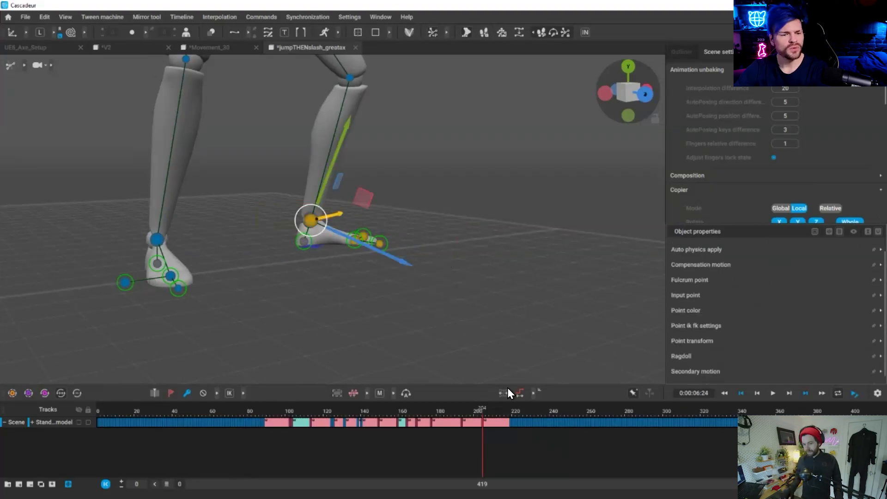
drag(408, 436, 97, 419)
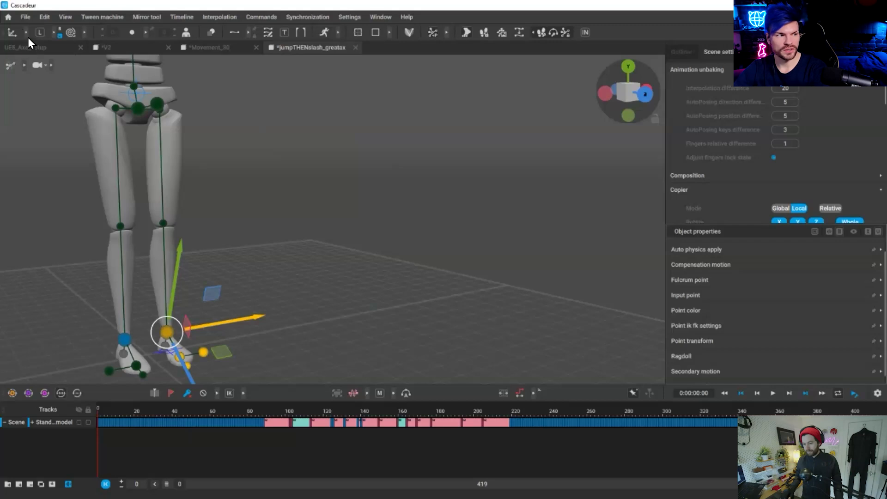
click(42, 15)
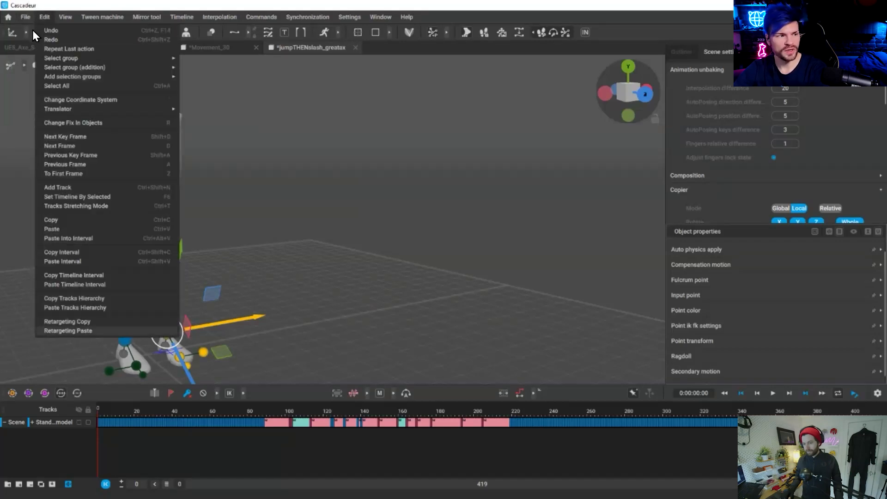
click(74, 321)
Open the UE5_Axe_Setup scene, inspect the axe-holding character, and extend the timeline to 451 frames.
click(38, 48)
alt+drag(350, 256, 485, 251)
scroll(403, 231, up, 4)
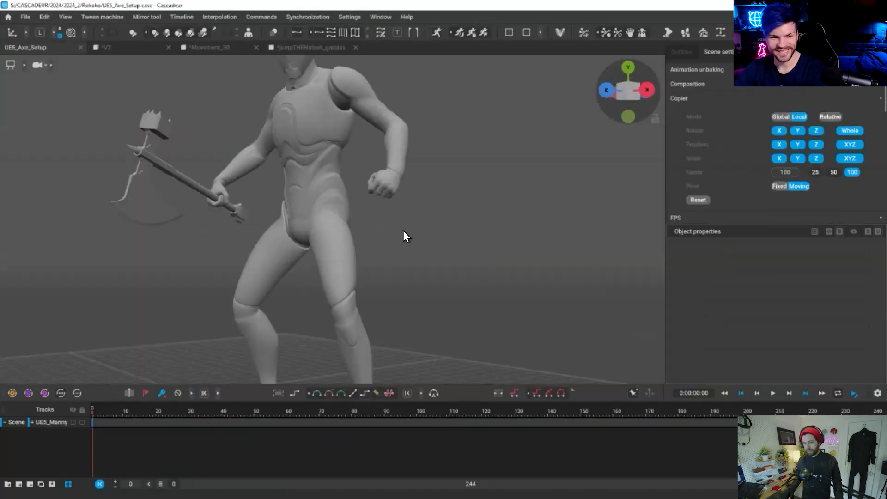
alt+drag(403, 231, 250, 238)
scroll(416, 330, down, 4)
scroll(179, 294, up, 4)
alt+drag(179, 299, 50, 437)
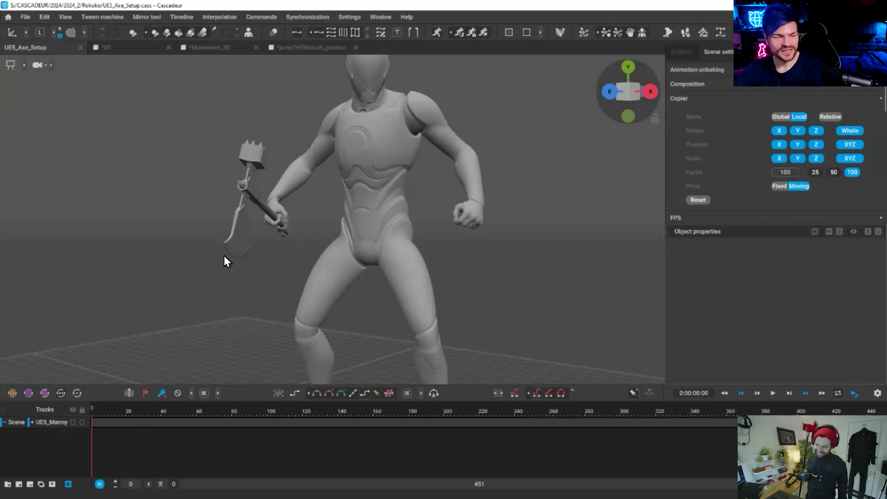
scroll(224, 256, down, 3)
alt+drag(30, 16, 43, 18)
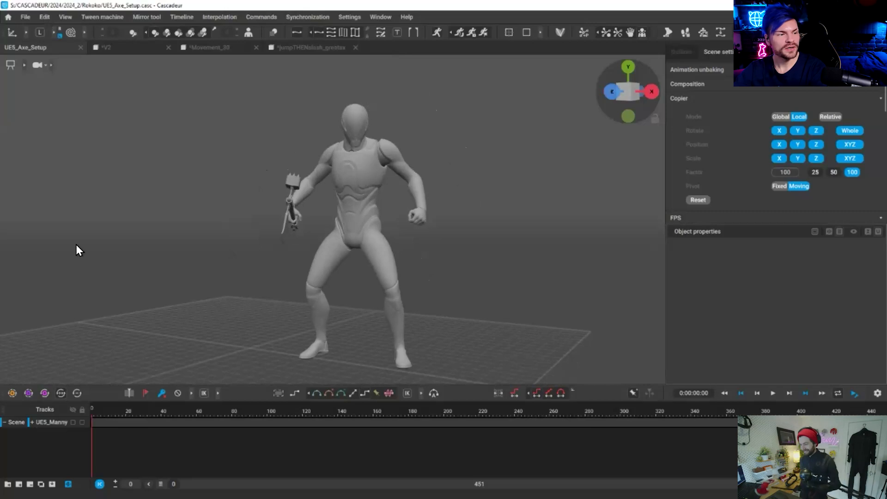
Apply Retargeting Paste to the UE5_Manny character and expand its tracks.
key(alt+e)
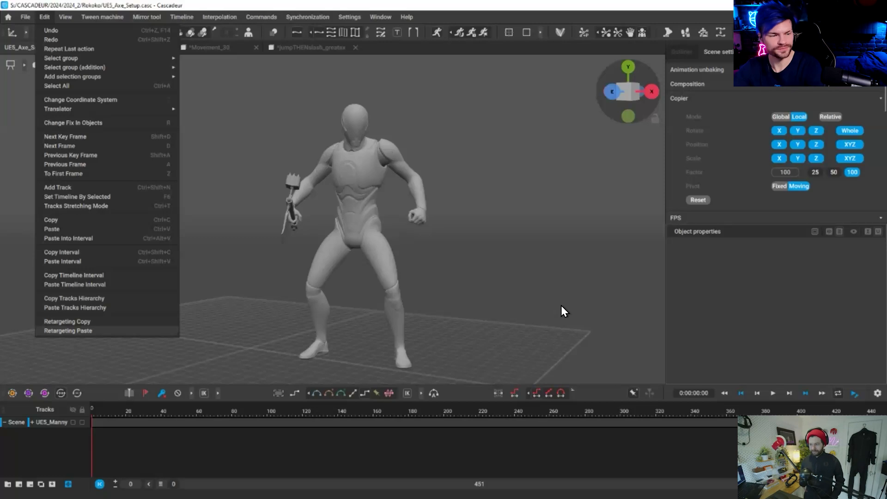
key(Return)
click(32, 423)
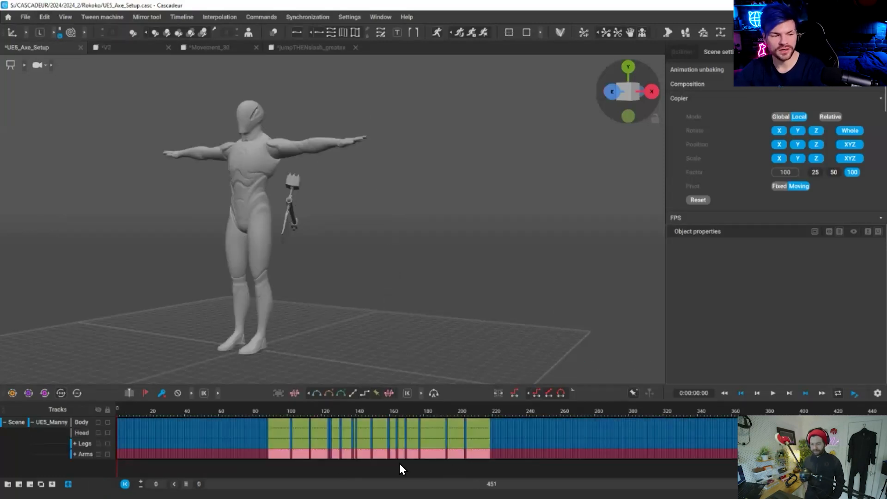
Scrub the pasted motion around frames 103 to 124 to check the character's poses against the axe.
click(326, 413)
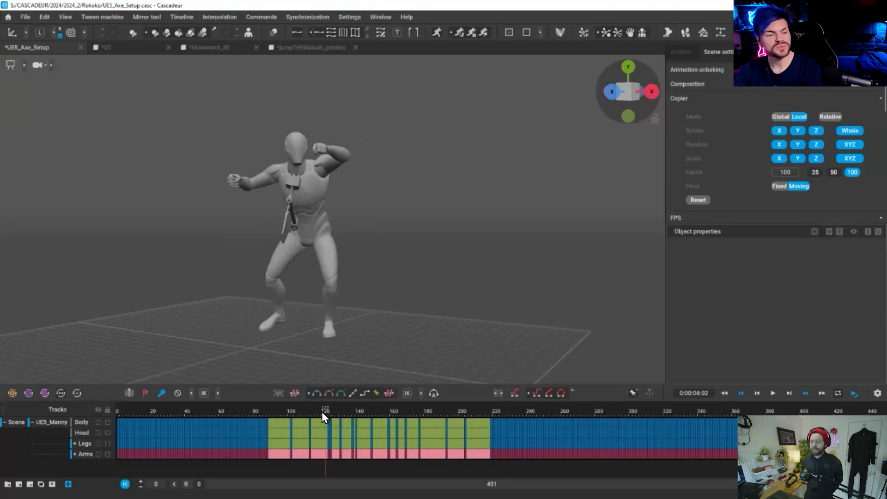
key(Right)
key(Right)
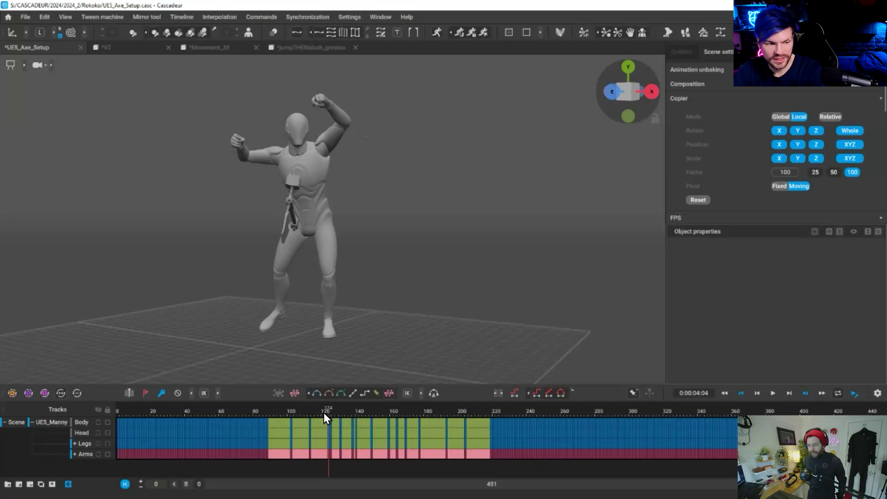
click(313, 427)
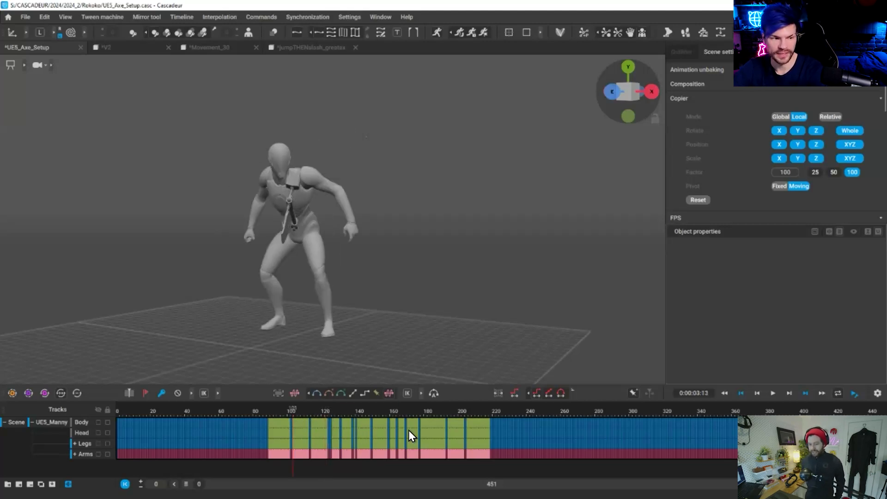
drag(501, 434, 791, 434)
Expand the Arms and Arm_R tracks down to Weapon_R, and view the character and axe from the front.
click(299, 437)
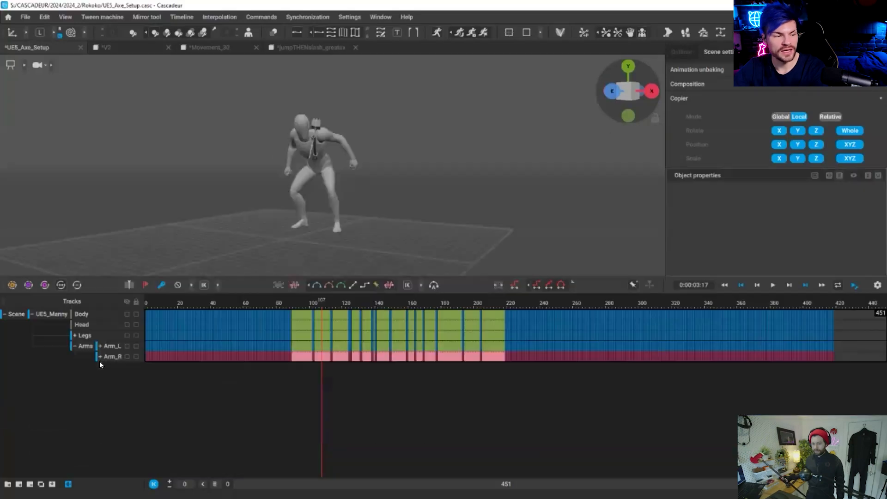
click(99, 361)
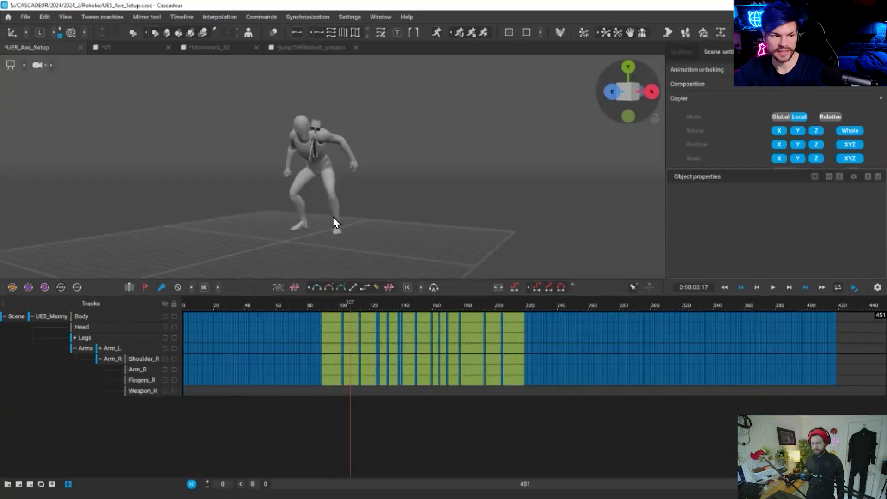
right_drag(373, 152, 386, 164)
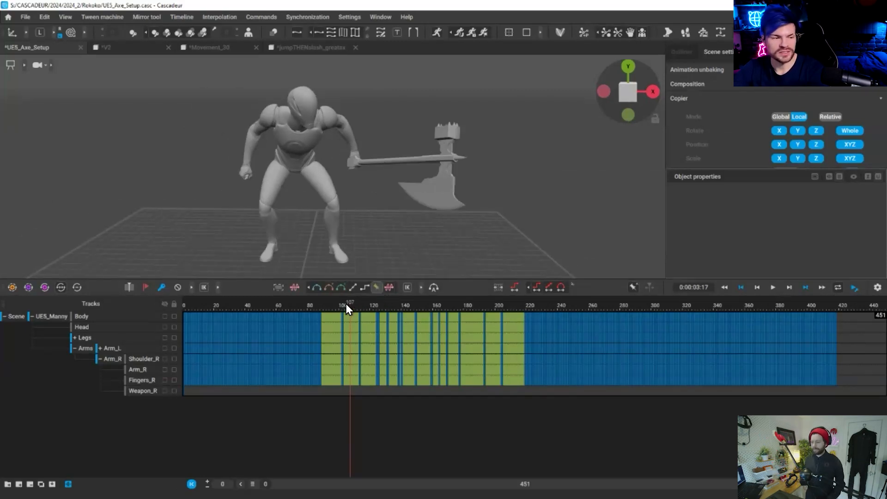
Scrub back from frame 107 to the T-pose at frame 0 and check the first frames of the motion.
key(Left)
key(Left)
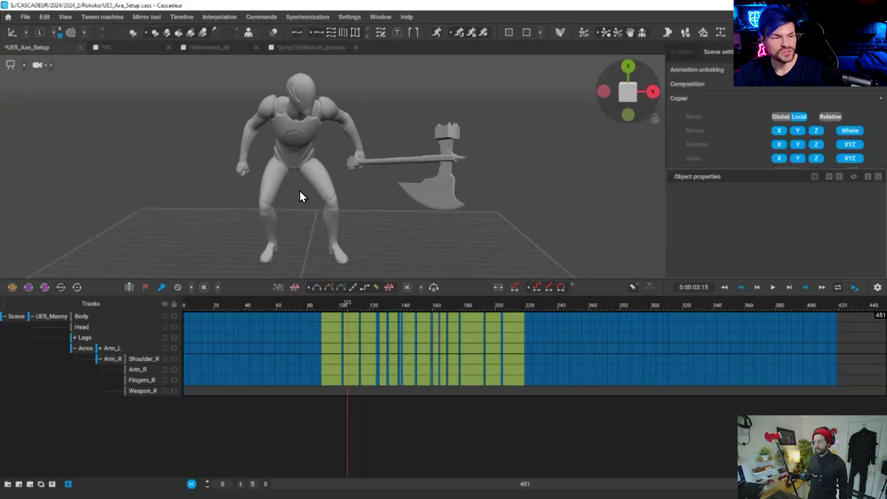
key(Left)
key(Left)
key(Left)
key(Left)
key(Left)
key(Left)
key(Left)
key(Left)
key(Left)
key(Left)
key(Left)
key(Left)
key(Left)
key(Left)
key(Left)
key(Left)
key(Left)
key(Left)
key(Left)
key(Left)
key(Home)
alt+middle_drag(435, 195, 445, 212)
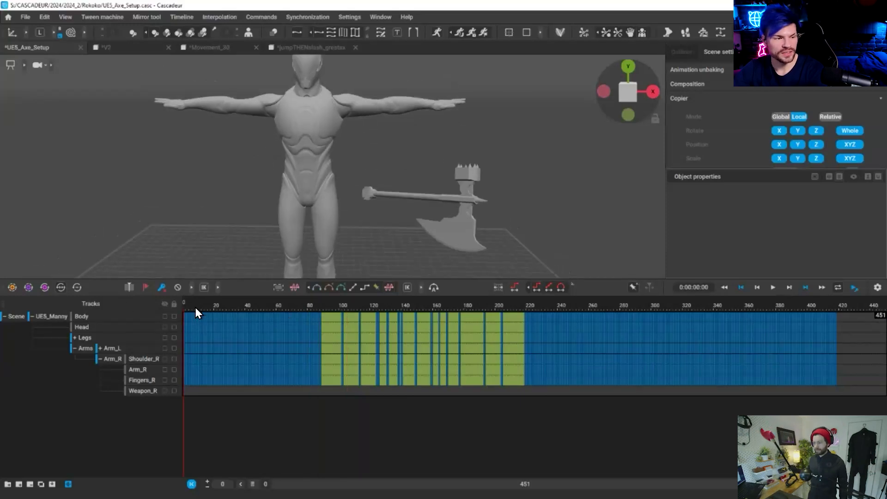
key(Right)
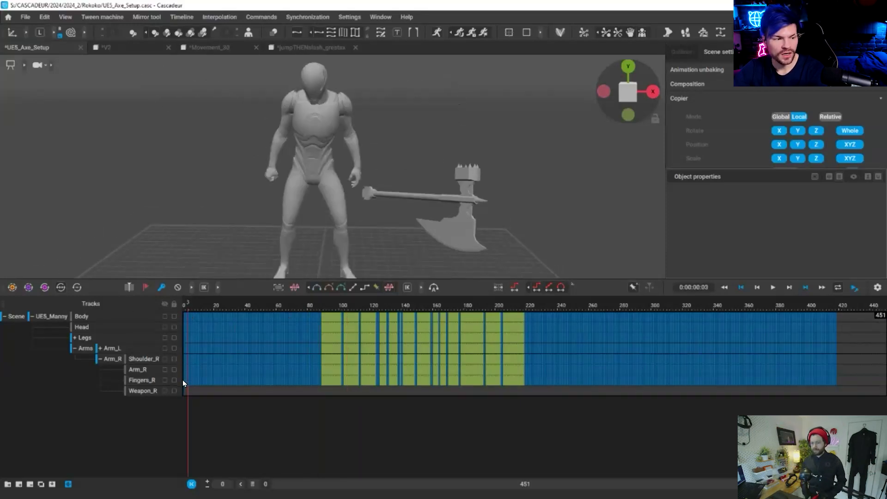
Return to frame 0, select the Weapon_R track across the timeline, and switch its interpolation to FK.
key(Left)
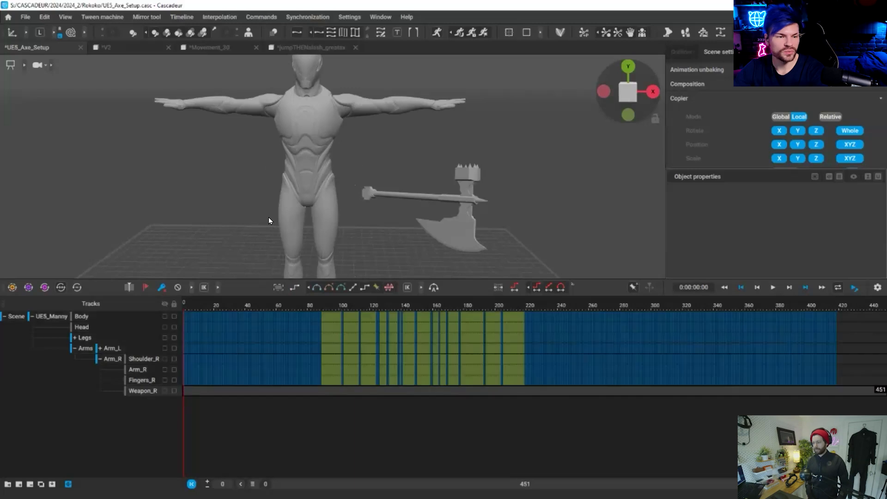
alt+drag(361, 198, 230, 292)
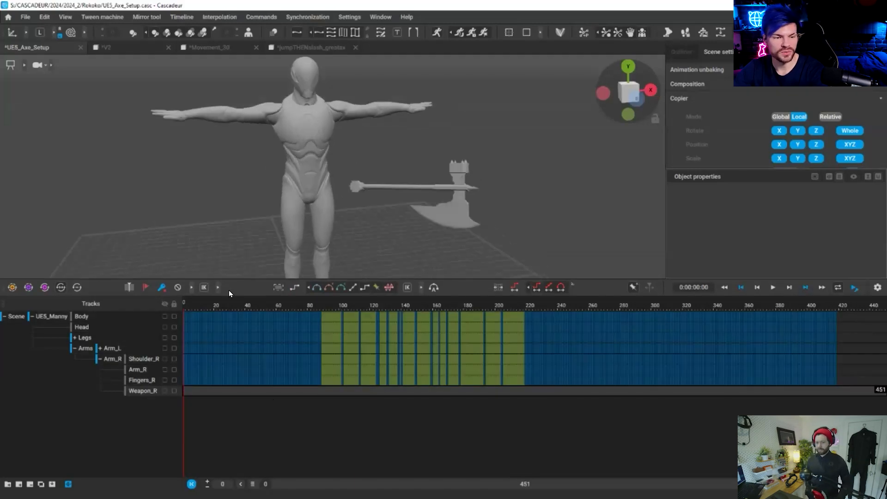
click(407, 287)
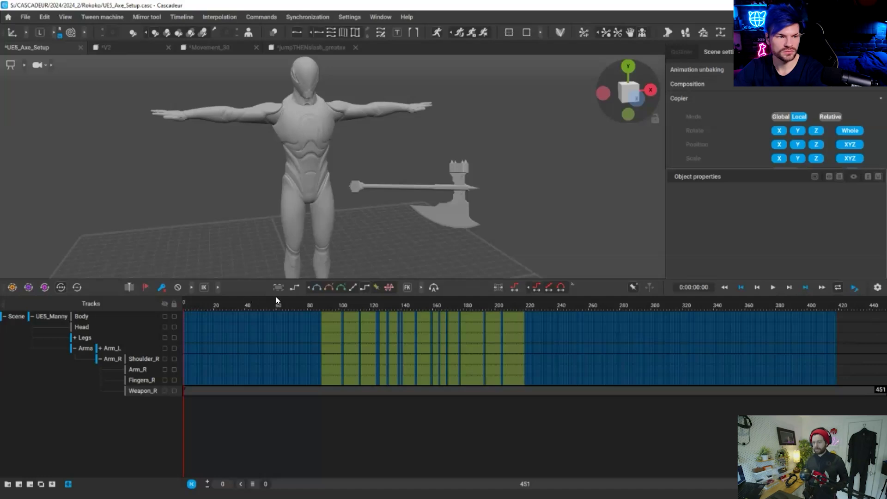
Play the animation to check how the axe follows the character, and return to the T-pose at frame 0.
key(space)
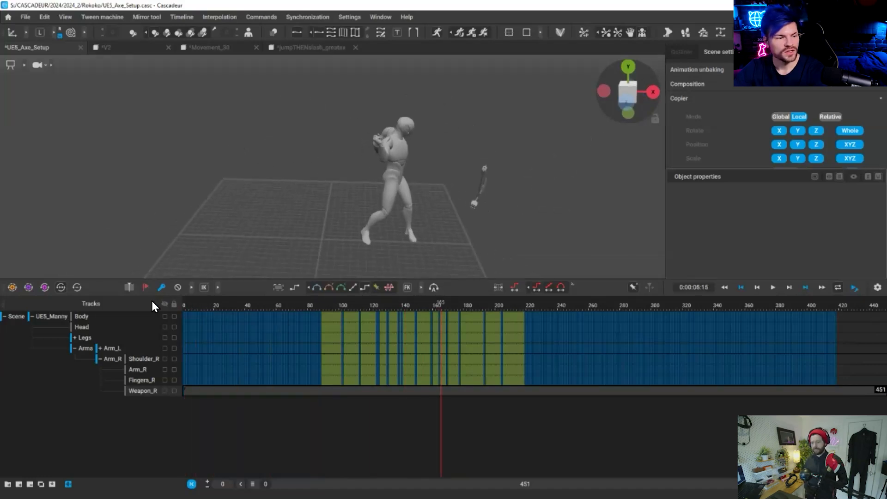
key(space)
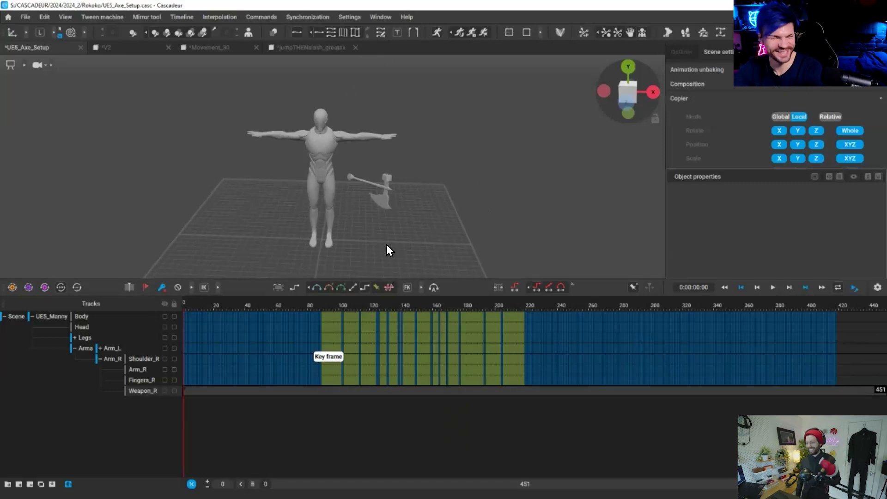
scroll(324, 204, down, 1)
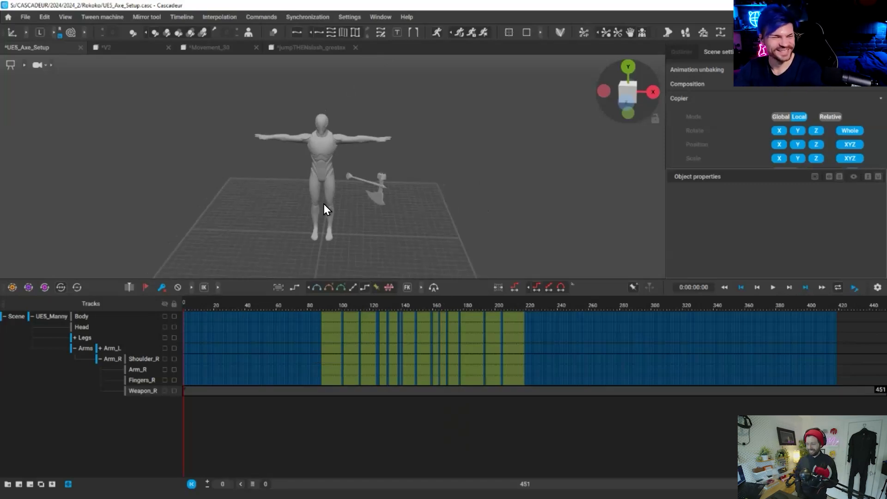
scroll(324, 203, down, 1)
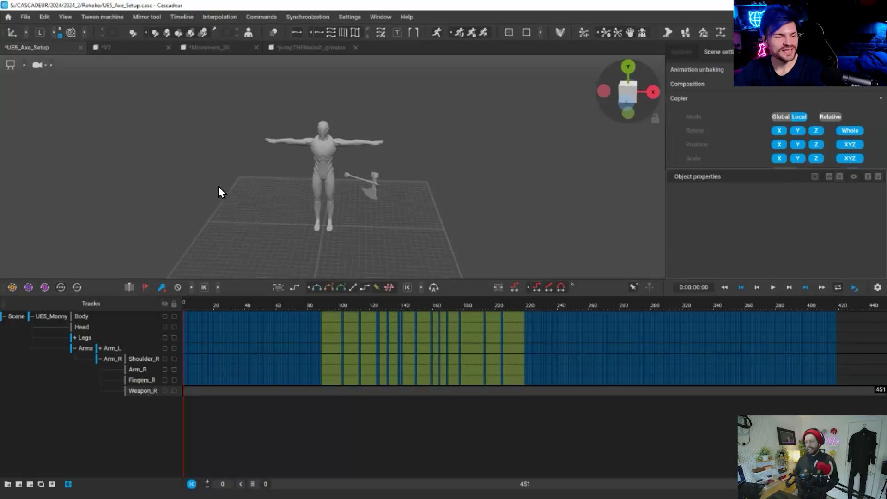
scroll(321, 262, up, 4)
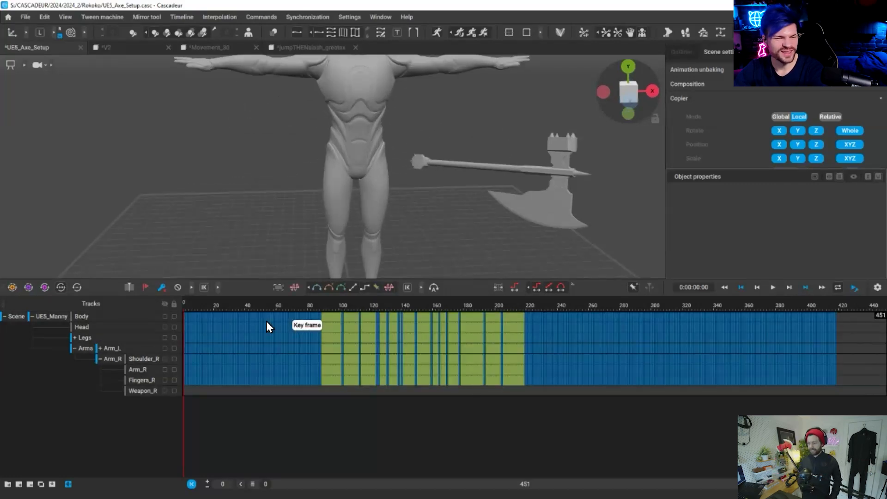
Undo the retargeting paste and set the timeline's start frame to 1.
key(ctrl+z)
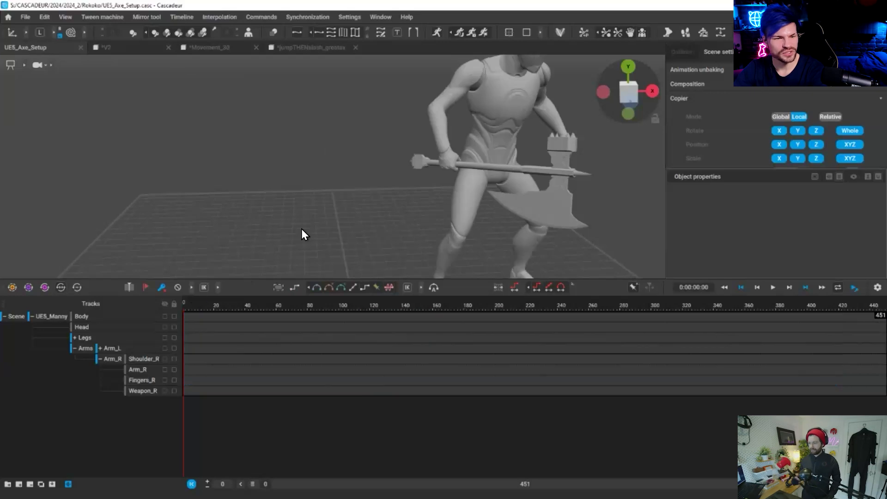
scroll(340, 182, up, 3)
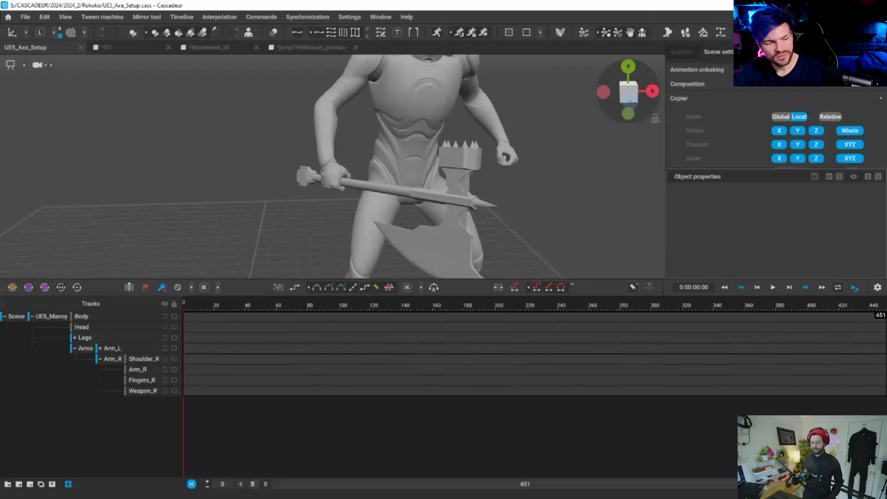
drag(253, 484, 255, 485)
Paste the copied retargeting animation onto the UE5 Manny so that it begins at frame 1.
scroll(43, 317, down, 1)
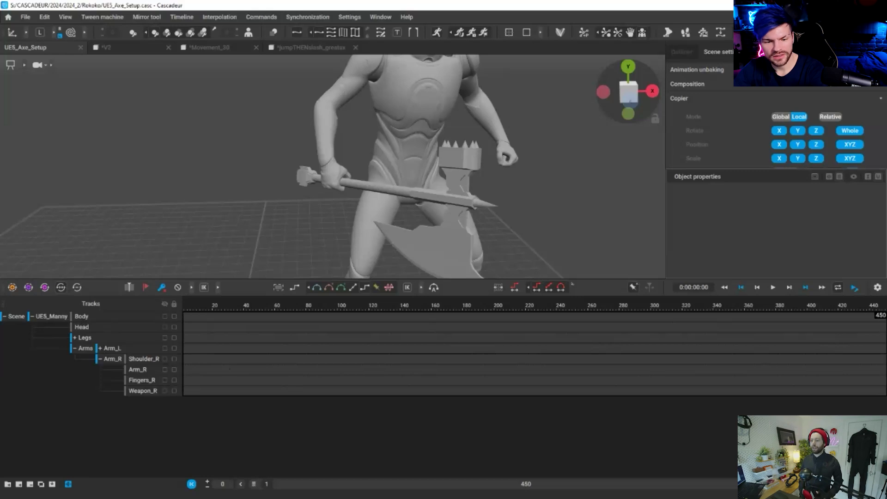
click(43, 16)
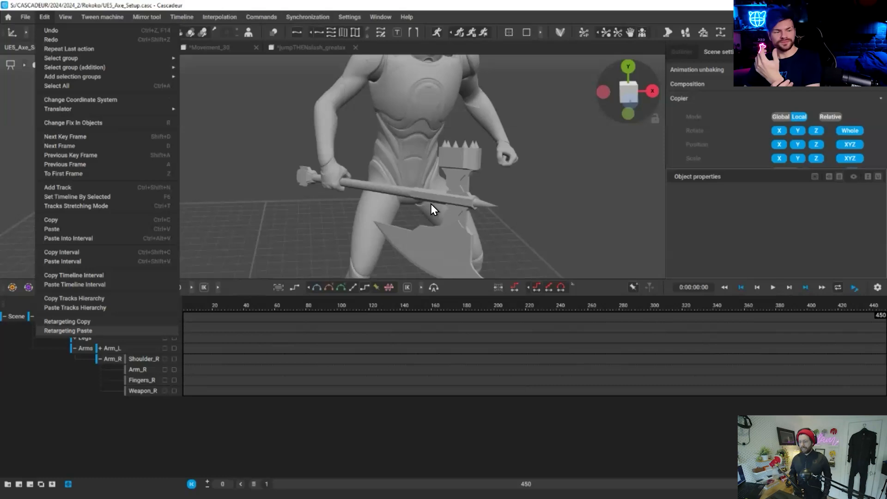
key(Return)
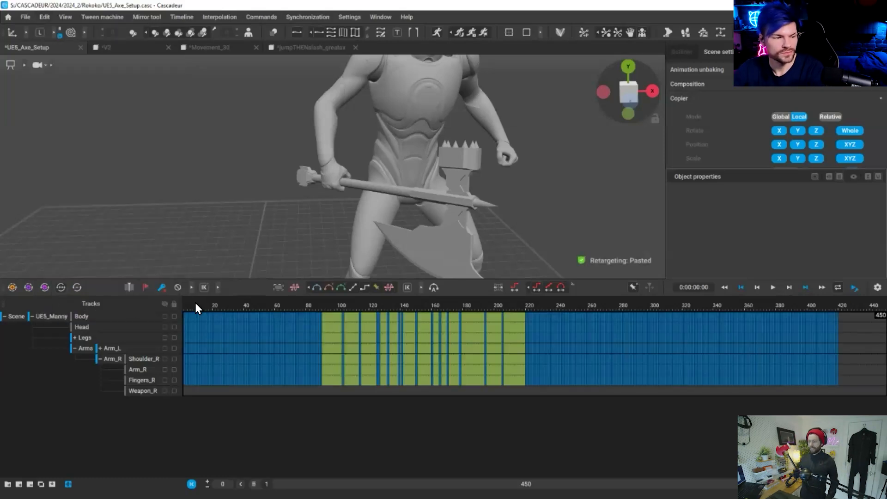
click(189, 316)
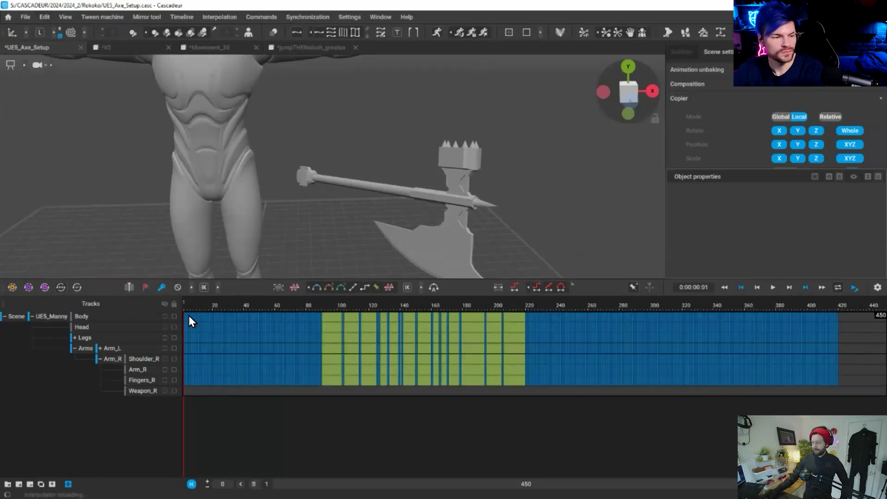
Set the timeline's start back to frame 0 and switch the Weapon_R track to FK across the timeline.
click(182, 304)
key(y)
drag(196, 392, 150, 395)
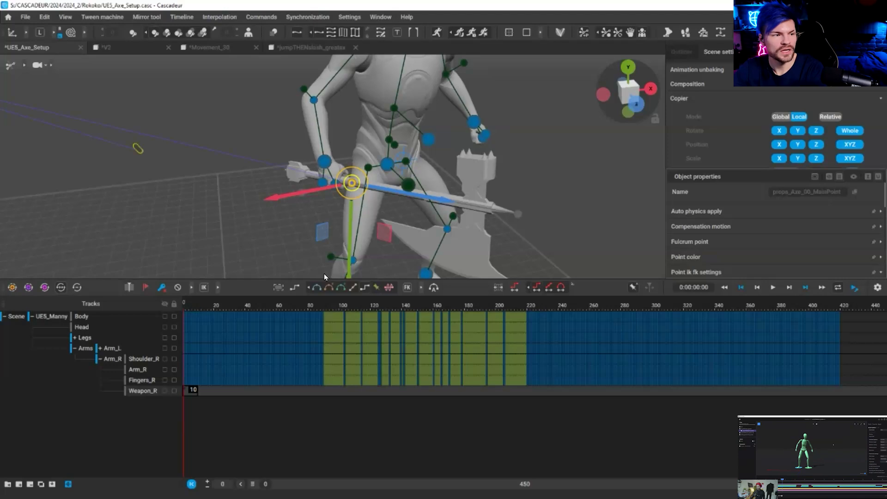
Play and scrub the animation, viewing the character at an angle, to check whether the axe follows the right hand.
key(space)
key(space)
click(335, 190)
key(t)
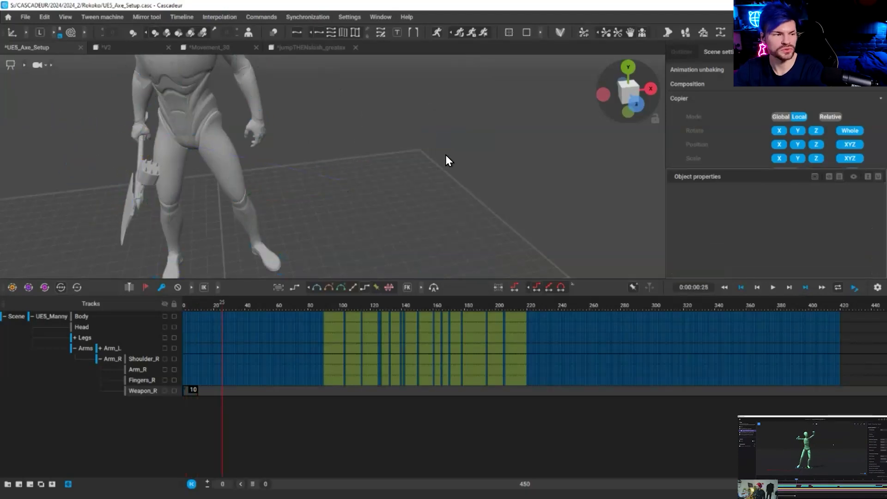
right_drag(446, 155, 395, 141)
right_drag(270, 137, 396, 203)
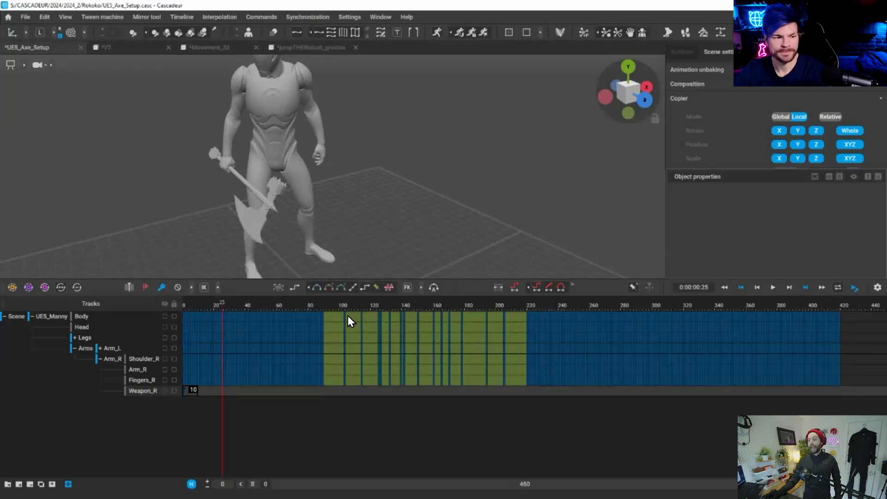
key(space)
drag(350, 323, 252, 310)
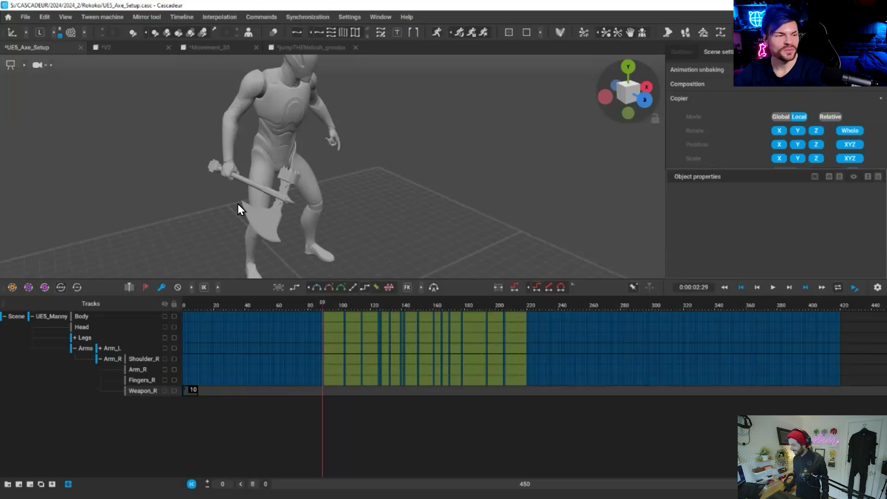
Enlarge the viewport and examine the axe in the character's right hand at frame 89 from the side and front.
scroll(447, 231, up, 3)
alt+middle_drag(447, 231, 491, 279)
scroll(489, 275, down, 2)
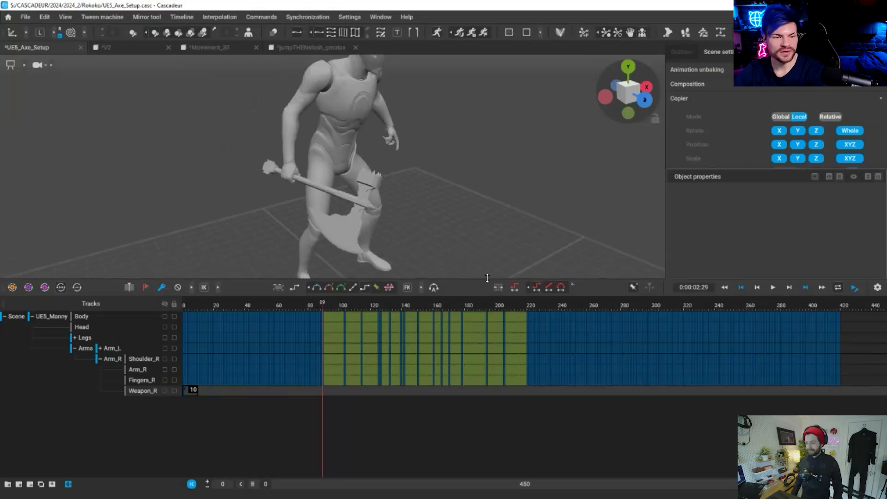
drag(479, 367, 480, 359)
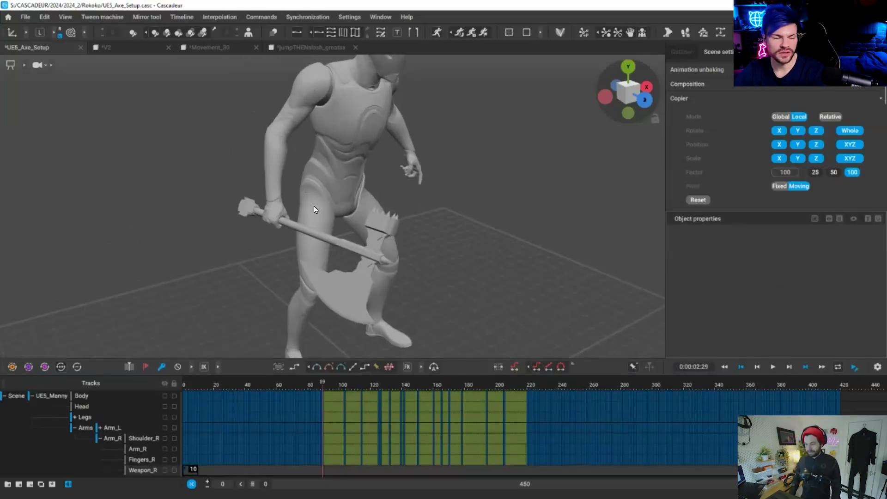
alt+drag(439, 185, 400, 171)
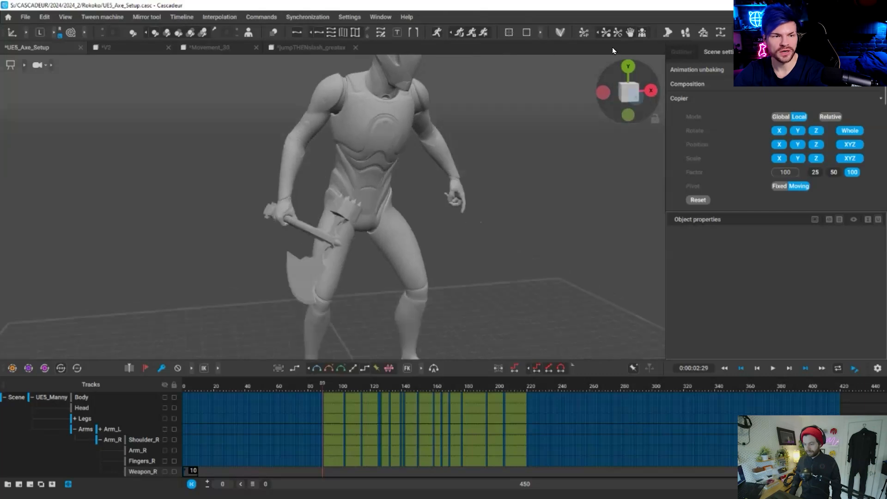
Enter rig mode and select the axe's rig element, RigElement_Axe_00, at the right hand.
click(560, 32)
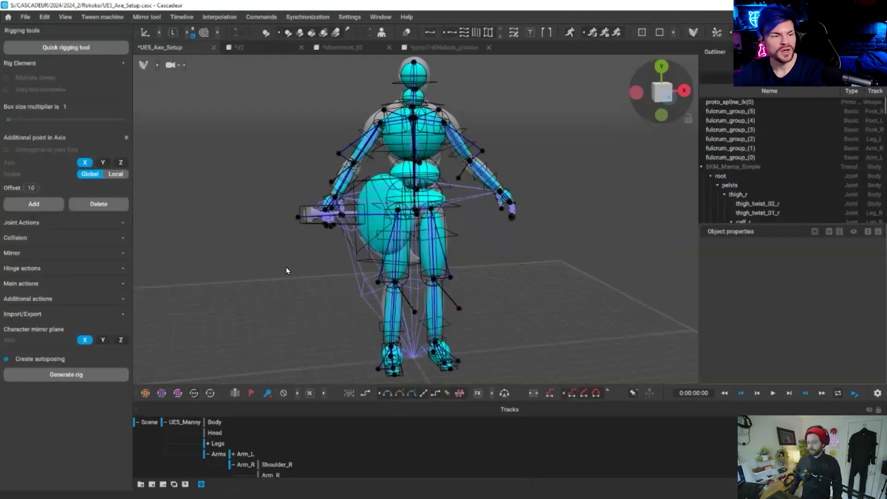
scroll(435, 262, up, 4)
alt+drag(323, 252, 397, 259)
scroll(196, 220, up, 3)
alt+drag(196, 220, 411, 259)
alt+drag(465, 206, 481, 171)
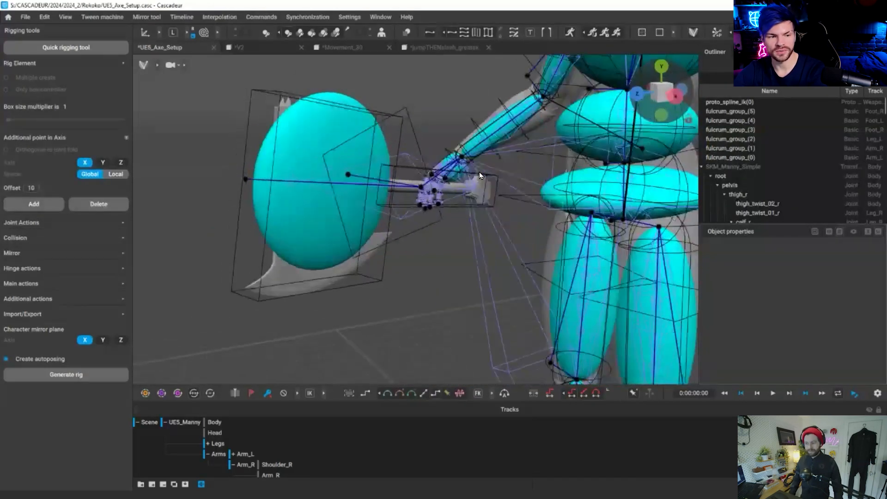
click(323, 125)
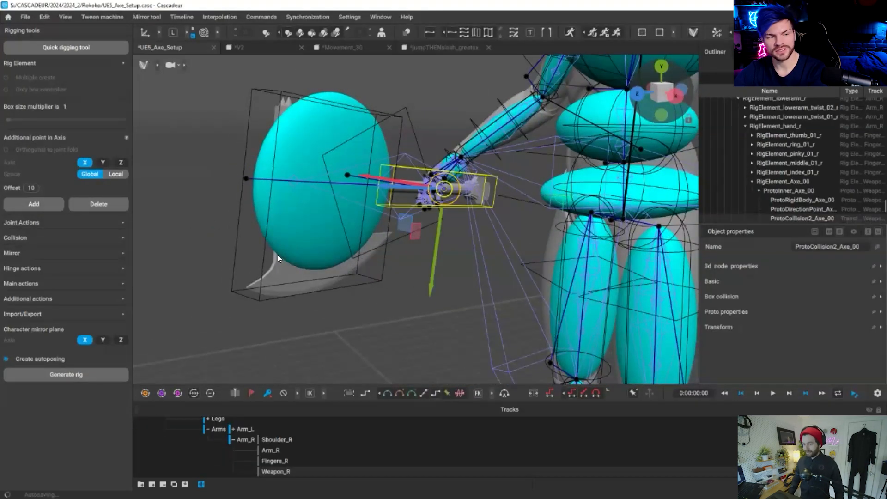
click(278, 255)
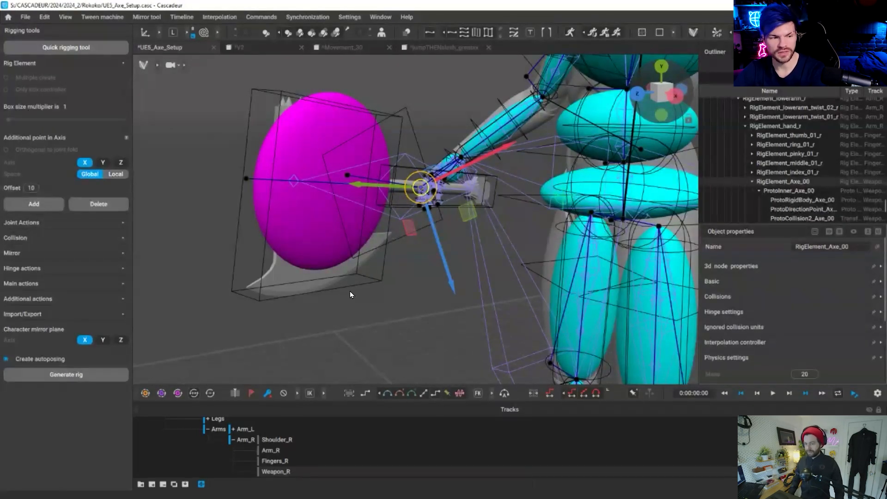
Set the axe rig element's mass to 1 in its physics settings and view the rig from several angles.
right_drag(178, 202, 274, 313)
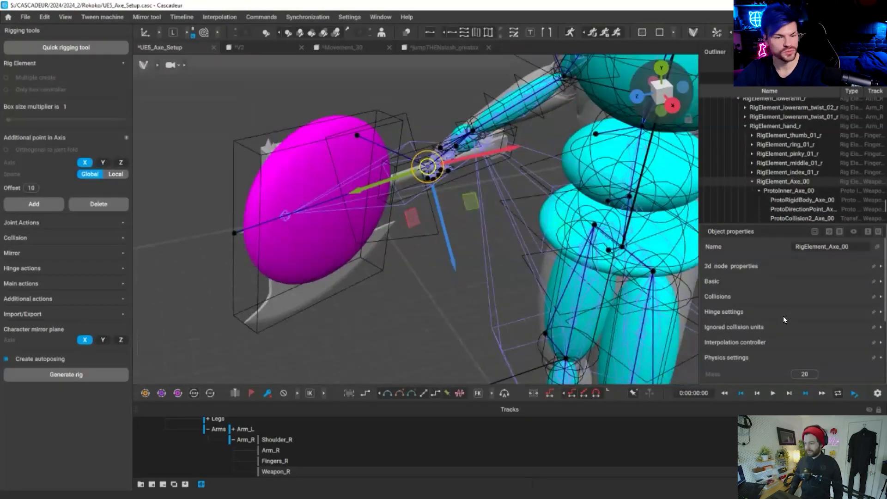
scroll(801, 301, down, 5)
click(806, 265)
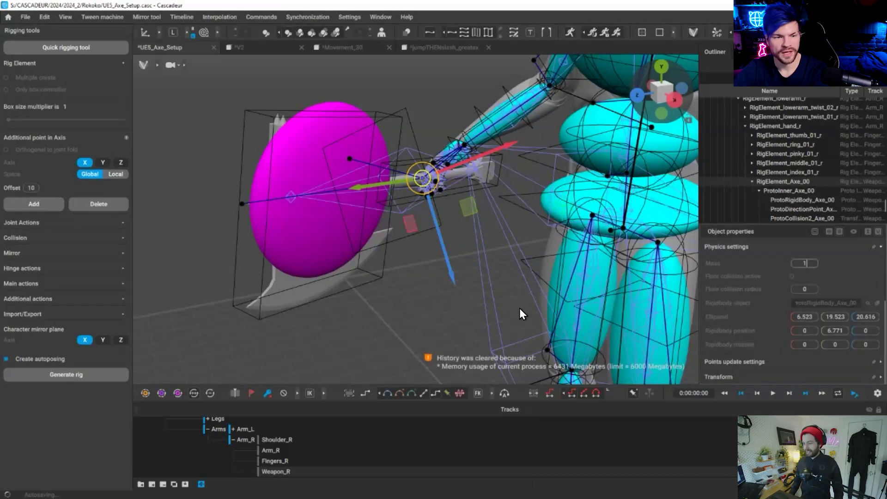
right_drag(394, 204, 442, 102)
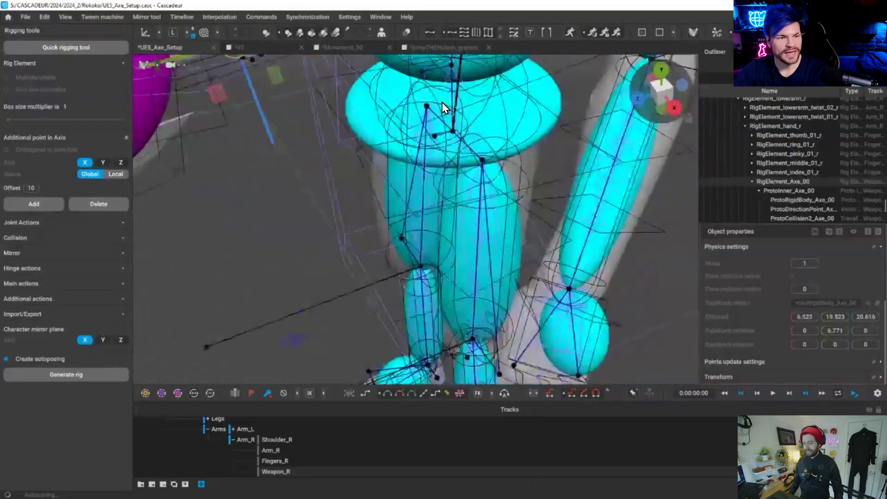
alt+drag(442, 102, 438, 95)
right_drag(436, 74, 422, 63)
right_drag(436, 146, 496, 164)
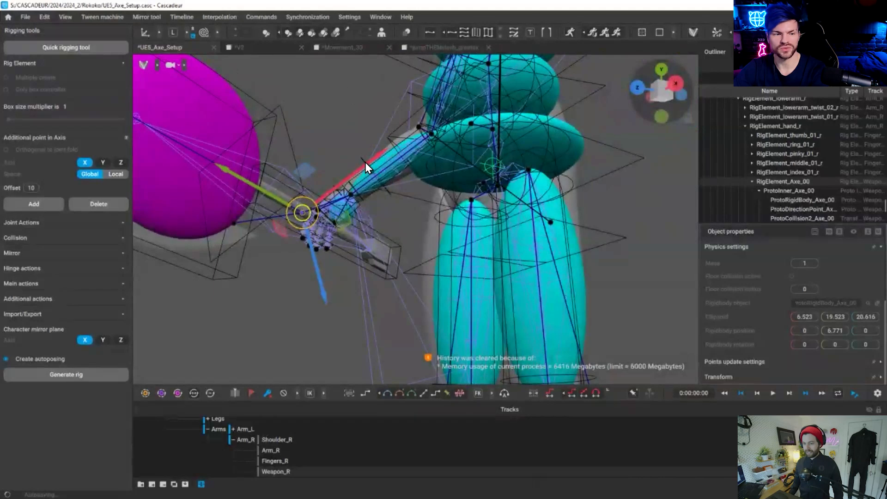
Set the axe rig element's mass to 20 in its physics settings.
right_drag(343, 157, 353, 184)
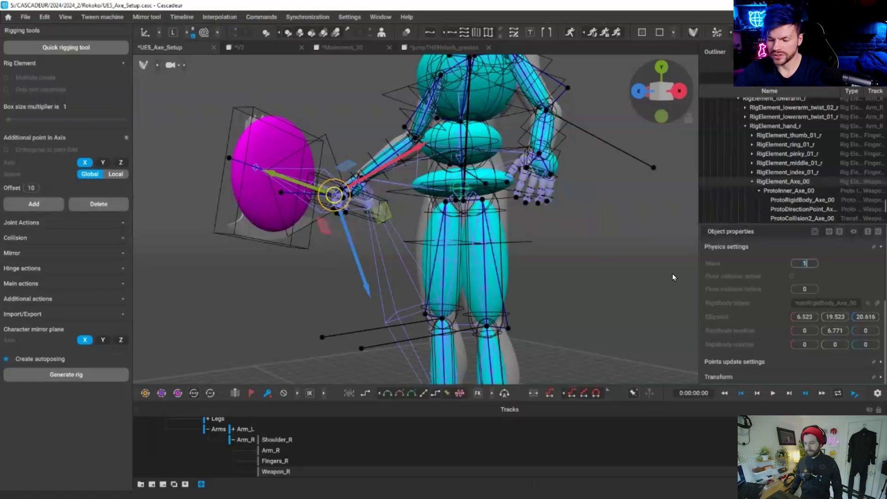
text(20)
alt+drag(492, 186, 461, 206)
scroll(433, 199, down, 4)
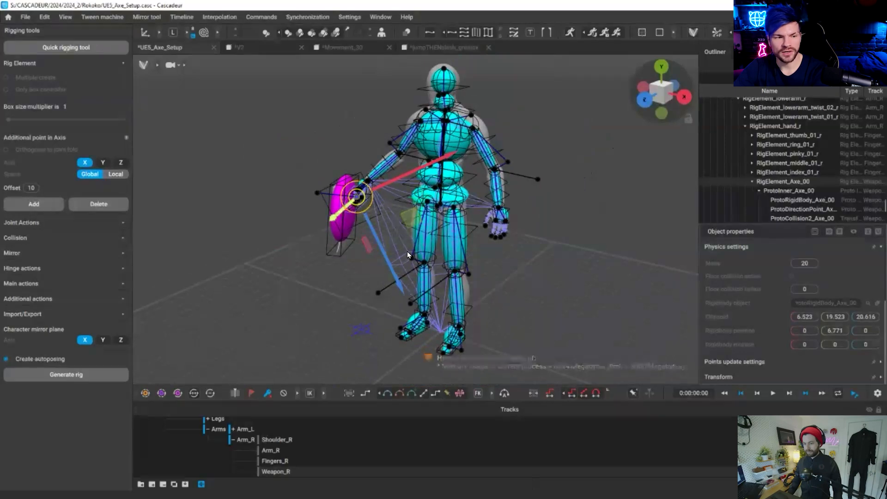
alt+drag(384, 177, 328, 193)
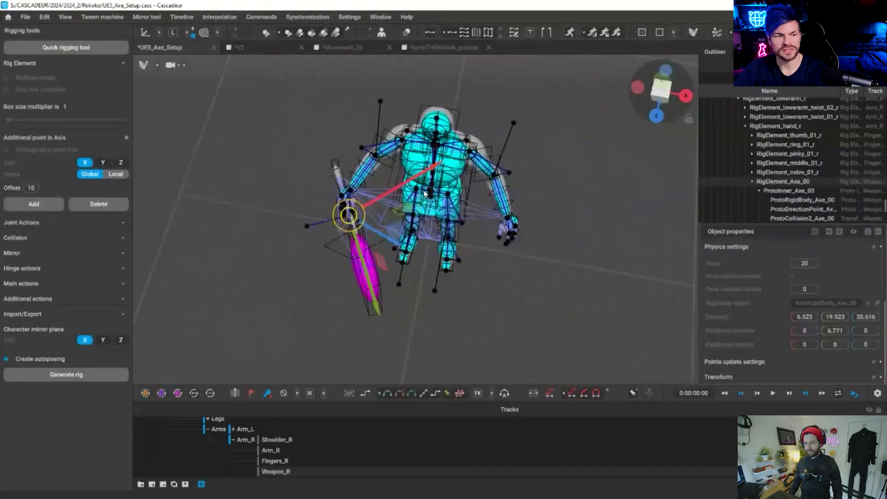
alt+drag(456, 212, 368, 199)
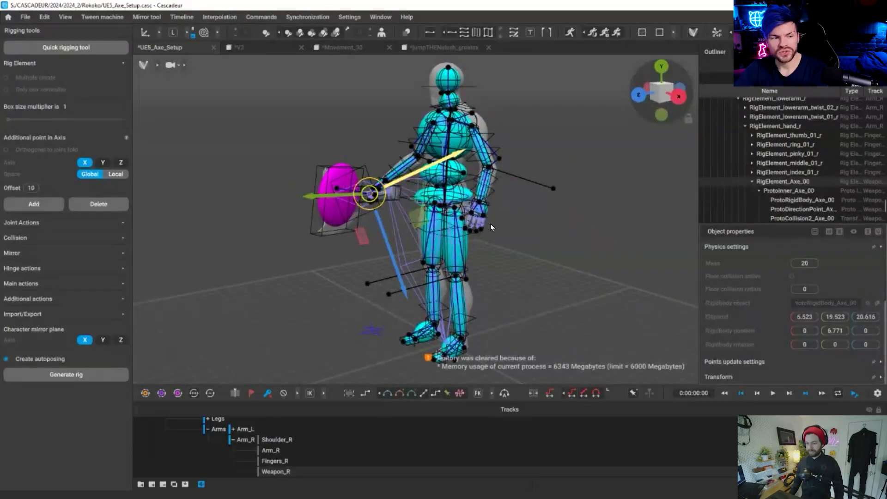
key(KP_1)
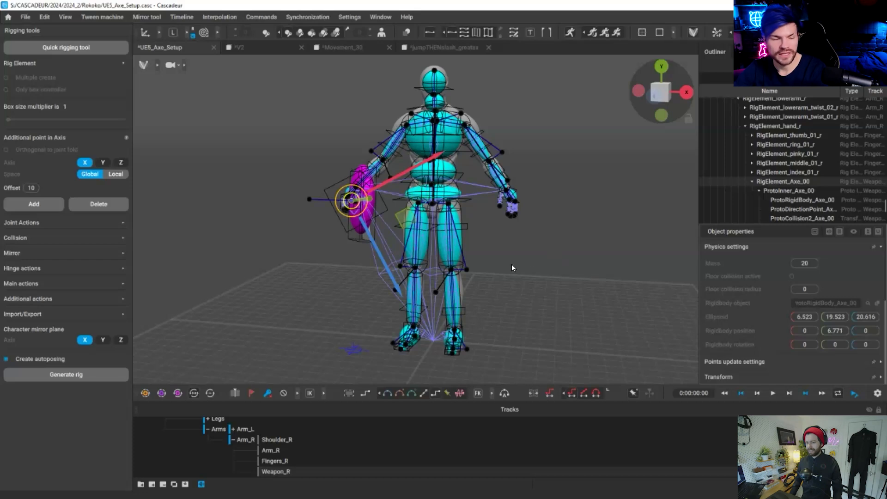
right_drag(422, 219, 375, 203)
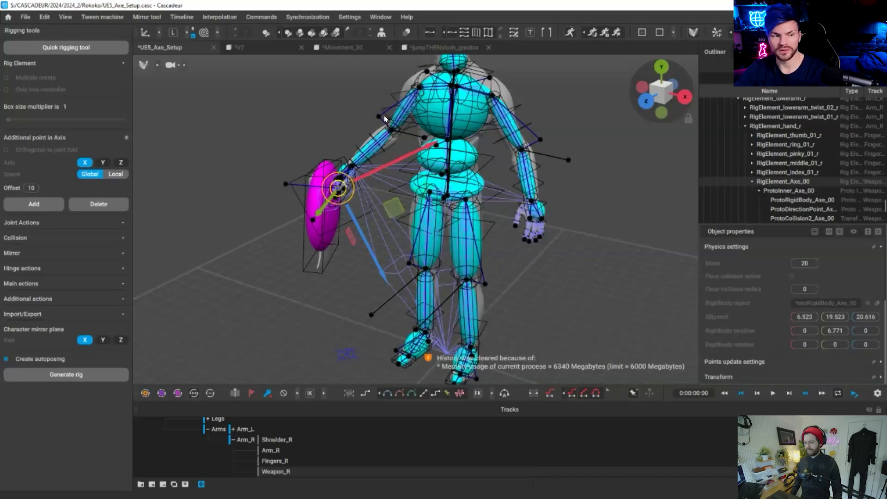
Set the axe rig element's mass to 1 in its physics settings and leave rig editing for the animation view.
right_drag(384, 115, 372, 219)
click(373, 221)
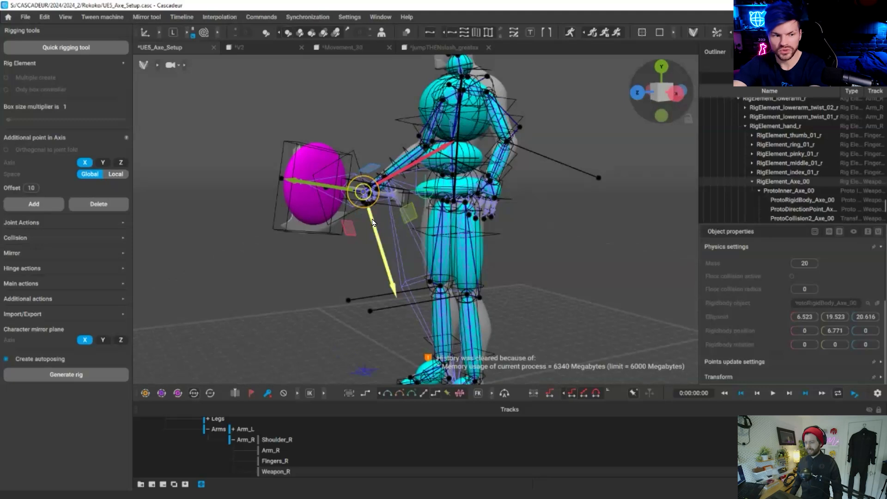
double_click(801, 261)
text(1)
key(Return)
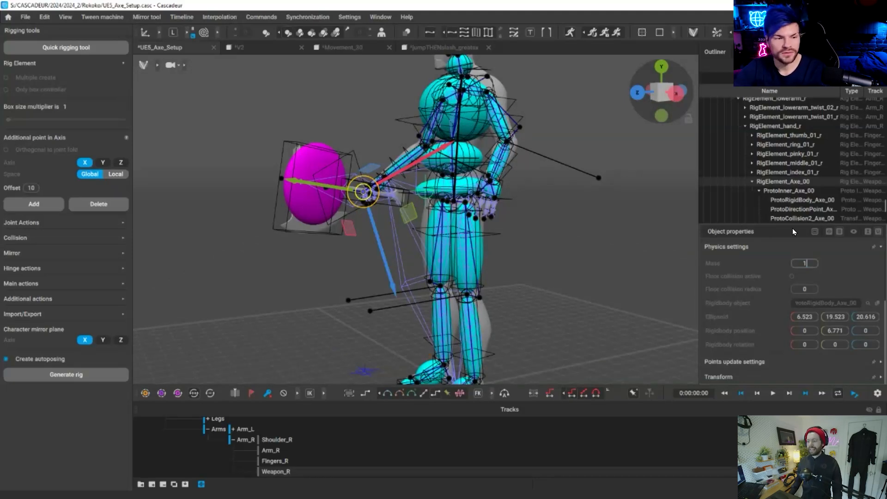
click(570, 30)
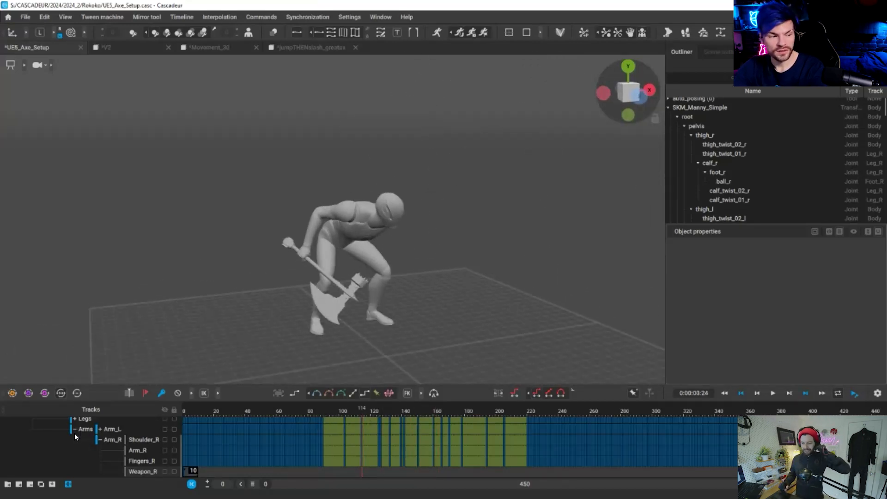
Select frames 89 to 220 across all character tracks and unbake the animation in that range.
scroll(75, 456, up, 2)
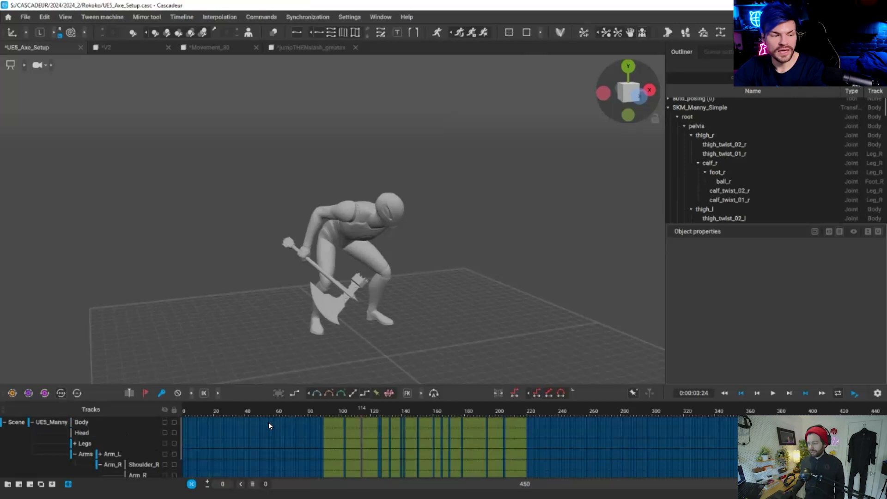
drag(272, 427, 495, 455)
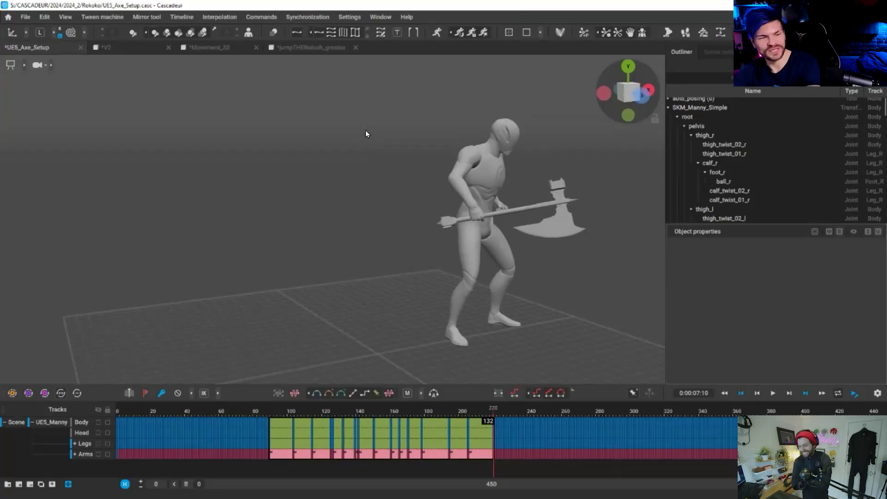
right_drag(381, 146, 384, 148)
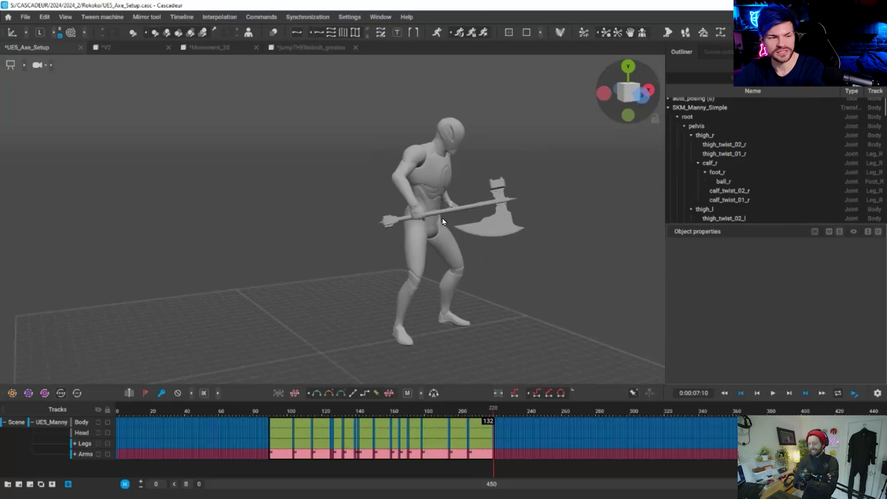
alt+drag(483, 226, 406, 240)
scroll(407, 240, up, 3)
right_drag(462, 207, 498, 94)
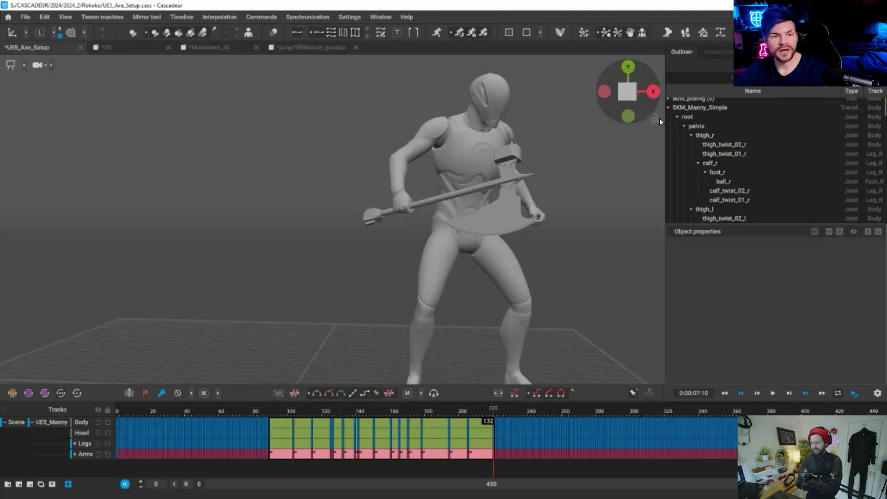
click(721, 33)
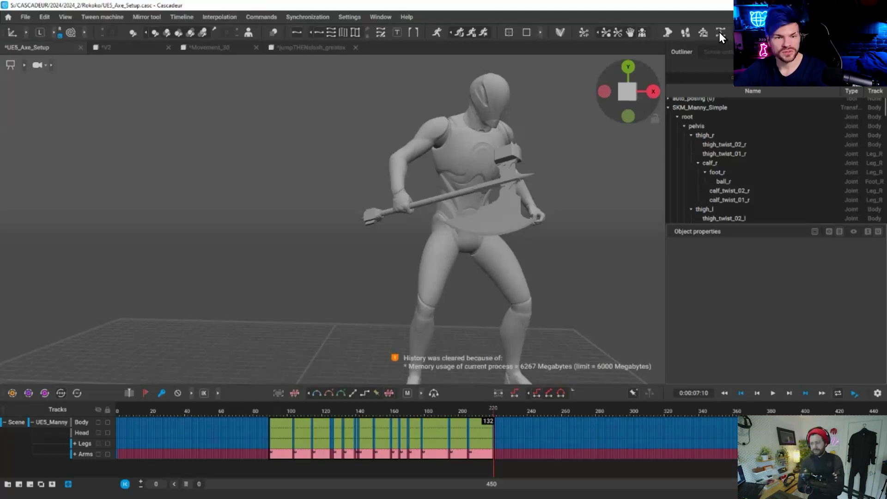
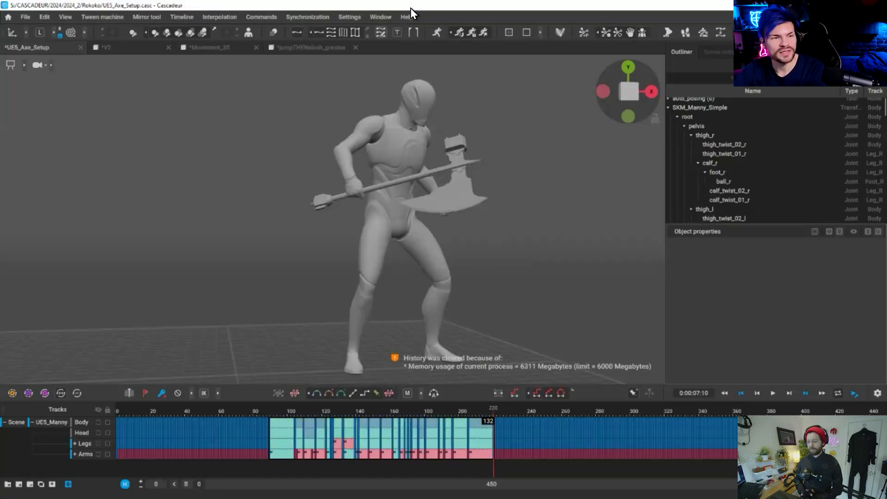
Set Max Ram Usage to 15000 in the application settings and close the settings window.
click(380, 17)
key(Left)
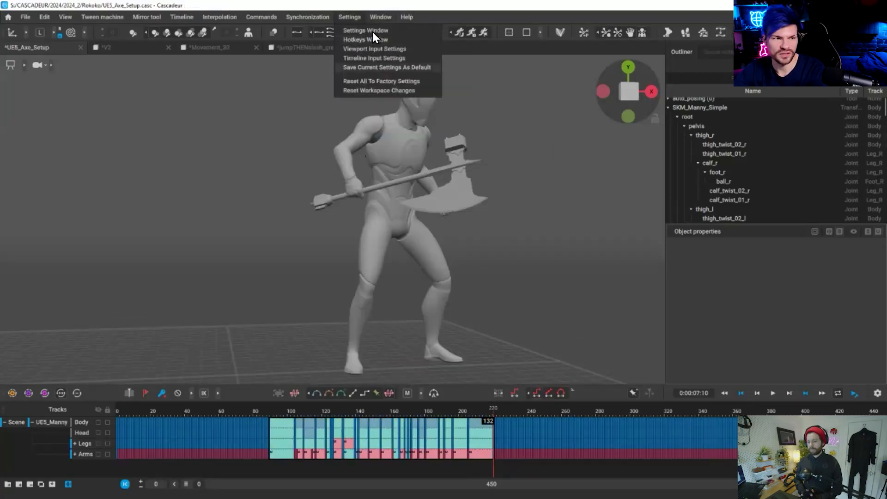
key(Return)
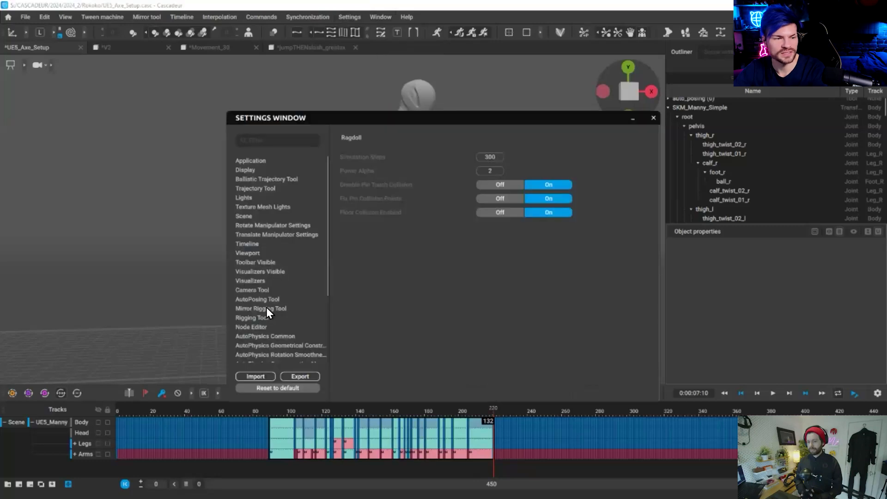
click(264, 161)
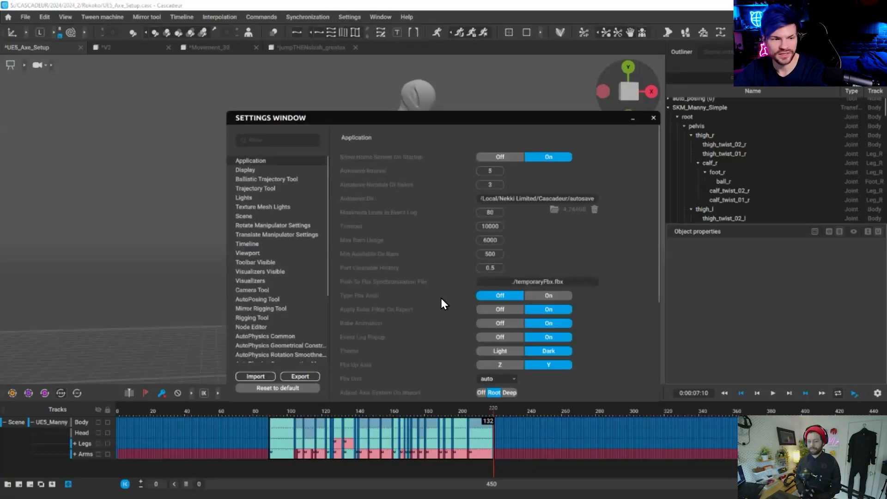
scroll(498, 199, down, 1)
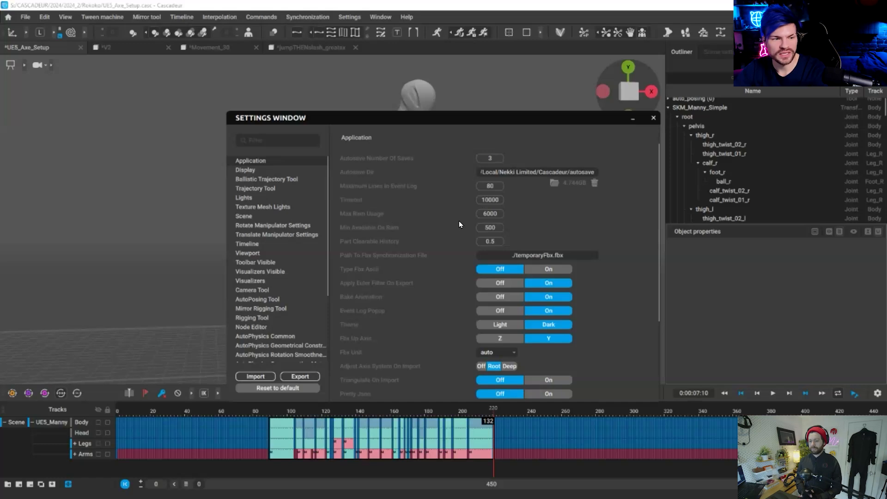
key(ctrl+a)
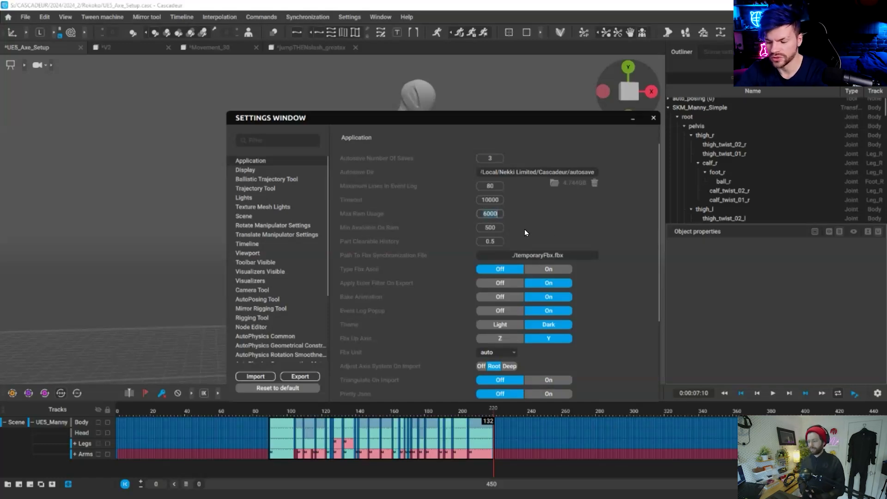
text(1)
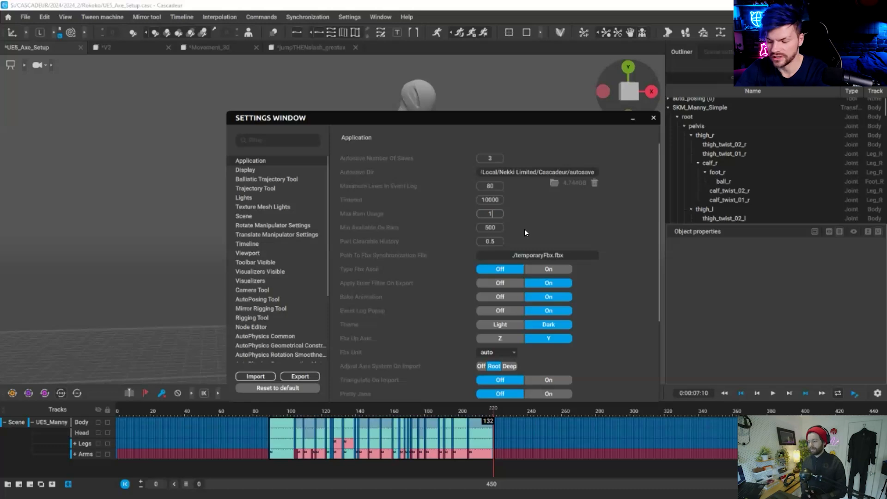
text(5000)
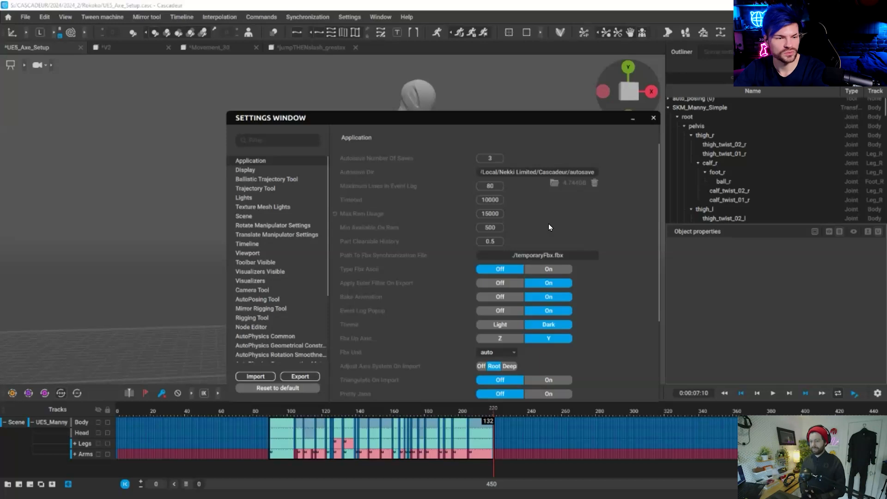
key(Escape)
Play back the unbaked axe animation, inspect the pose around frame 189, and go to the end of the selected range.
key(space)
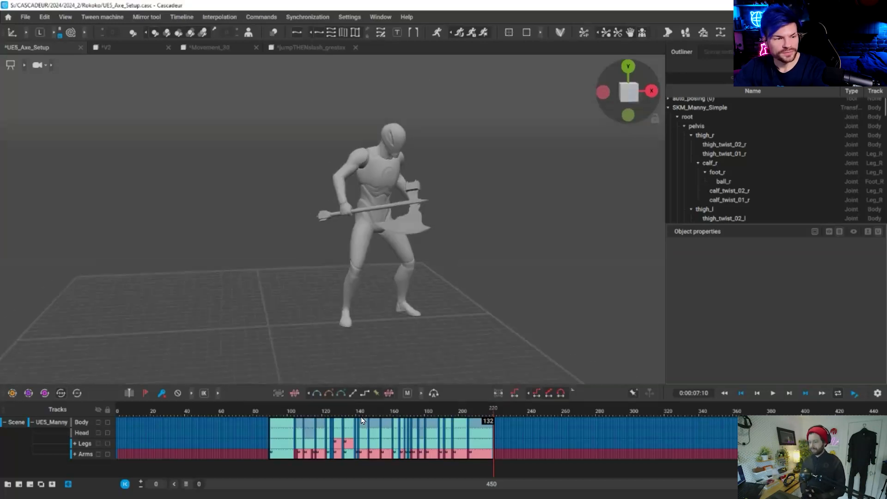
key(space)
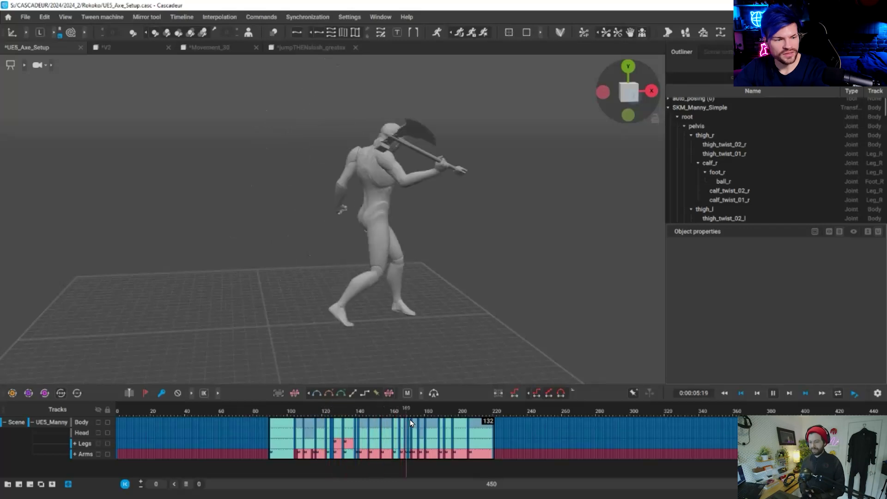
key(space)
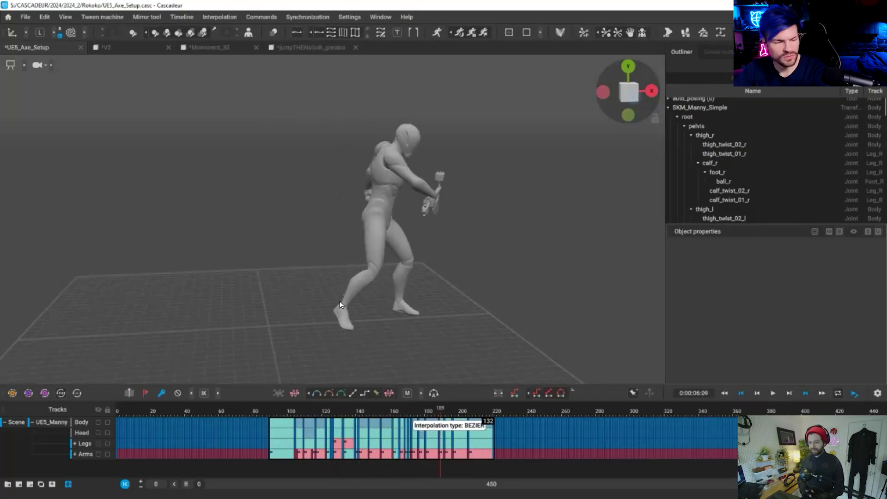
alt+drag(520, 384, 520, 383)
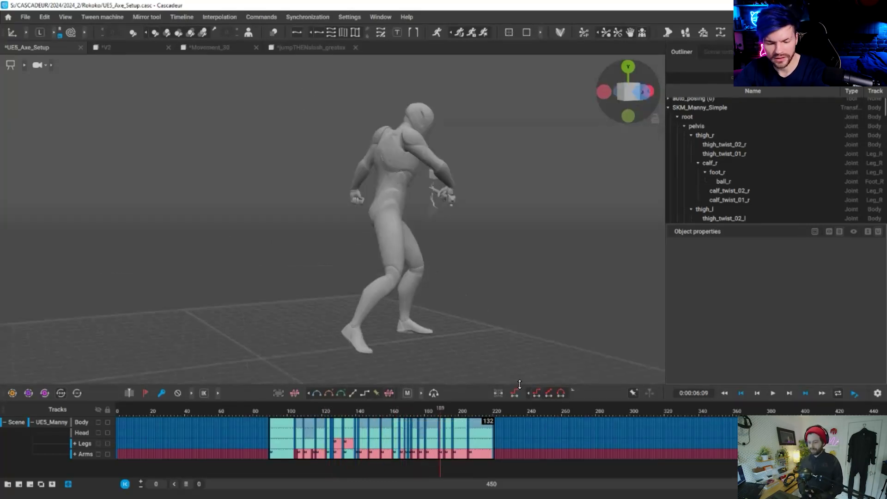
key(End)
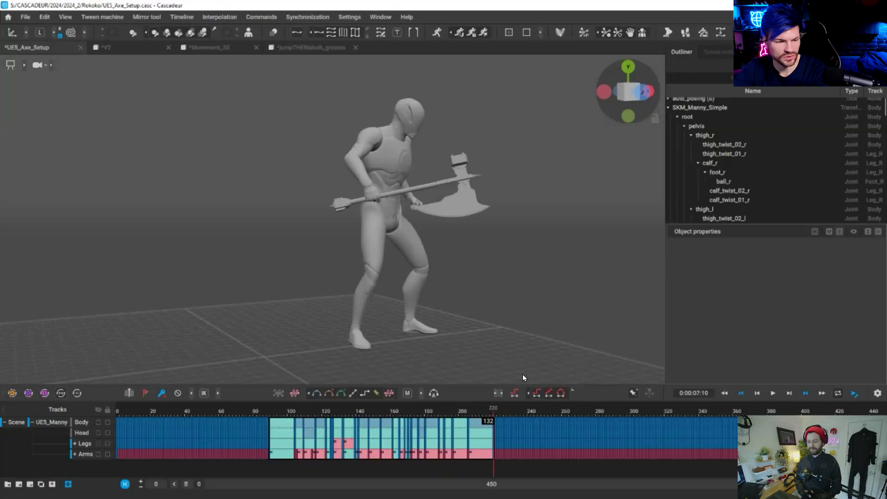
Undo the animation unbaking and bring up the Animation unbaking values in the scene settings.
key(ctrl+z)
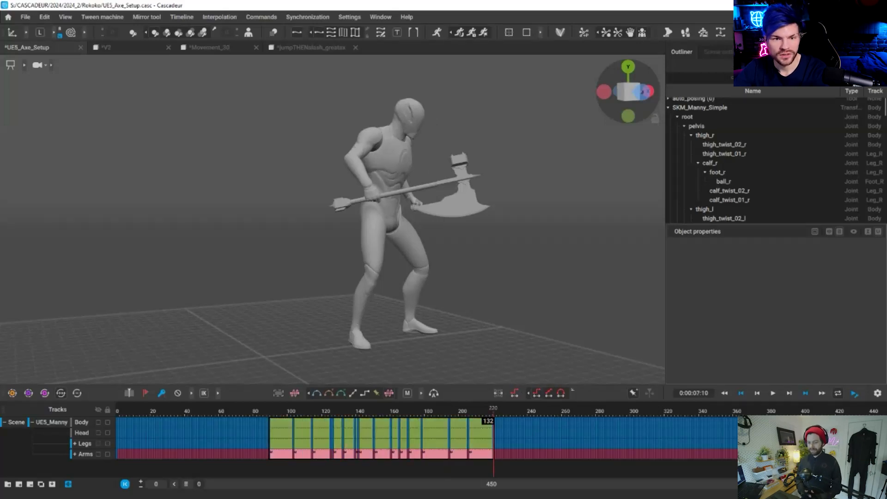
click(717, 51)
scroll(715, 76, down, 5)
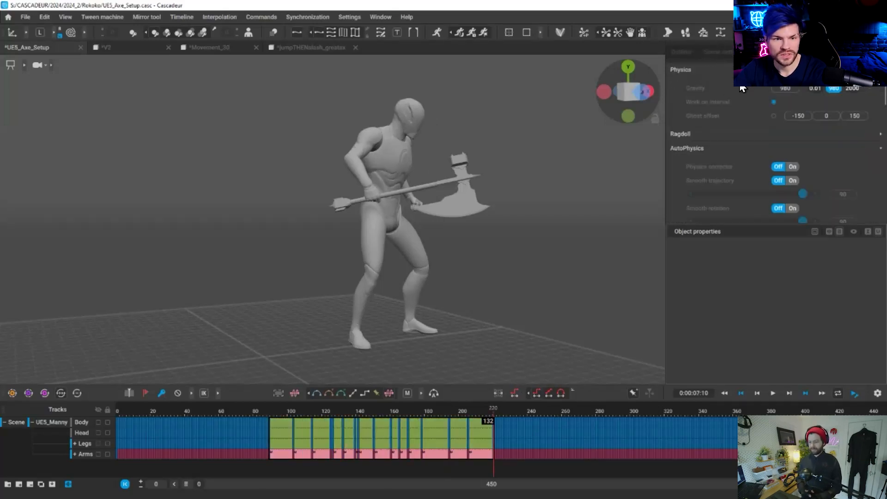
scroll(739, 139, up, 8)
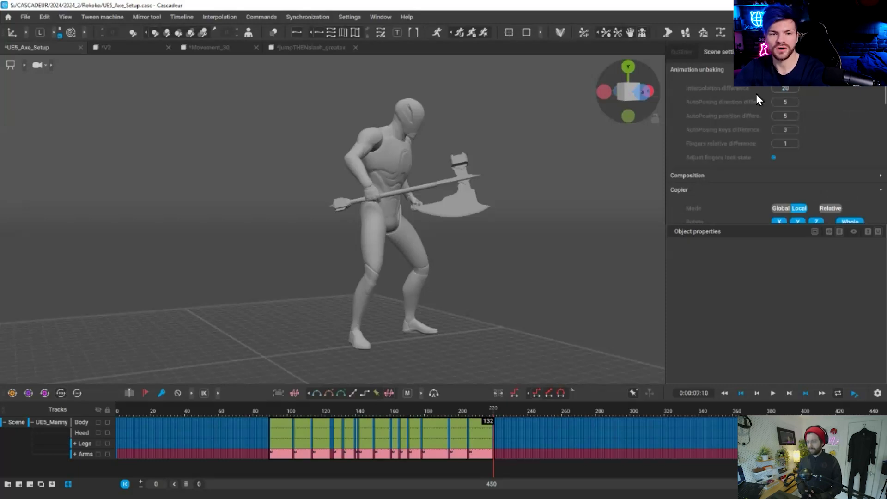
scroll(416, 185, up, 3)
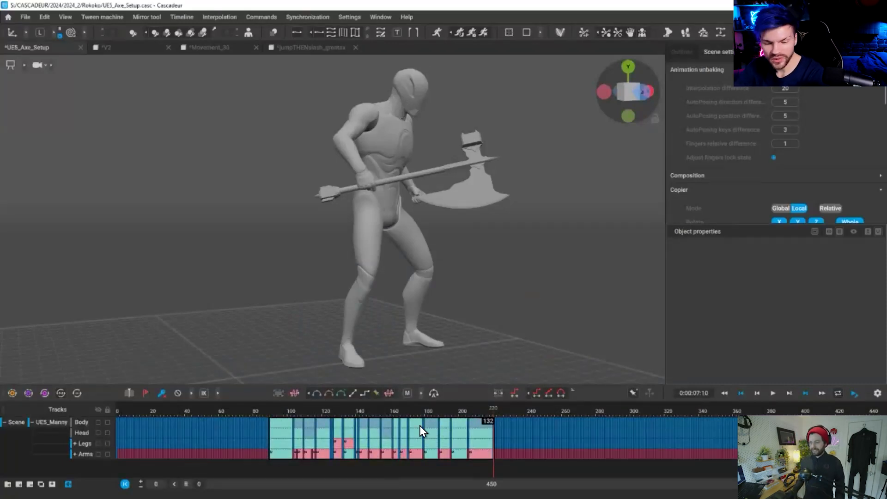
Fit the timeline to frames 89 to 220, play back the axe swing, and scrub to frame 143.
key(f)
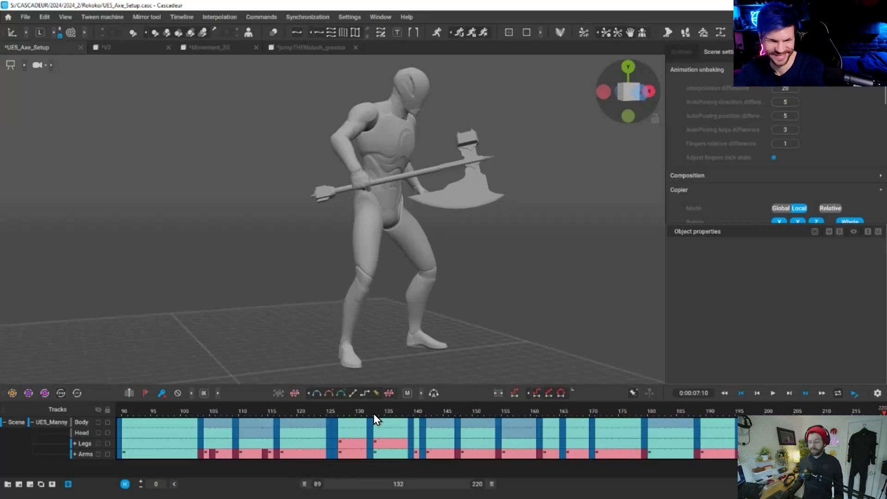
key(space)
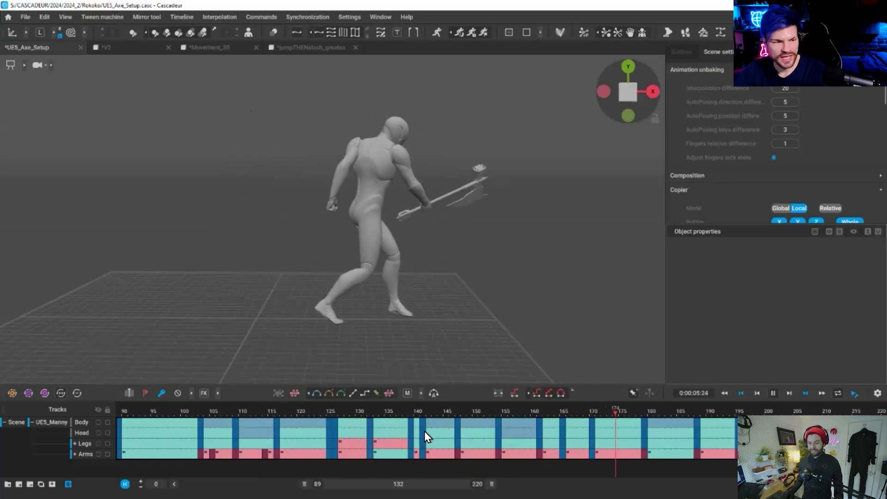
key(space)
right_drag(546, 273, 468, 179)
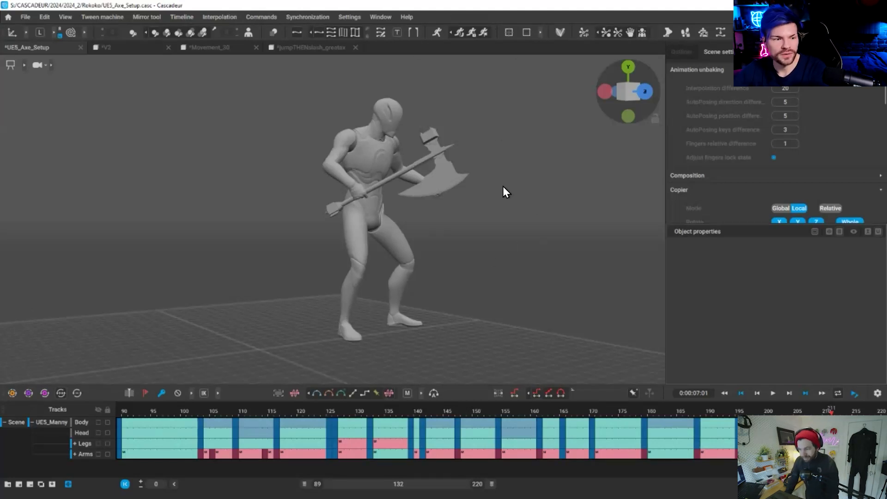
right_drag(506, 182, 323, 411)
drag(323, 411, 431, 395)
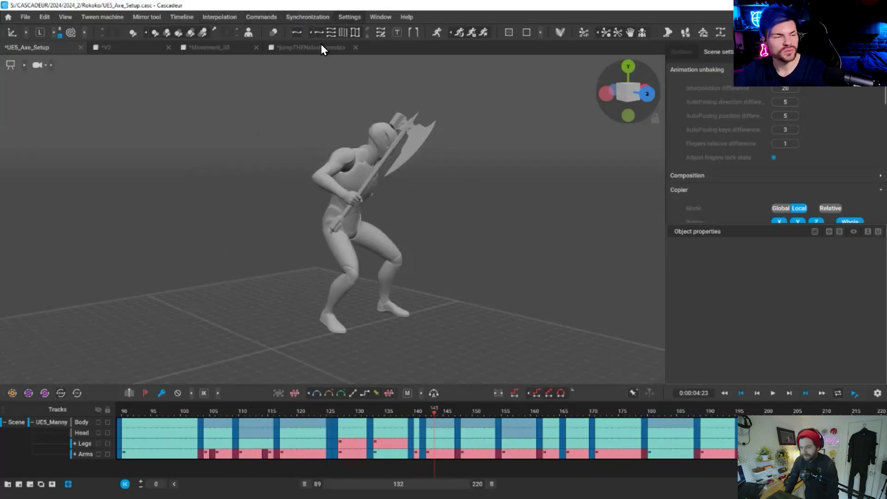
Add a cube to the scene at frame 143.
click(261, 17)
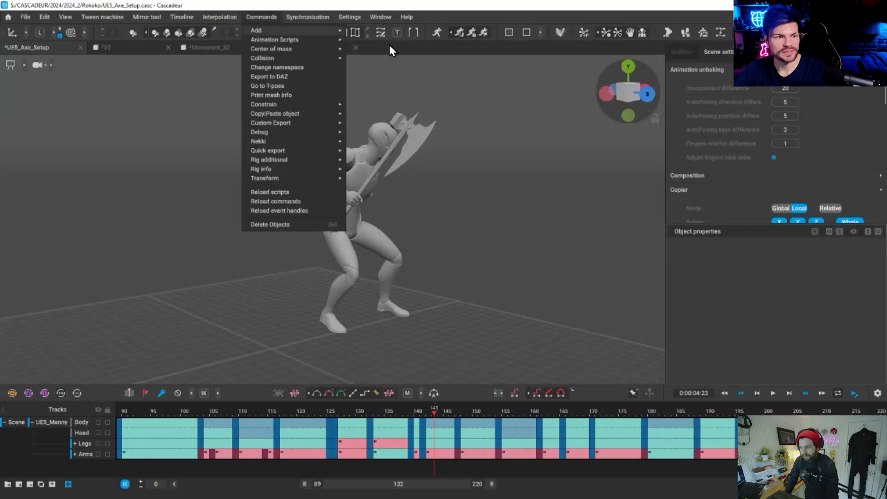
mouse_move(323, 30)
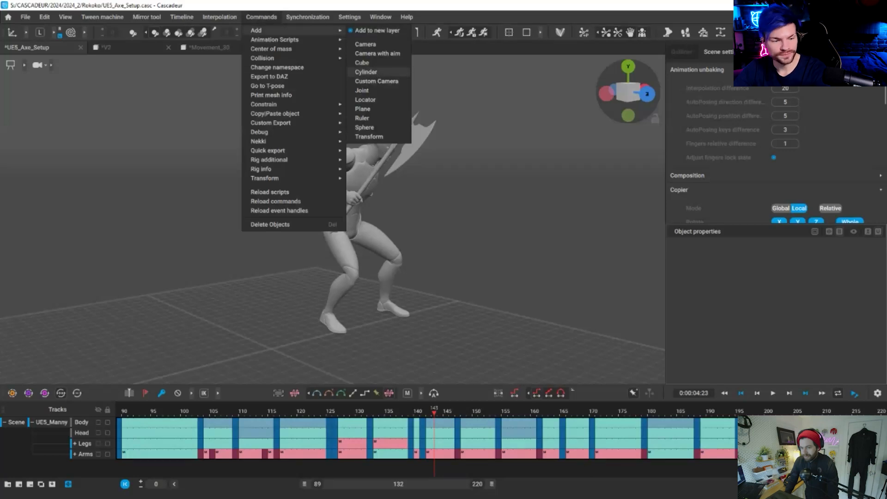
key(Return)
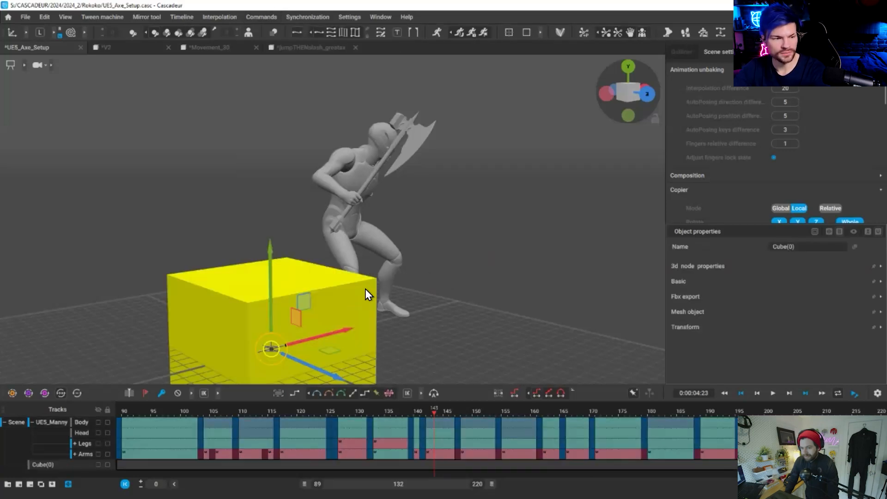
scroll(466, 254, down, 5)
right_drag(466, 254, 220, 303)
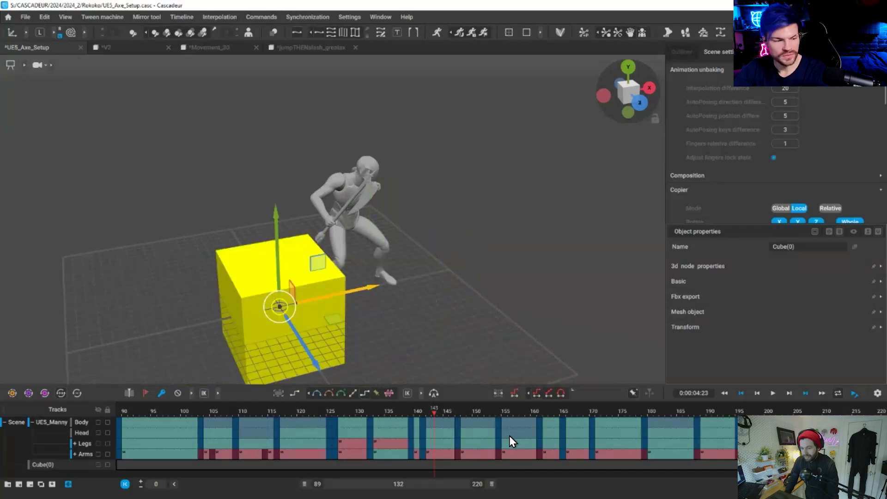
Move the cube along the X axis in line with the character and raise it until its base rests on the floor.
click(363, 283)
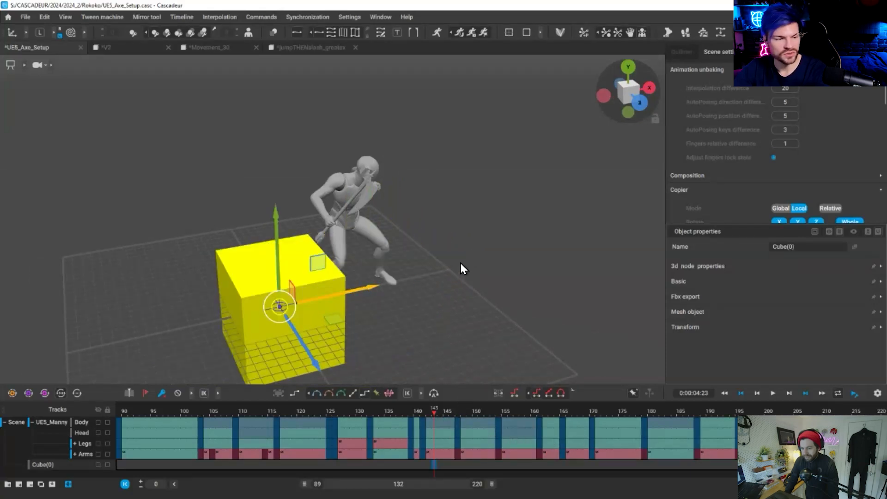
key(f)
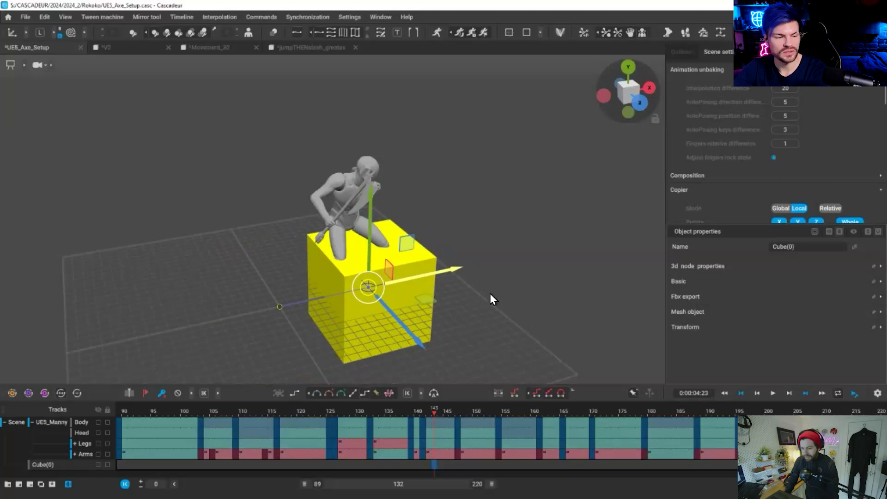
alt+drag(245, 376, 314, 365)
alt+middle_drag(314, 365, 310, 320)
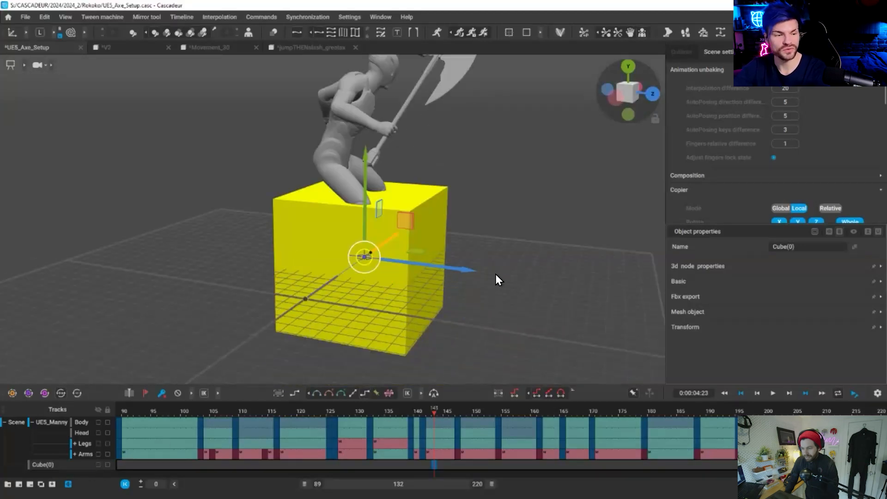
alt+drag(430, 284, 469, 292)
alt+drag(162, 280, 196, 279)
click(196, 280)
drag(264, 142, 264, 113)
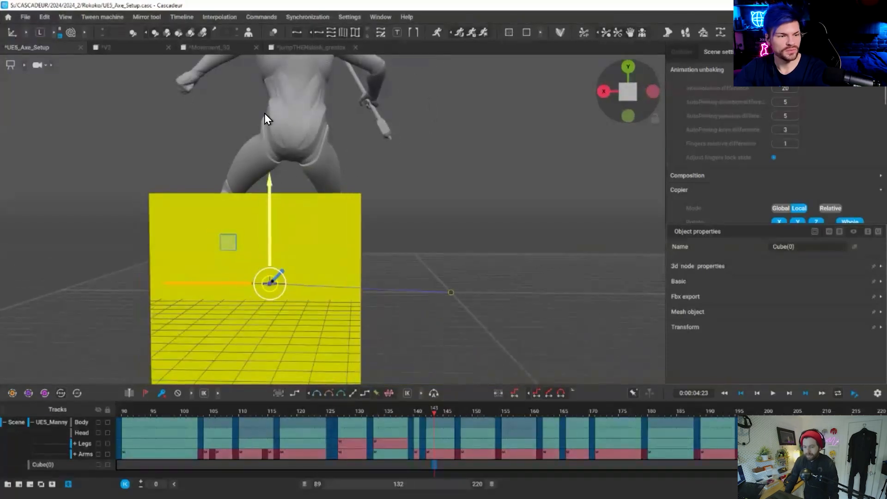
alt+drag(517, 275, 522, 362)
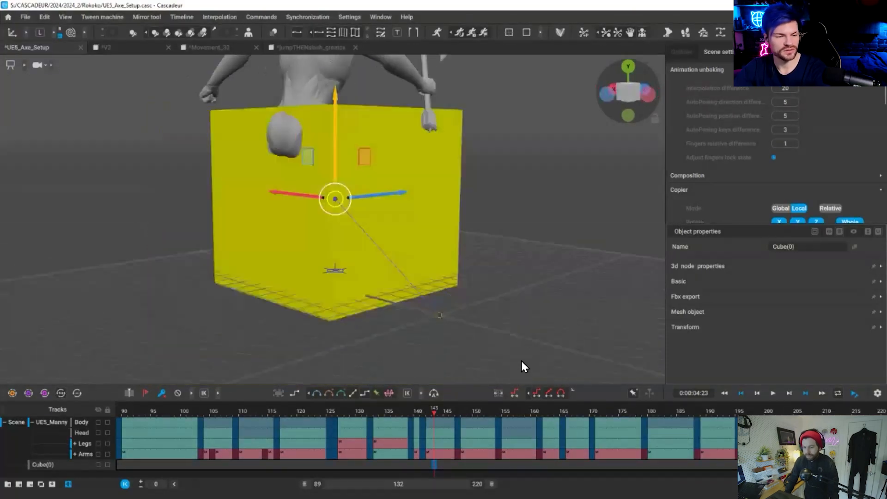
alt+middle_drag(521, 361, 508, 416)
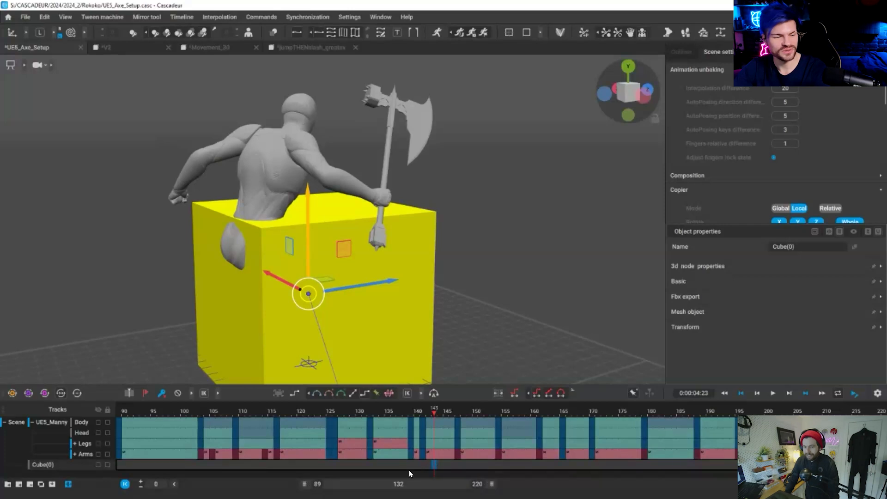
Copy the cube's key from frame 143 to frame 89 and play back the animation.
click(130, 465)
mouse_move(428, 409)
mouse_down()
mouse_move(268, 413)
mouse_move(435, 415)
mouse_up()
click(433, 465)
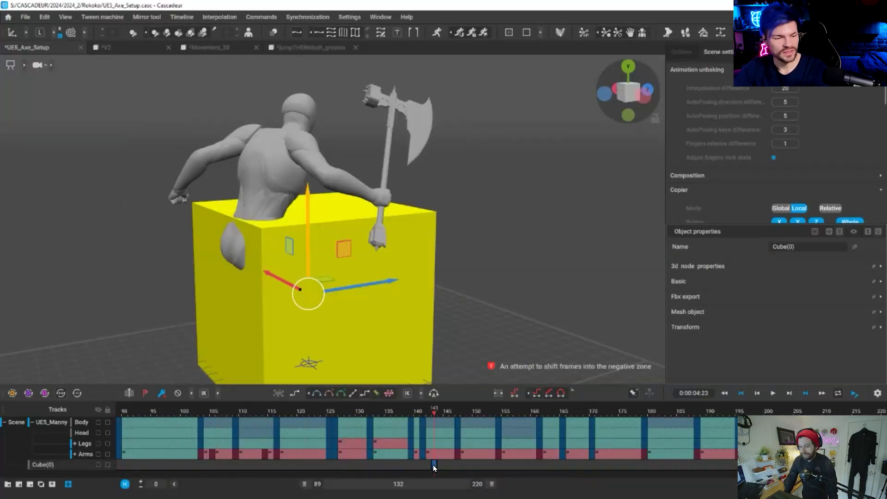
click(122, 467)
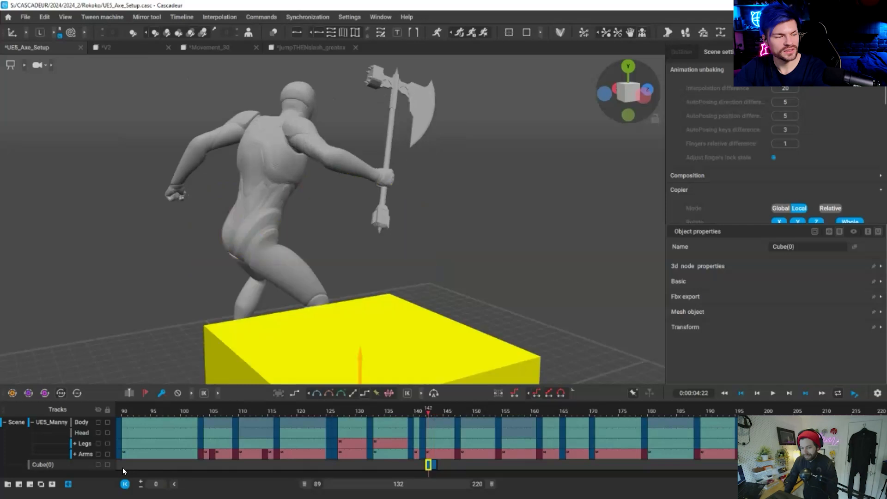
key(ctrl+v)
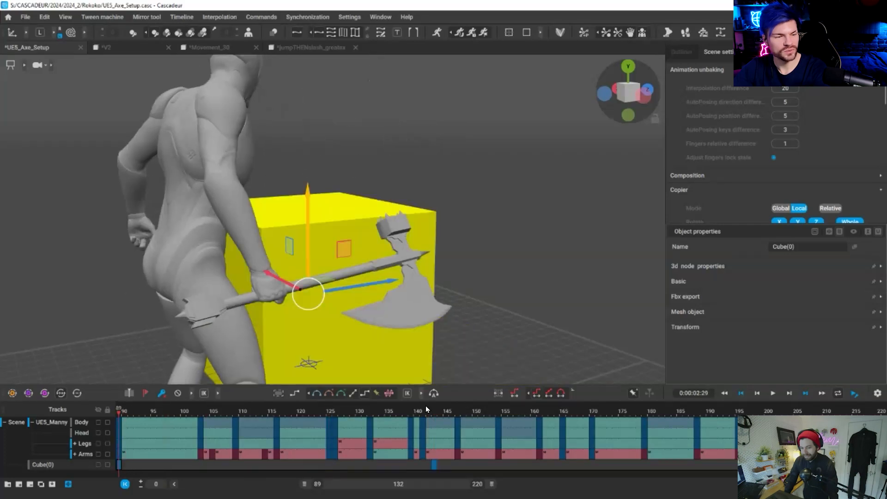
key(space)
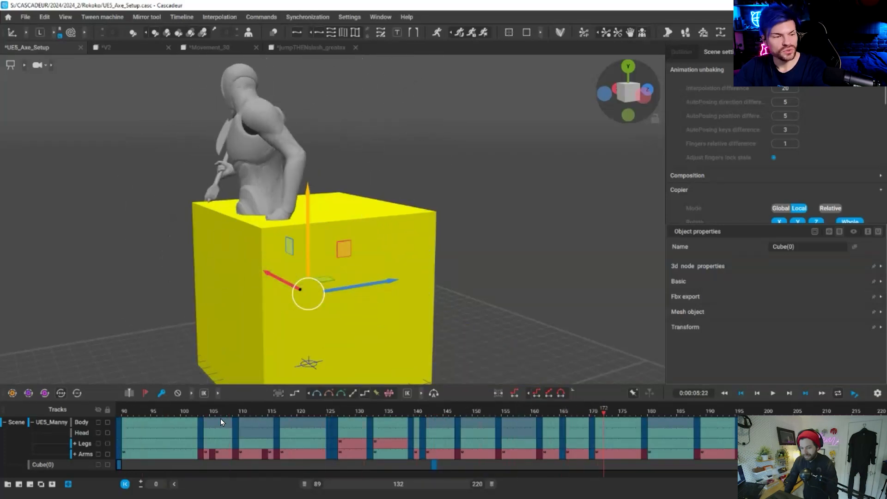
Go to frame 122 and add a box collision to the selected cube.
click(310, 415)
alt+drag(353, 256, 372, 155)
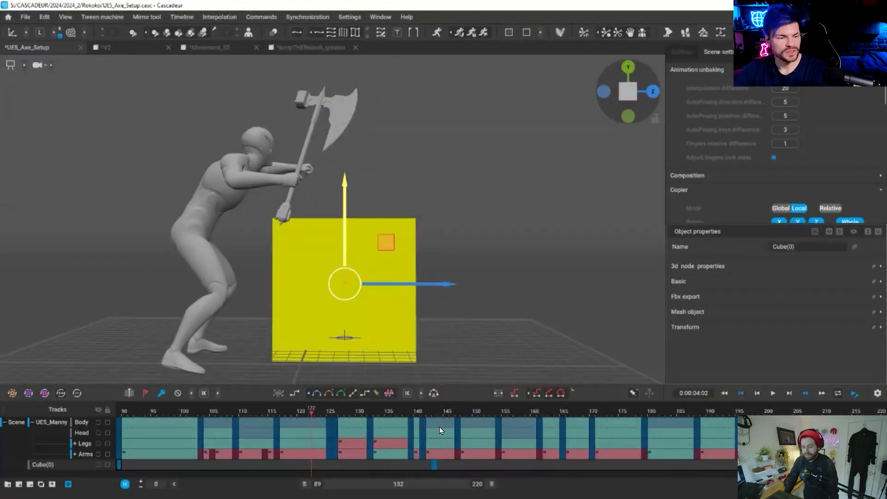
click(260, 18)
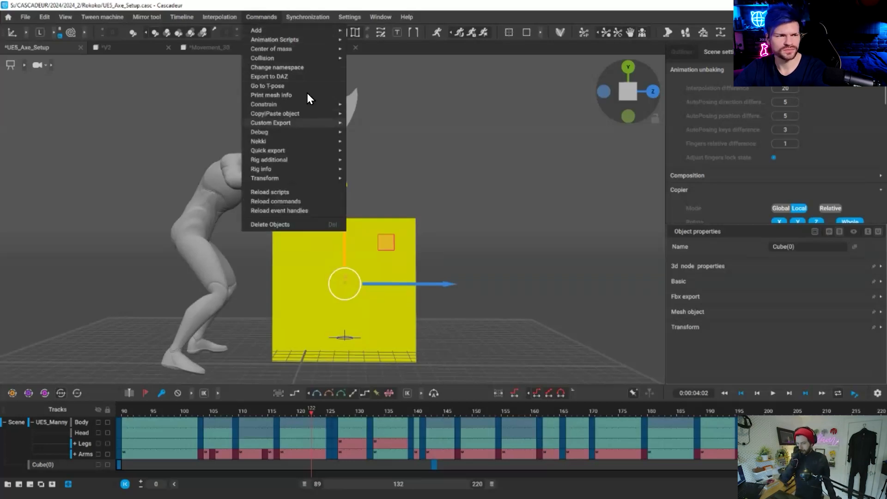
mouse_move(307, 115)
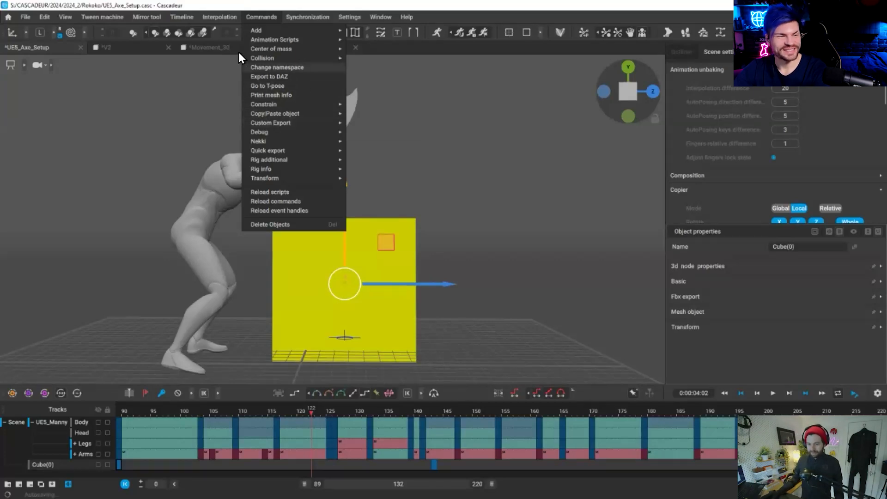
mouse_move(275, 59)
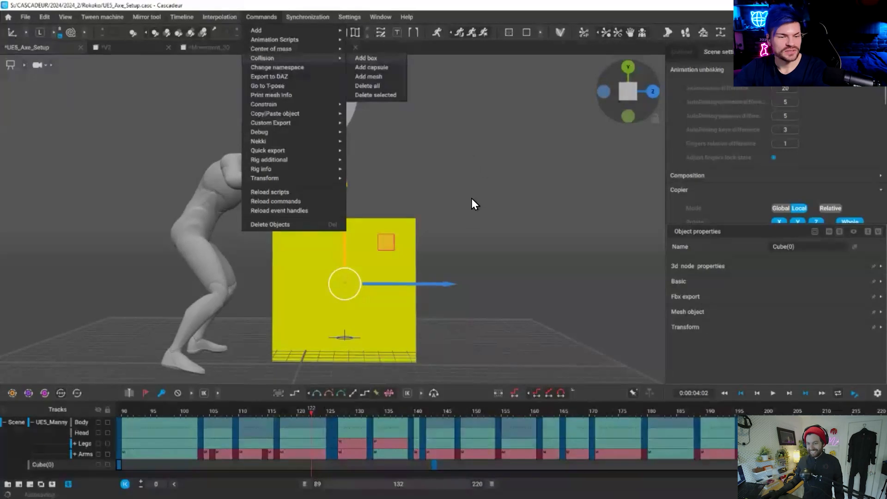
click(366, 58)
right_drag(254, 308, 401, 101)
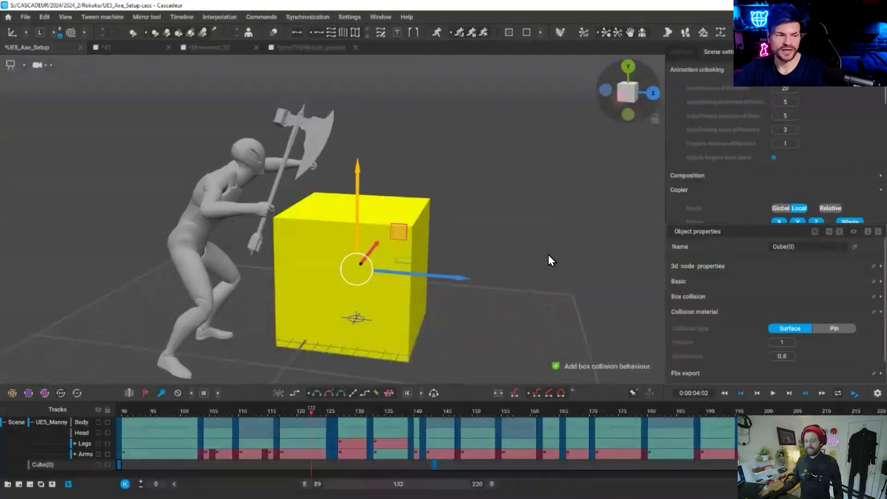
right_drag(548, 256, 524, 261)
right_drag(318, 428, 315, 415)
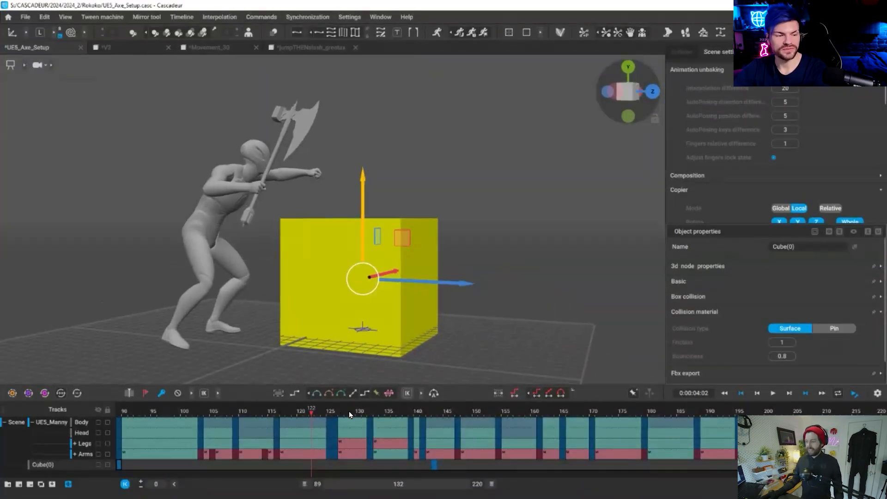
Scrub back through the jump to frame 109, examining the character's position relative to the cube.
drag(439, 410, 406, 408)
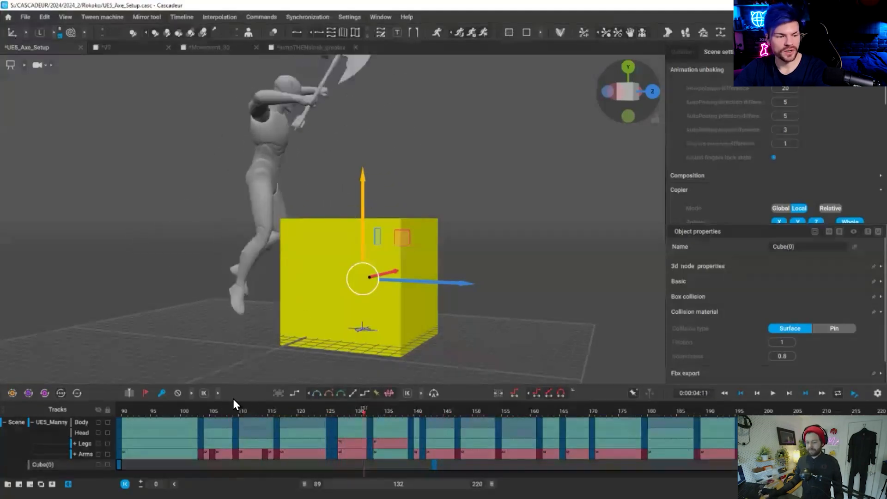
key(Down)
key(Down)
key(Down)
key(Down)
key(Down)
key(Down)
alt+drag(389, 266, 442, 274)
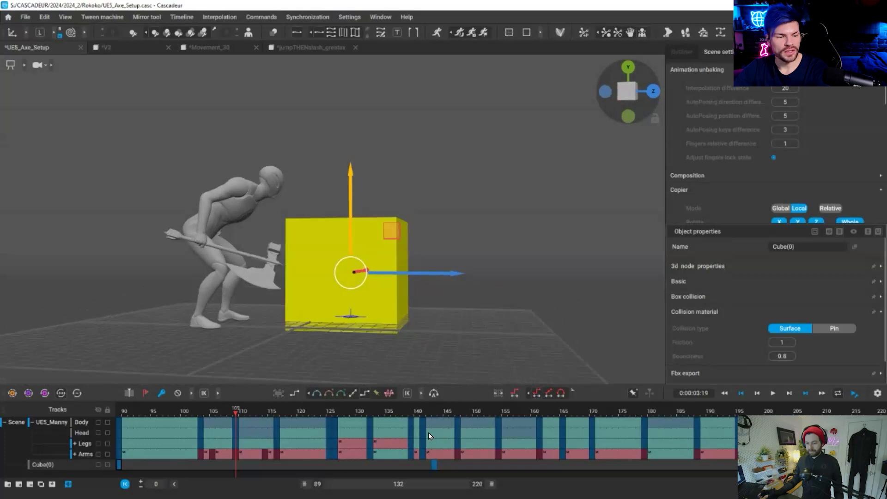
Move the cube along the Z axis at frame 143, well clear in front of the character.
key(Up)
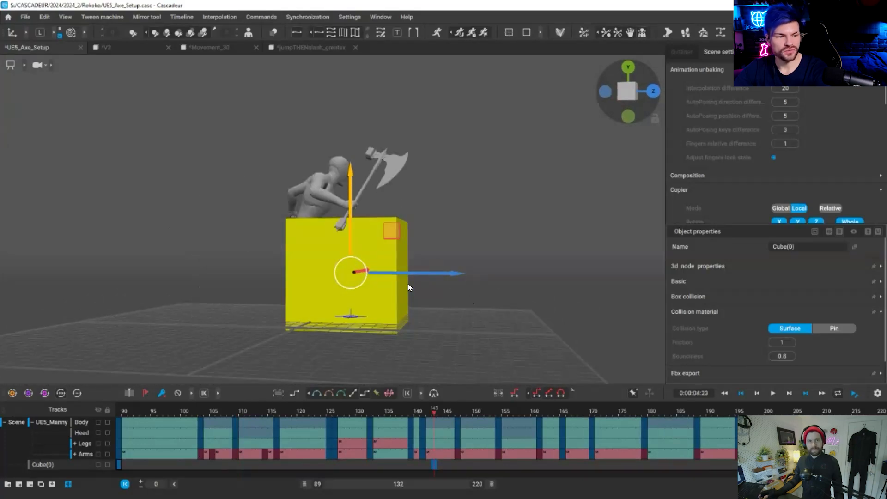
drag(416, 274, 665, 276)
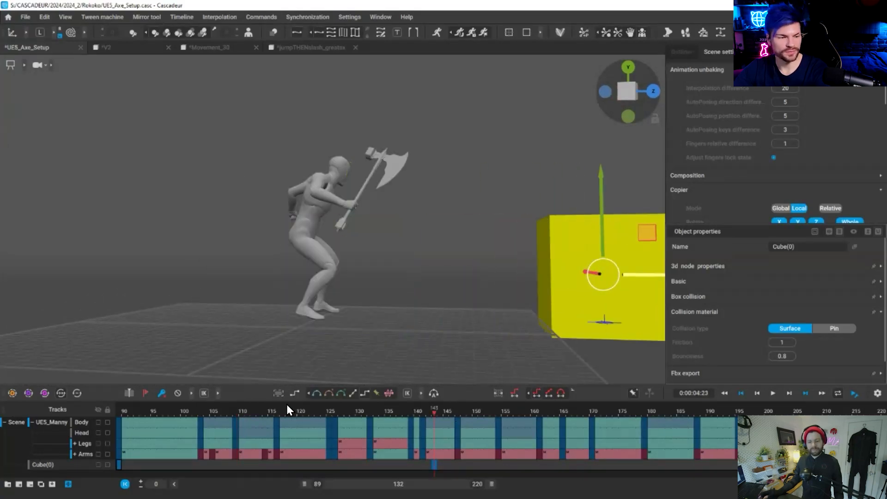
drag(430, 409, 353, 409)
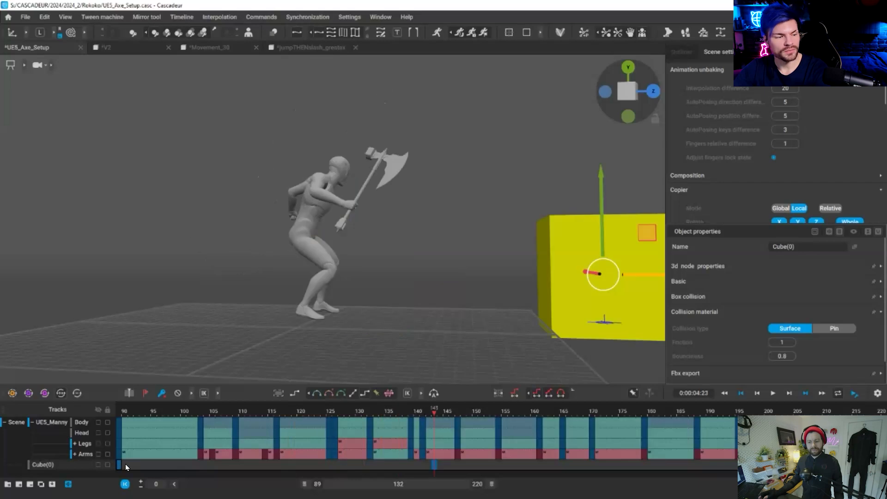
Paste the cube's moved frame 143 key onto frame 89 and scrub to frame 121 to check its placement.
click(119, 465)
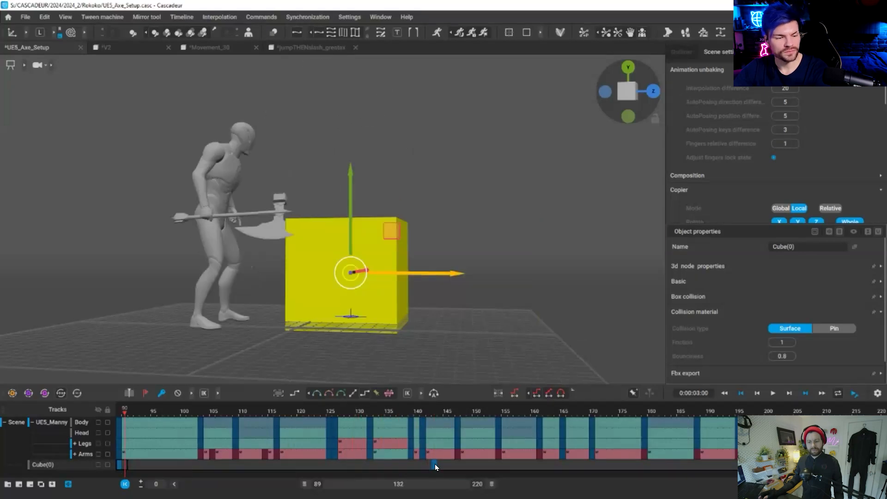
click(433, 465)
drag(155, 411, 118, 413)
key(ctrl+v)
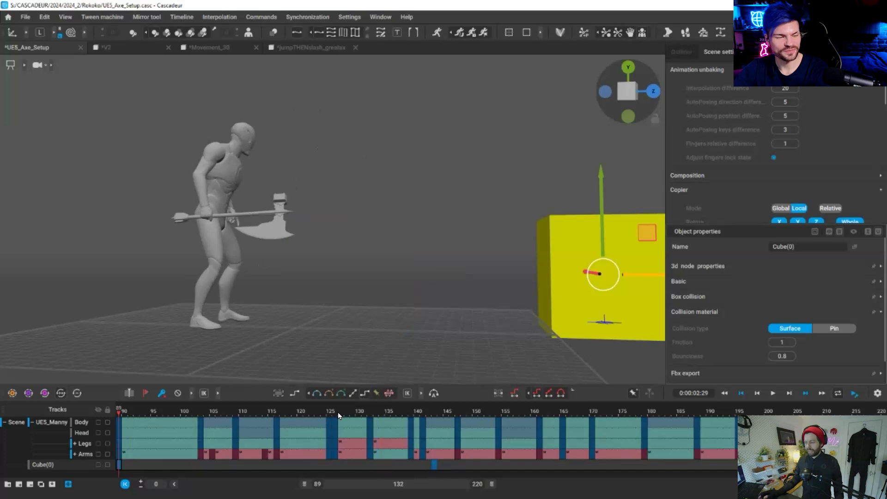
click(434, 465)
drag(407, 414, 306, 412)
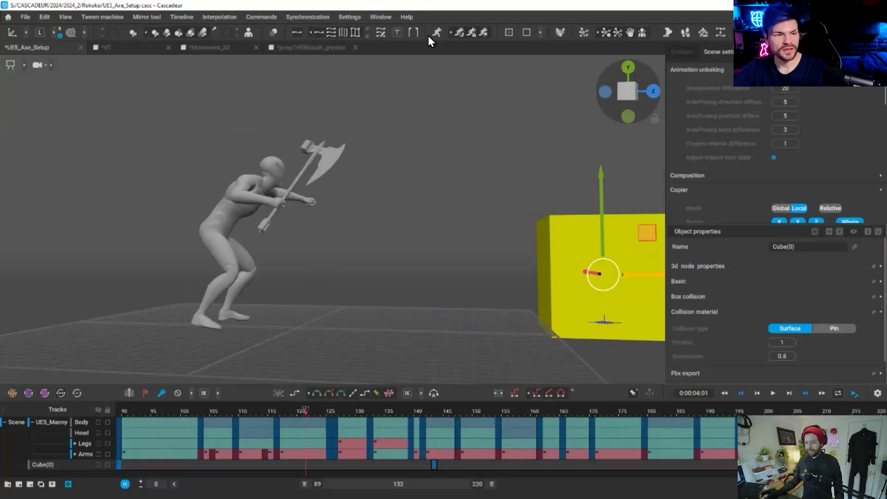
Turn on the Physics Assistant to preview the physics-corrected version of the axe jump.
click(433, 34)
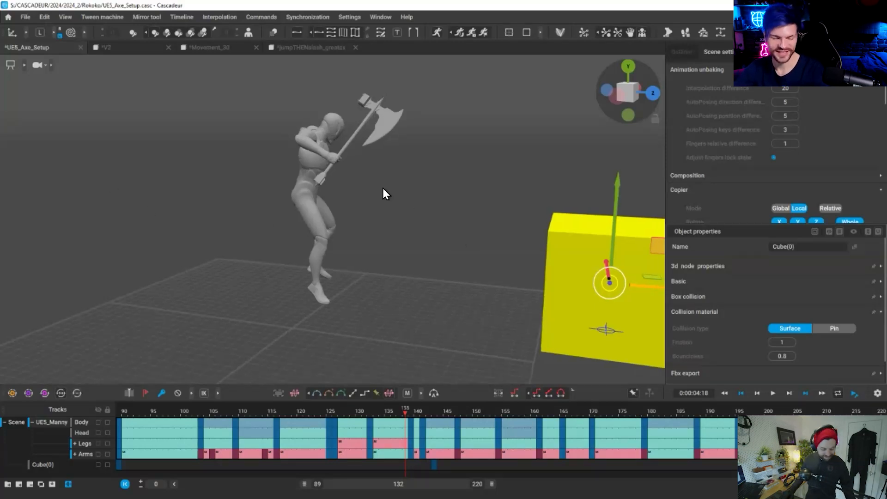
scroll(419, 170, down, 2)
click(436, 31)
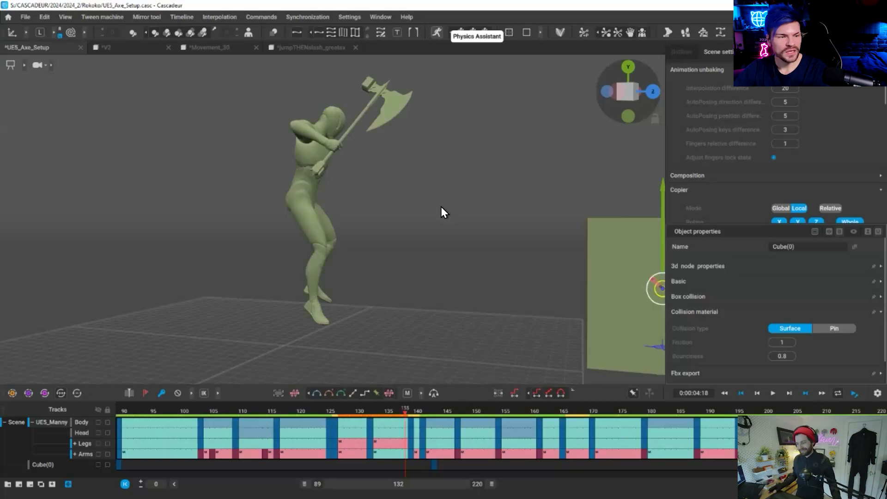
click(358, 424)
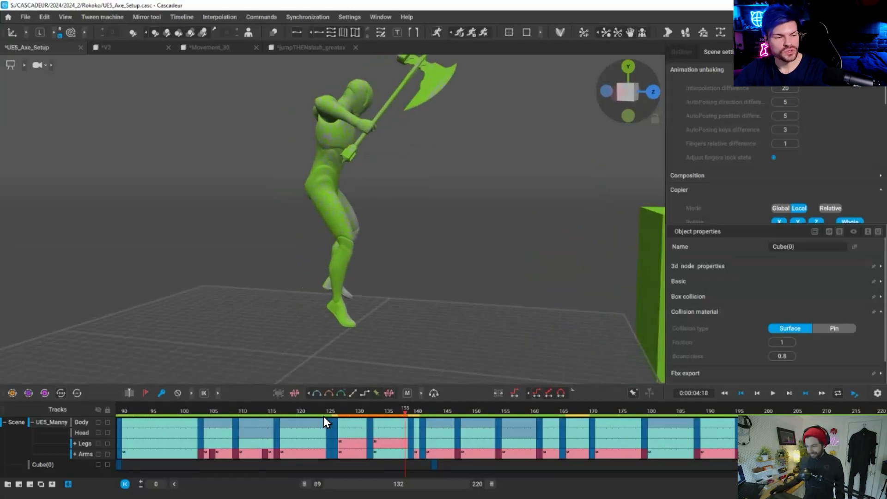
Step back from frame 138 to frame 122, comparing the green physics preview with the original poses.
scroll(461, 93, up, 3)
key(Left)
key(Left)
key(Left)
key(Left)
key(Left)
key(Left)
key(Left)
key(Left)
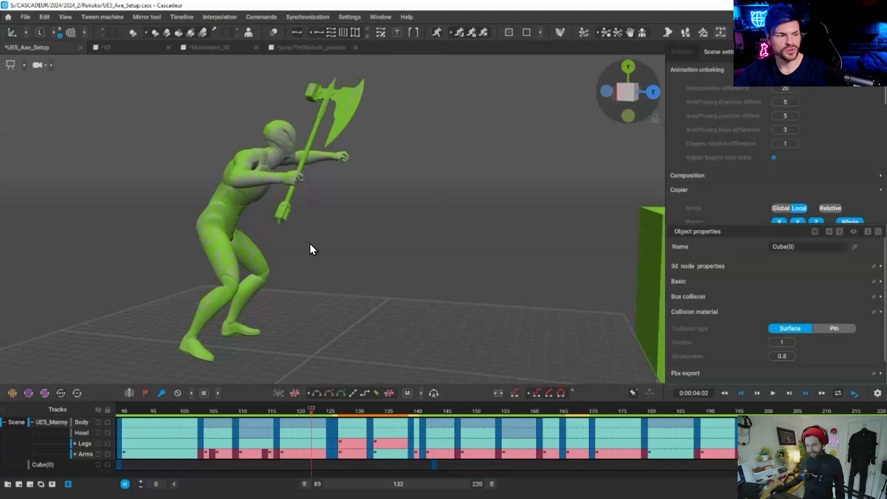
Show the rig's point controllers and inspect the legs at frame 126.
scroll(330, 137, up, 2)
alt+middle_drag(333, 342, 335, 273)
key(o)
alt+drag(352, 395, 335, 416)
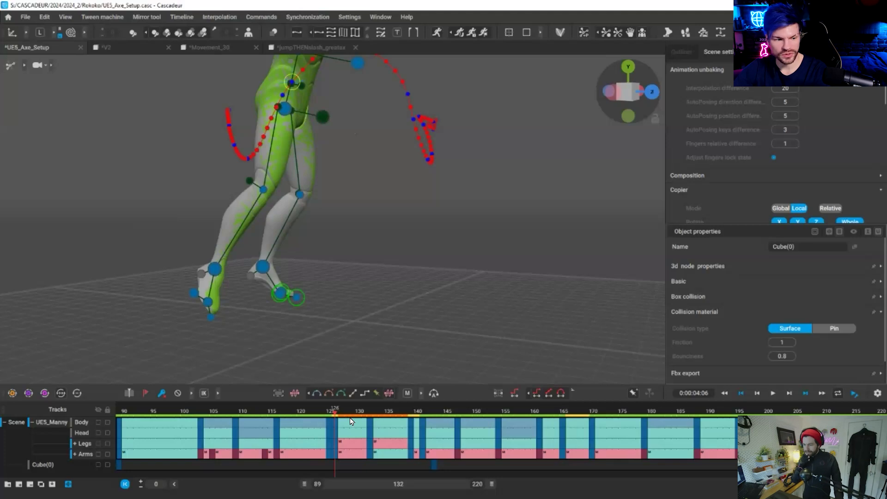
Step forward from frame 126 to frame 138, examining how the physics preview changes the legs and feet during the jump.
key(Right)
key(Right)
key(Right)
key(Right)
key(Right)
key(Right)
key(Right)
key(Right)
key(Right)
key(Right)
key(Right)
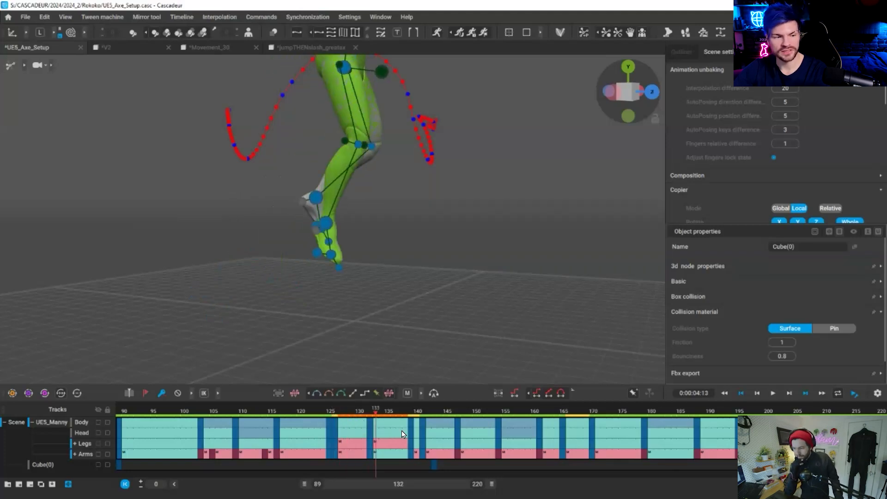
key(Right)
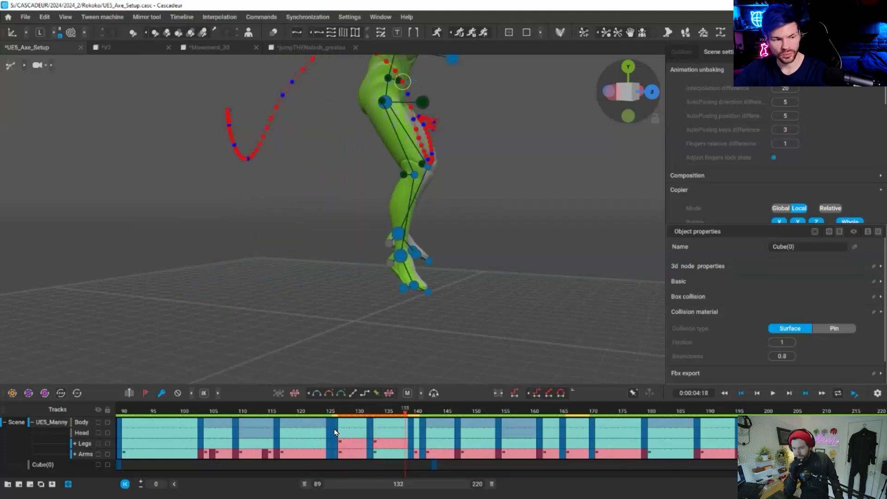
Step through frames 135 to 144, comparing the physics preview with the original legs and feet around the landing.
key(Left)
key(Right)
key(Right)
key(Right)
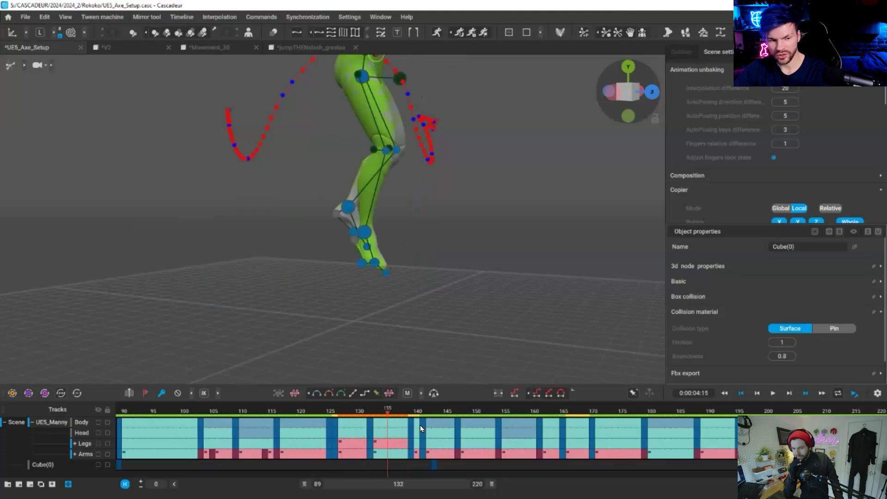
key(Right)
key(Right)
key(Right)
key(Right)
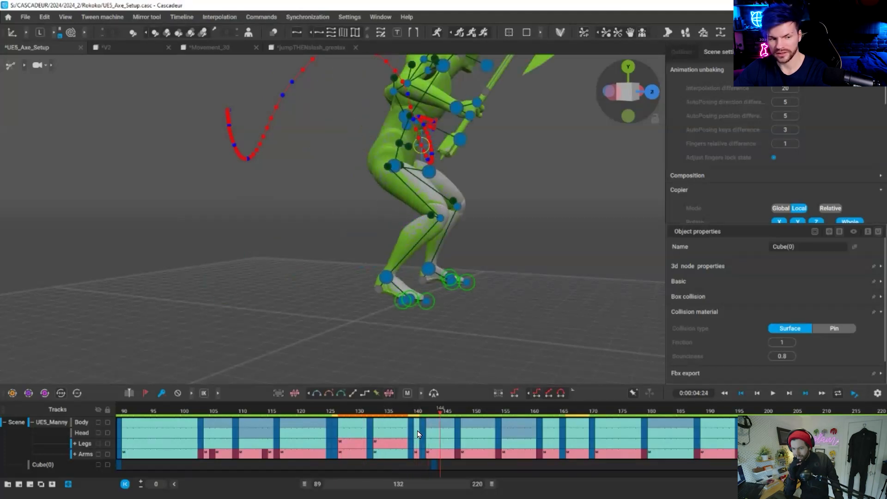
click(410, 414)
key(Right)
key(Right)
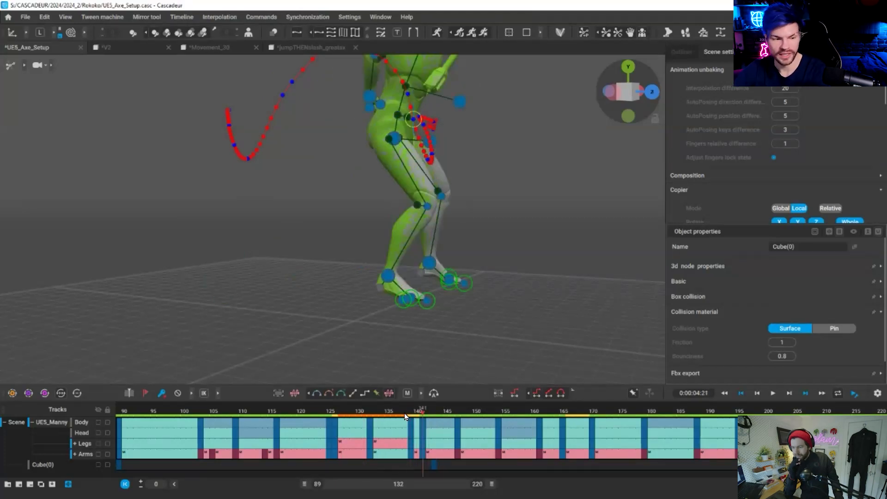
Step back and forth between frames 126 and 137, examining how the physics preview shifts the airborne legs and feet.
click(347, 416)
key(Left)
key(Left)
key(Right)
key(Right)
key(Right)
key(Right)
key(Right)
key(Right)
key(Right)
key(Right)
key(Right)
key(Right)
key(Left)
key(Left)
key(Left)
key(Left)
key(Left)
key(Left)
key(Left)
key(Left)
key(Right)
key(Right)
key(Right)
key(Right)
key(Right)
key(Right)
key(Right)
key(Right)
key(Right)
key(Left)
key(Left)
key(Left)
key(Left)
key(Left)
key(Right)
key(Right)
key(Right)
key(Right)
scroll(393, 252, up, 1)
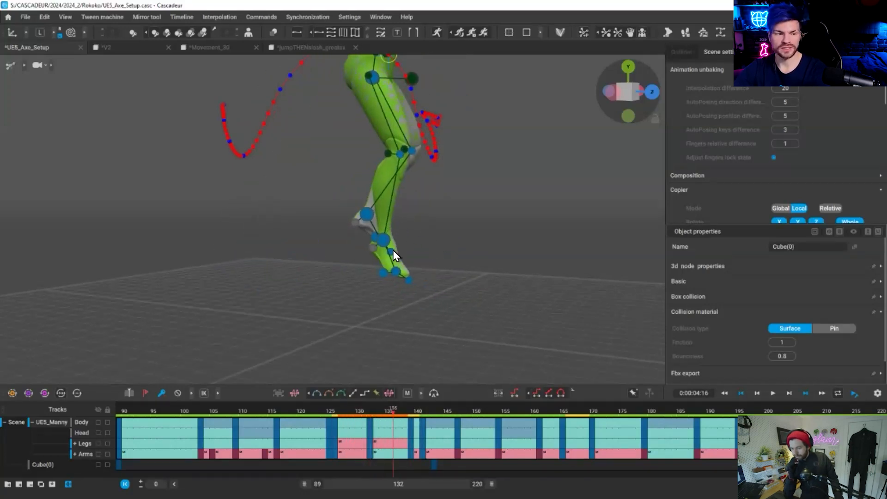
scroll(422, 298, down, 2)
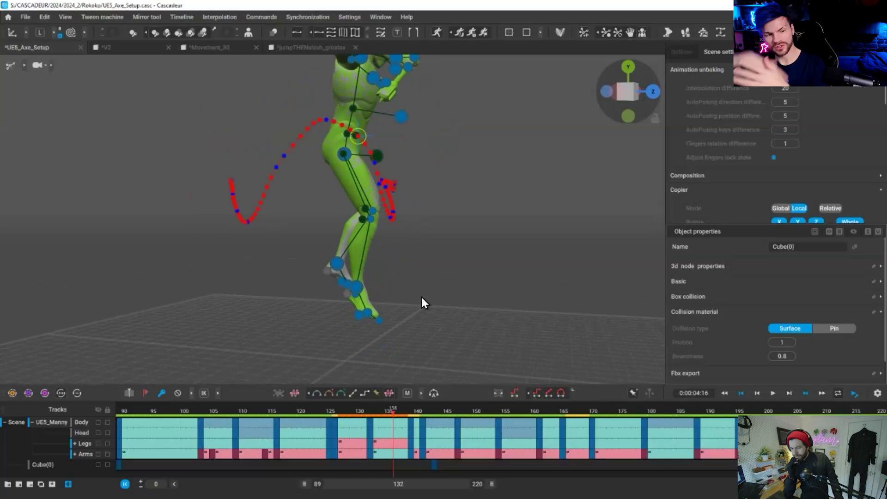
Inspect the landing legs and foot contacts up close at frames 139 to 141.
click(424, 415)
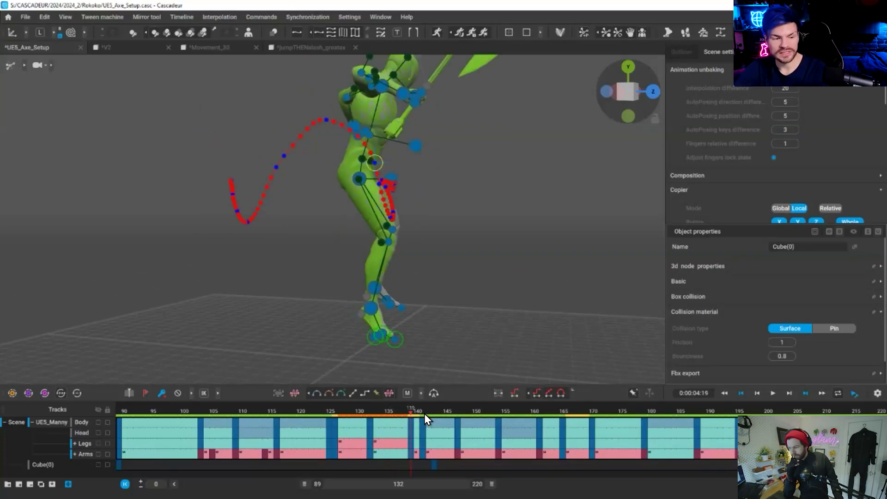
key(Left)
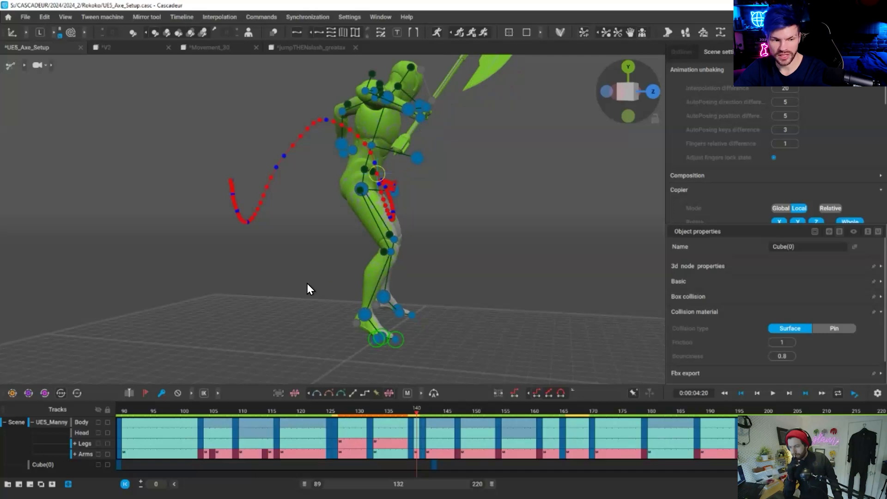
key(Left)
scroll(330, 321, up, 2)
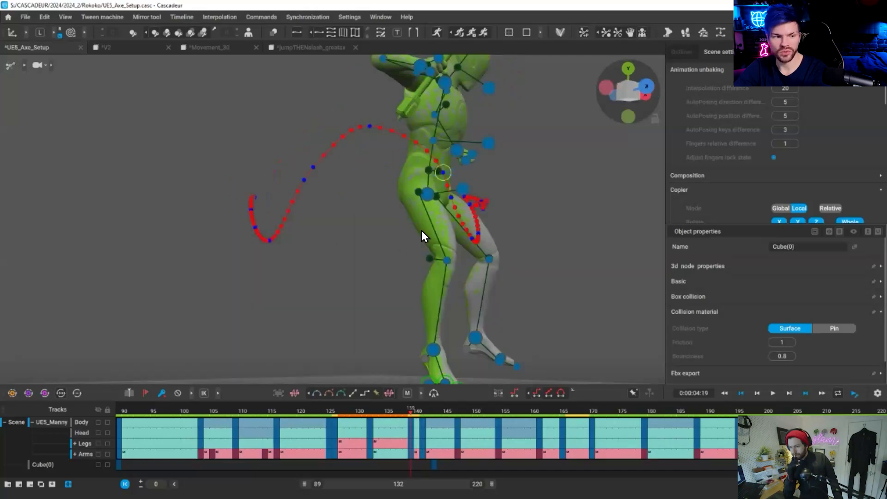
alt+drag(422, 231, 385, 313)
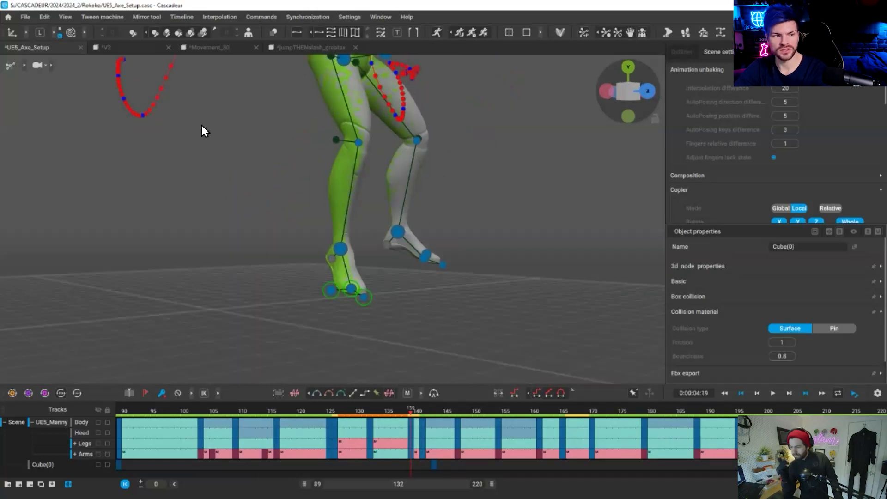
middle_drag(393, 195, 277, 219)
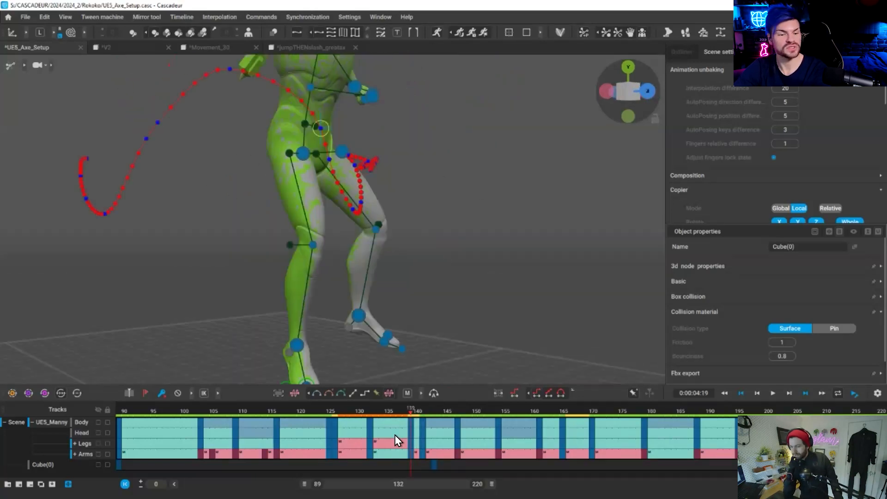
Return to frame 134 and review the Copier, Physics and AutoPhysics options in the scene settings.
mouse_move(382, 410)
mouse_down()
mouse_move(318, 417)
mouse_move(361, 409)
mouse_move(329, 410)
mouse_move(406, 418)
mouse_move(370, 418)
mouse_up()
key(Right)
key(Right)
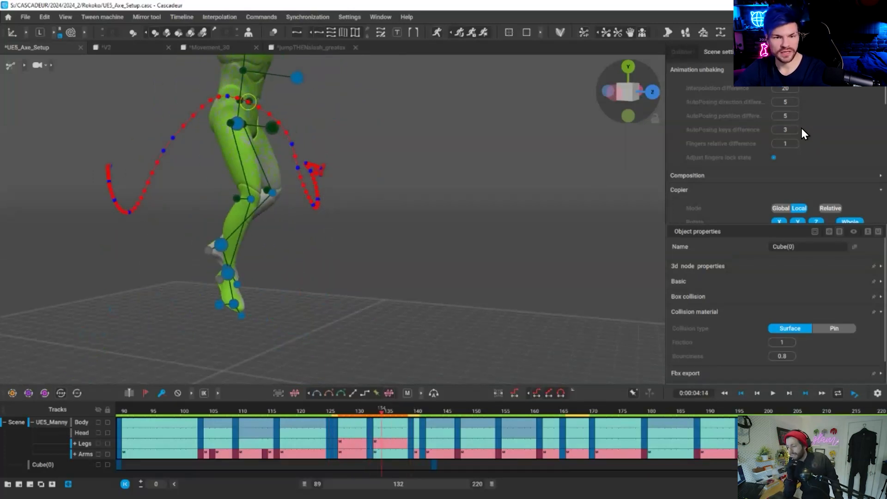
scroll(802, 132, down, 2)
scroll(758, 159, down, 1)
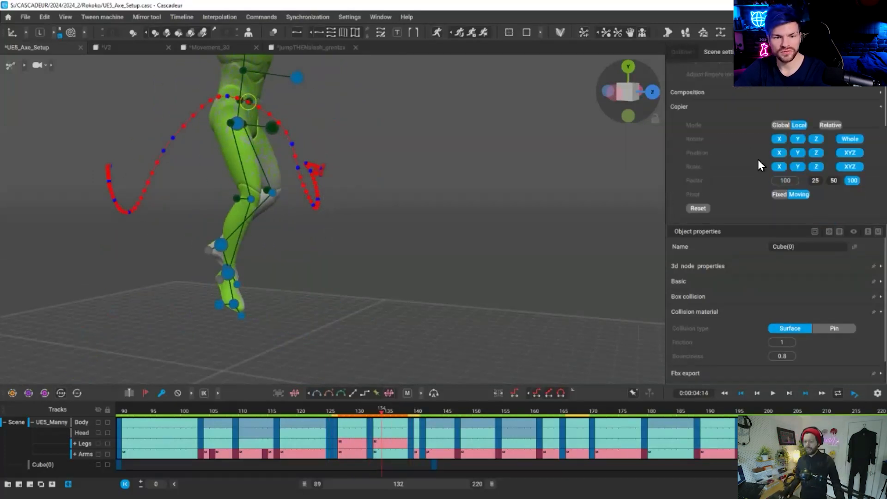
scroll(792, 162, down, 3)
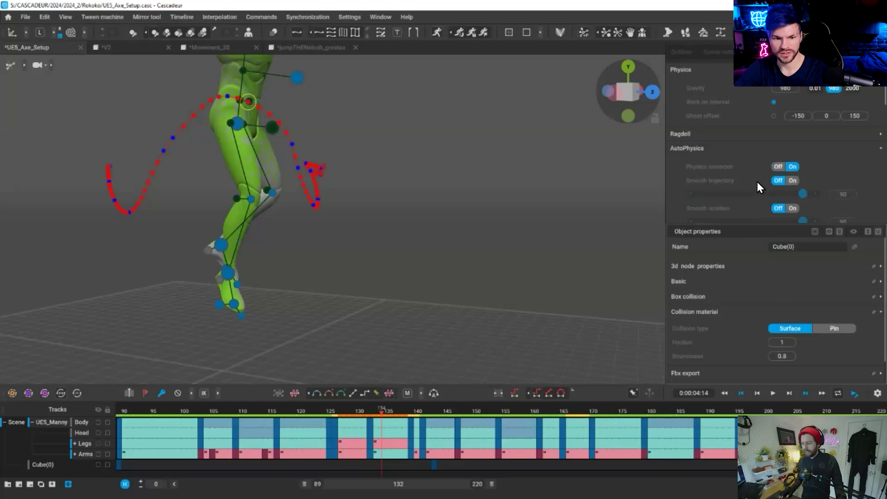
scroll(760, 180, down, 5)
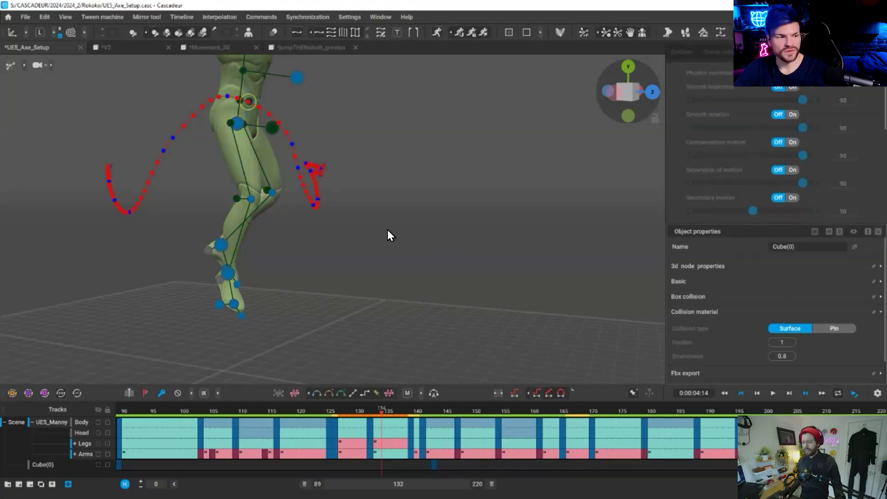
Examine the recalculated physics preview and center of mass trajectory through the jump up to frame 130.
alt+right_drag(447, 273, 517, 383)
alt+middle_drag(516, 384, 404, 423)
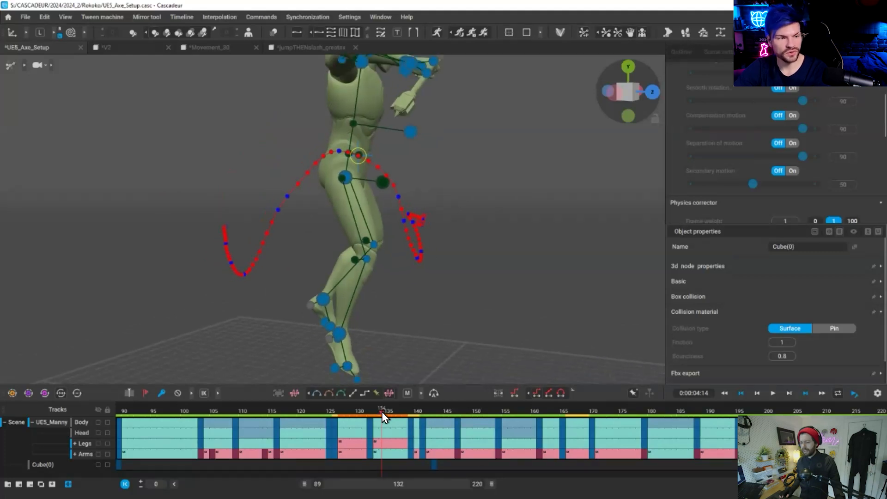
scroll(487, 377, down, 4)
scroll(490, 376, up, 4)
click(319, 418)
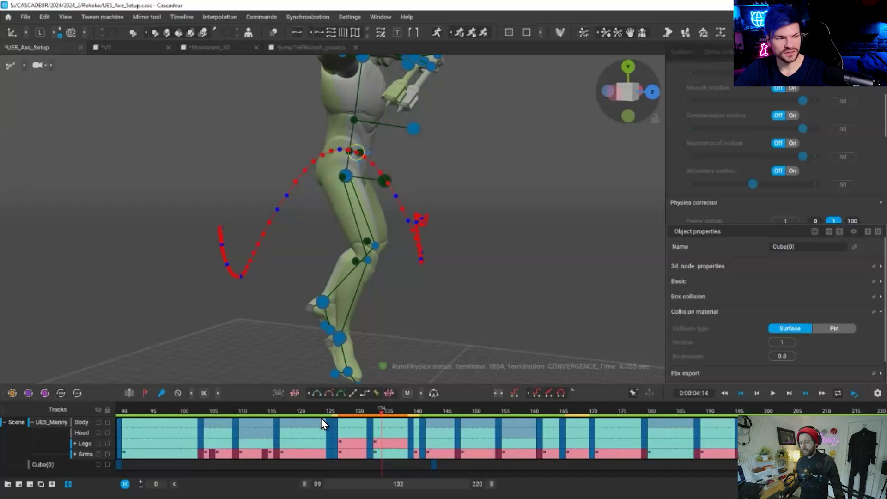
key(Right)
key(Right)
key(Right)
key(Right)
key(Right)
key(Right)
key(Right)
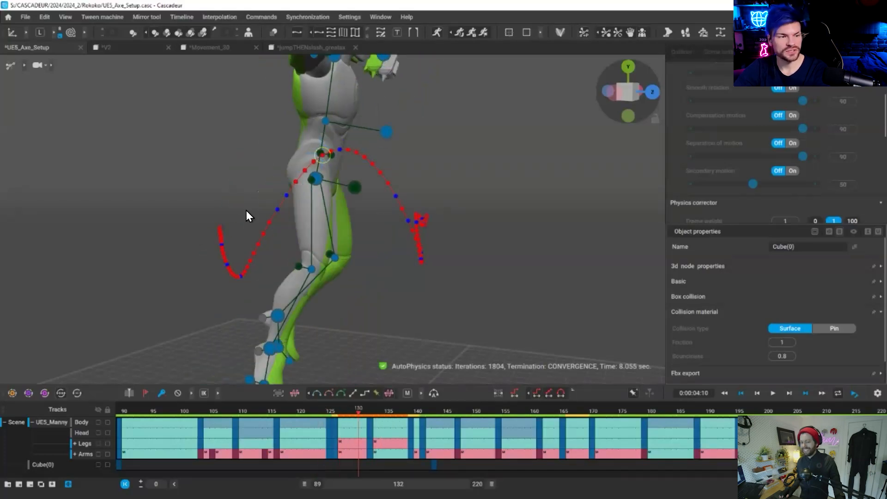
Step forward from frame 130 to frame 139, comparing the recalculated physics preview with the original body poses.
scroll(305, 155, up, 4)
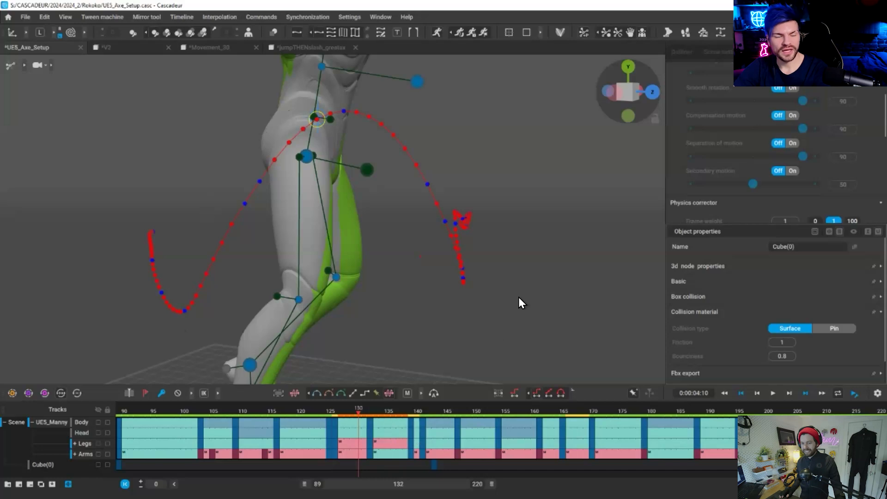
scroll(417, 236, down, 4)
key(Right)
key(Right)
key(Right)
key(Right)
key(Right)
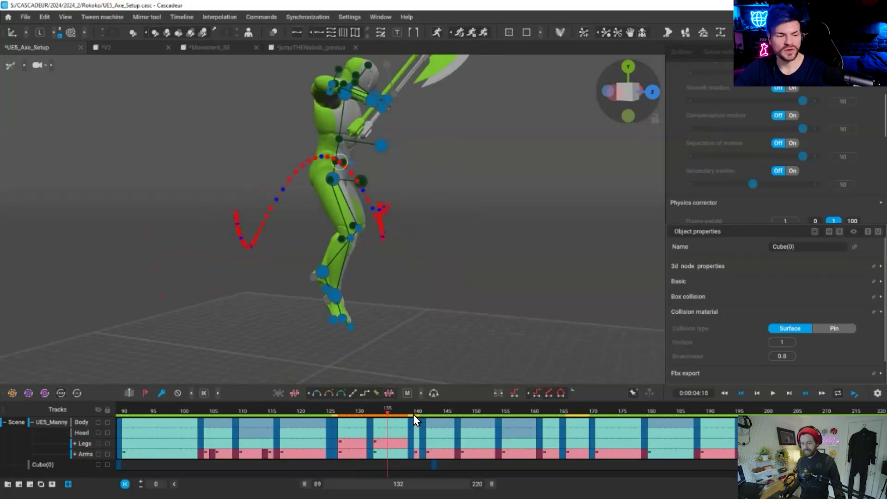
key(Right)
key(Right)
key(Right)
key(Right)
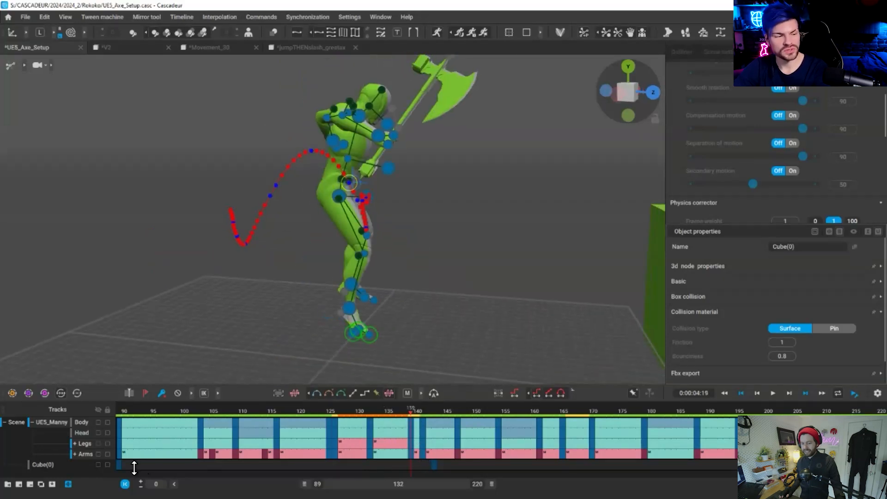
Move the cube's second key to frame 139 and slide the cube along Z toward the character.
click(433, 465)
click(412, 464)
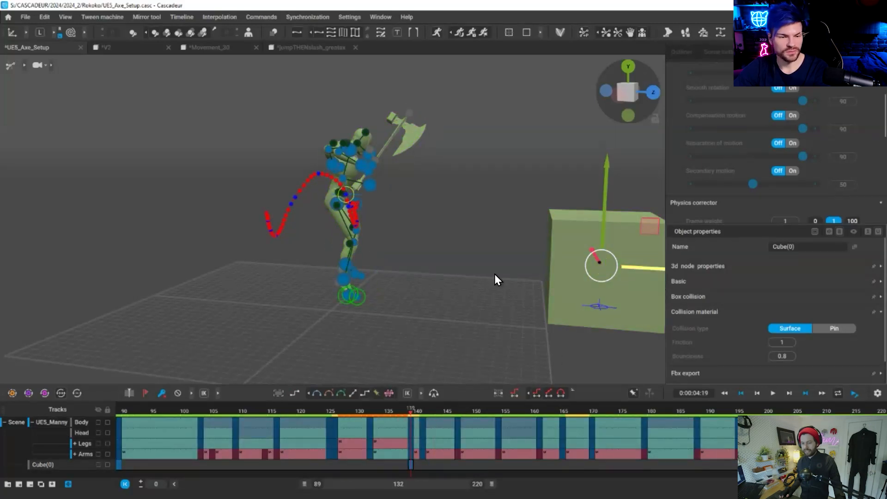
click(460, 33)
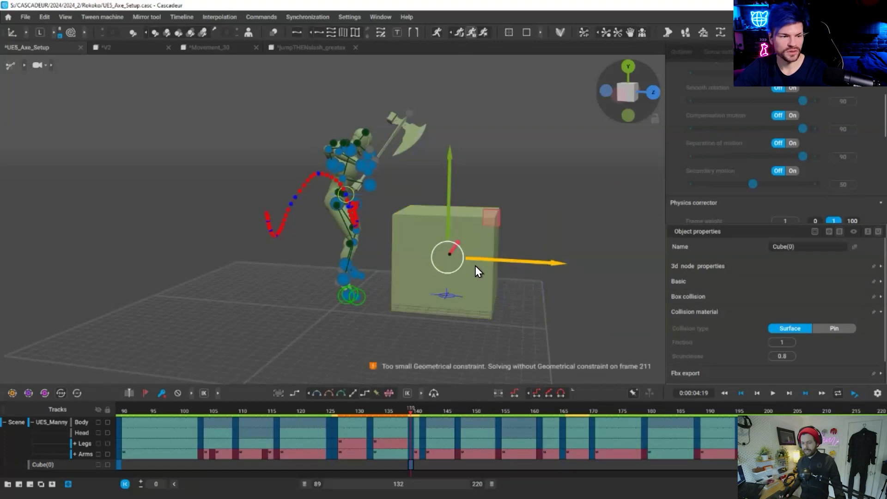
Turn off the Physics Assistant and slide the cube along Z until it overlaps the character's legs at frame 139.
click(460, 33)
click(438, 32)
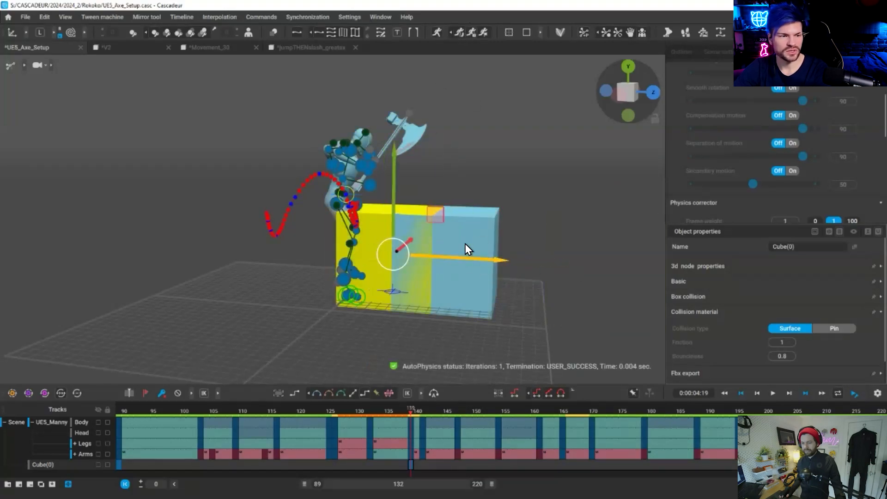
scroll(410, 343, up, 2)
alt+drag(410, 343, 406, 468)
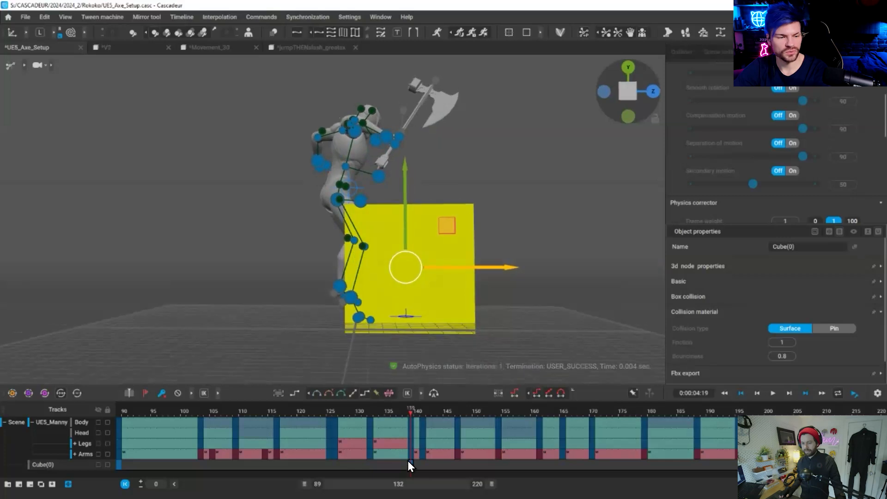
Adjust the cube beneath the character's landing spot at frame 139, match its key at frame 89 to that position, and play the animation.
click(119, 462)
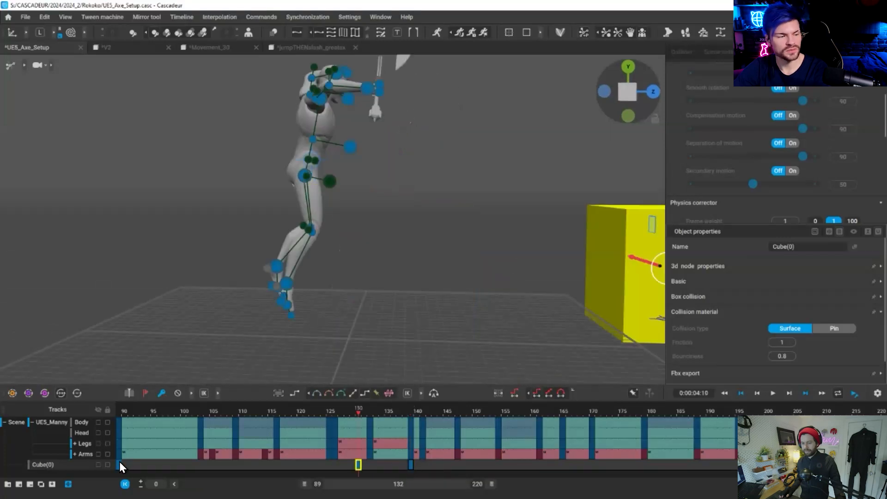
click(422, 407)
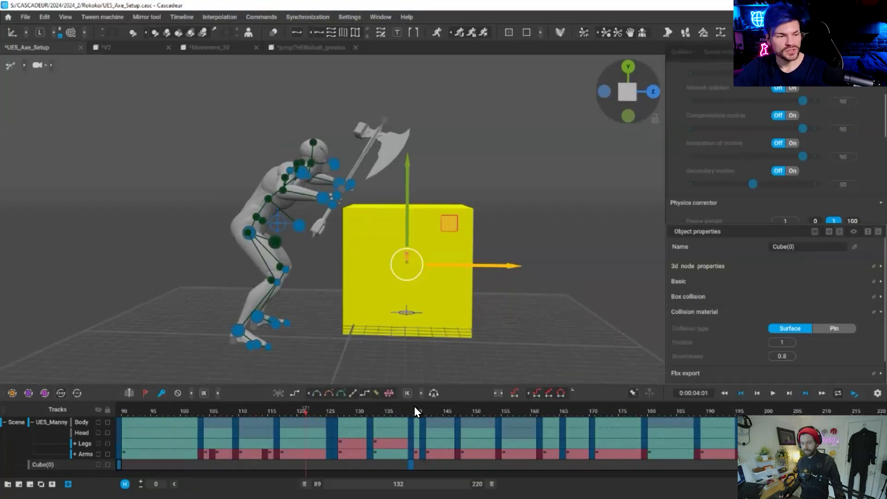
click(408, 464)
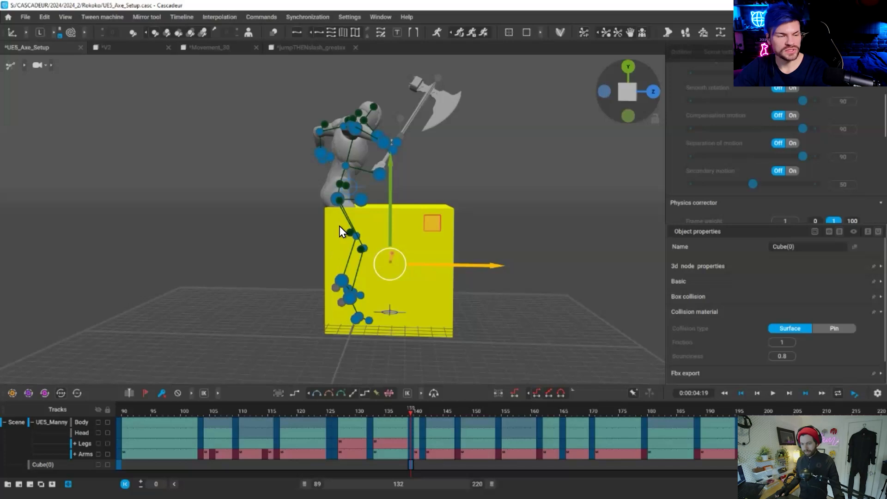
key(f)
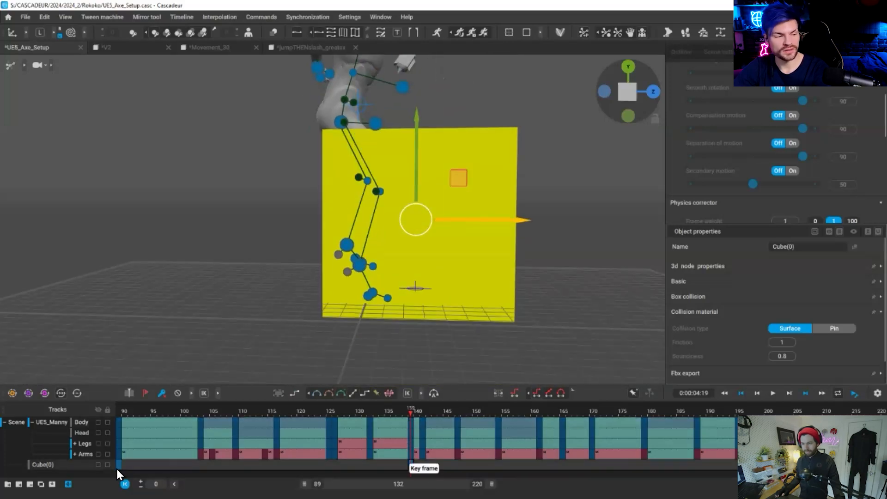
click(404, 410)
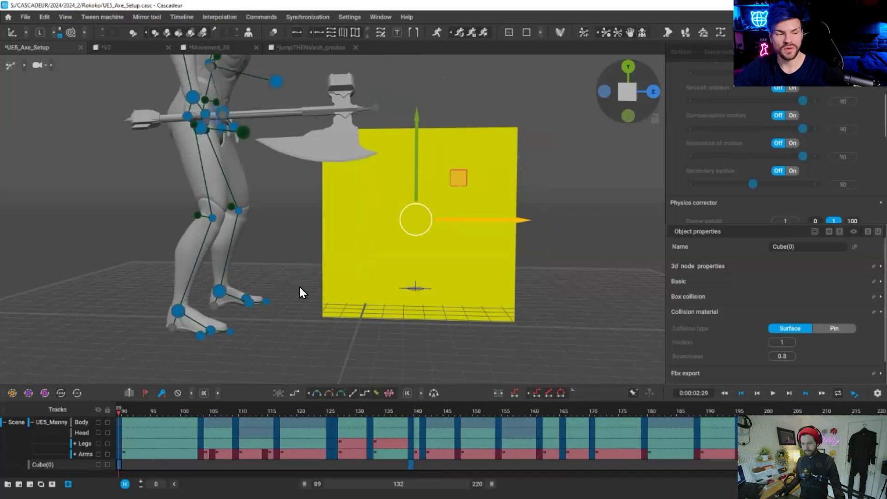
click(409, 434)
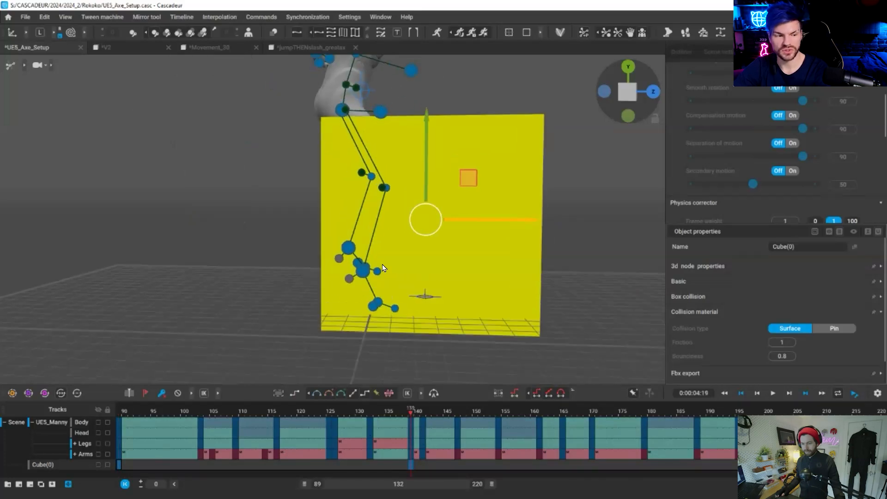
scroll(382, 268, up, 1)
key(f)
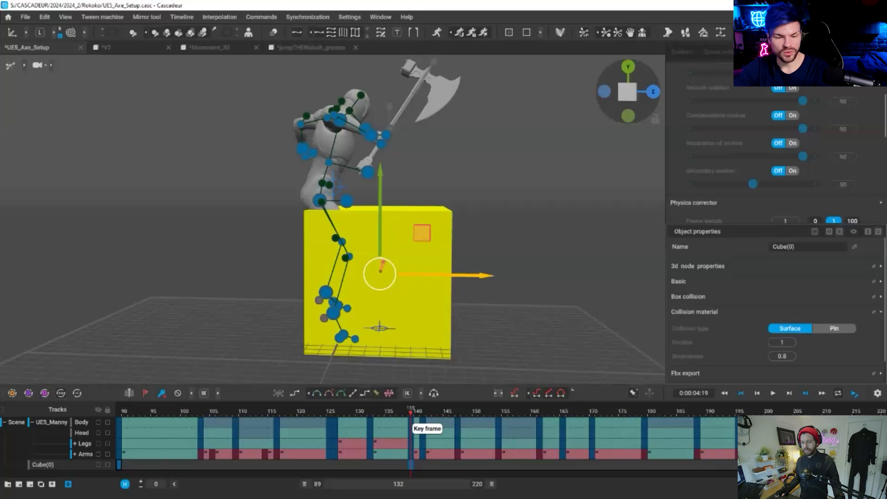
key(space)
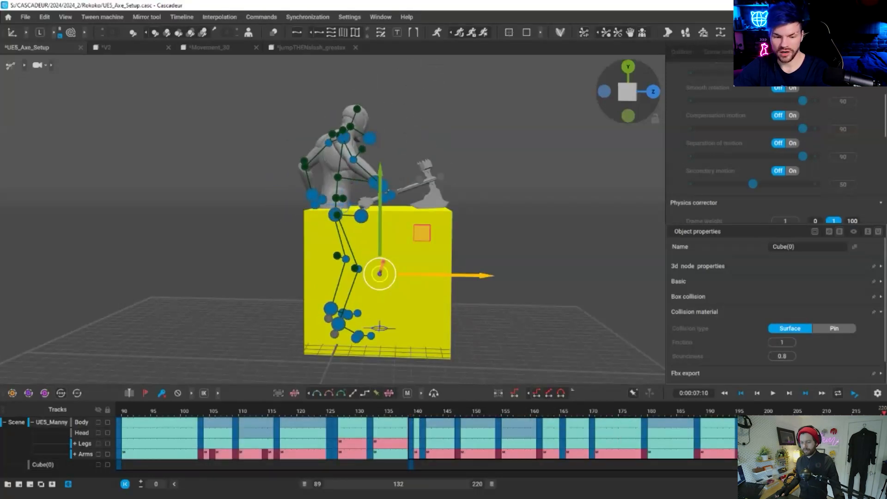
Turn on interval editing, select the center of mass, and raise the character from frame 139 onward so it stands on top of the cube.
click(513, 393)
right_drag(629, 239, 350, 200)
click(353, 198)
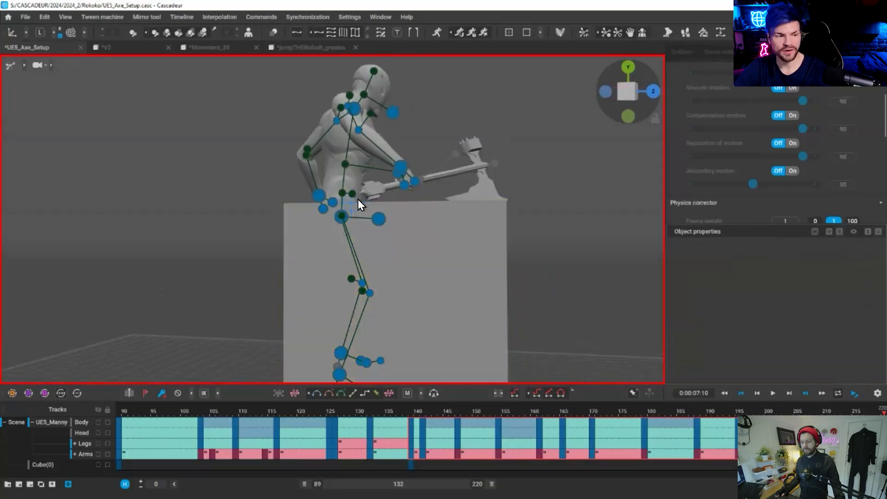
click(357, 204)
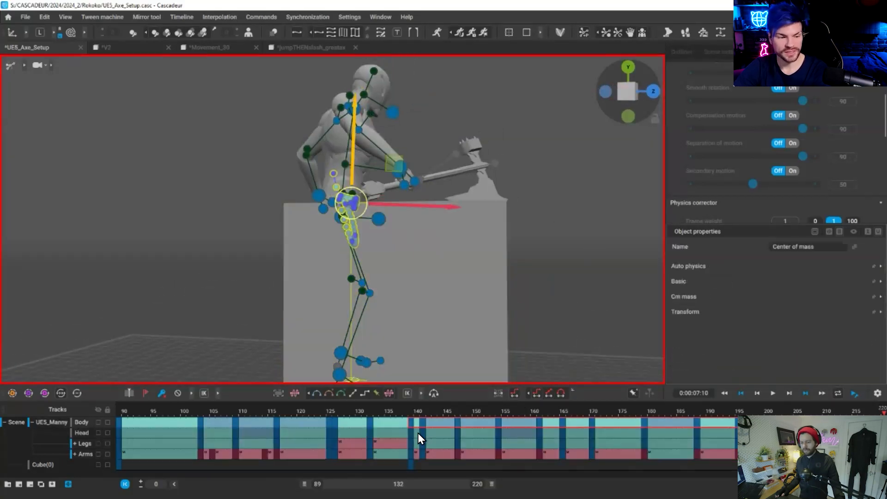
key(space)
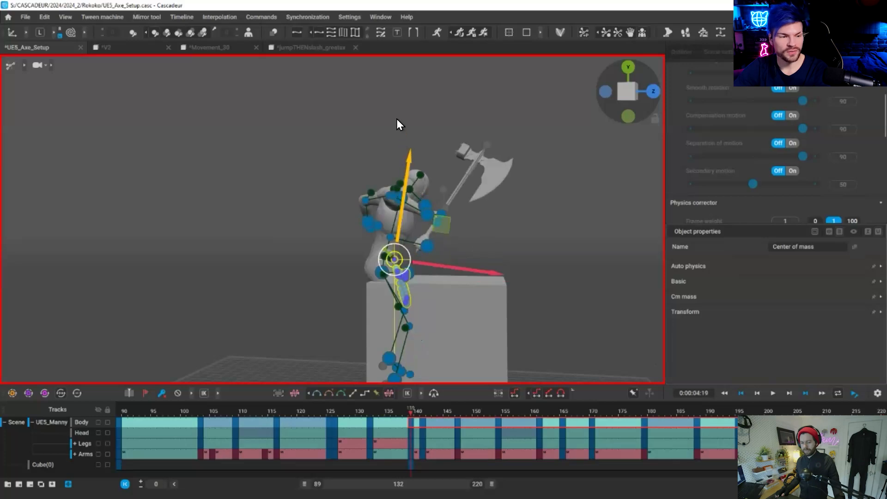
drag(404, 65, 408, 35)
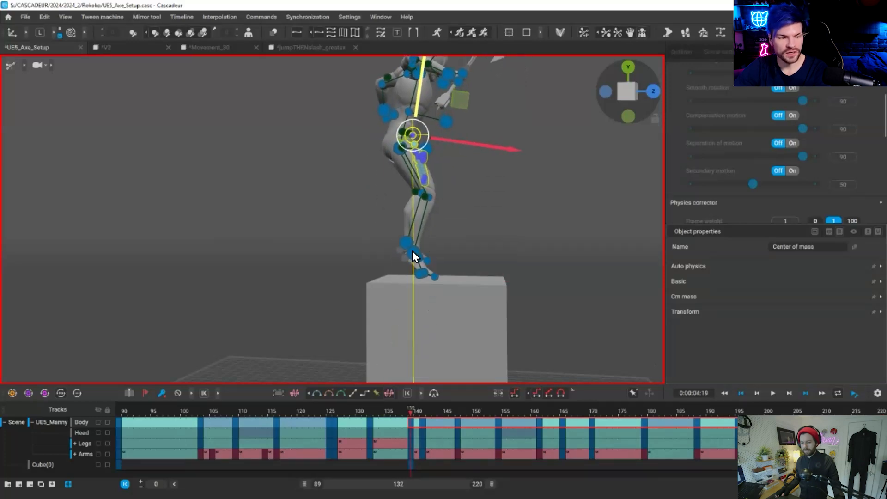
Fine-tune the center of mass's height so the feet meet the cube's top at frame 139, undoing the unwanted adjustments.
alt+drag(278, 238, 157, 238)
alt+drag(672, 401, 622, 388)
key(ctrl+z)
drag(373, 79, 373, 75)
key(ctrl+z)
alt+drag(578, 249, 381, 57)
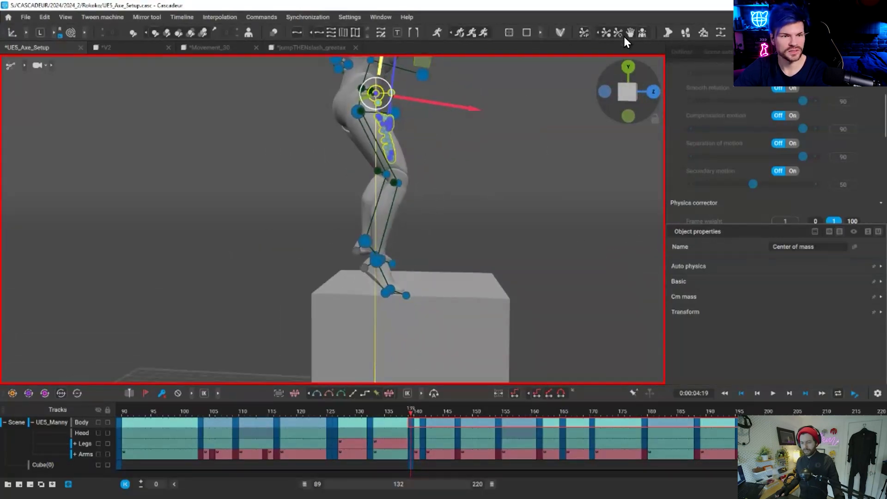
Calculate fulcrum points for the raised interval and go through the frames up to 177 to check the foot contact on the cube.
click(669, 33)
alt+drag(443, 206, 403, 209)
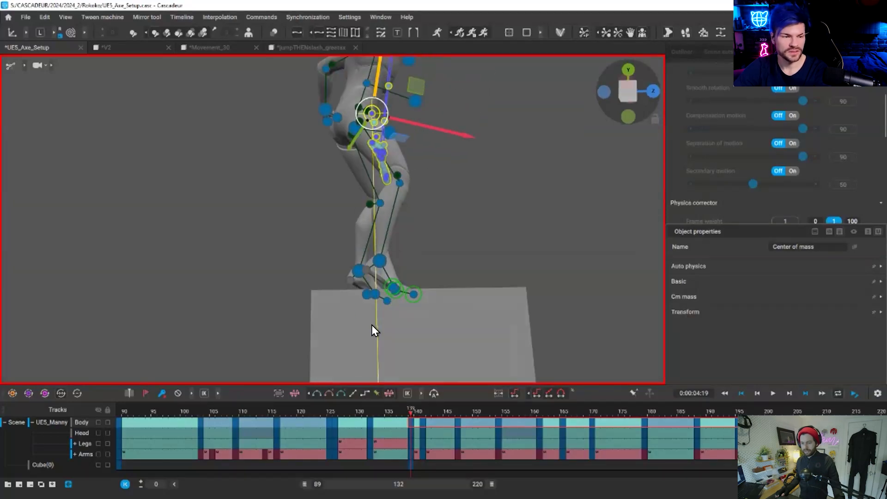
alt+drag(368, 320, 421, 412)
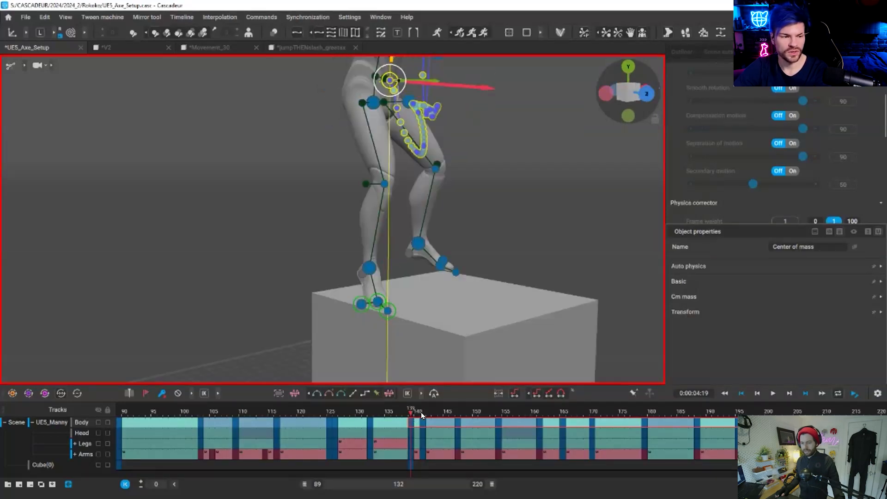
key(space)
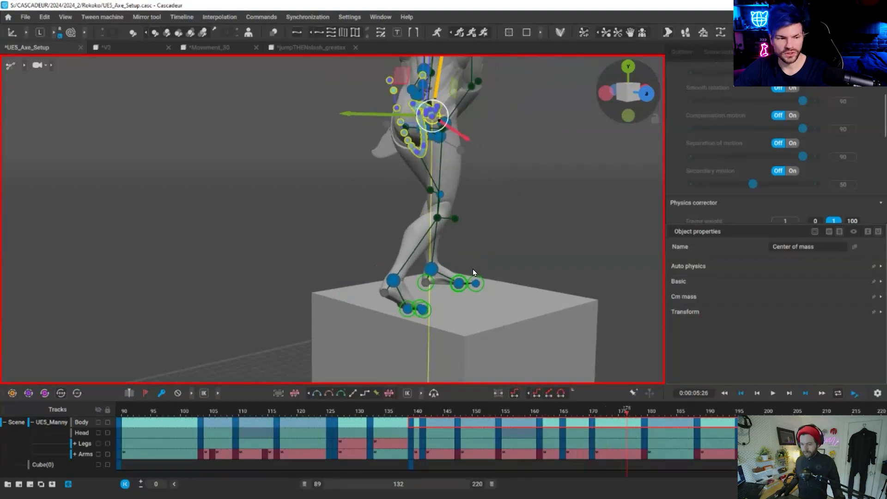
alt+drag(516, 281, 377, 75)
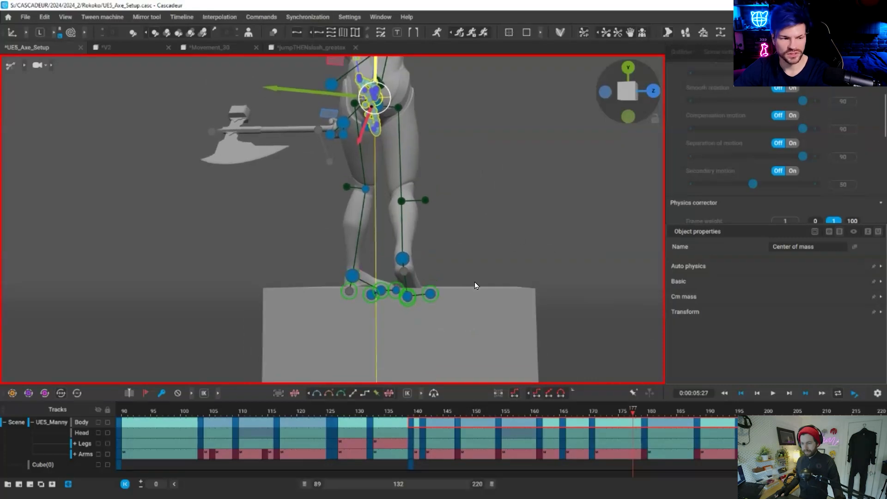
Try Fulcrum Motion Cleaning at frame 177 with the center of mass selected, and again with all the foot points selected.
scroll(214, 187, up, 3)
alt+drag(215, 187, 361, 145)
scroll(374, 201, down, 4)
alt+middle_drag(375, 201, 384, 268)
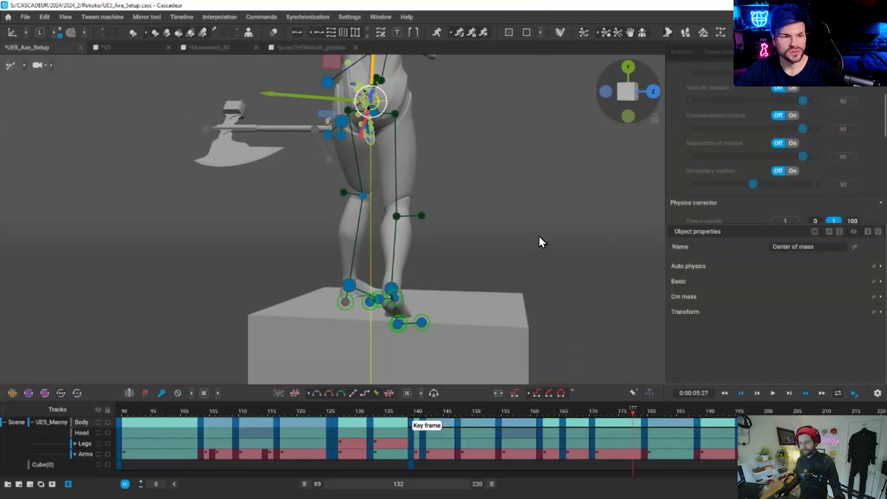
scroll(688, 30, up, 4)
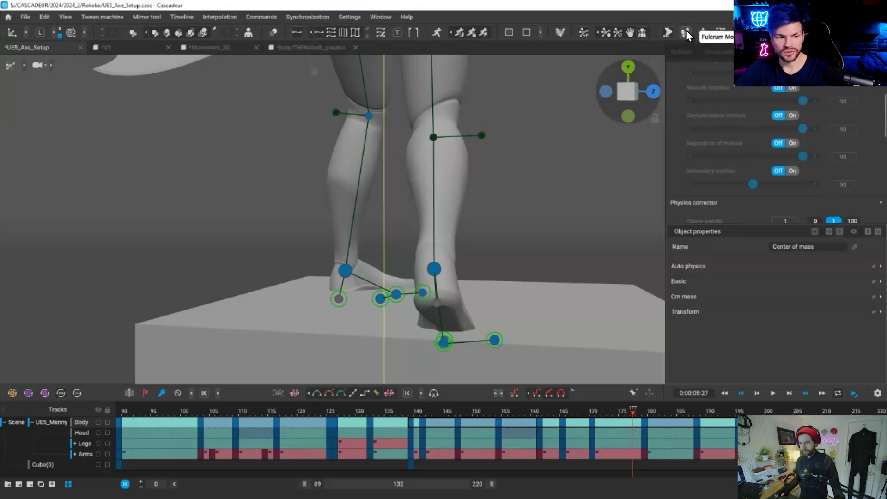
click(686, 31)
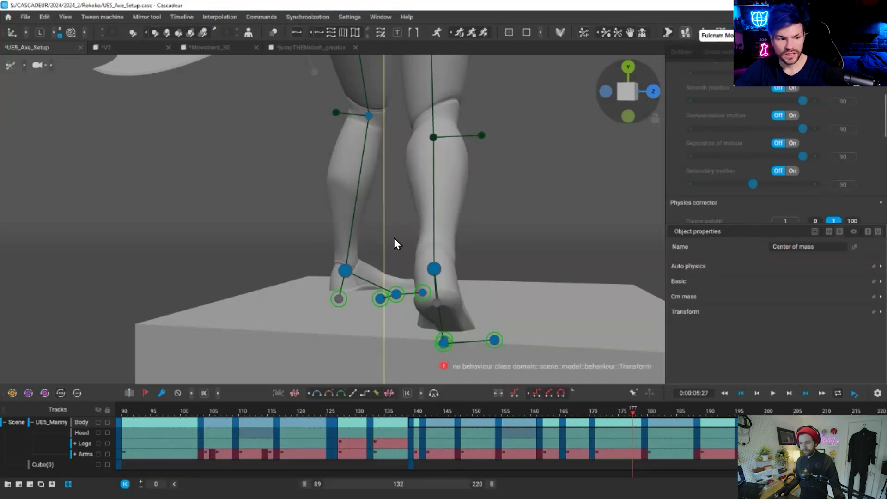
drag(526, 233, 293, 386)
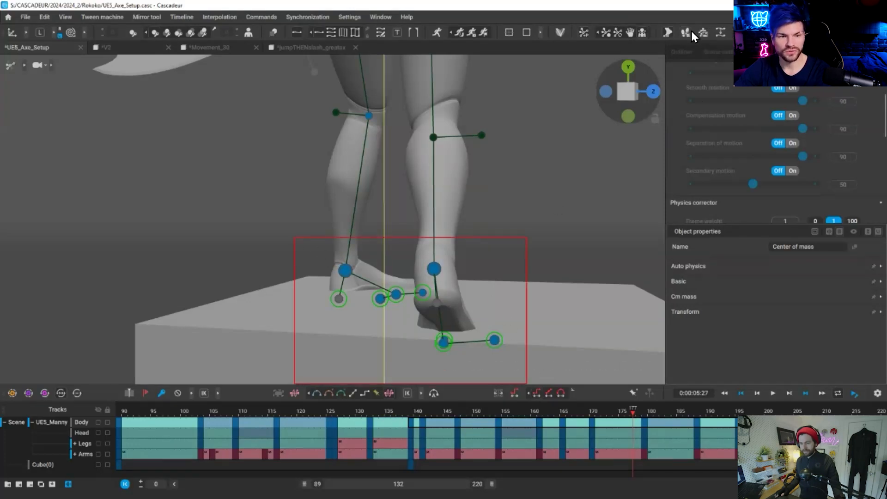
click(687, 32)
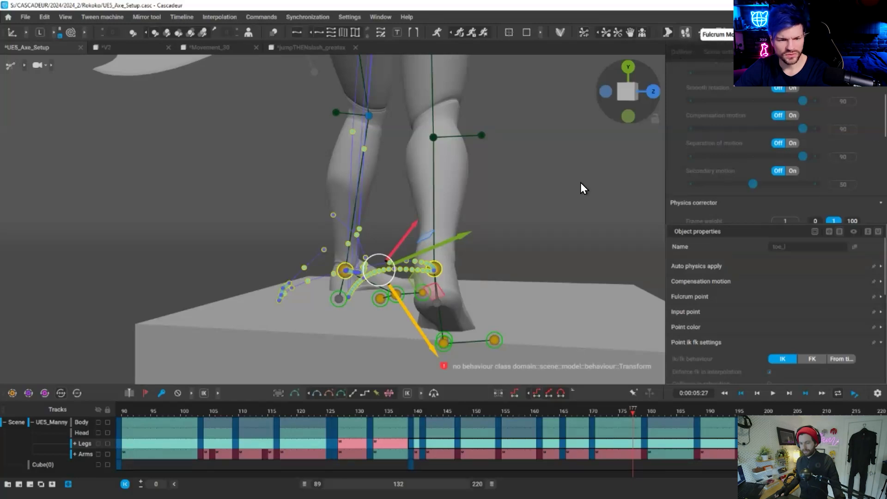
Look through the AutoPhysics, Physics corrector surface, Physics corrector pin and Secondary motion settings for options affecting foot contact with the cube.
scroll(752, 200, down, 2)
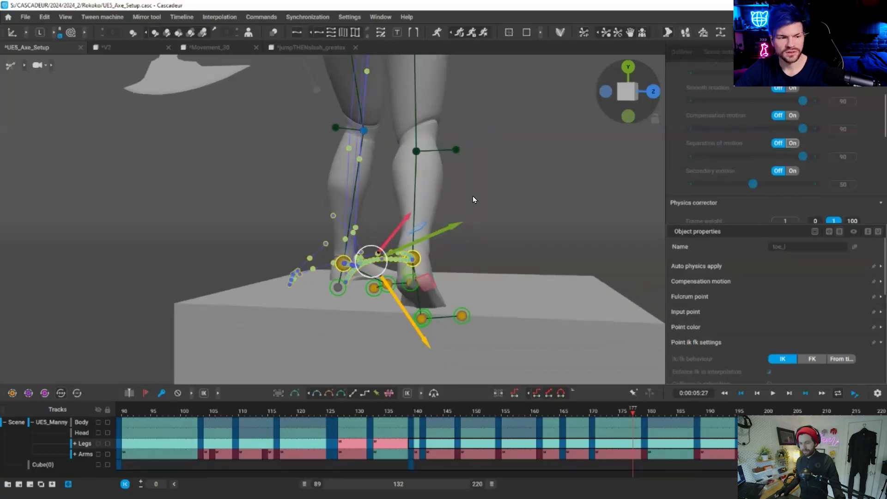
scroll(473, 199, down, 2)
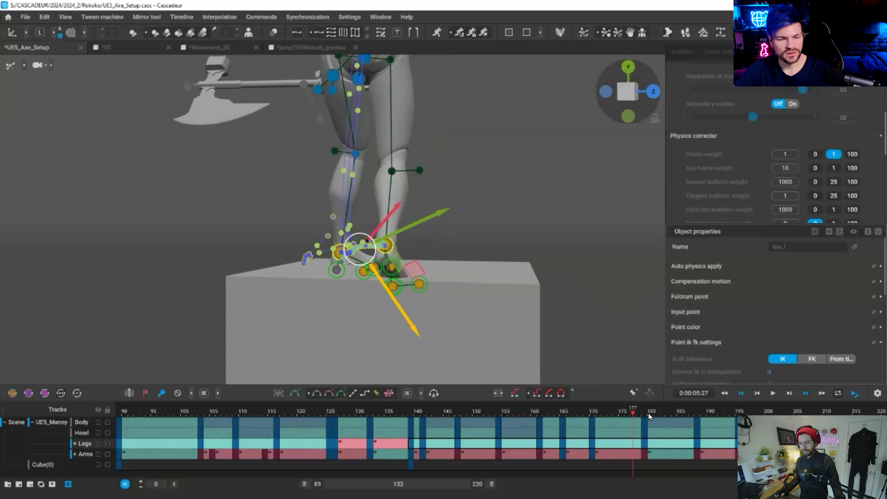
click(644, 413)
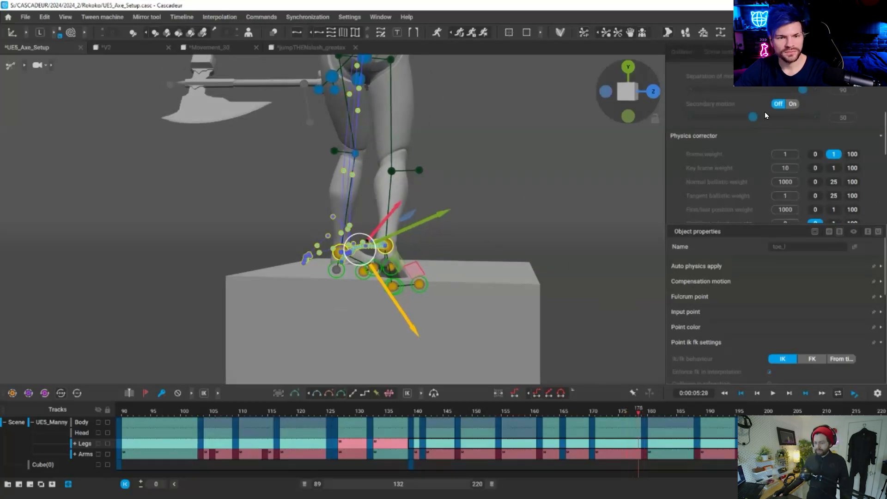
scroll(767, 102, up, 5)
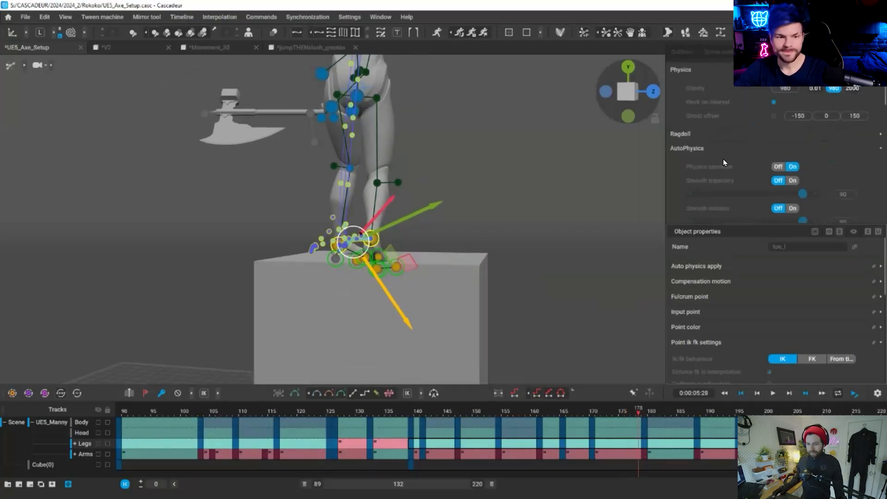
scroll(724, 158, down, 5)
scroll(721, 153, down, 6)
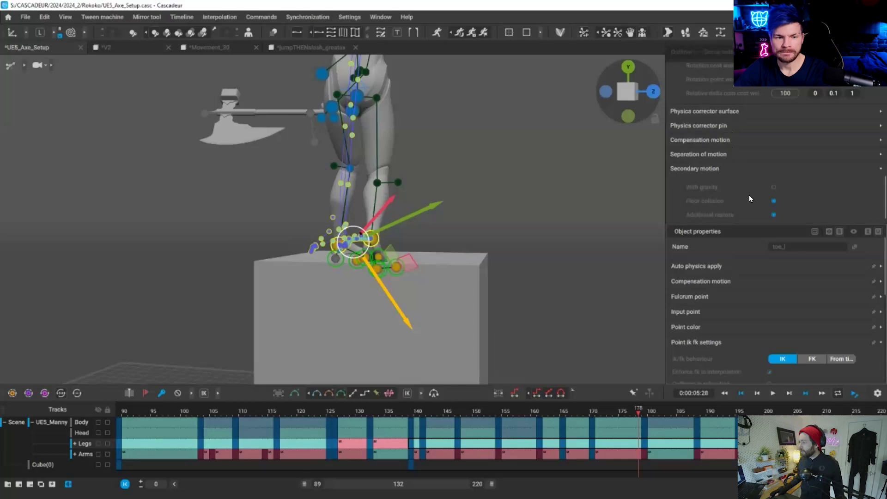
scroll(712, 142, down, 1)
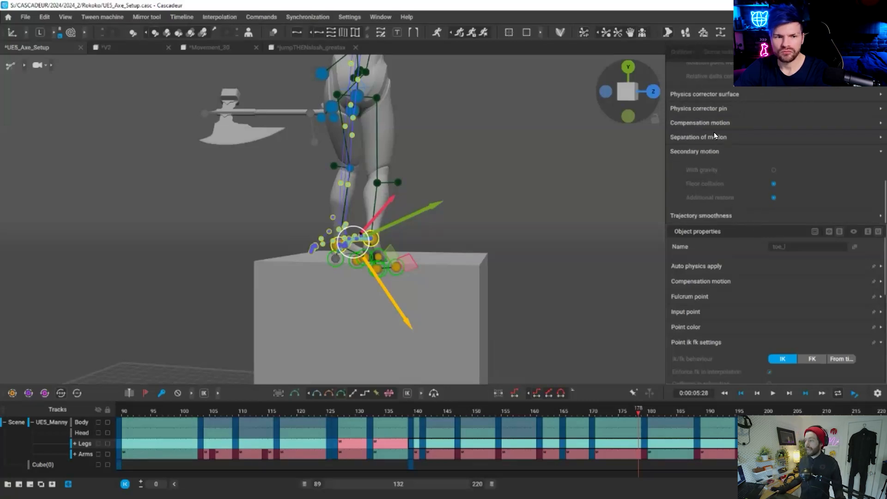
click(723, 97)
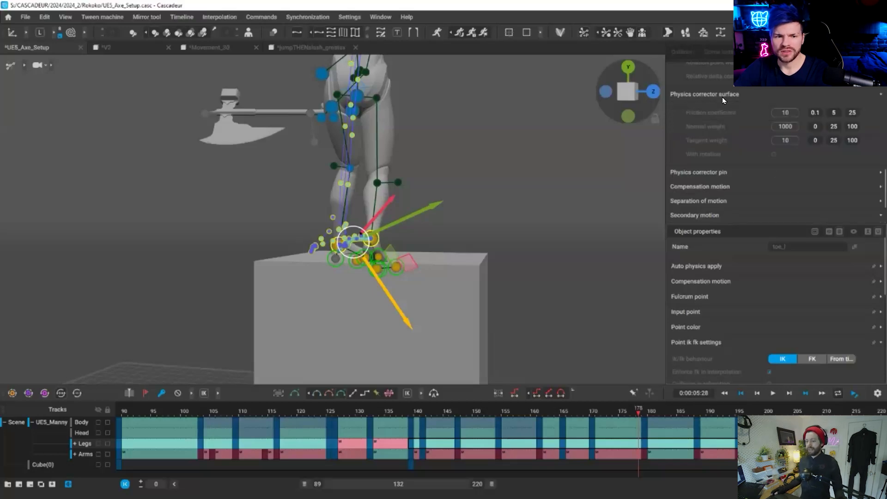
click(726, 171)
scroll(739, 157, up, 3)
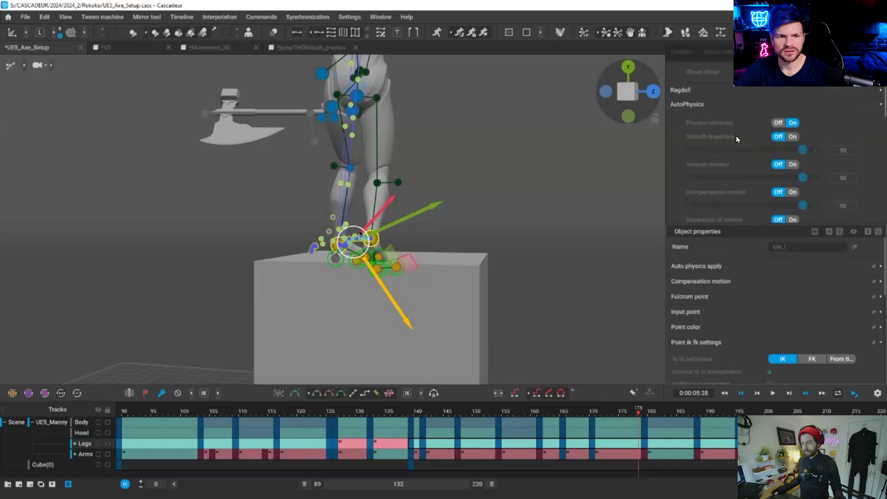
scroll(738, 137, down, 3)
scroll(738, 162, down, 5)
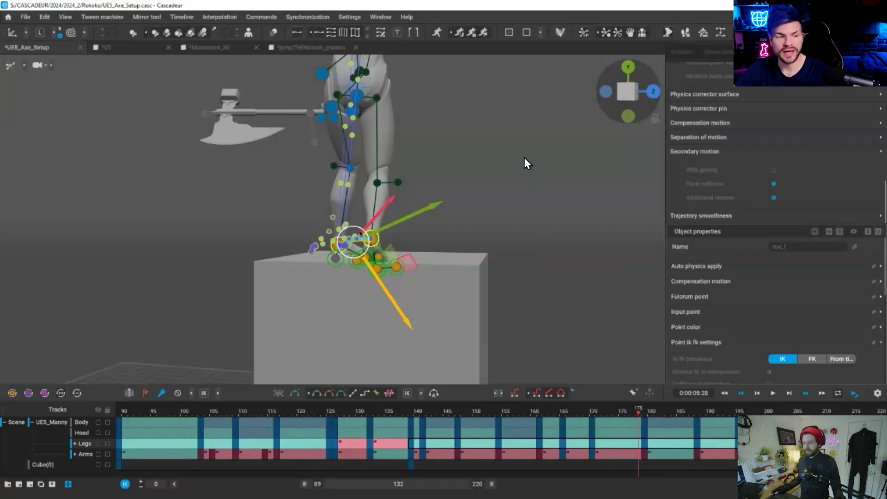
scroll(368, 66, up, 3)
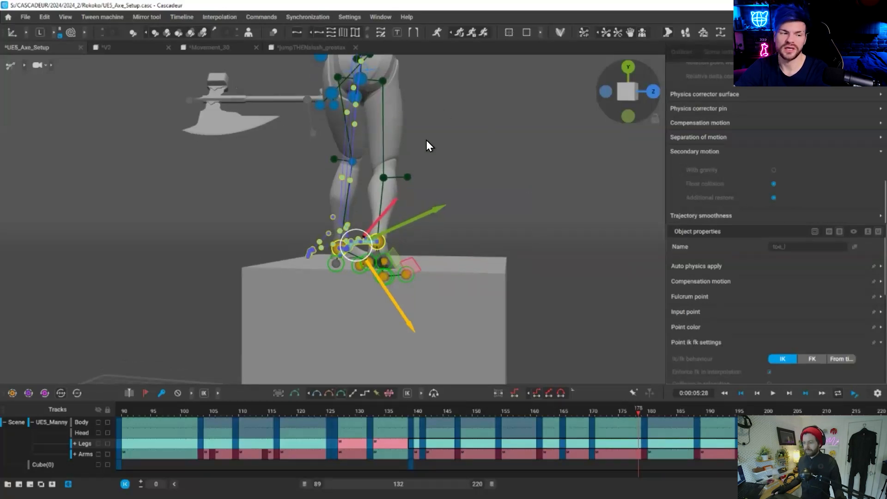
Select the center of mass, return to frame 139, and adjust its height in interval editing so the feet rest on the cube's top.
click(343, 67)
scroll(345, 64, down, 2)
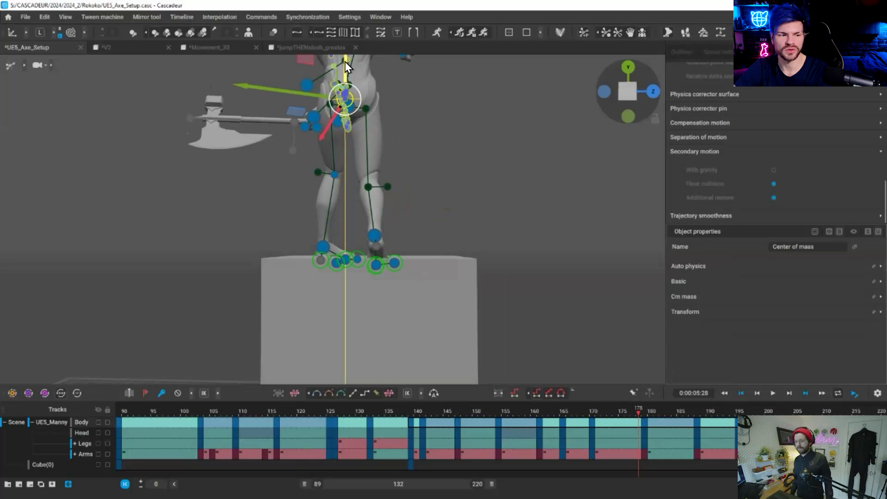
scroll(438, 265, up, 5)
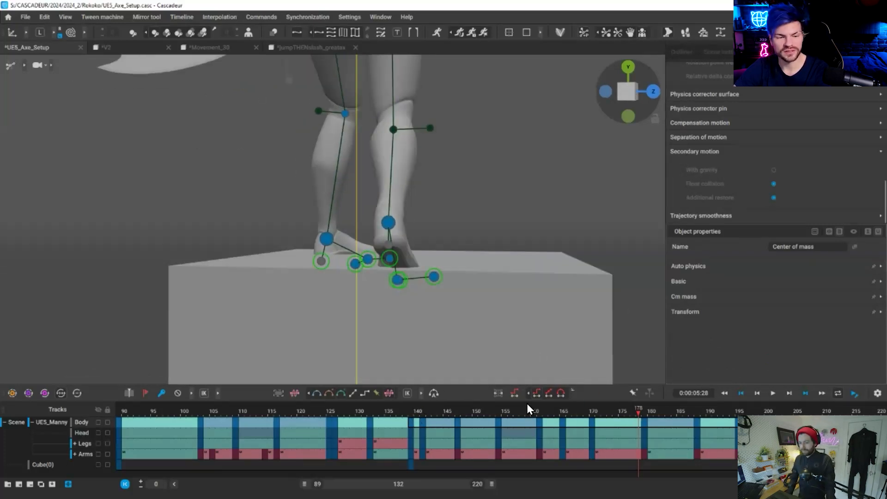
key(space)
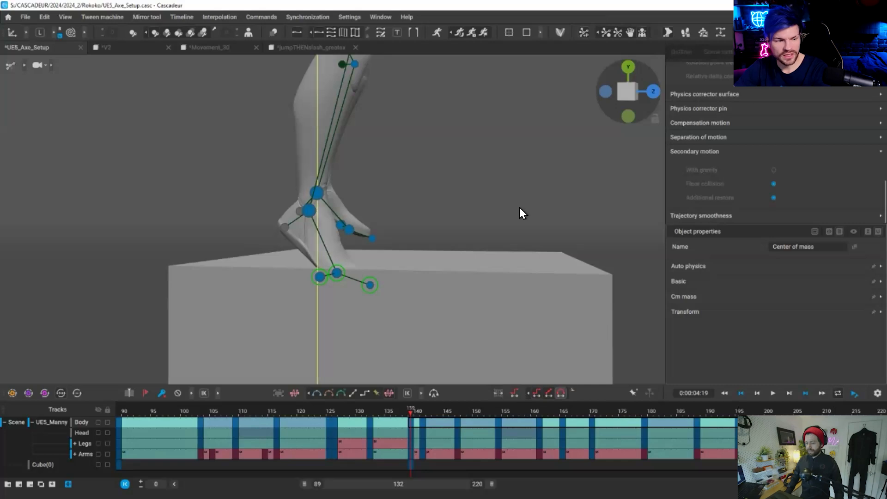
click(515, 393)
scroll(489, 115, down, 3)
middle_drag(499, 123, 507, 184)
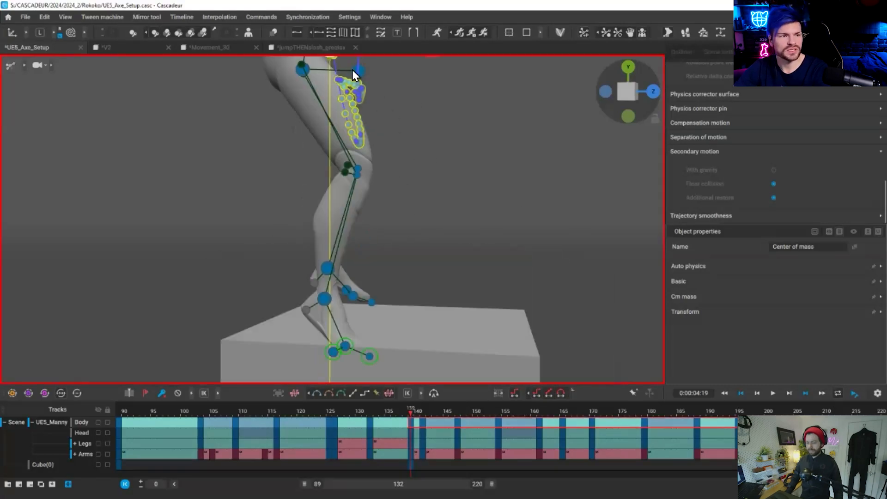
scroll(405, 154, down, 2)
scroll(368, 123, down, 1)
middle_drag(369, 121, 373, 115)
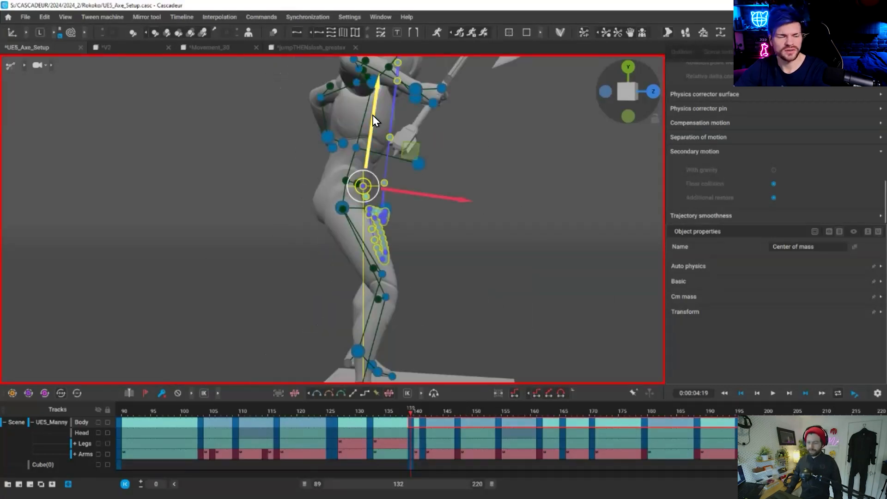
drag(501, 120, 442, 99)
Check the landing through frame 205 and, with the rig controls hidden, play the jump onto the cube.
middle_drag(526, 272, 522, 212)
alt+drag(446, 337, 441, 324)
drag(515, 407, 796, 410)
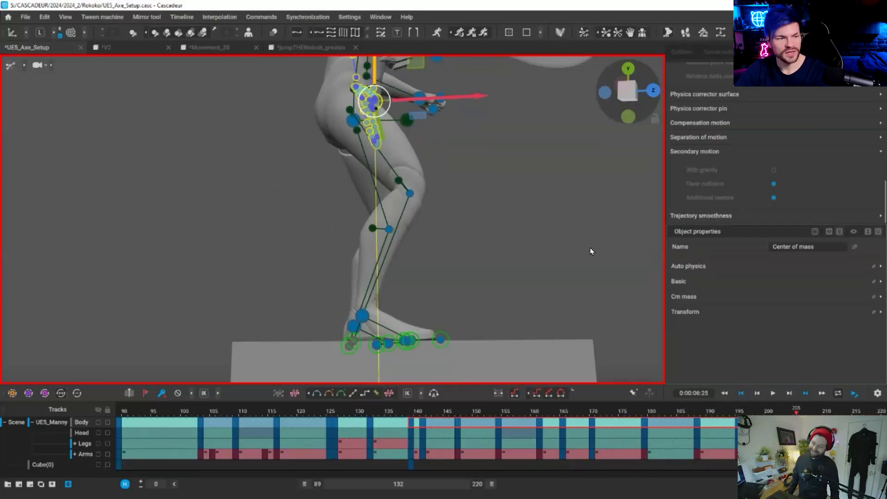
scroll(556, 300, down, 3)
click(551, 317)
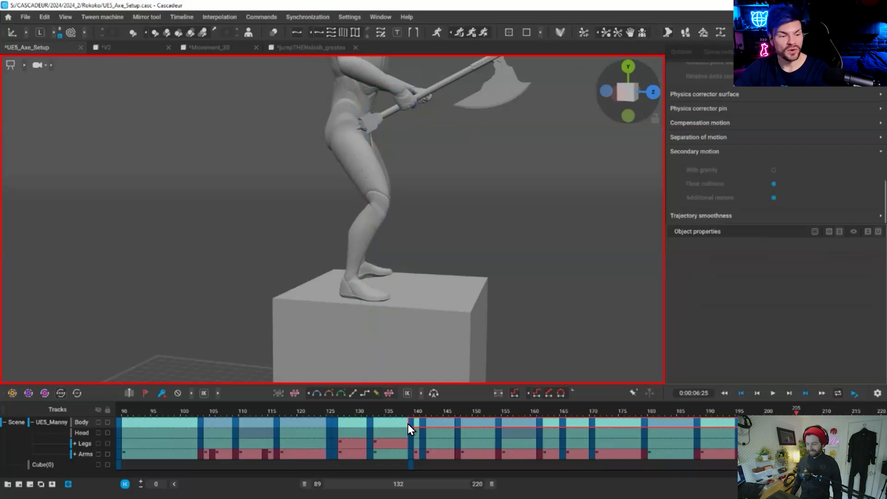
drag(329, 419, 375, 420)
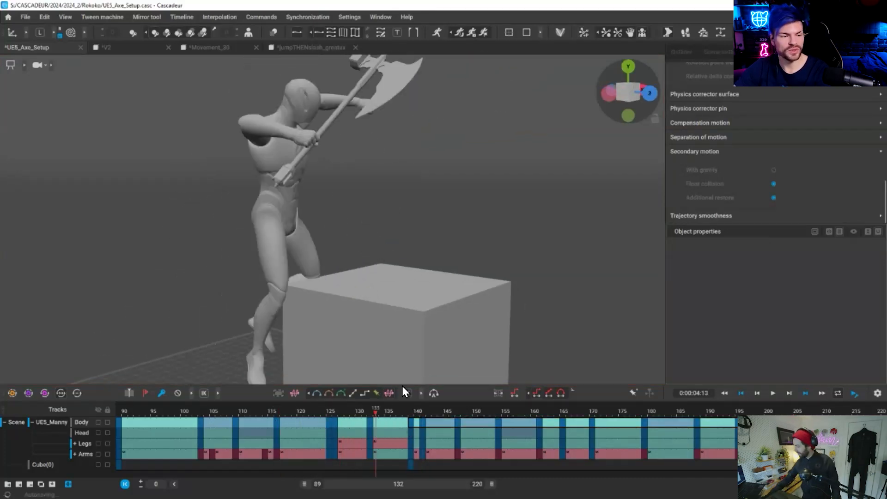
key(space)
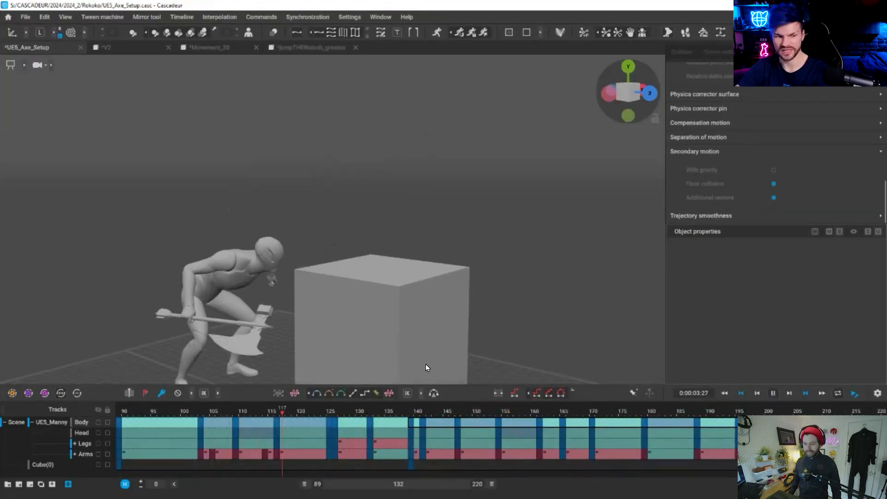
key(space)
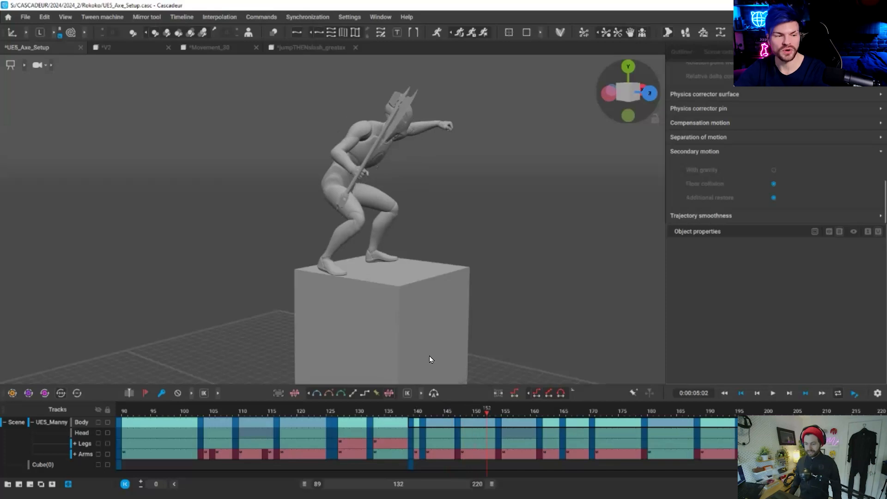
alt+drag(345, 321, 360, 260)
alt+right_drag(359, 259, 362, 7)
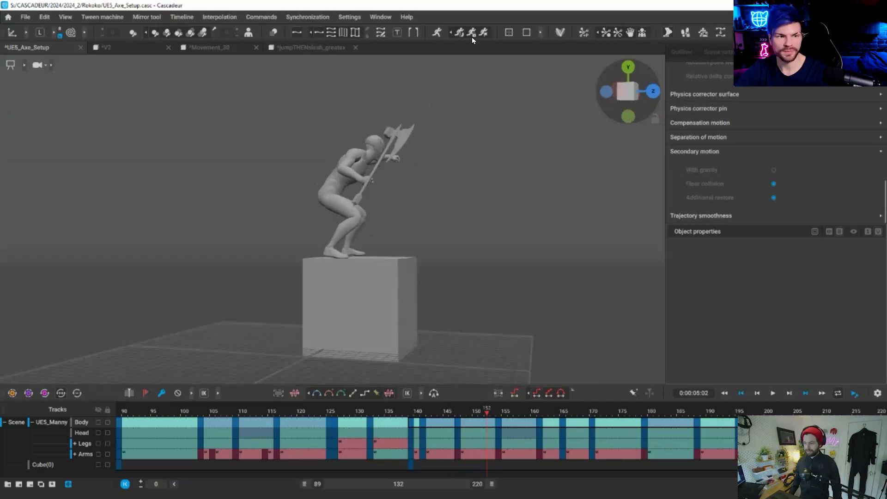
Turn on AutoPhysics, select the timeline interval from frame 89 to 205 for the simulation, and offset the physics ghost from the character.
click(436, 33)
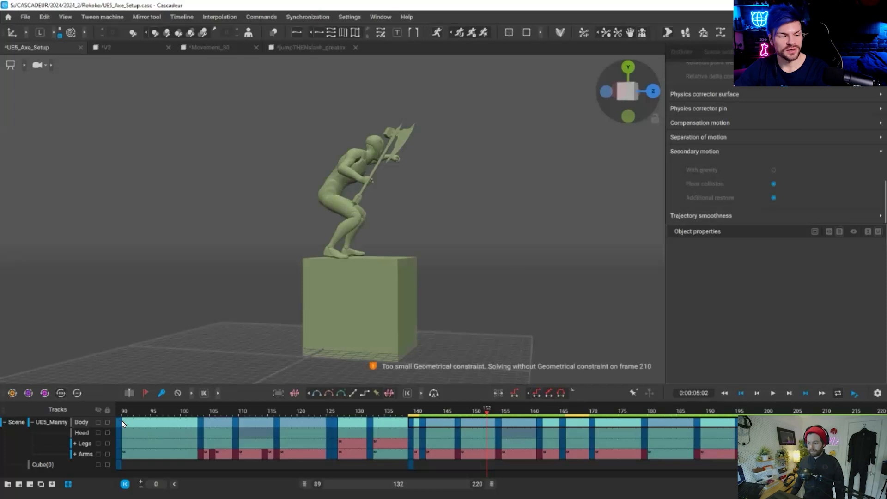
drag(119, 422, 796, 423)
click(438, 32)
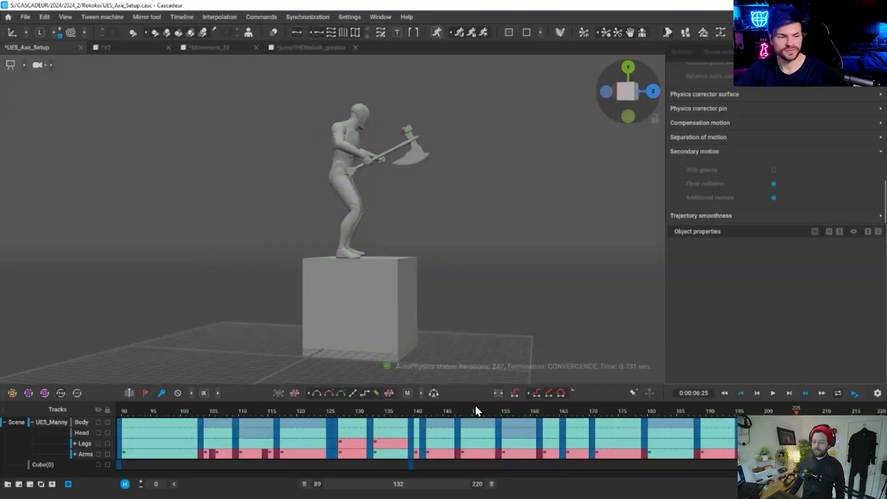
click(272, 420)
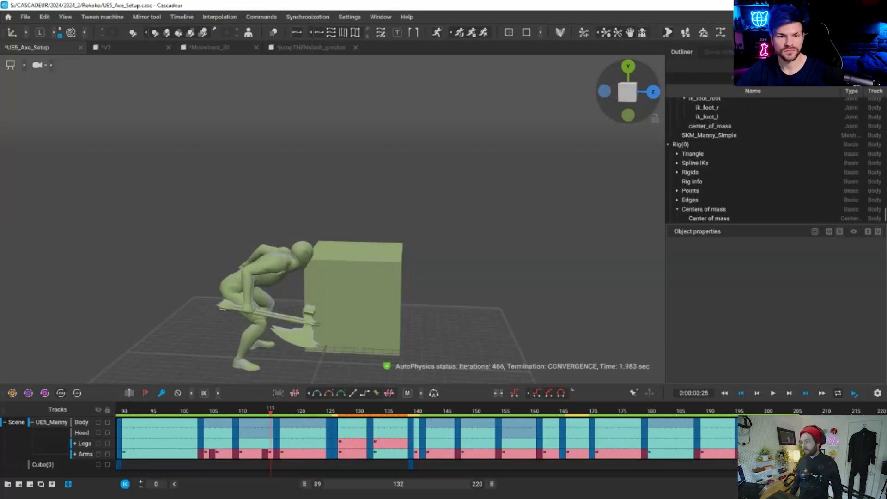
scroll(756, 104, up, 5)
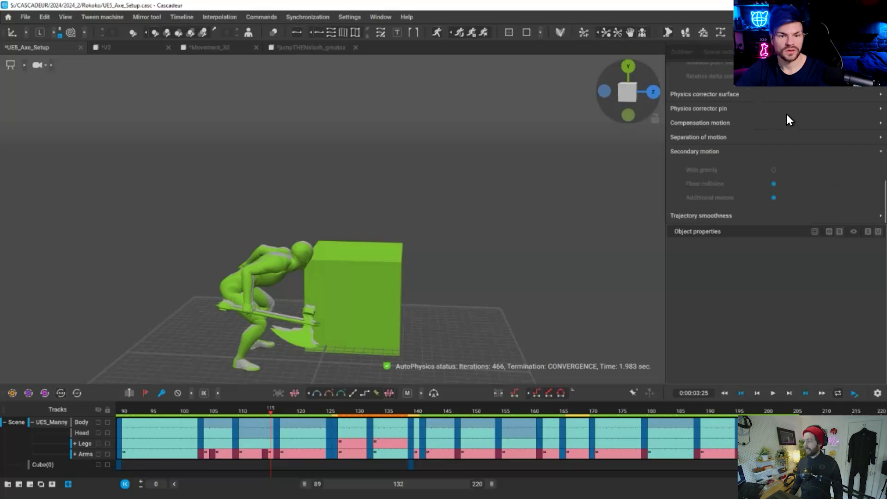
scroll(799, 222, up, 4)
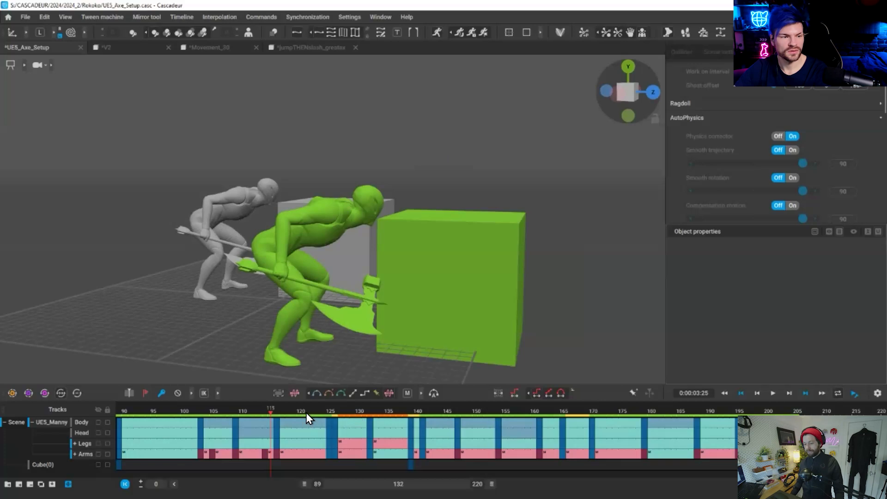
Lengthen the airborne interval before the landing by five frames and play the jump to compare the physics ghost with the character.
key(space)
click(393, 409)
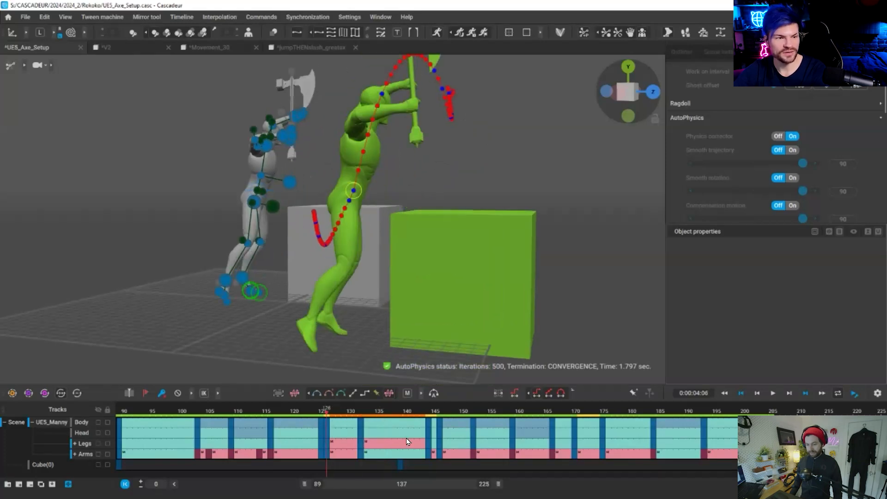
key(space)
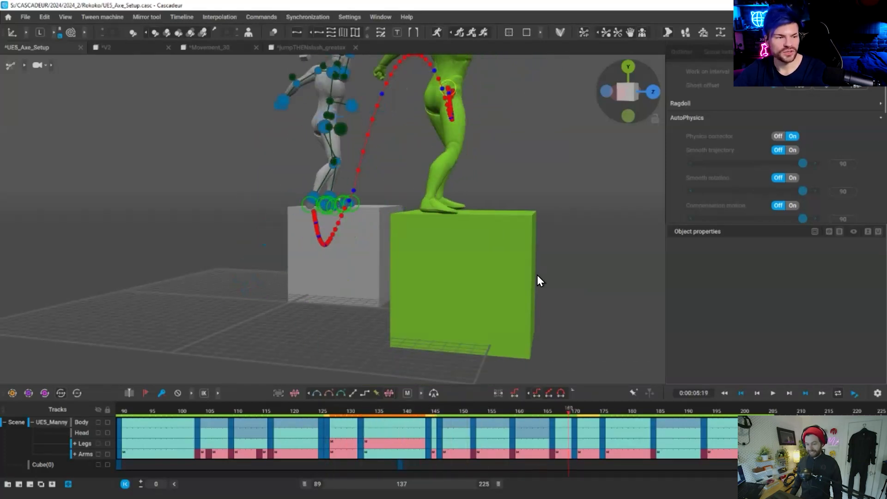
key(space)
Replay the jump from takeoff at about frame 126 and compare the offset physics ghost with the original animation from several angles.
drag(319, 411, 345, 410)
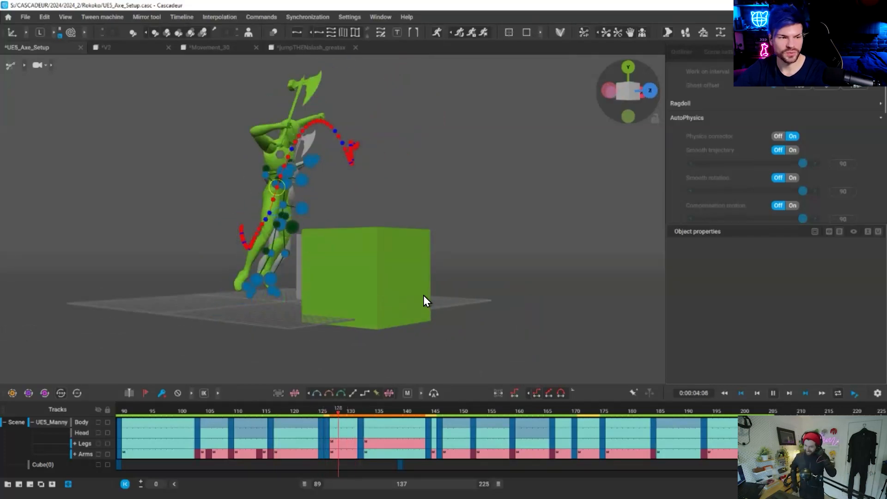
key(space)
key(space)
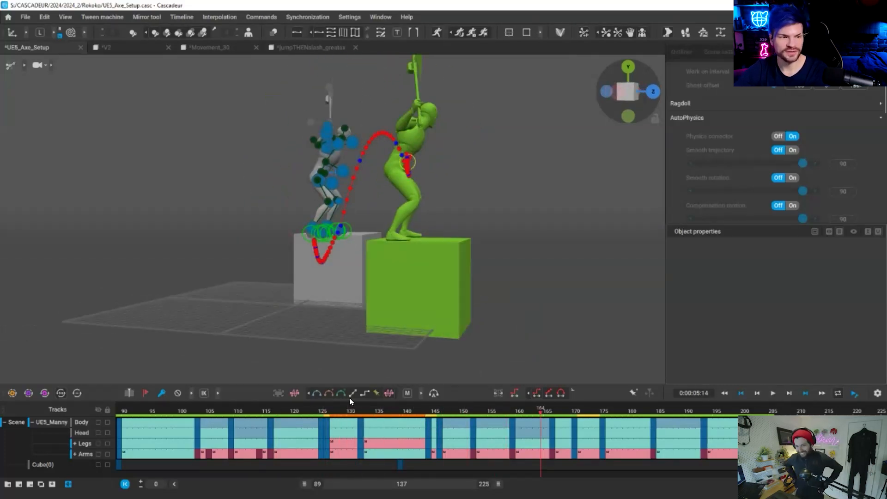
key(space)
key(space)
click(326, 411)
key(space)
key(space)
click(371, 411)
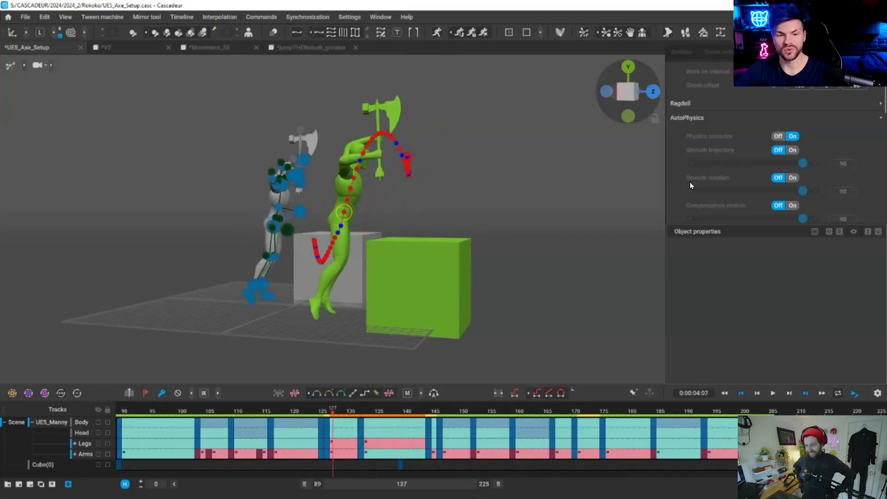
key(space)
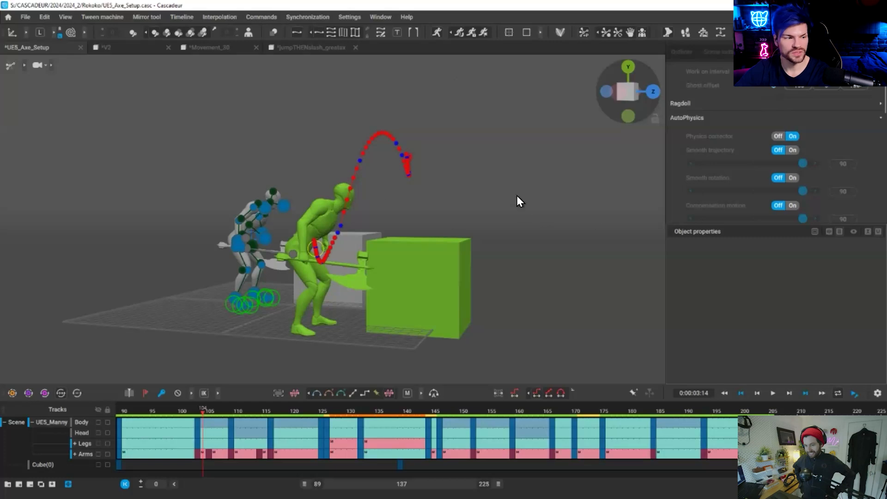
Remove the ghost offset so the physics ghost overlaps the character, and check the poses from takeoff to landing up close.
key(f)
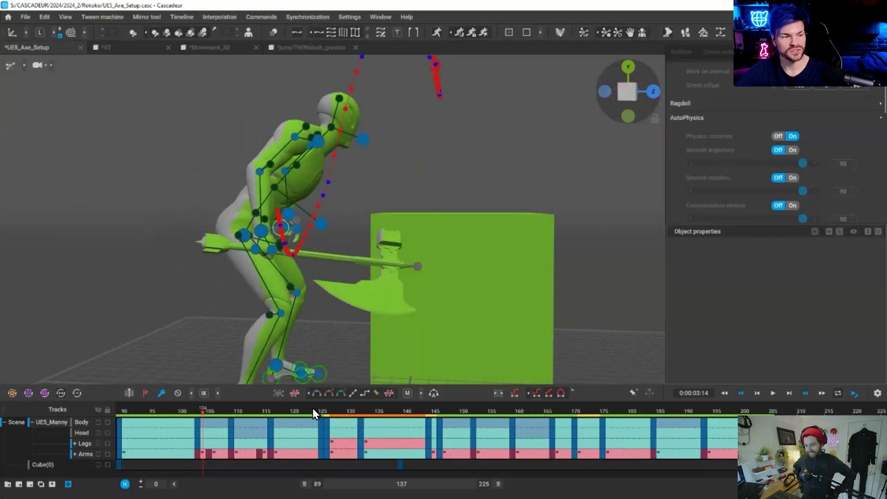
click(322, 410)
drag(381, 408, 473, 403)
click(279, 414)
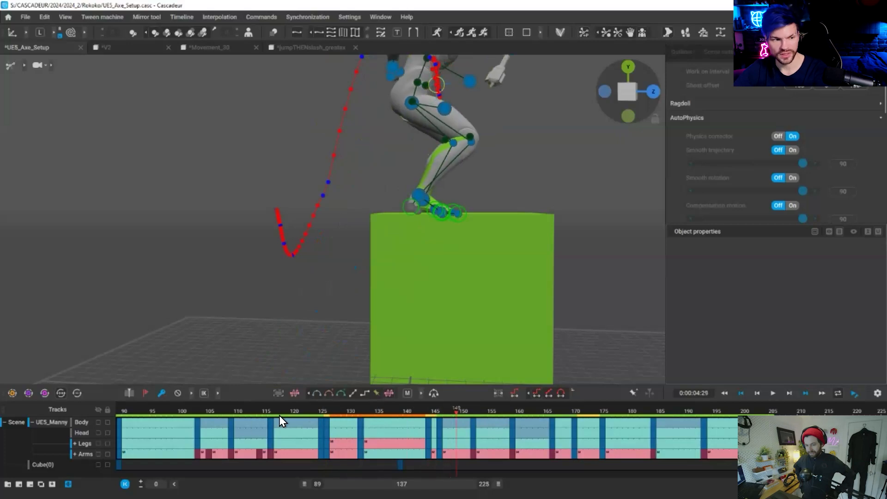
drag(283, 415, 324, 411)
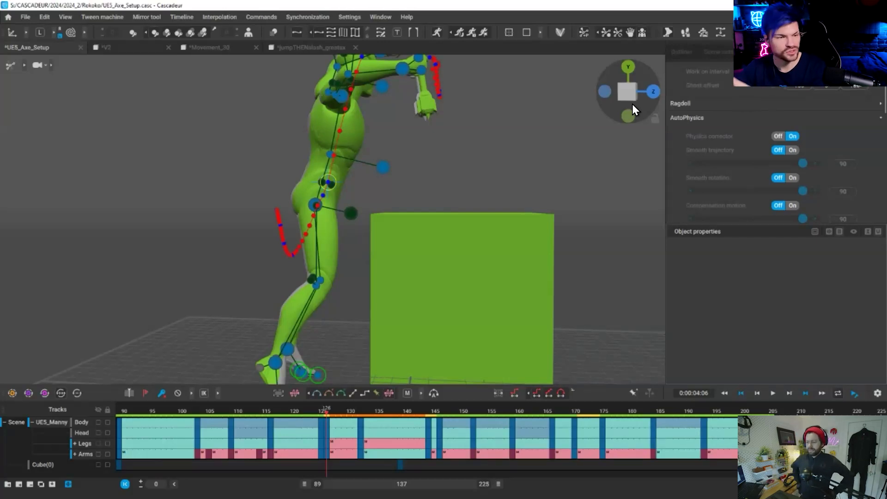
Turn on Smooth trajectory in the AutoPhysics settings and check its effect on the jump and the landing on the cube.
click(792, 151)
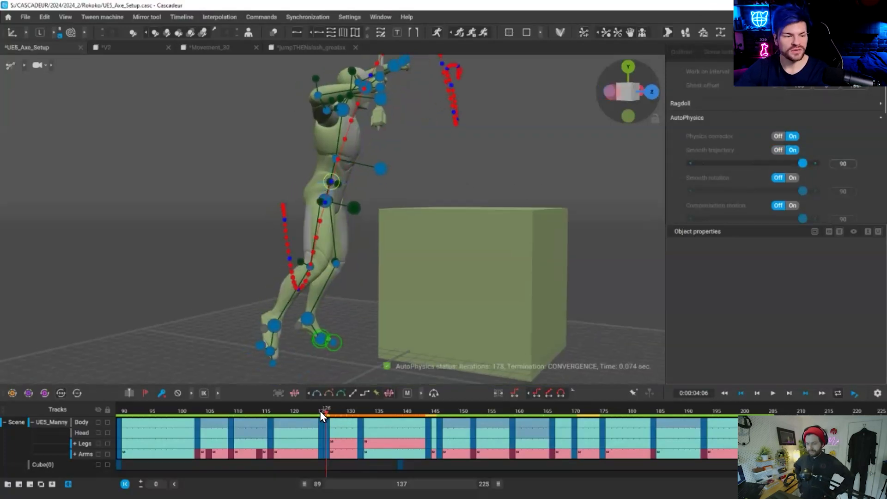
drag(253, 409, 496, 324)
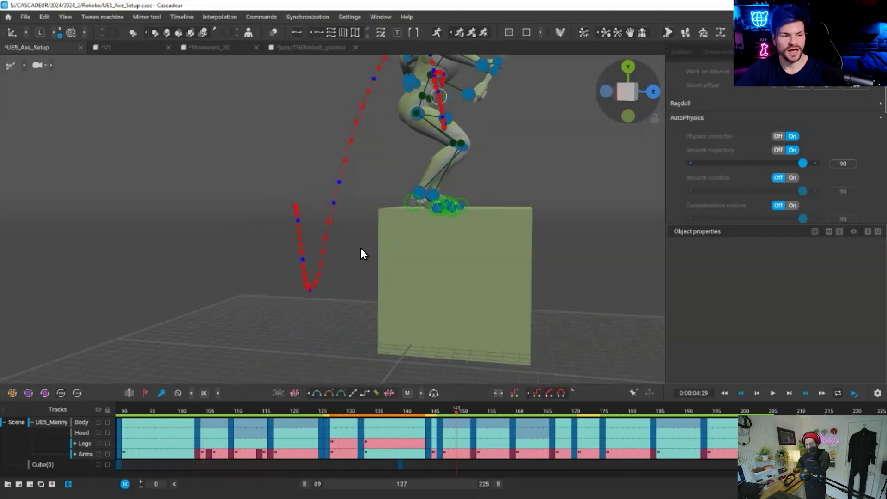
alt+middle_drag(407, 269, 395, 337)
alt+drag(393, 185, 313, 184)
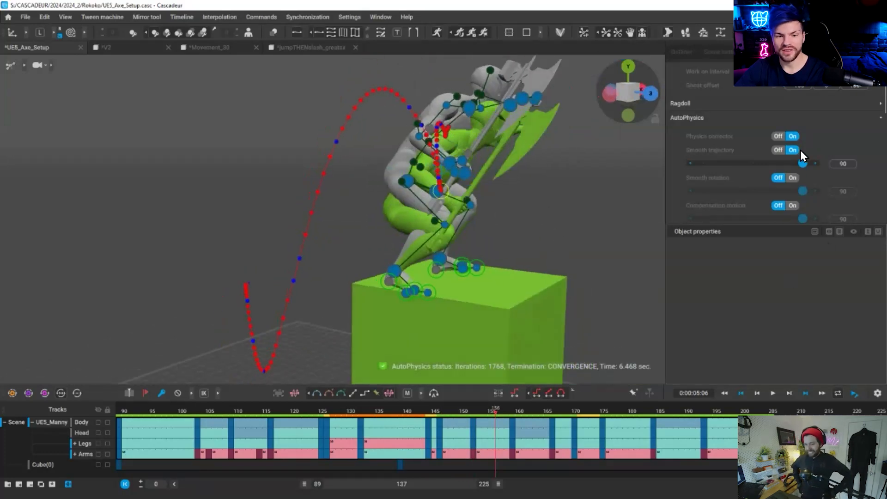
Lower the Smooth trajectory strength to 80.
mouse_move(786, 165)
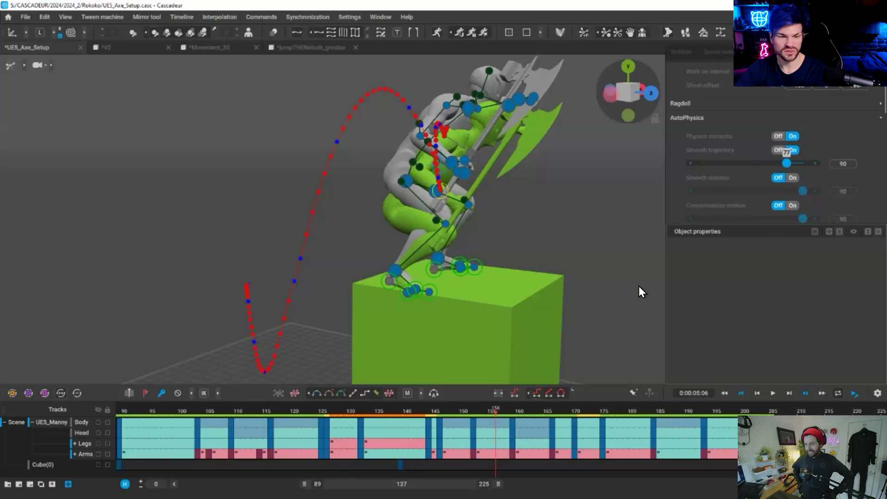
right_drag(328, 200, 297, 306)
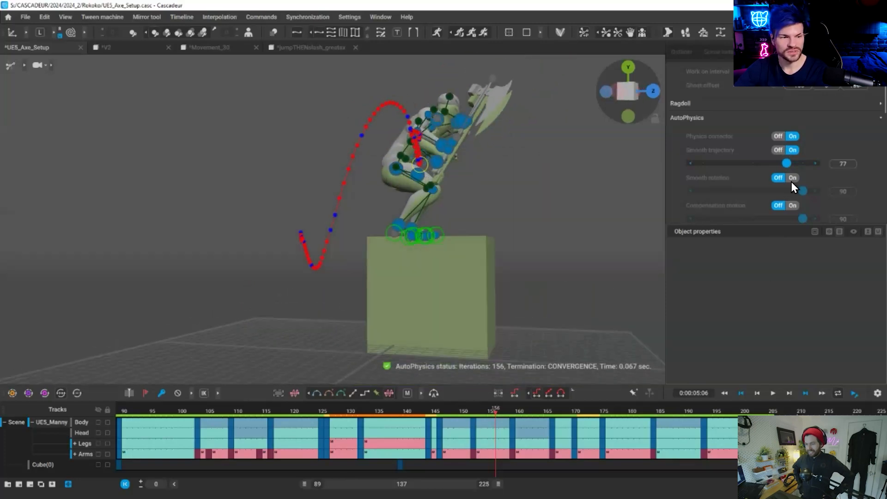
drag(790, 164, 790, 165)
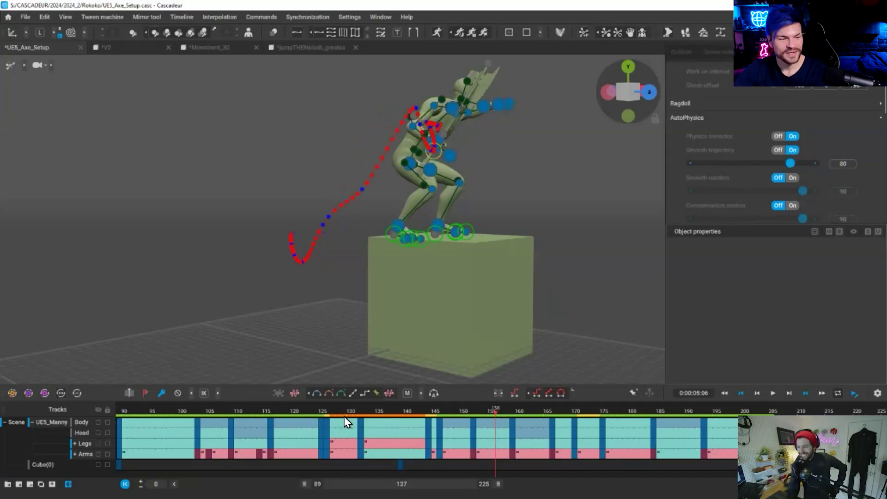
Inspect the crouch around frames 118 to 120 and play the smoothed jump, comparing the overlapping ghost with the character.
click(287, 421)
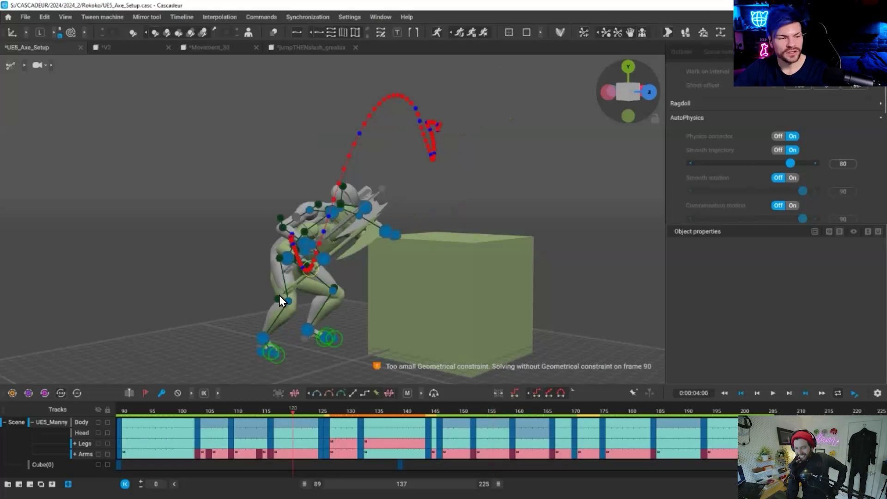
alt+drag(361, 307, 407, 340)
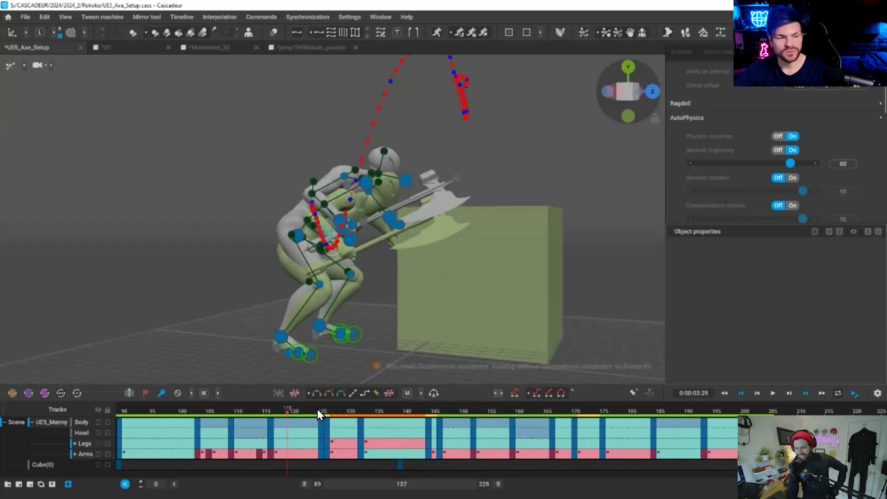
key(Left)
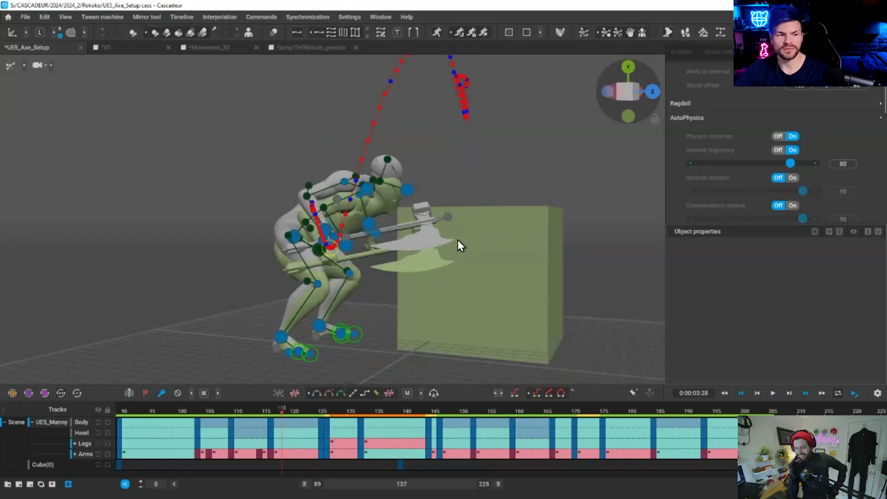
alt+drag(457, 240, 477, 218)
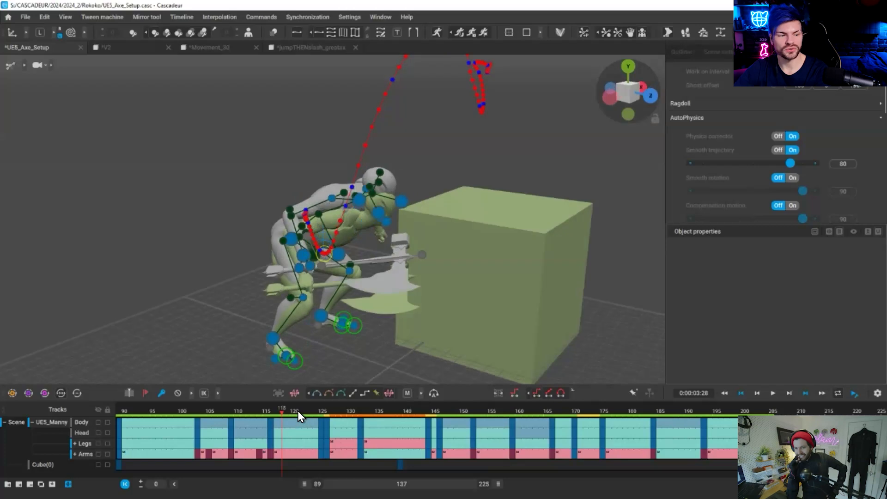
key(space)
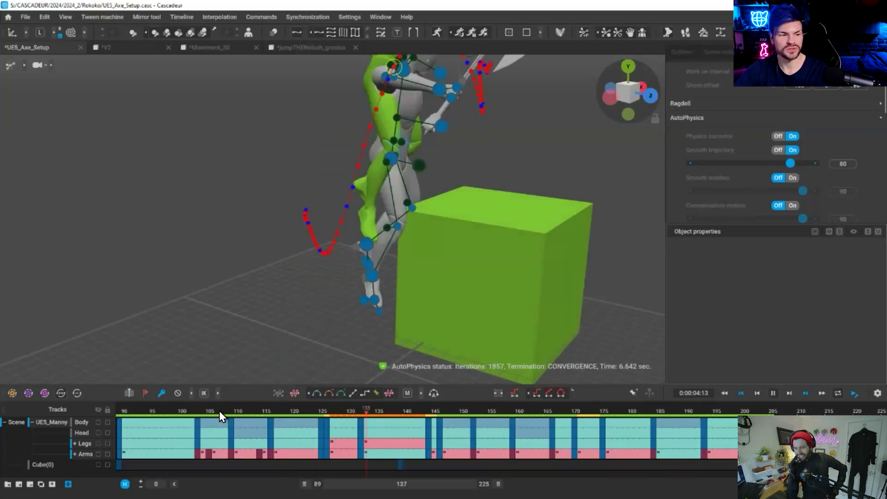
key(space)
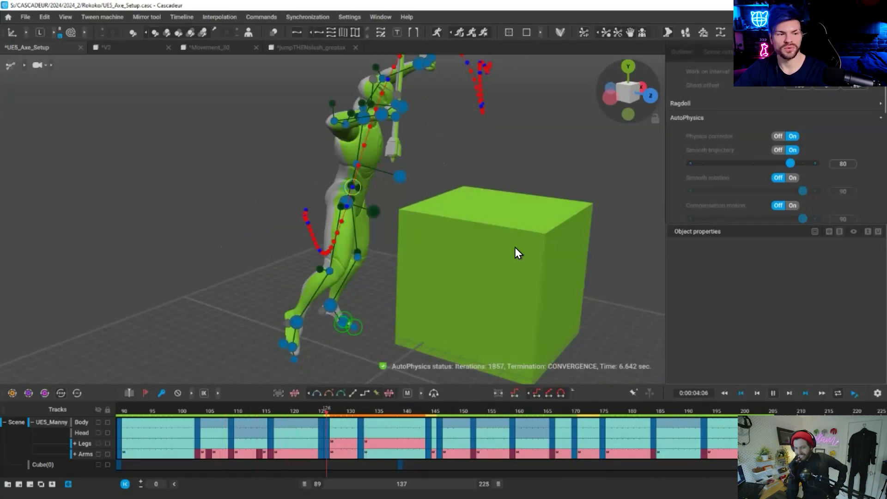
key(space)
key(space)
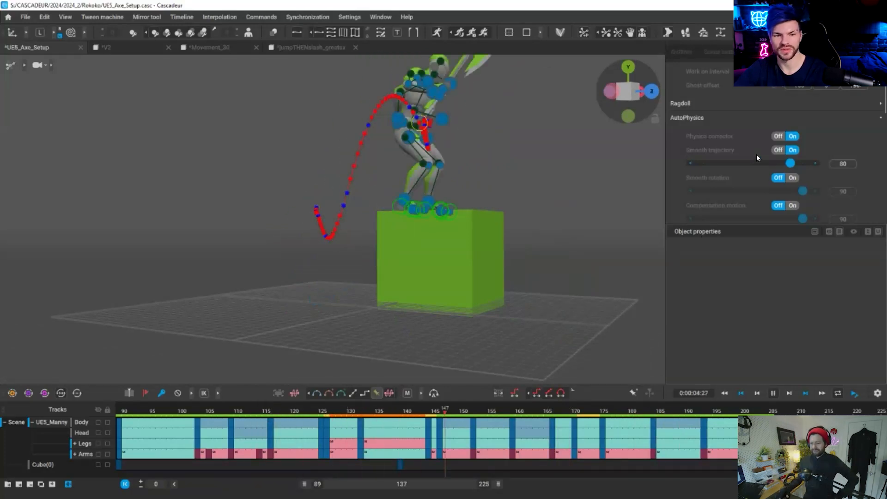
Offset the physics ghost from the character again, hide the rig controls, and play the jump onto the cube.
key(space)
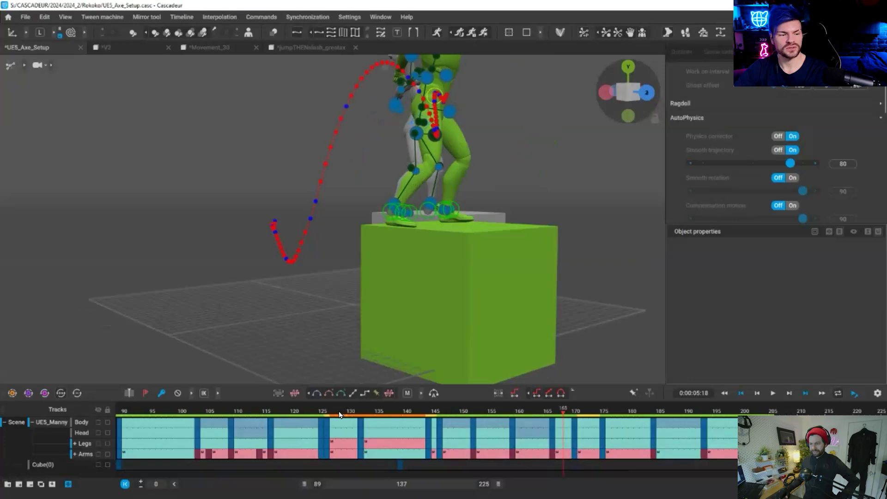
key(space)
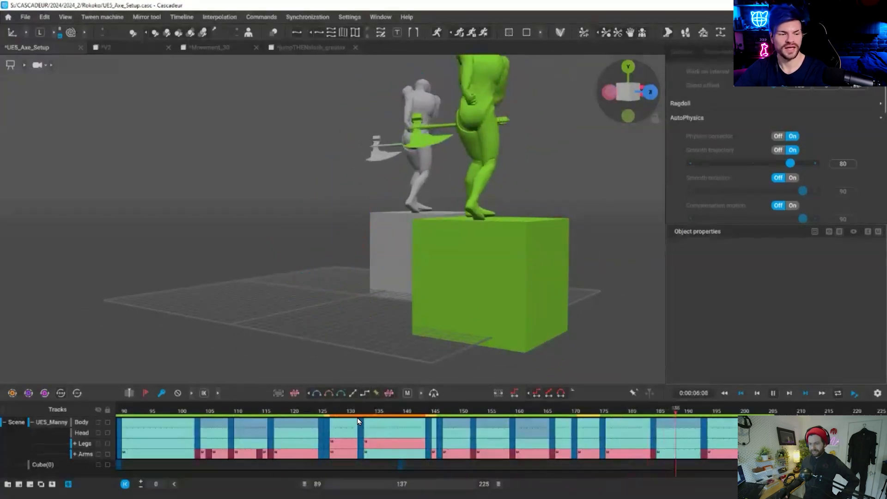
key(space)
key(space)
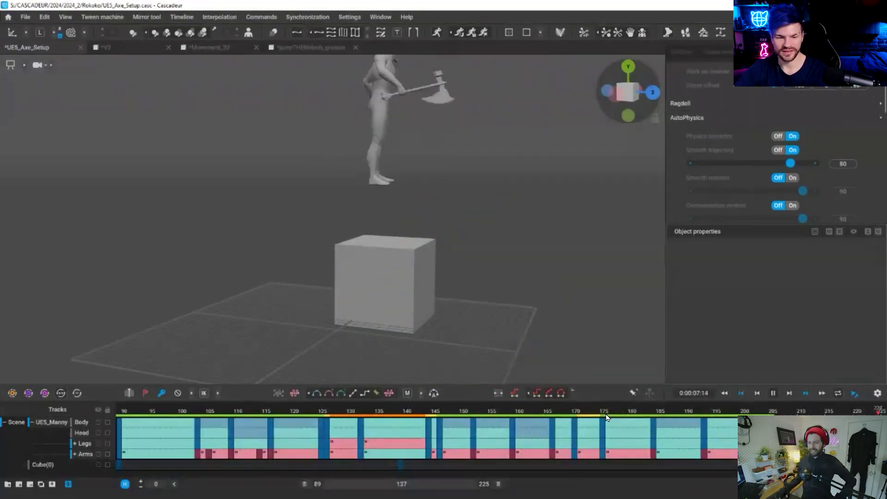
key(space)
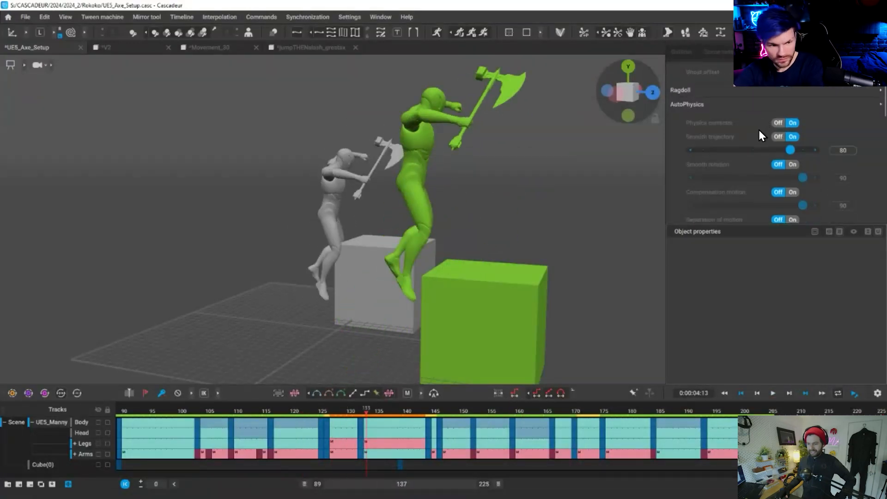
Look through the remaining AutoPhysics options and review the airborne part of the jump from about frame 134 up close.
scroll(786, 127, down, 2)
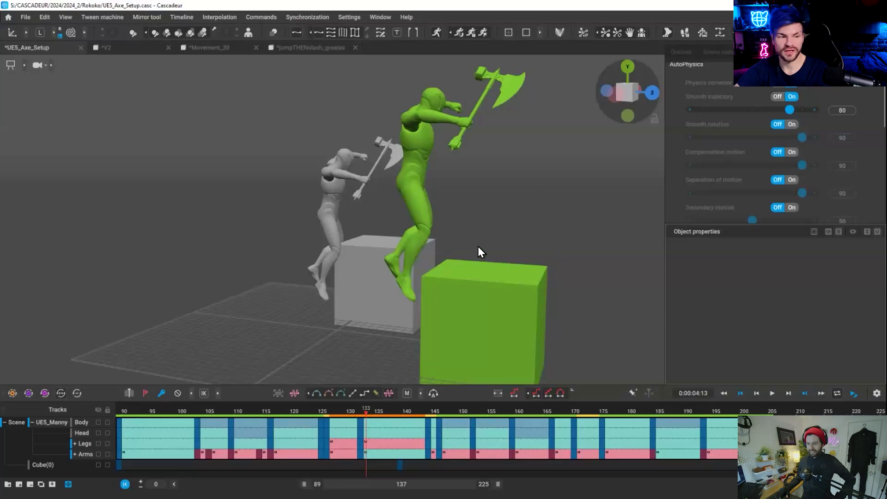
scroll(457, 231, up, 3)
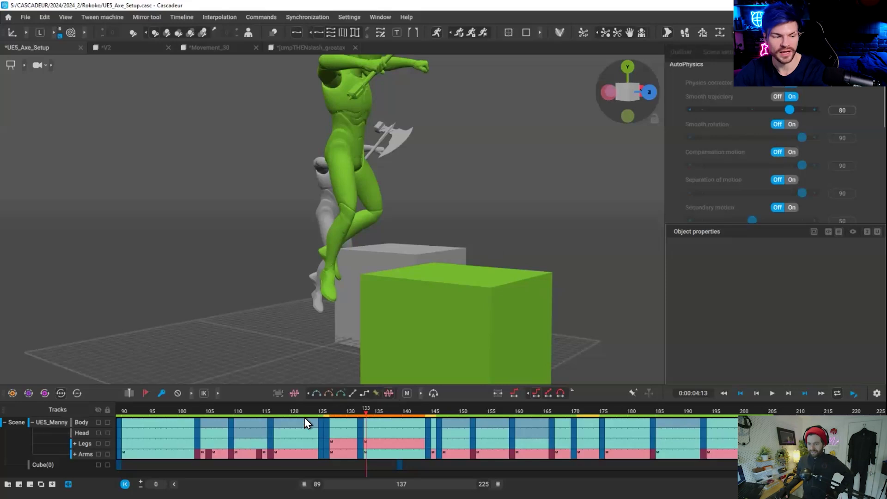
drag(392, 406, 373, 401)
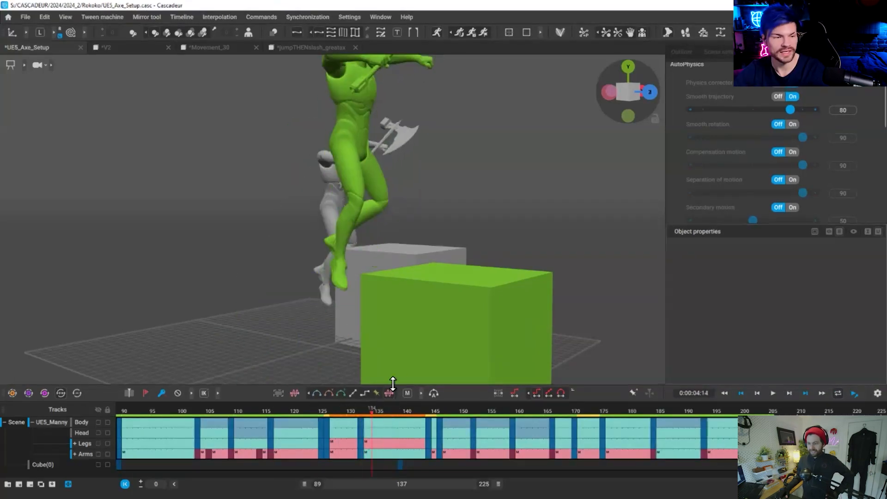
key(space)
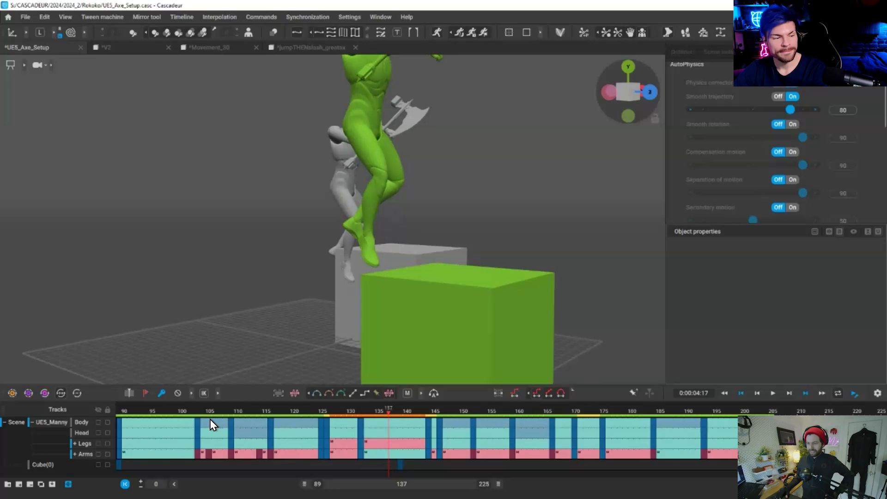
Select the interval from frame 89 to frame 159 across the UE5_Manny tracks, checking the landing crouch at its end.
key(f)
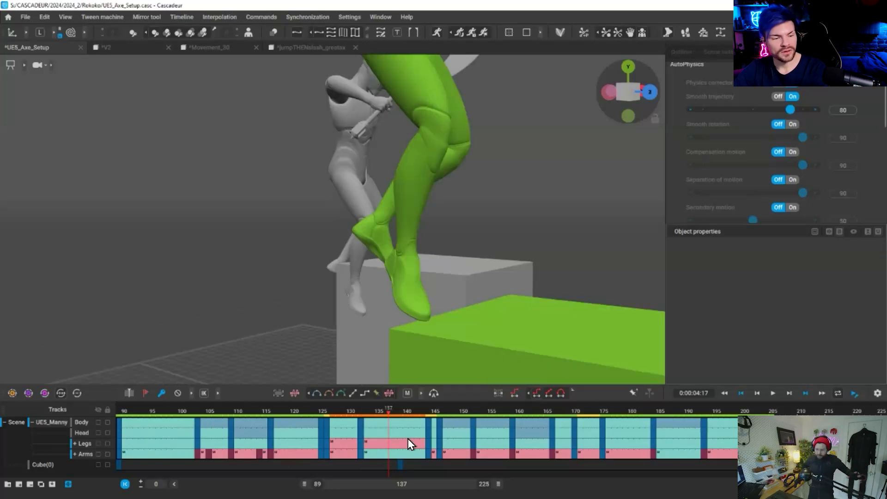
click(505, 454)
click(473, 451)
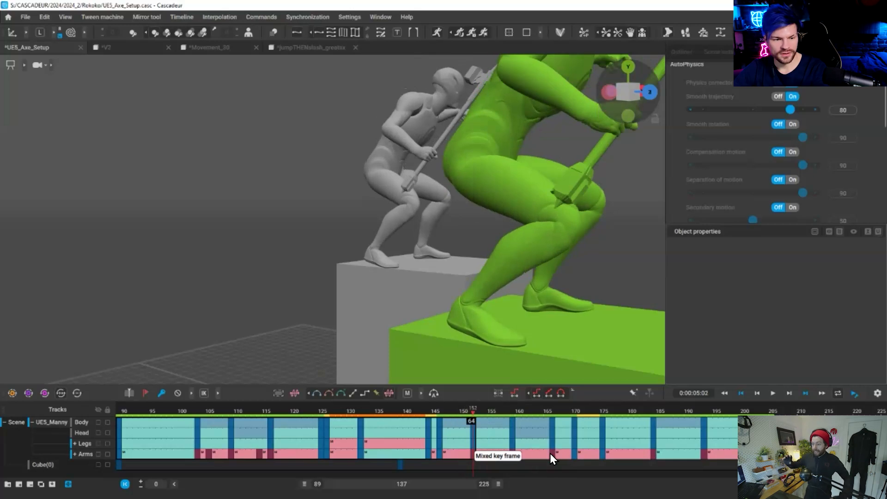
click(550, 454)
click(508, 459)
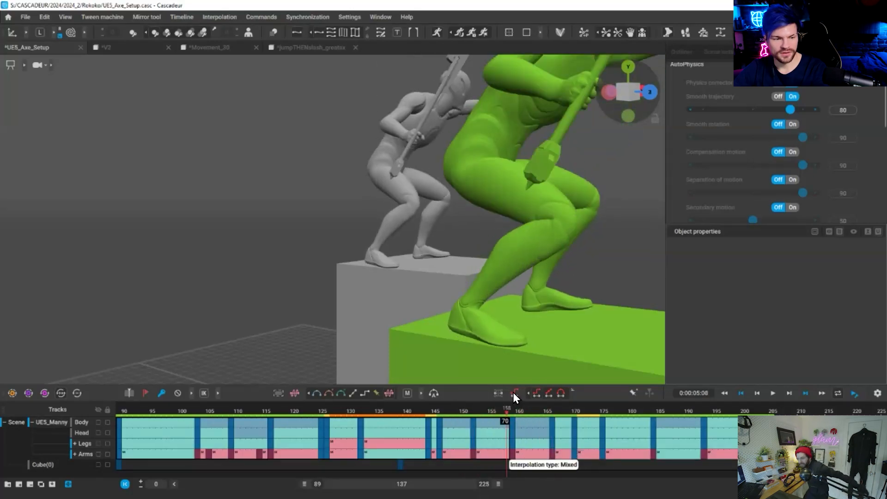
key(Right)
key(f)
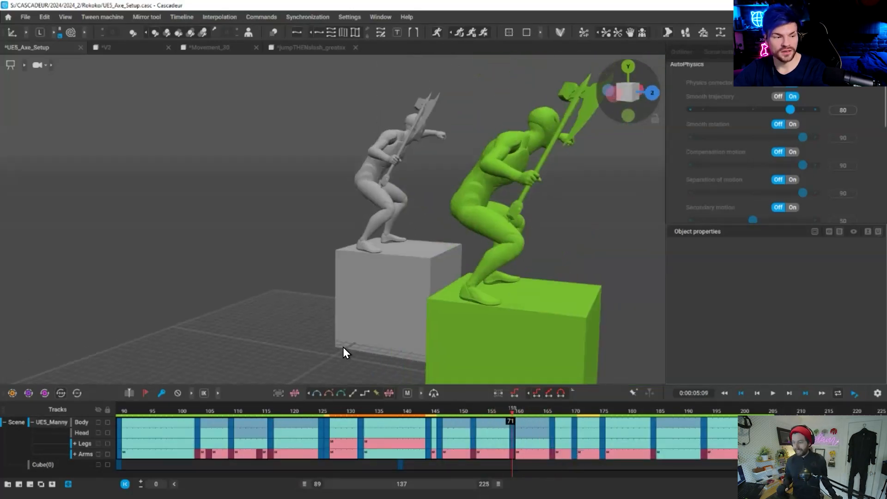
Examine the crouch near frame 116 and the airborne pose at frame 138, comparing the physics ghost with the character.
click(271, 411)
alt+drag(295, 360, 383, 390)
click(394, 411)
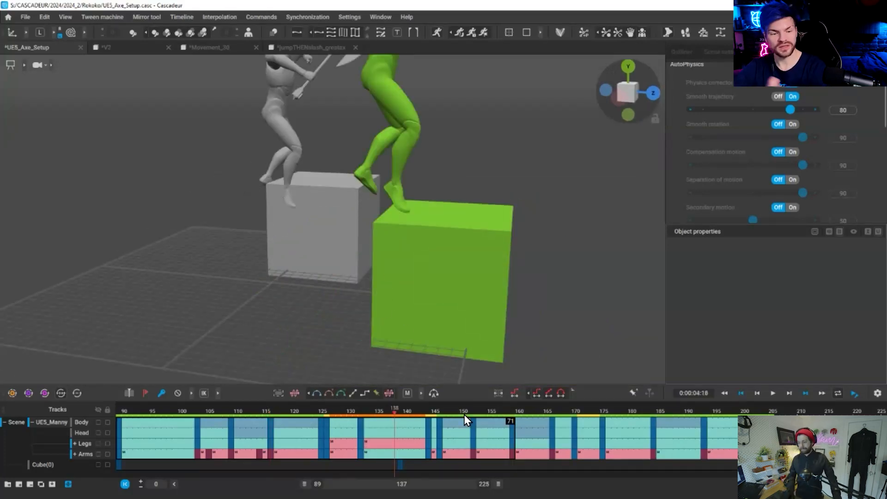
alt+middle_drag(520, 299, 512, 354)
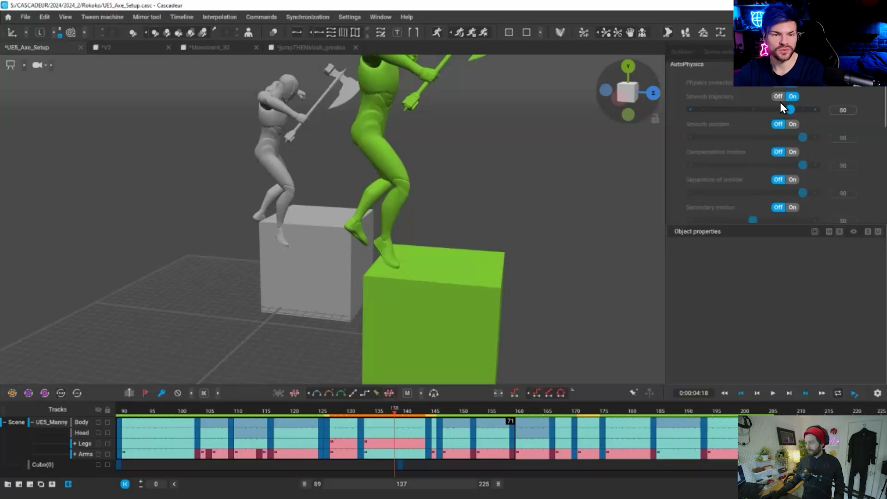
scroll(780, 101, up, 3)
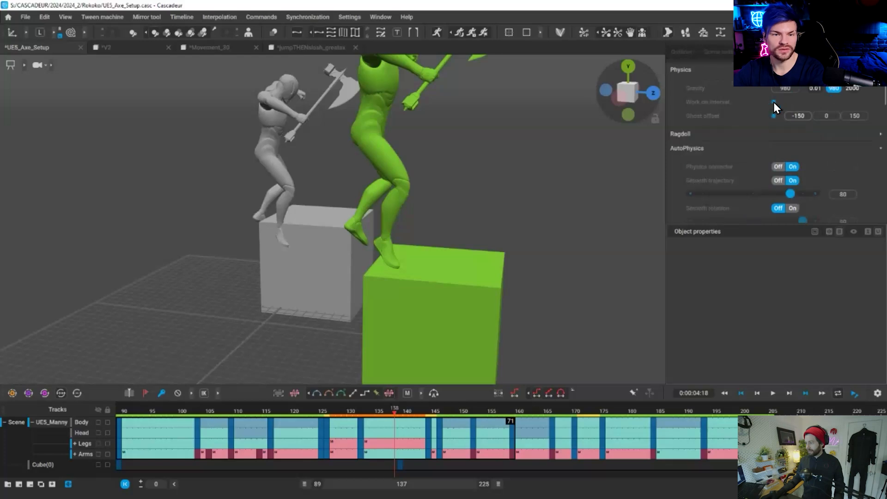
Turn the Physics Assistant off and on again to recalculate the ghost, and play the jump from about frame 127.
click(436, 32)
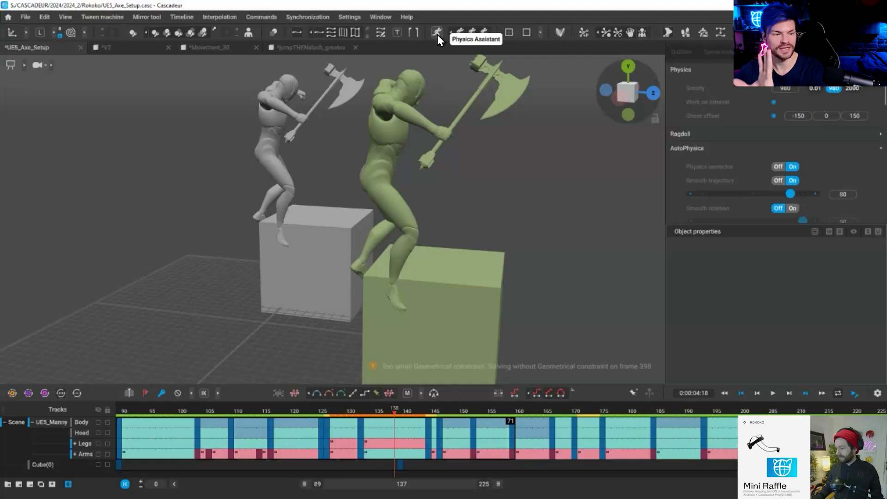
click(437, 34)
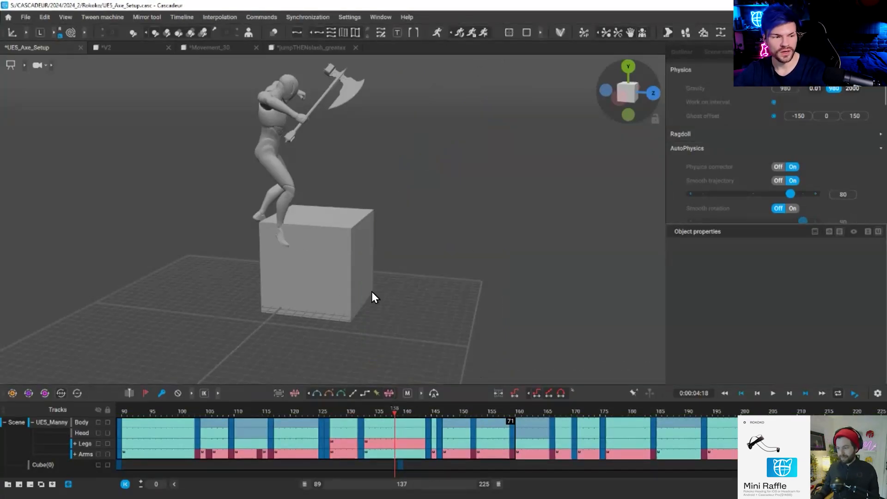
click(437, 32)
alt+right_drag(398, 296, 451, 389)
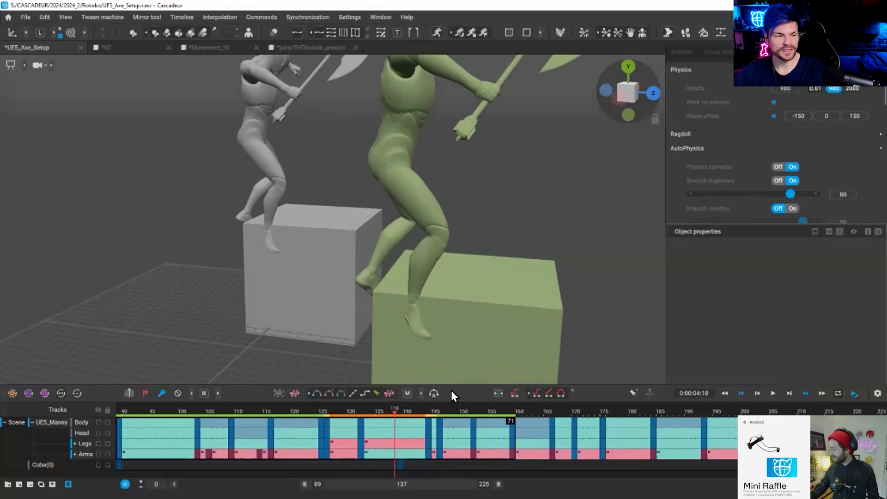
alt+drag(451, 390, 391, 411)
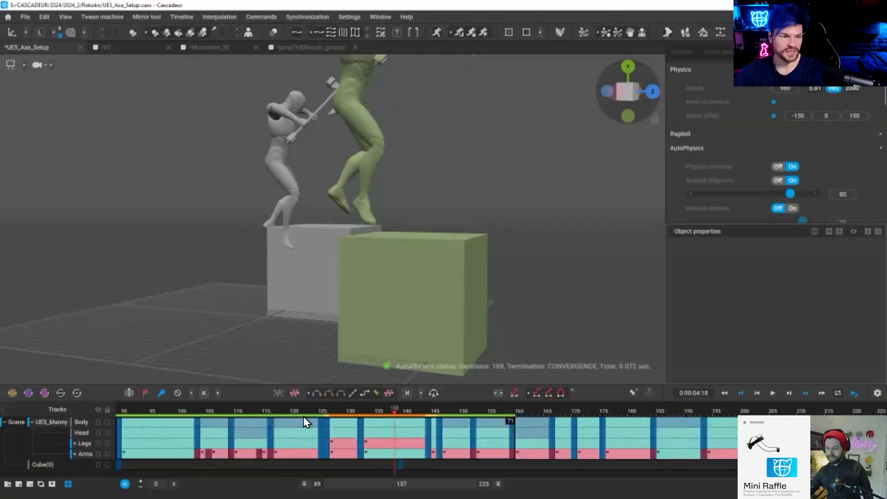
click(334, 412)
key(space)
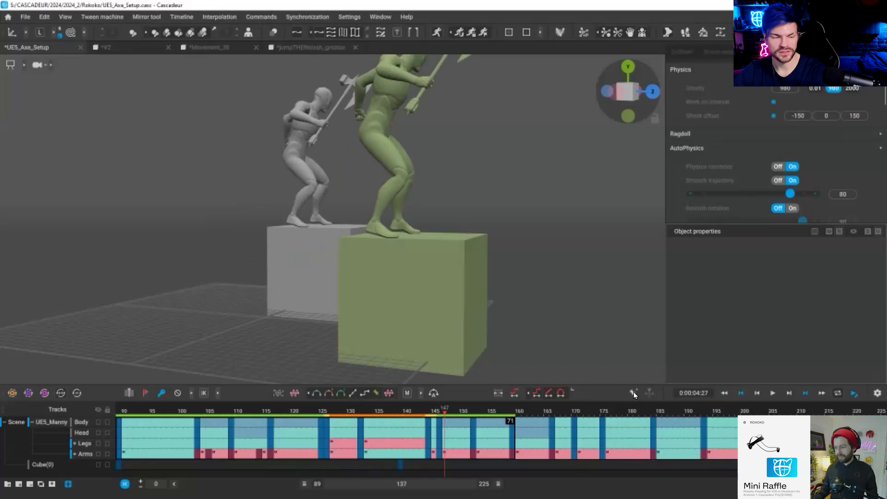
Snap the selected interval to the AutoPhysics result and agree to turn off the options intended to be applied only once.
alt+drag(428, 158, 517, 75)
scroll(517, 75, down, 3)
scroll(462, 34, up, 3)
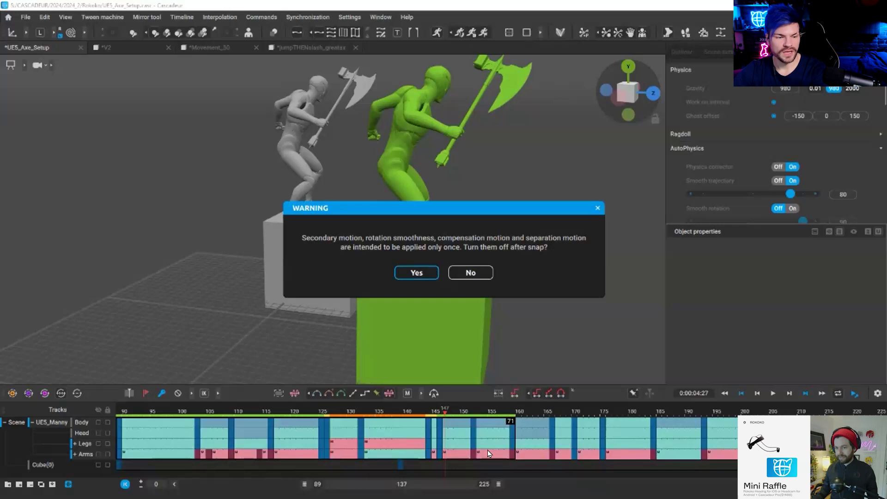
key(Return)
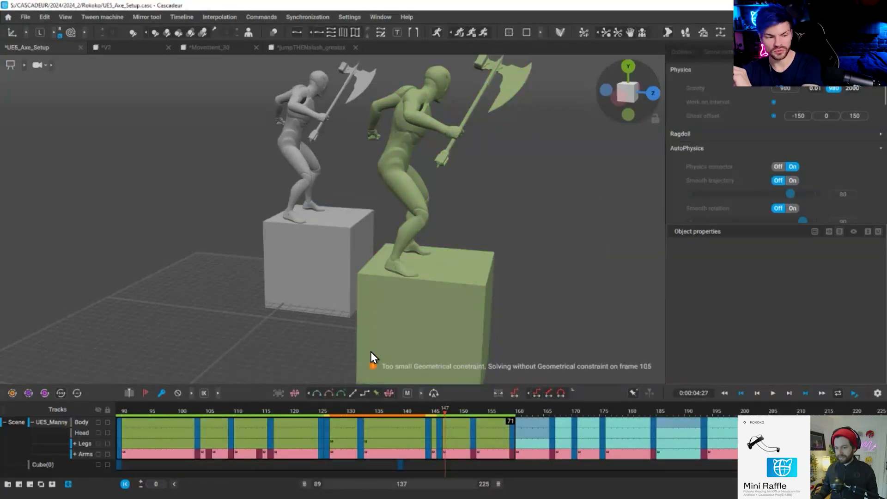
Review and play the snapped animation, and unbake frames 89 to 159 into editable key frames.
click(372, 428)
drag(362, 426, 383, 426)
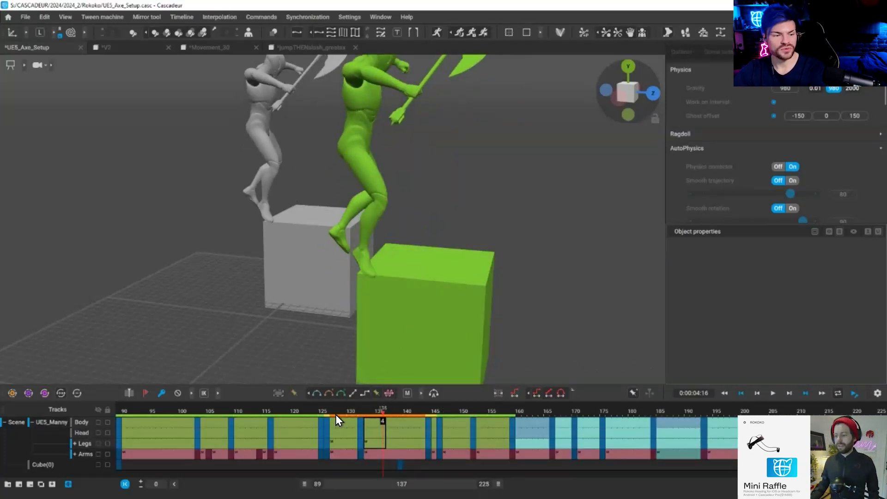
key(space)
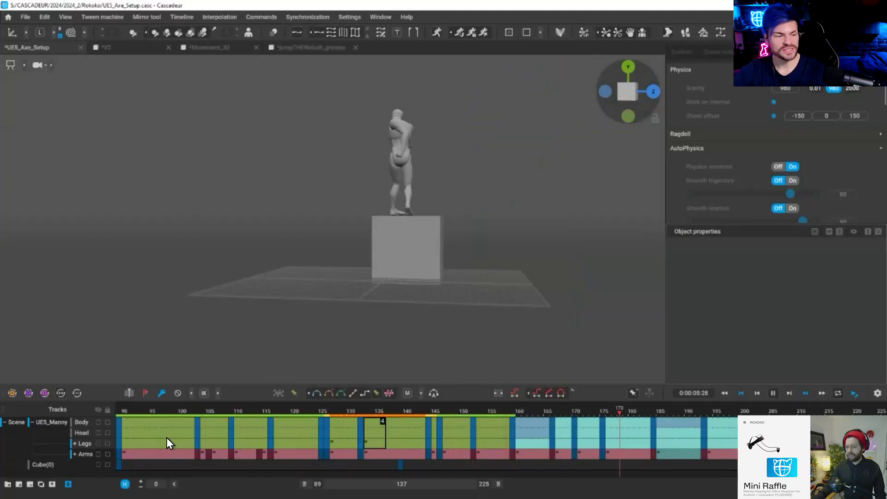
click(120, 423)
click(514, 454)
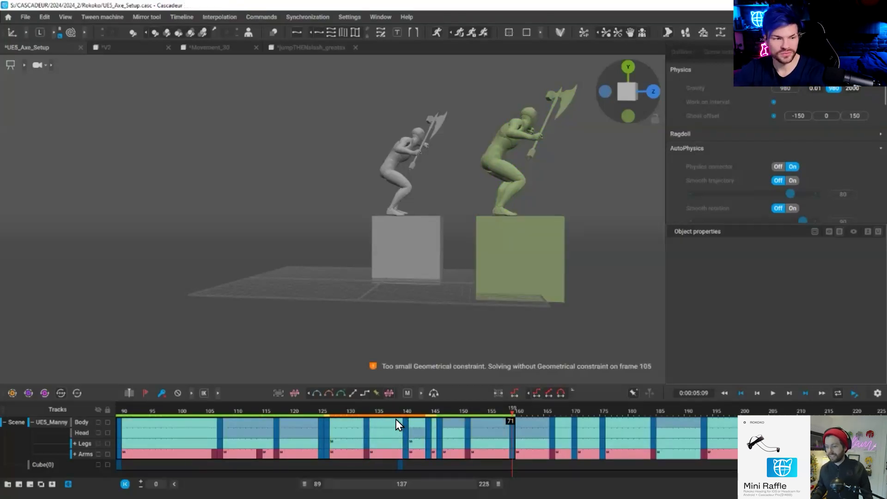
Check the unbaked jump around frame 140, turn off the Physics Assistant, and scrub through to the landing crouch.
click(404, 419)
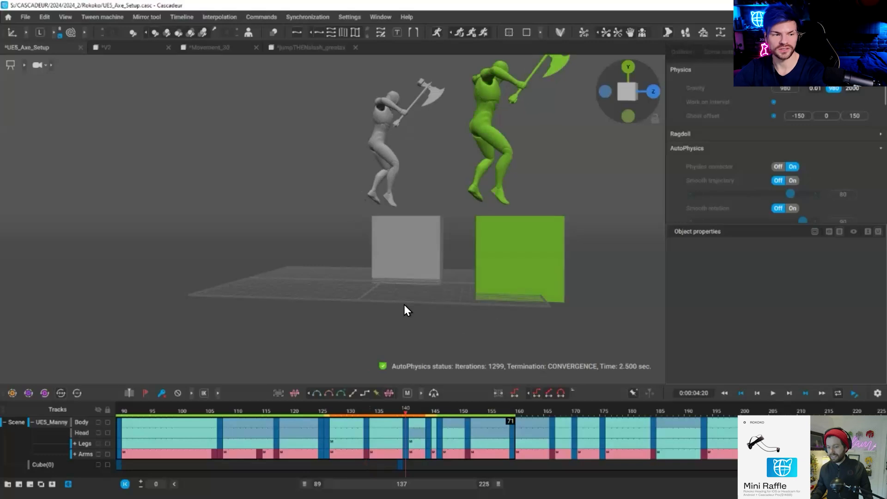
scroll(404, 304, up, 5)
scroll(437, 139, down, 3)
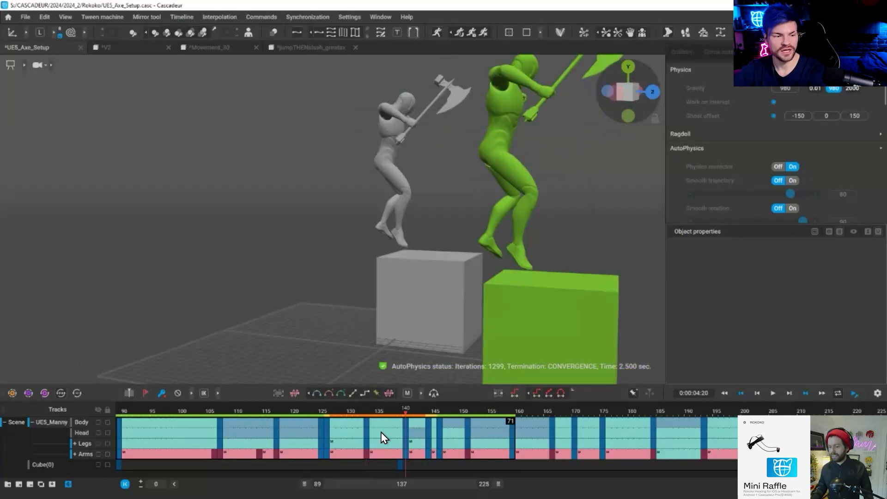
click(395, 411)
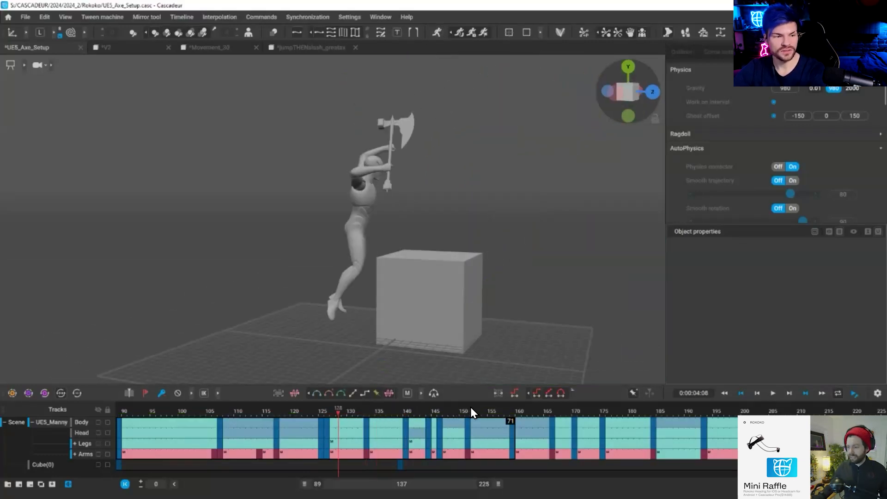
drag(492, 407, 510, 407)
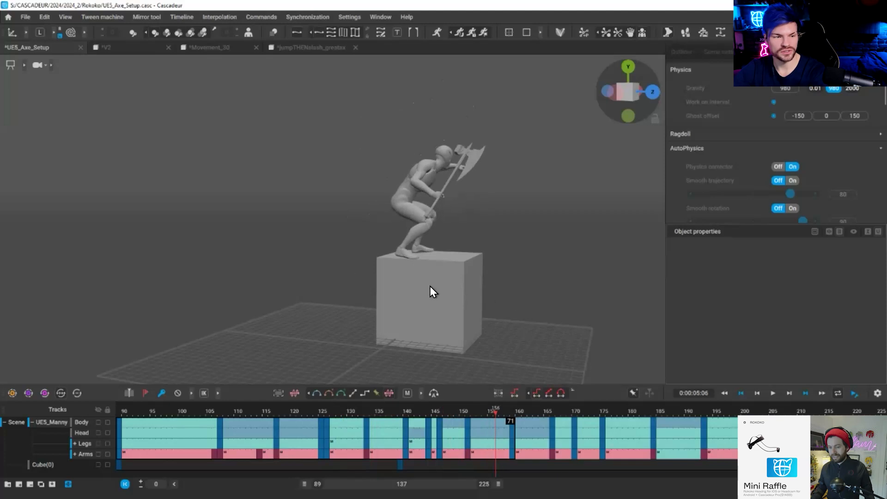
Show the rig controls at frame 159 and select the left hand to examine its trajectory from several angles.
right_drag(516, 158, 414, 291)
scroll(396, 241, up, 5)
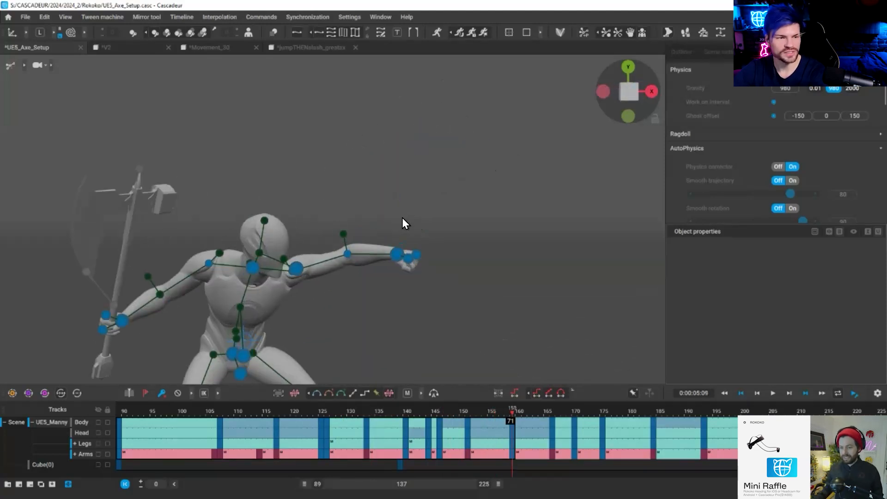
click(406, 218)
right_drag(471, 151, 437, 122)
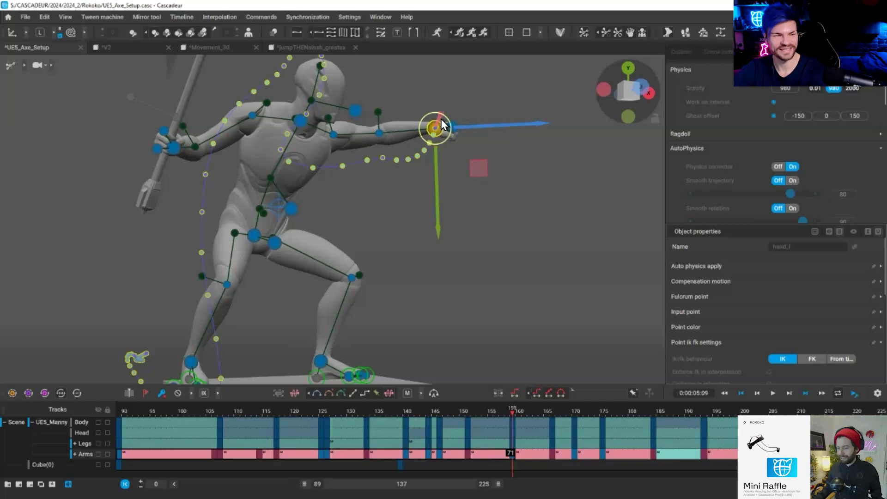
right_drag(539, 323, 475, 317)
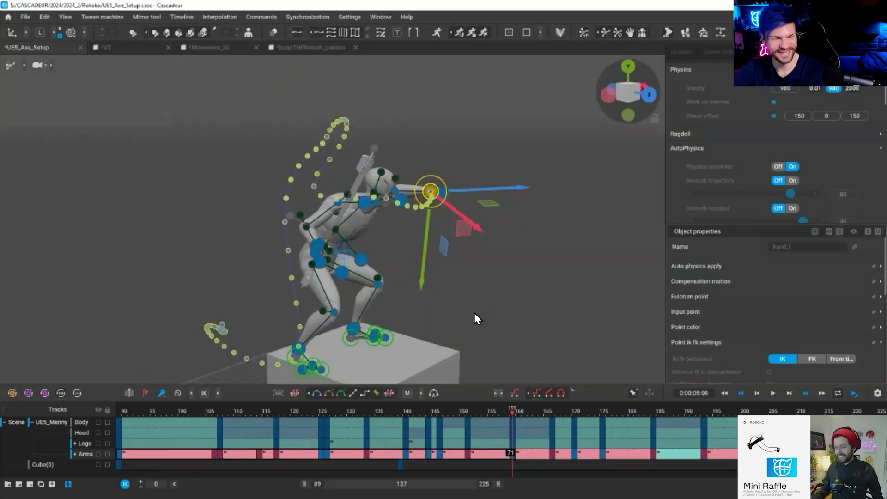
click(476, 317)
Hide the rig controls and play the jump onto the cube from the front and from the side.
key(1)
key(KP_1)
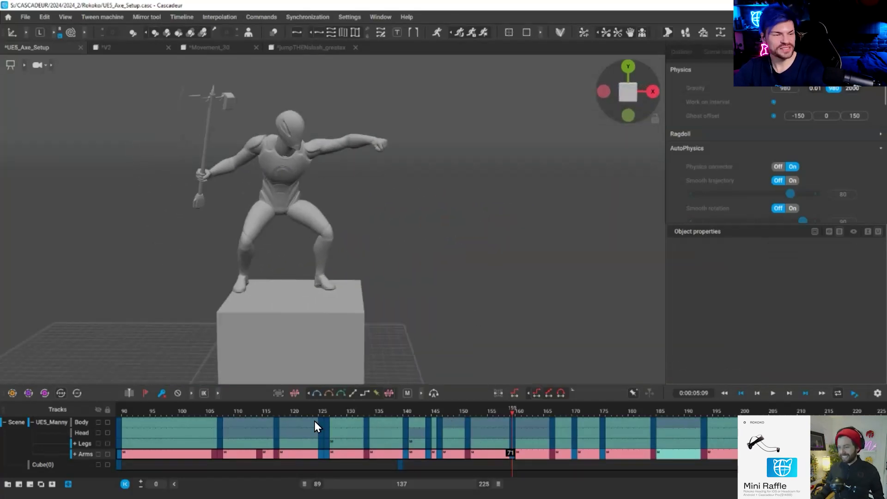
click(361, 430)
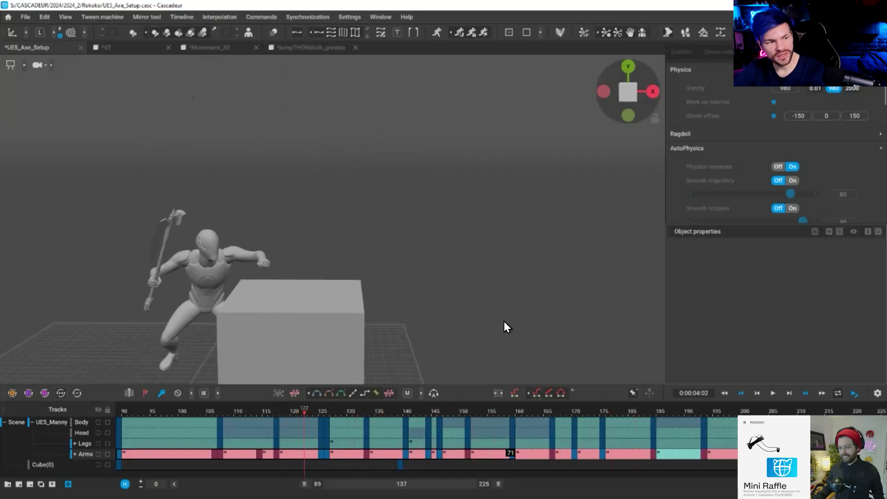
key(space)
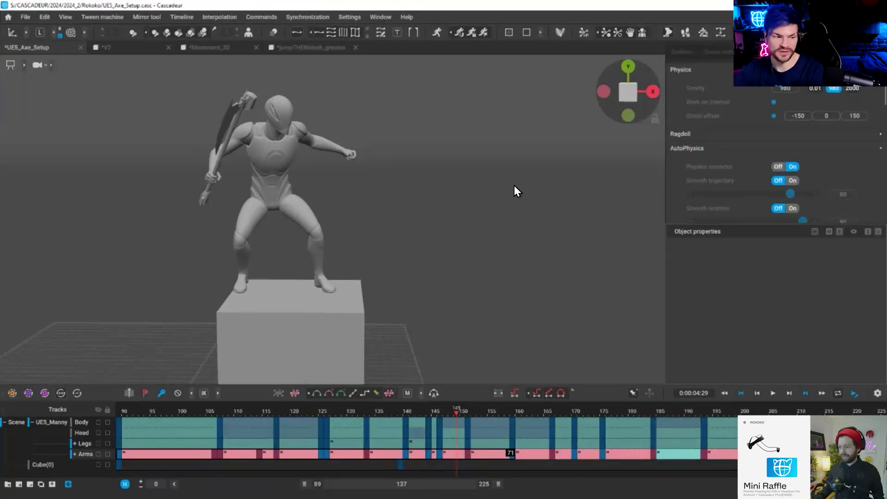
alt+drag(375, 241, 344, 228)
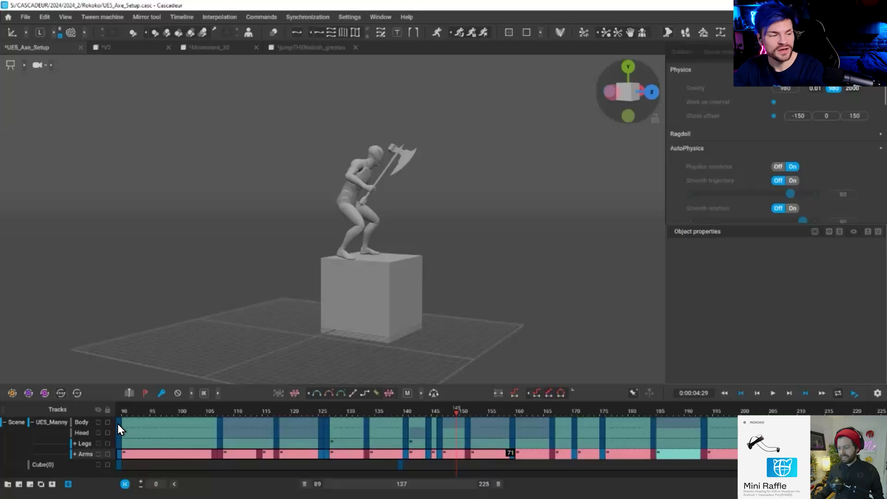
key(space)
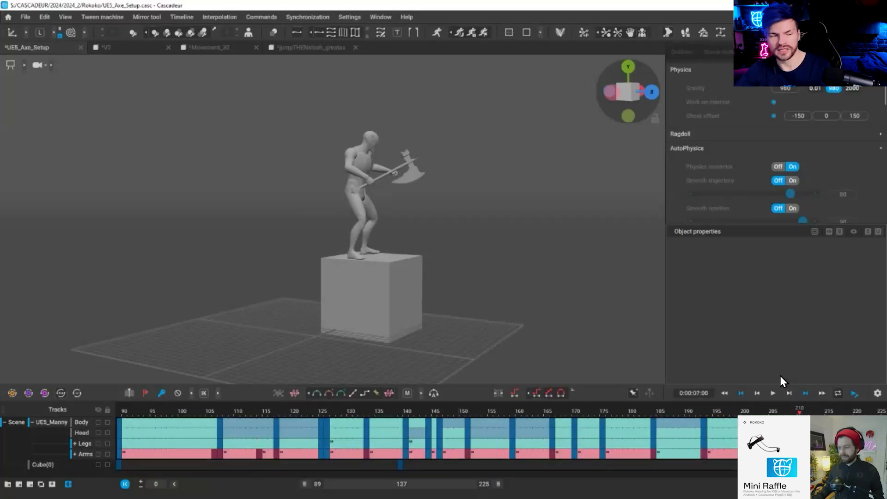
Turn the Physics Assistant back on and step to the airborne pose at frame 135.
click(443, 34)
click(409, 408)
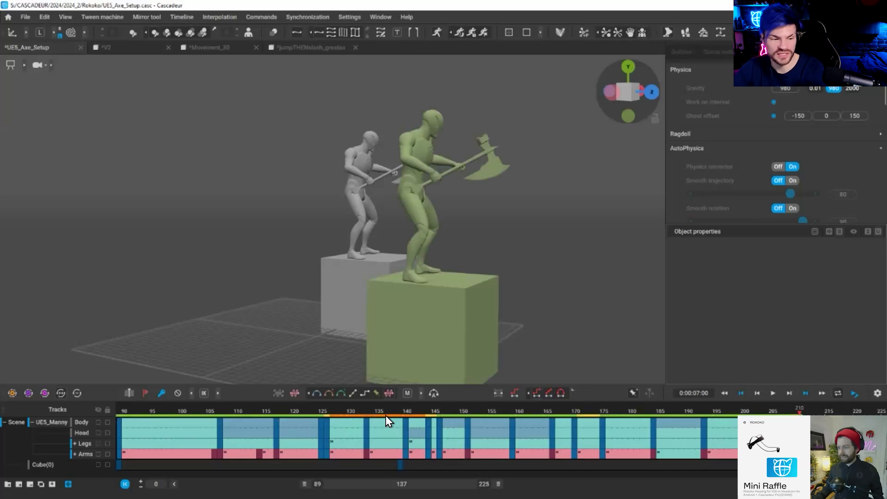
key(Left)
key(Left)
key(Left)
key(Left)
key(Left)
key(Left)
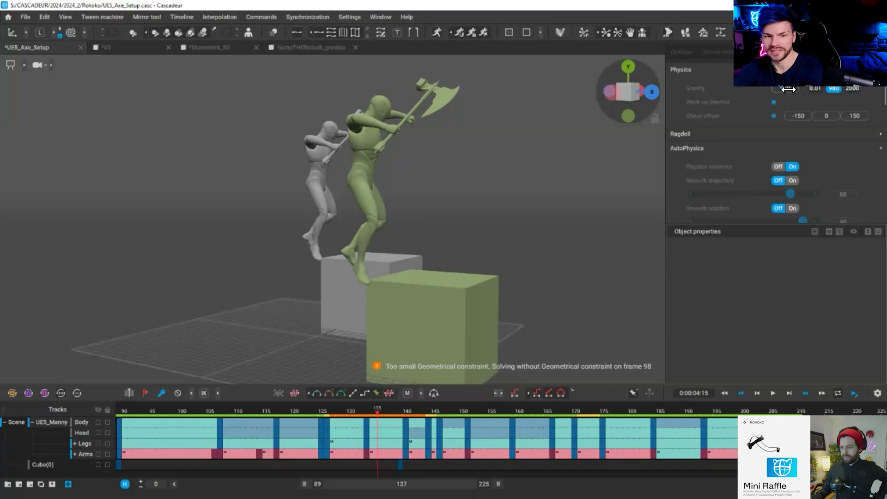
Set the physics gravity to 2000 and play the recalculated jump onto the cube.
click(853, 87)
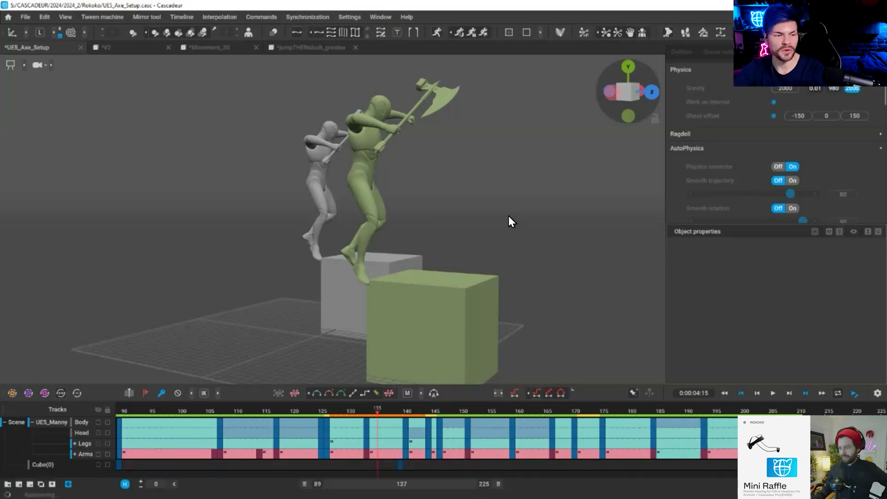
scroll(460, 210, down, 3)
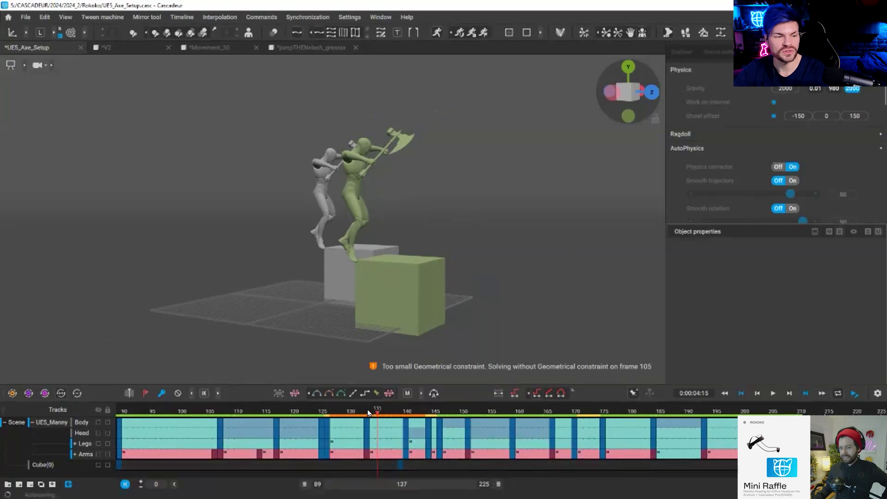
key(space)
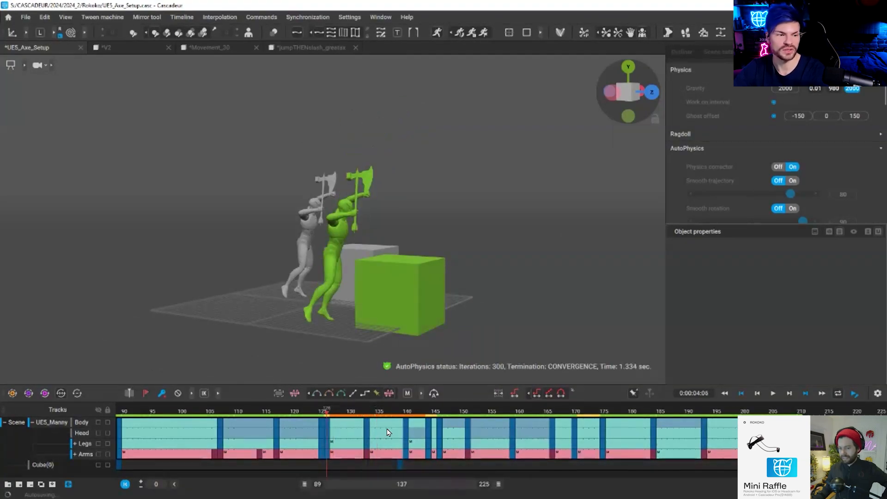
key(space)
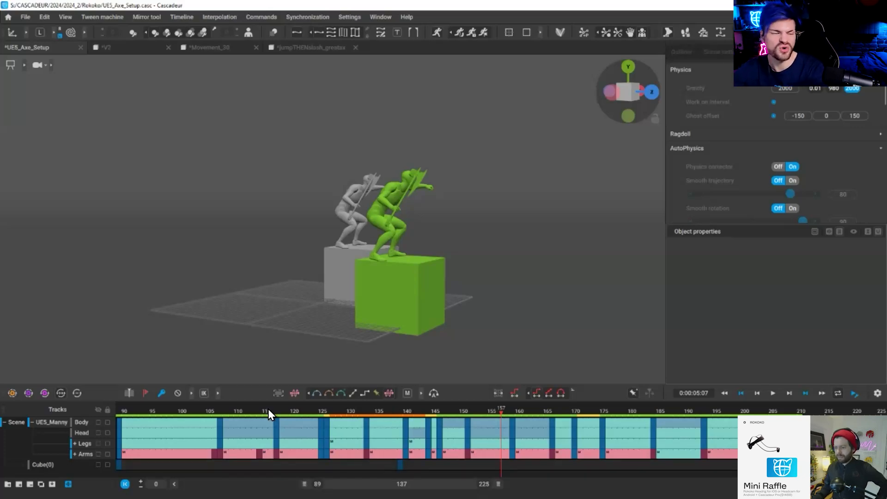
Examine the crouched landing pose at frame 160 and its physics ghost from the front.
alt+drag(349, 309, 265, 181)
alt+drag(261, 121, 273, 139)
alt+right_drag(273, 138, 309, 126)
alt+middle_drag(309, 126, 448, 312)
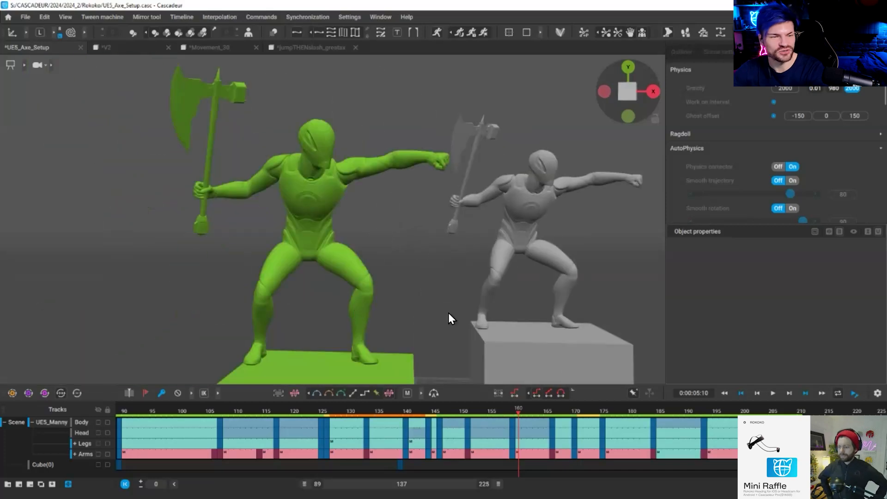
scroll(407, 379, down, 4)
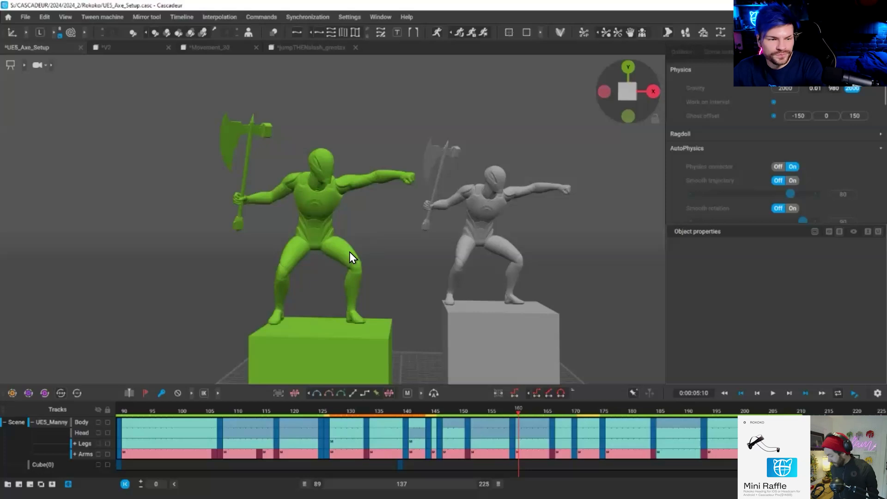
scroll(387, 382, up, 3)
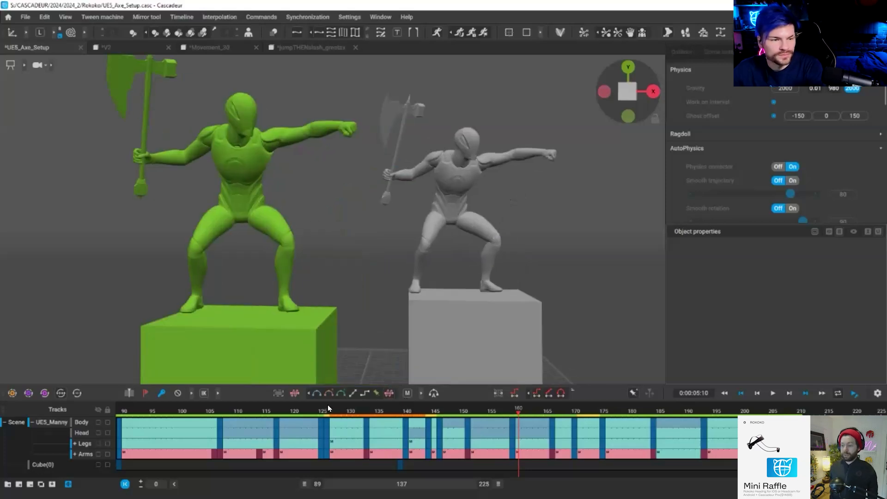
Shorten the visible timeline range to end at frame 210 and play the axe swing on the cube.
key(space)
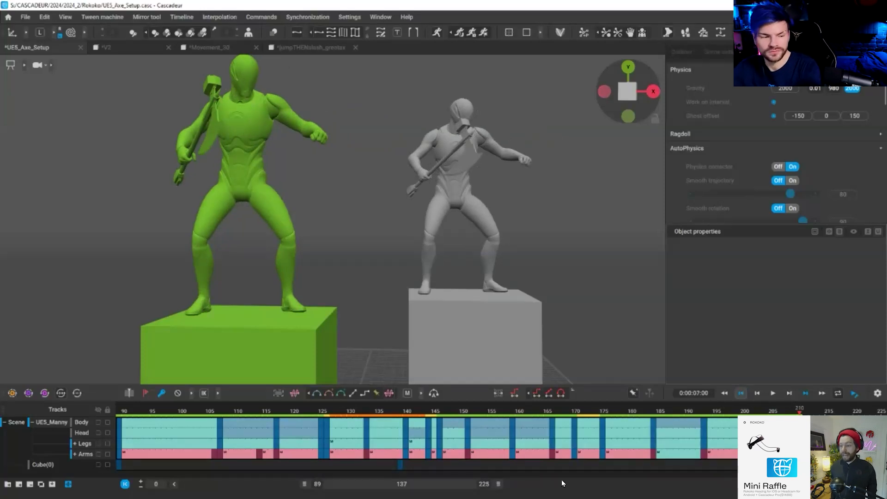
scroll(529, 414, up, 1)
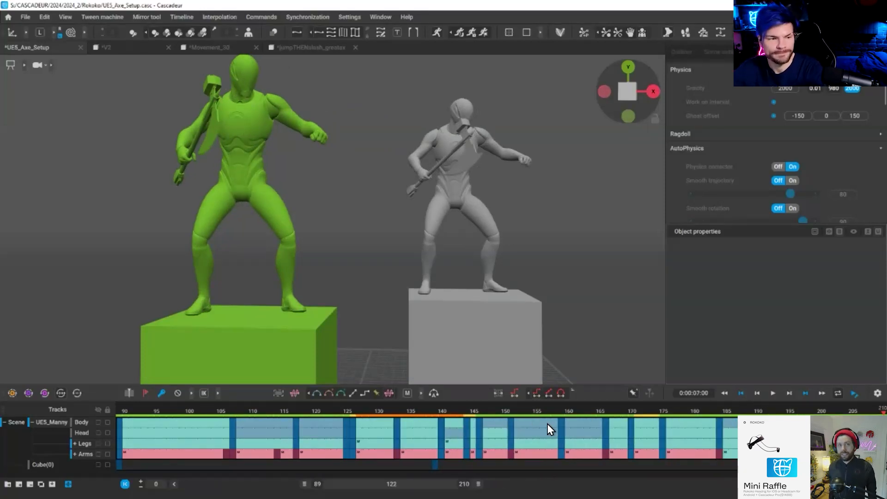
key(space)
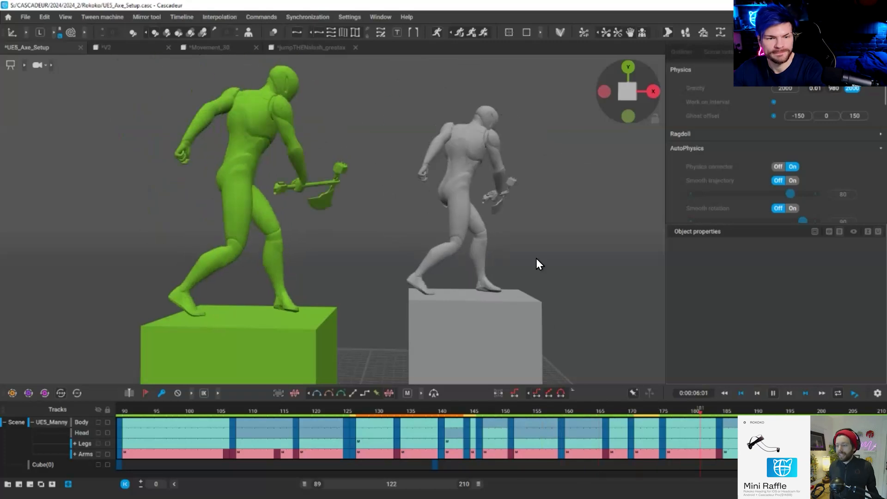
scroll(772, 105, down, 2)
scroll(774, 104, up, 2)
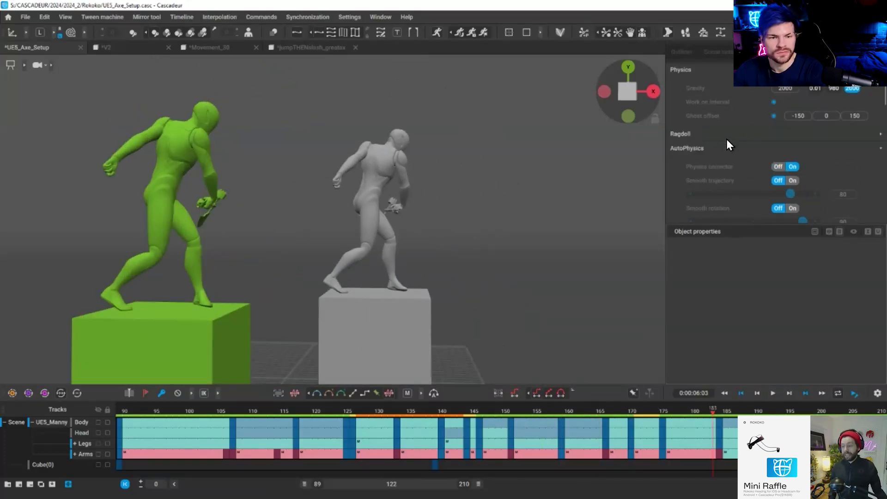
Turn off the ghost offset in the physics settings so the ghost overlaps the character.
scroll(726, 162, down, 1)
scroll(726, 167, down, 8)
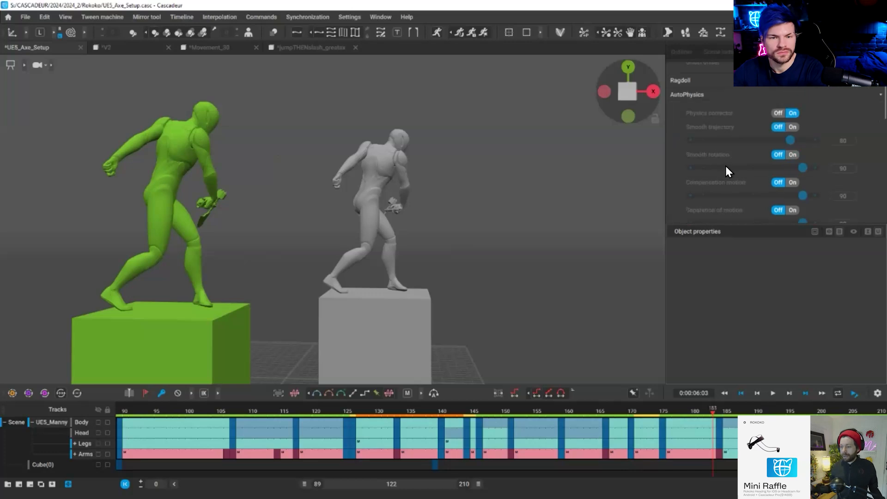
scroll(697, 102, up, 4)
scroll(709, 137, up, 3)
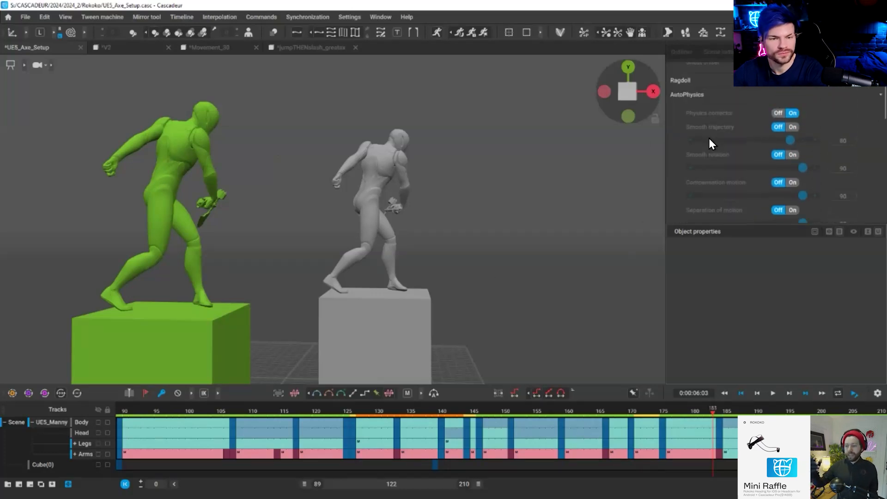
scroll(761, 144, up, 4)
scroll(760, 160, down, 3)
scroll(769, 124, up, 3)
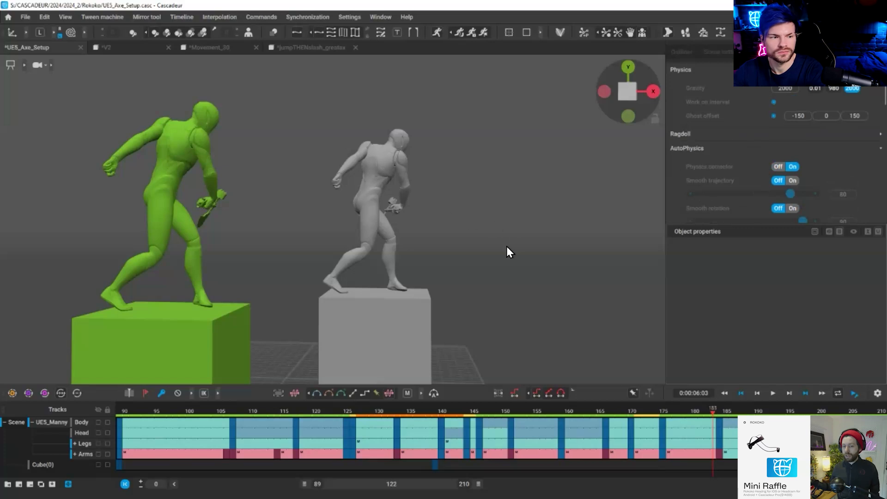
Scrub the overlapped swing, start the physics interval at frame 146, and play through to frame 210.
drag(623, 412, 536, 416)
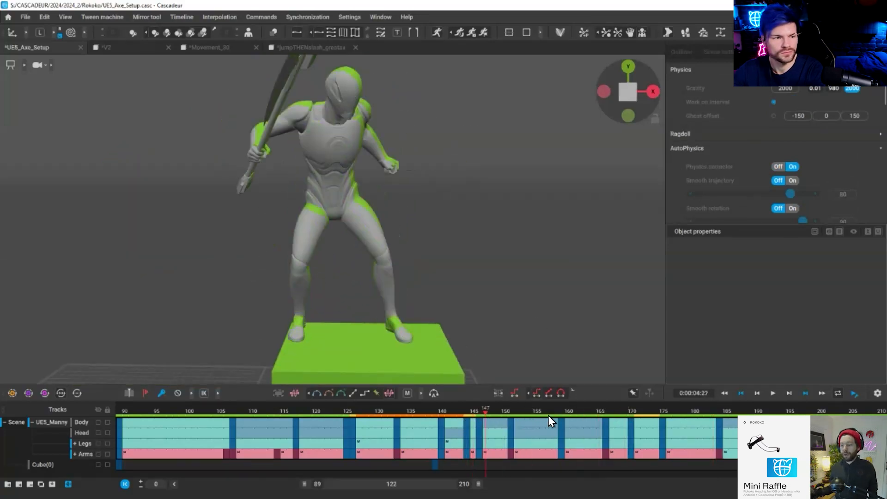
click(618, 409)
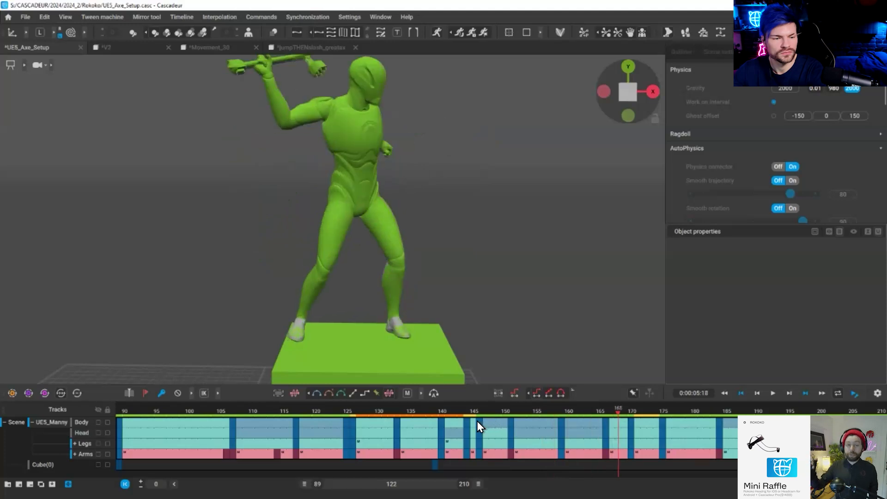
key(space)
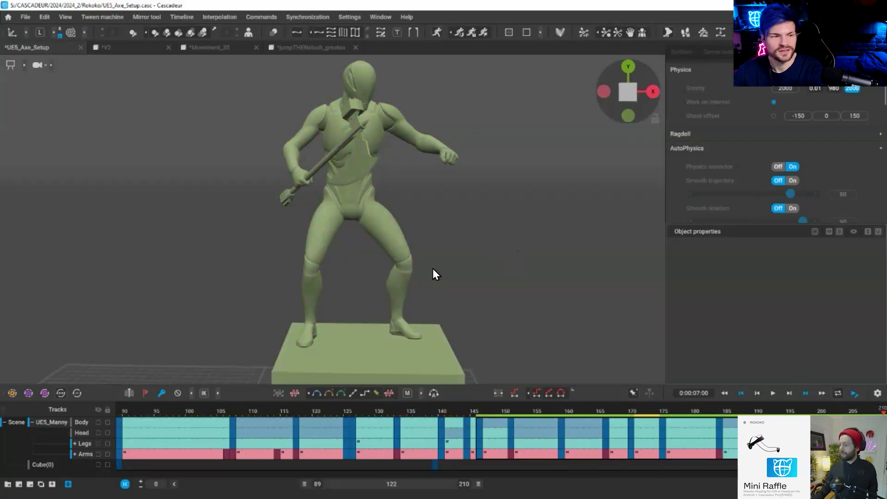
Compare the character with the overlapping physics ghost at frames 159, 147 and 168 from several angles.
right_drag(417, 275, 499, 217)
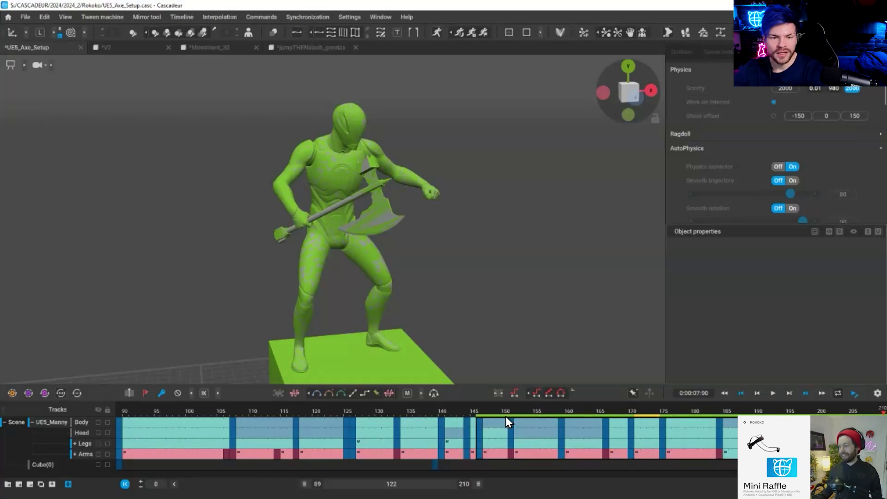
click(561, 417)
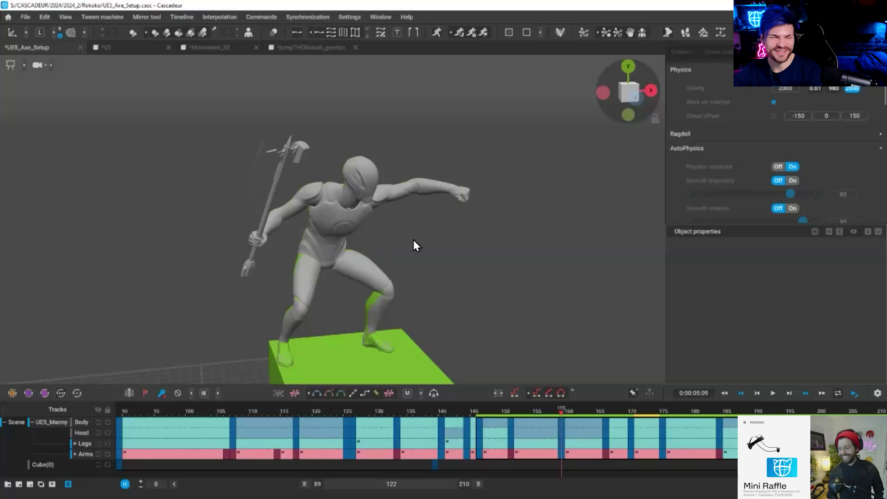
alt+drag(405, 221, 336, 198)
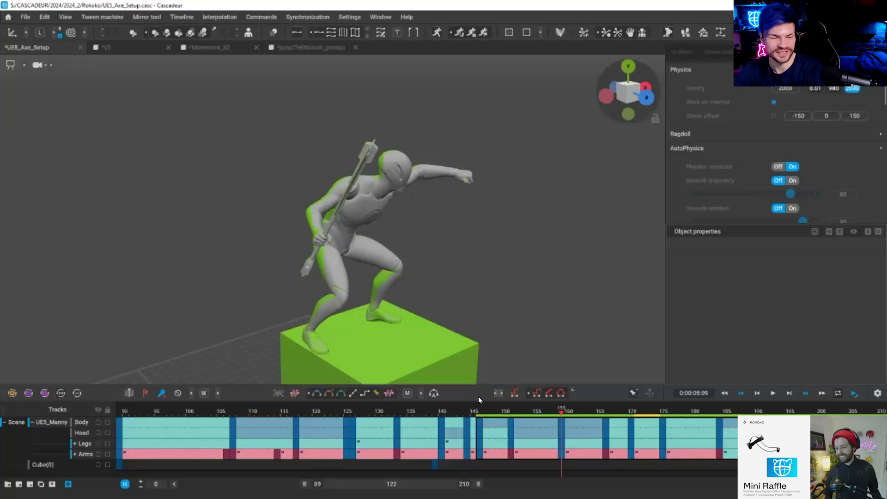
drag(527, 411, 606, 407)
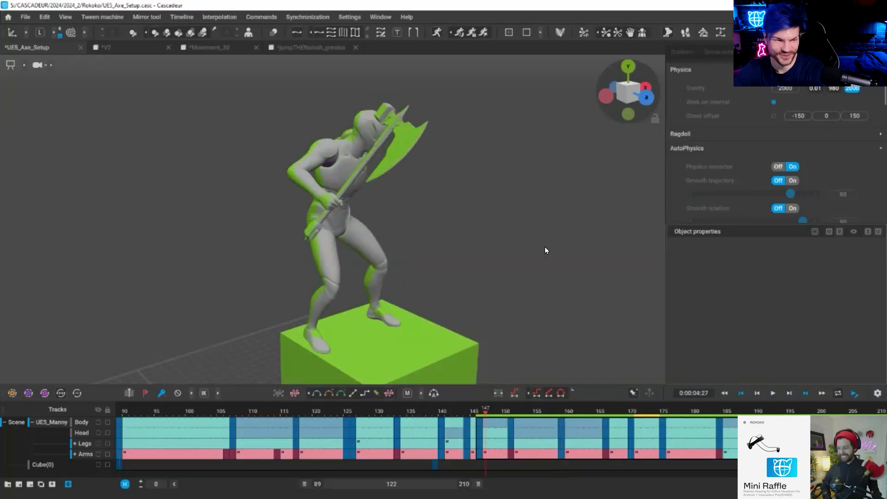
alt+drag(531, 257, 479, 259)
key(Right)
key(Right)
alt+drag(437, 170, 465, 208)
alt+drag(550, 197, 562, 220)
alt+right_drag(561, 220, 762, 189)
scroll(667, 239, down, 3)
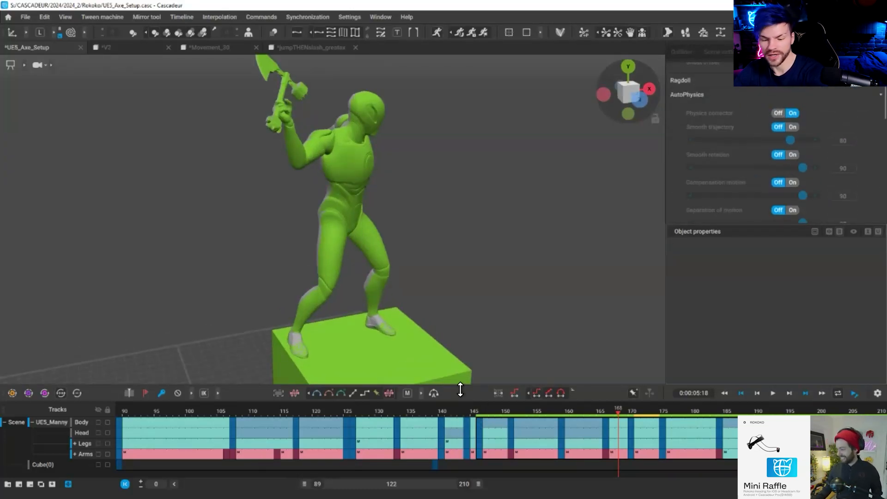
Fit the timeline to frames 146 to 210 and play the axe swing.
key(Home)
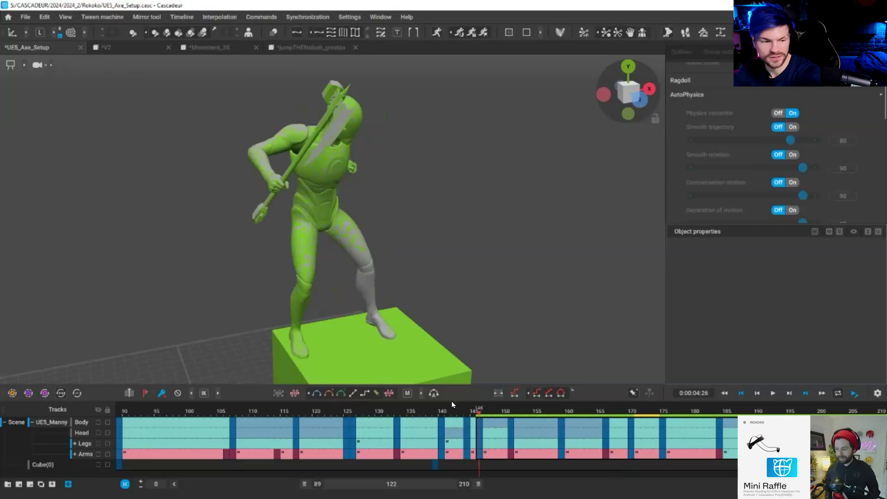
key(f)
key(space)
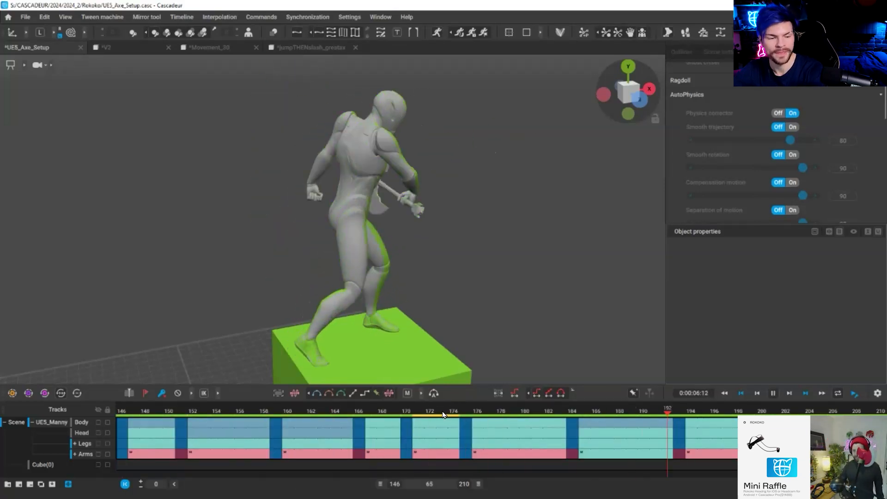
key(space)
Examine the raised-axe pose at frame 170 up close from above and the side.
click(394, 419)
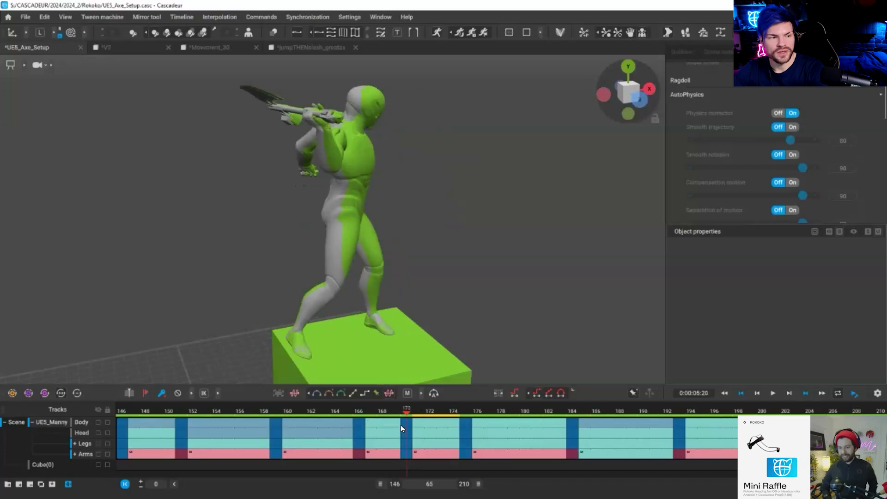
key(Right)
alt+drag(317, 222, 389, 185)
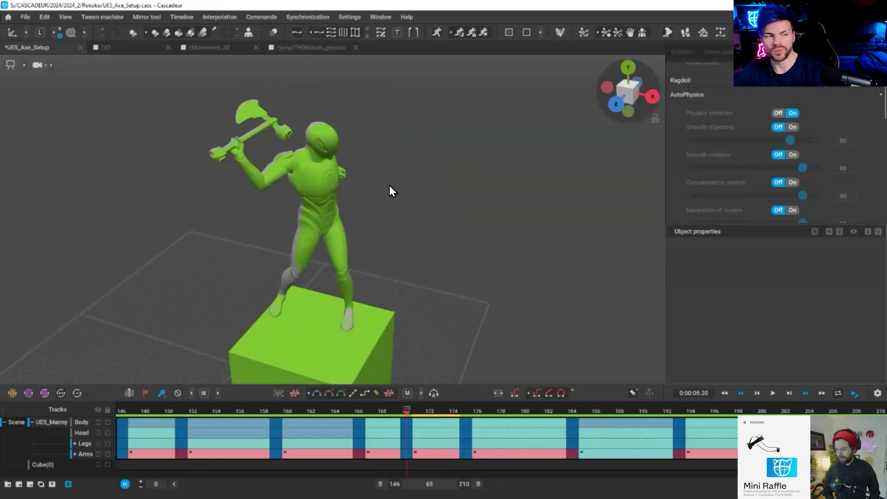
alt+middle_drag(290, 120, 344, 134)
scroll(344, 134, up, 2)
scroll(345, 134, up, 1)
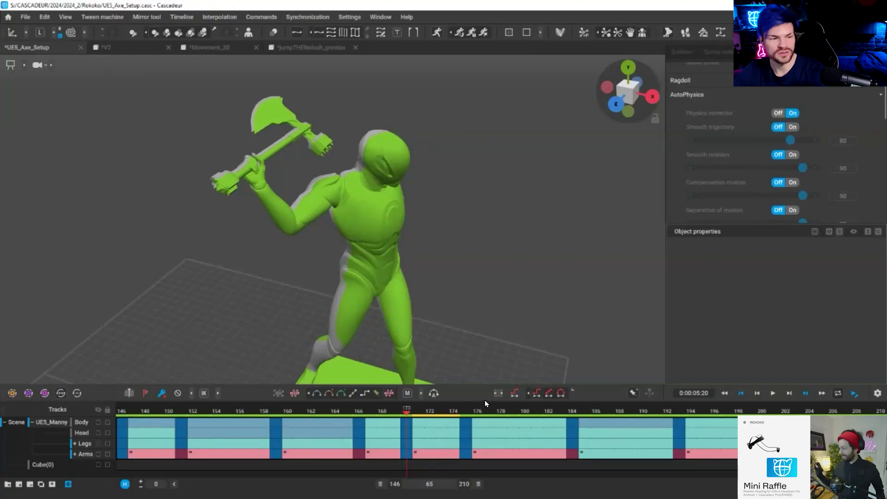
Step back and forth through the axe swing between frames 170 and 183 to compare it with the physics result.
key(Right)
key(Right)
key(Right)
key(Left)
key(Left)
key(Left)
key(Left)
key(Left)
key(Left)
key(Left)
key(Left)
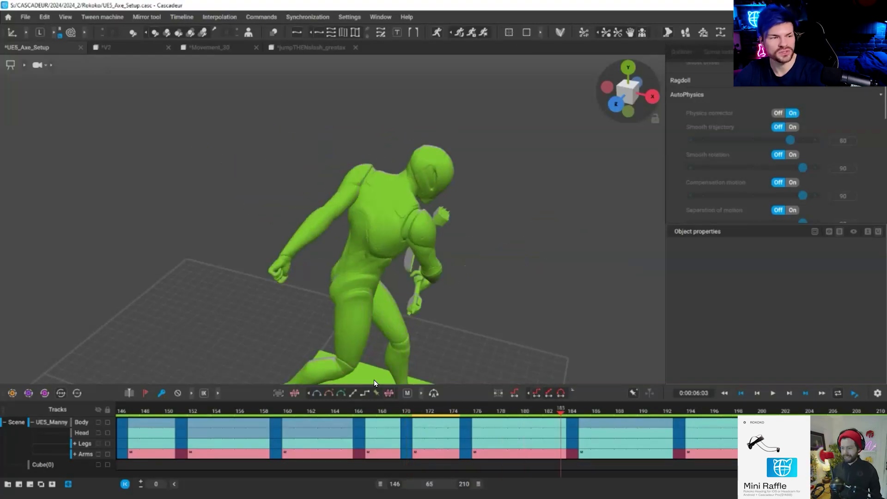
key(Right)
key(Right)
key(Right)
key(Right)
key(Right)
key(Right)
key(Right)
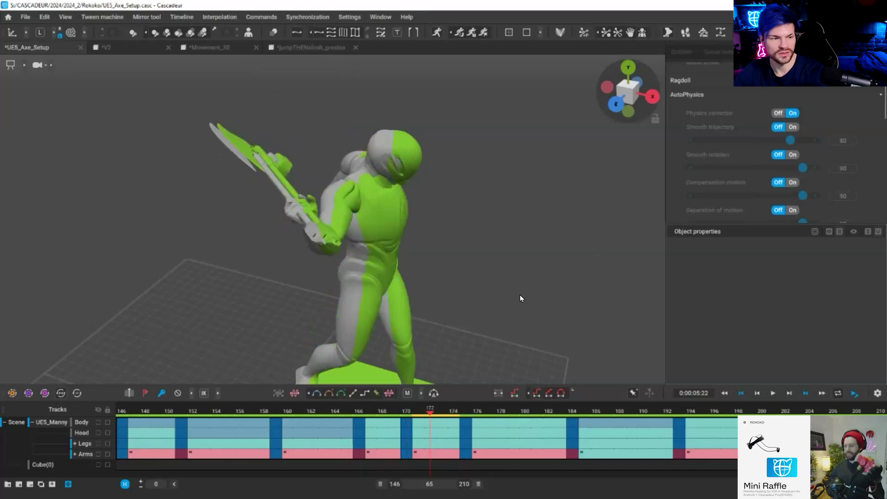
key(Right)
Enter rigging mode, set the mass of the axe rig element to 20, and return to animating the character.
alt+drag(467, 251, 498, 40)
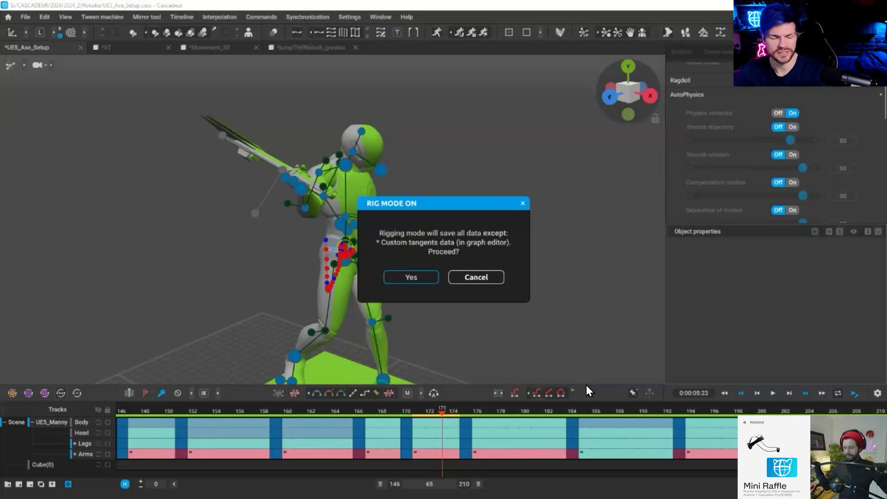
key(Return)
click(319, 190)
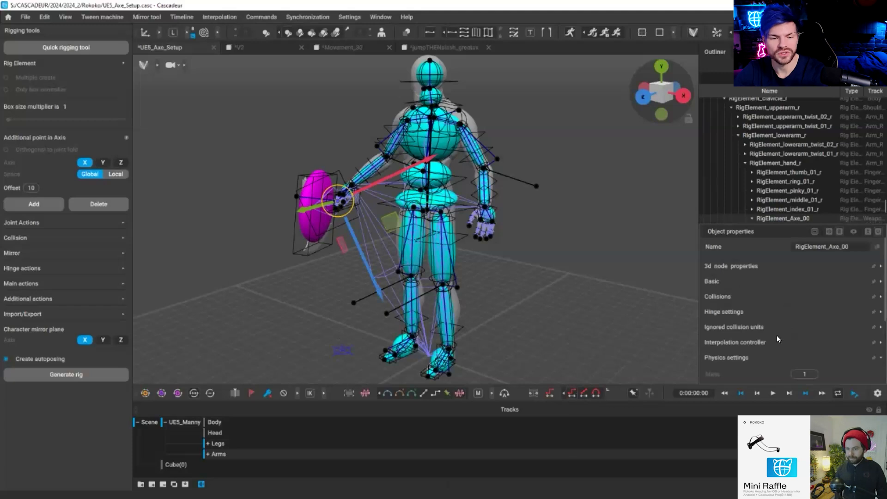
scroll(780, 337, down, 3)
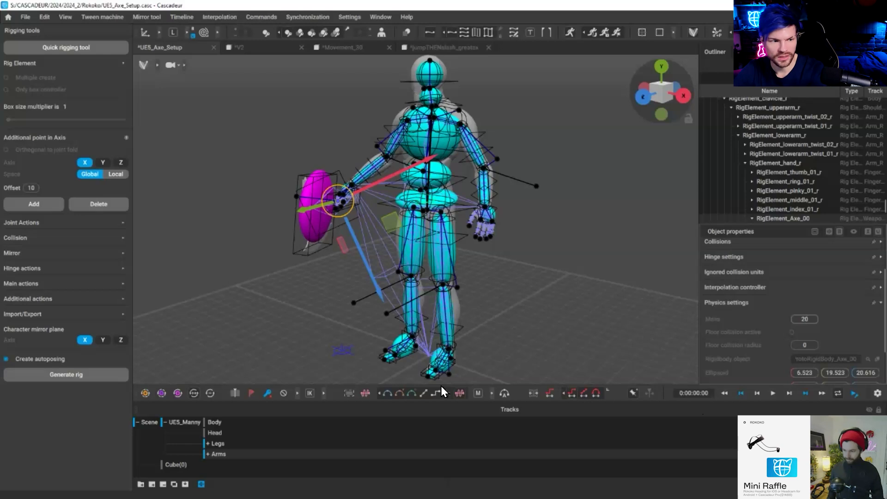
scroll(492, 237, up, 3)
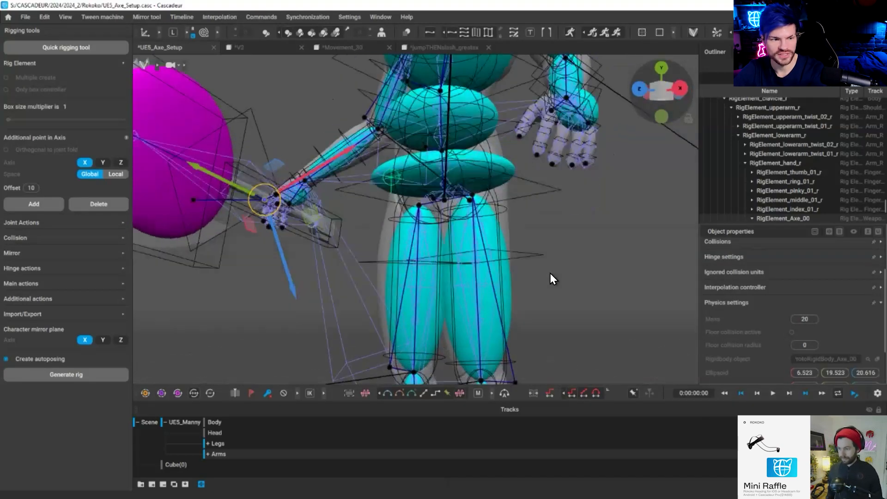
scroll(465, 228, up, 2)
right_drag(473, 220, 568, 2)
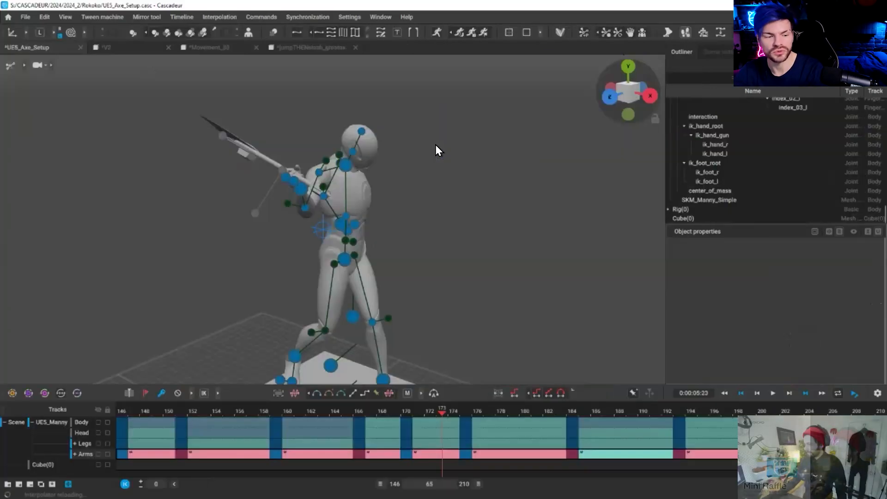
Turn the Physics Assistant back on to recalculate the motion with the heavier axe, viewing the swing pose at frame 173.
right_drag(402, 224, 464, 175)
click(432, 31)
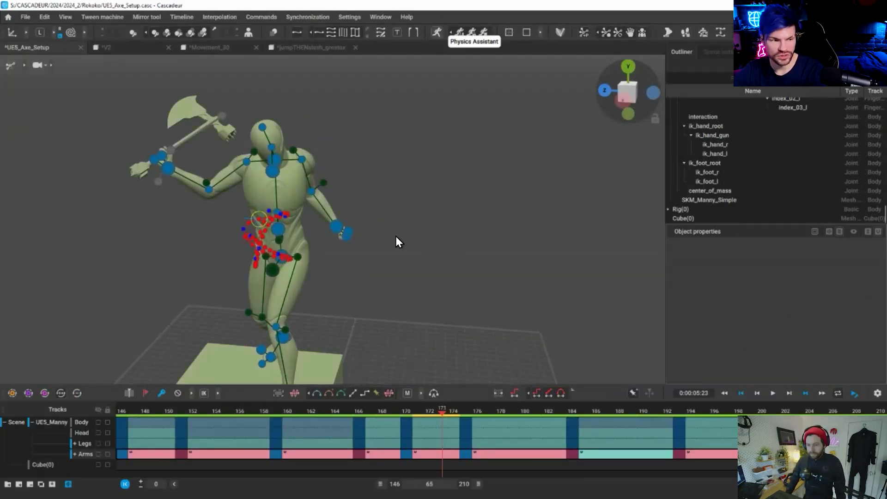
right_drag(452, 261, 460, 439)
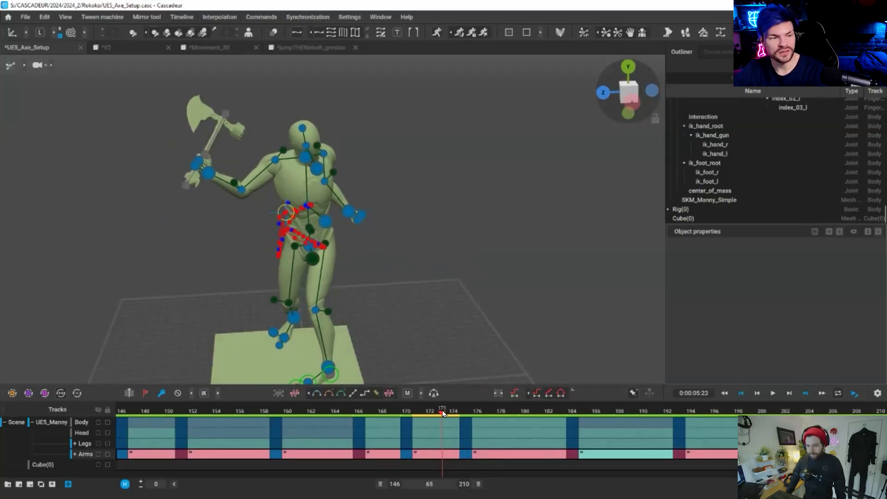
Scrub and play the recalculated axe swing from the side and the front.
drag(374, 418, 397, 416)
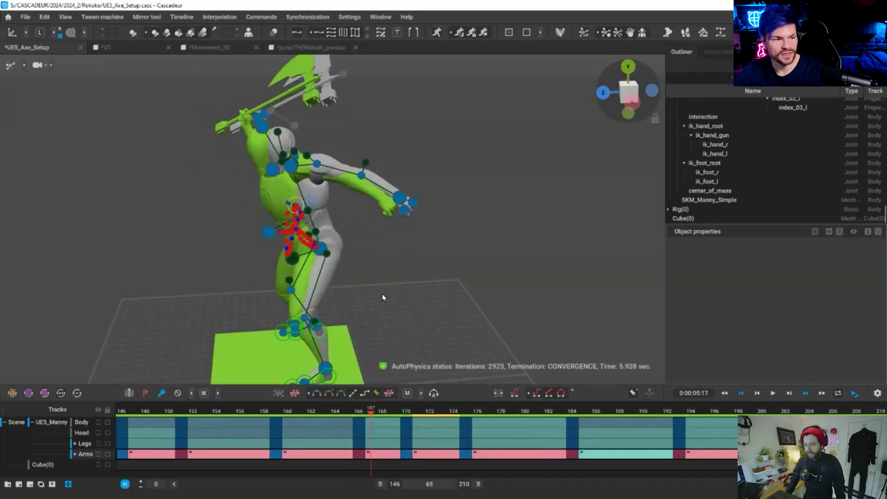
right_drag(502, 287, 389, 417)
drag(389, 417, 311, 414)
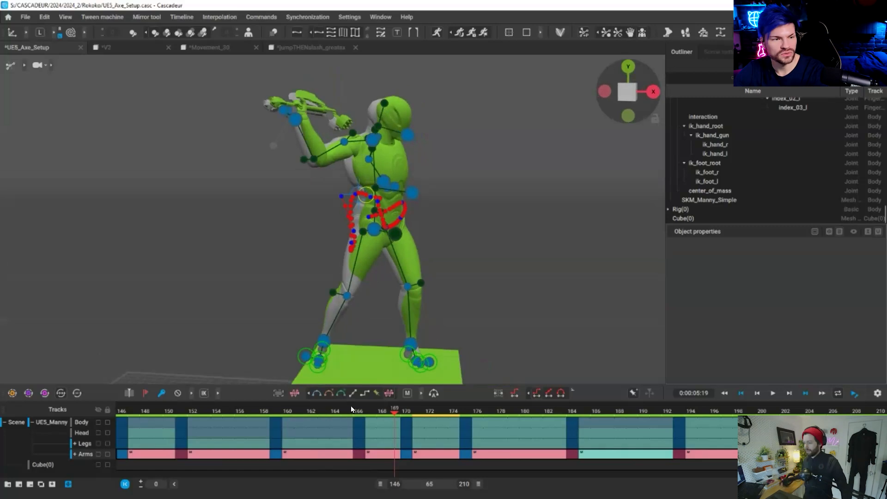
key(space)
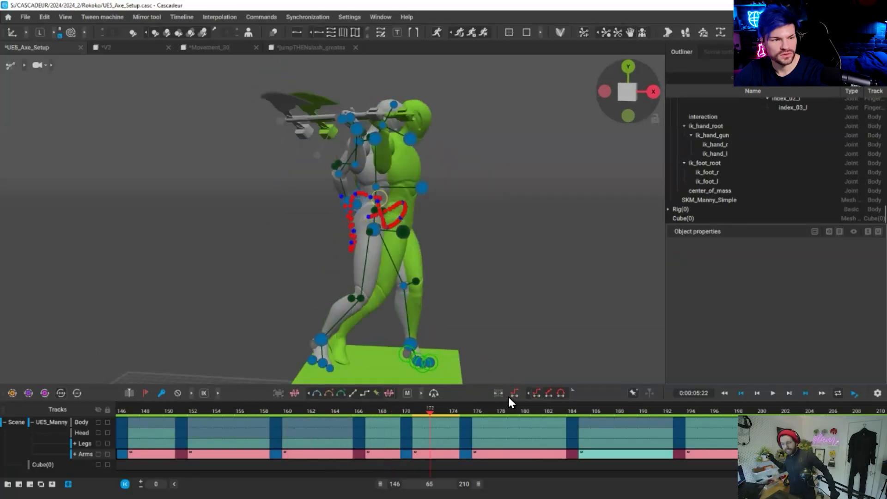
Step back and forth through the axe swing around frames 171 to 176, continue frame by frame to the follow-through, and play it.
key(Left)
key(Left)
key(Left)
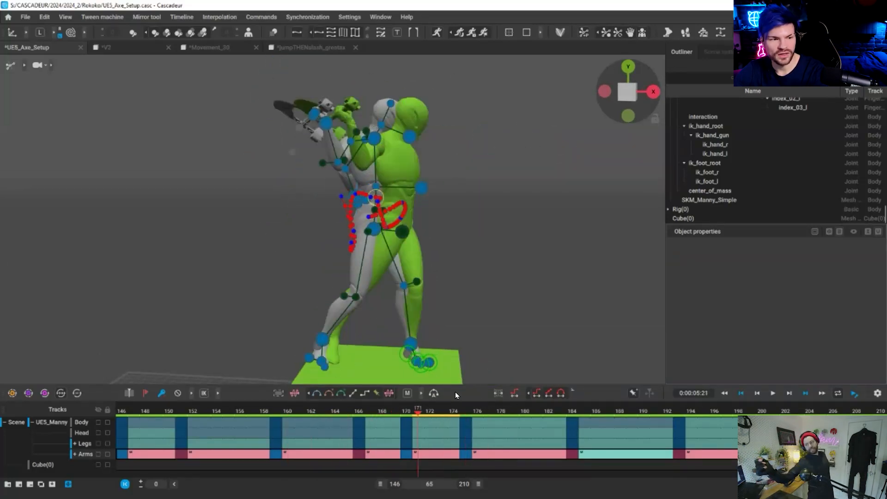
key(Right)
key(Right)
key(Right)
key(Right)
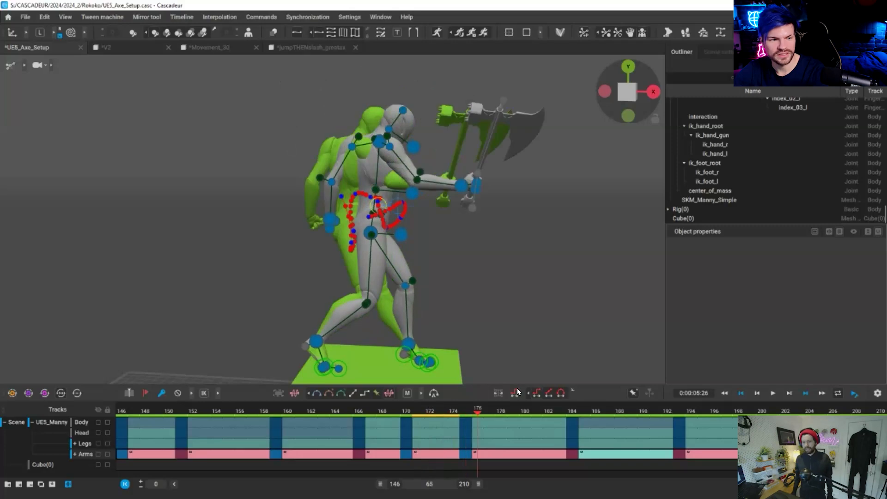
key(Left)
key(Left)
key(Left)
key(Left)
key(Left)
key(Left)
key(Right)
key(Right)
key(Right)
key(Right)
key(Right)
key(Right)
key(Right)
key(Right)
key(Right)
key(Right)
key(Right)
key(Right)
key(Right)
key(Right)
key(Right)
key(Right)
key(Right)
key(Right)
key(Right)
key(Right)
key(Right)
key(Right)
key(Right)
key(Right)
key(Right)
key(Right)
key(Right)
key(Right)
key(Right)
key(Right)
key(Right)
key(Right)
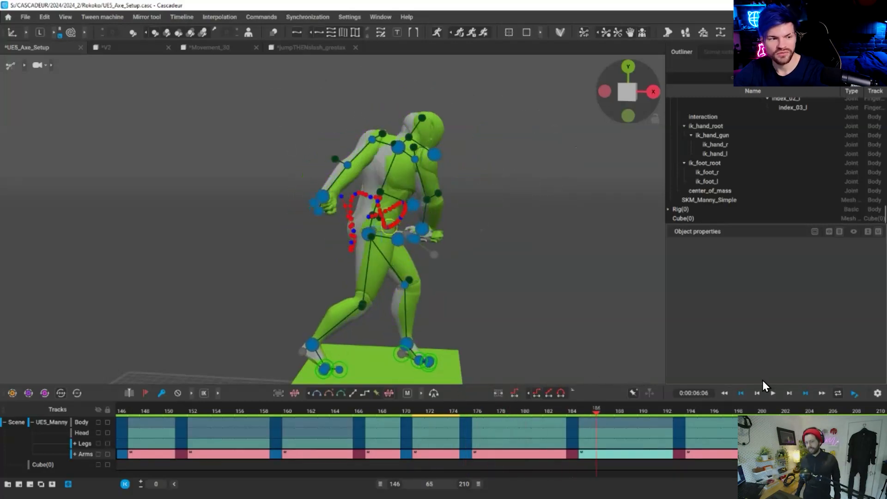
key(space)
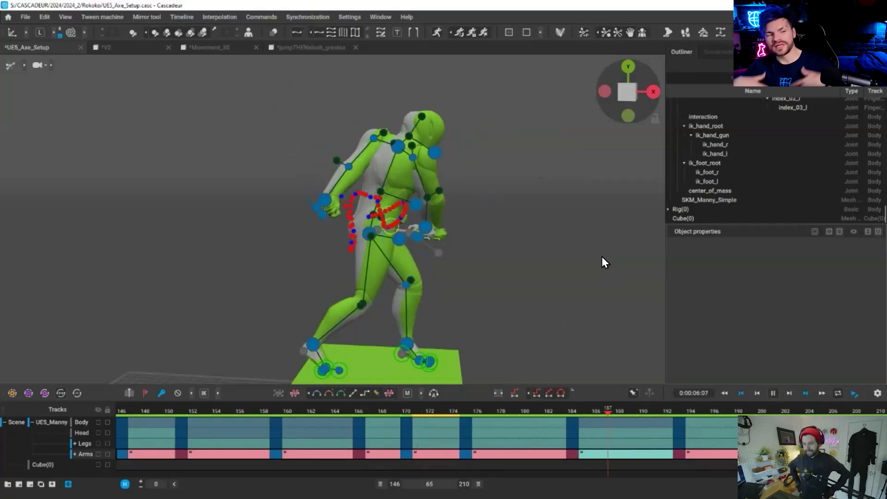
key(space)
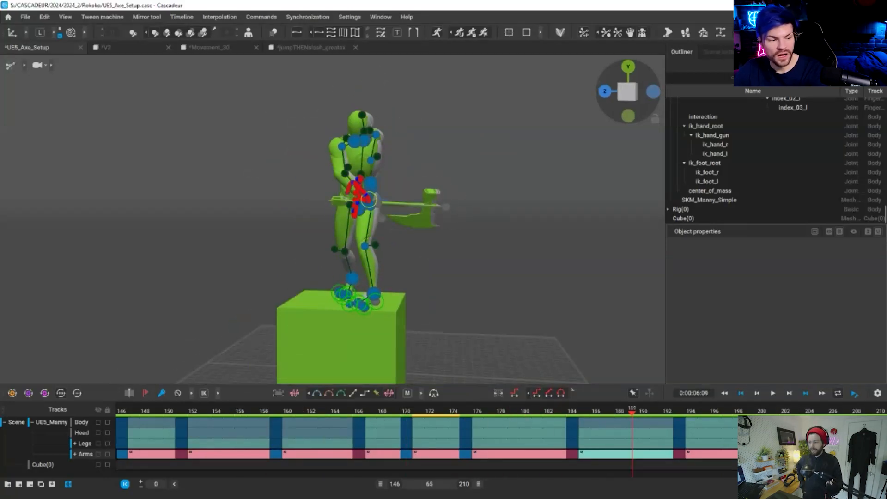
Extend the physics interval over frames 89 to 210 and go to the start of the jump.
scroll(272, 418, down, 3)
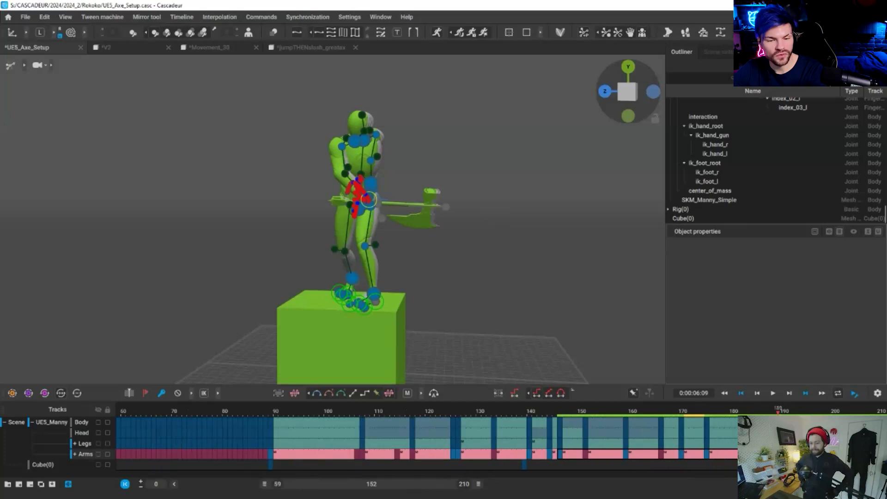
click(275, 424)
drag(276, 425, 881, 431)
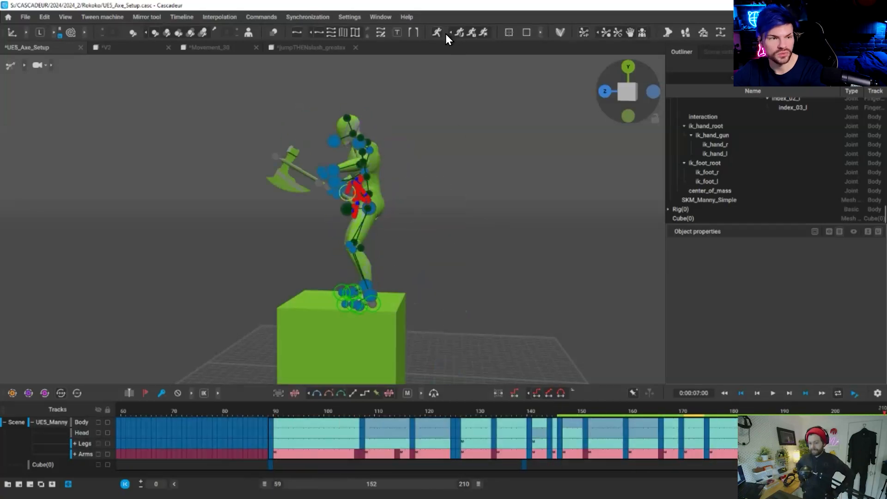
click(271, 410)
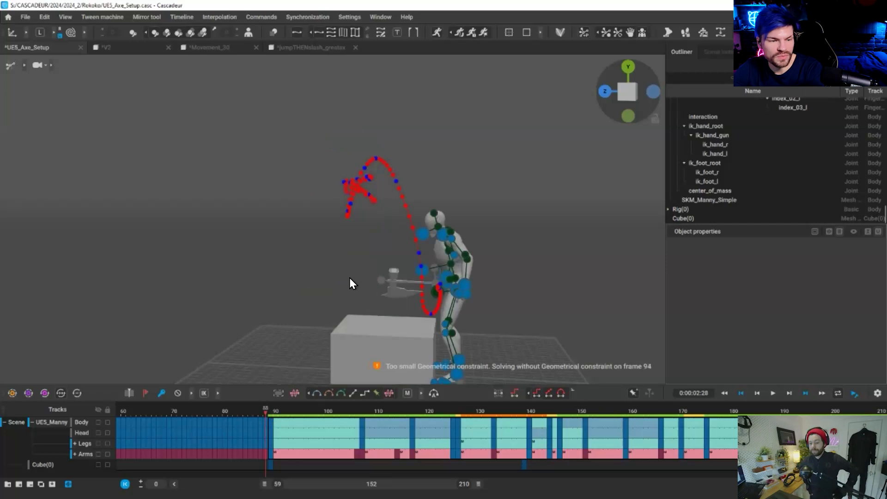
Fit the timeline to frames 89 to 210, play the recalculated jump, and scrub to the raised axe pose at frame 175.
alt+right_drag(393, 226, 356, 494)
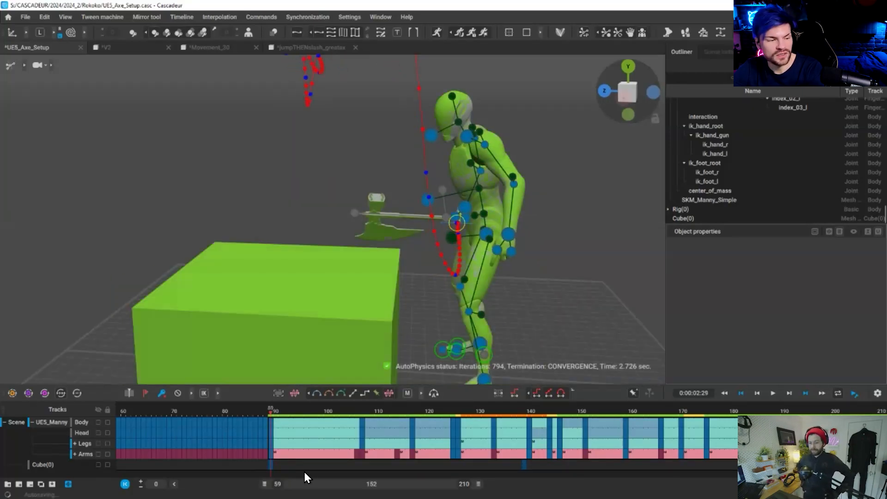
scroll(305, 471, up, 3)
scroll(305, 471, up, 2)
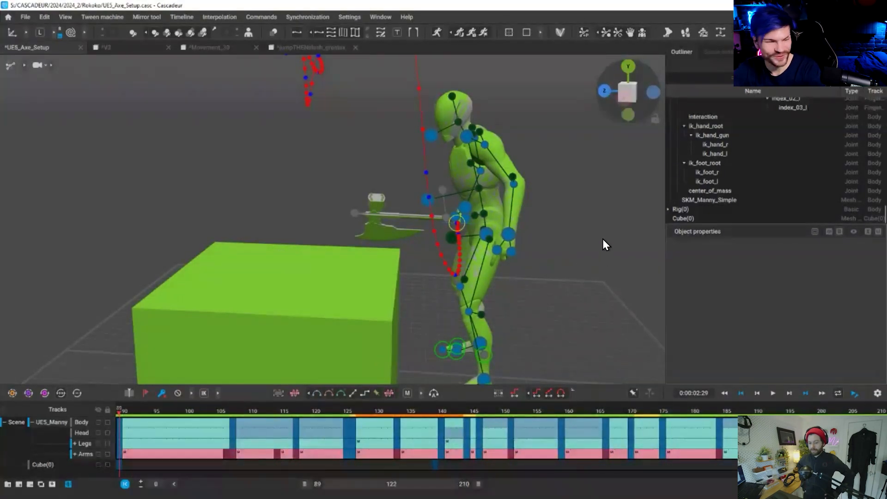
key(space)
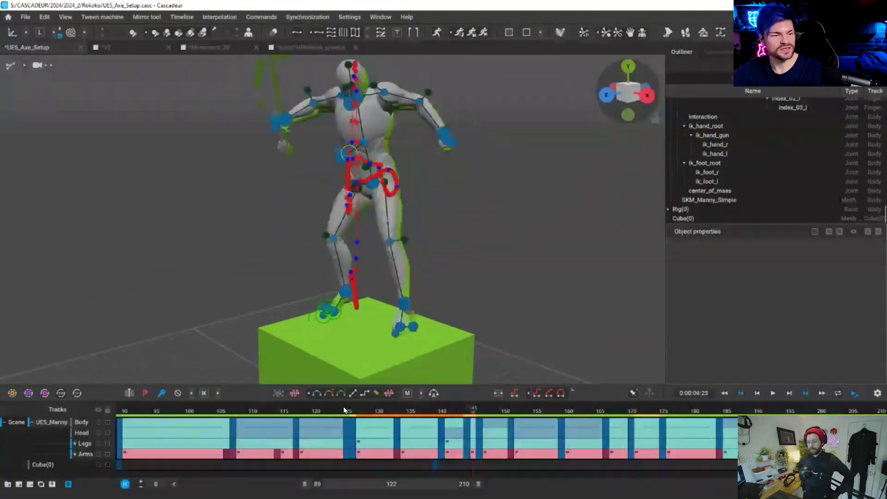
key(space)
drag(380, 401, 662, 406)
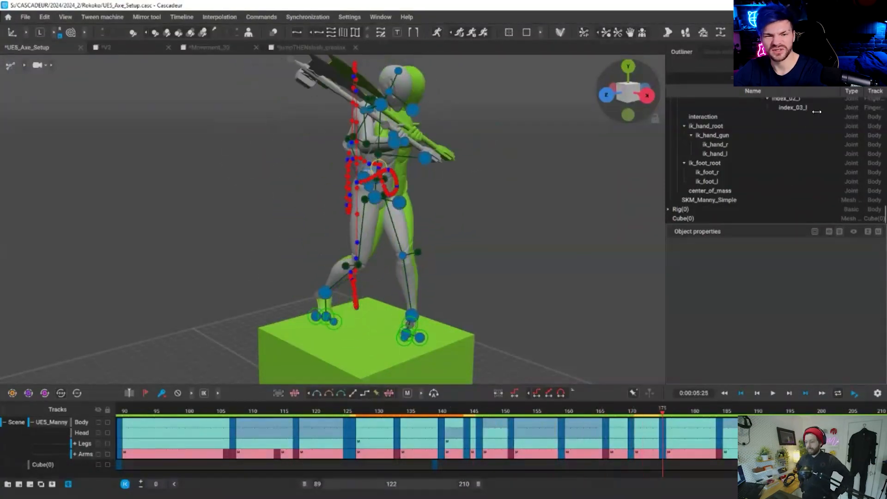
Set the physics gravity to 980 and play the recalculated motion.
scroll(836, 92, up, 5)
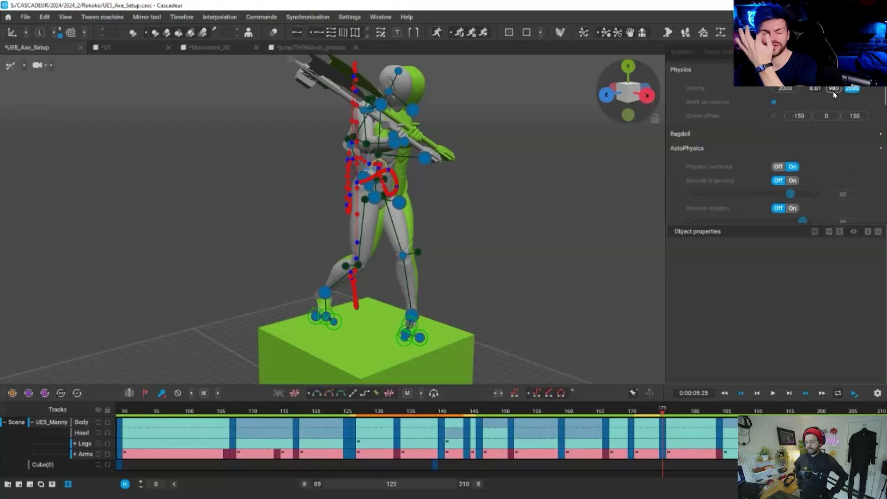
click(833, 88)
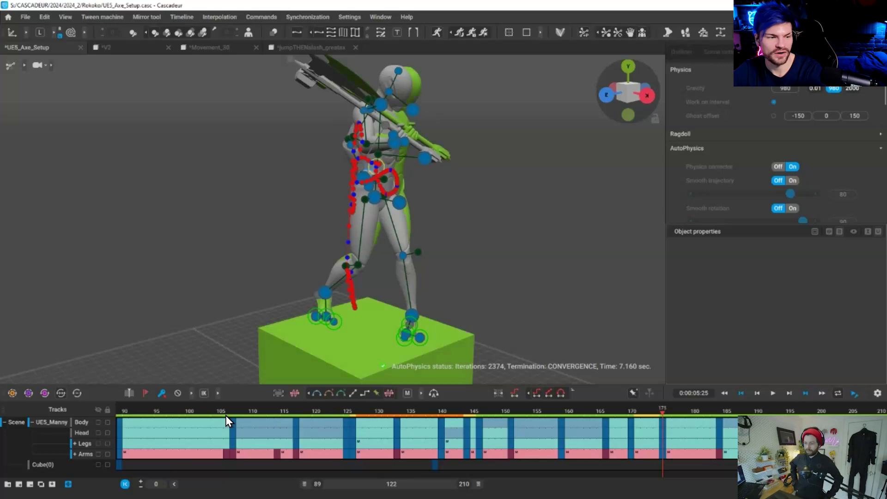
key(space)
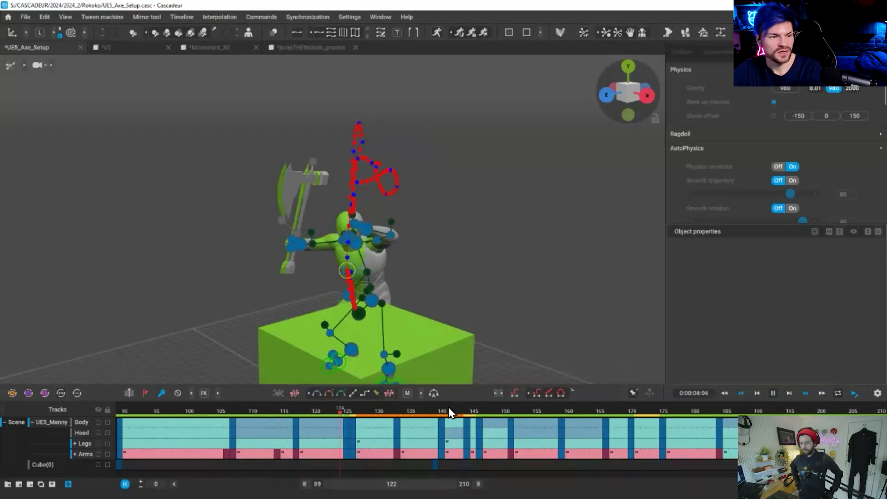
Scrub through the landing and the axe swing up to frame 192 to compare the original pose with the physics result.
click(393, 409)
click(472, 412)
drag(503, 420, 648, 432)
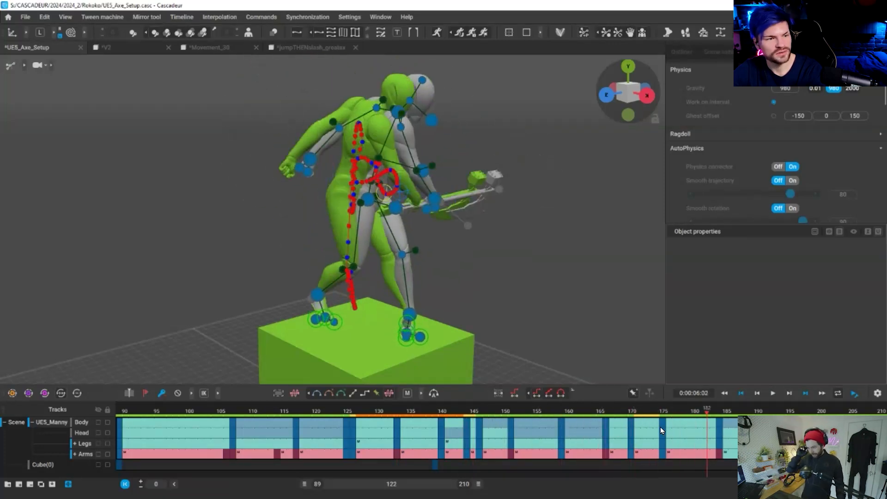
click(637, 420)
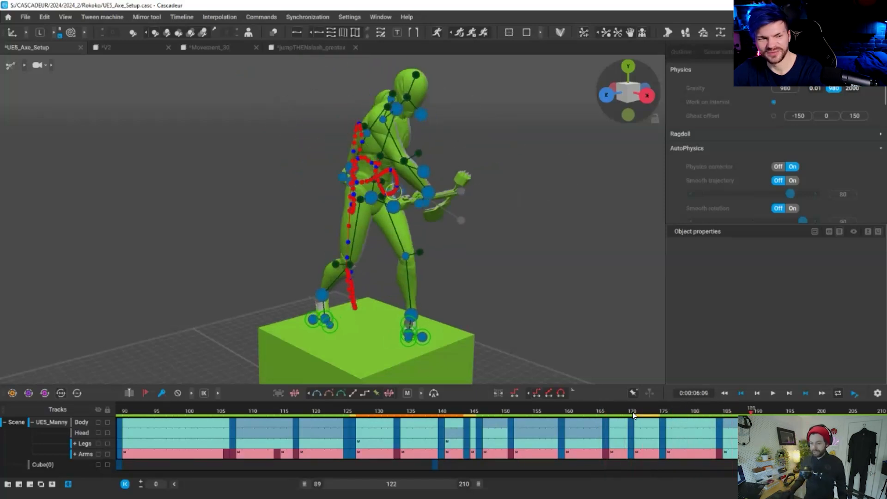
click(661, 414)
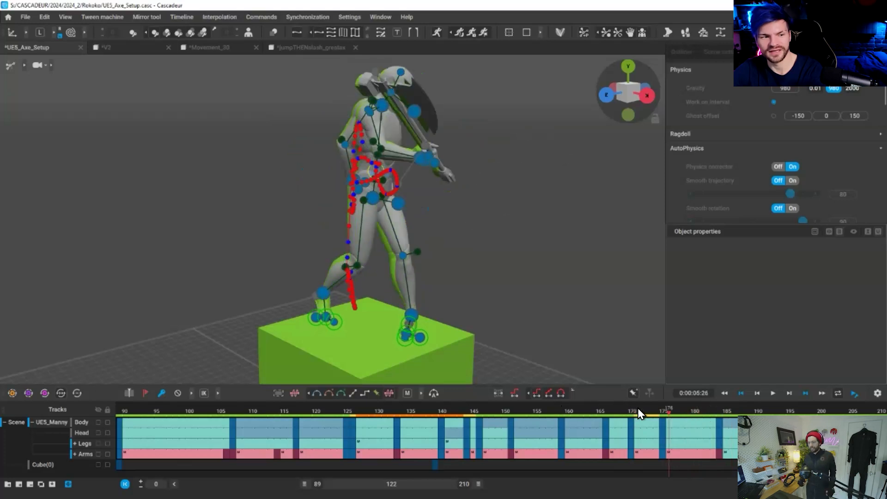
click(675, 409)
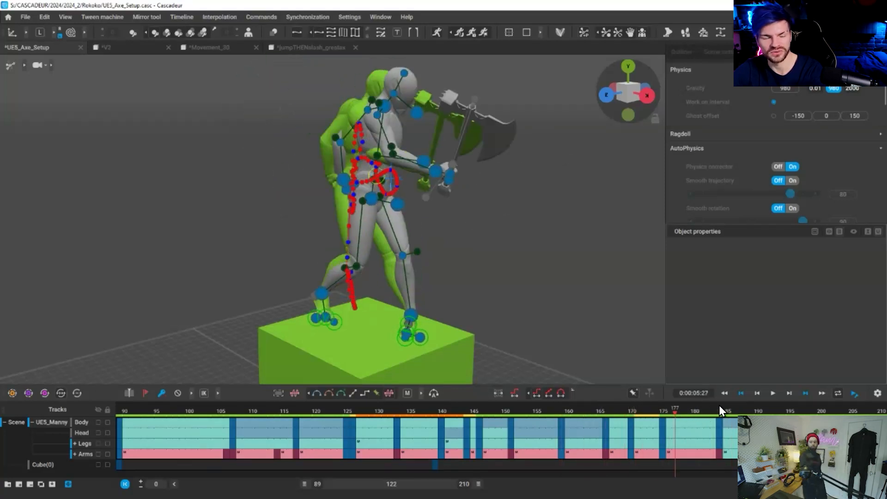
click(770, 409)
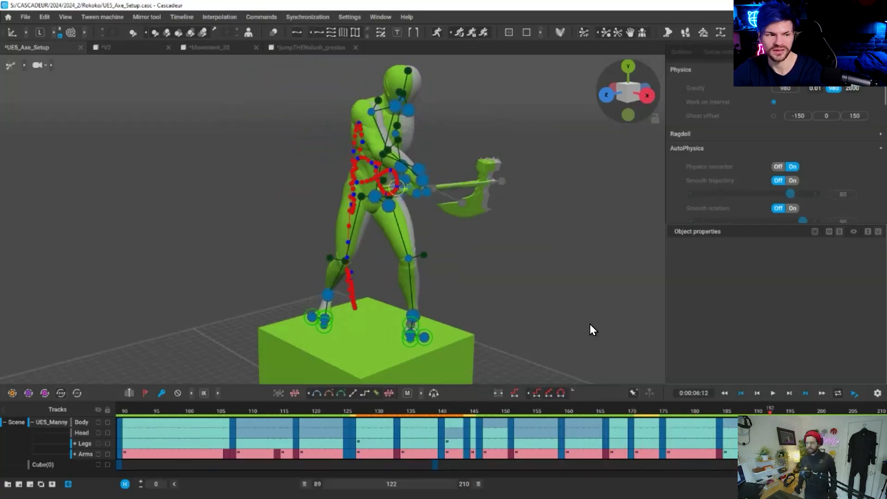
Play the axe swing from a more frontal view and step back to the swing pose at frame 177.
alt+drag(573, 238, 624, 249)
alt+right_drag(624, 249, 757, 305)
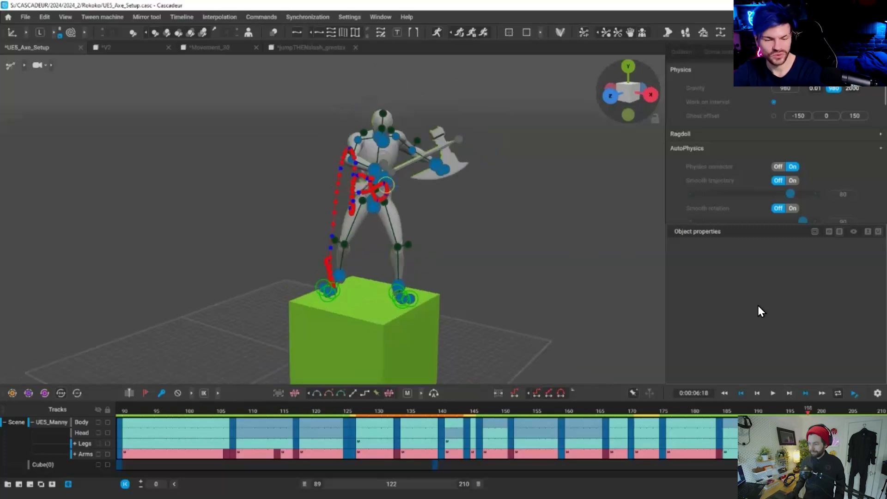
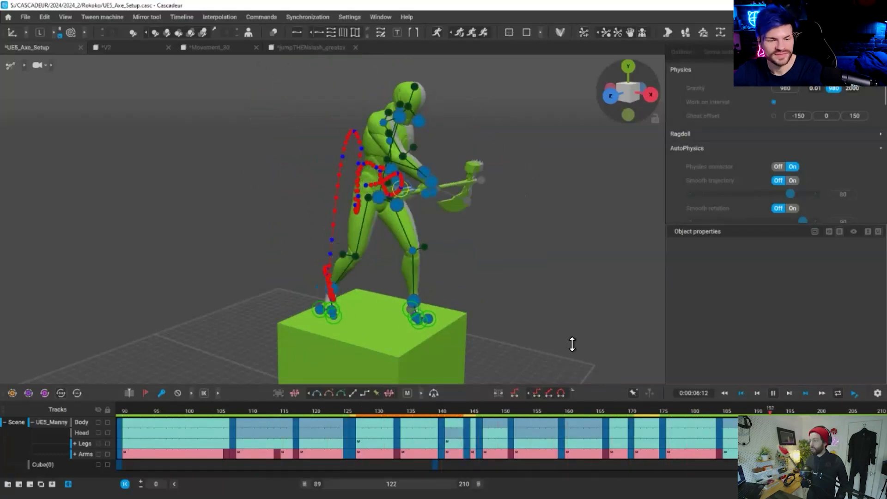
key(space)
alt+drag(569, 283, 582, 284)
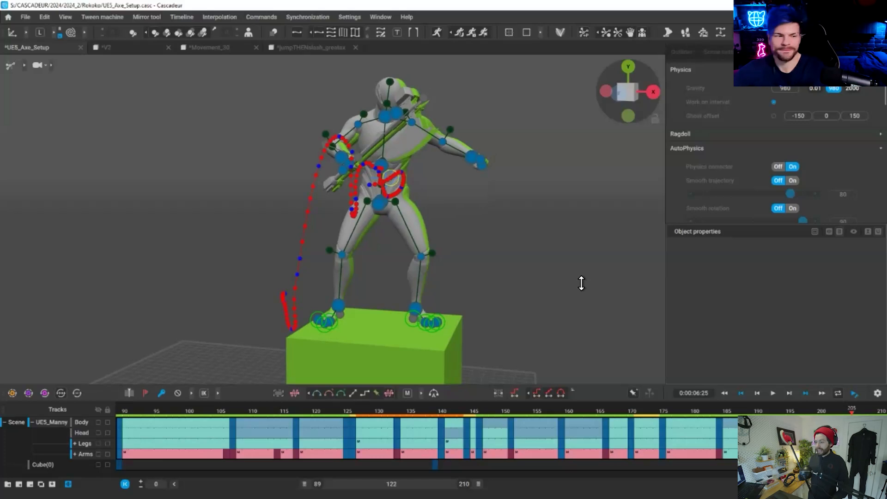
mouse_move(701, 408)
mouse_down()
mouse_move(651, 408)
mouse_move(694, 407)
mouse_up()
key(Left)
key(Left)
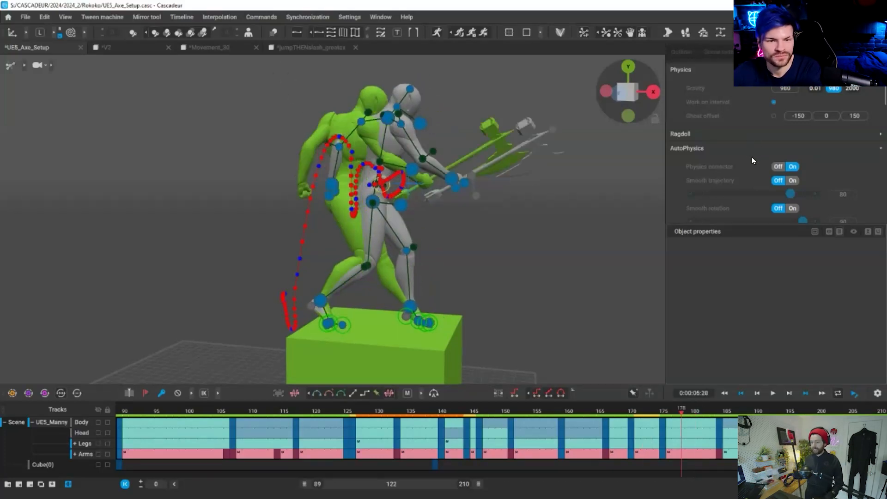
key(Left)
Review the physics corrector weights, display the rigid bodies, and examine the rigid body properties of the axe.
scroll(757, 134, down, 6)
scroll(758, 163, down, 3)
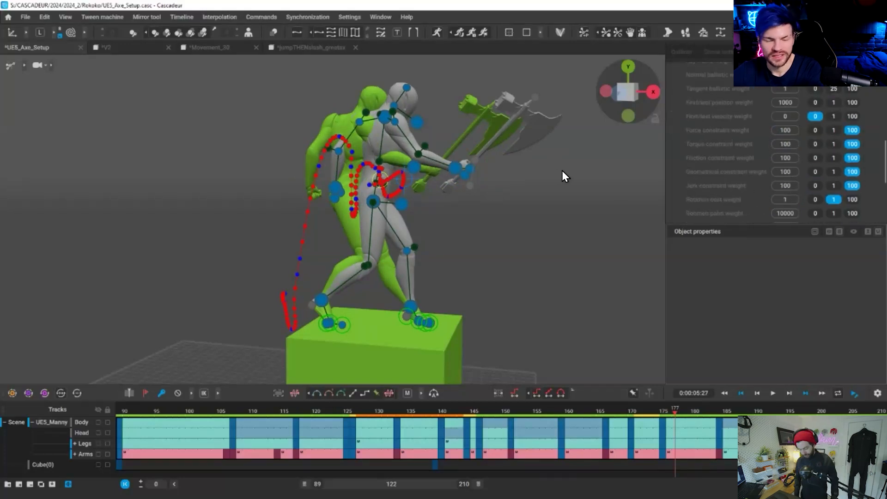
scroll(560, 170, down, 3)
key(v)
key(v)
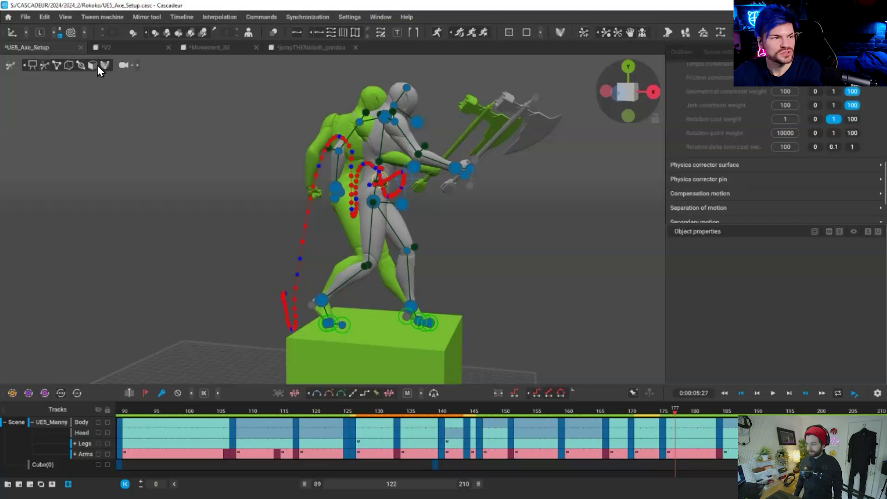
click(538, 126)
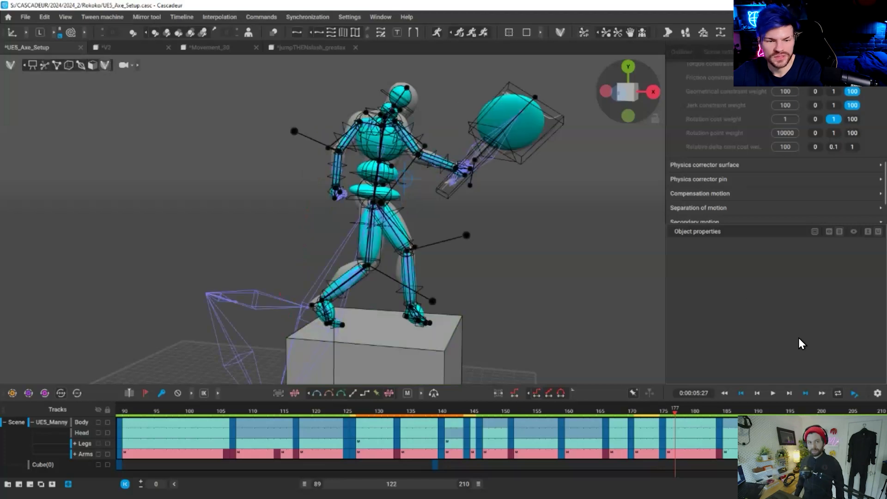
scroll(707, 367, down, 1)
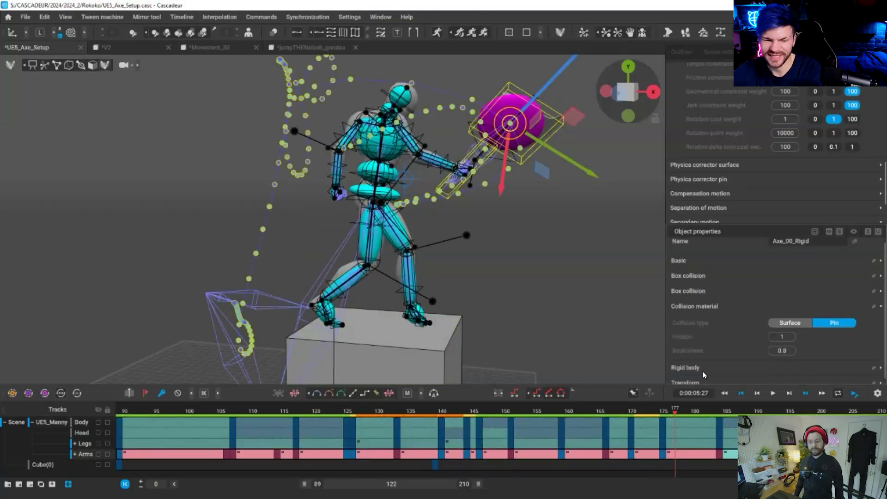
click(705, 367)
scroll(708, 350, down, 3)
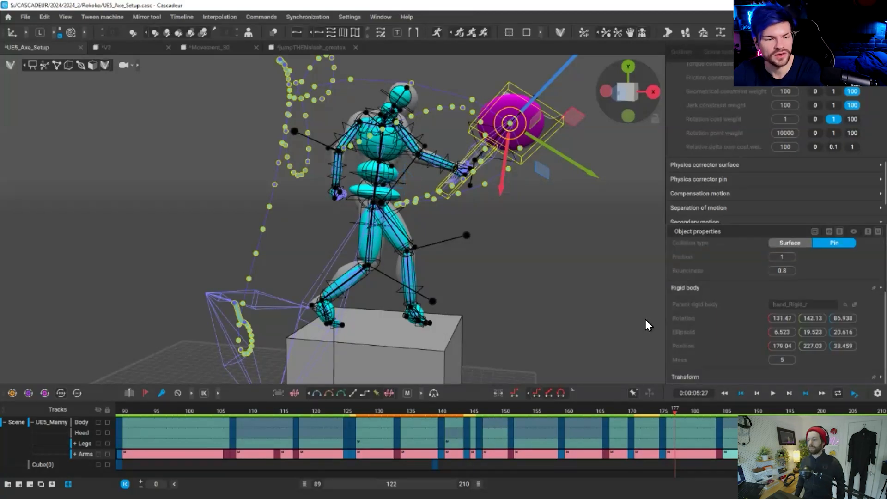
Inspect the axe's rigid body and motion trail up close, and return the viewport to the plain mesh display.
alt+drag(494, 271, 60, 79)
scroll(37, 70, up, 3)
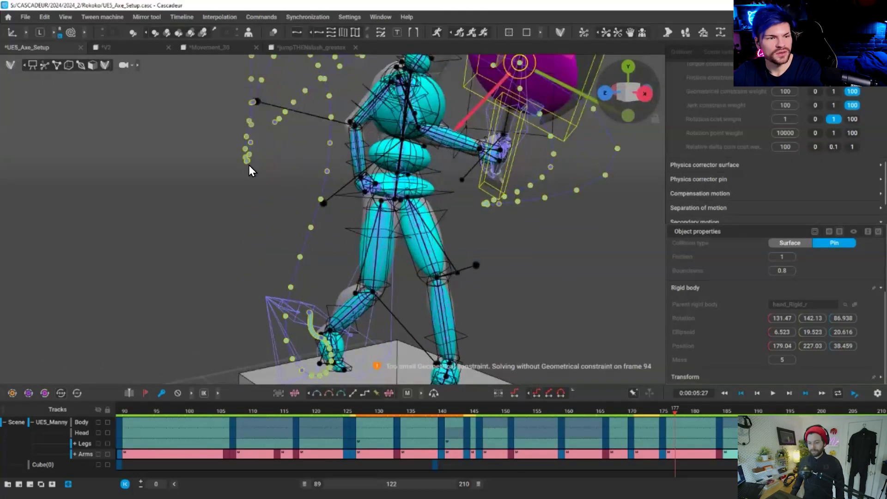
alt+drag(501, 257, 642, 463)
key(Escape)
Restrict the physics interval to frames 159 to 210 and go to its first frame.
right_drag(569, 430, 719, 457)
drag(561, 423, 882, 455)
click(555, 418)
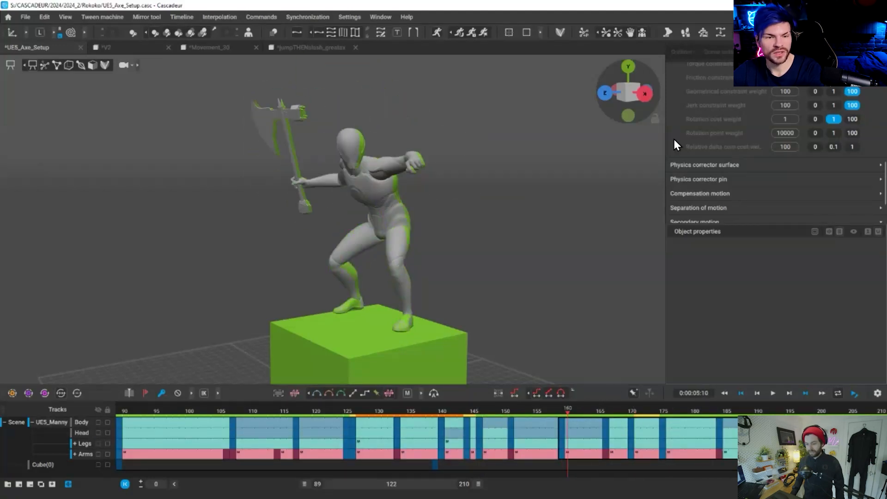
scroll(750, 88, up, 4)
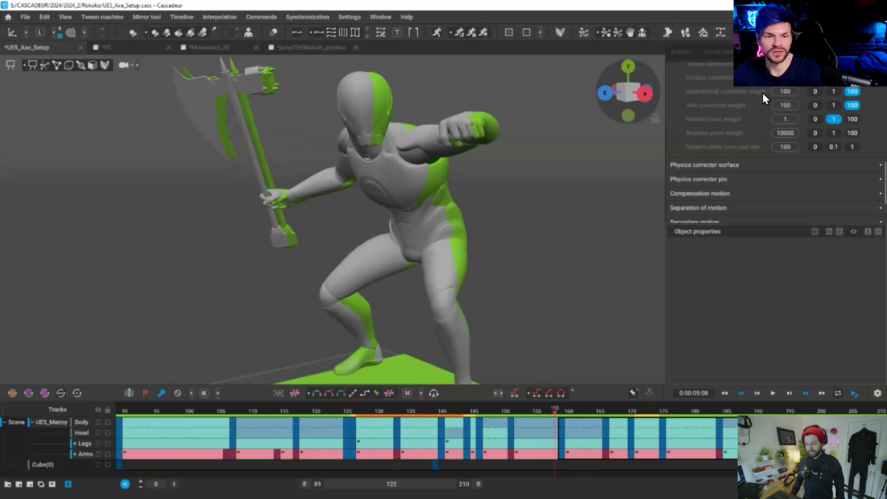
scroll(764, 93, up, 4)
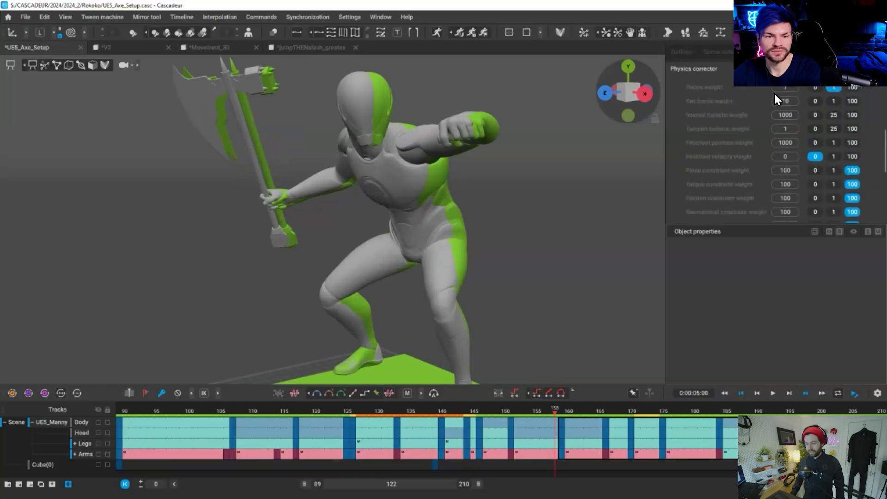
click(436, 32)
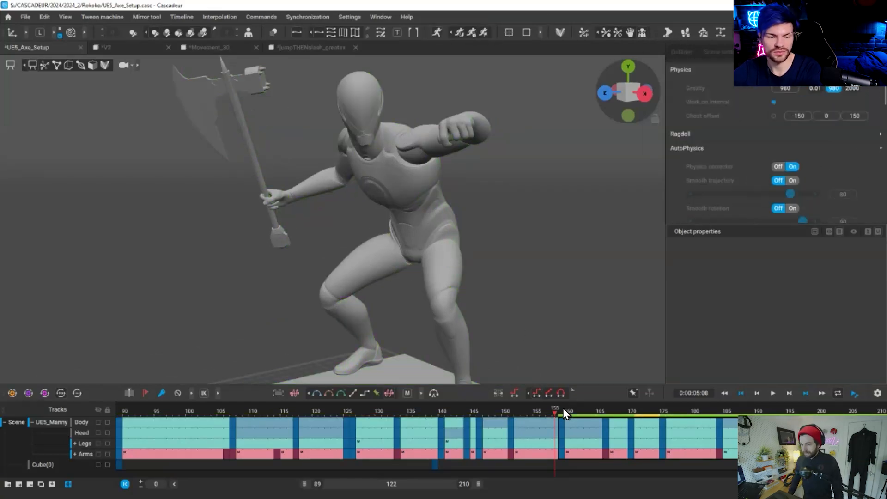
click(567, 409)
key(Left)
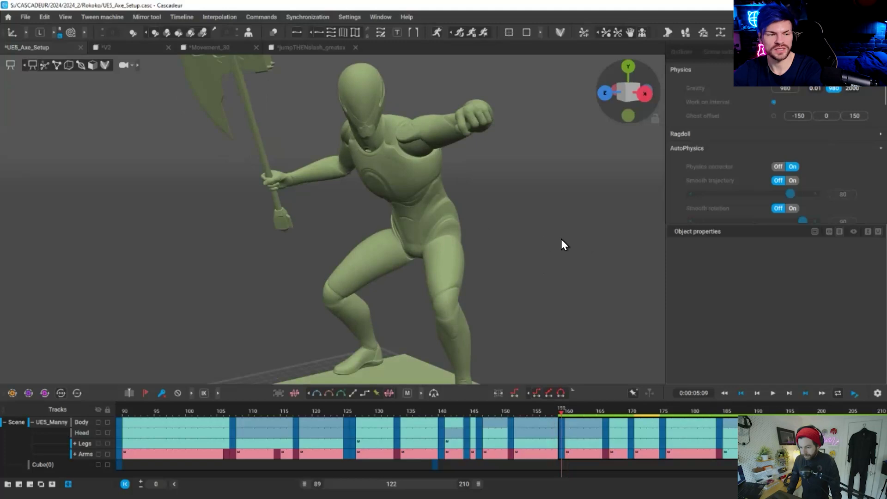
Play the axe swing from frame 159 in a wider frontal view and compare the original motion with the AutoPhysics motion.
scroll(550, 239, down, 3)
alt+drag(551, 240, 593, 259)
key(space)
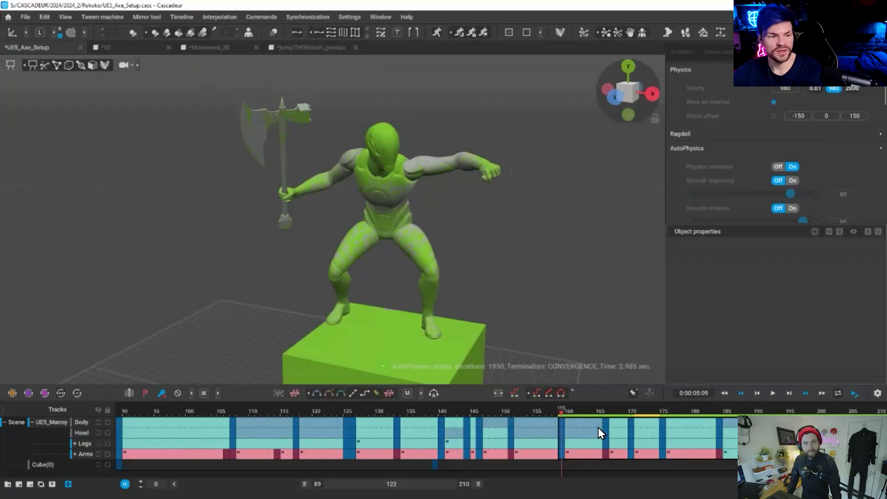
key(space)
click(565, 406)
key(space)
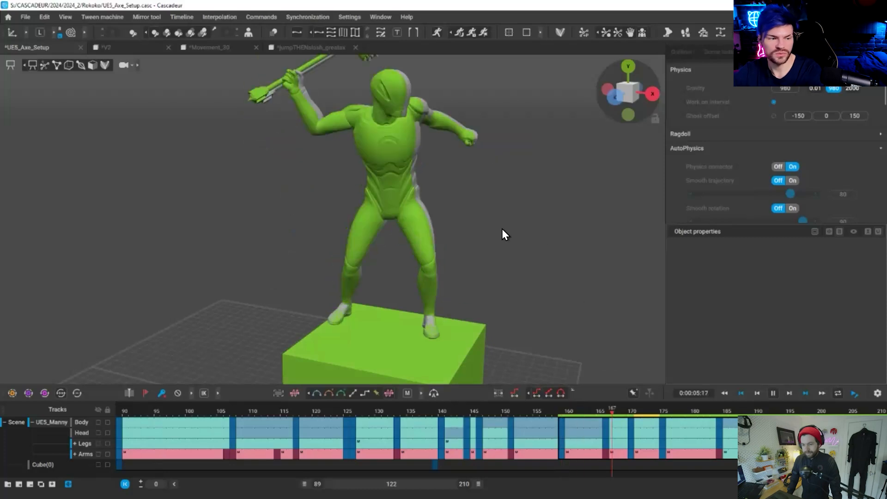
key(space)
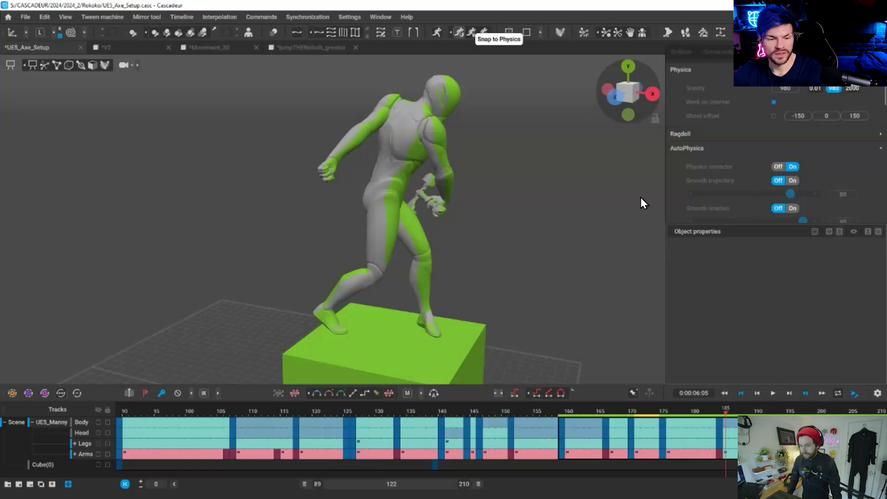
Snap the swing interval to physics, turn off the physics corrector, and step back to frame 178.
click(719, 410)
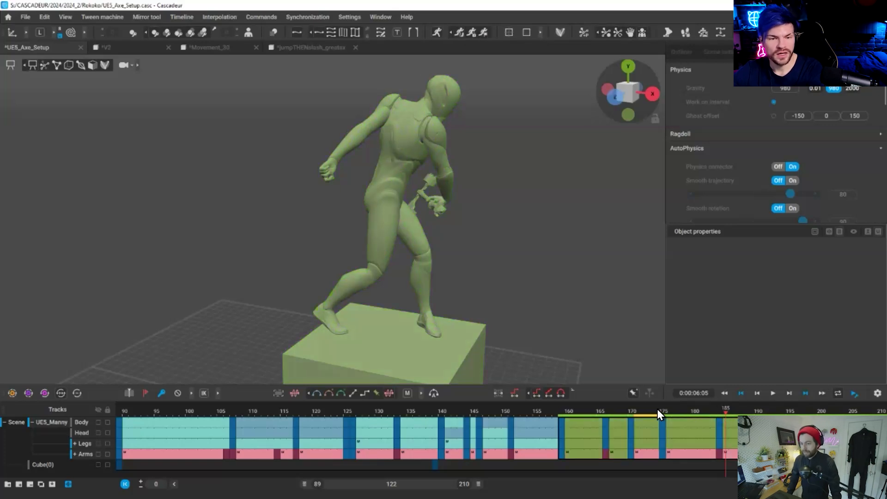
key(Left)
key(Left)
key(Left)
key(Left)
key(Left)
key(Left)
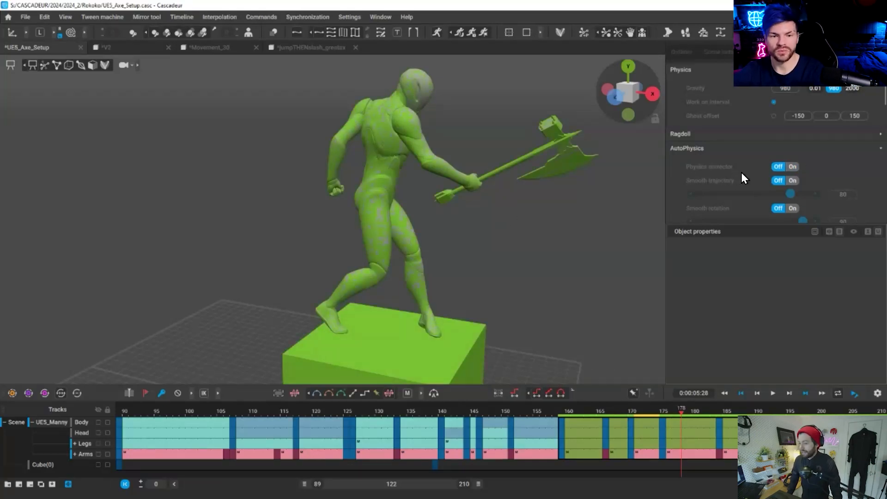
Turn on secondary motion in the AutoPhysics settings.
scroll(768, 127, down, 5)
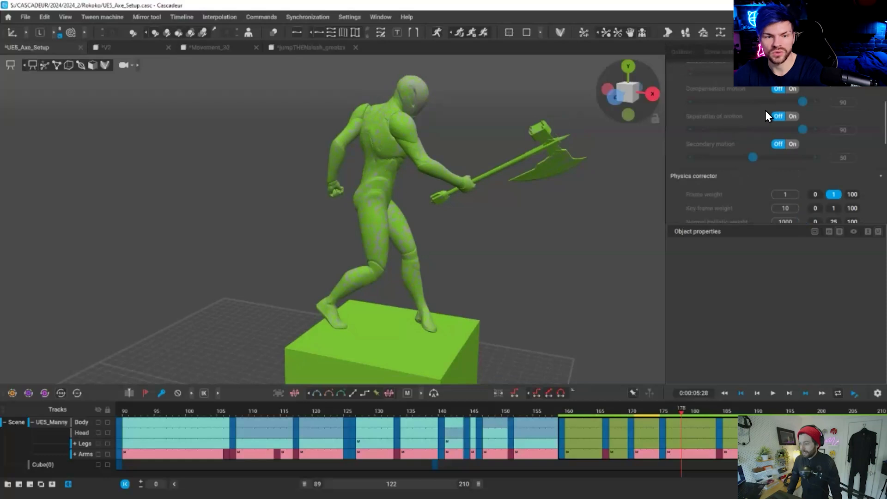
scroll(790, 175, up, 3)
scroll(790, 174, down, 2)
click(779, 175)
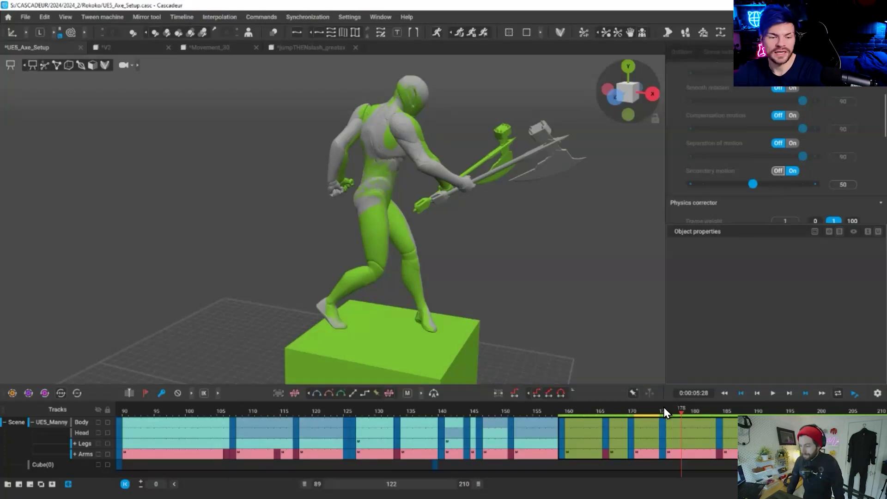
Play the swing with secondary motion and inspect the axe follow-through from the side up to frame 188.
key(space)
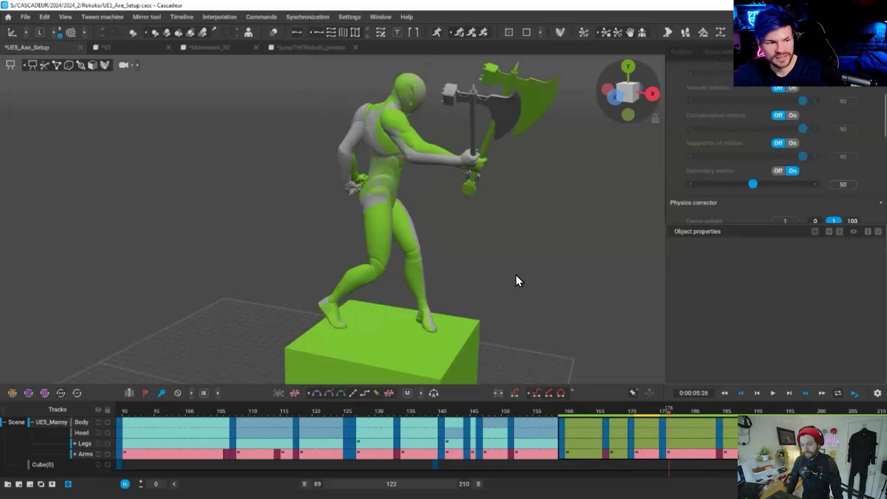
alt+drag(448, 298, 432, 315)
scroll(428, 296, up, 3)
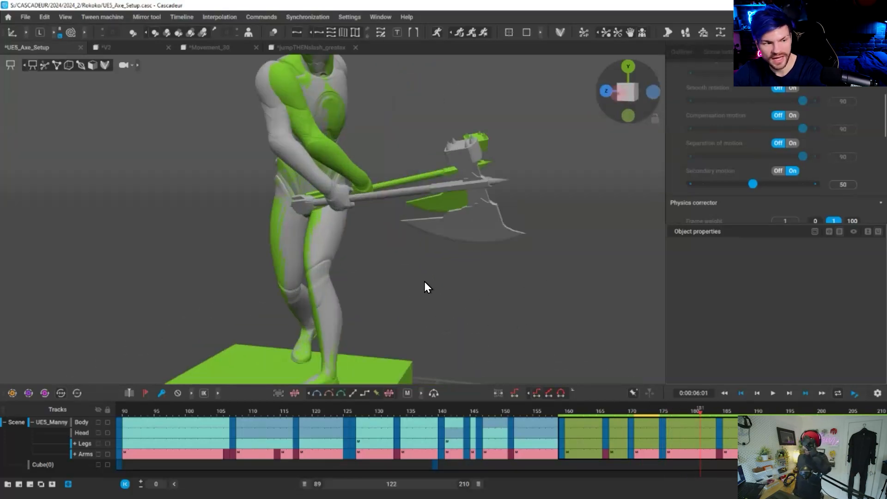
alt+drag(424, 282, 462, 286)
drag(709, 413, 745, 412)
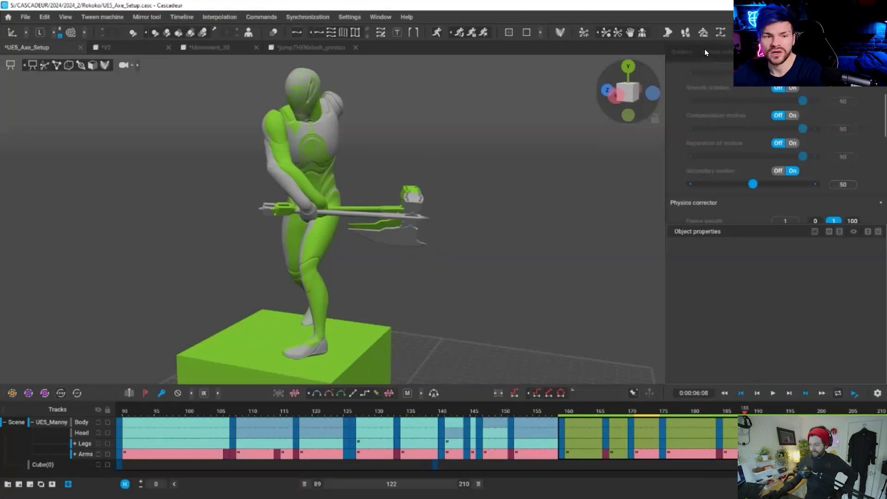
Look through the scene's physics, AutoPhysics, animation unbaking and copier settings.
click(718, 52)
click(681, 51)
click(716, 52)
scroll(761, 93, down, 5)
scroll(861, 200, up, 5)
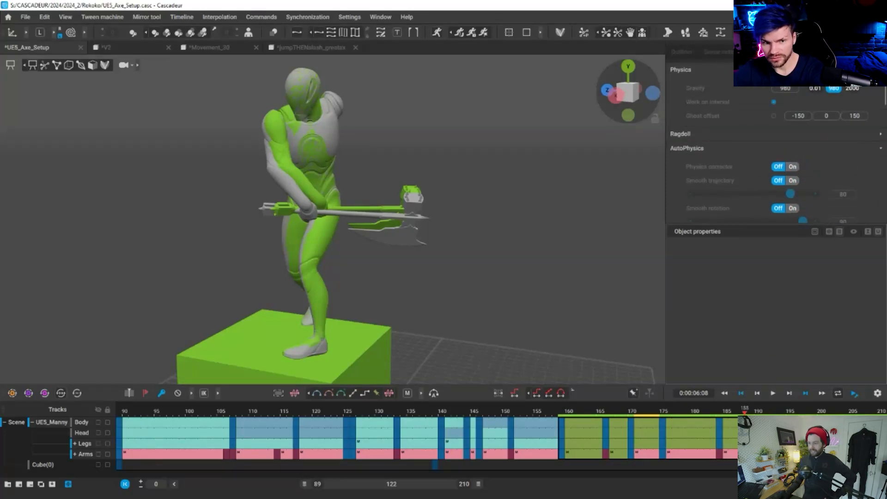
scroll(809, 99, down, 4)
scroll(809, 100, up, 4)
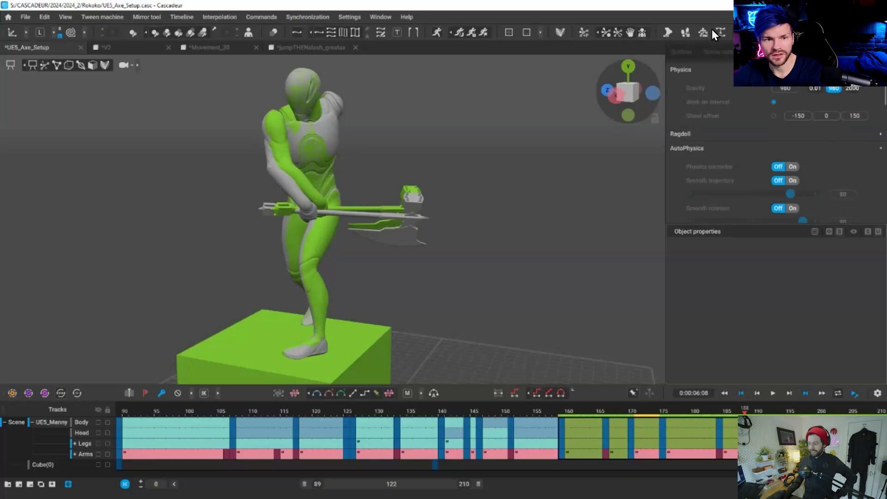
scroll(781, 104, down, 4)
scroll(788, 91, up, 1)
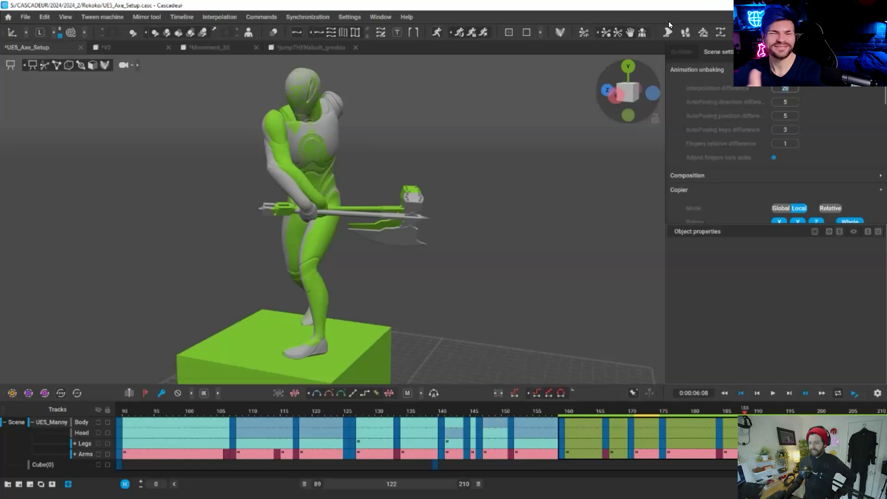
click(720, 32)
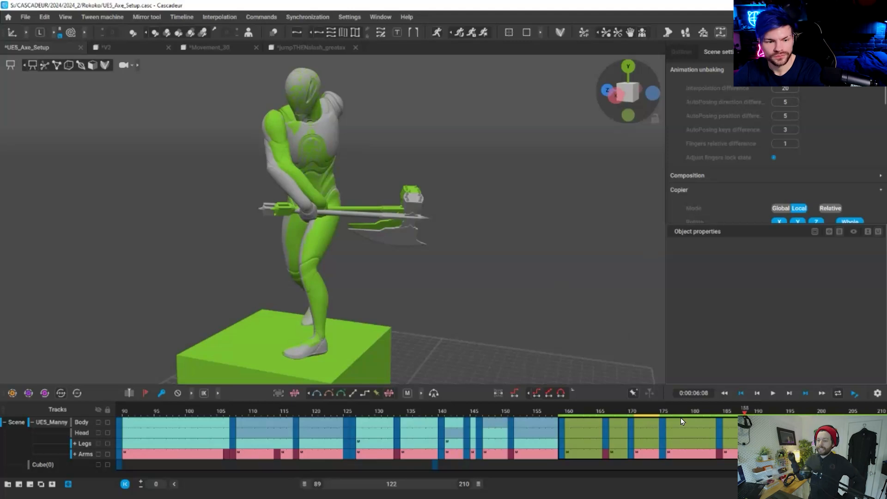
Revert the physics snap on the swing interval and play the axe swing from a more frontal view.
click(667, 429)
drag(688, 435, 732, 429)
key(space)
key(space)
key(space)
right_drag(518, 252, 590, 251)
scroll(590, 250, up, 3)
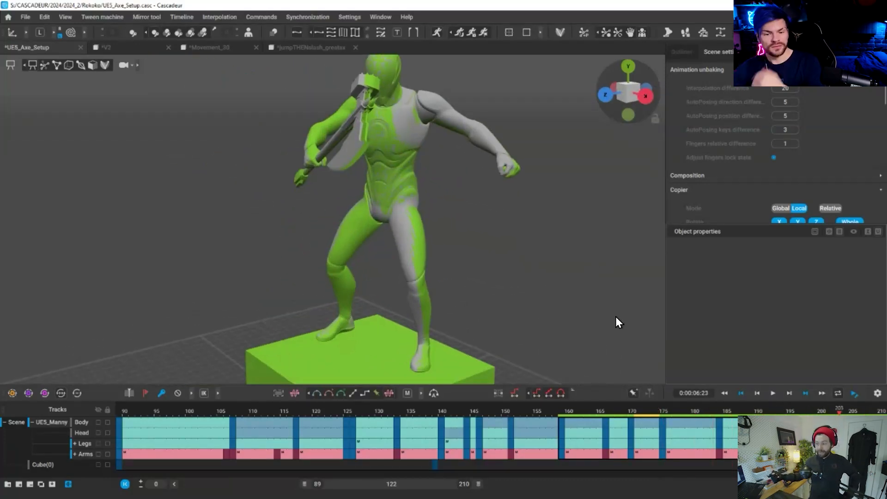
Compare the original and physics poses around frames 178 to 184, and view the frame 175 pose from the opposite side.
click(714, 412)
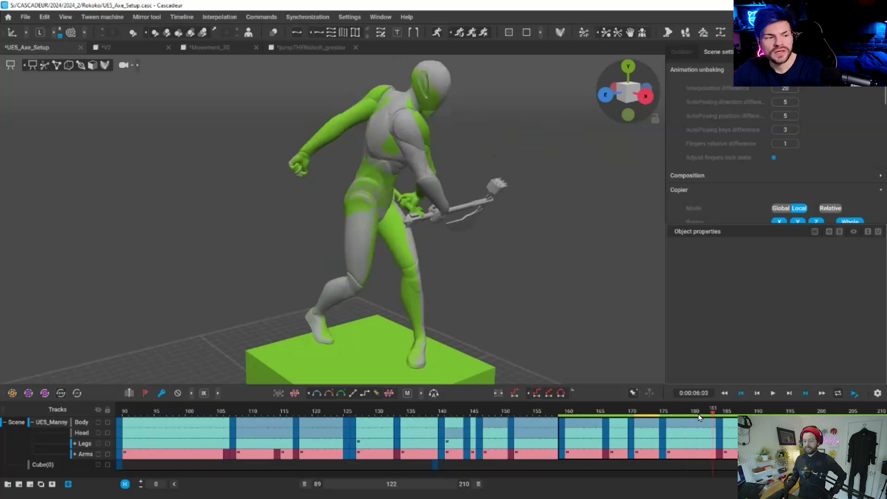
key(space)
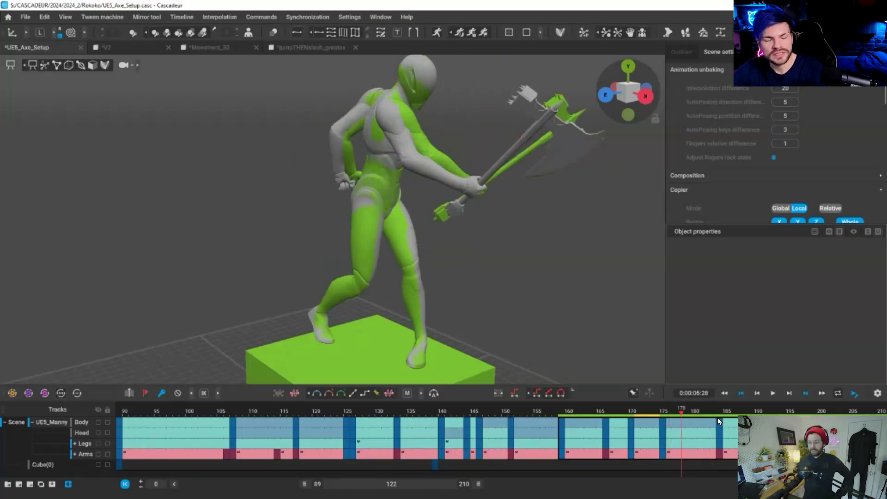
key(space)
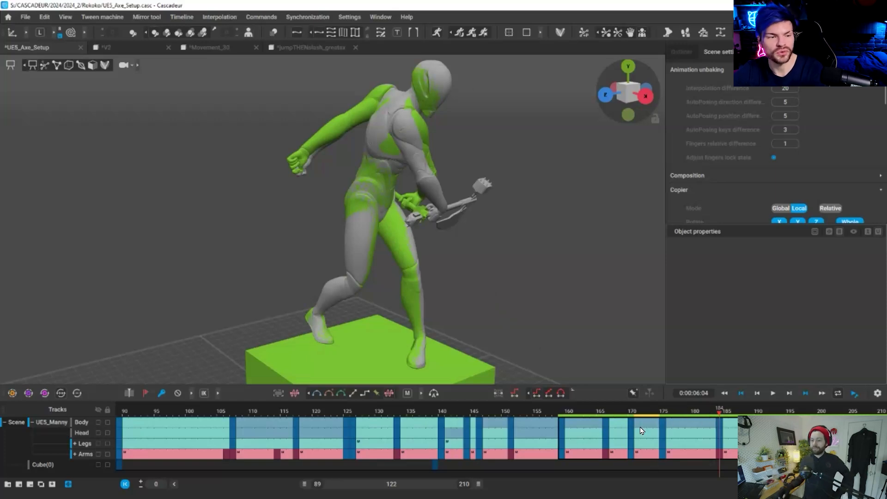
drag(667, 426, 662, 423)
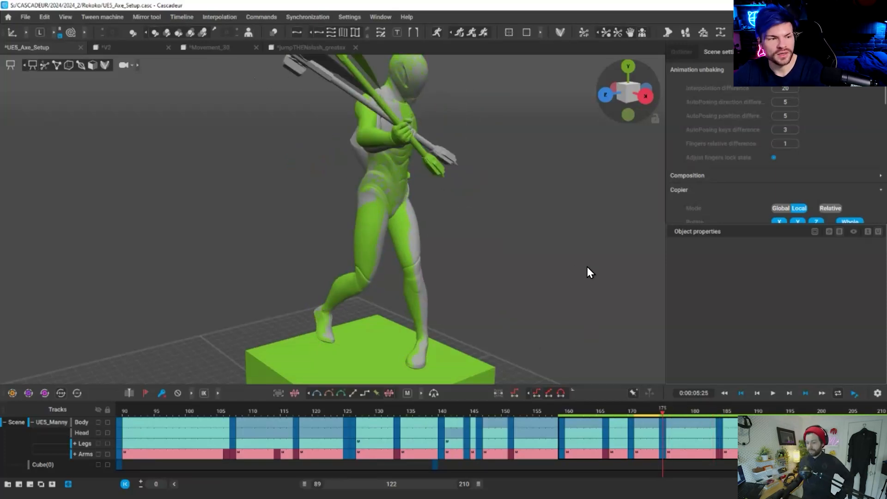
right_drag(258, 120, 429, 309)
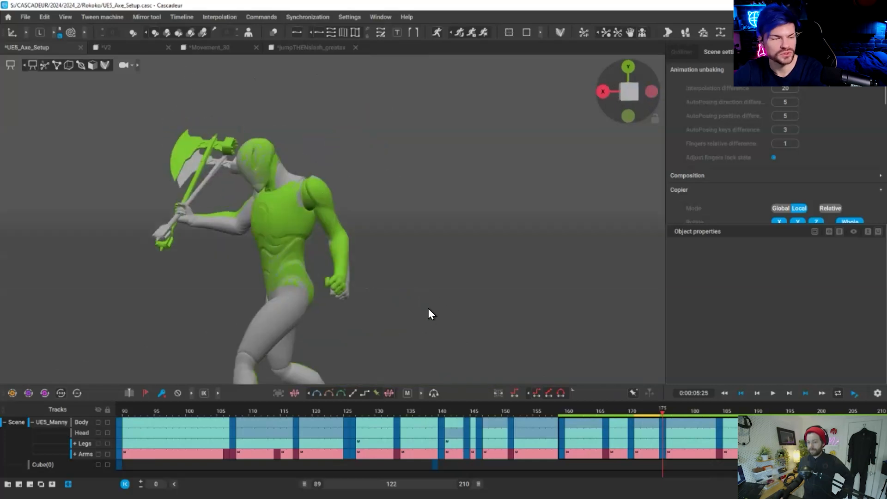
Freeze the physics at frame 175 and inspect the left hand controller's trajectory up close from several angles.
click(470, 32)
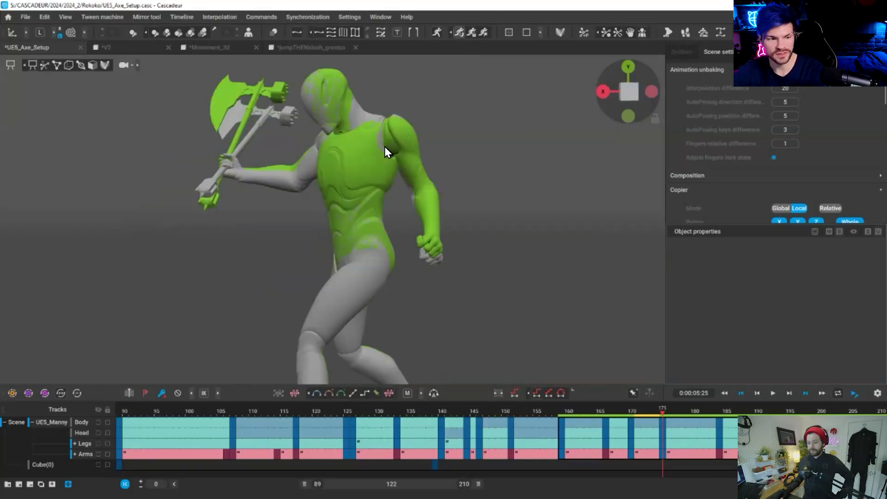
right_drag(416, 258, 401, 254)
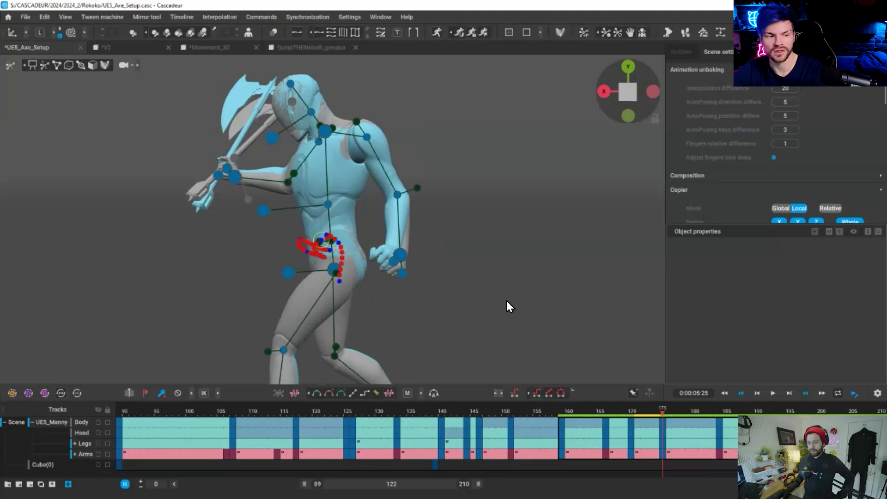
click(398, 255)
scroll(373, 212, up, 3)
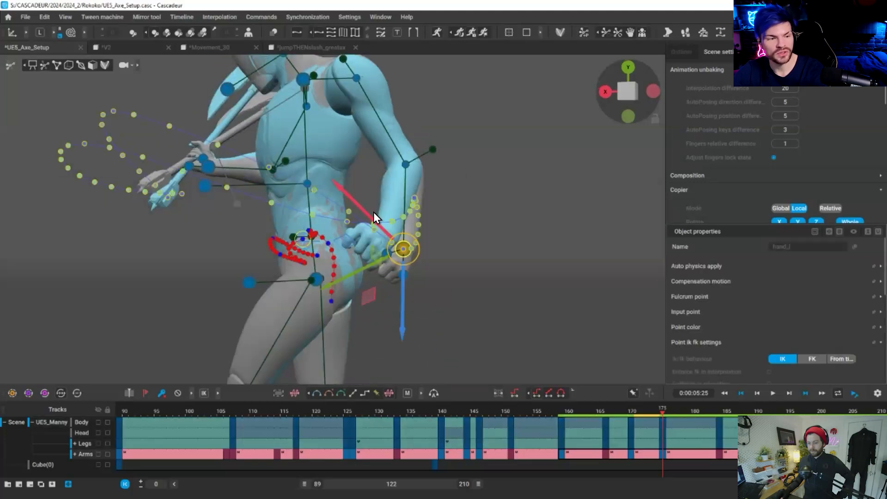
right_drag(373, 212, 358, 209)
right_drag(539, 272, 520, 258)
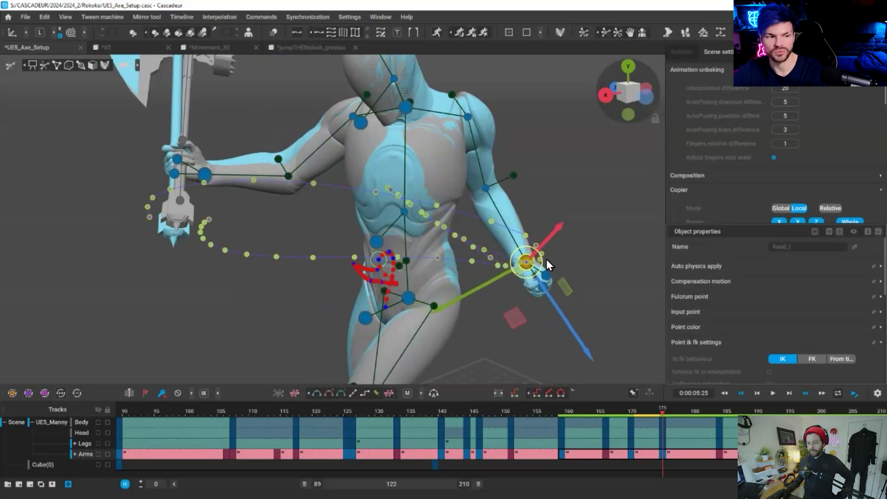
scroll(631, 213, down, 2)
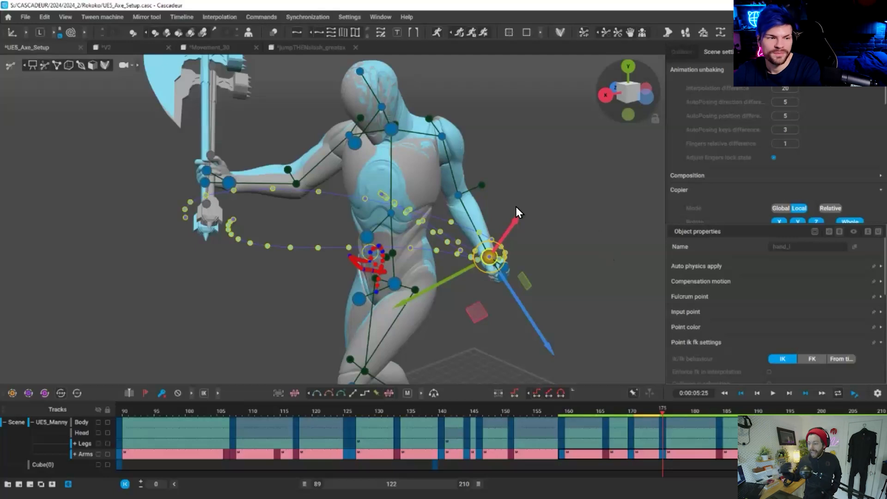
right_drag(408, 198, 501, 201)
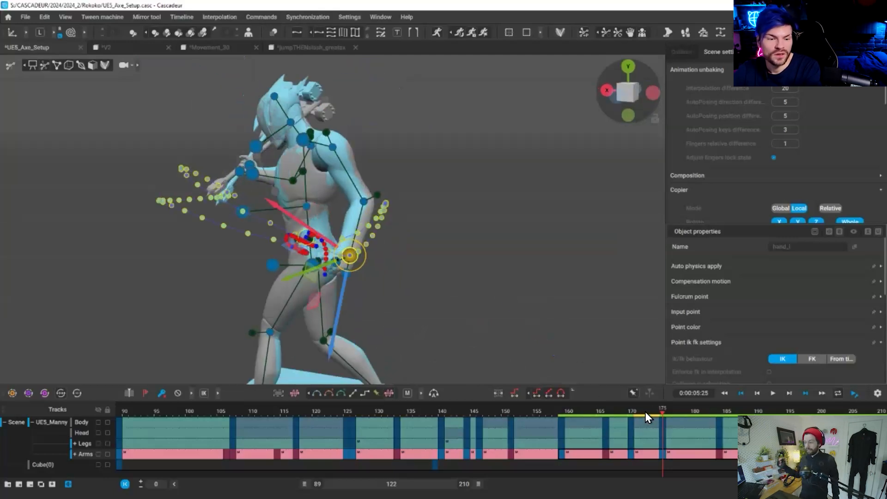
Go to frame 170, switch the Physics Assistant off and on again, and unfreeze the physics.
click(630, 411)
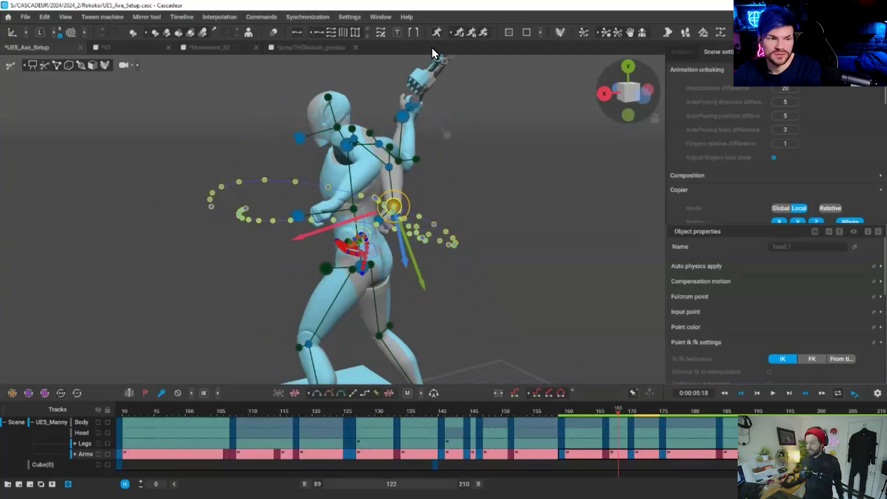
click(435, 31)
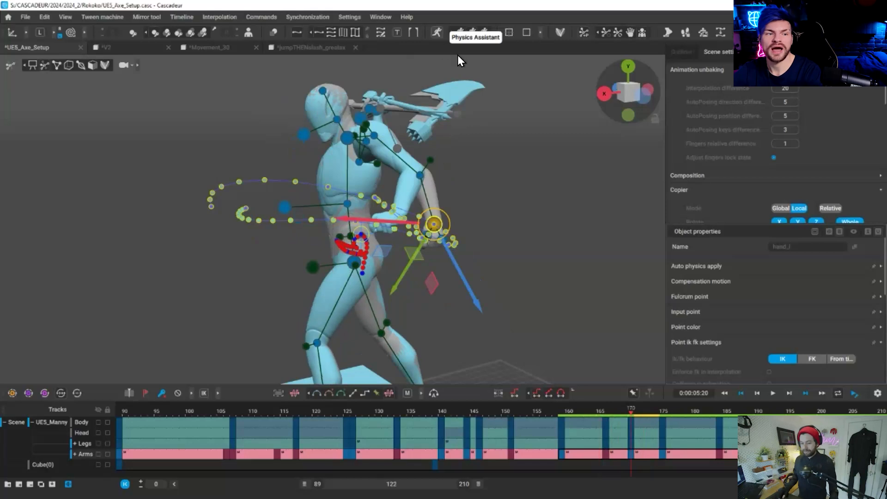
click(437, 32)
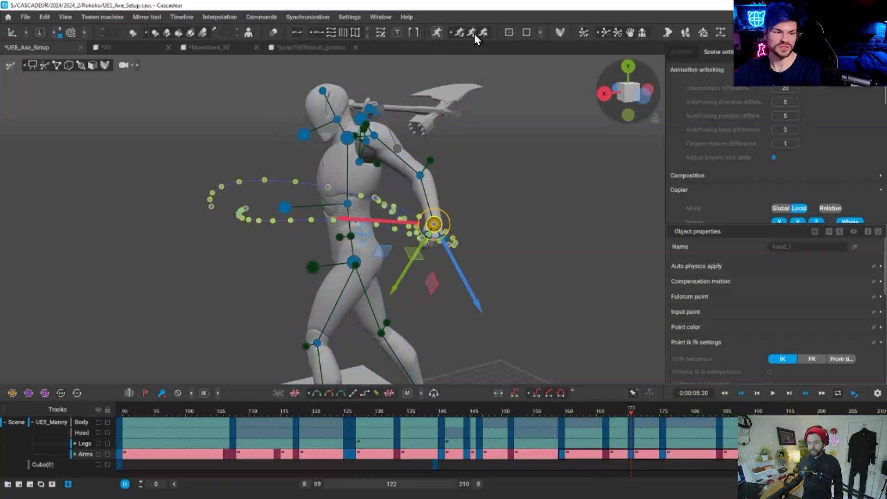
click(474, 34)
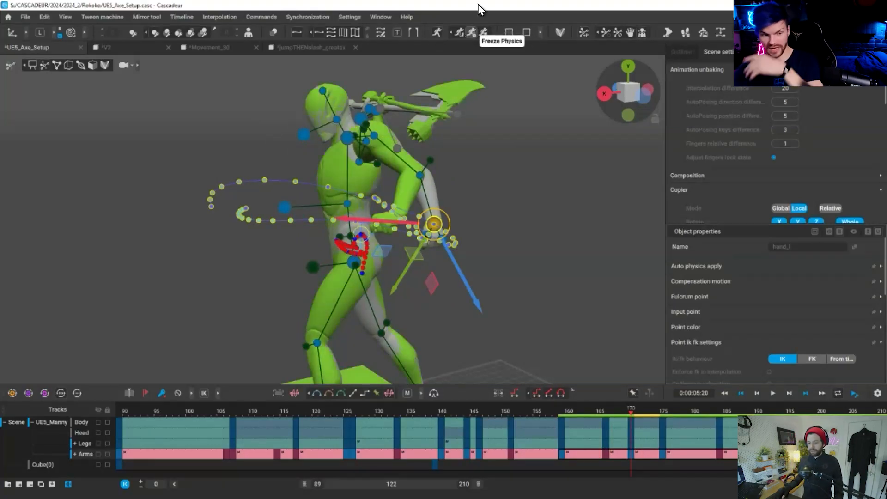
Step through the swing frame by frame from frame 170 in a frontal view with the left hand controller selected.
right_drag(462, 218, 663, 406)
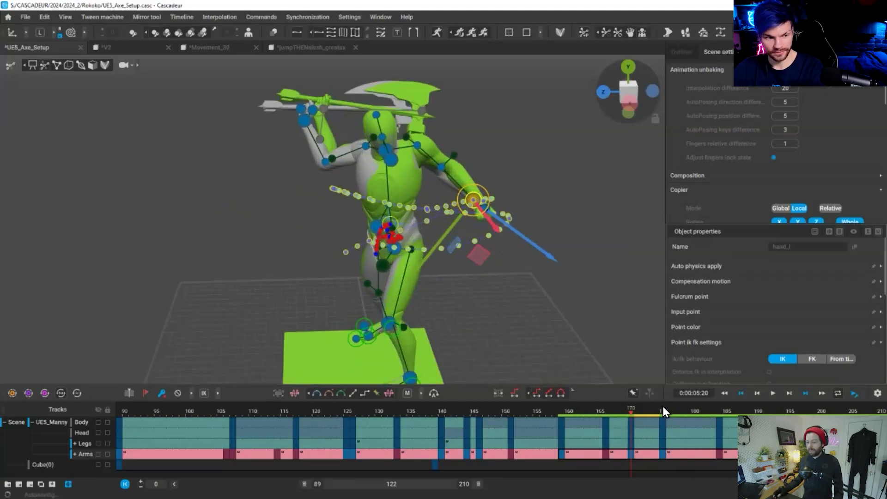
key(Right)
key(Right)
key(Right)
key(Right)
key(Right)
key(Right)
key(Right)
key(Right)
key(Right)
key(Right)
key(Right)
key(Left)
key(Left)
Return to the plain mesh display and compare the original and physics axe poses at frames 181 and 178.
right_drag(403, 234, 477, 253)
click(477, 253)
drag(627, 407, 688, 393)
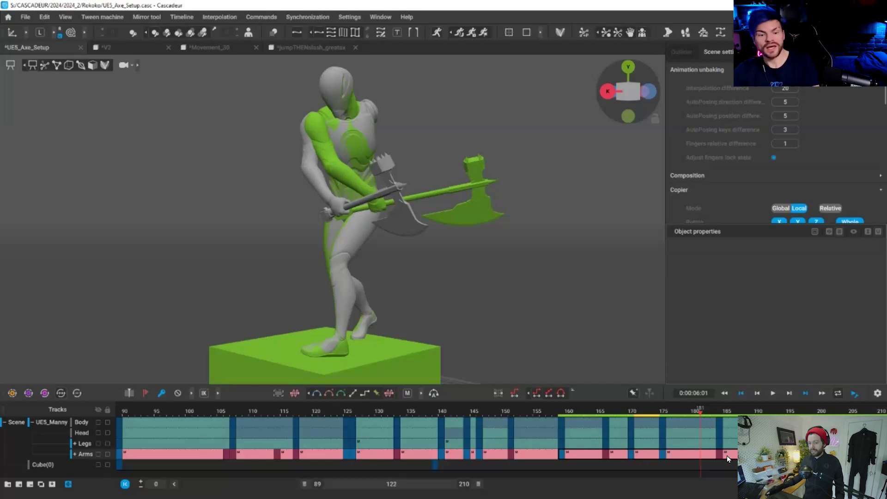
click(707, 410)
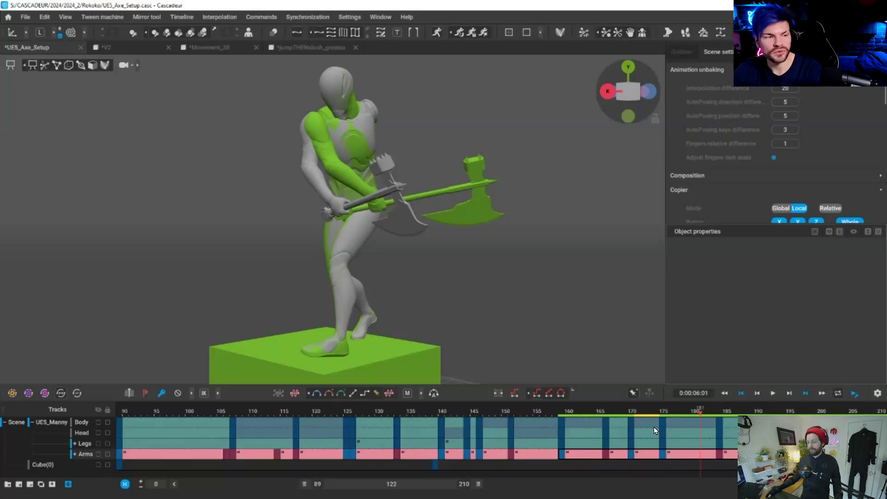
click(680, 434)
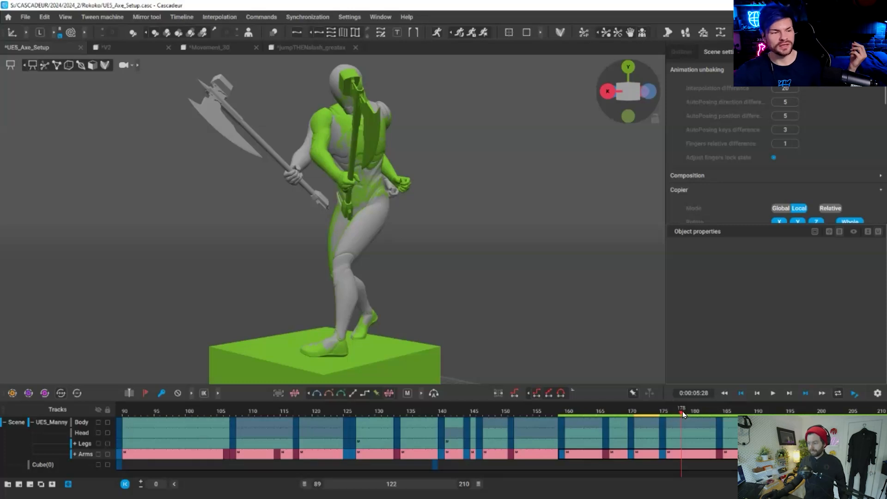
Compare the character's pose with the physics ghost over frames 176 to 179 and add a keyframe at frame 179.
key(Right)
key(Right)
key(Right)
key(Right)
click(668, 414)
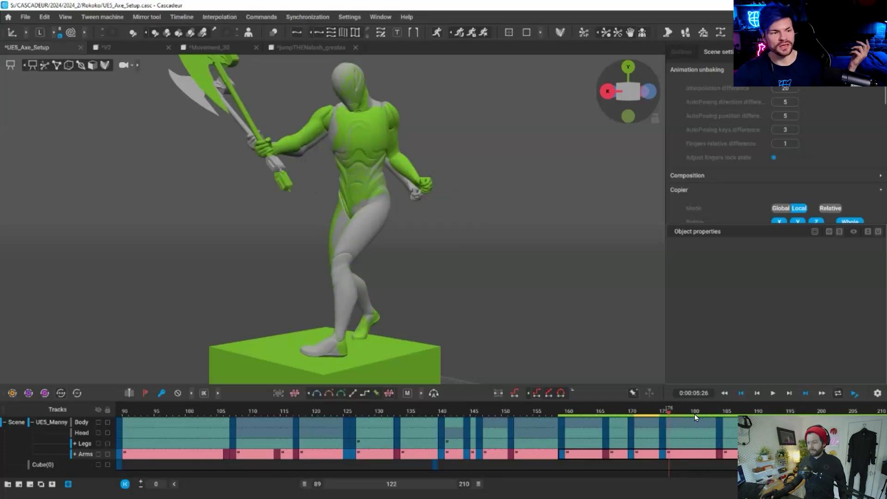
key(Right)
key(Right)
key(Right)
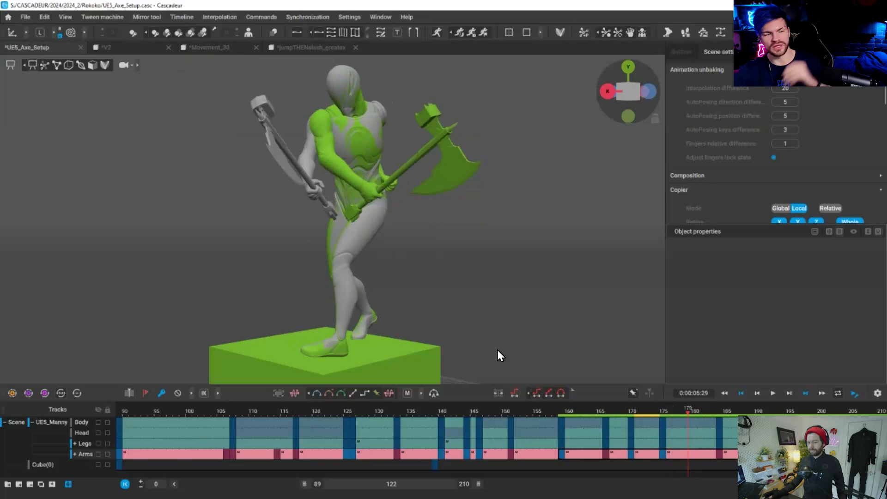
alt+drag(132, 110, 329, 168)
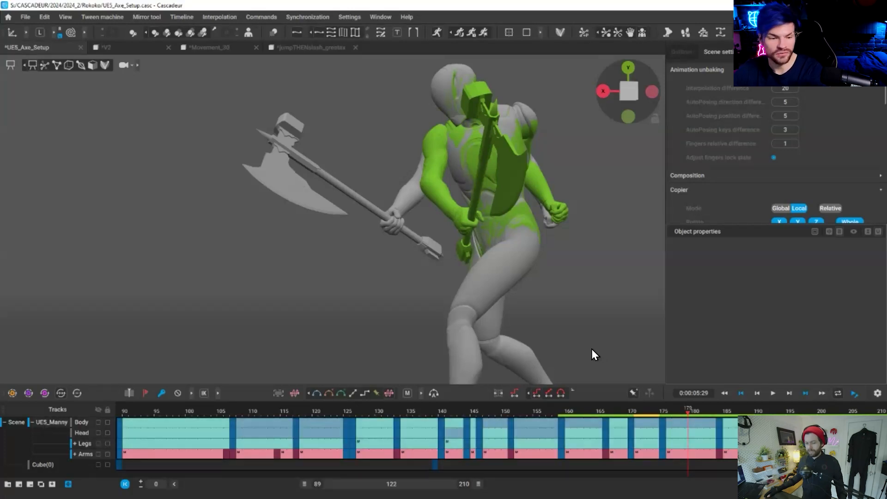
click(387, 231)
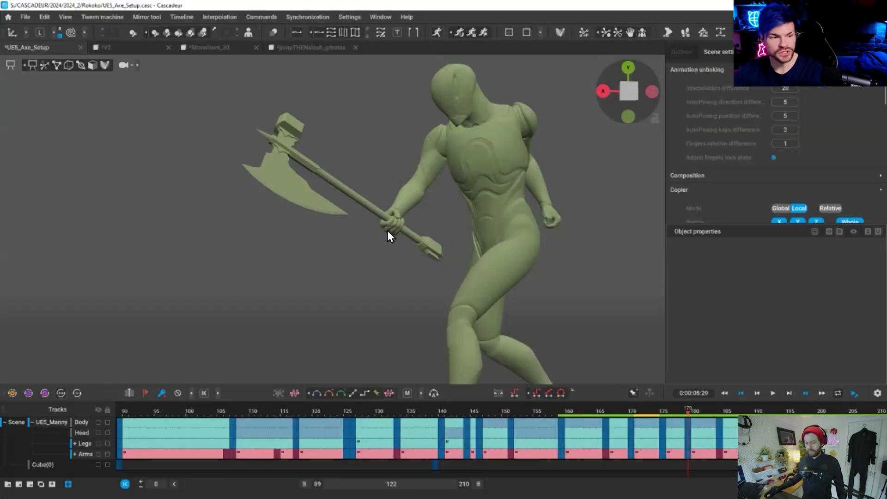
click(270, 228)
scroll(457, 293, up, 2)
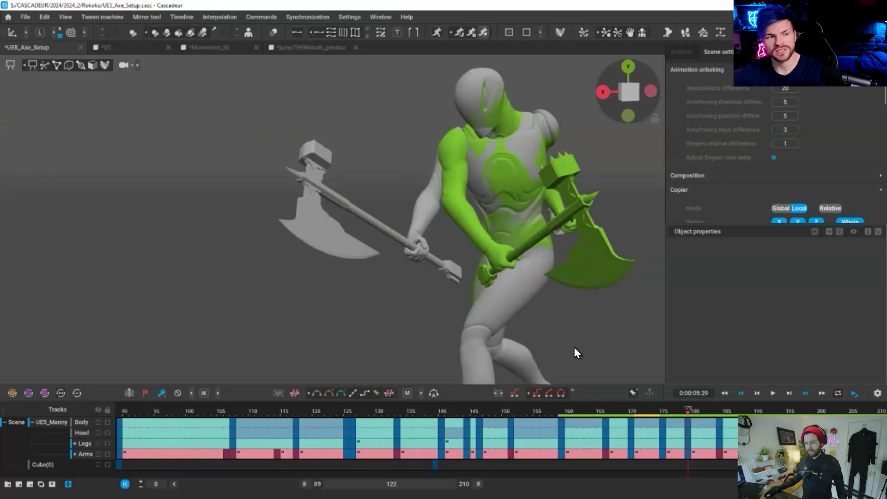
Lock the physics simulation to the keyed axe pose at frame 179.
click(484, 33)
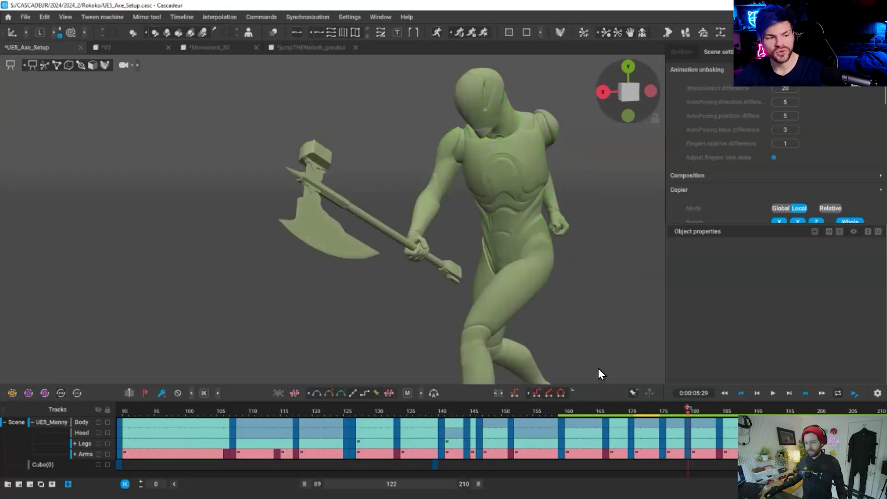
click(553, 306)
scroll(499, 247, down, 3)
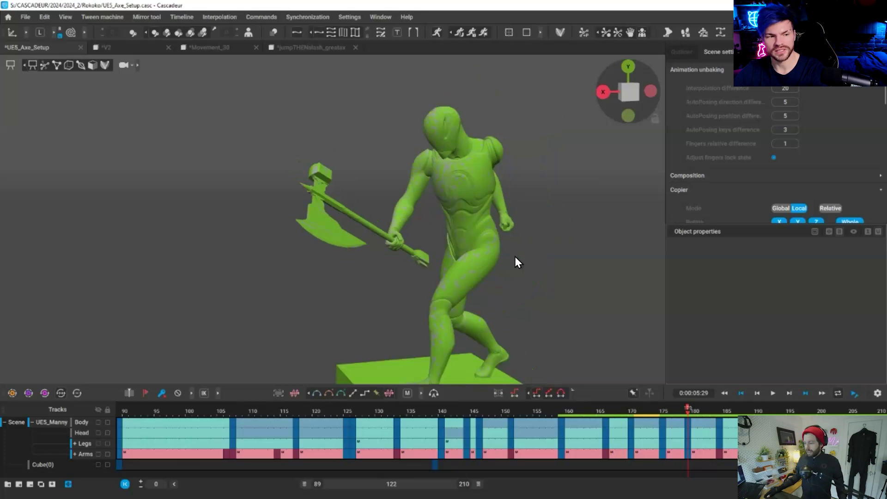
alt+drag(515, 256, 530, 270)
scroll(530, 270, up, 1)
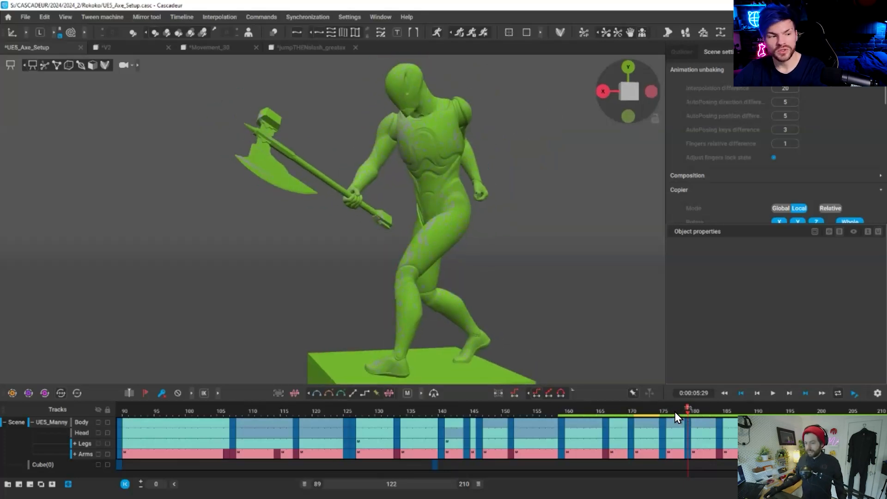
Scrub the axe swing between about frames 169 and 195 to check the physics motion, returning to frame 179.
scroll(616, 423, down, 10)
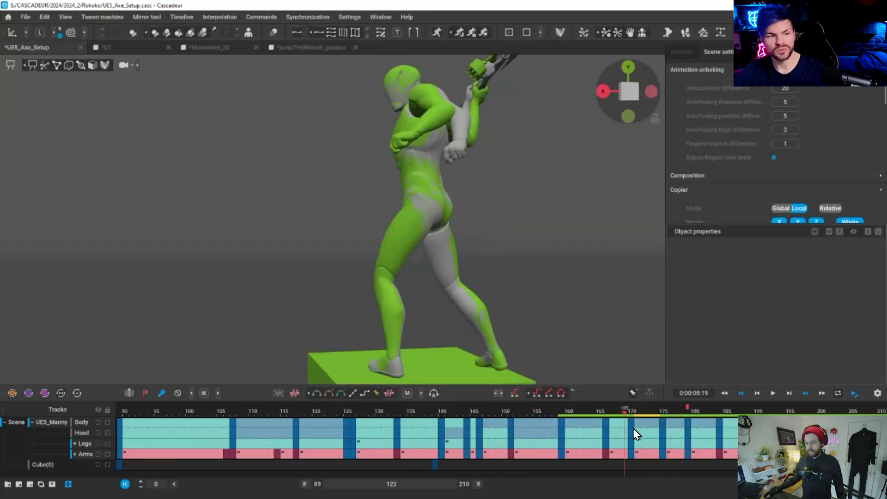
scroll(651, 435, up, 1)
scroll(687, 433, up, 8)
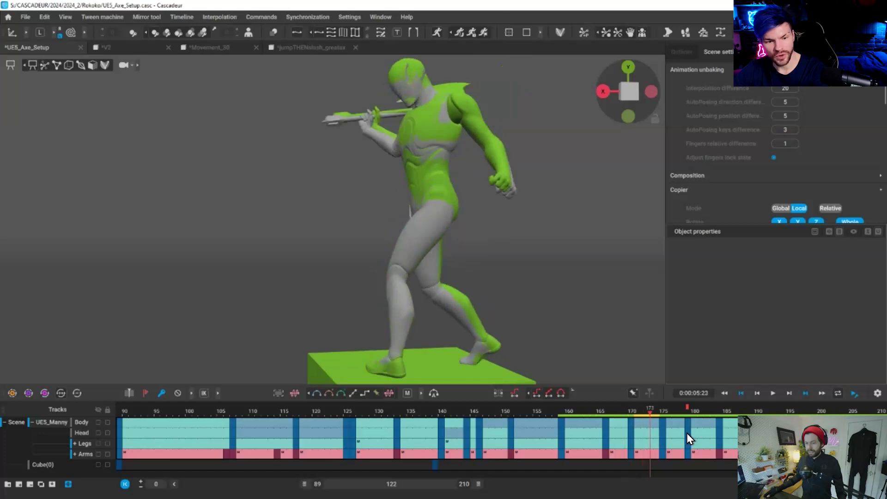
scroll(687, 434, up, 1)
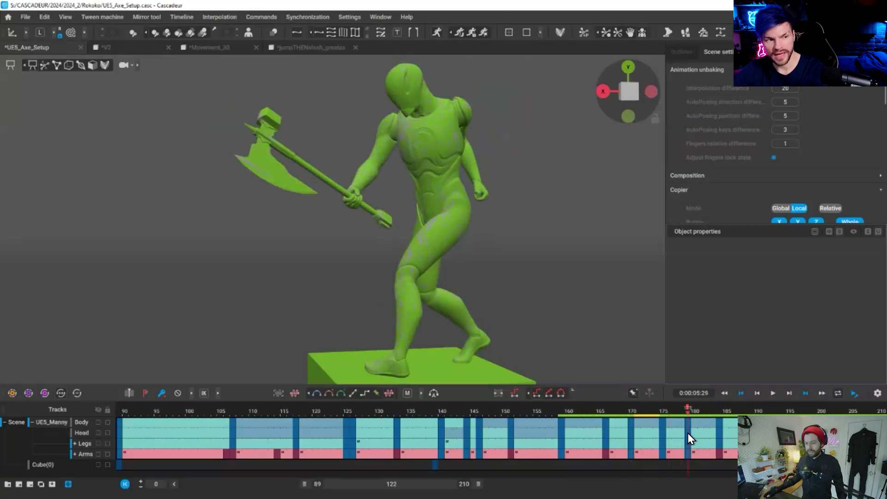
scroll(695, 418, up, 15)
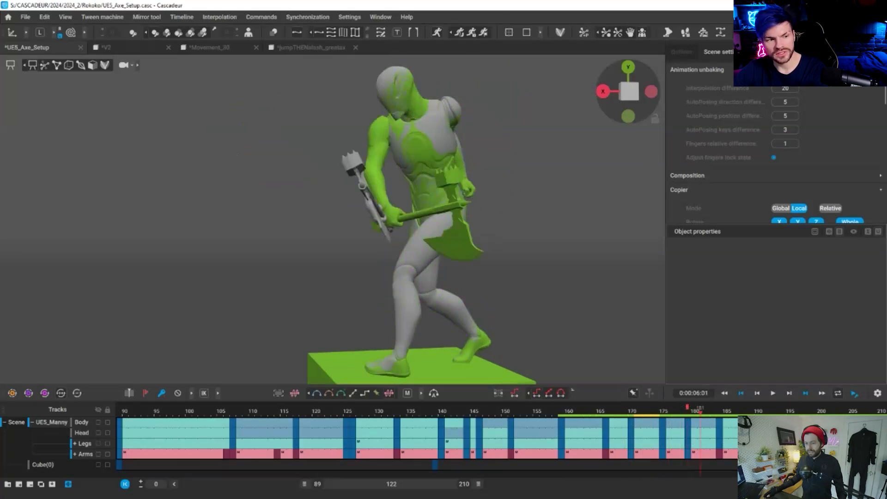
scroll(687, 421, down, 10)
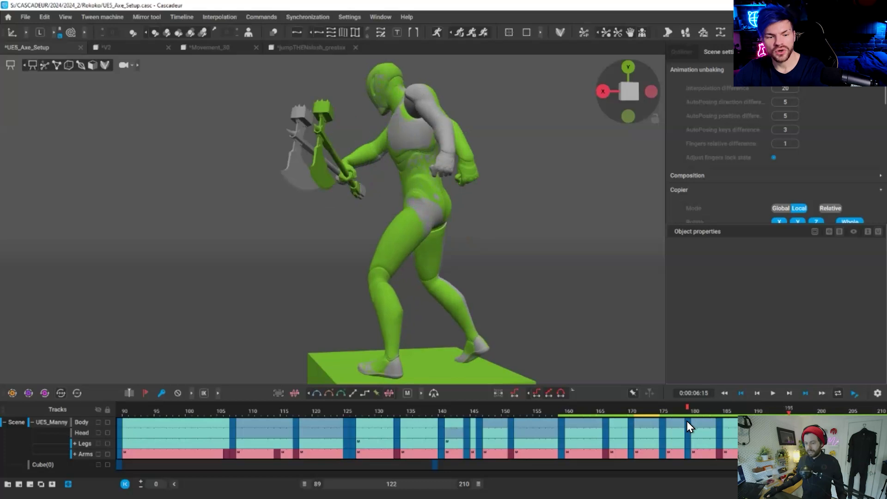
key(alt+Left)
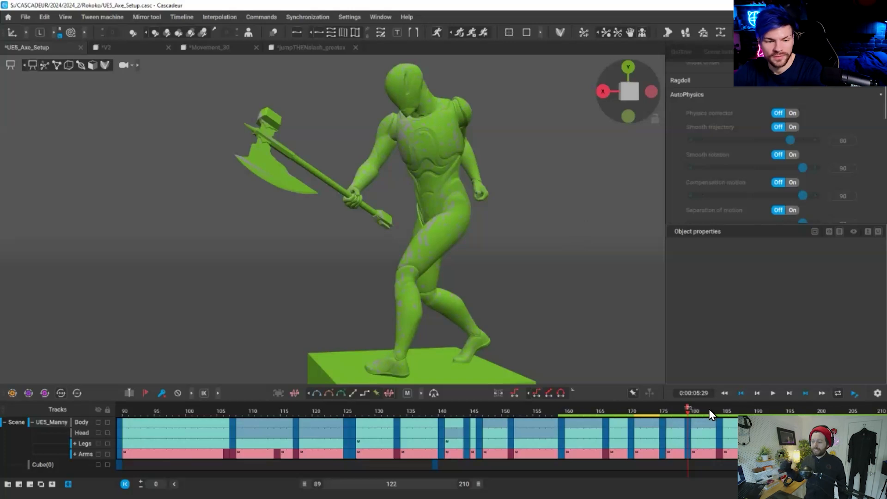
Compare the key poses at frames 179 and 184, and lock the physics simulation to the pose at frame 184.
click(720, 409)
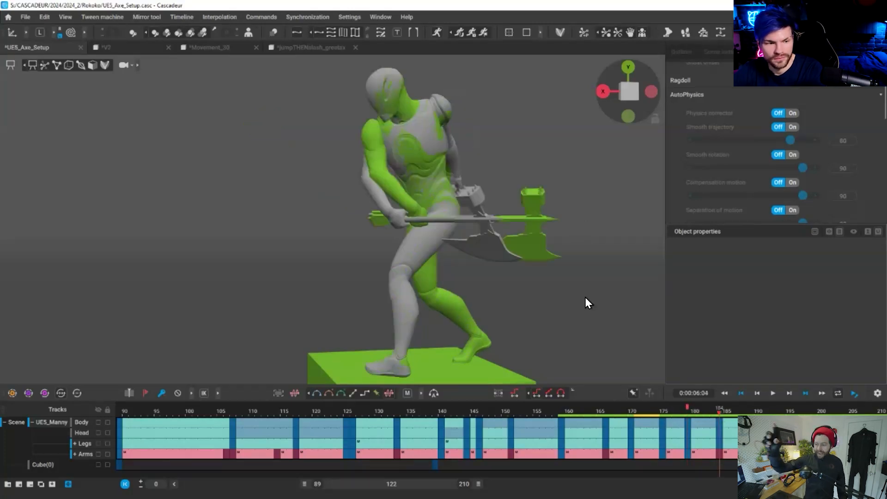
alt+drag(434, 268, 554, 312)
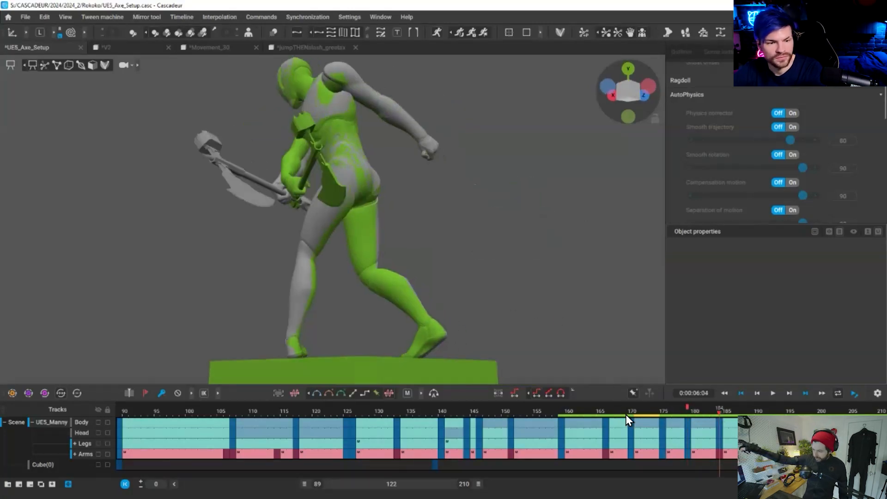
key(ctrl+Left)
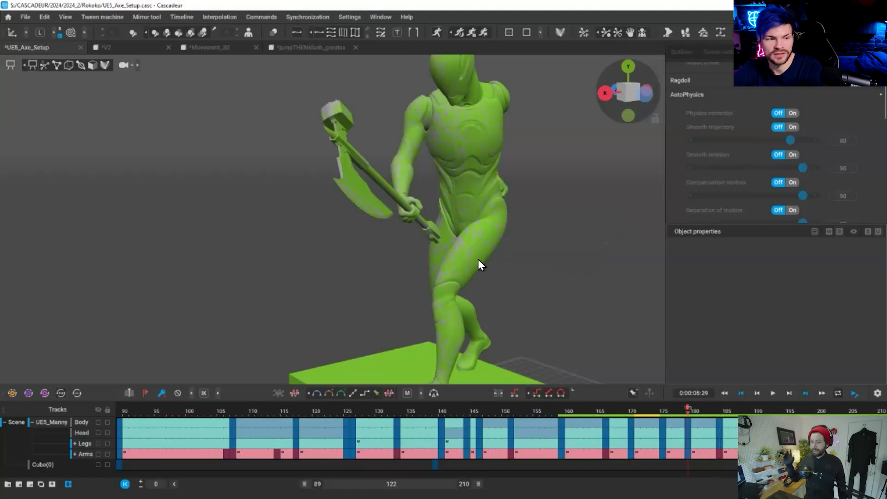
alt+drag(556, 261, 478, 209)
scroll(479, 209, down, 3)
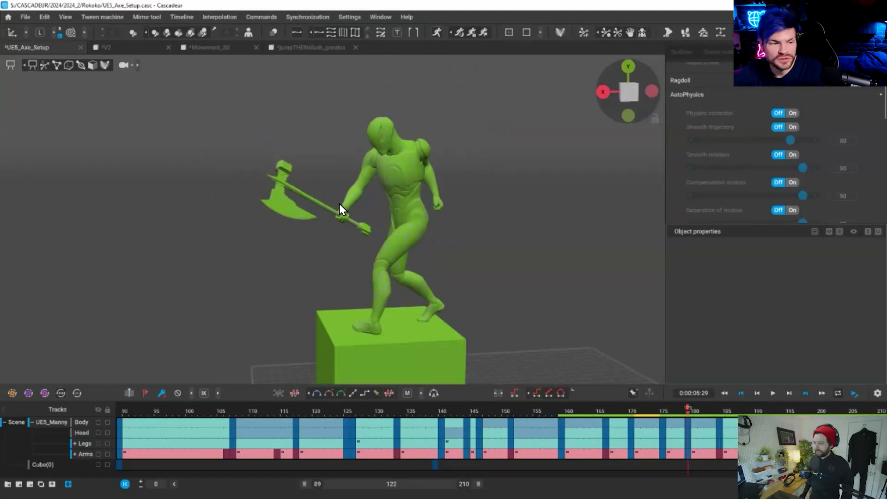
key(ctrl+Right)
alt+right_drag(517, 279, 458, 23)
click(483, 32)
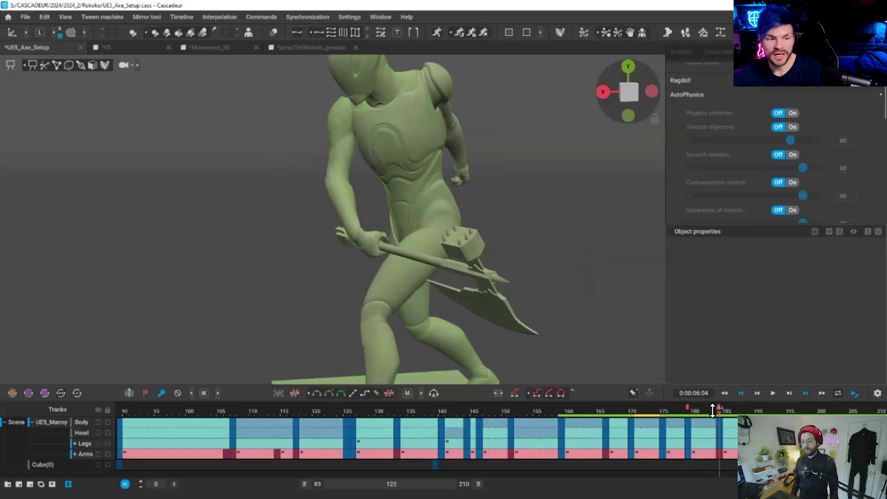
Review the jump onto the block and the axe swing in playback, examining the character from several angles.
alt+right_drag(342, 265, 459, 415)
click(334, 418)
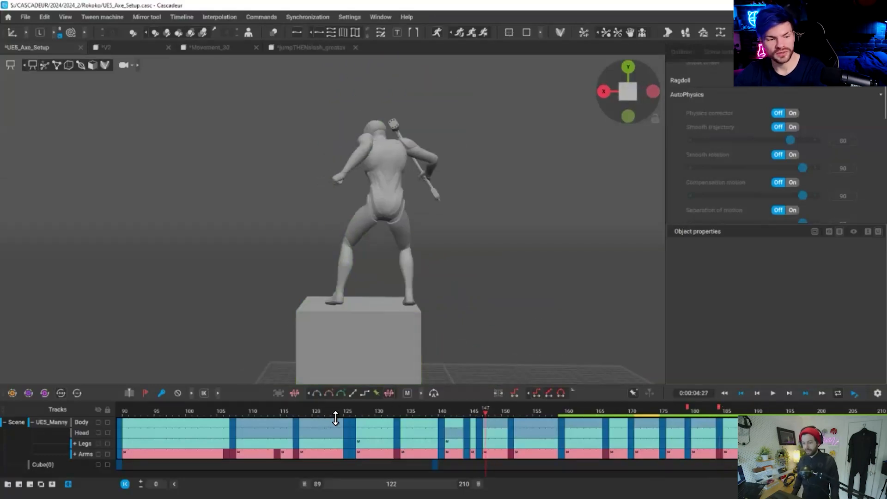
drag(310, 425, 379, 425)
key(Right)
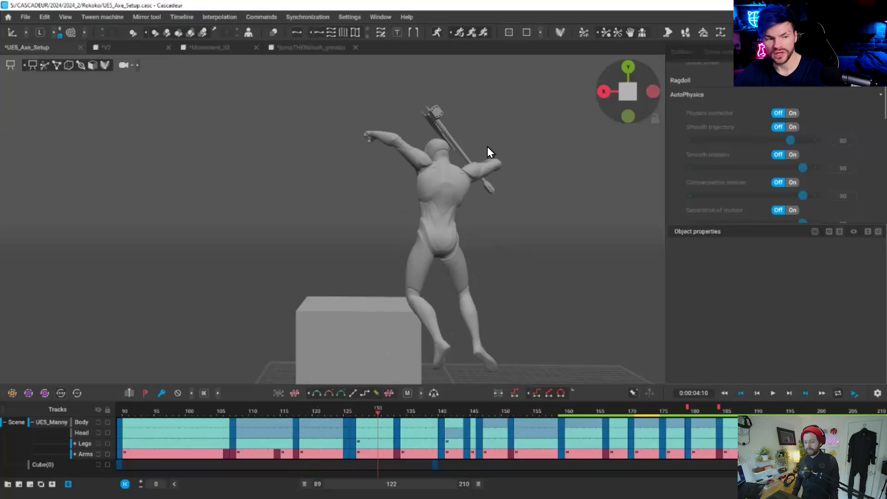
right_drag(540, 232, 563, 310)
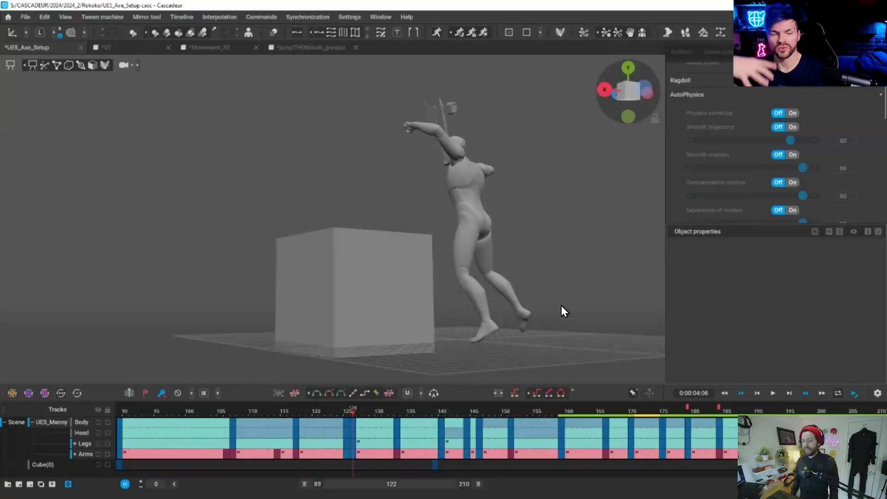
click(397, 411)
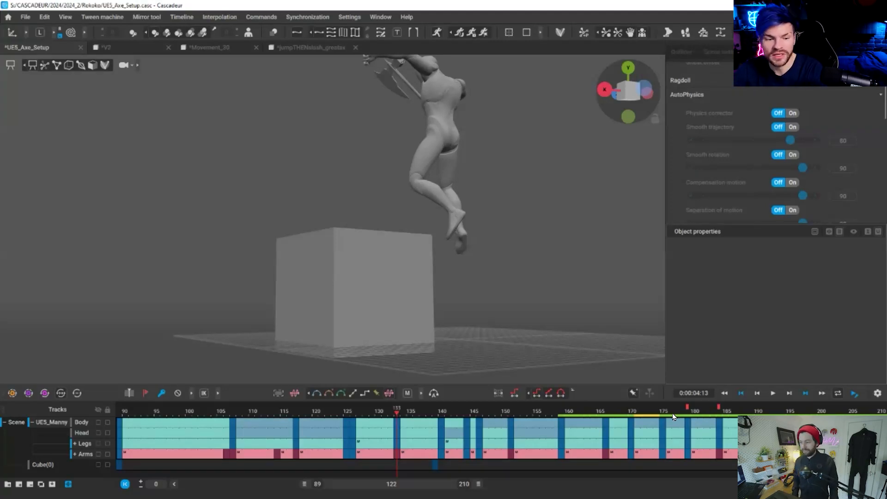
key(space)
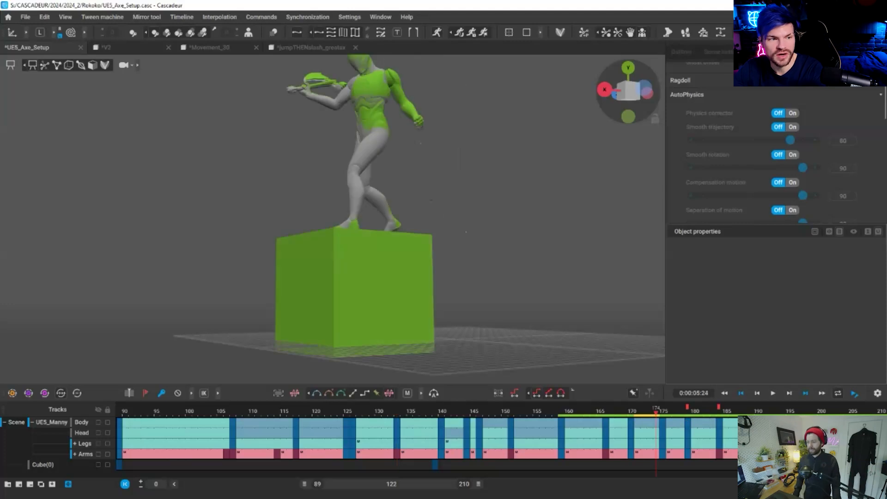
right_drag(105, 297, 673, 369)
scroll(664, 319, up, 5)
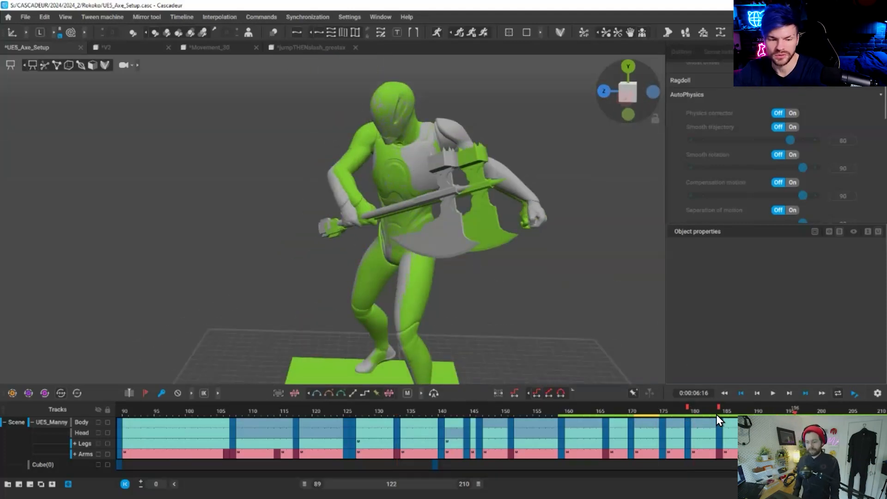
Select the right hand's control point at frame 170, with the raised arm and axe in close view.
click(630, 430)
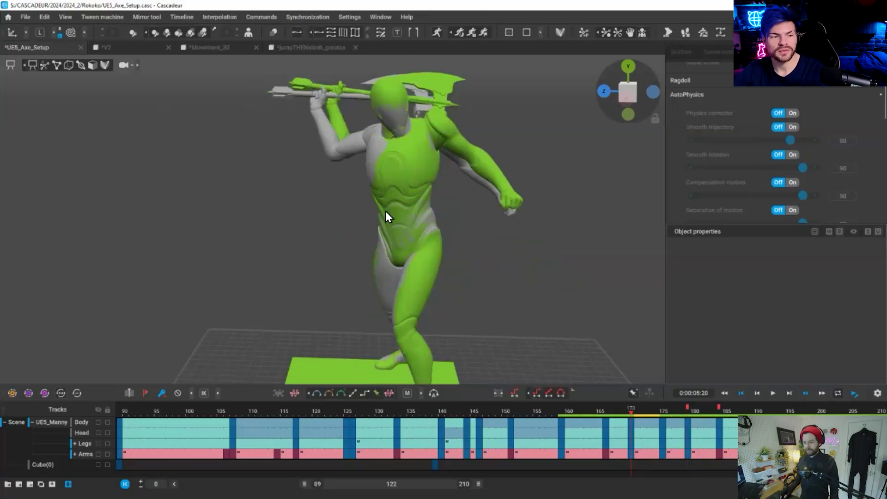
right_drag(385, 211, 382, 148)
scroll(277, 131, up, 3)
right_drag(278, 132, 508, 253)
click(410, 207)
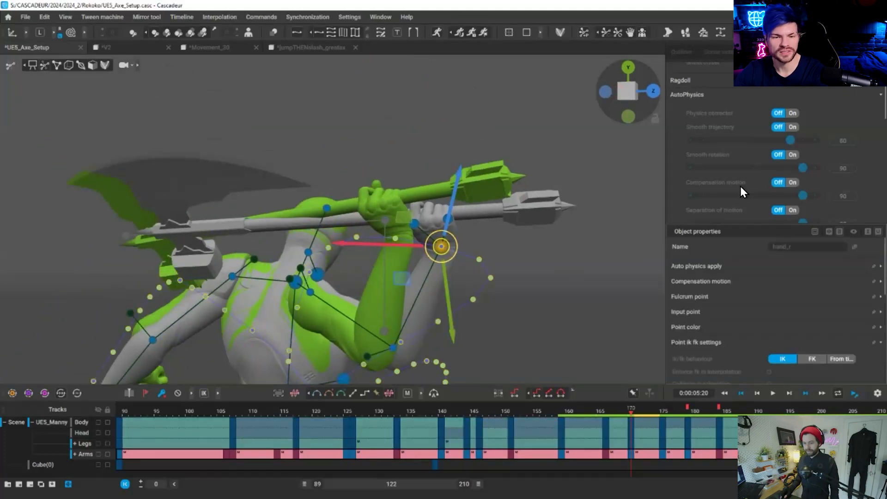
Set the AutoPhysics secondary motion to 80.
scroll(751, 126, down, 3)
scroll(757, 96, down, 2)
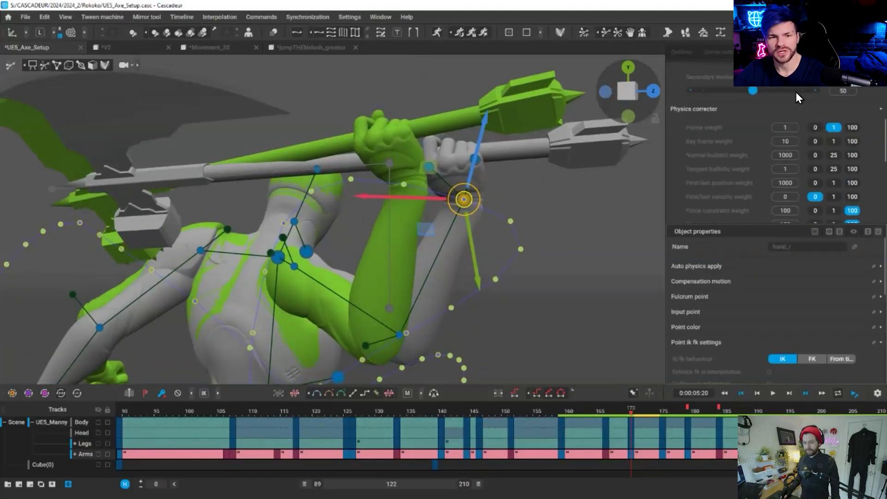
click(789, 92)
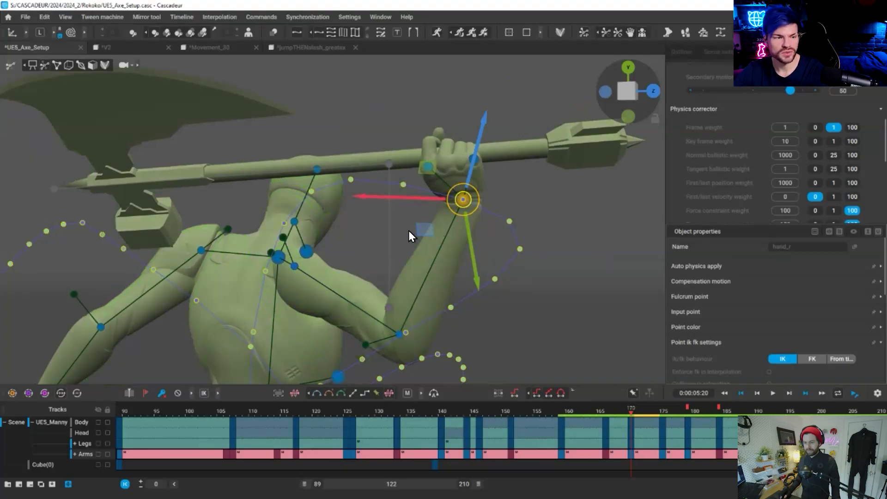
Compare the raised-axe pose with its physics result at frame 170, and select the right hand's direction point.
scroll(292, 161, up, 1)
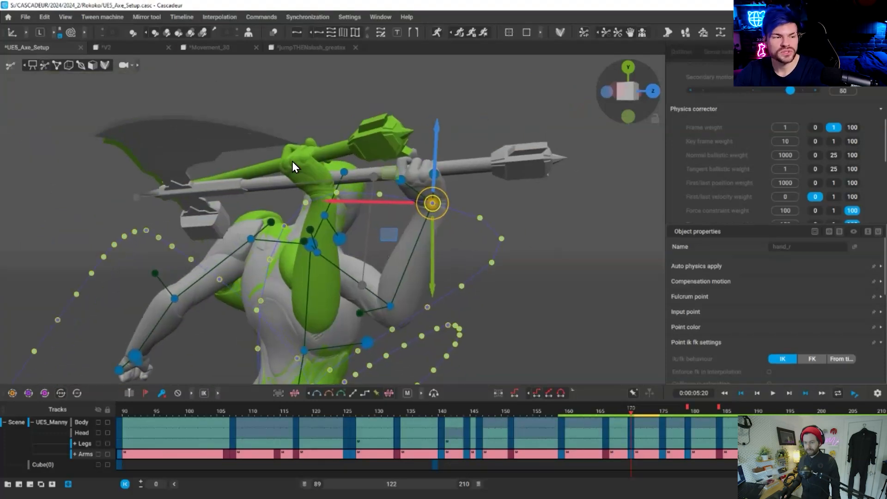
right_drag(483, 217, 417, 209)
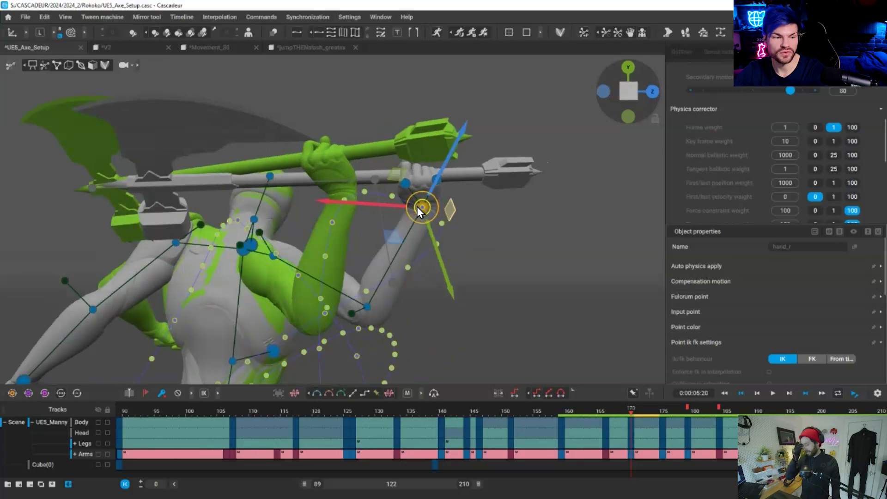
click(417, 207)
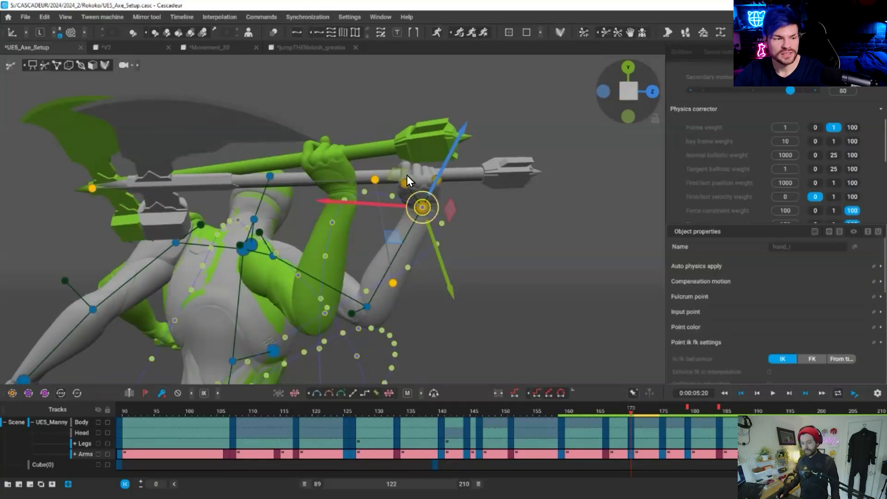
click(447, 213)
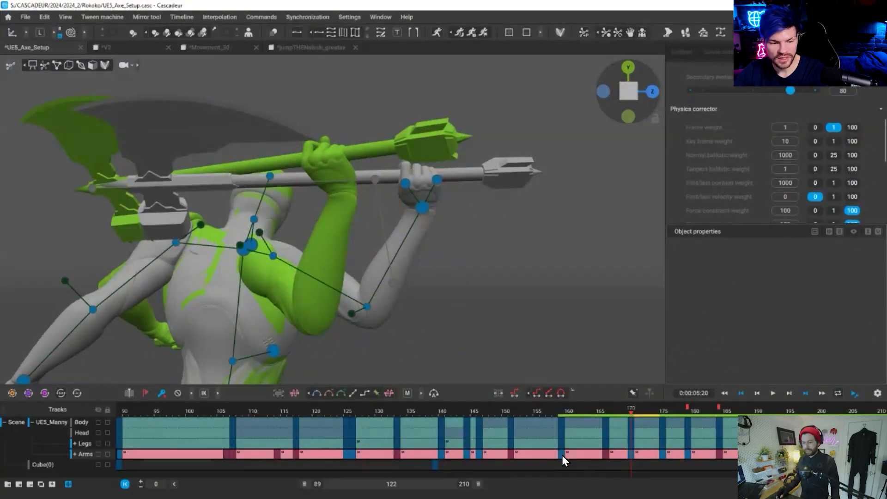
key(space)
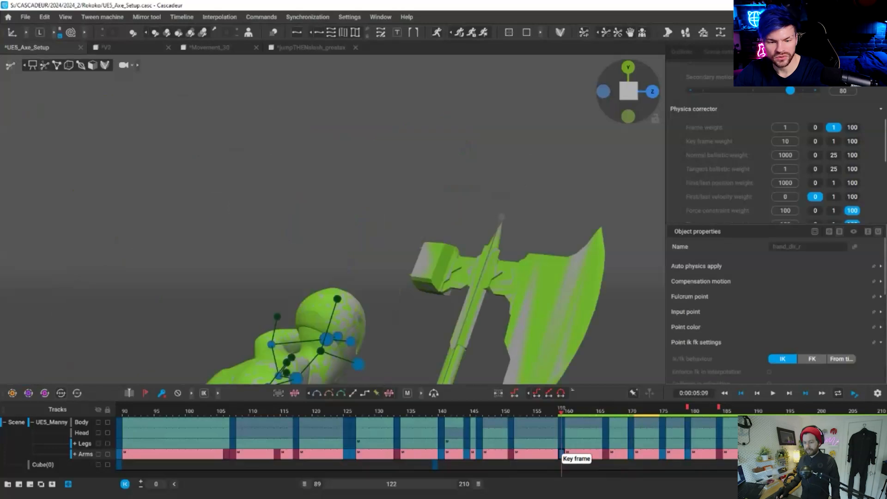
At frame 179, set the local blending of the right hand direction point's secondary motion to 100.
click(691, 411)
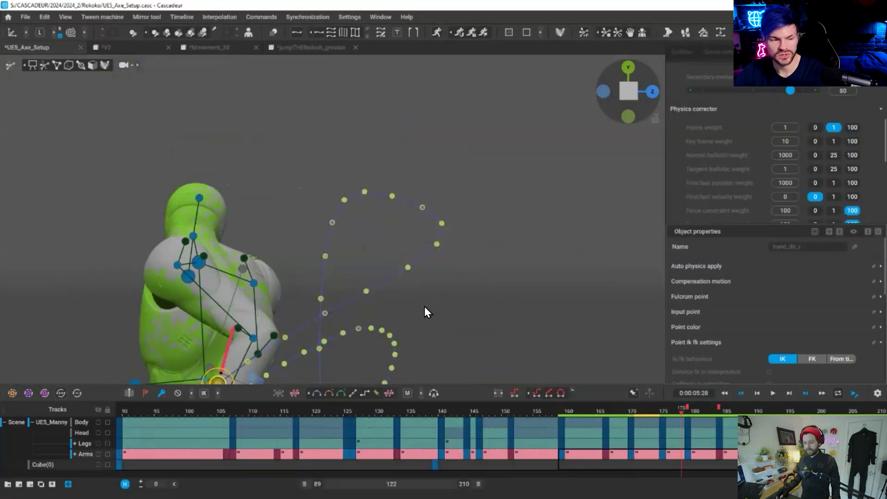
key(Right)
right_drag(343, 220, 508, 241)
key(f)
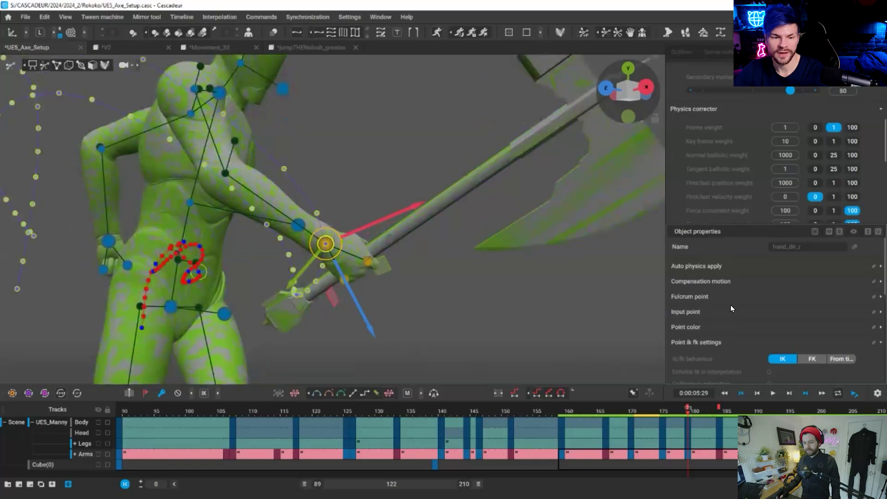
scroll(730, 309, down, 3)
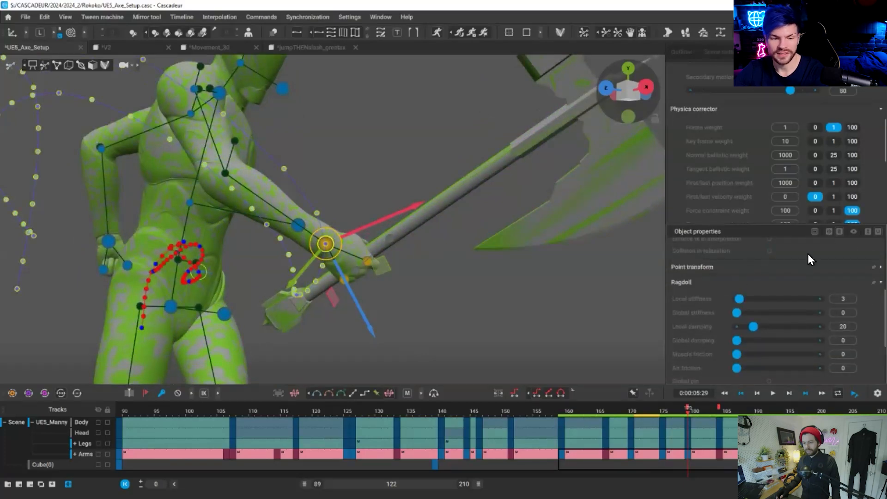
click(815, 232)
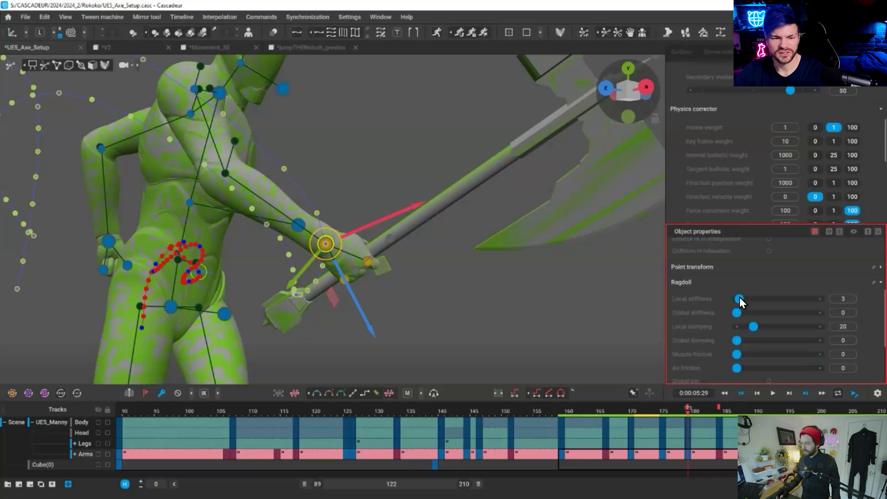
click(704, 282)
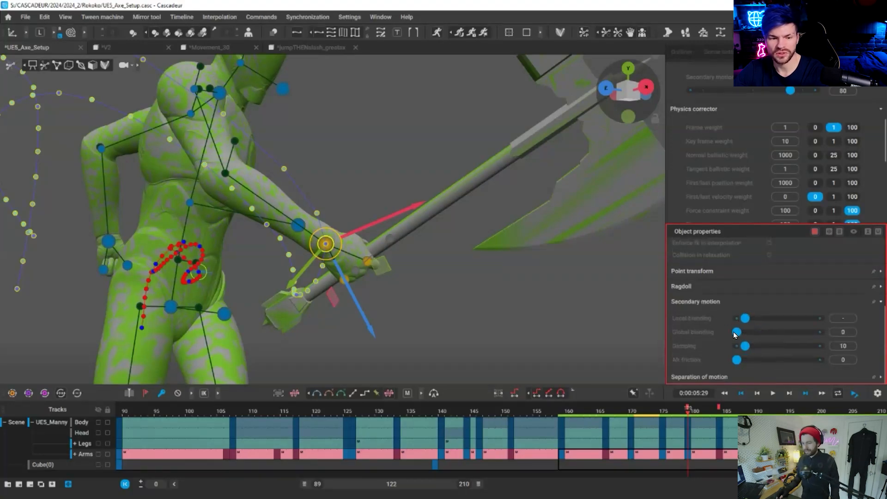
drag(745, 319, 846, 319)
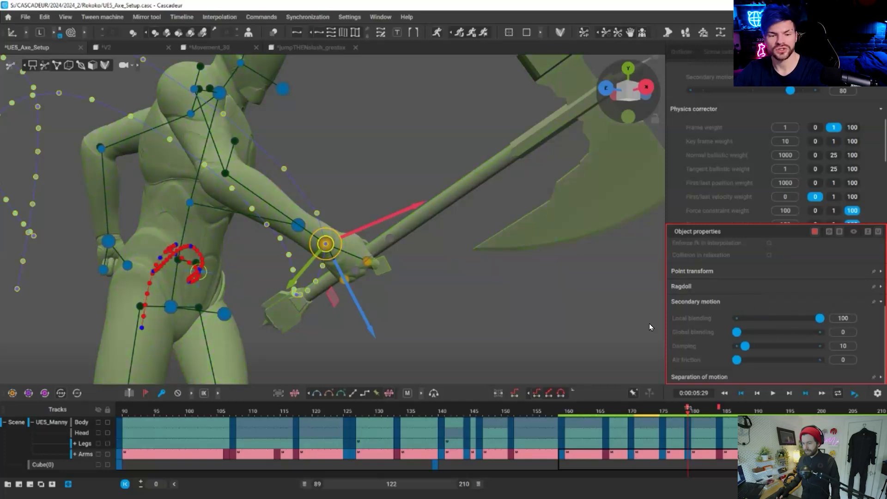
Check the axe motion against the physics result at frames 173 and 180, examining the hand from several angles.
scroll(369, 281, down, 3)
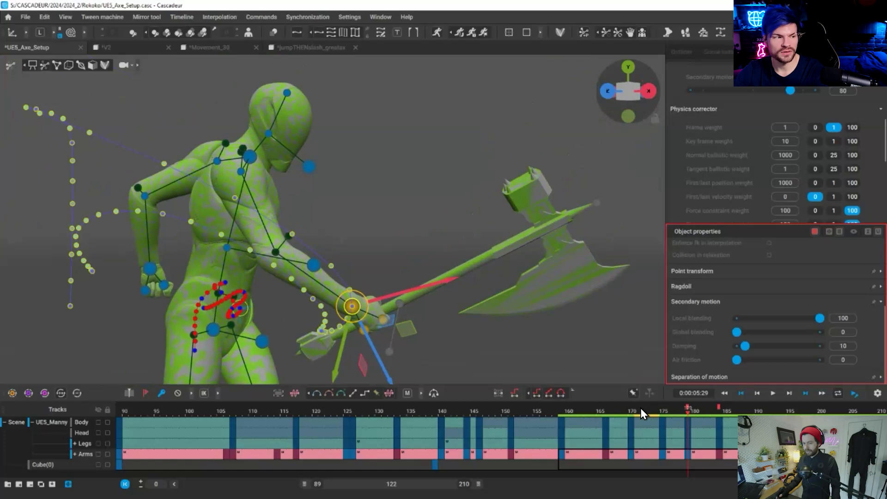
click(644, 408)
right_drag(425, 235, 249, 187)
click(643, 412)
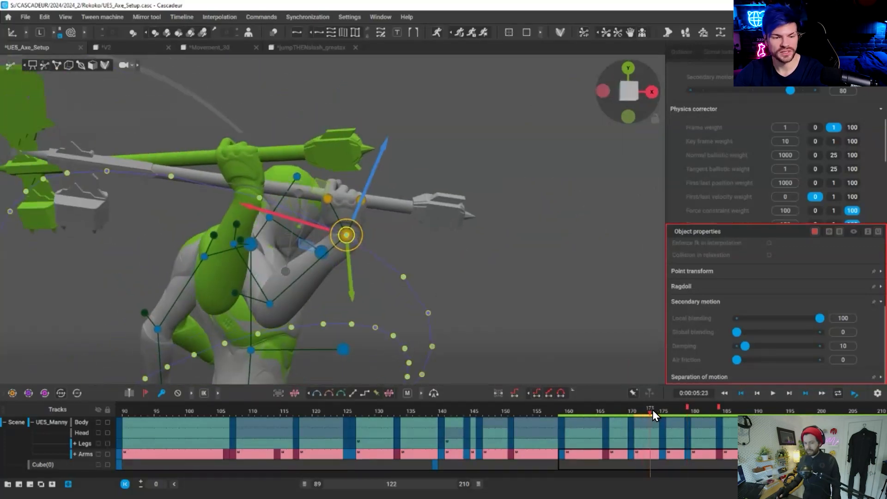
click(662, 414)
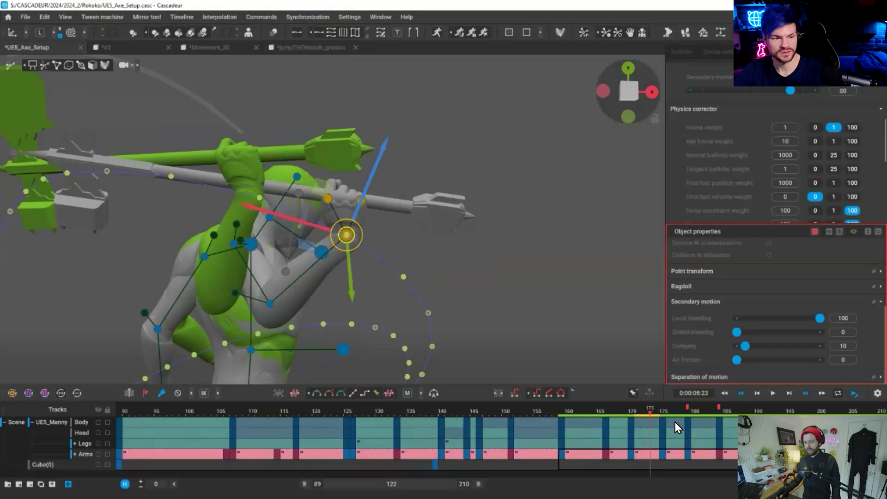
click(695, 432)
right_drag(430, 240, 525, 259)
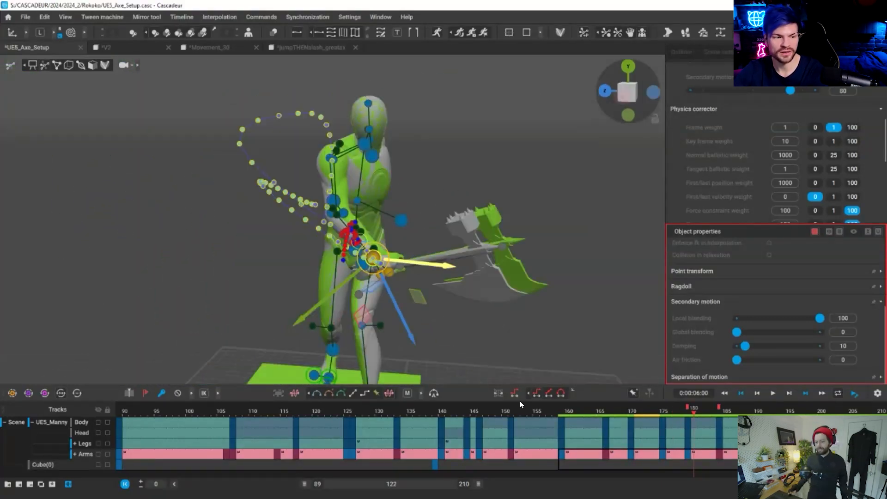
Review the axe swing with the rig controls hidden, and examine the character from behind at frame 194.
key(t)
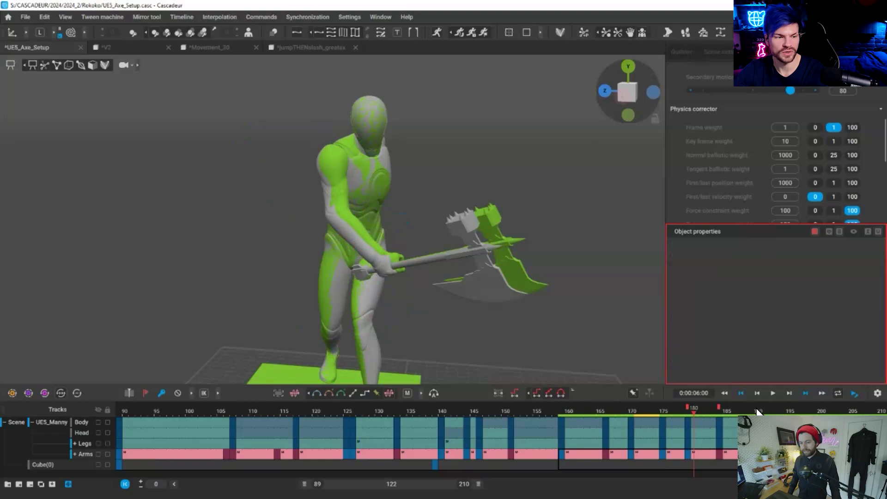
key(space)
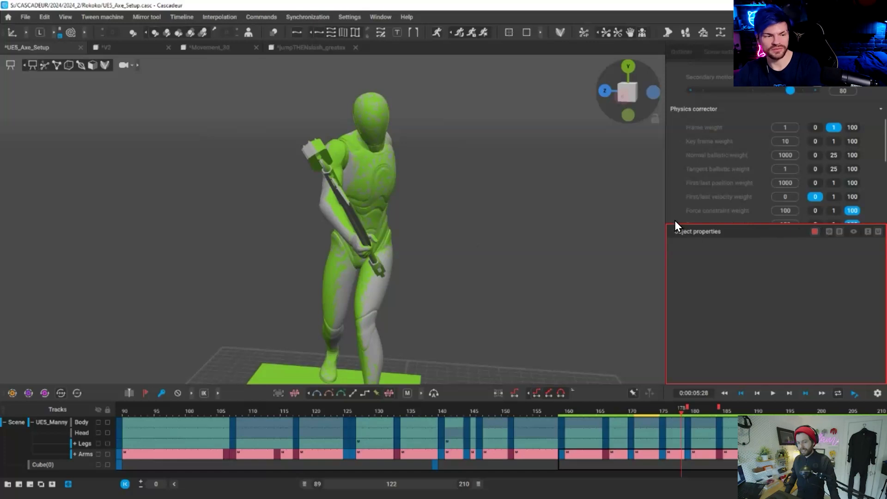
drag(607, 415, 814, 387)
key(Left)
key(Left)
key(Left)
key(Left)
alt+drag(599, 244, 307, 169)
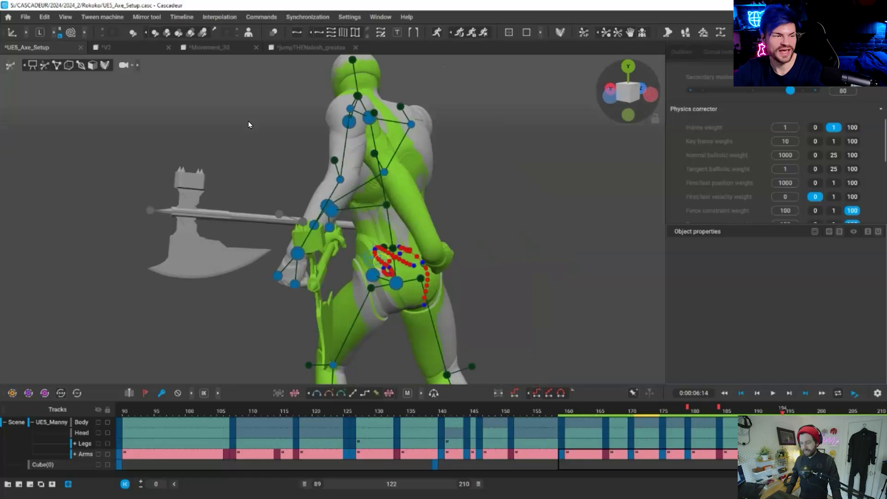
Select the left shoulder point and set its secondary motion local blending to 59.
click(248, 121)
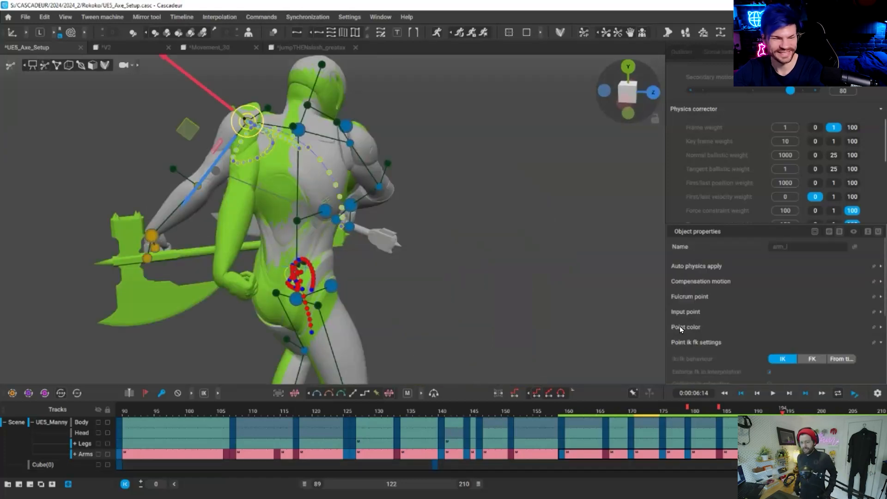
key(ctrl+z)
key(ctrl+z)
scroll(768, 332, down, 5)
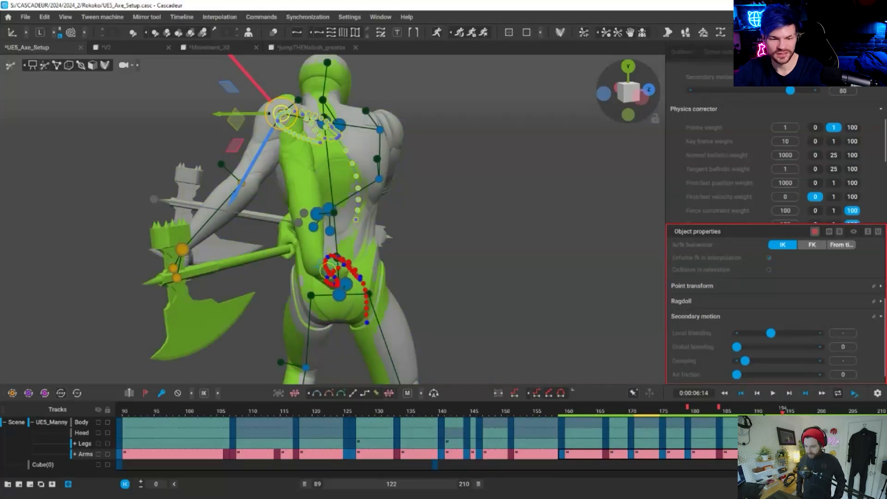
drag(770, 334, 776, 333)
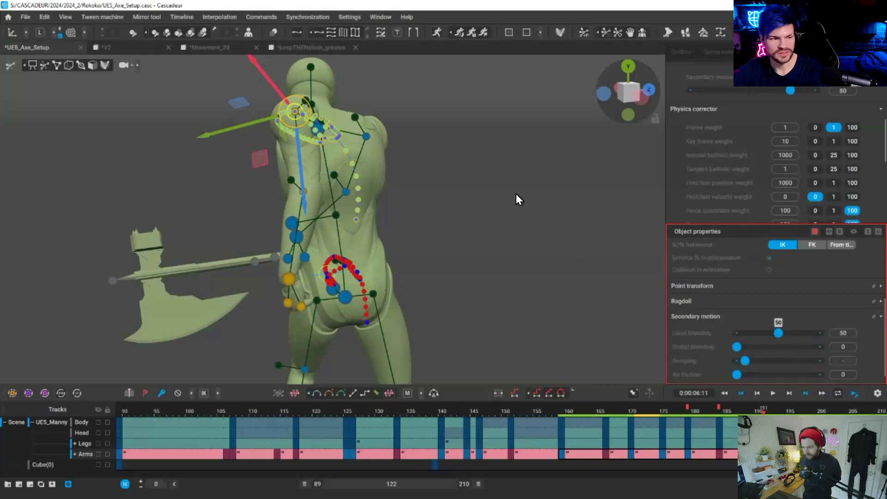
Review the left arm's follow-through up to frame 202 with the rig controls hidden, viewing the character from several angles.
right_drag(407, 212, 512, 260)
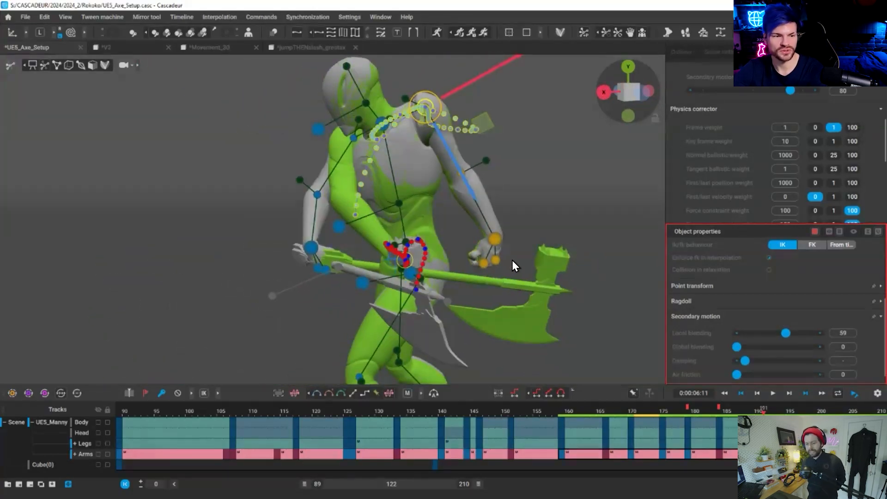
click(32, 65)
right_drag(522, 351, 586, 414)
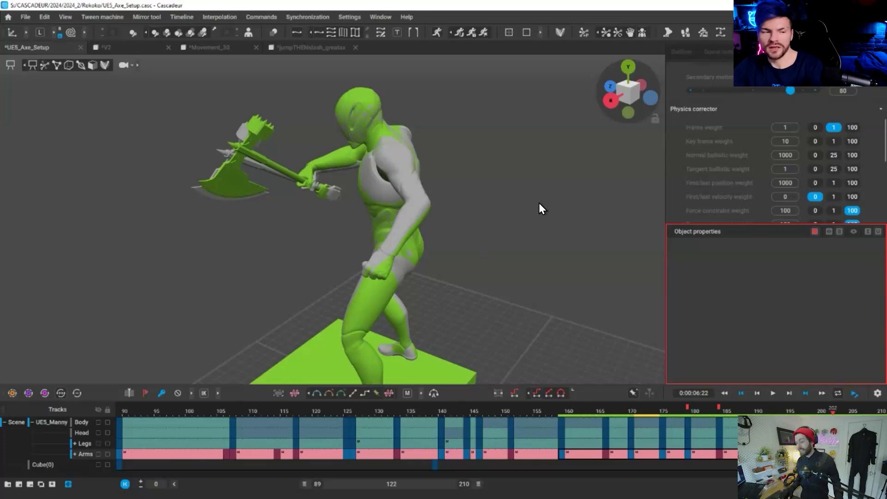
alt+drag(521, 203, 535, 198)
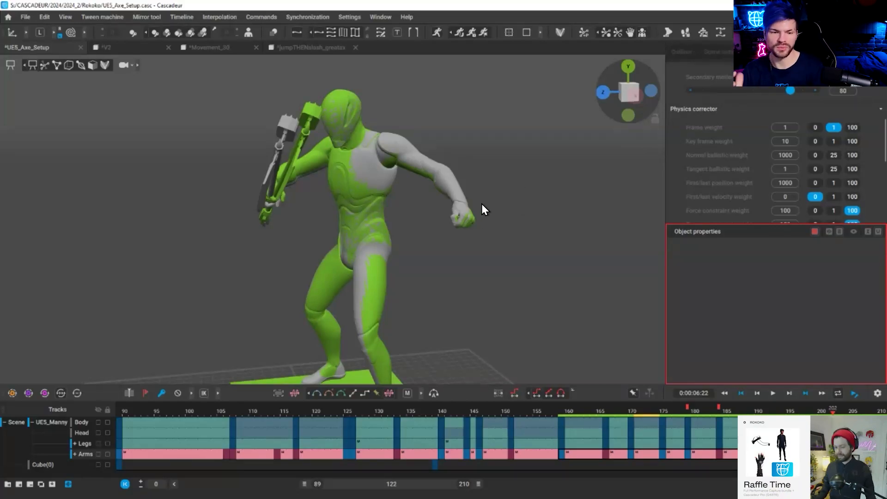
Recheck the left shoulder point's secondary motion settings at frame 202, and compare the pose with the physics result.
click(829, 231)
click(389, 148)
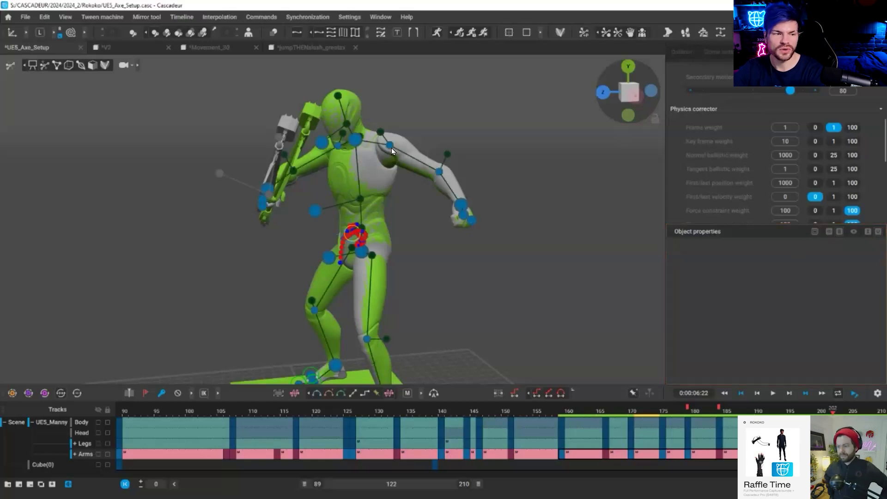
scroll(744, 330, down, 1)
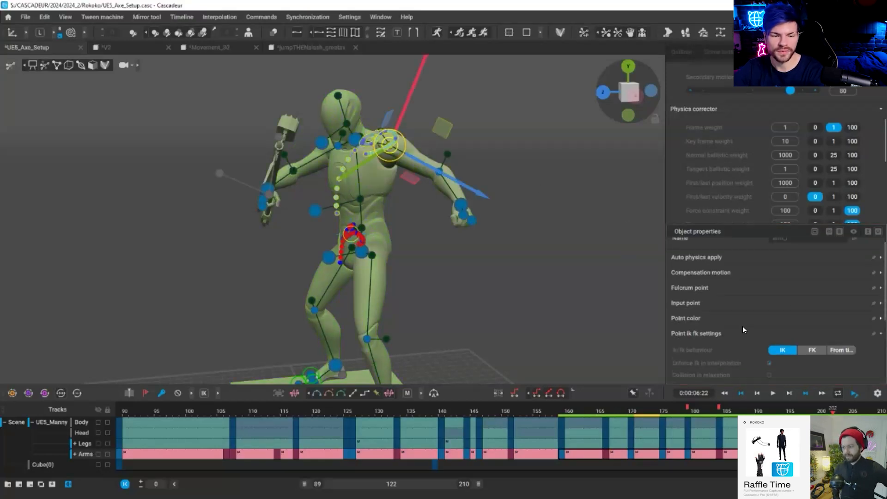
scroll(771, 347, down, 5)
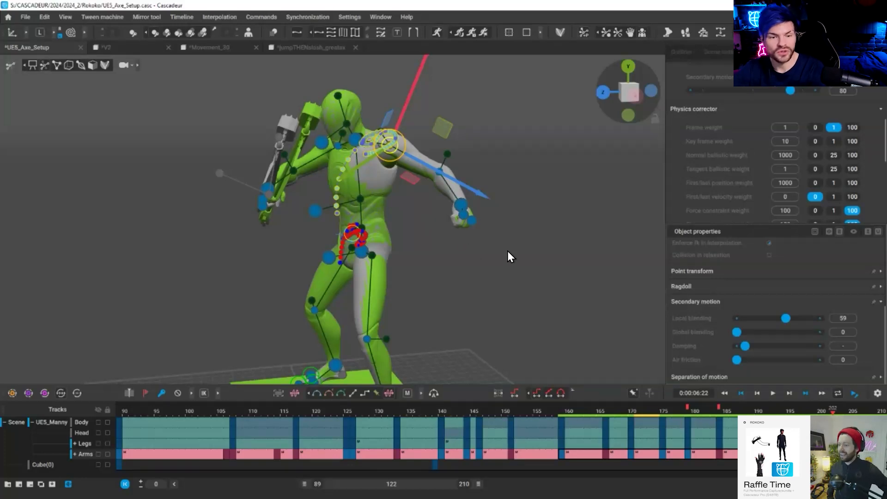
alt+drag(508, 250, 549, 251)
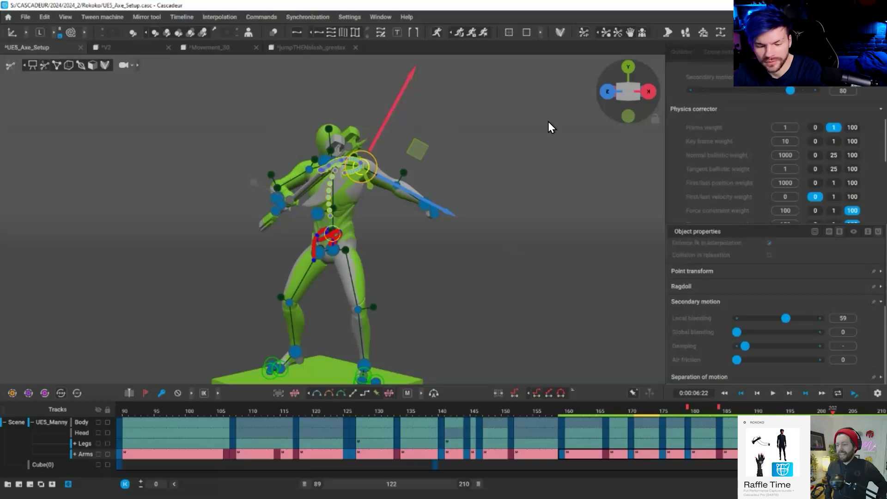
click(458, 168)
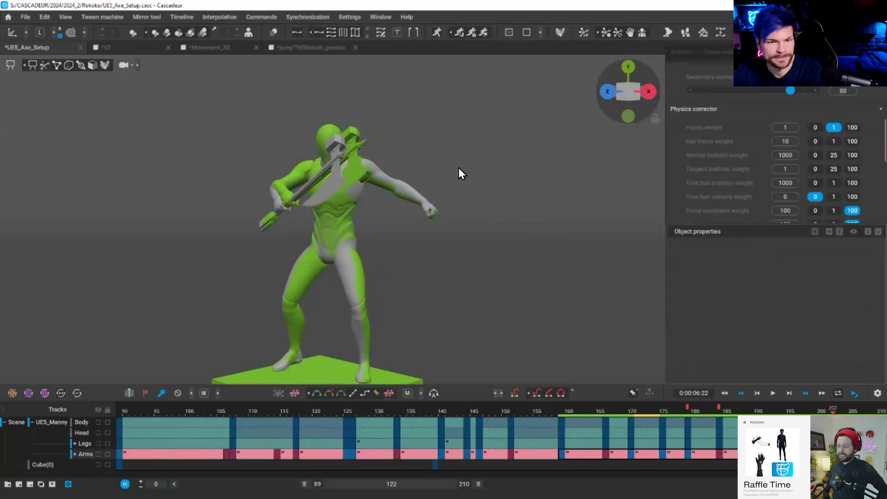
Select frames 159 to 210 and snap the animation to the physics simulation.
scroll(781, 134, up, 4)
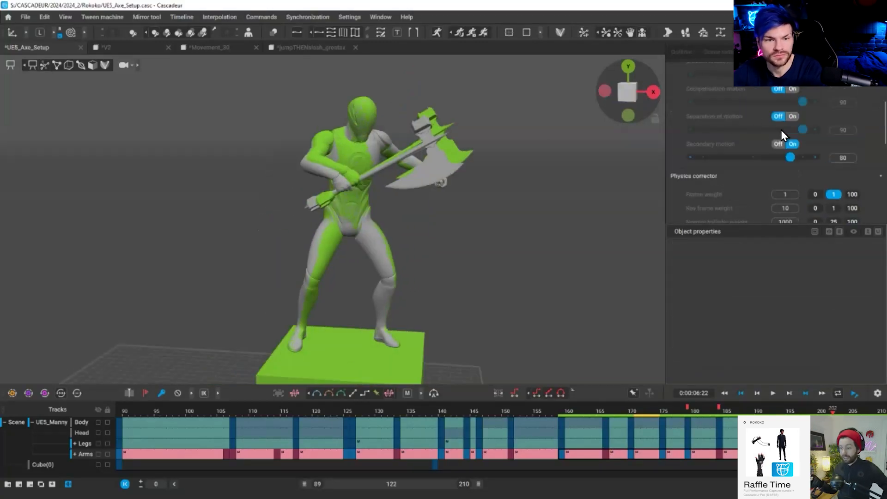
scroll(758, 157, up, 1)
drag(562, 411, 882, 434)
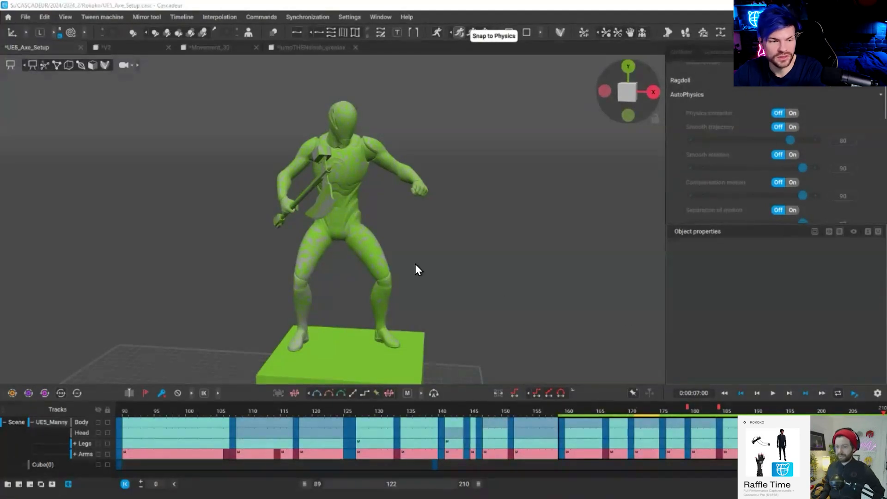
key(Return)
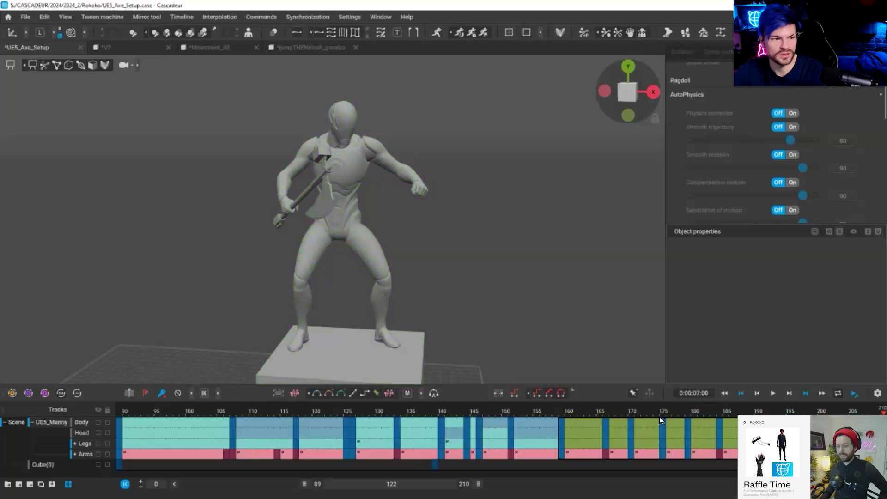
Play back the snapped animation from the approach and jump onto the block through the final axe swing.
click(675, 415)
key(space)
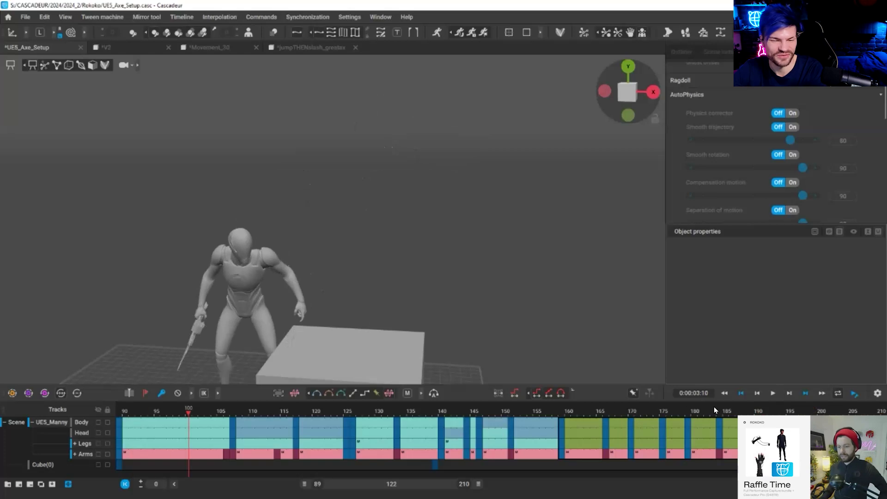
key(space)
key(space)
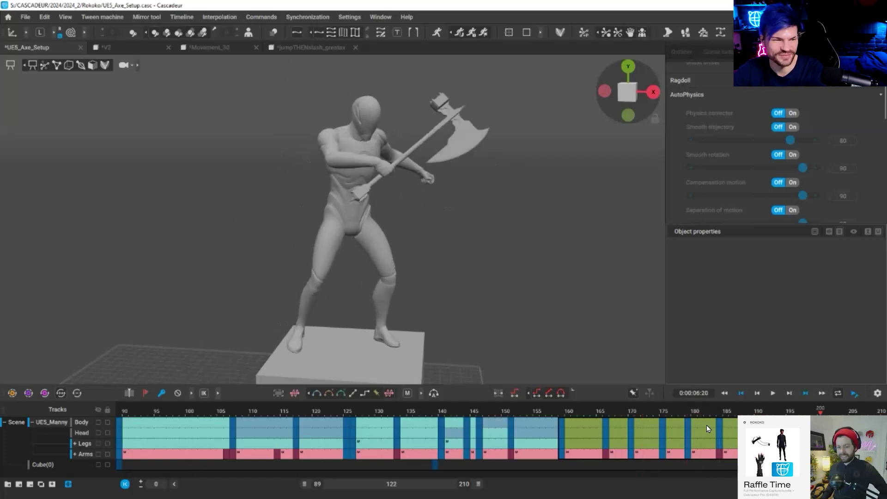
key(space)
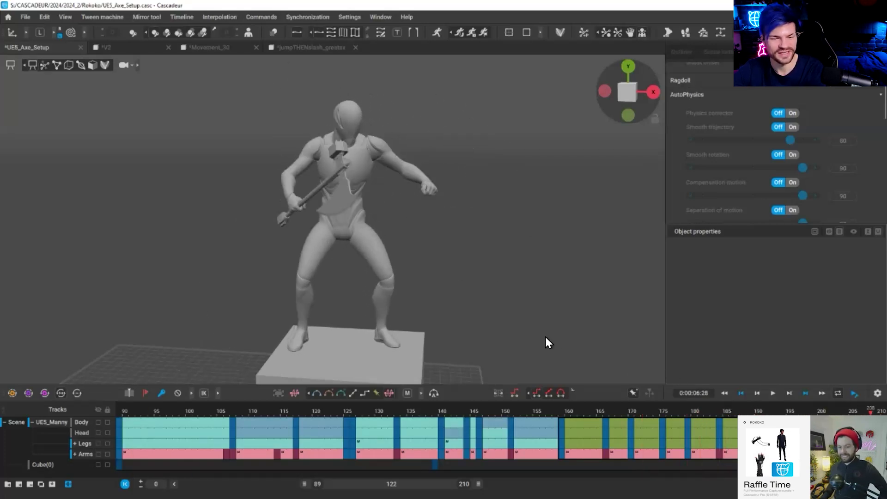
Scrub through the axe swing between frames 169 and 191, checking the character's pose from behind.
scroll(545, 339, up, 5)
key(ctrl+Left)
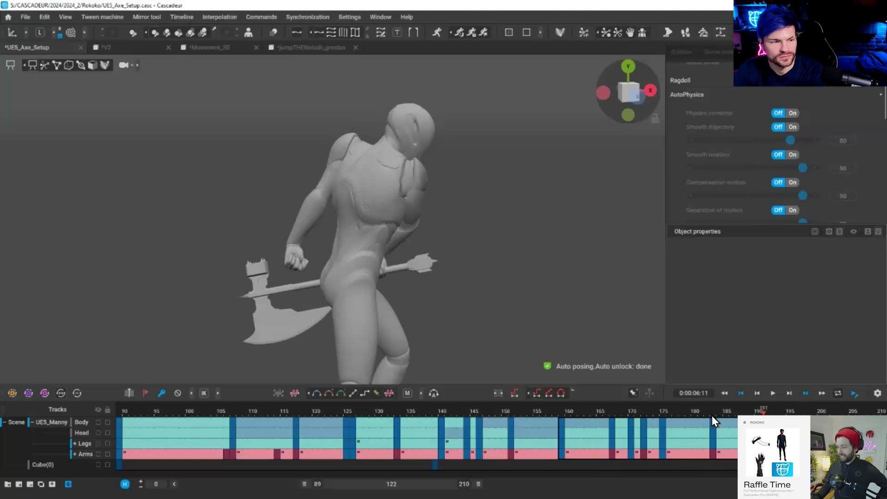
mouse_move(752, 413)
mouse_down()
mouse_move(789, 411)
mouse_move(610, 431)
mouse_move(738, 416)
mouse_up()
drag(669, 428, 715, 426)
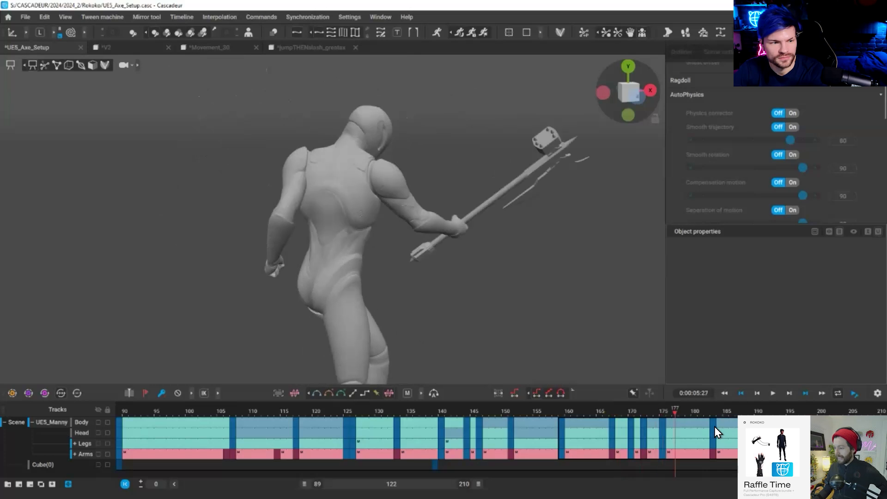
right_drag(342, 217, 475, 209)
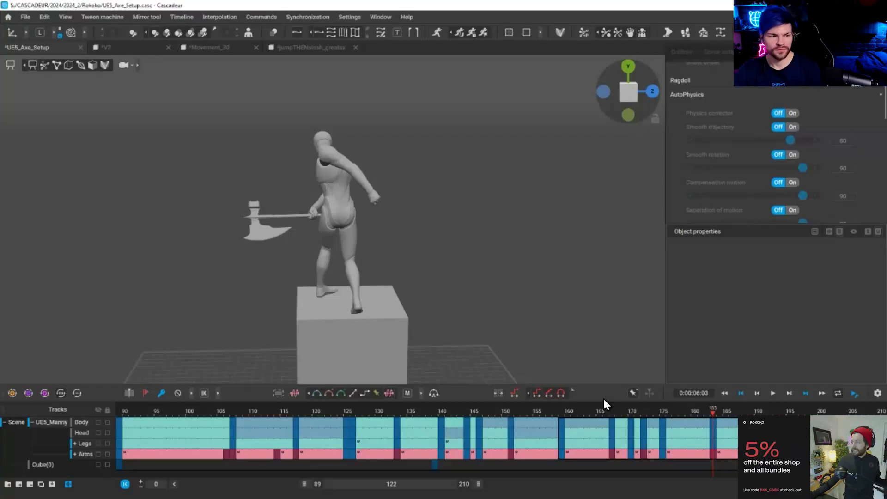
click(632, 394)
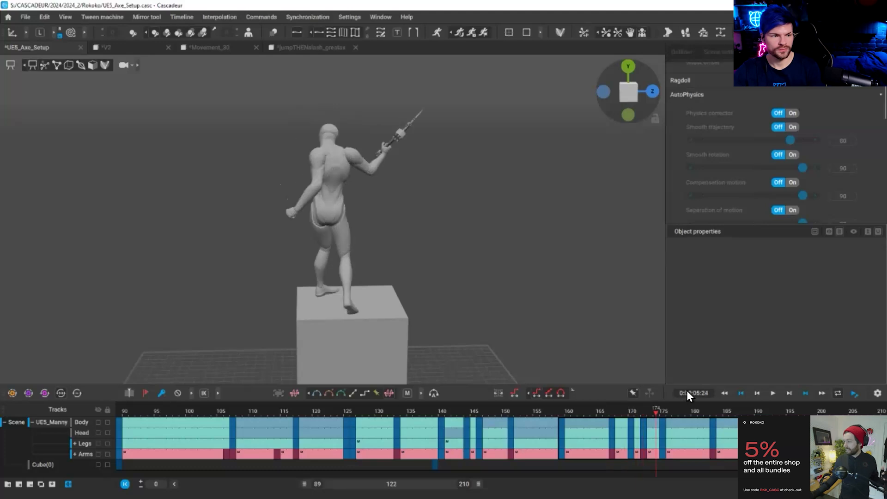
click(626, 409)
click(624, 406)
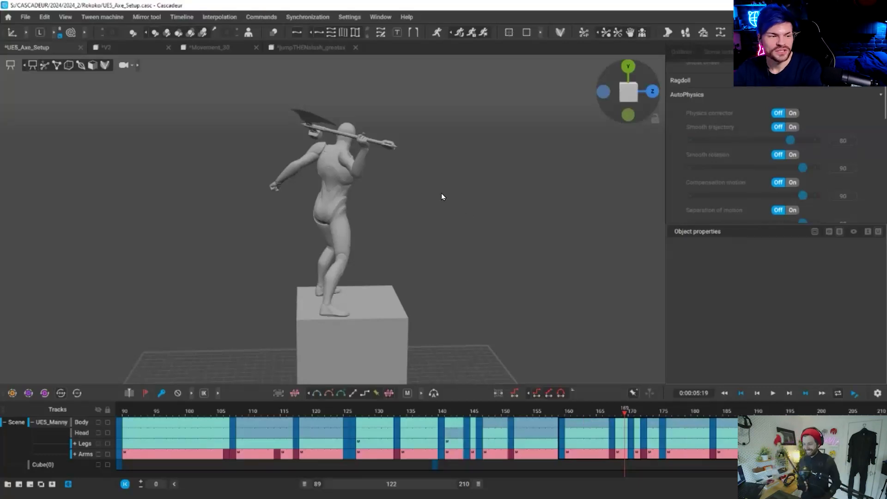
Play the swing forward to frame 194 and inspect the body and arms from several angles.
key(space)
alt+drag(550, 249, 486, 238)
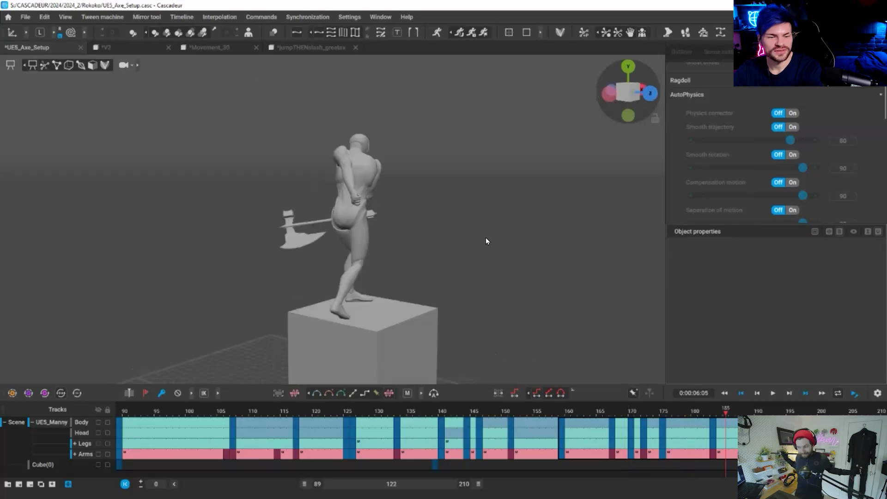
alt+right_drag(486, 238, 586, 428)
alt+drag(587, 429, 624, 415)
alt+right_drag(625, 415, 608, 420)
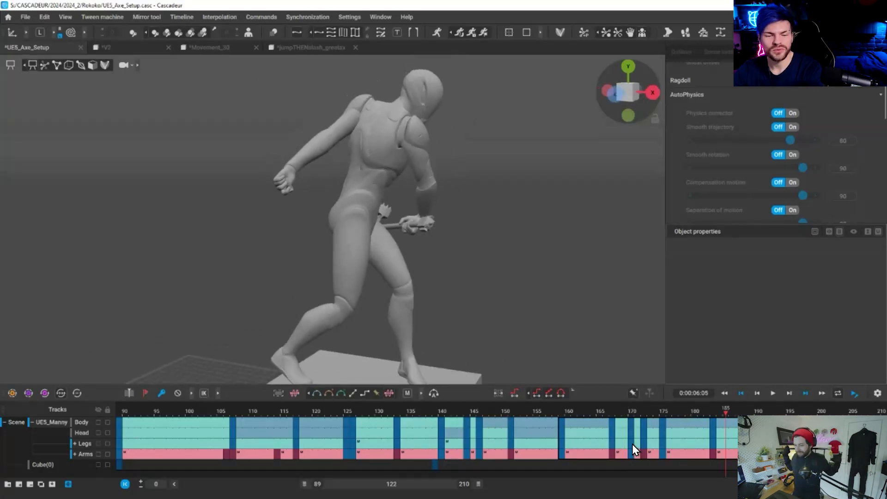
key(space)
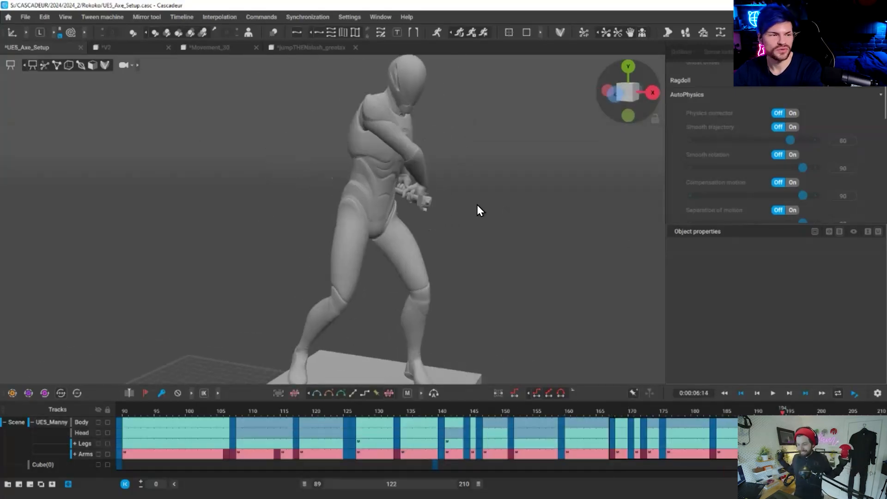
Show the rig's point controllers and display ghost silhouettes of the swing for frames 167 to 194.
alt+right_drag(308, 33, 543, 190)
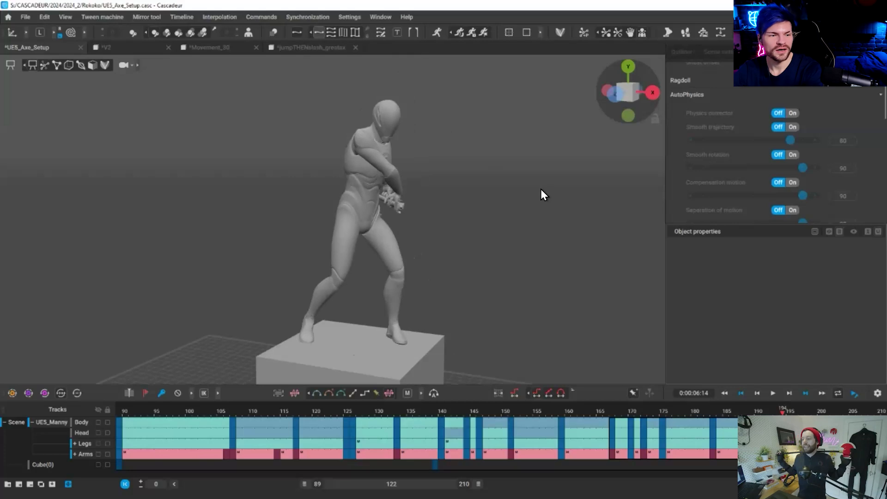
key(n)
alt+drag(196, 34, 322, 43)
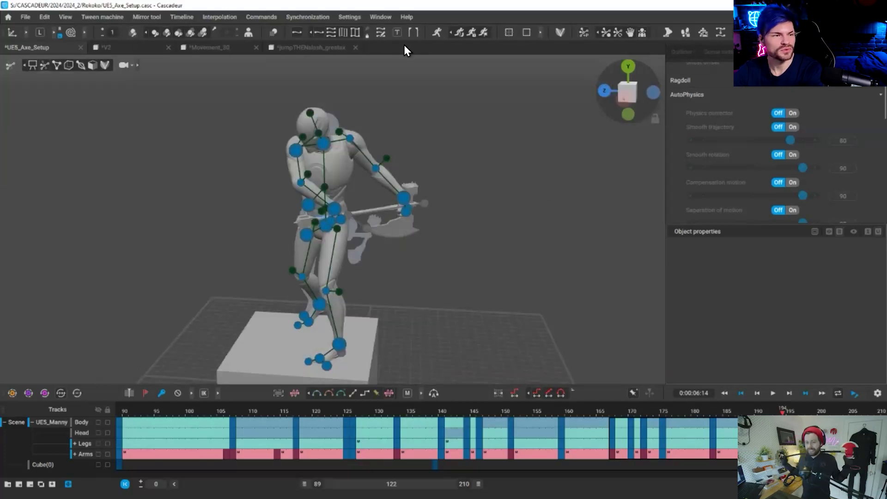
click(205, 34)
alt+drag(516, 165, 421, 311)
click(203, 32)
alt+drag(403, 160, 485, 261)
alt+drag(385, 298, 384, 298)
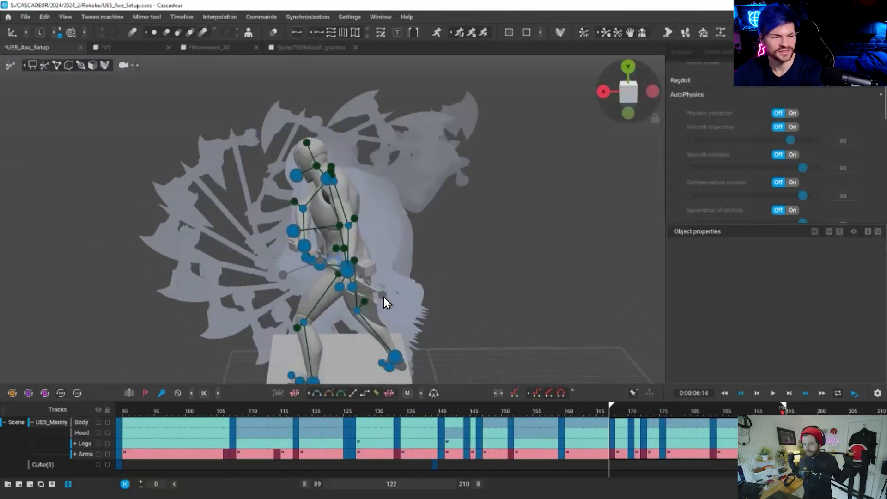
Select the axe's direction point and examine its trajectory arc through the swing at frame 175.
click(382, 294)
alt+drag(410, 232, 370, 223)
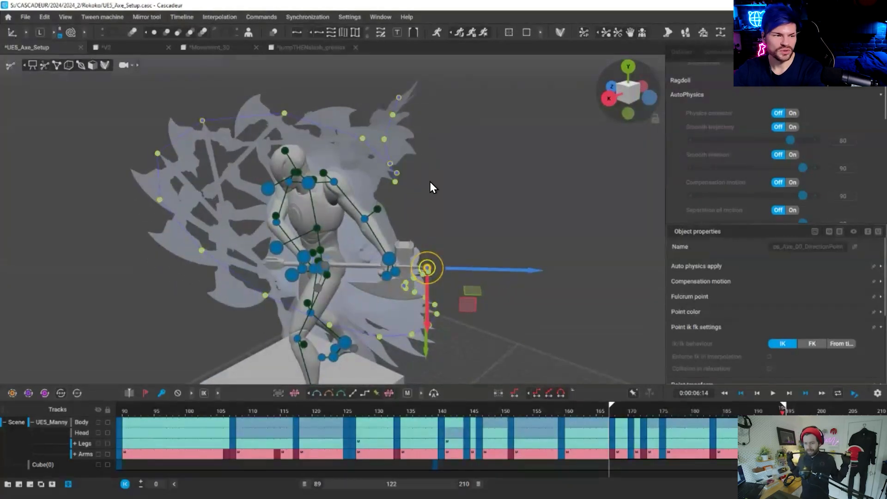
alt+drag(389, 176, 324, 333)
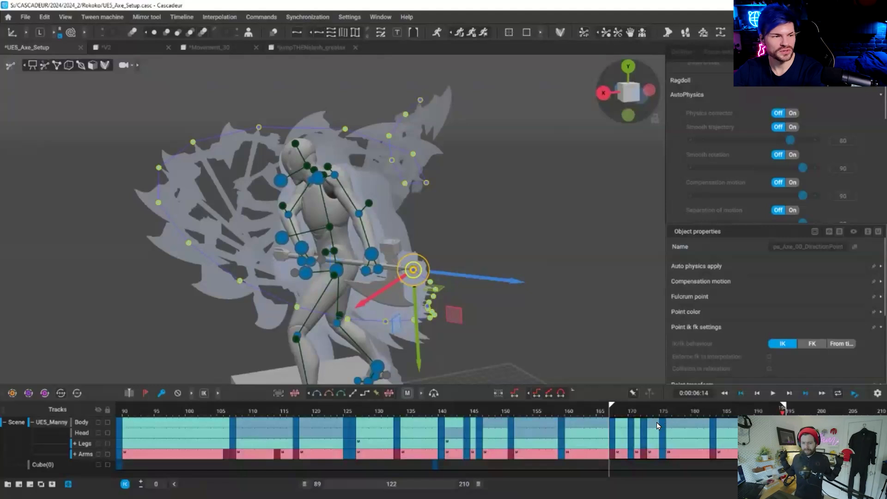
click(666, 420)
drag(666, 420, 662, 420)
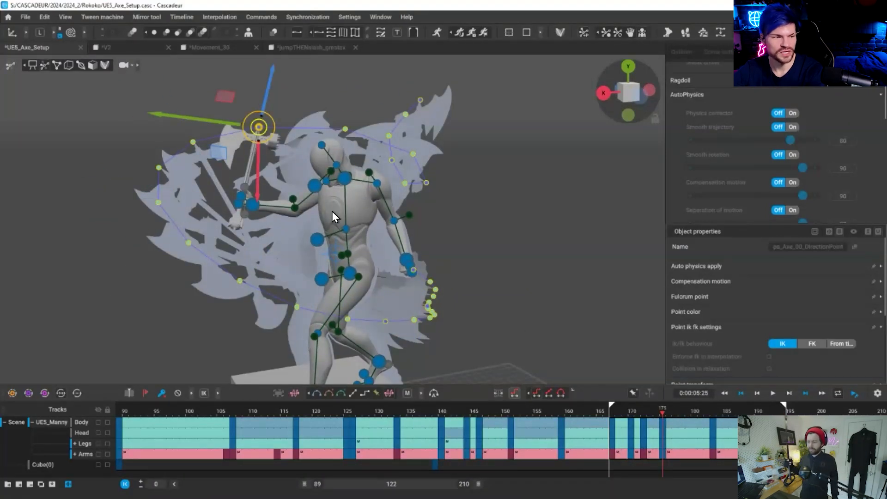
alt+drag(265, 257, 199, 223)
scroll(240, 238, up, 3)
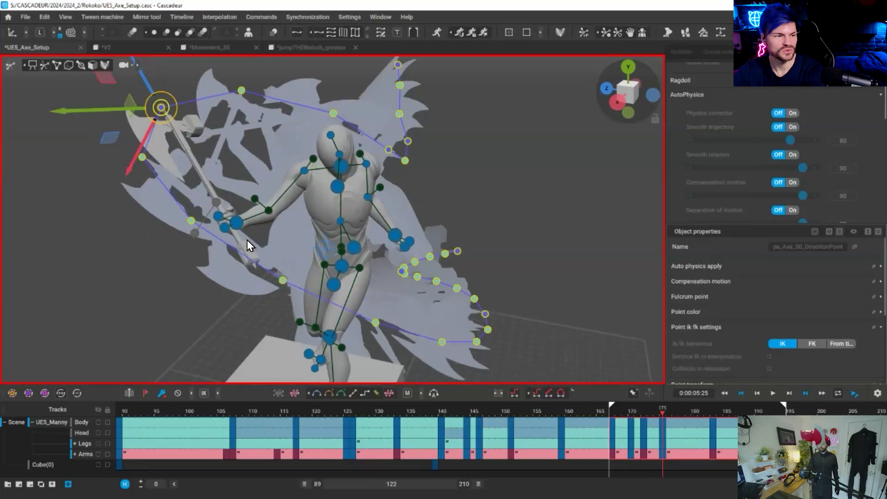
Try adjusting the right hand's motion around frame 175, check the neighbouring frames up to 180, and undo the change.
click(195, 231)
scroll(219, 212, down, 3)
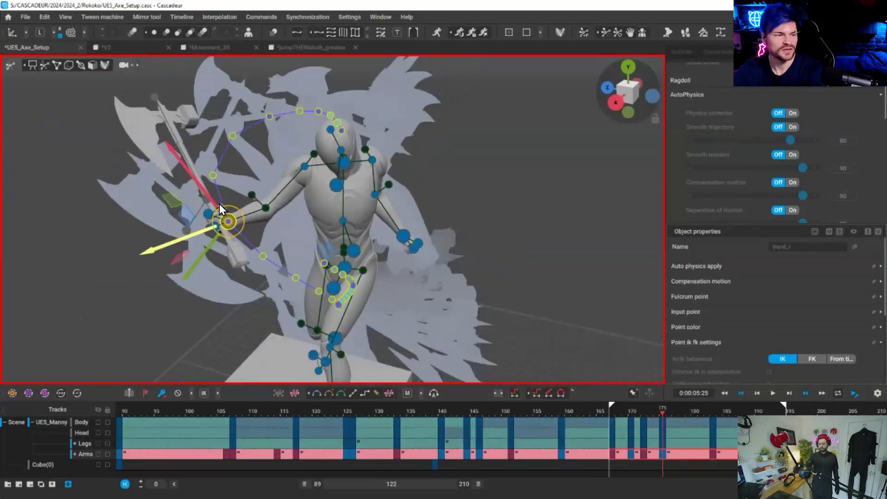
drag(228, 192, 280, 191)
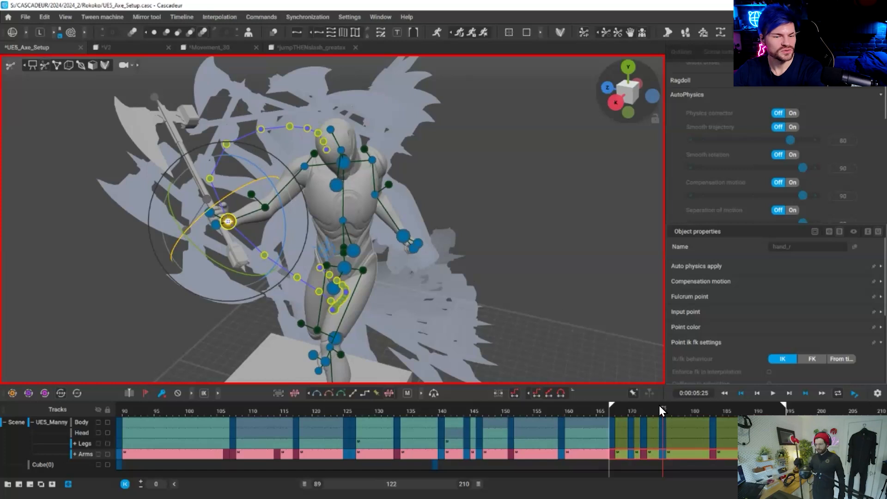
key(Left)
key(Left)
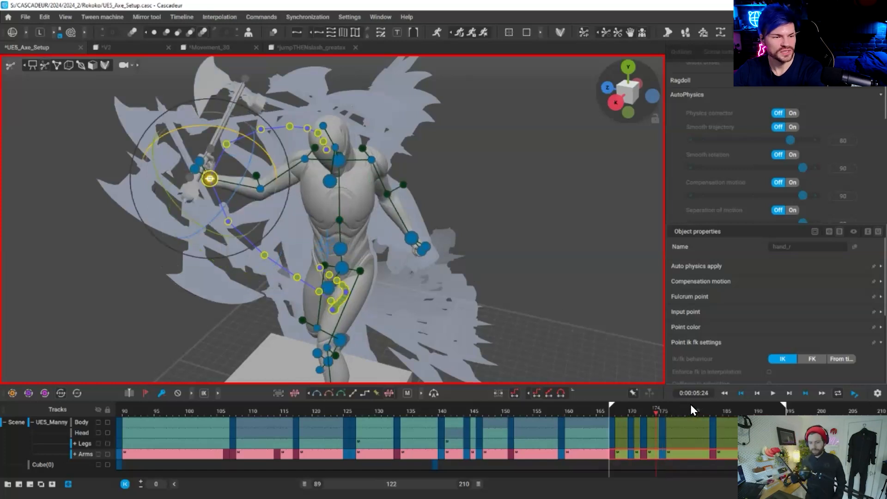
key(Right)
key(Right)
key(Right)
key(Right)
key(Right)
key(Right)
key(Right)
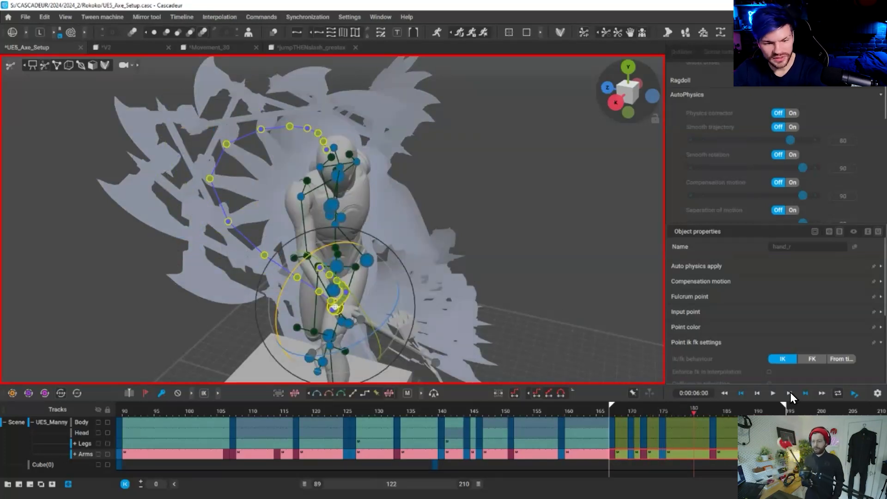
key(ctrl+z)
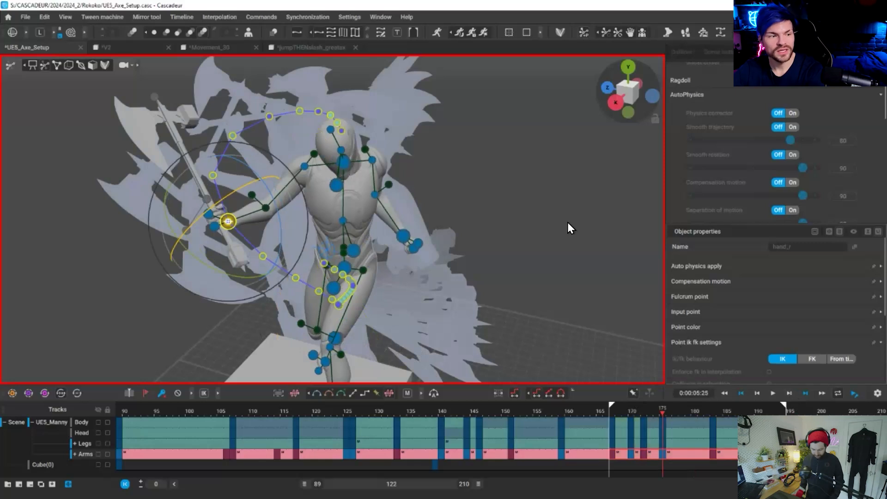
Deselect the right hand, hide the rig controls, and compare the ghosted swing arc at frame 175 from several angles.
click(564, 259)
key(f)
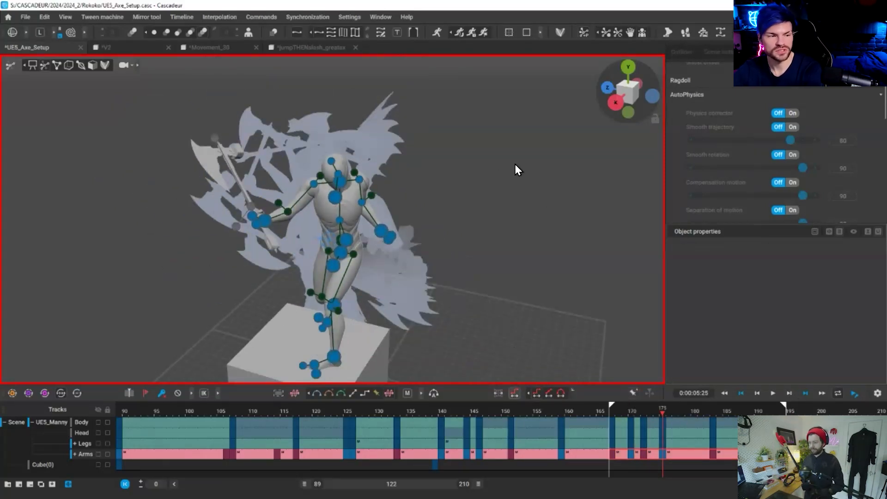
right_drag(520, 165, 424, 198)
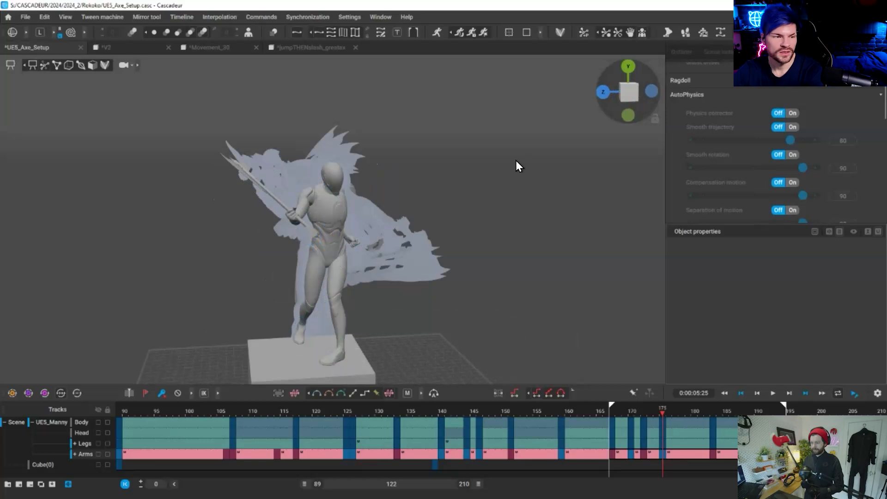
right_drag(539, 151, 390, 134)
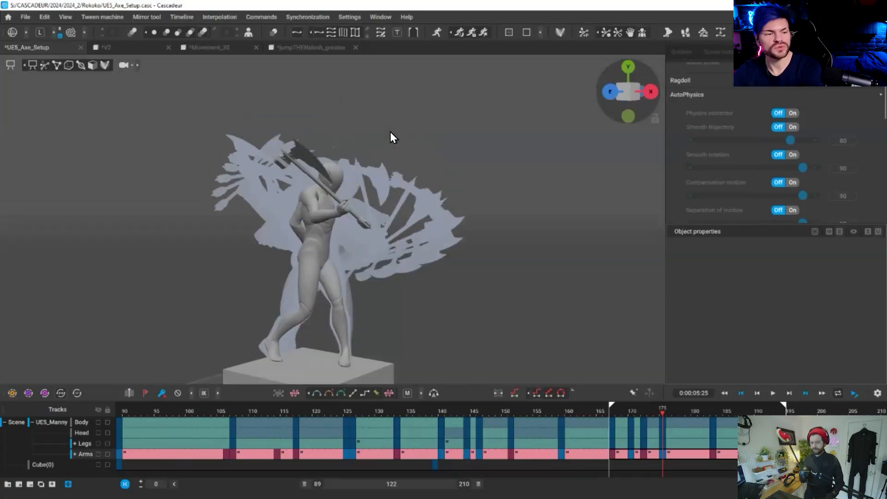
right_drag(189, 224, 664, 333)
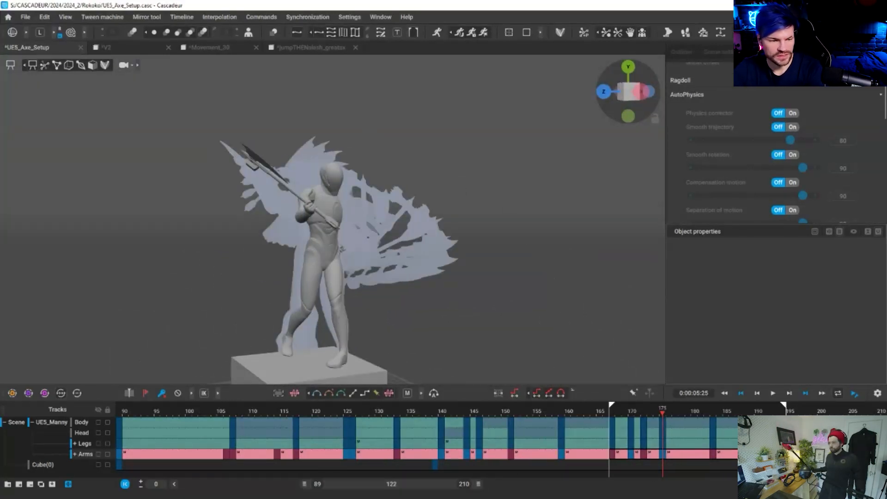
Select the densely keyed frames from 228 onward and make frame 228 the current frame.
scroll(398, 409, down, 5)
click(455, 411)
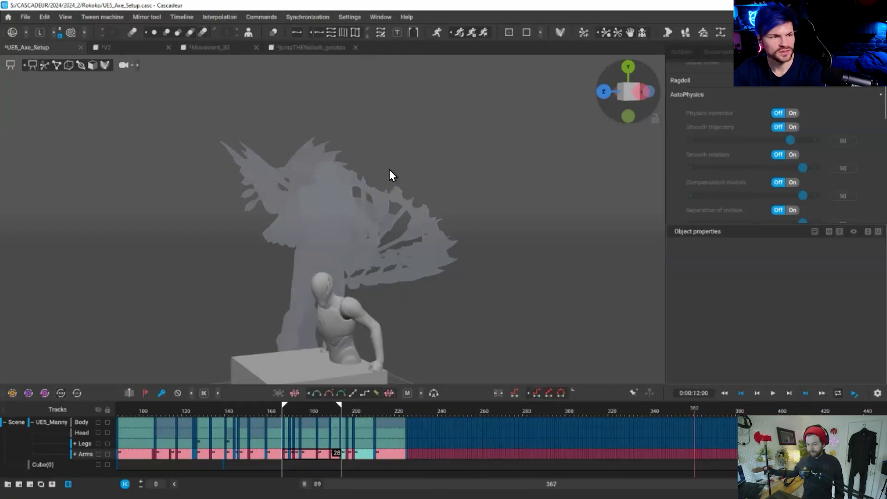
click(408, 415)
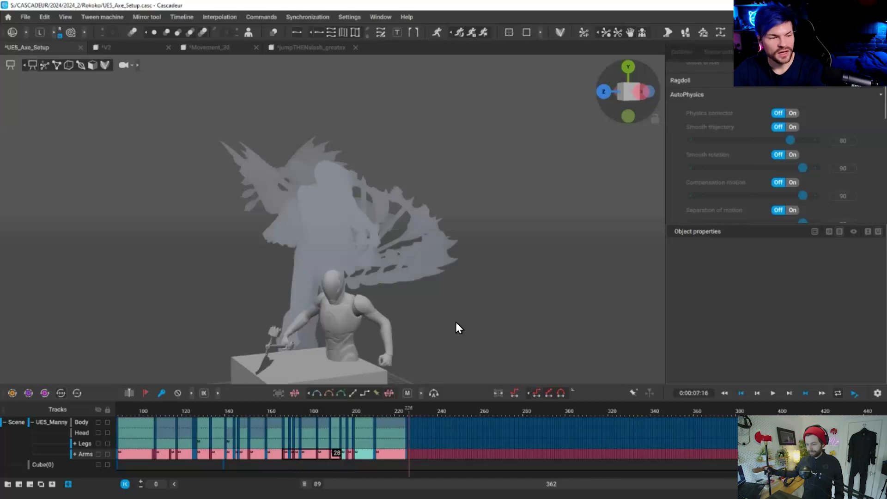
key(f)
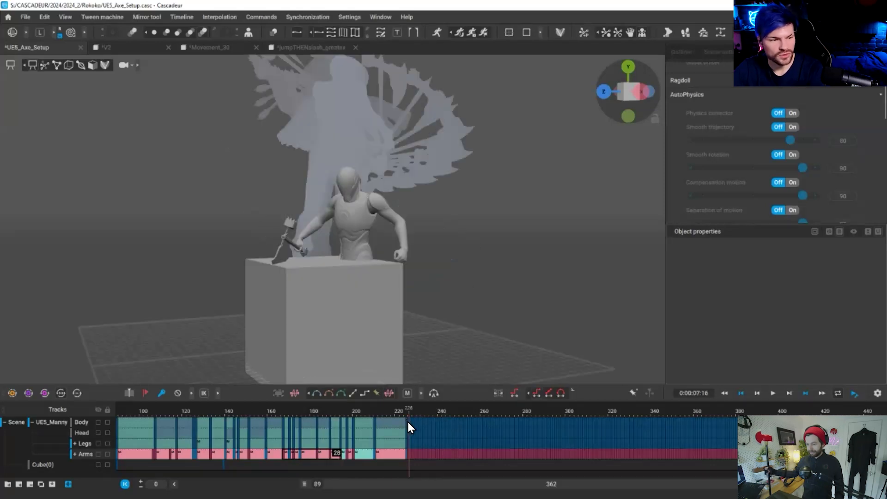
click(407, 422)
drag(409, 428, 831, 444)
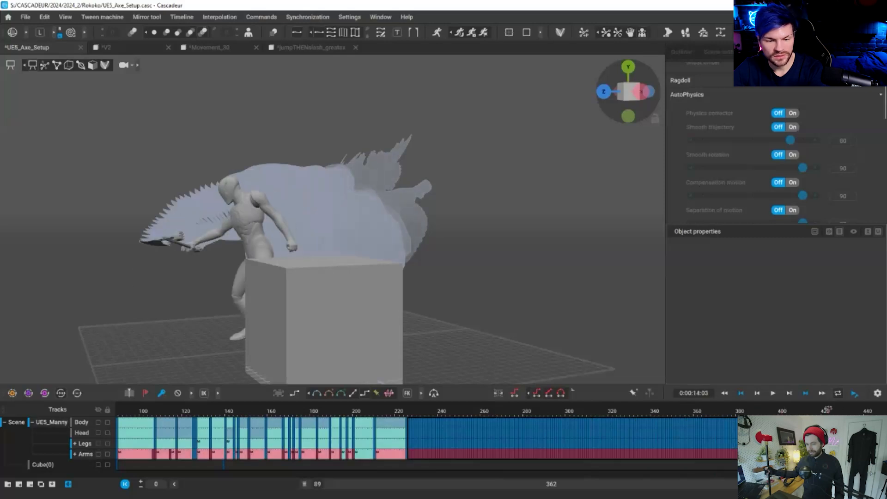
click(413, 410)
key(Left)
key(Left)
scroll(354, 93, up, 5)
Replace the whole-interval ghosts with a single ghost of the preceding pose and compare it with frame 228 around the block.
alt+drag(204, 32, 248, 32)
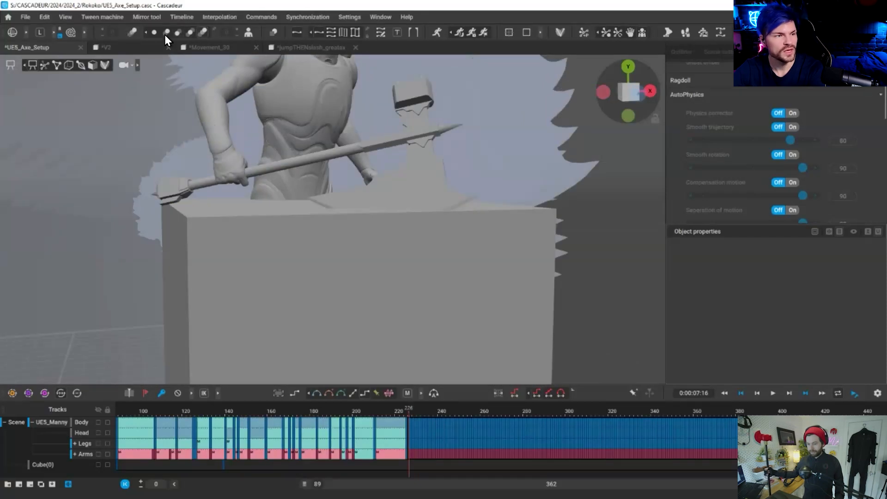
click(132, 33)
scroll(185, 93, down, 4)
alt+drag(184, 93, 245, 93)
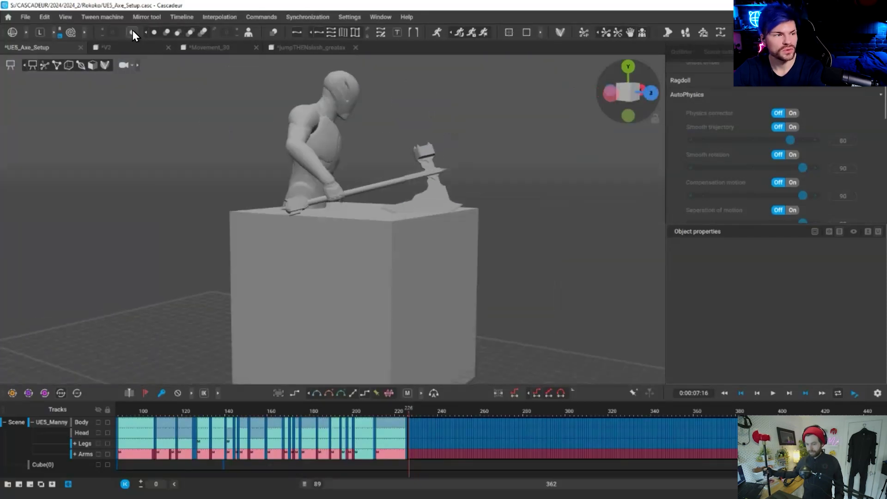
click(168, 33)
alt+drag(353, 134, 360, 291)
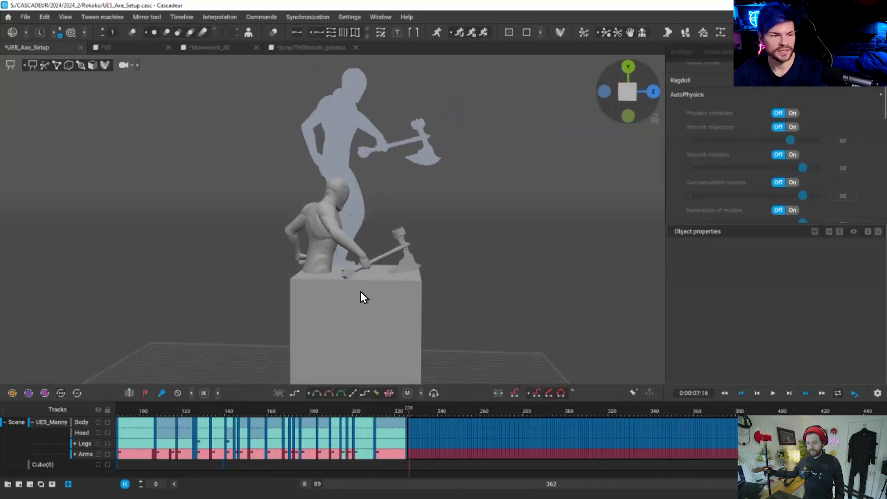
alt+drag(282, 298, 537, 382)
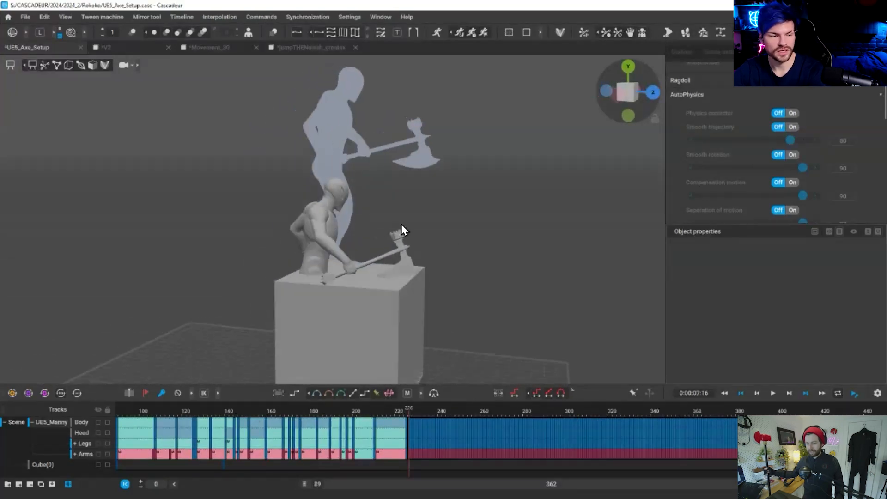
alt+right_drag(251, 143, 350, 132)
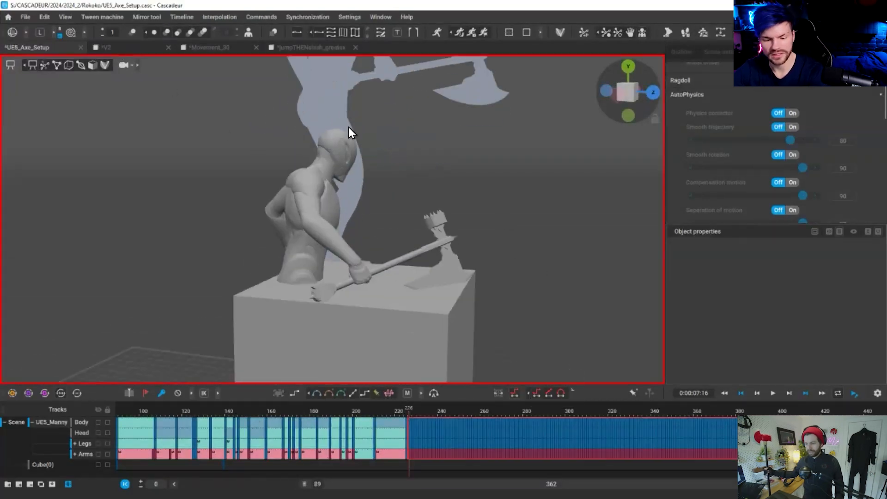
Select the character's center of mass and raise the motion from frame 228 onward to the ghost's height on the block.
key(y)
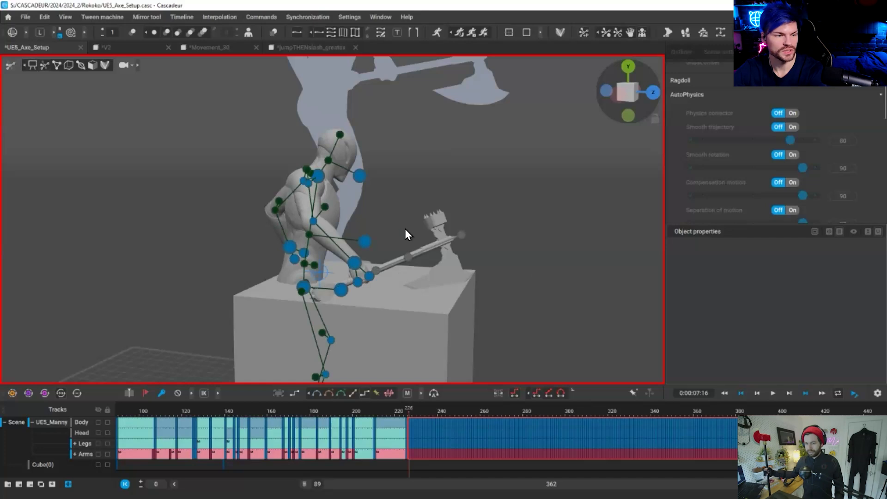
key(c)
key(KP_3)
key(w)
drag(331, 77, 332, 74)
alt+drag(438, 203, 437, 217)
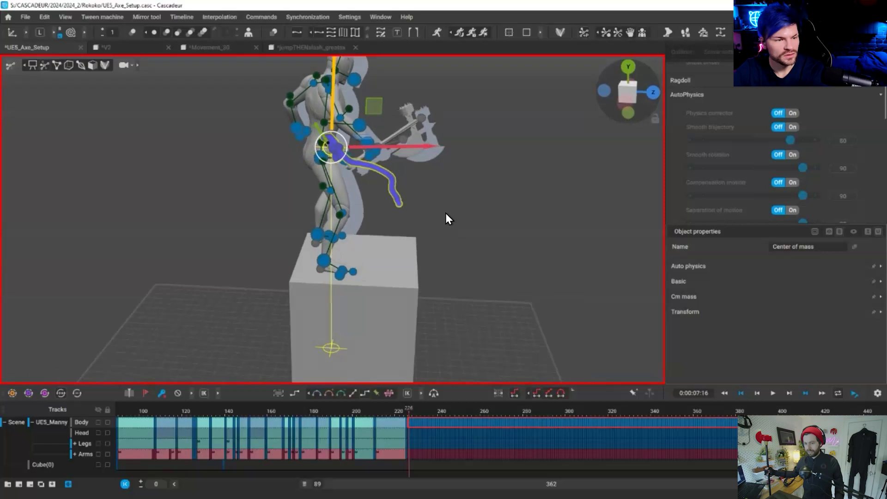
Shift the center of mass horizontally so the motion from frame 228 onward matches the ghosted pose, checking the feet on the block.
scroll(445, 213, up, 5)
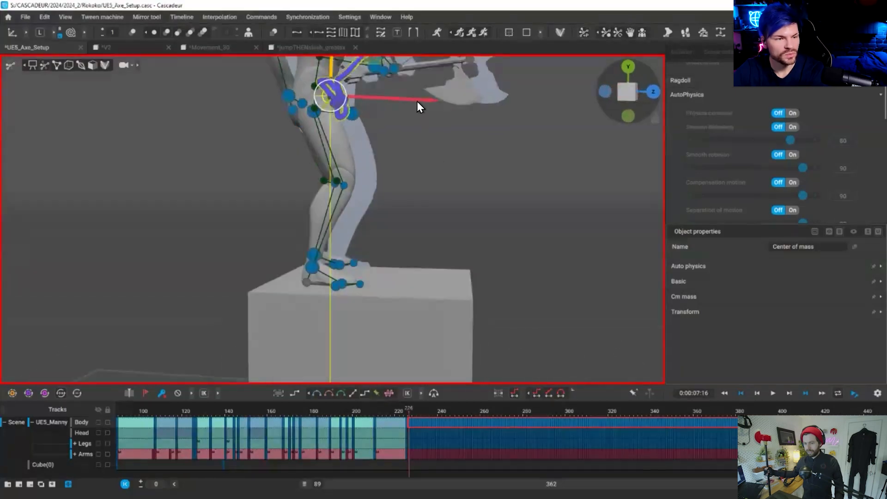
alt+drag(417, 101, 360, 154)
alt+drag(199, 175, 403, 104)
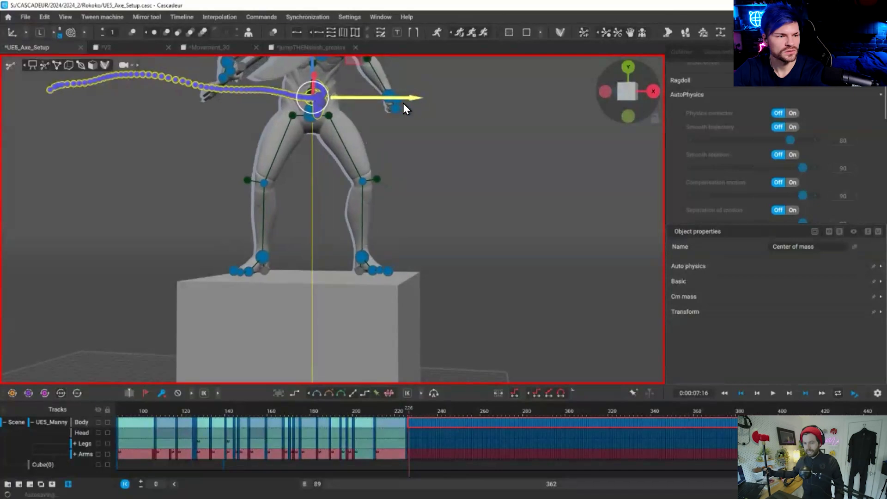
alt+drag(521, 242, 343, 65)
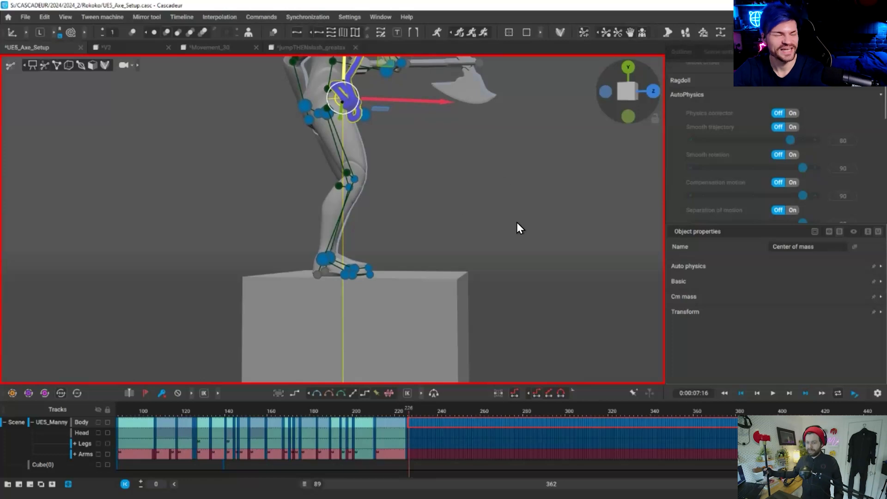
alt+drag(435, 231, 487, 152)
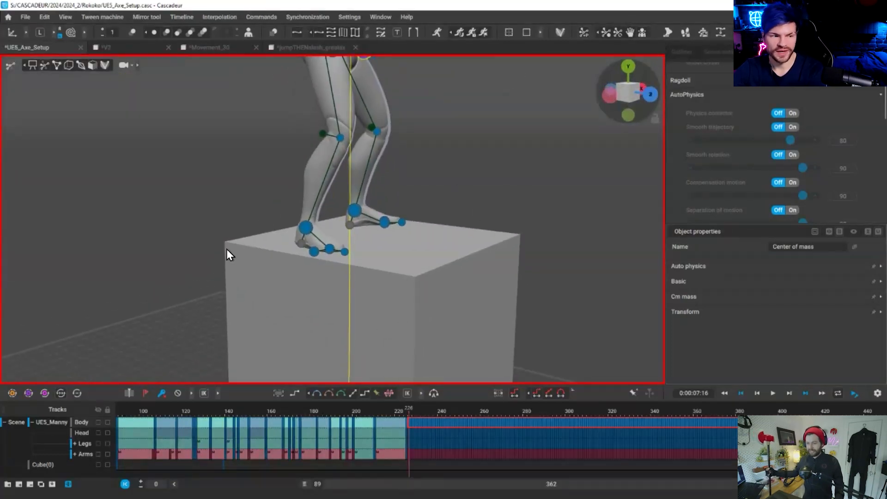
alt+drag(227, 250, 456, 285)
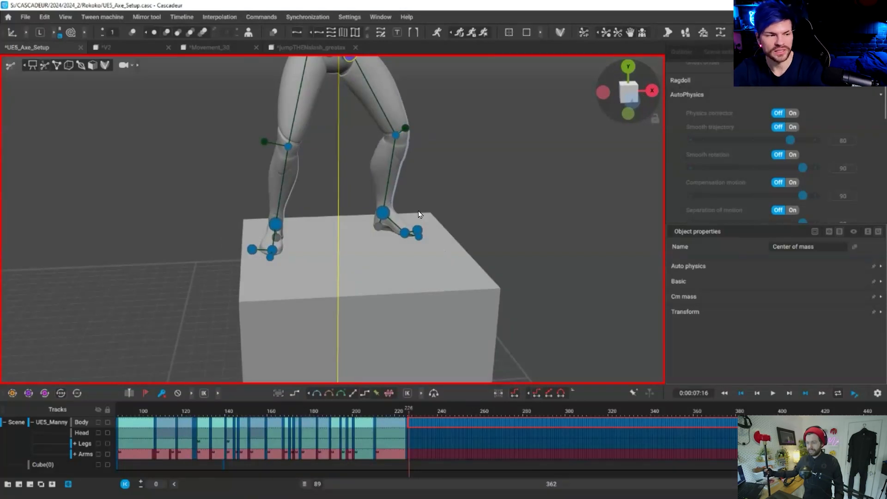
alt+drag(348, 157, 418, 344)
Deselect the center of mass, hide the rig controls, and review the realigned motion from frame 228 through frame 391.
scroll(475, 190, down, 2)
scroll(418, 344, down, 2)
drag(415, 414, 750, 412)
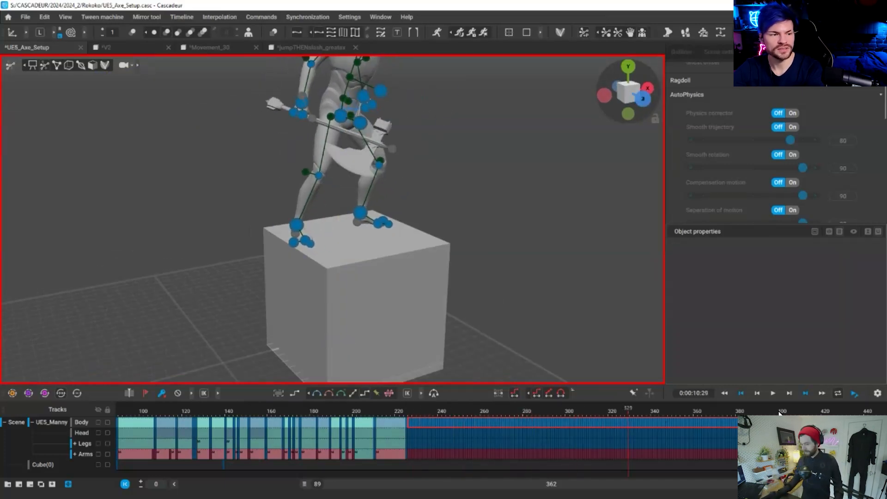
right_drag(570, 251, 588, 54)
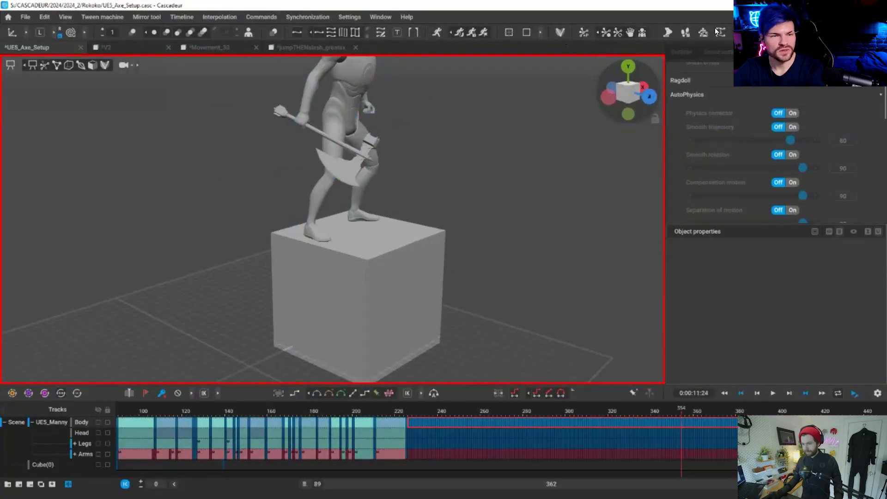
click(669, 32)
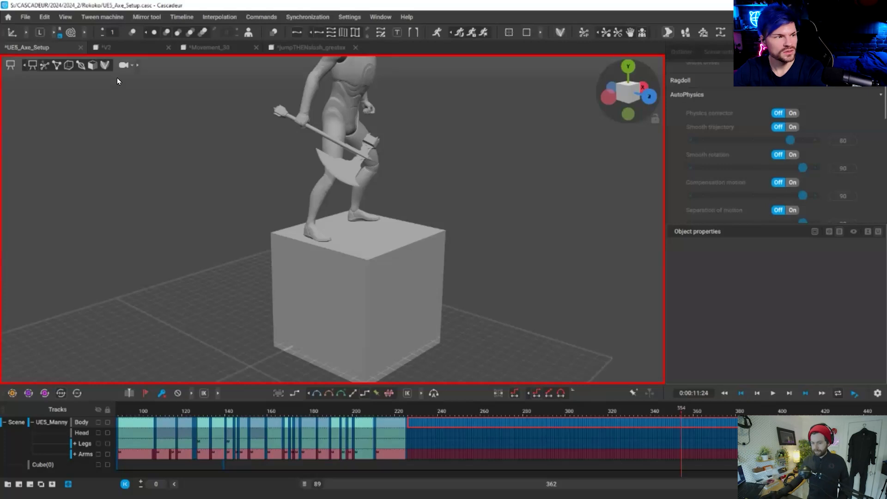
key(2)
scroll(422, 255, up, 2)
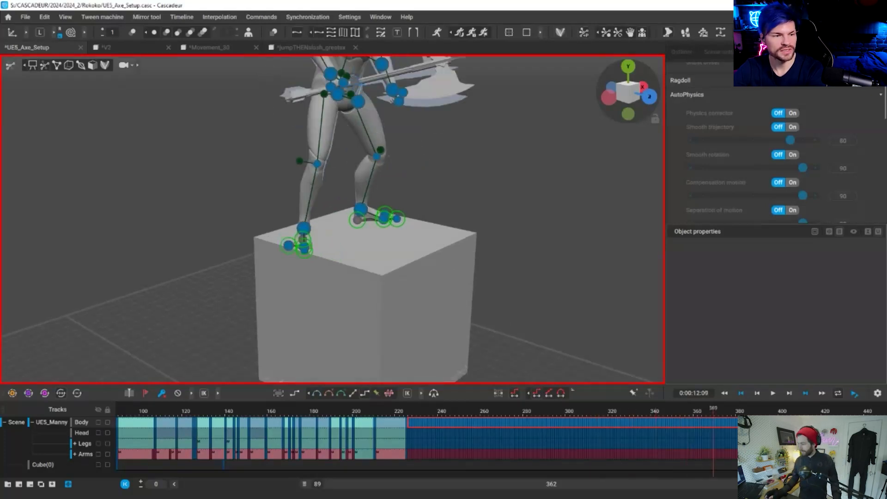
key(1)
scroll(349, 204, down, 2)
right_drag(349, 204, 344, 259)
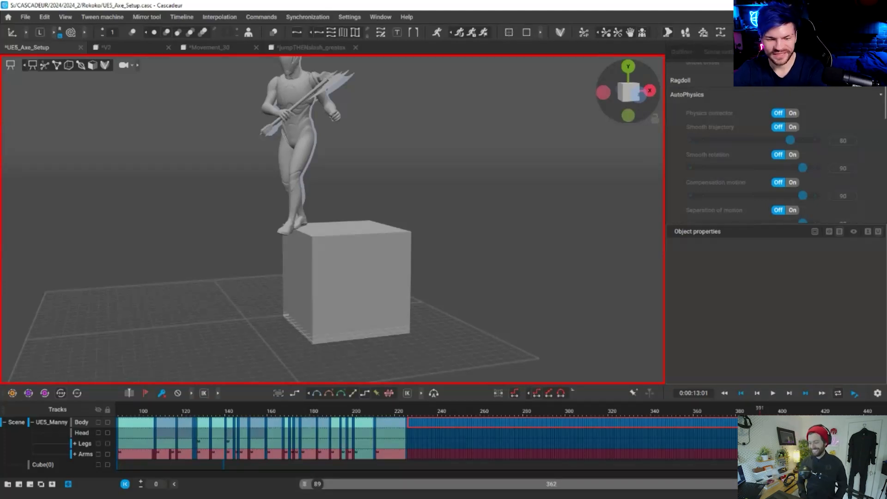
Key all character tracks at frame 495 and select the interval from frame 391 to 495.
scroll(633, 426, down, 3)
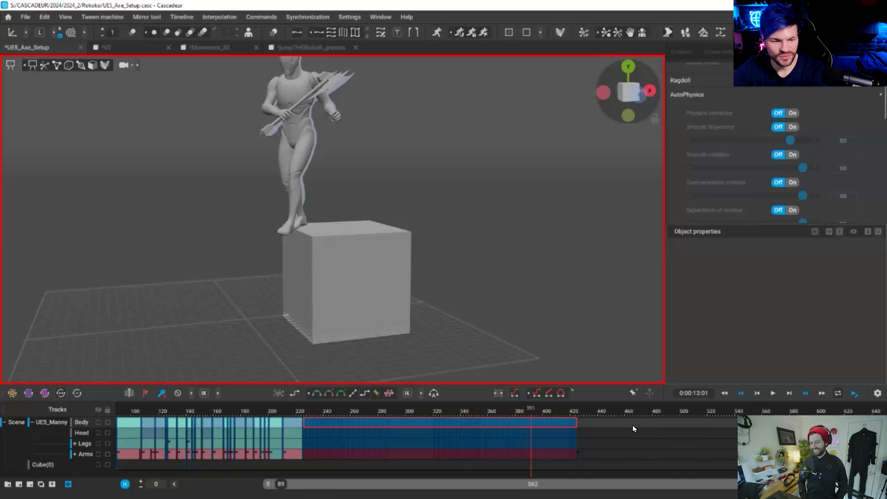
click(672, 413)
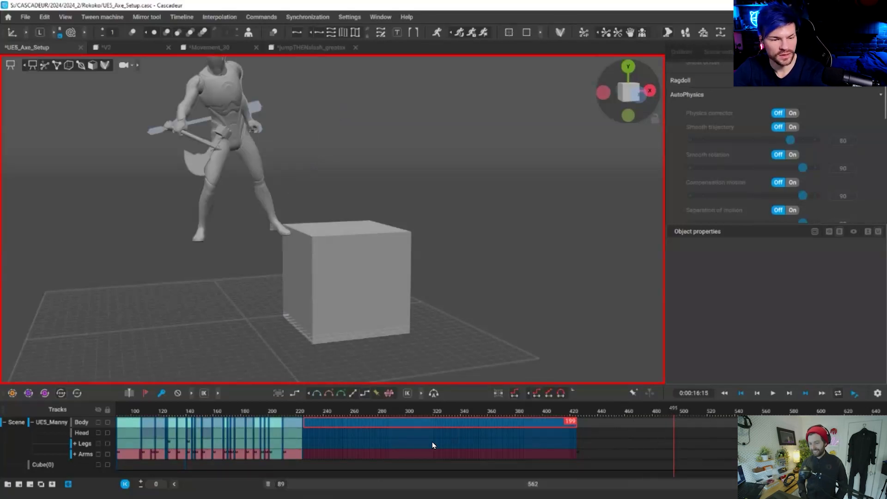
click(336, 463)
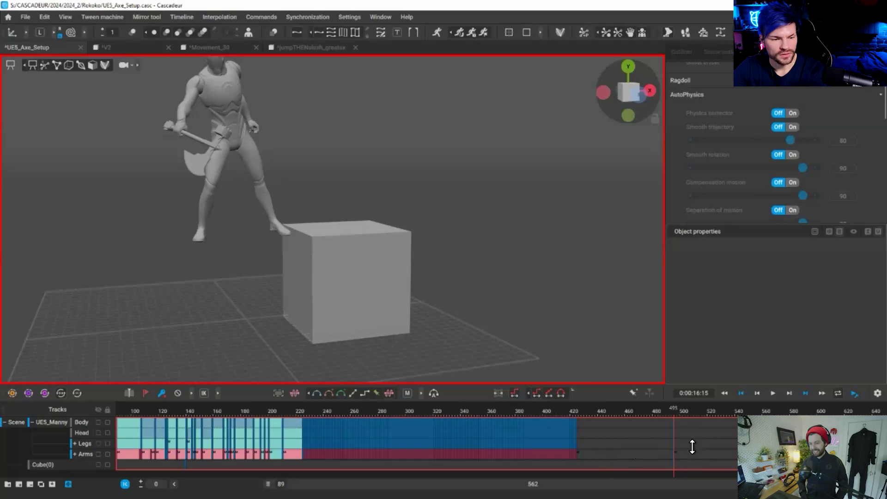
click(671, 417)
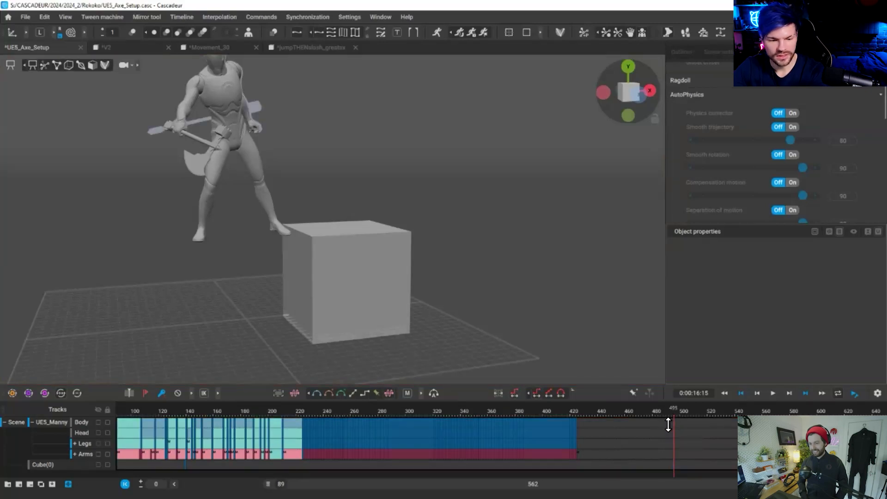
shift+click(533, 454)
shift+drag(529, 455, 531, 455)
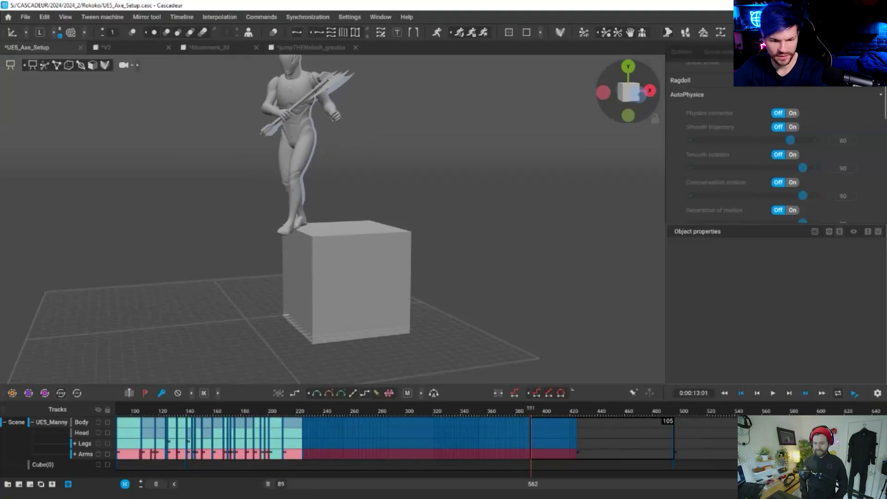
Limit the timeline range to frames 380 to 495 and turn off the ghost of the preceding pose.
scroll(531, 439, up, 2)
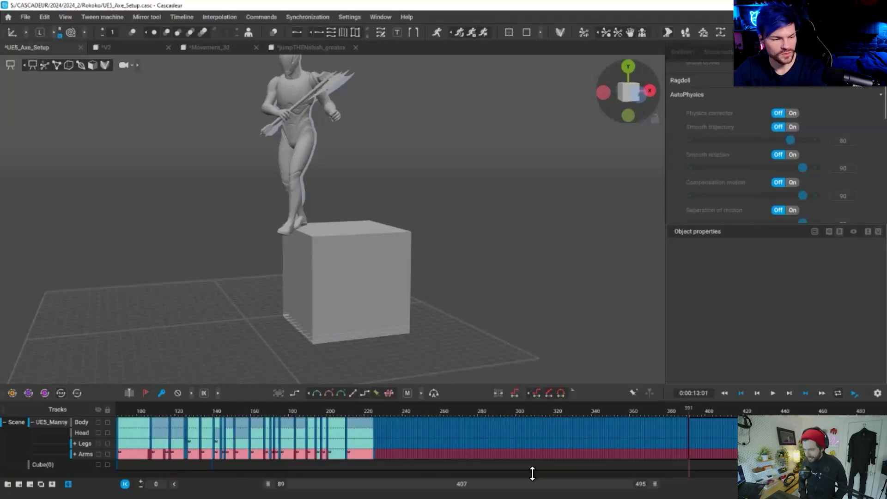
scroll(532, 473, up, 5)
scroll(739, 153, up, 2)
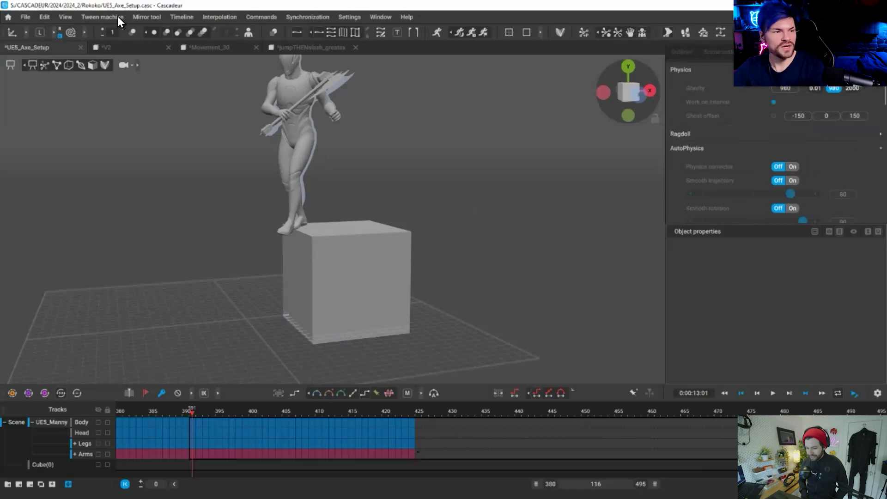
click(133, 31)
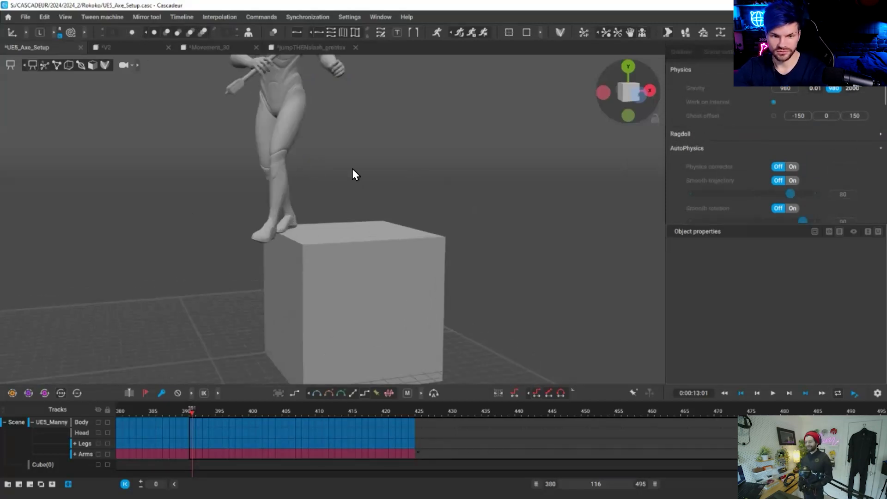
Switch on Ragdoll at a strength of 100 and enable AutoPhysics for the selected interval starting at frame 391.
alt+drag(516, 204, 187, 440)
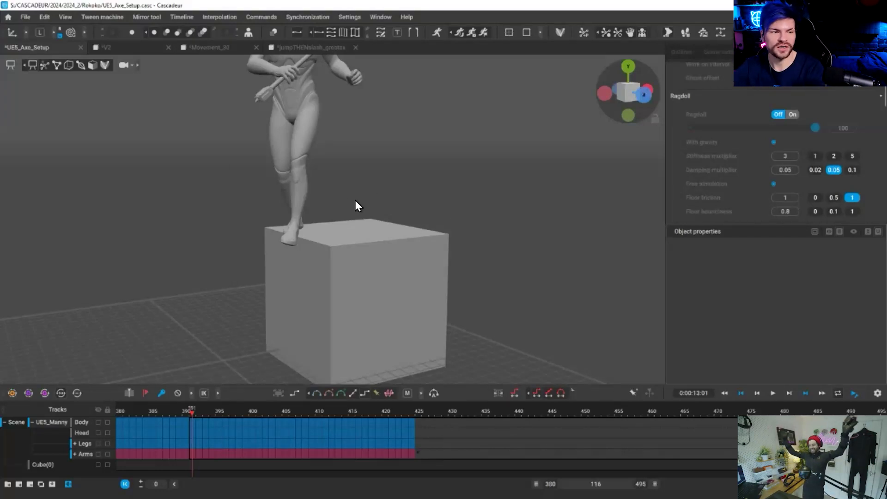
key(f)
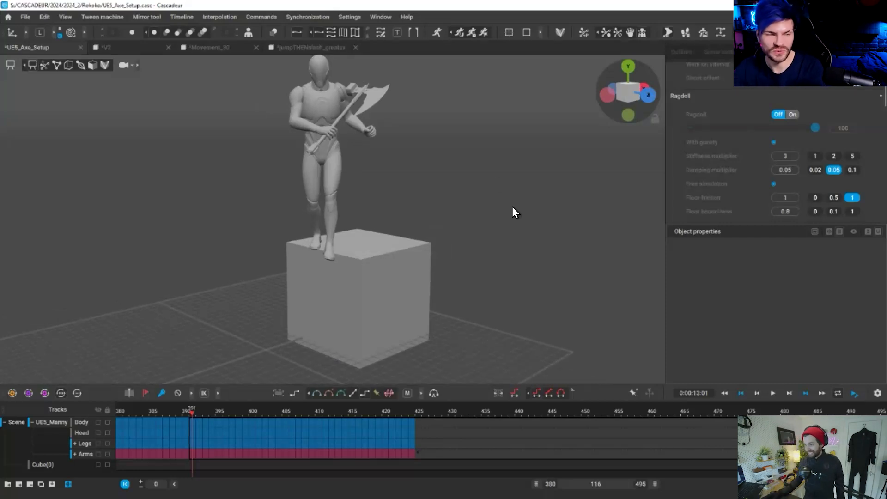
alt+drag(277, 369, 215, 370)
scroll(215, 370, up, 3)
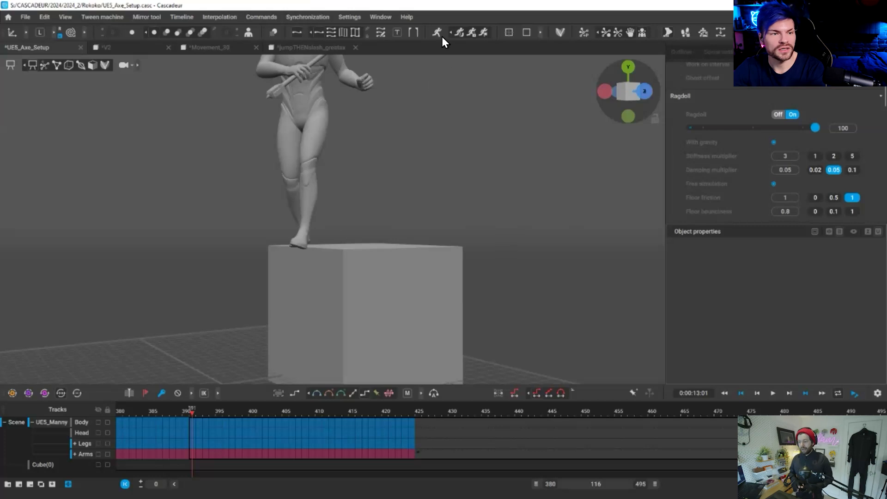
right_drag(457, 164, 460, 213)
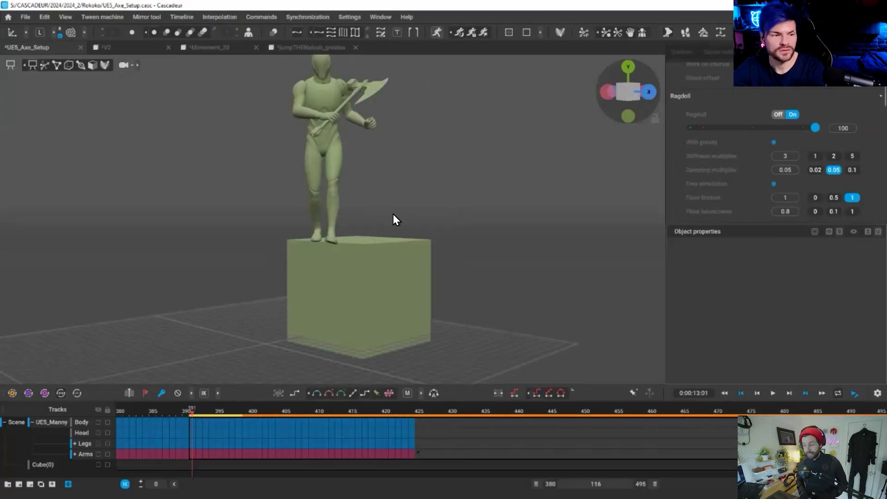
Return to frame 380 and enable the ghost offset to show the physics result apart from the original animation.
scroll(452, 214, up, 2)
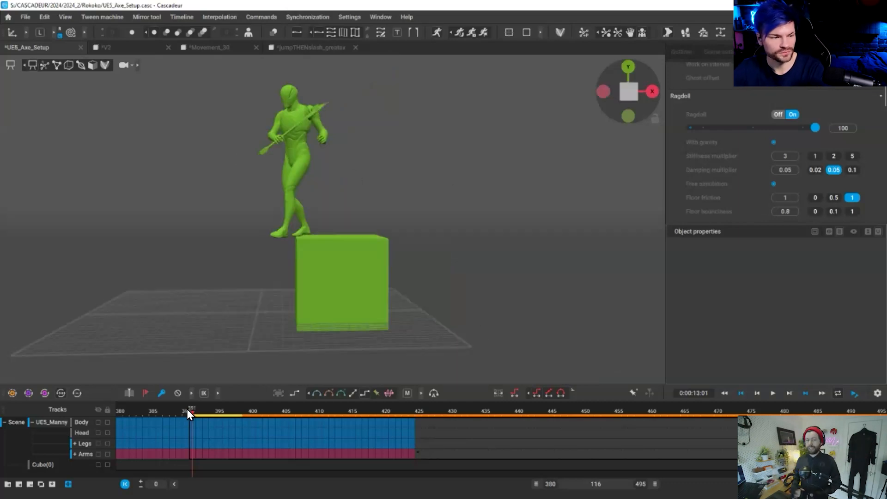
scroll(186, 409, up, 4)
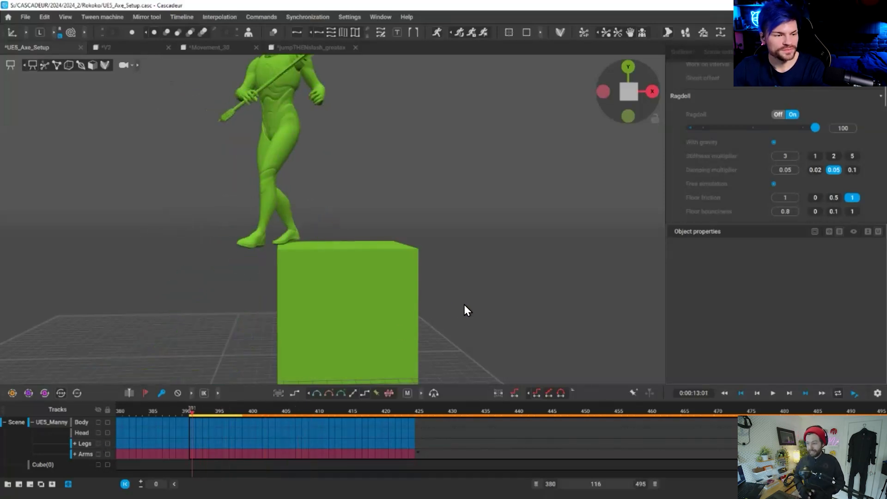
key(f)
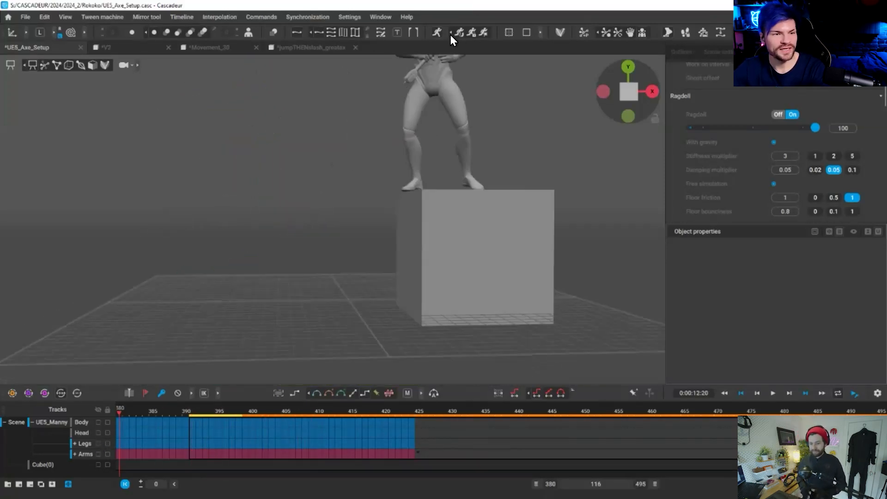
scroll(774, 118, up, 2)
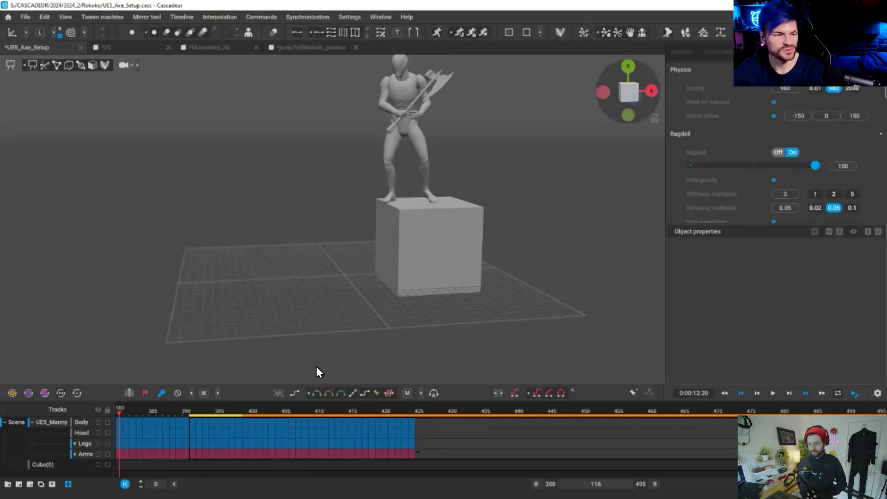
Play and scrub the ragdoll fall from frame 380 onward, examining the body and axe as they land beside the block.
key(space)
key(space)
right_drag(277, 243, 539, 260)
scroll(370, 190, up, 3)
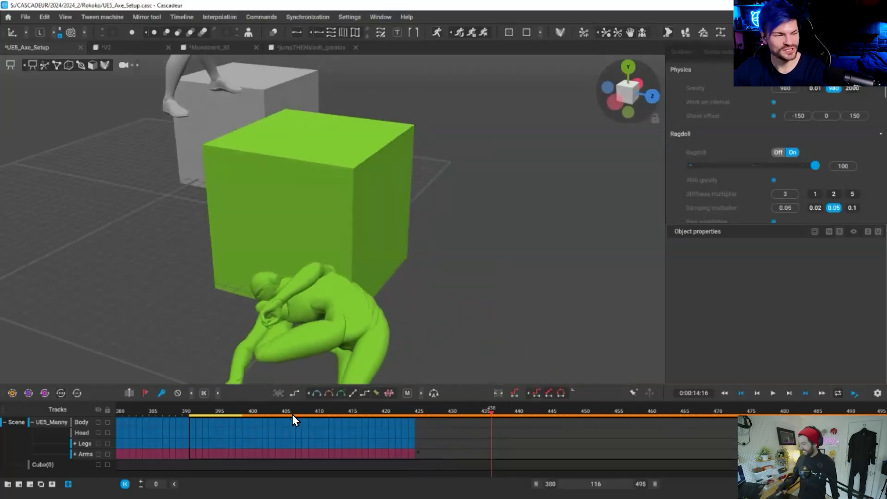
click(247, 425)
click(272, 426)
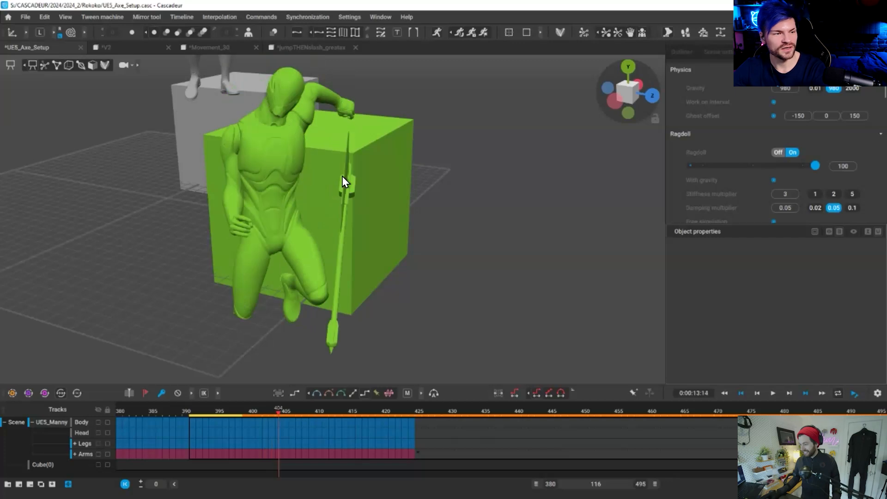
drag(323, 421, 443, 415)
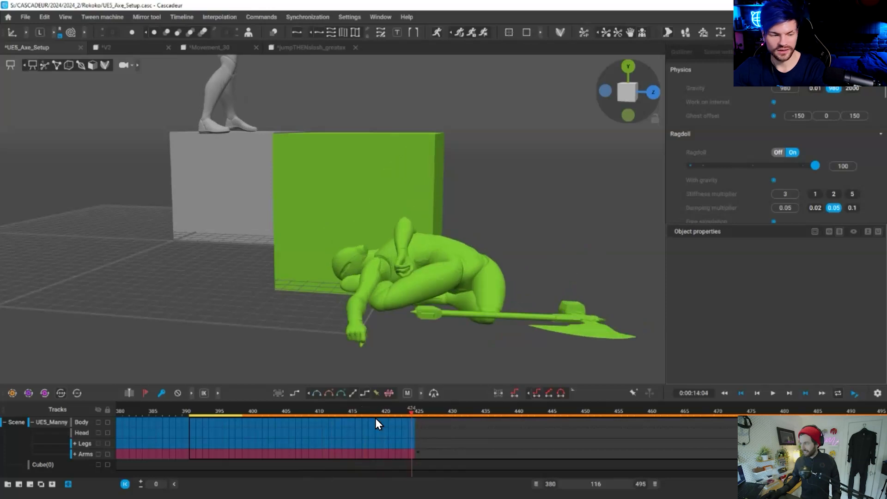
key(space)
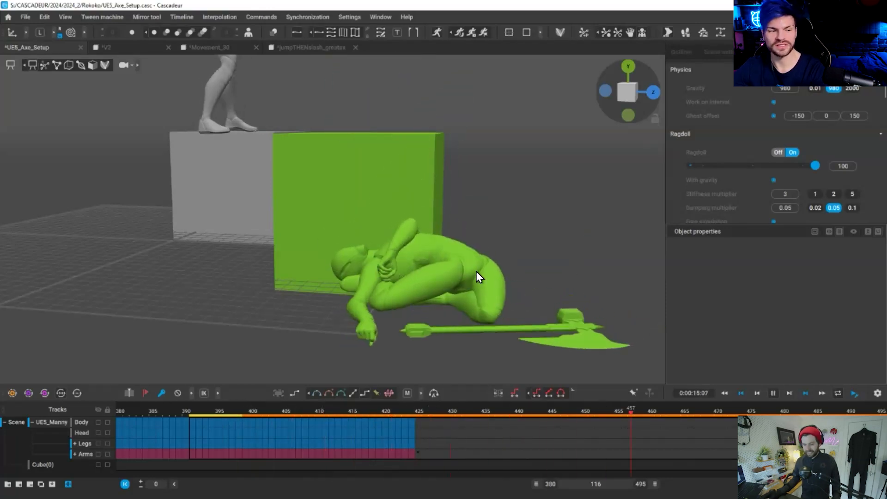
key(space)
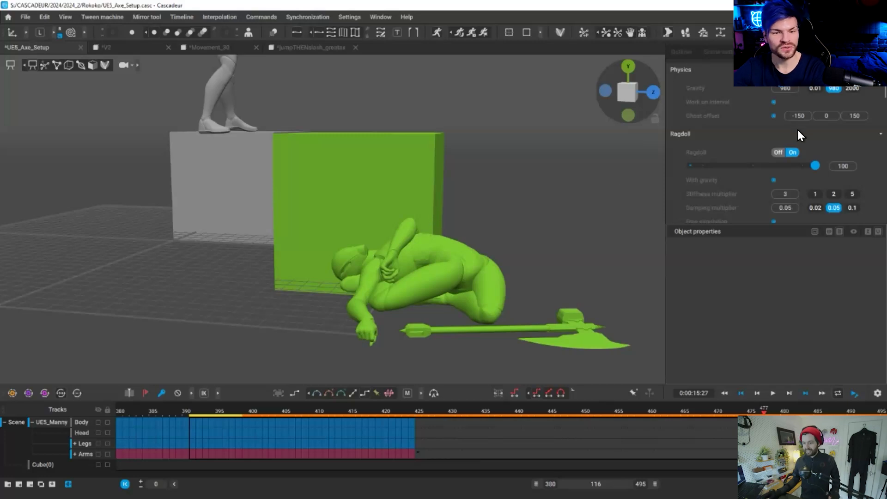
Set the Ragdoll strength to 95 and replay the simulated fall from frame 391.
key(f)
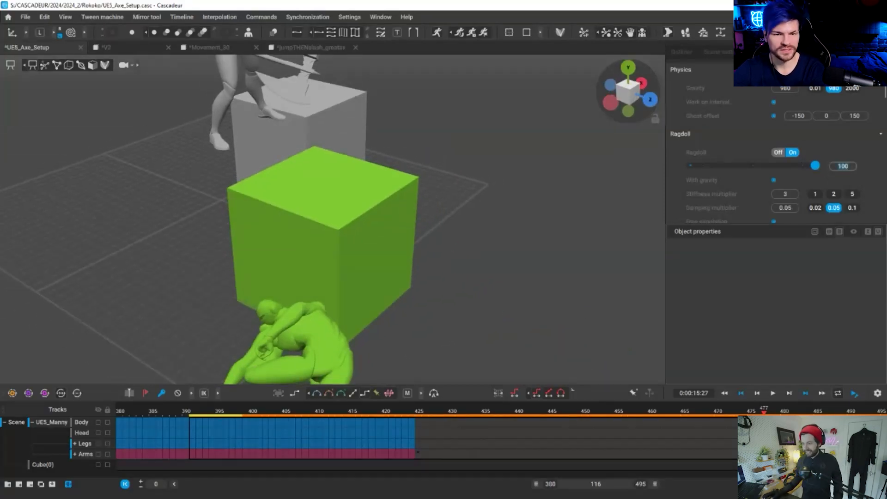
key(Return)
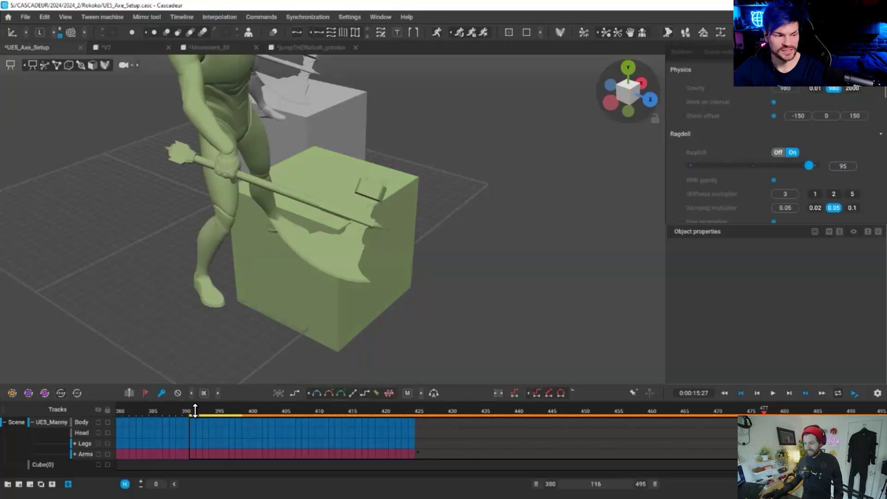
click(192, 409)
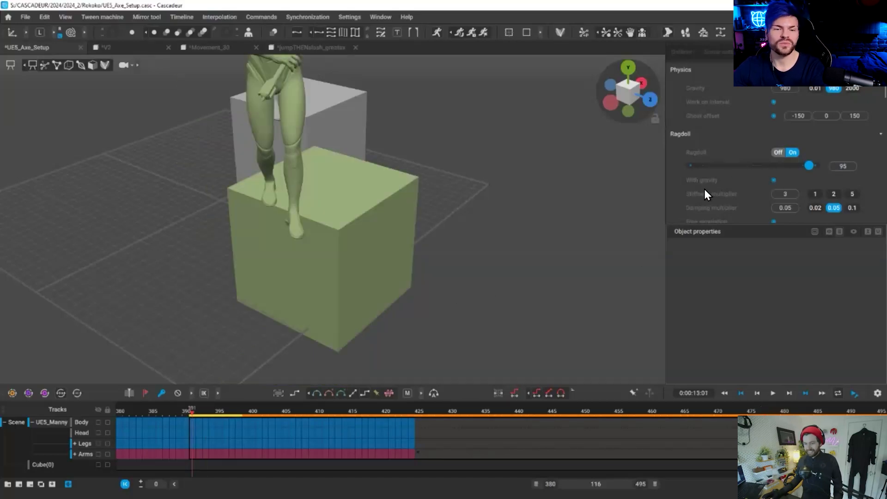
key(space)
scroll(389, 190, down, 5)
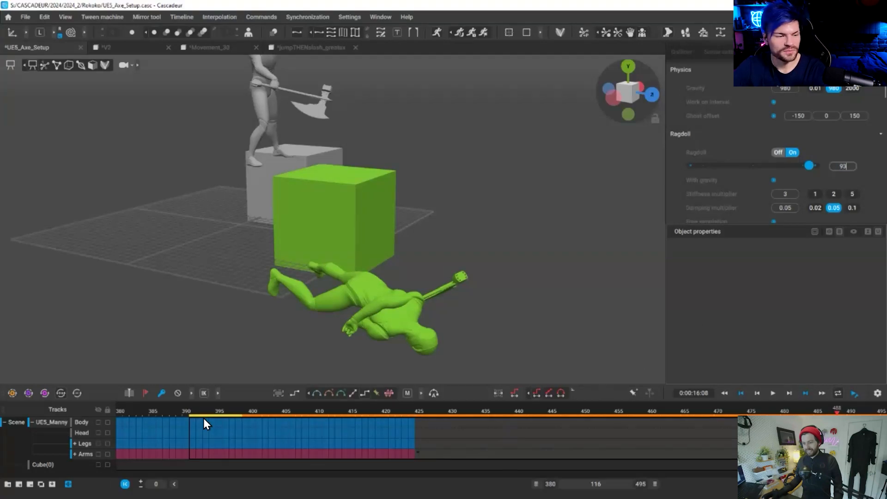
Set the Ragdoll strength to 93 and replay the simulated fall.
key(Return)
key(space)
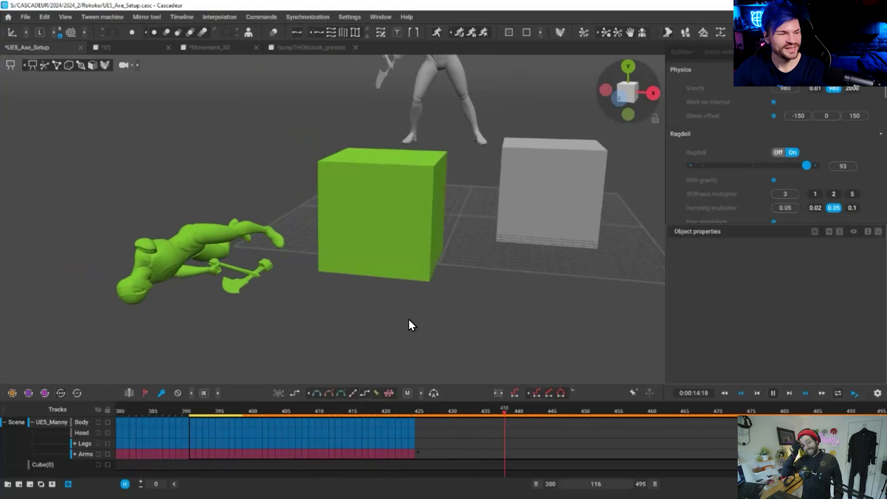
key(space)
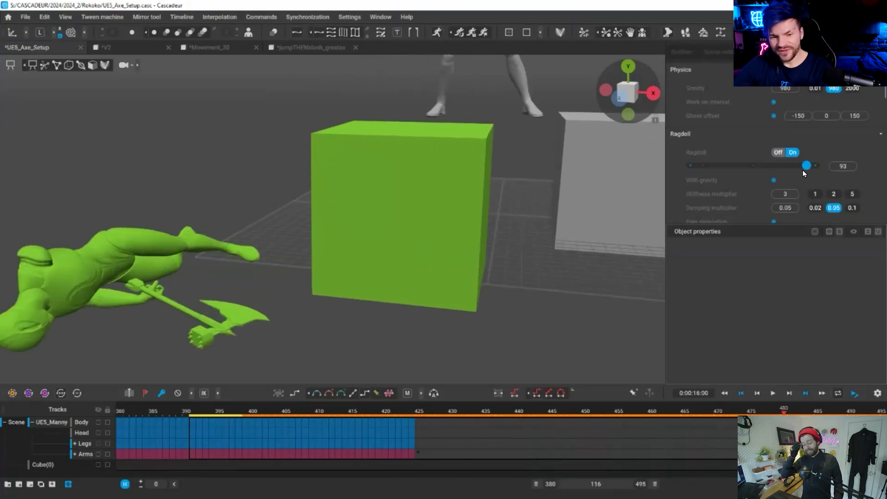
Set the Ragdoll strength to 50 and play the fall from frame 390, viewing how the body lands beside the block.
click(753, 167)
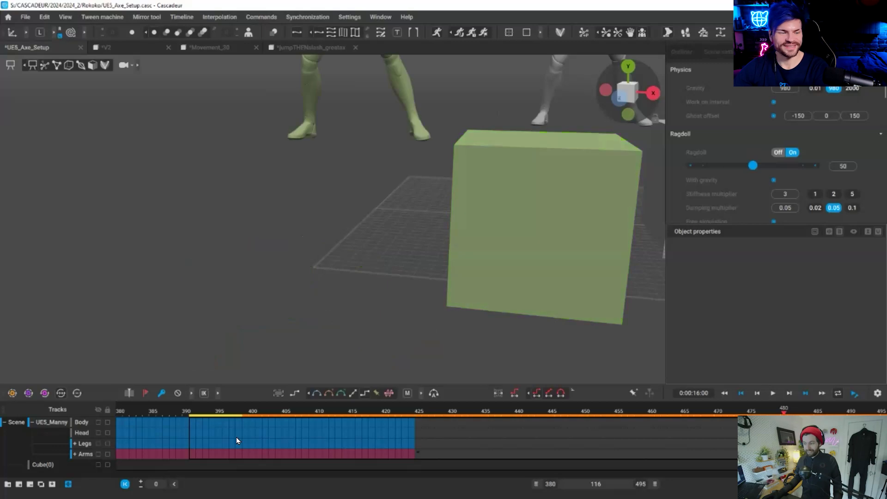
click(187, 412)
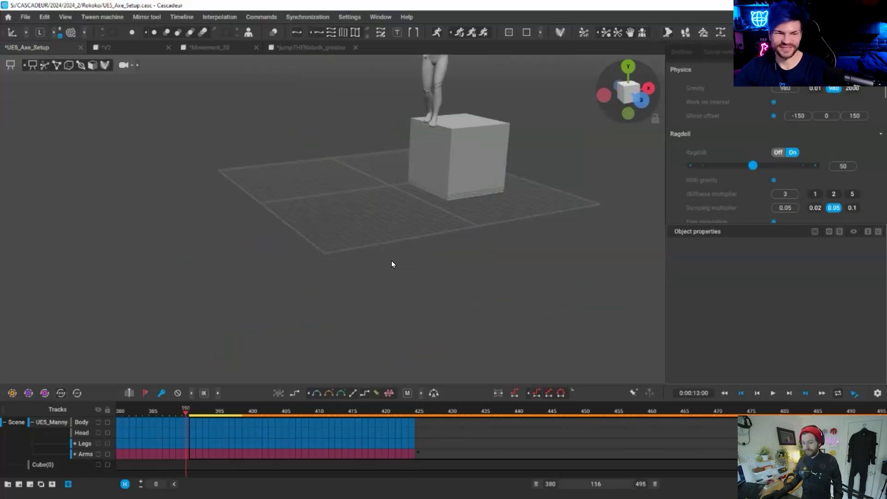
key(Right)
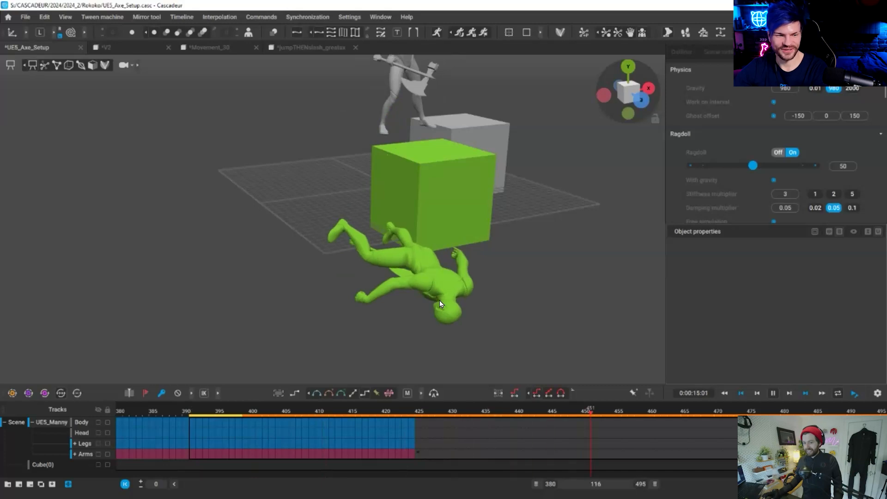
alt+drag(438, 305, 508, 284)
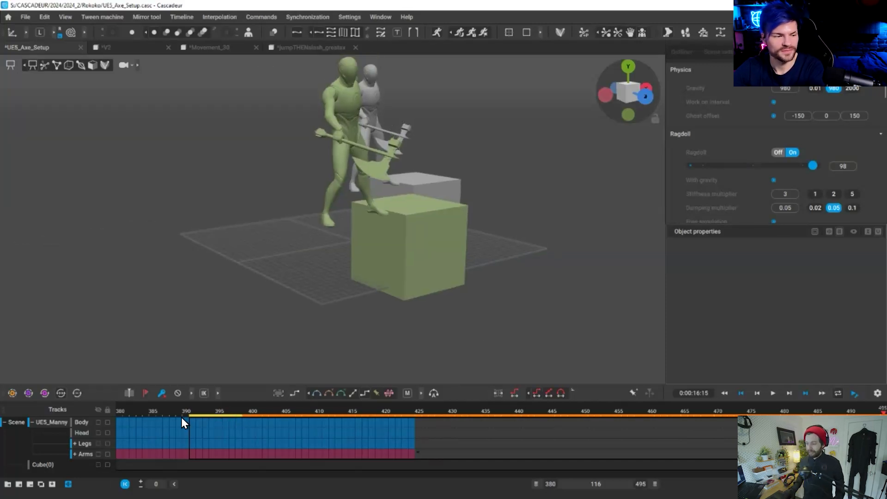
Set the Ragdoll strength to 98 and replay the fall, checking the landed body and axe up close.
key(space)
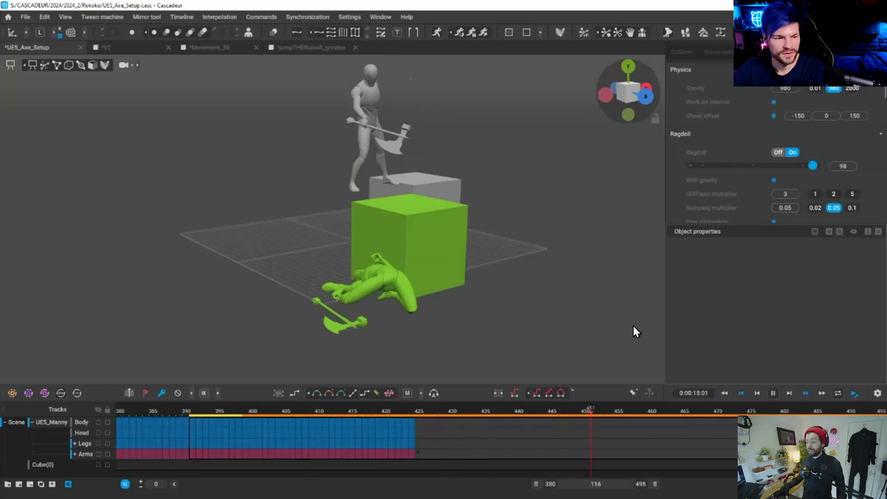
key(space)
scroll(459, 287, up, 2)
right_drag(458, 287, 369, 296)
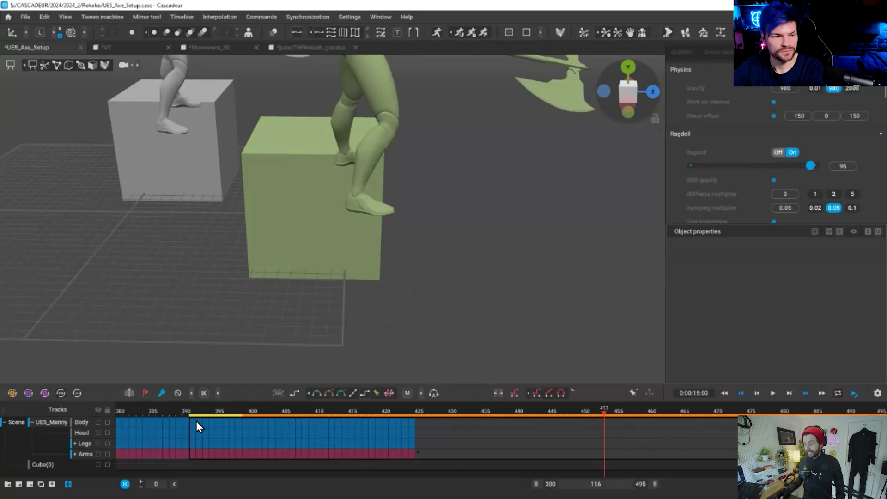
Set the Ragdoll strength to 96 and replay the simulated fall beside the block.
key(space)
key(space)
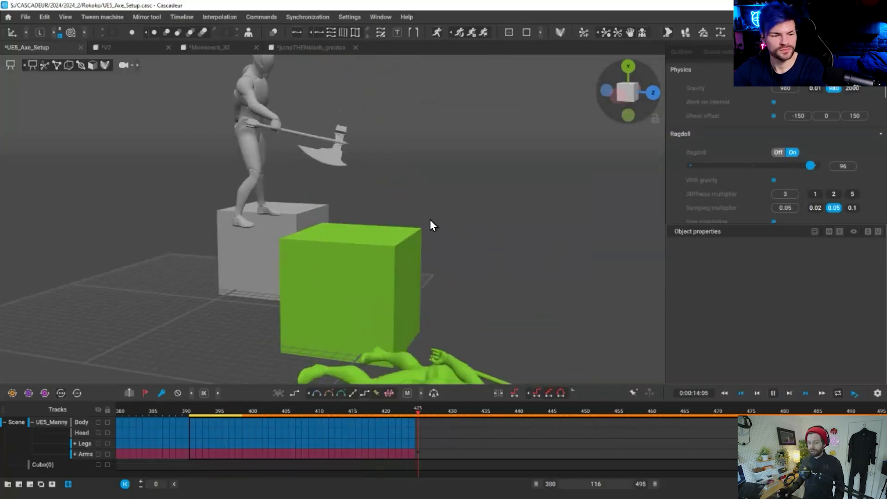
alt+middle_drag(301, 270, 298, 237)
alt+drag(298, 236, 329, 258)
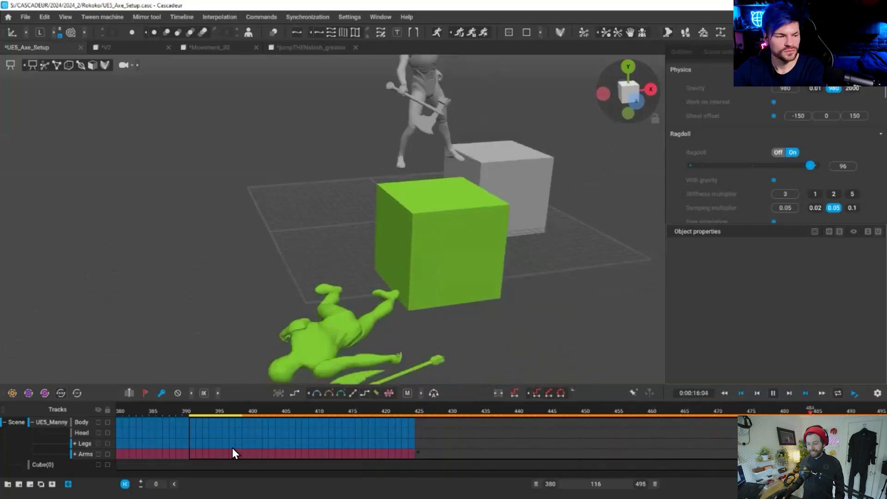
Scrub and replay the fall around frames 409 to 412, examining the hand's contact with the top edge of the block.
click(197, 417)
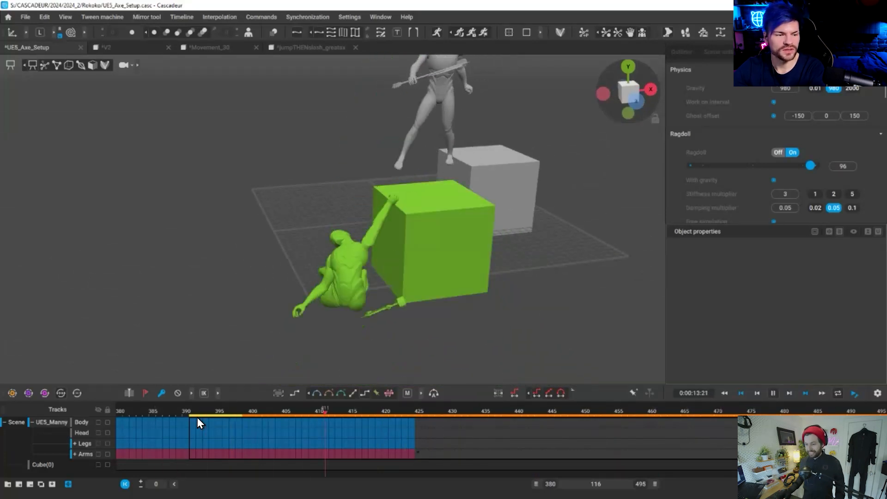
click(236, 413)
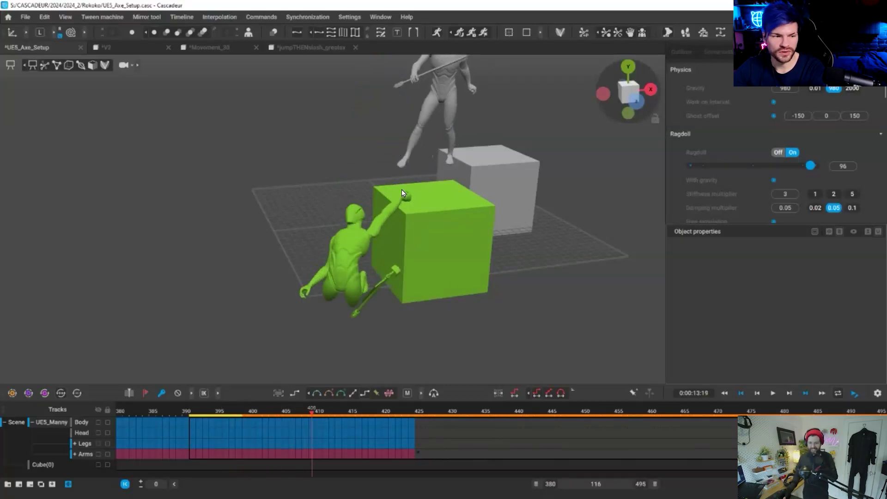
alt+drag(523, 207, 323, 423)
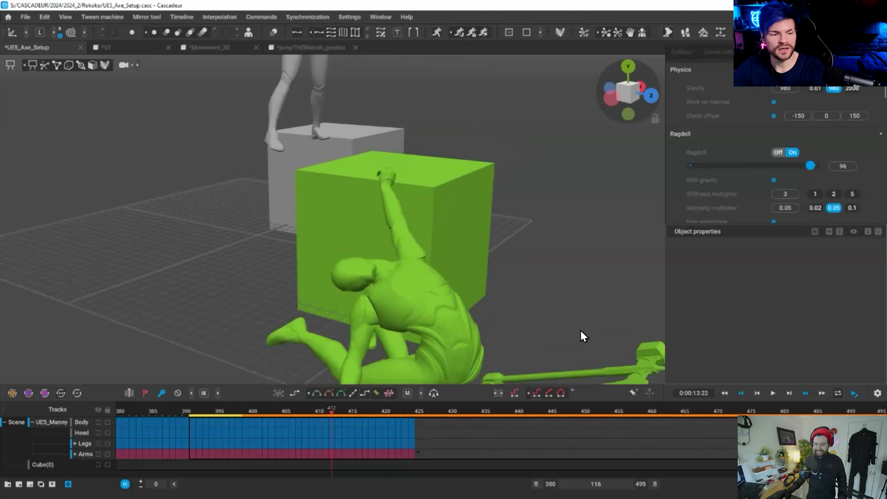
alt+drag(331, 259, 472, 292)
alt+drag(341, 286, 338, 229)
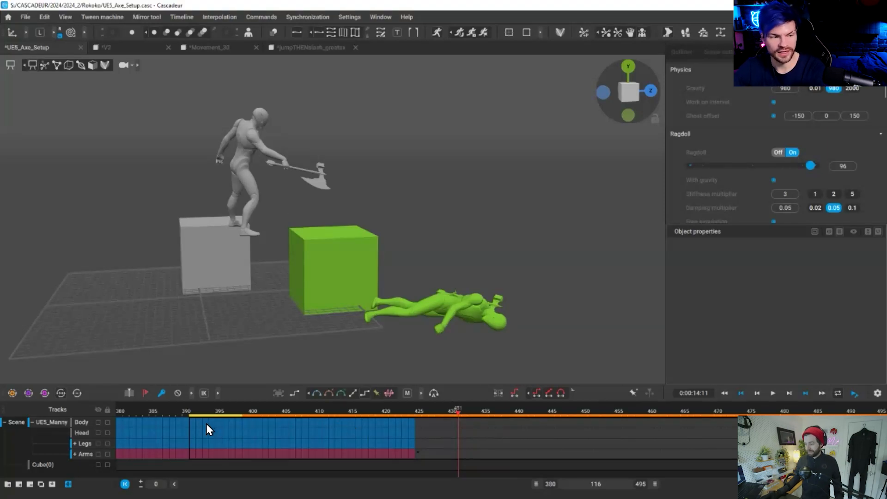
key(space)
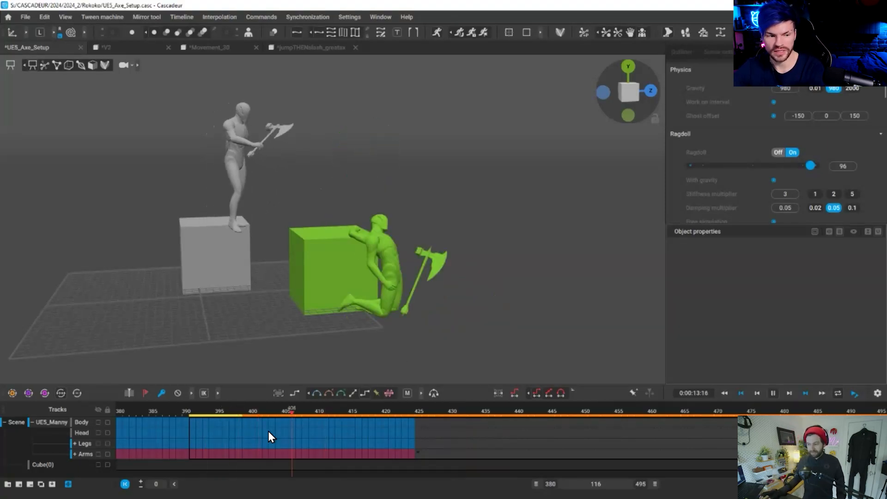
key(space)
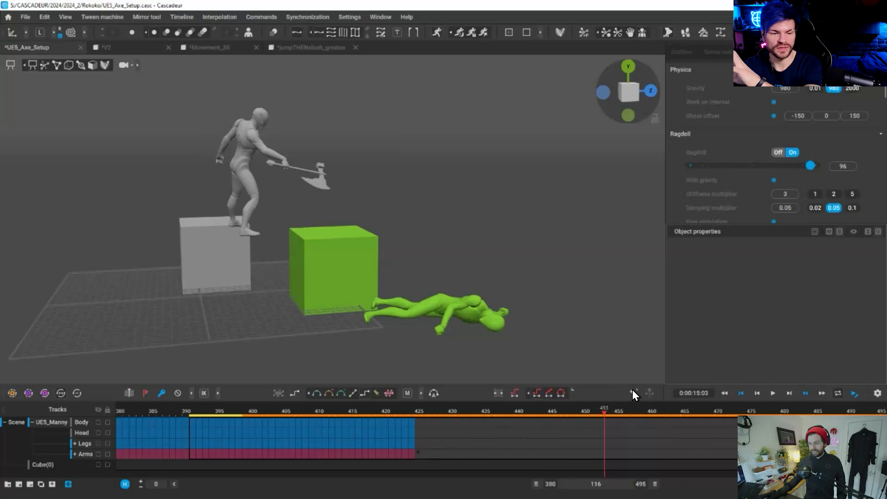
Snap the selected motion from frame 391 onward to the AutoPhysics result and replay it.
click(458, 32)
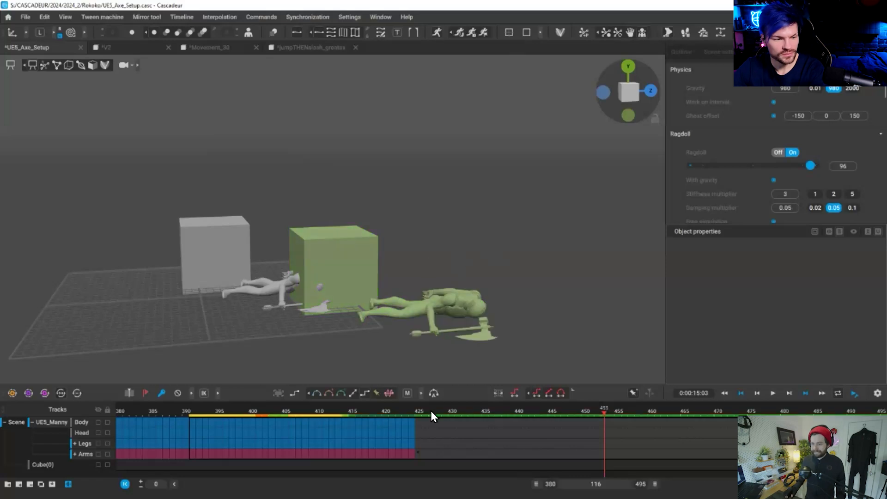
alt+drag(355, 408, 222, 415)
click(152, 416)
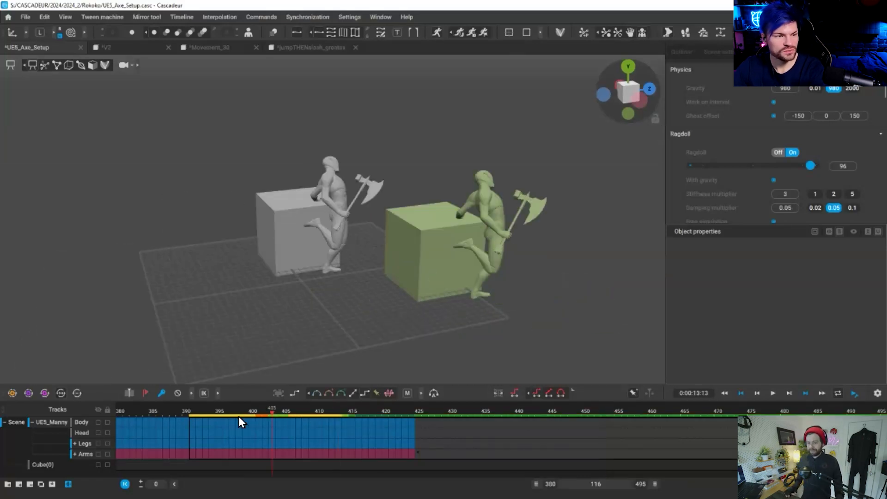
key(space)
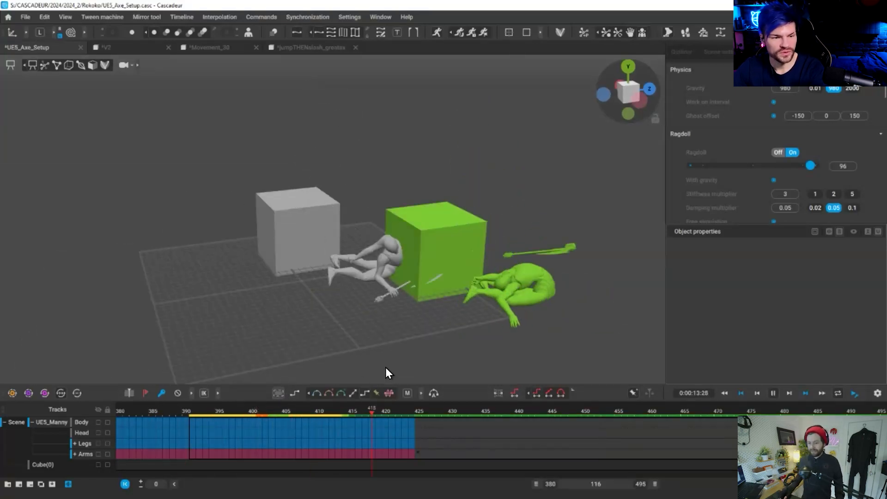
Select frames 424 to 428 across the character's tracks and apply interpolation to the empty stretch after the last keyframe.
click(412, 424)
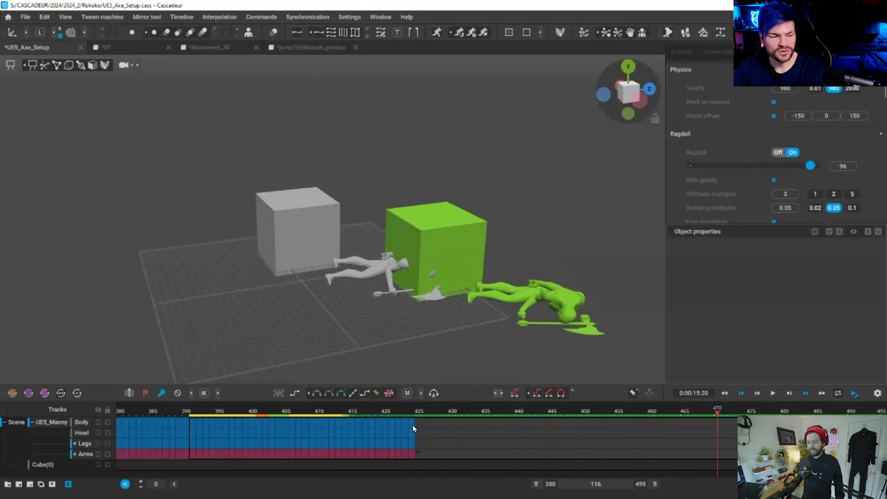
shift+click(434, 452)
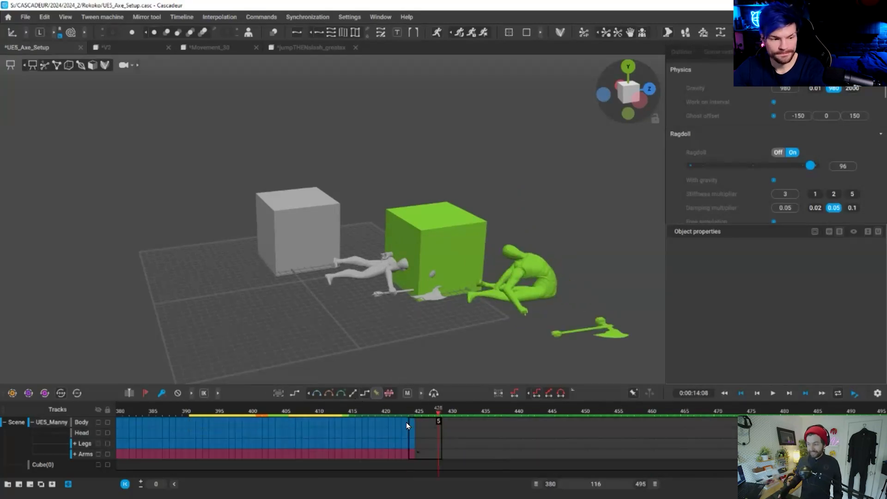
click(294, 392)
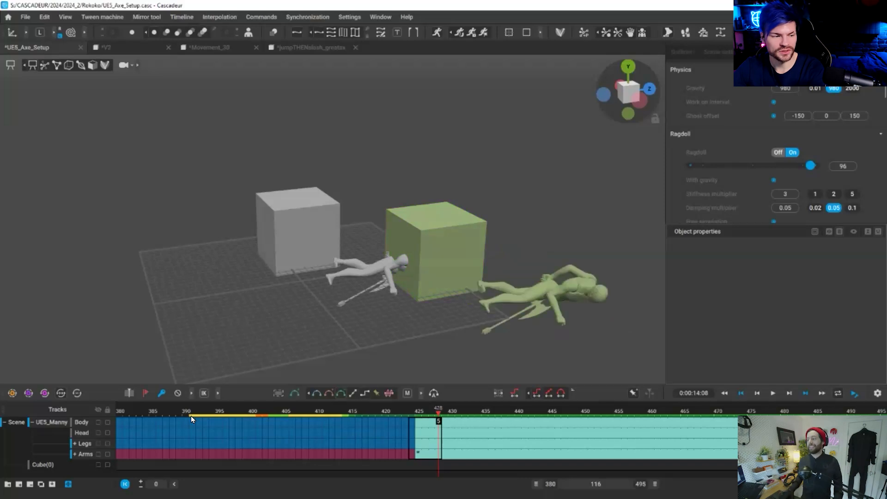
Try snapping the interval from frame 391 to the physics result again and replay the fall.
drag(191, 416, 278, 413)
click(193, 416)
key(space)
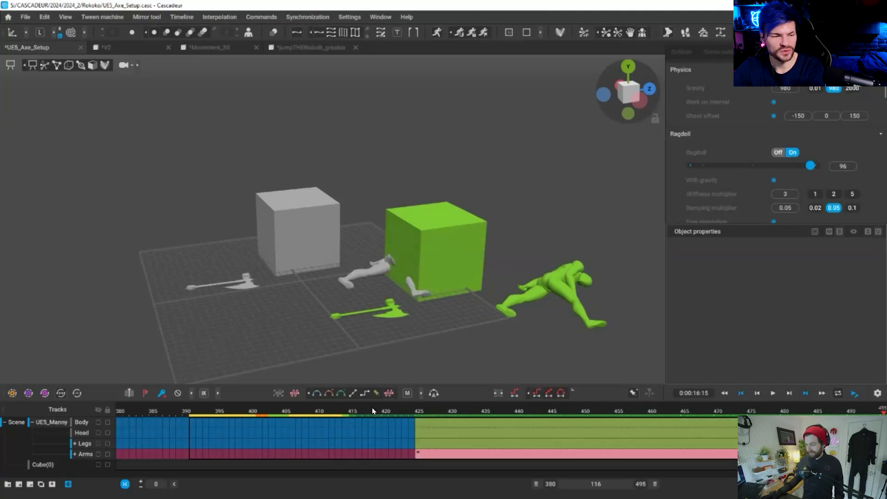
key(space)
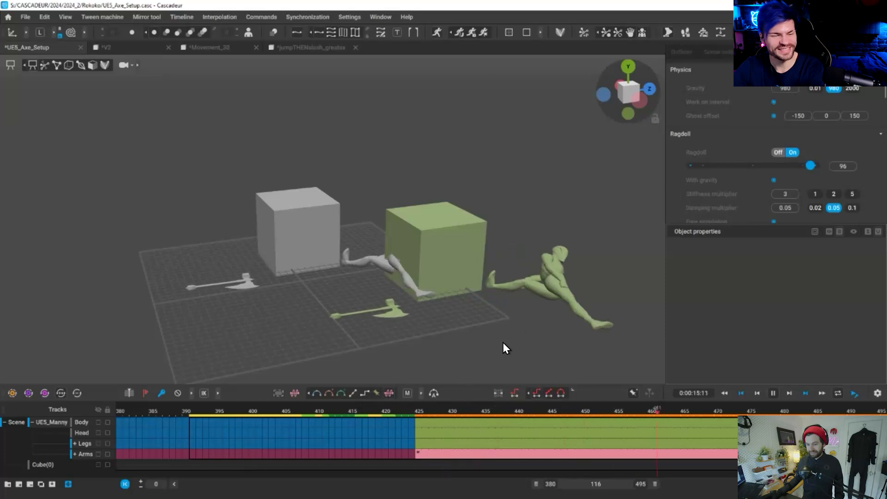
Undo the interpolation change and the snap to the physics result, replaying the fall in between.
click(534, 390)
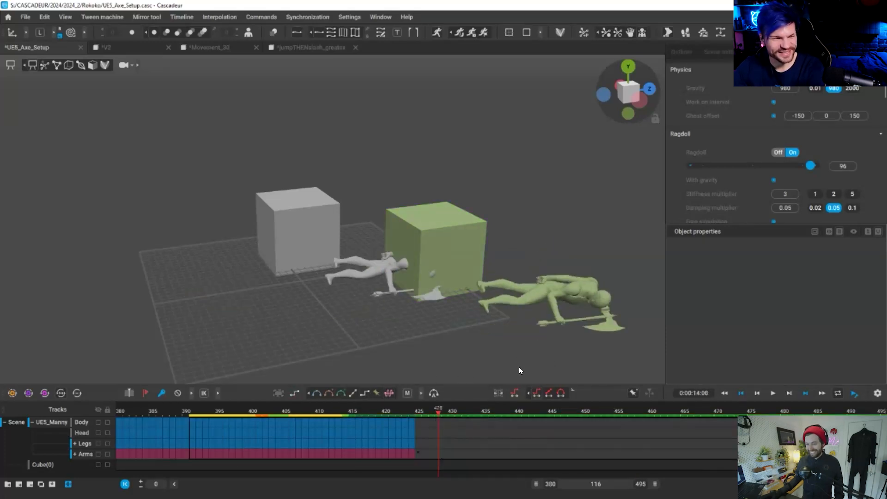
click(260, 413)
key(space)
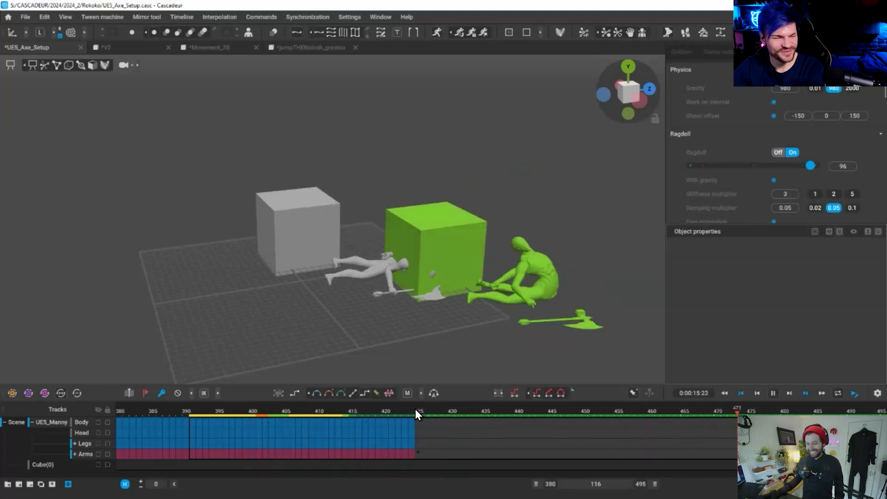
key(space)
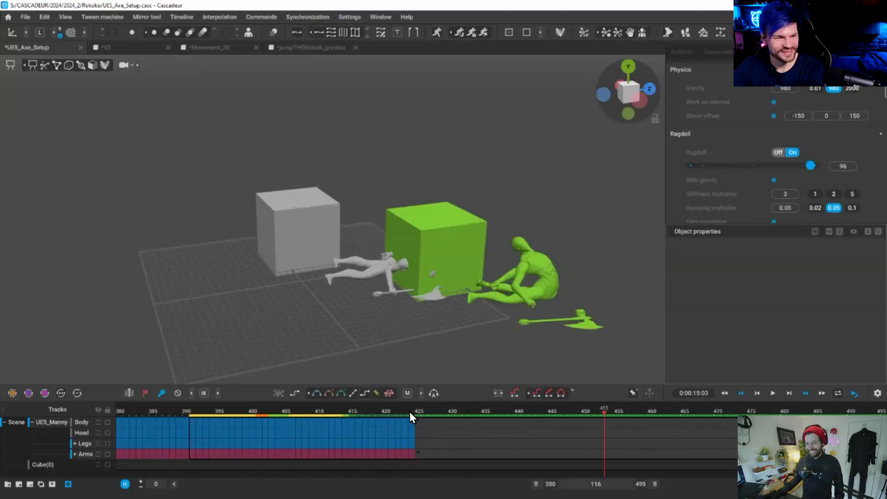
click(411, 411)
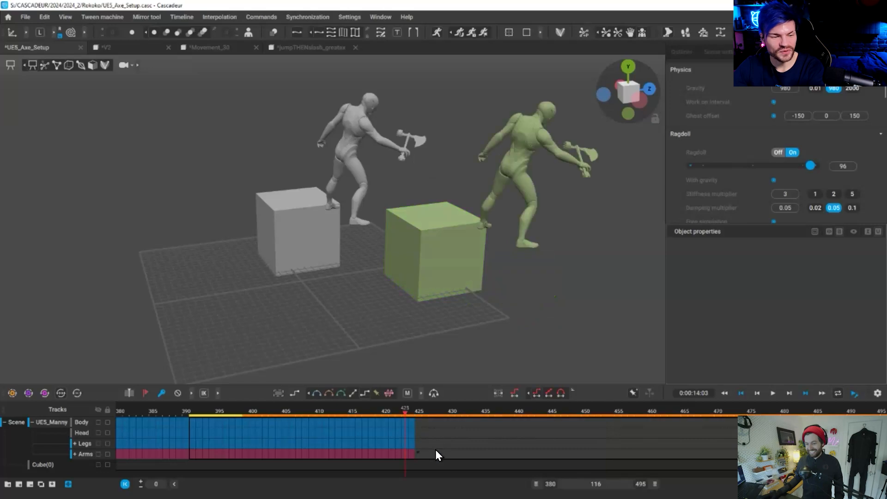
Interpolate the empty frames after the last keyframe, and snap the motion from frame 391 onward to the AutoPhysics result.
click(341, 394)
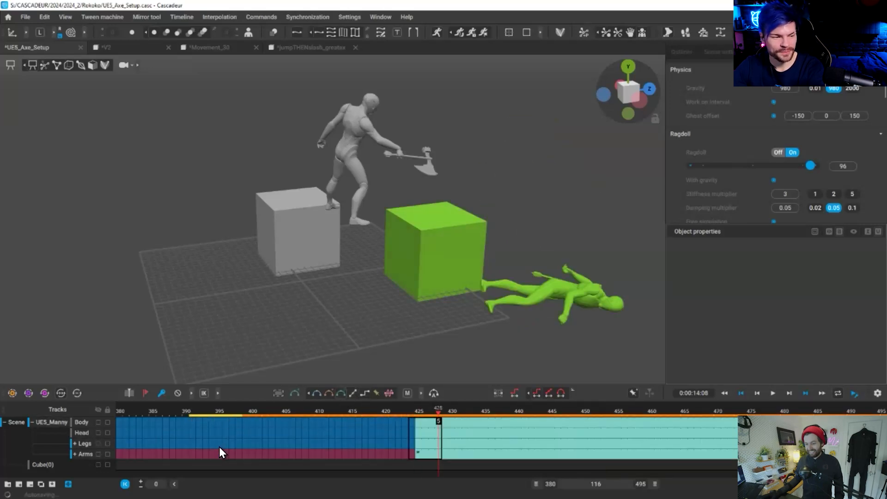
drag(192, 421, 850, 445)
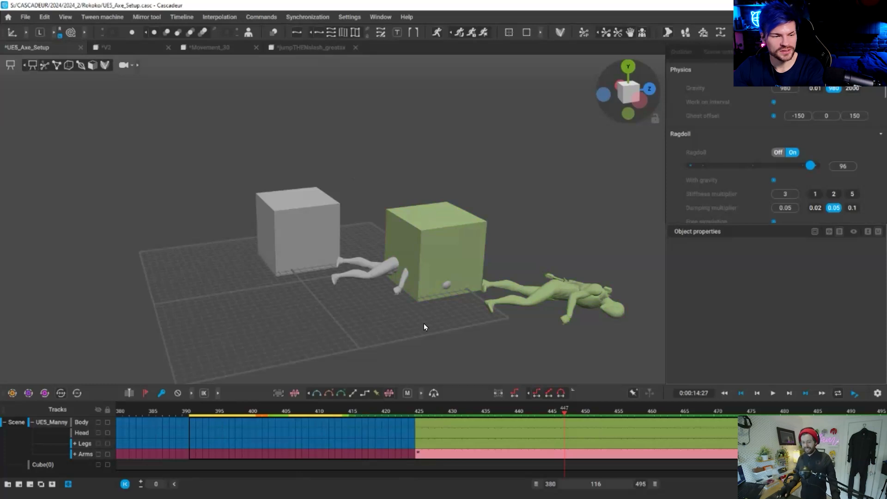
Switch off AutoPhysics and play the snapped fall animation on the character itself.
click(439, 34)
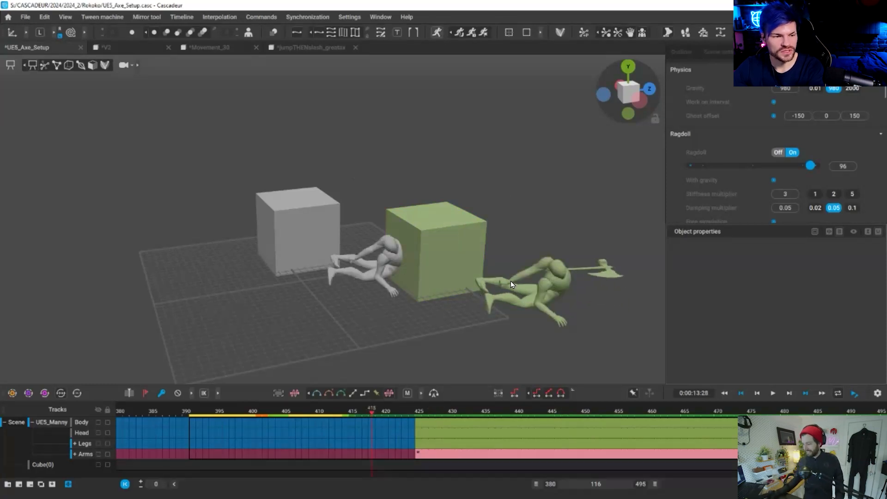
key(space)
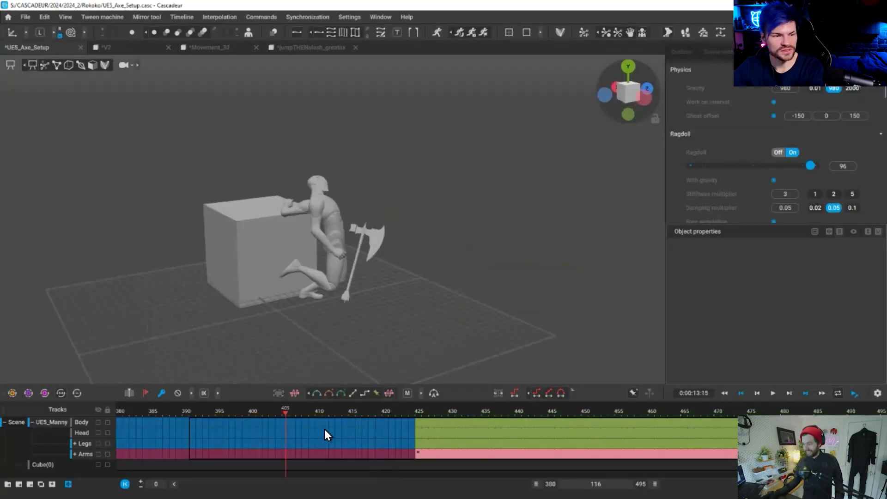
scroll(388, 229, up, 1)
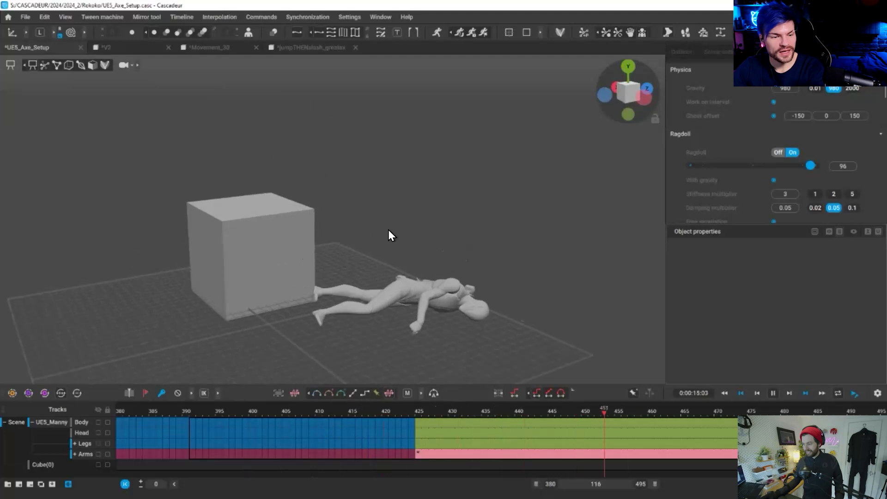
alt+drag(388, 229, 377, 231)
alt+middle_drag(376, 231, 296, 246)
key(space)
Examine the fallen character's hand and the axe up close while scrubbing back to frame 417.
alt+drag(349, 242, 541, 199)
alt+middle_drag(545, 165, 545, 219)
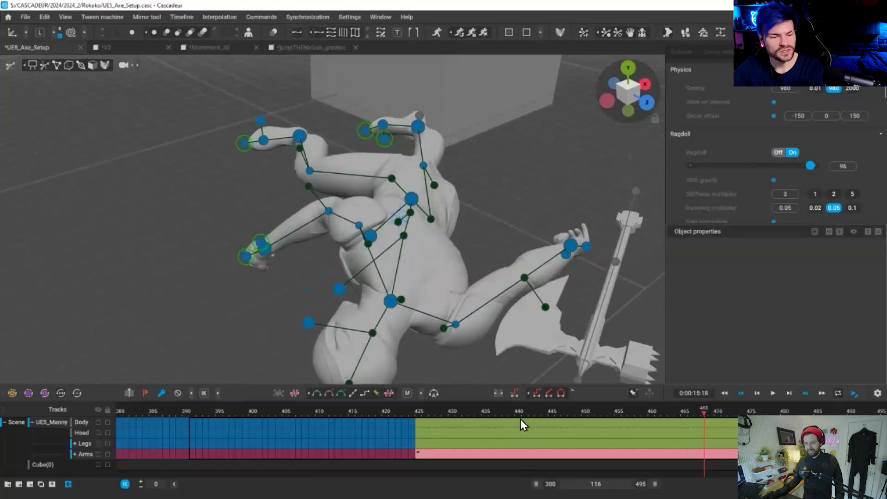
click(476, 417)
click(368, 418)
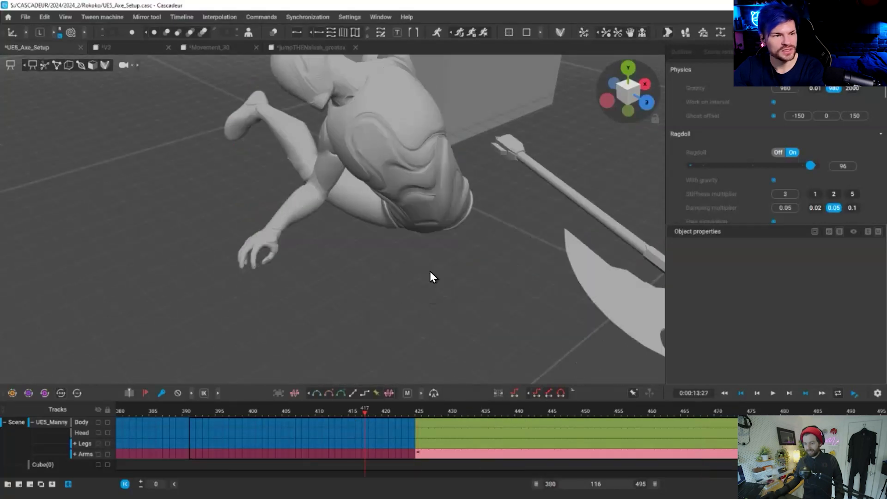
Play the unbaked fall animation and stop at frame 415 to examine the raised arm.
alt+drag(224, 326, 445, 4)
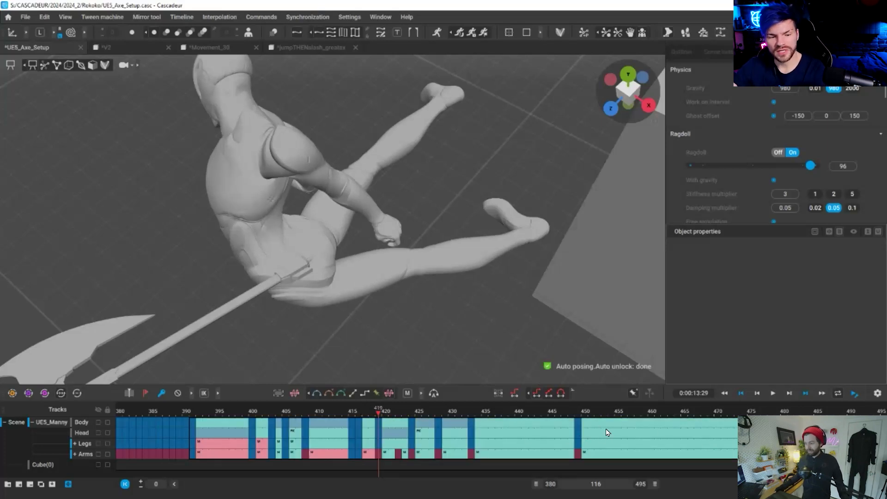
key(space)
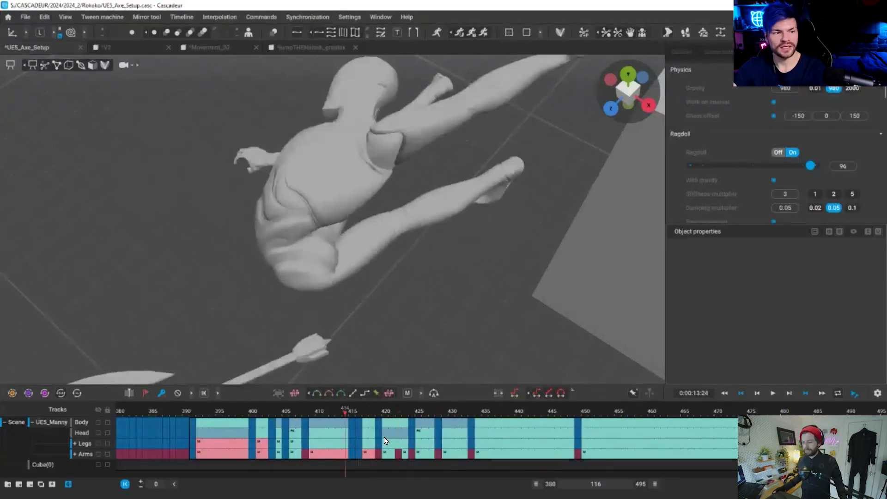
key(space)
right_drag(426, 246, 417, 277)
key(Right)
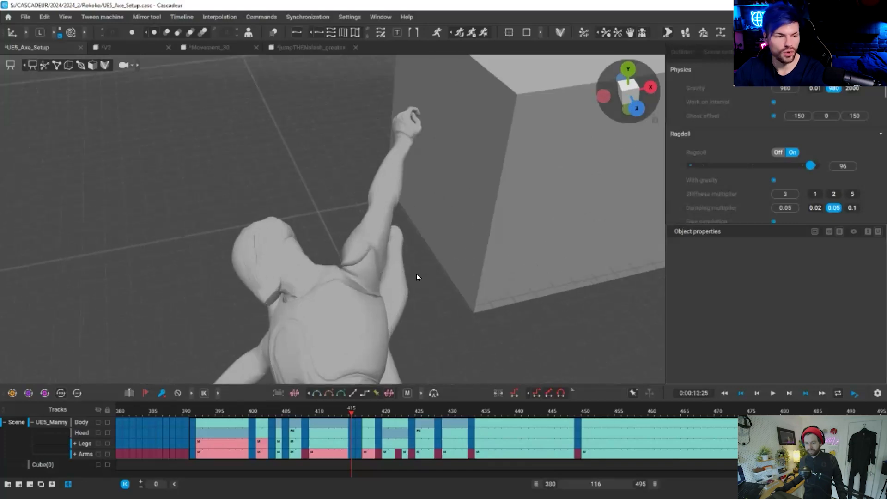
Examine the right upper arm point's pose and trajectory at frames 415 and 416, and clear the selection.
right_drag(381, 251, 428, 218)
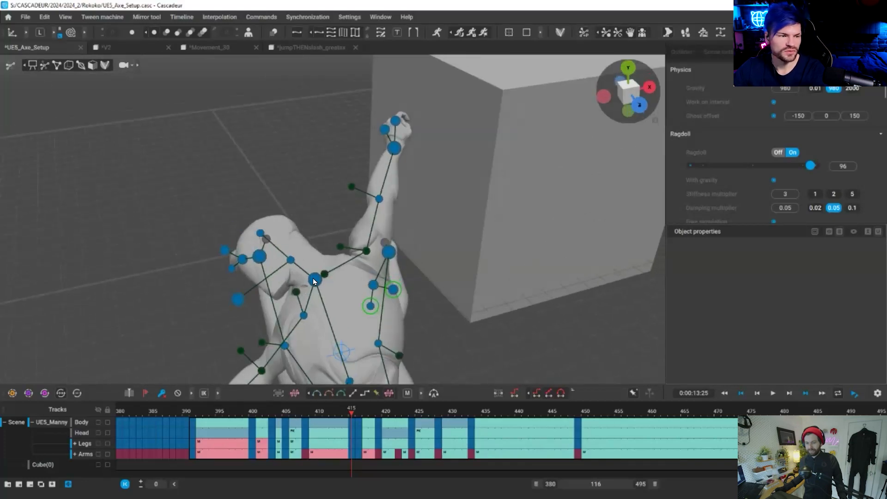
scroll(426, 180, up, 3)
right_drag(426, 180, 511, 350)
key(ctrl+z)
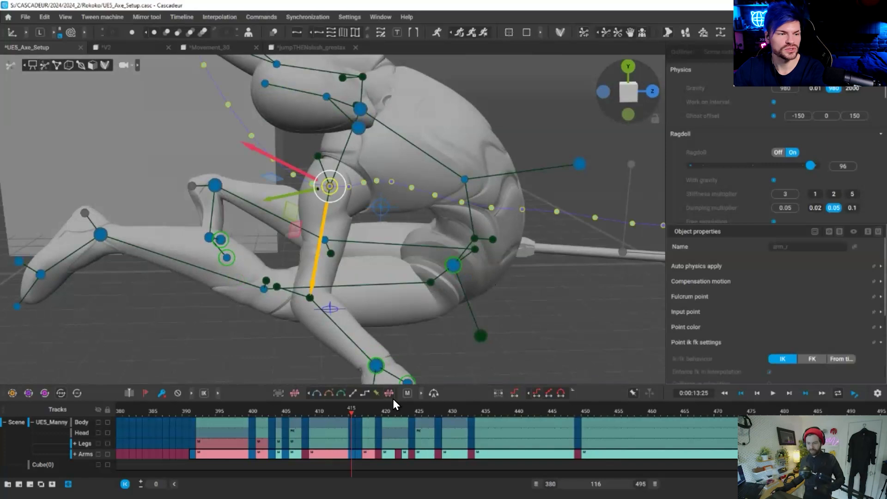
click(358, 413)
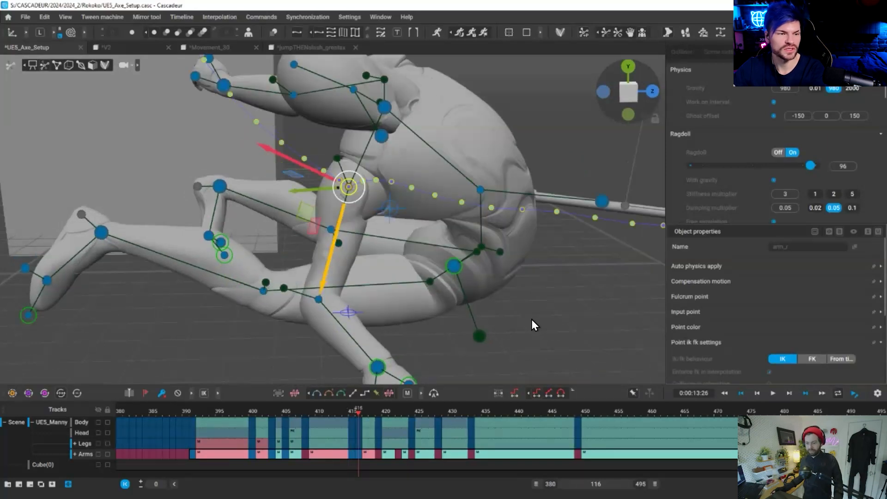
key(q)
click(205, 213)
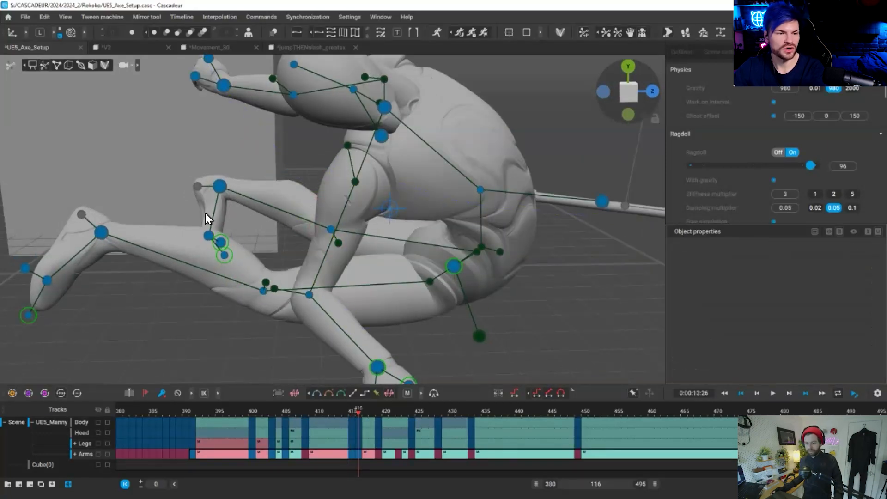
right_drag(404, 217, 532, 165)
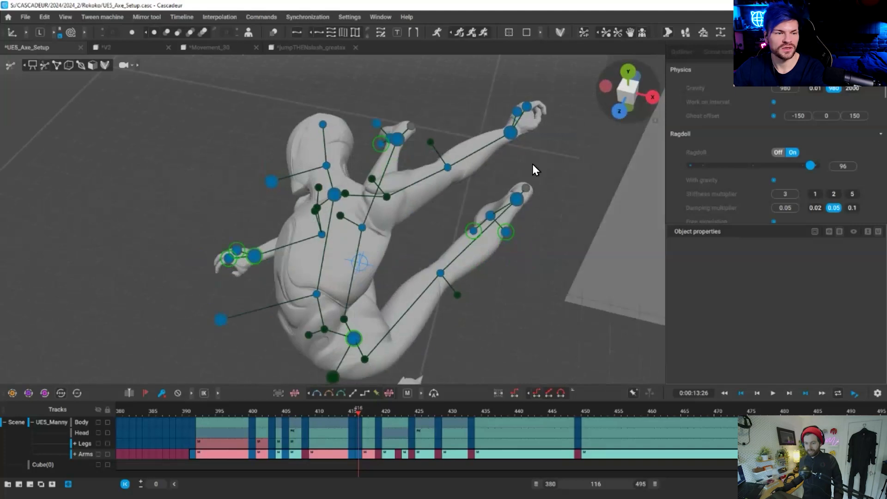
Select the left hand point and inspect its pose and trajectory at frame 416 from several angles.
click(510, 133)
right_drag(510, 133, 496, 182)
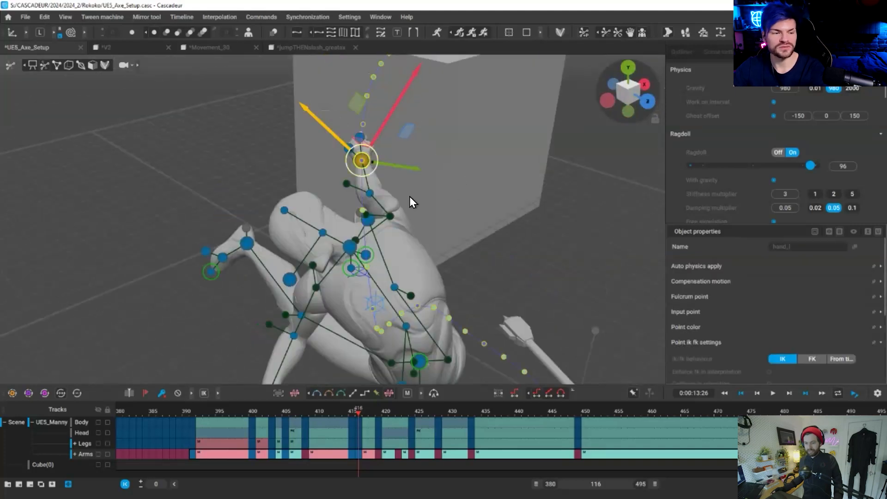
right_drag(504, 320, 341, 251)
click(460, 279)
right_drag(459, 279, 498, 259)
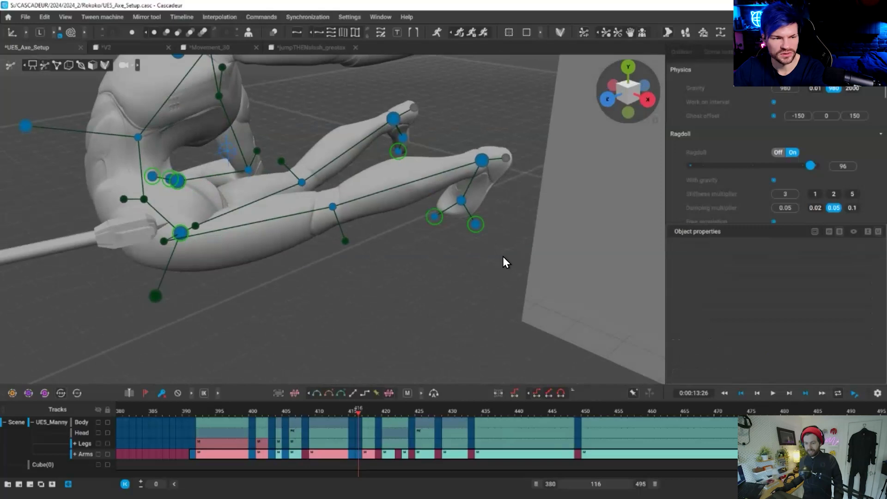
Select the left foot points, compare their pose at frame 415, and play the fall to check the foot's motion.
drag(508, 264, 369, 180)
click(389, 398)
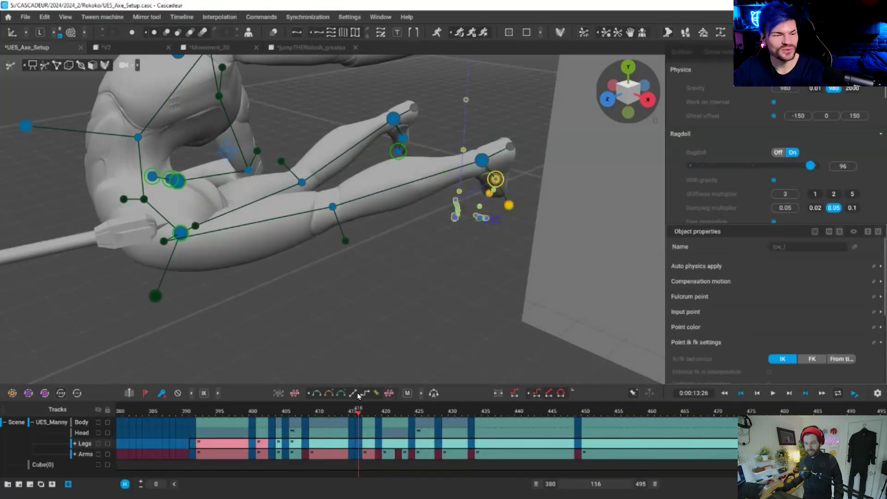
click(351, 410)
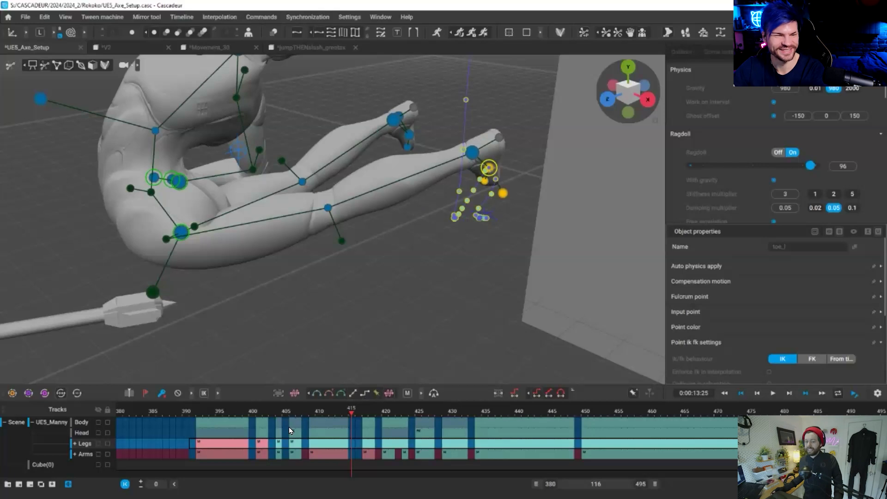
key(space)
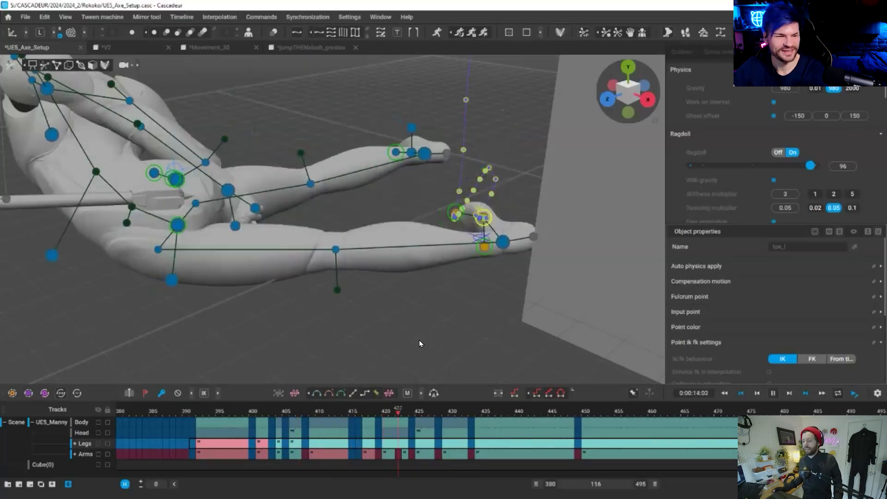
key(space)
Clear the selection, hide the rig points and replay the whole fall from a wider angle, stopping at frame 455.
click(484, 281)
key(v)
alt+drag(476, 314, 371, 391)
key(space)
drag(273, 411, 192, 411)
key(space)
scroll(379, 309, down, 3)
key(space)
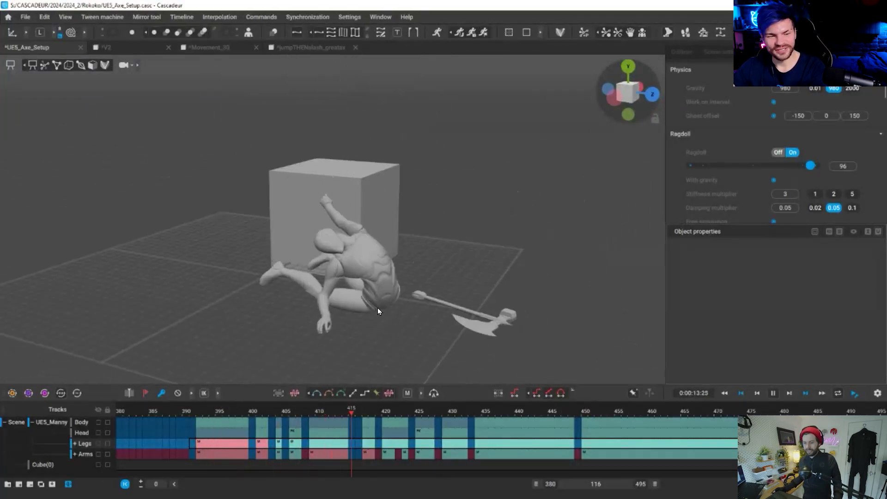
key(space)
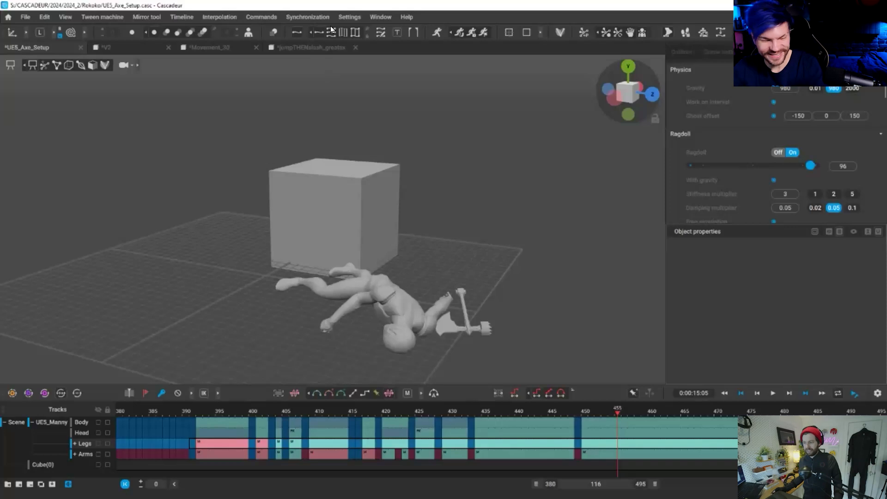
Open the Test_Phys scene and turn on AutoPhysics for the end of its animation.
click(312, 49)
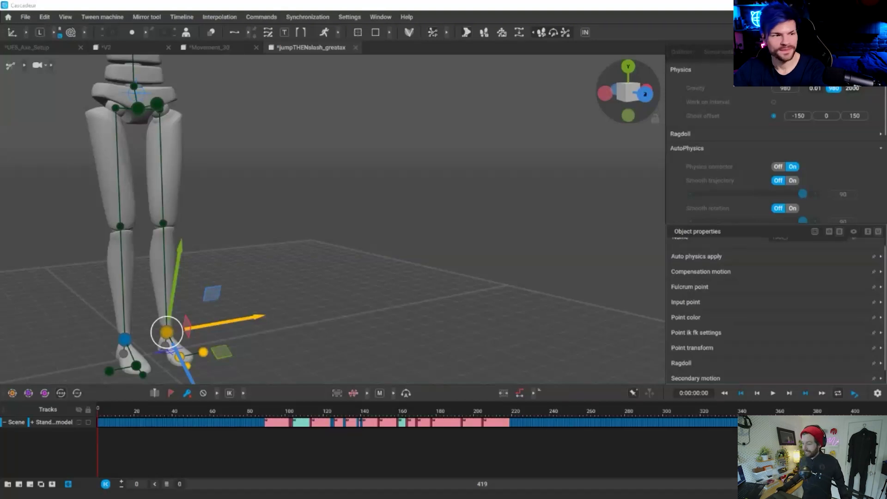
drag(412, 47, 411, 48)
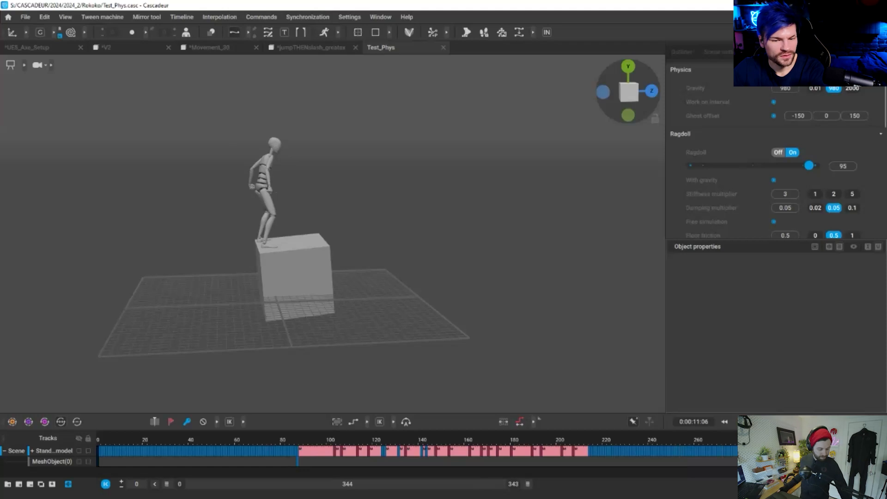
scroll(534, 450, right, 10)
drag(550, 445, 805, 450)
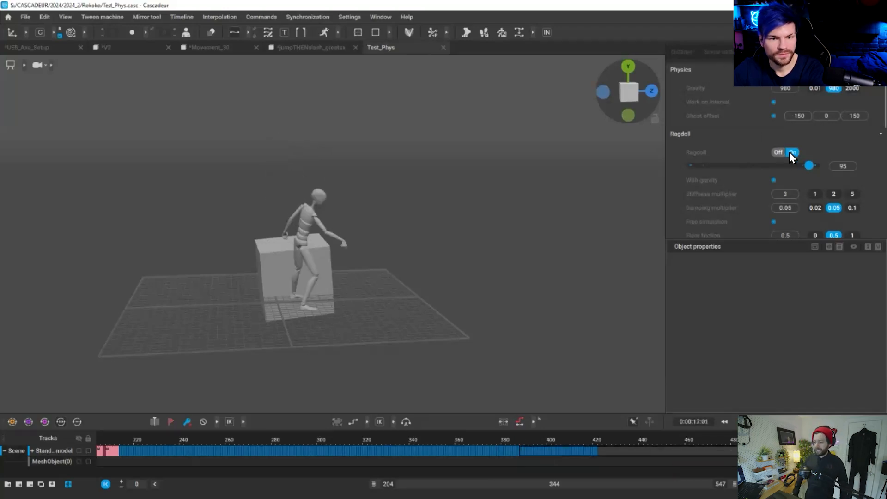
click(325, 32)
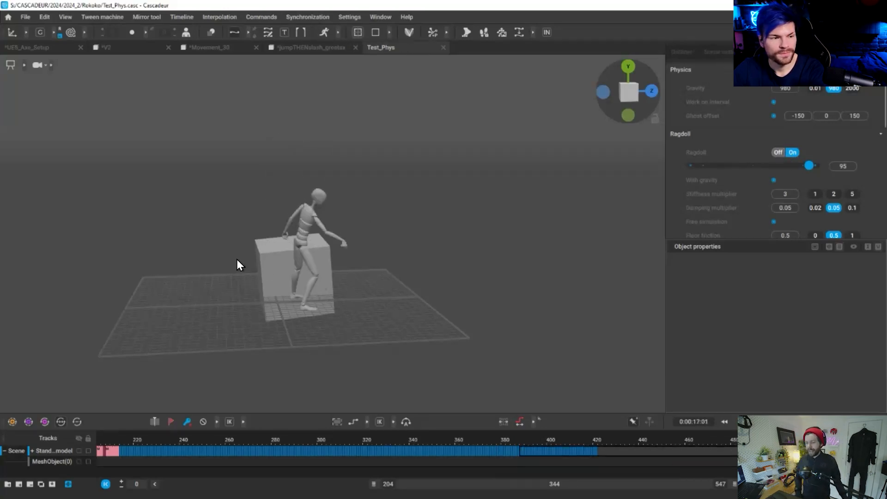
Play the green ragdoll's fall beside the box twice, checking it from different angles.
scroll(316, 246, up, 3)
alt+drag(323, 247, 529, 439)
alt+right_drag(528, 439, 523, 440)
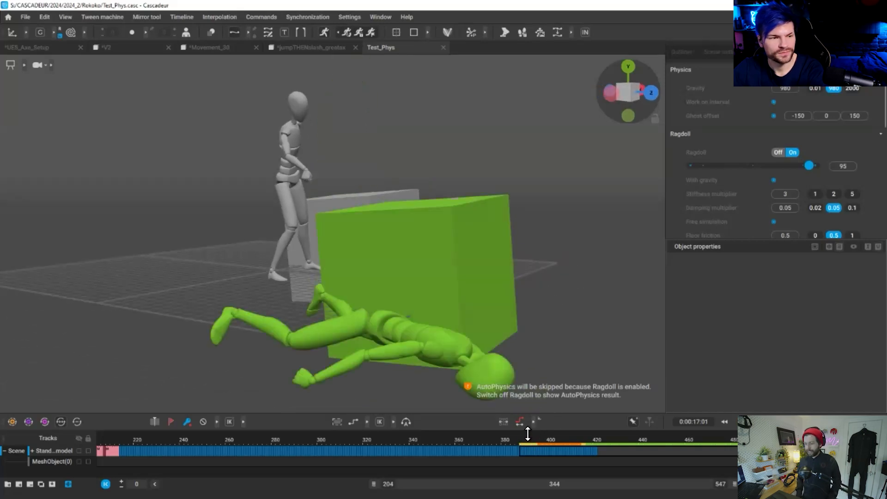
click(524, 439)
key(space)
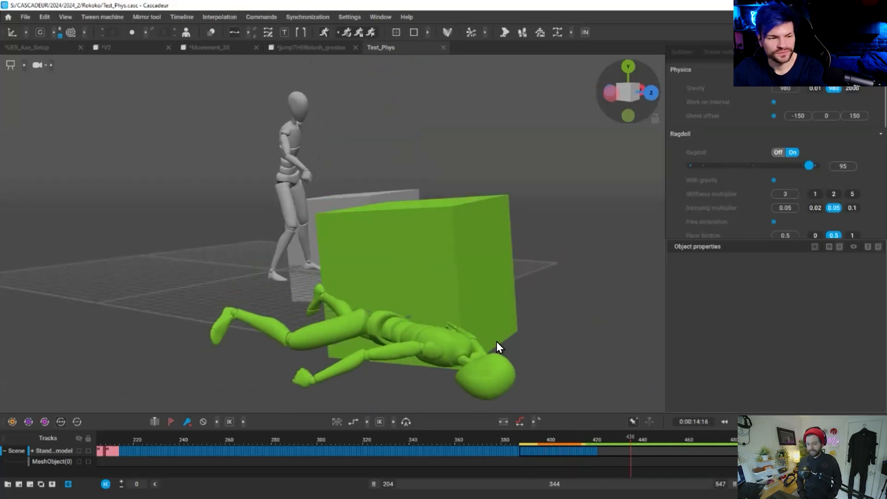
scroll(295, 286, down, 2)
alt+drag(342, 273, 300, 338)
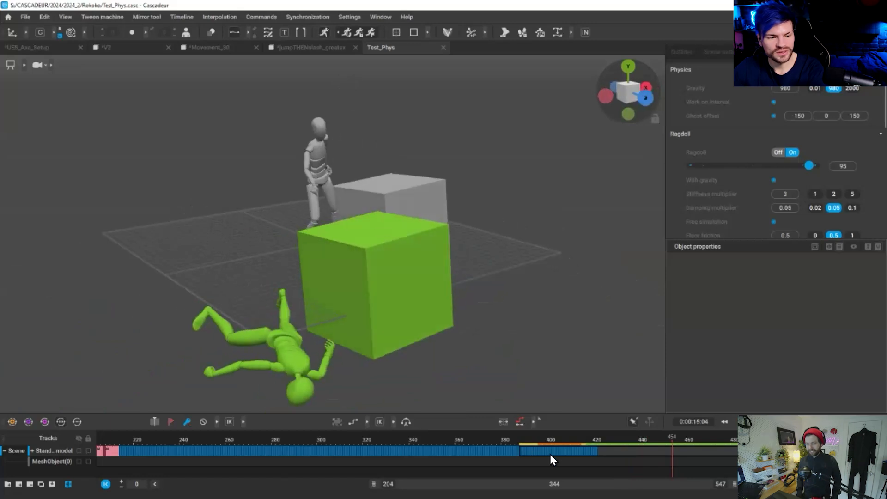
click(529, 440)
key(space)
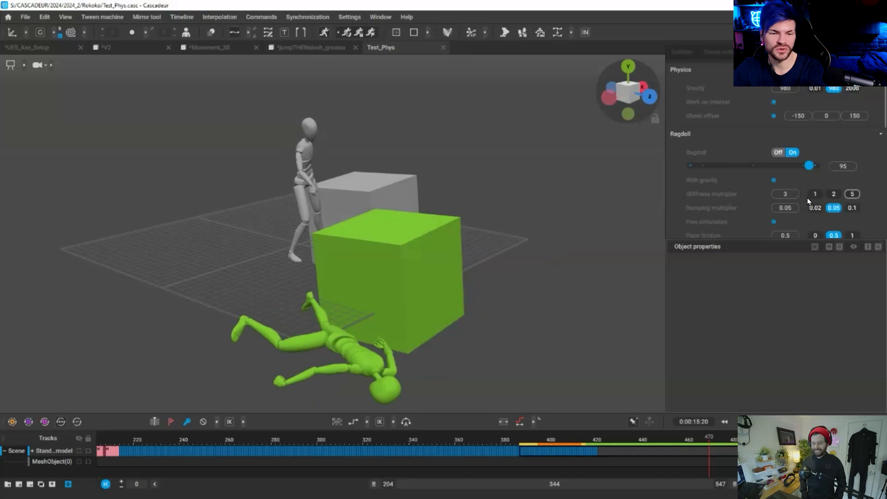
Set the ragdoll's floor friction to 1 and replay the fall from just before the simulated interval.
scroll(808, 198, down, 1)
click(852, 200)
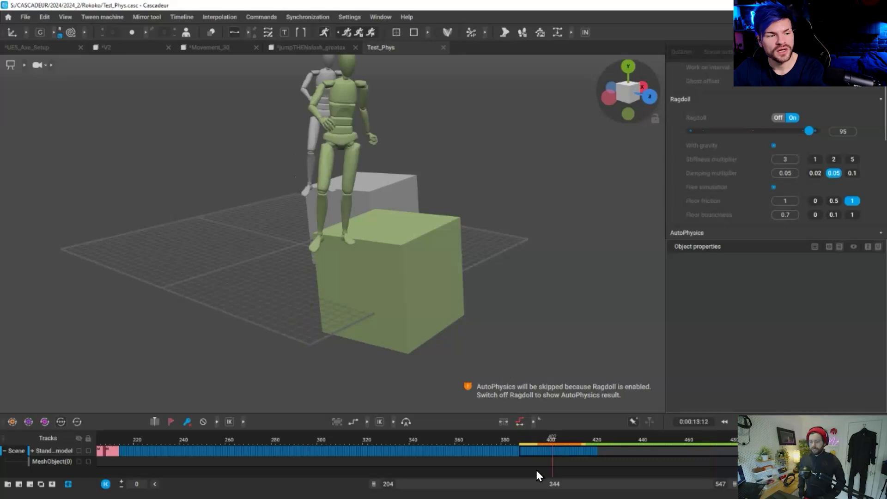
click(539, 442)
click(520, 442)
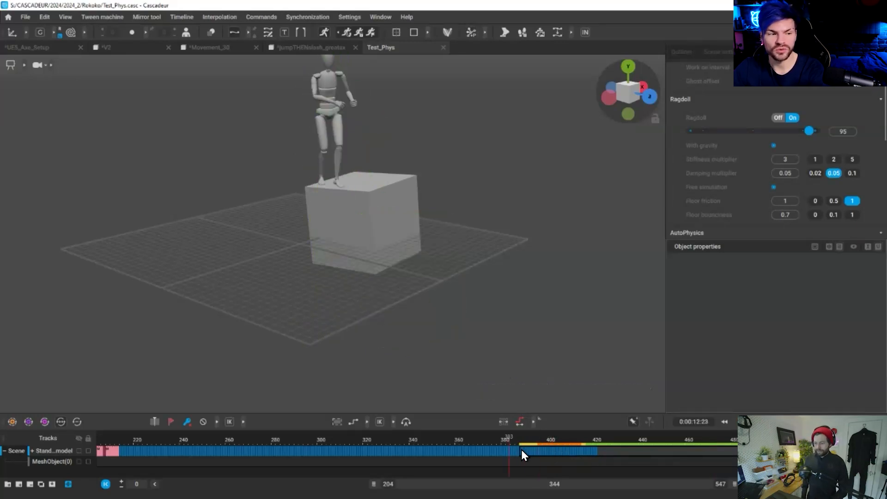
key(space)
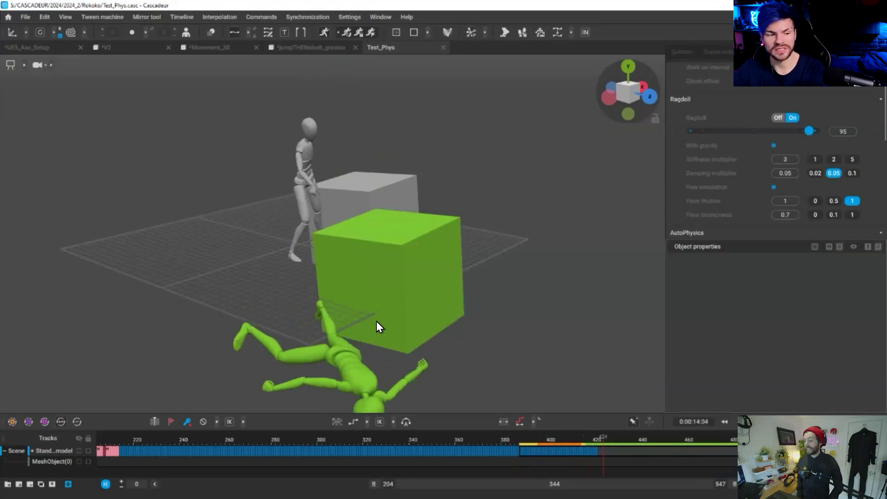
alt+middle_drag(400, 275, 408, 221)
alt+drag(399, 275, 422, 282)
scroll(713, 159, down, 1)
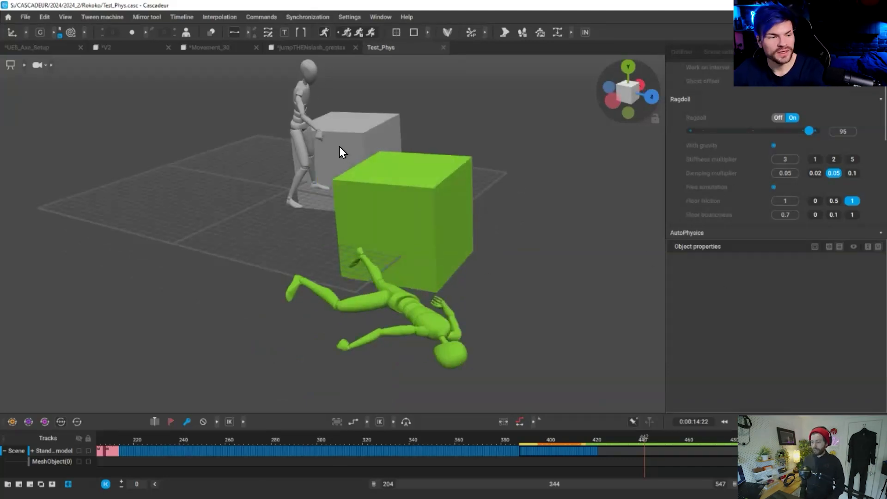
Show the rig points, select the right forearm point and expand its Ragdoll properties.
double_click(298, 130)
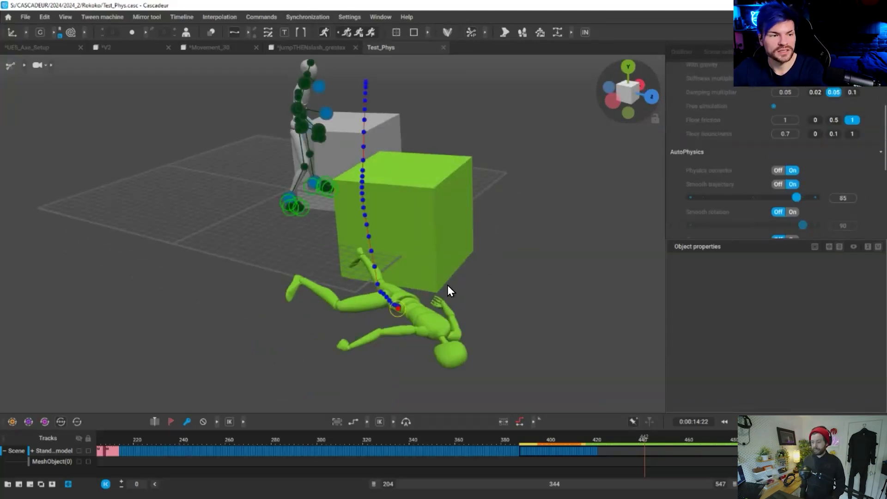
alt+drag(448, 284, 349, 167)
scroll(348, 167, up, 5)
click(347, 168)
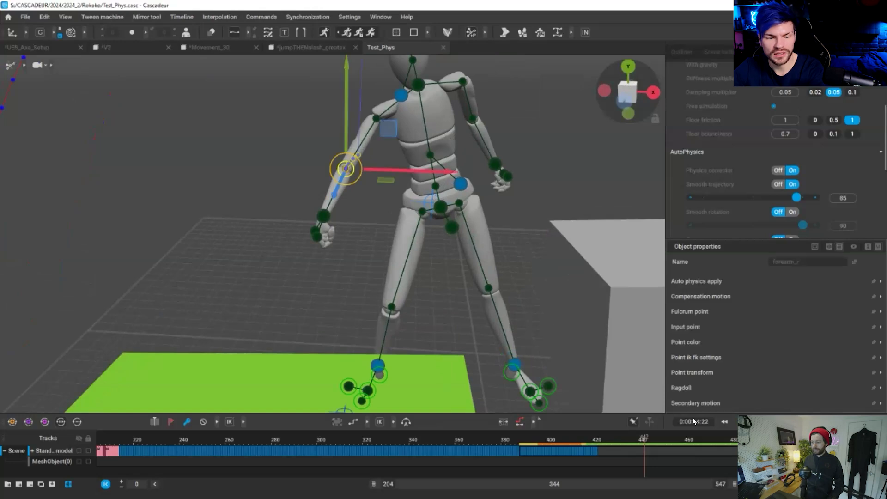
click(801, 376)
scroll(798, 383, down, 3)
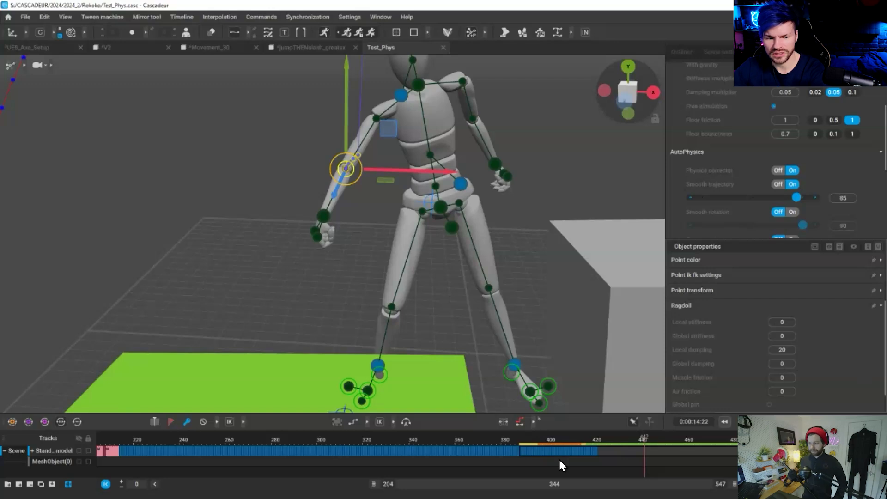
Select the pelvis point at frame 418 and review its Ragdoll properties and the simulated fall.
key(Down)
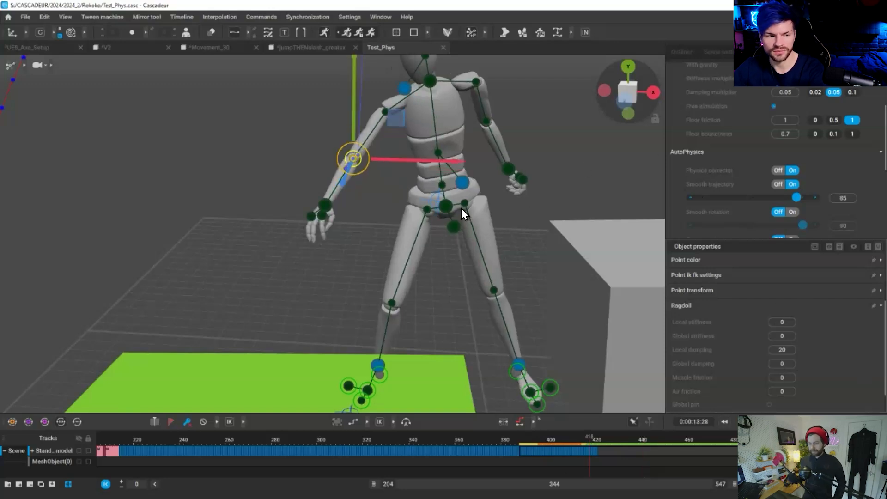
click(445, 206)
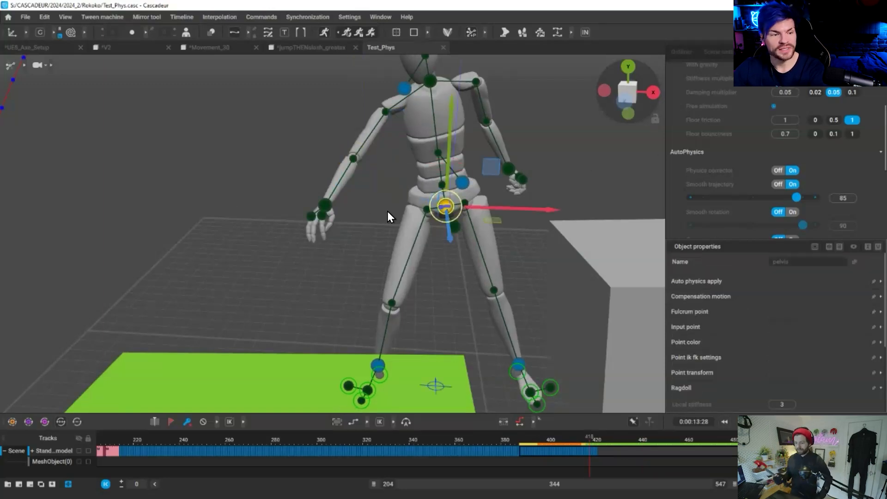
scroll(395, 231, down, 5)
alt+drag(394, 233, 371, 251)
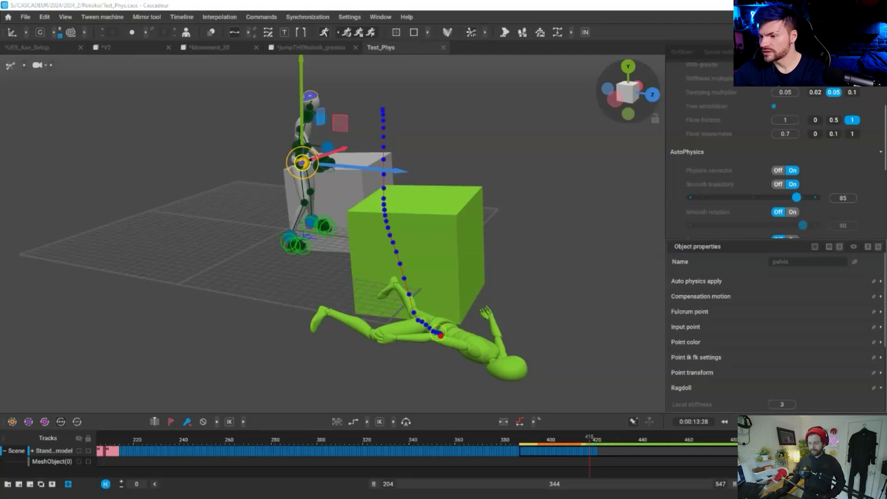
Open the UE5_Axe_Swing_SM_Ragdoll scene and play its animation from another angle.
drag(485, 49, 503, 71)
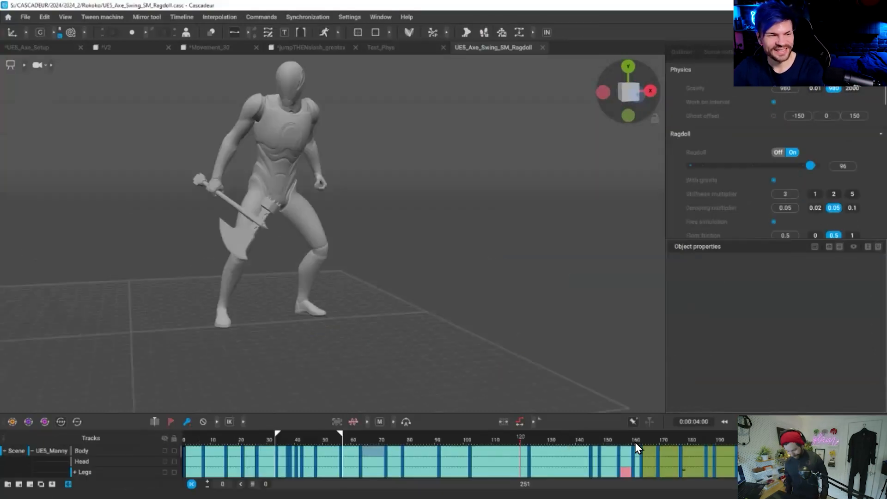
click(617, 444)
key(space)
alt+drag(371, 292, 646, 446)
key(space)
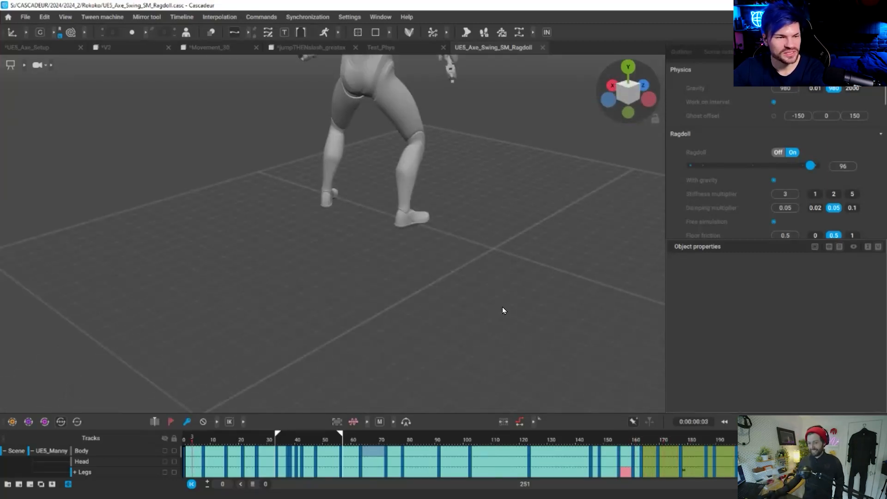
Play the final ragdoll fall from about frame 163, then show the rig points and examine the lying character up close.
click(644, 443)
key(space)
alt+drag(450, 314, 345, 314)
alt+drag(442, 267, 352, 373)
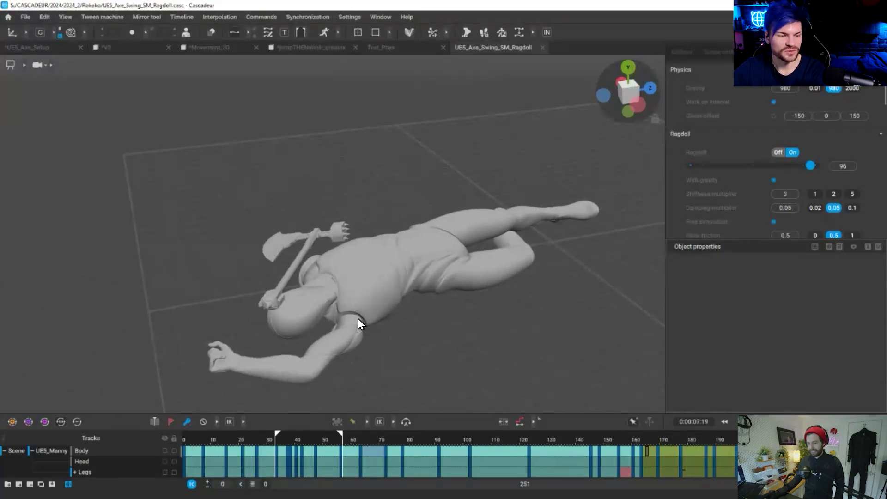
key(space)
alt+drag(481, 323, 352, 279)
scroll(415, 310, up, 5)
scroll(523, 310, down, 6)
scroll(437, 345, up, 4)
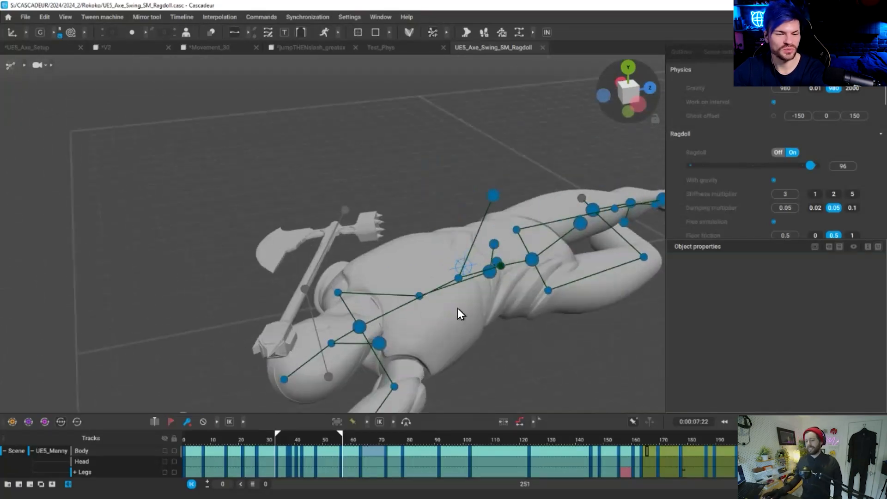
alt+middle_drag(458, 309, 435, 253)
Step back and forth frame by frame through the fall around frame 181, examining how the body meets the floor.
click(695, 442)
scroll(579, 323, down, 5)
key(Left)
key(Left)
key(Left)
key(Left)
key(Left)
key(Left)
key(Left)
key(Left)
key(Left)
key(Left)
key(Right)
key(Right)
key(Right)
key(Right)
key(Right)
key(Right)
key(Right)
key(Right)
key(Right)
key(Right)
key(Right)
key(Right)
key(Right)
key(Right)
key(Right)
key(Right)
key(Right)
key(Right)
key(Right)
key(Right)
alt+drag(513, 368, 444, 330)
scroll(444, 331, up, 4)
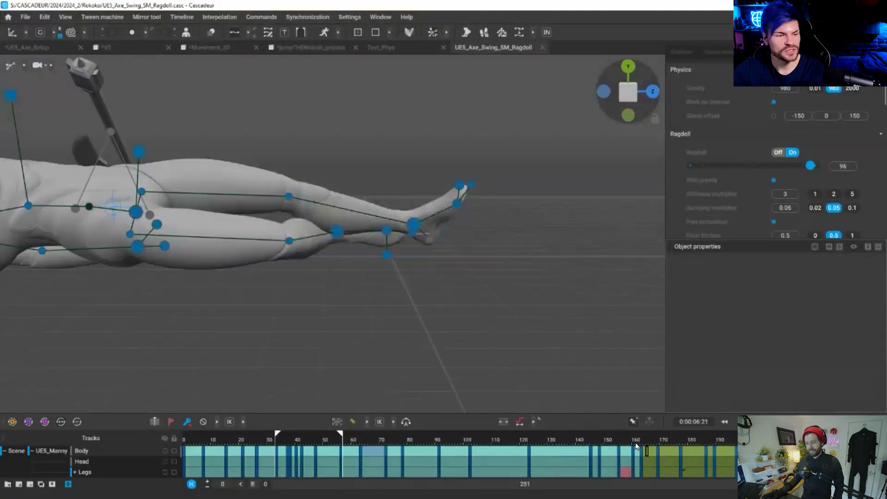
Step from about frame 169 to frame 181 and play the rest, examining the feet's contact with the floor.
click(660, 447)
key(Right)
key(Right)
key(Right)
key(Right)
key(Right)
key(Right)
key(Right)
key(Right)
key(Right)
key(Right)
key(Right)
key(Right)
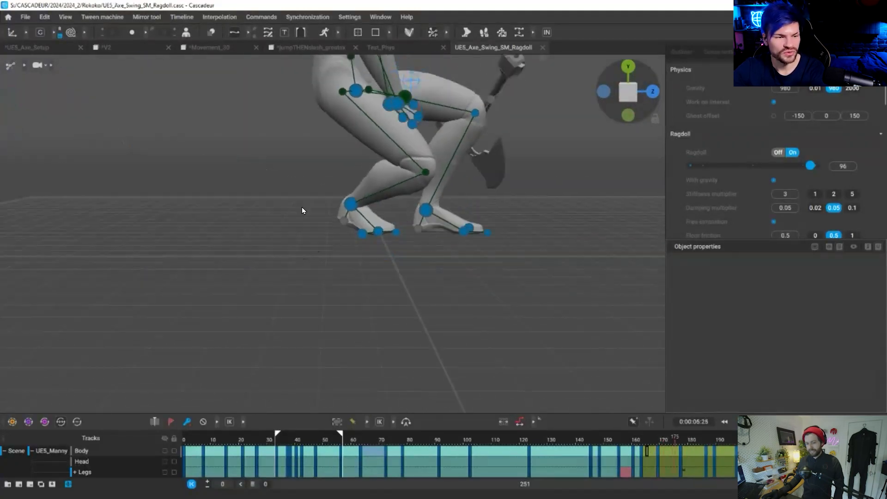
scroll(478, 180, up, 4)
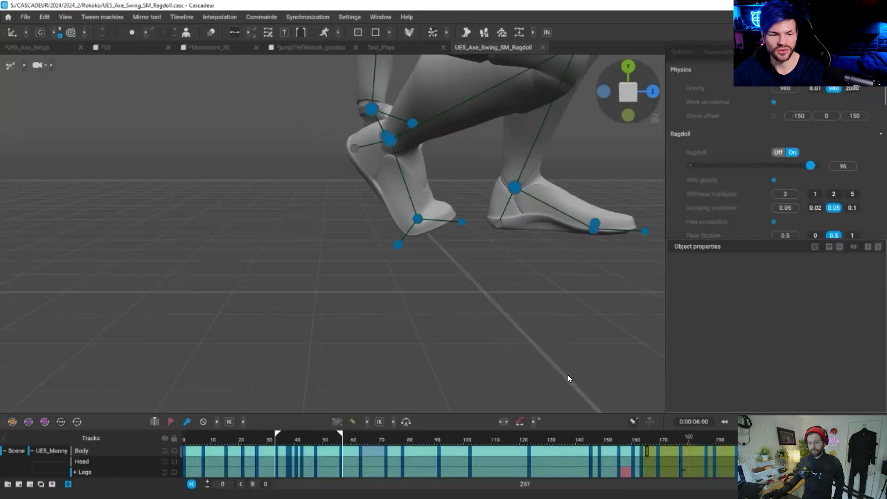
click(695, 446)
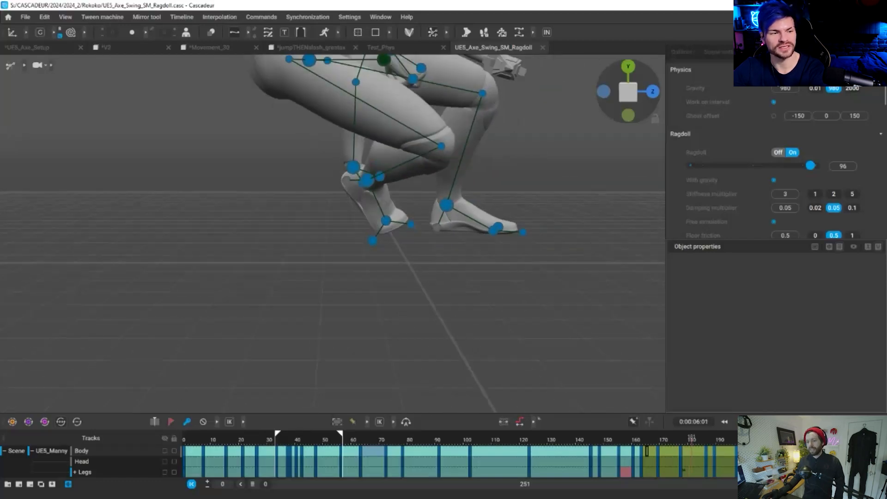
key(space)
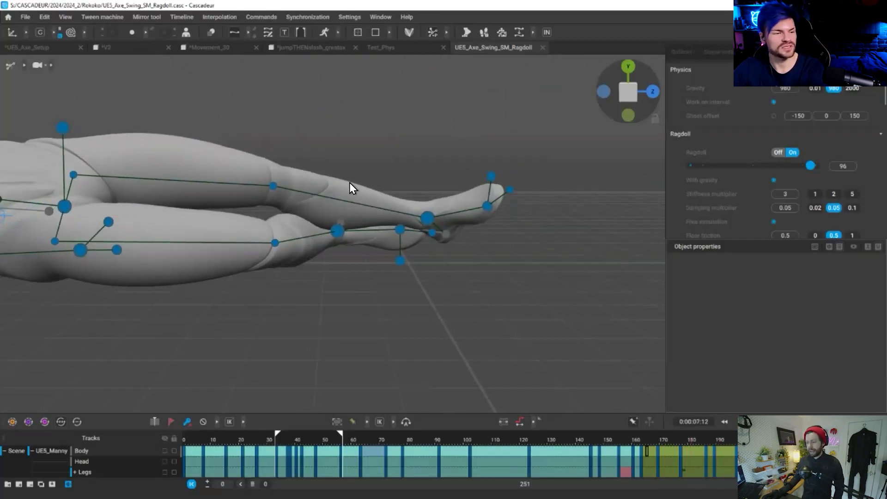
scroll(472, 326, down, 5)
right_drag(598, 172, 588, 103)
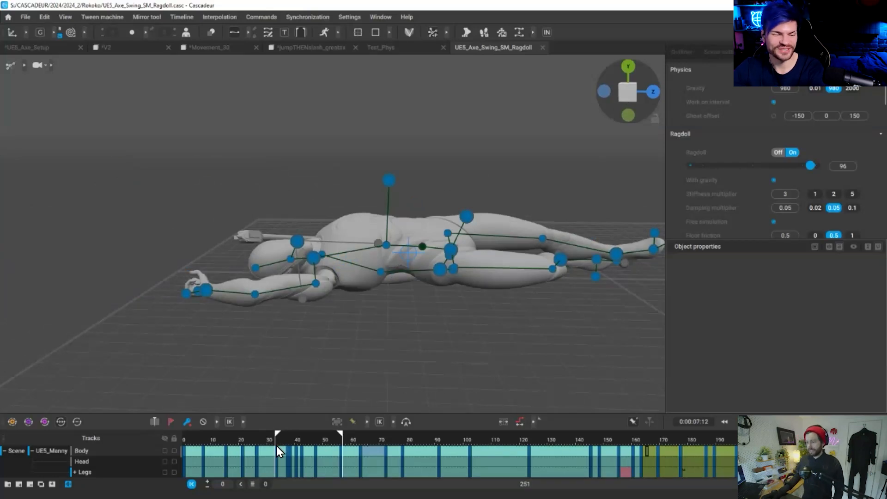
Play the axe swing from about frame 33 and hide the rig points to view the whole character.
key(space)
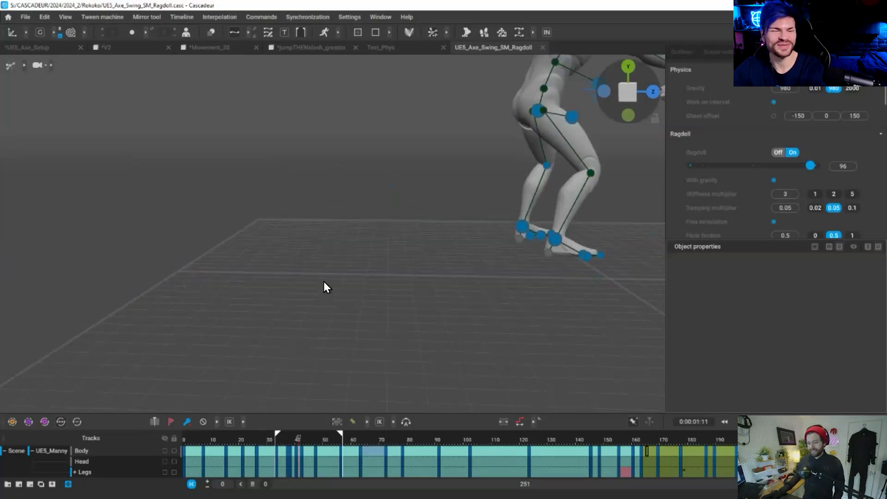
scroll(497, 286, down, 4)
middle_drag(496, 287, 322, 389)
key(grave)
alt+drag(322, 390, 290, 448)
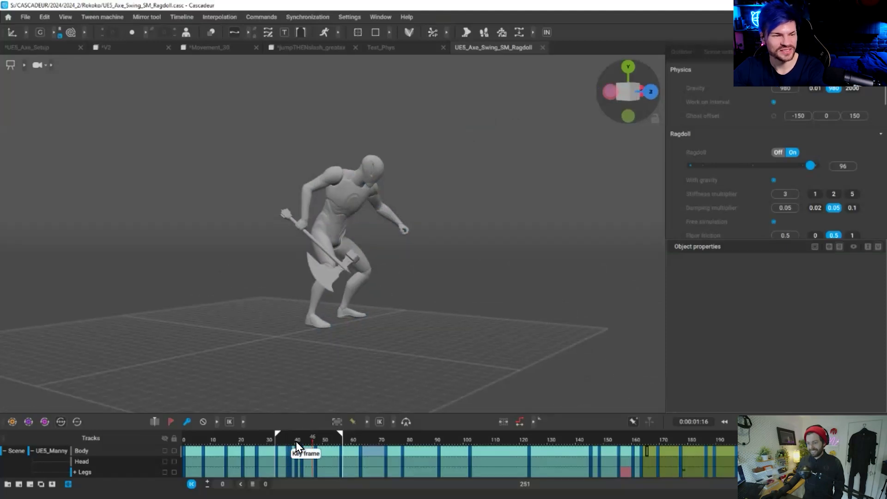
Select the timeline interval from frame 39 to 123, starting mid-swing, and turn on Physics Assistant.
click(294, 442)
key(Right)
key(Left)
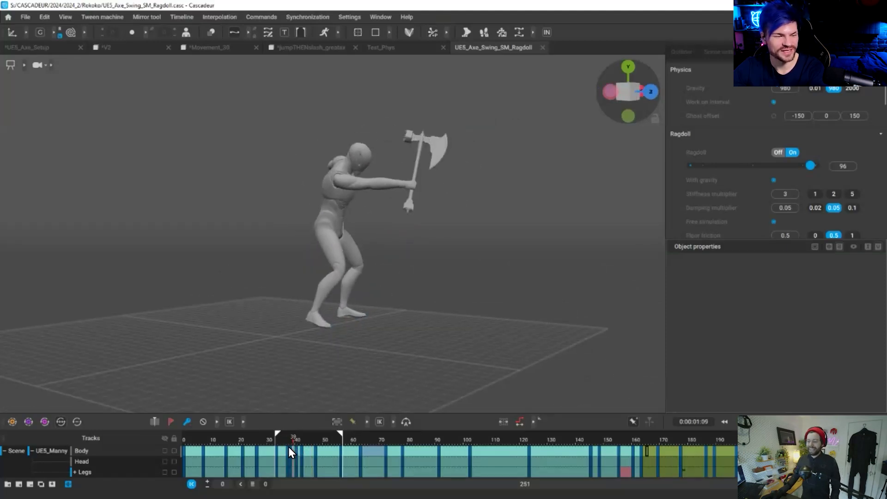
key(Left)
drag(291, 453, 529, 451)
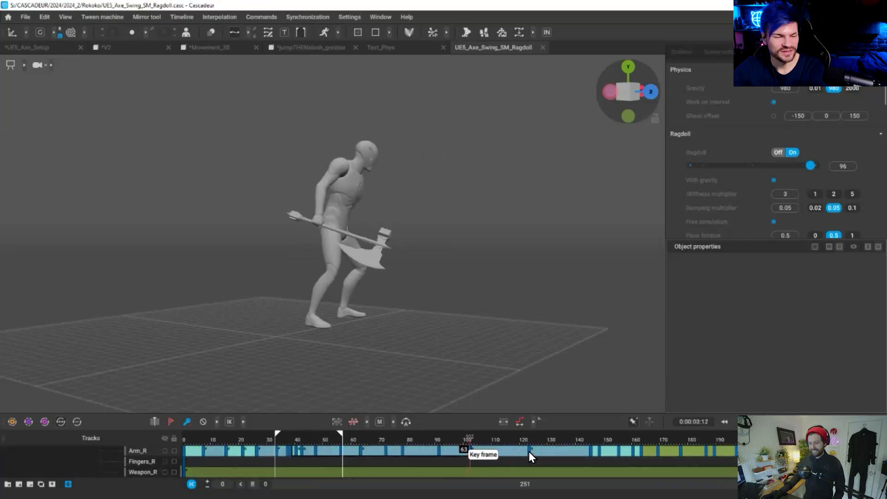
click(326, 32)
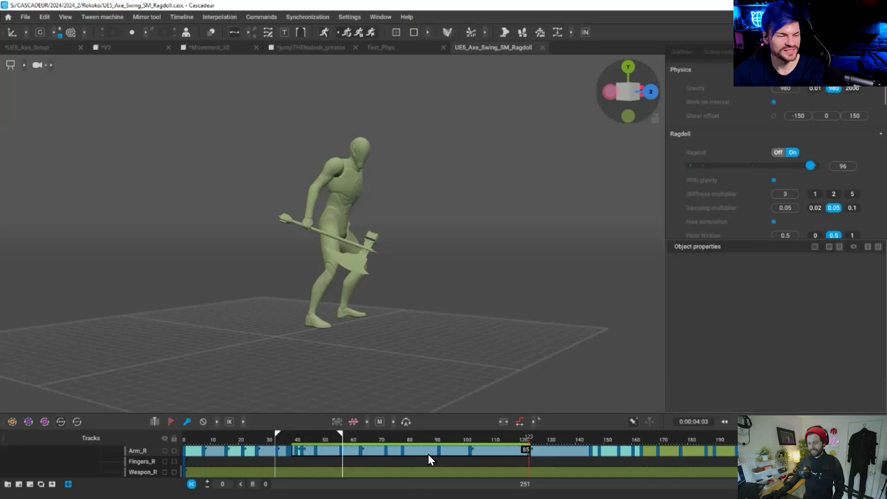
Play the simulated ragdoll over the axe swing from frame 38, viewed from the side.
click(294, 439)
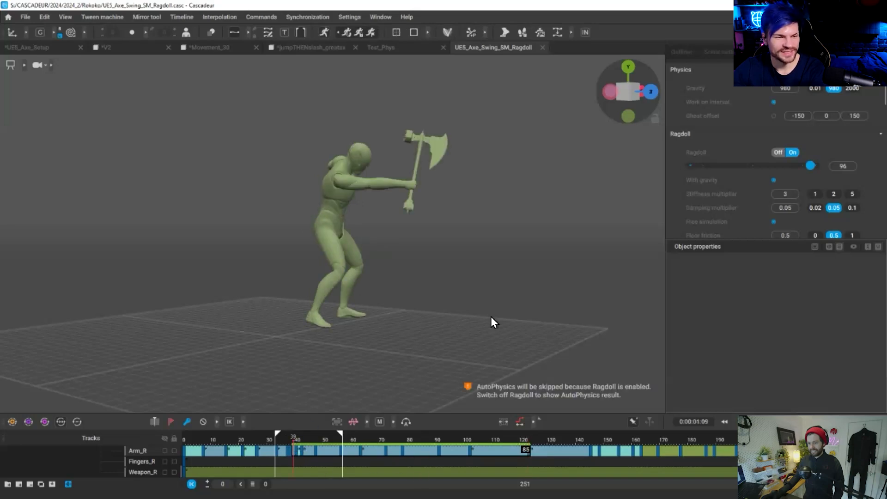
key(Left)
scroll(296, 300, down, 3)
right_drag(368, 317, 463, 329)
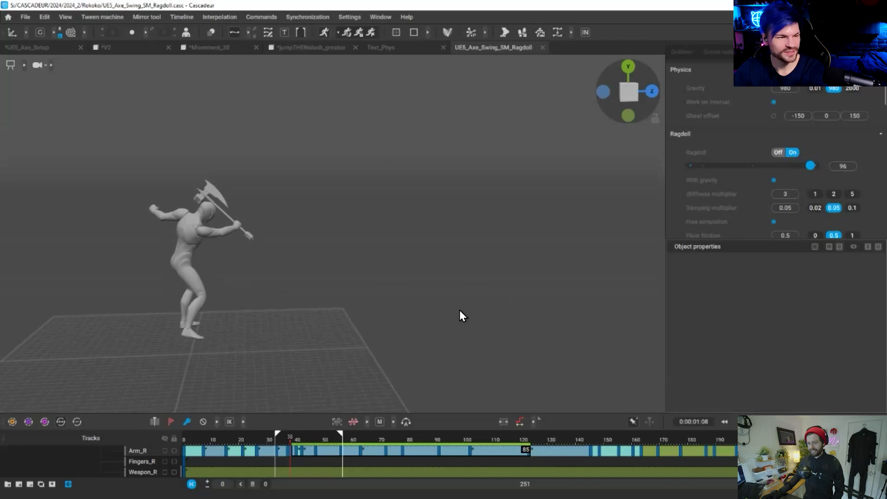
key(space)
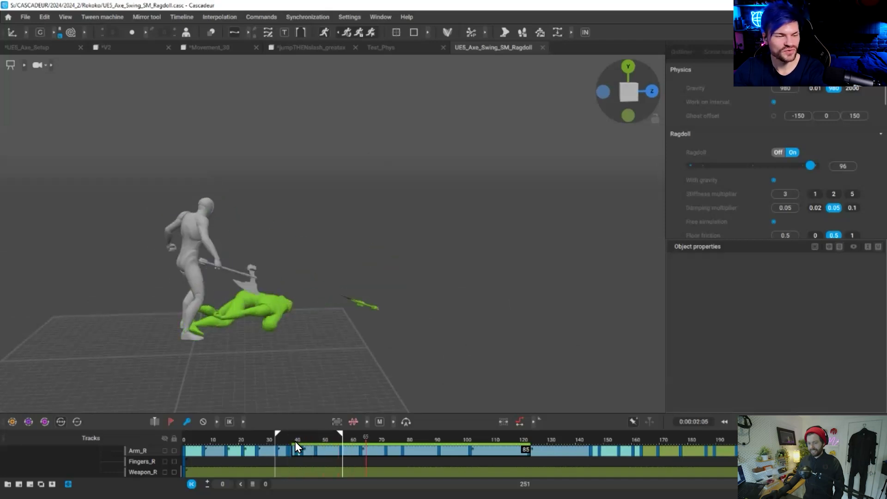
Extend the selected interval to frames 37 to 123 and toggle Physics Assistant to recompute the ragdoll.
click(296, 450)
click(532, 449)
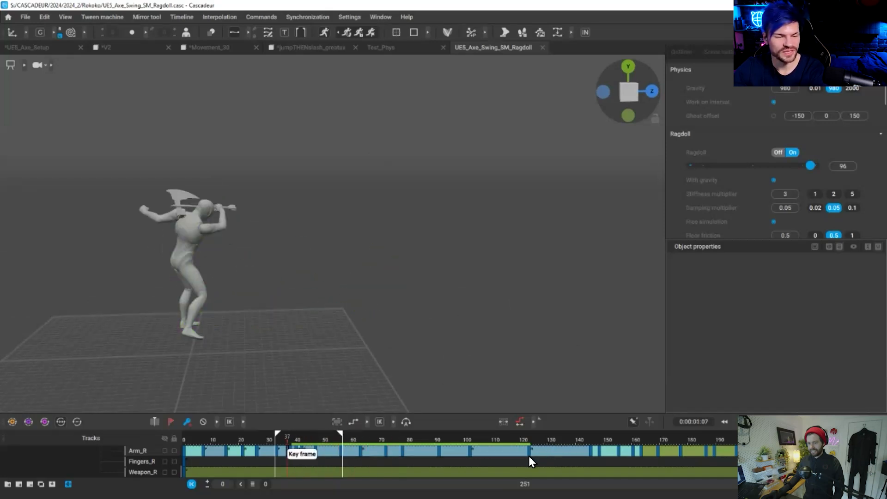
key(Left)
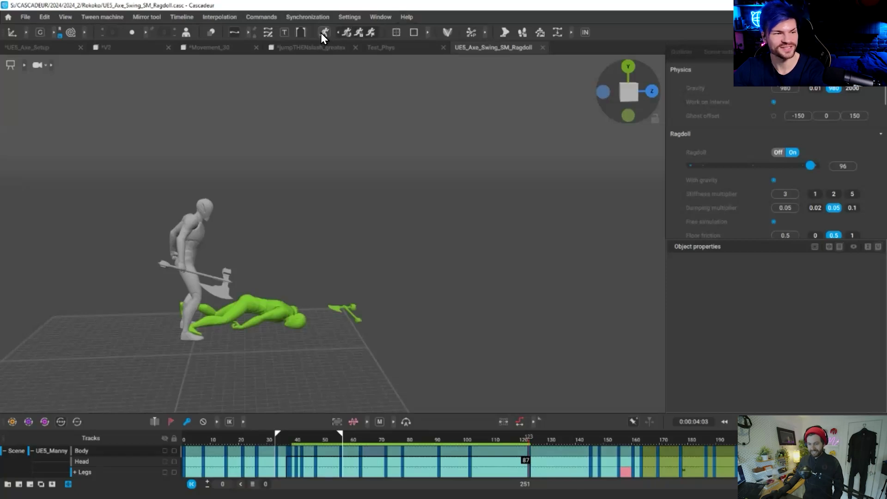
click(321, 31)
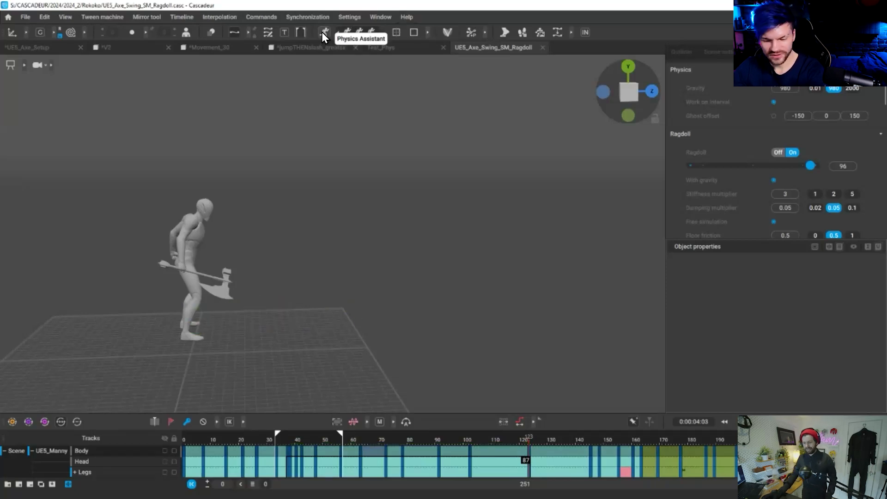
Play the recomputed ragdoll fall repeatedly from just before frame 37, following the body and the thrown axe.
click(274, 439)
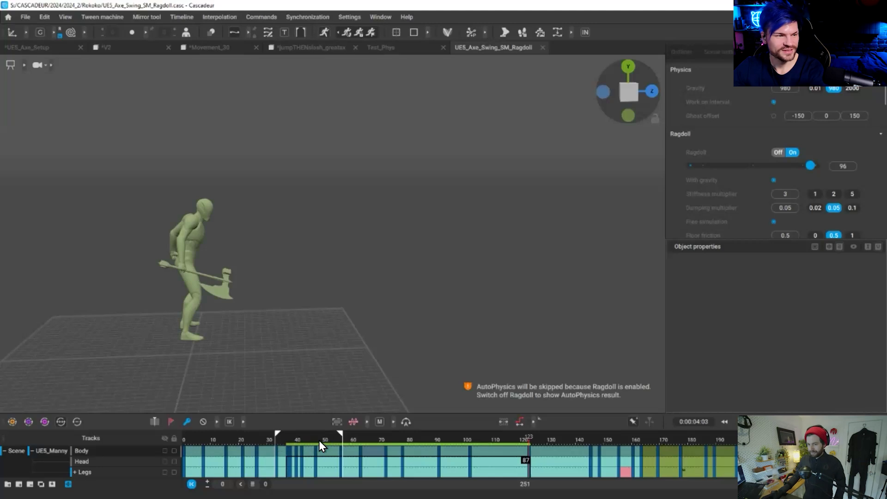
key(space)
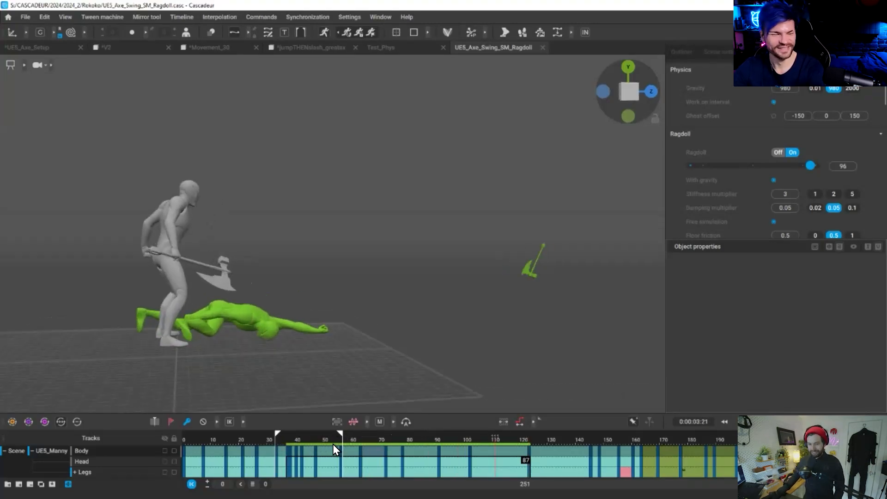
click(268, 442)
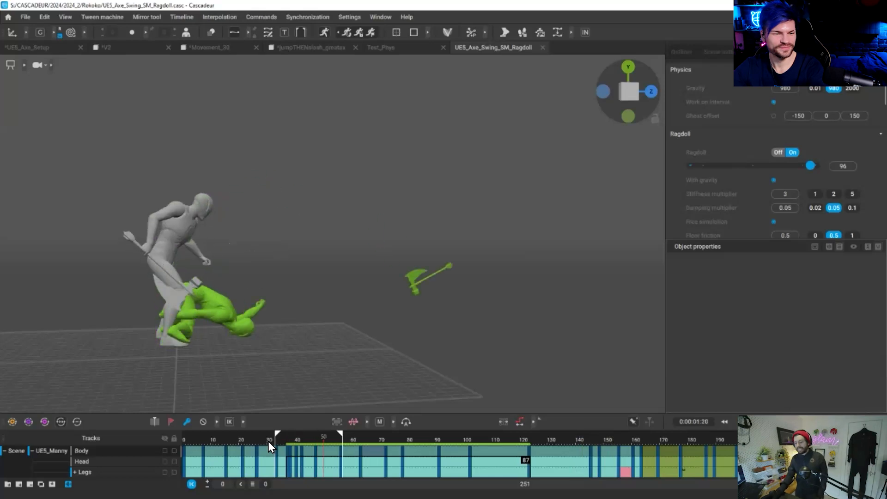
click(274, 439)
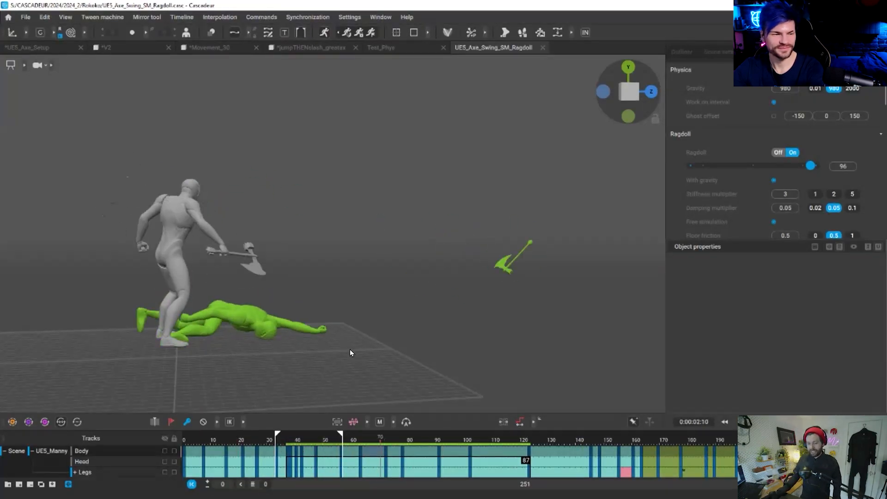
Set the Ragdoll strength to 90 and replay the axe swing fall from about frame 32.
alt+drag(825, 165, 806, 164)
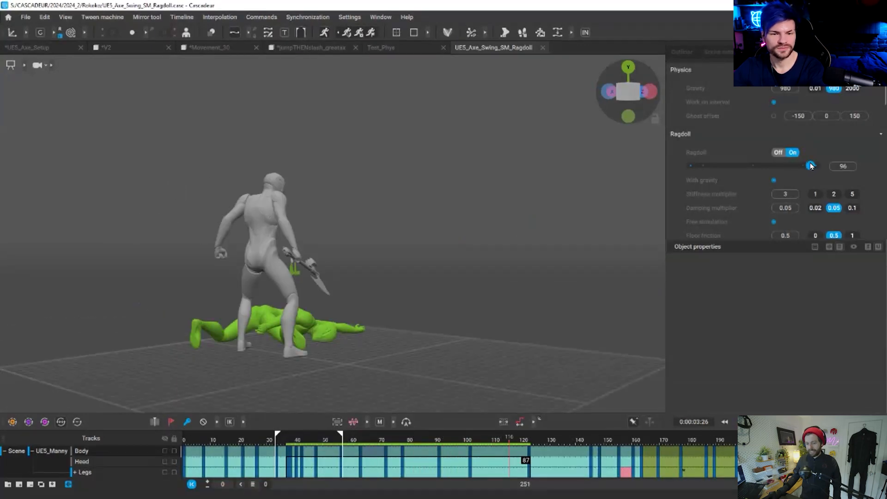
drag(805, 164, 800, 165)
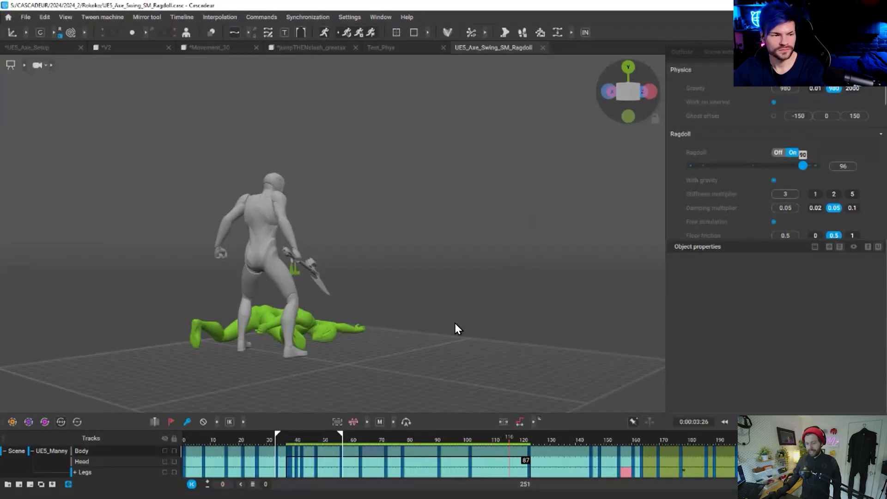
click(275, 448)
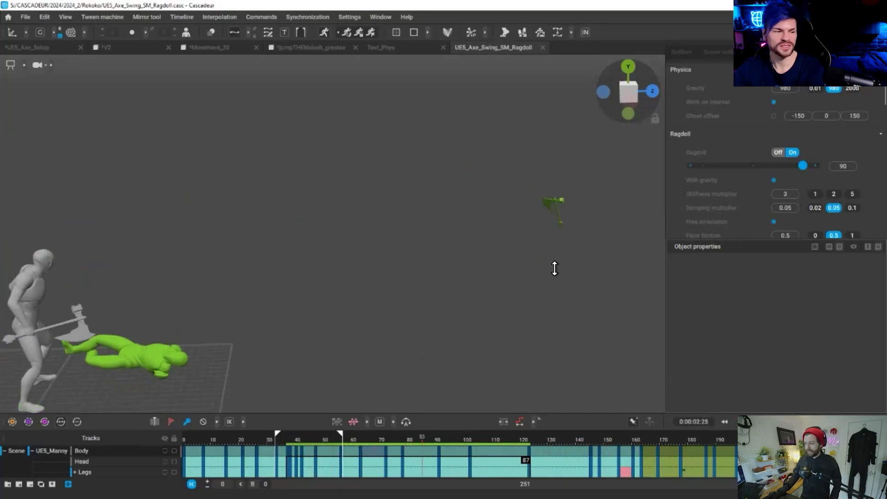
click(270, 437)
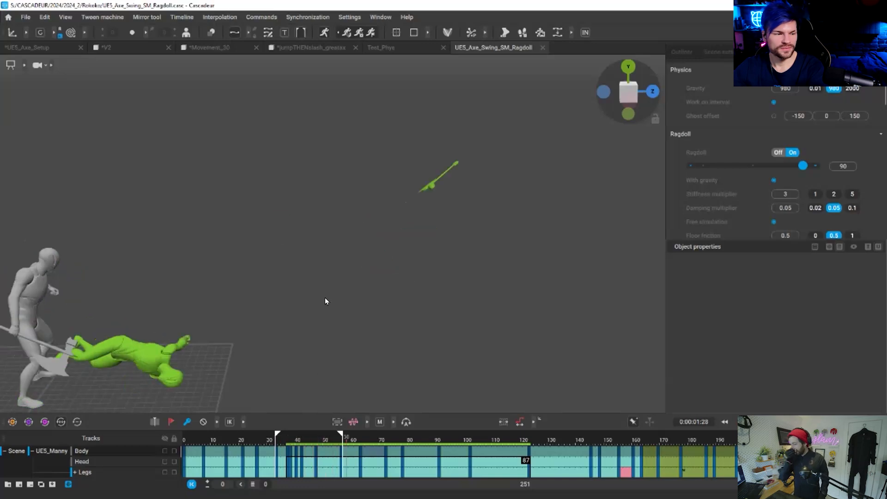
alt+middle_drag(476, 334, 509, 371)
alt+right_drag(509, 371, 430, 433)
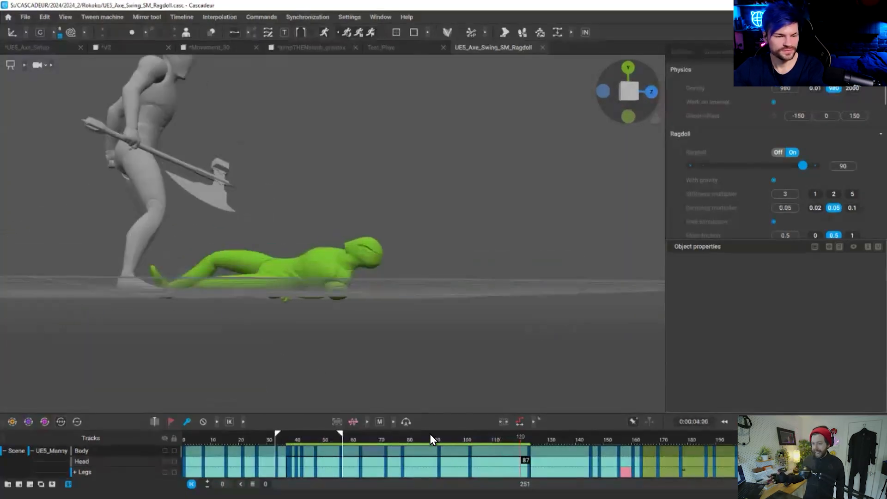
Set the Ragdoll strength to 100 and replay the axe swing fall from frame 30 from several angles.
alt+drag(429, 433, 391, 434)
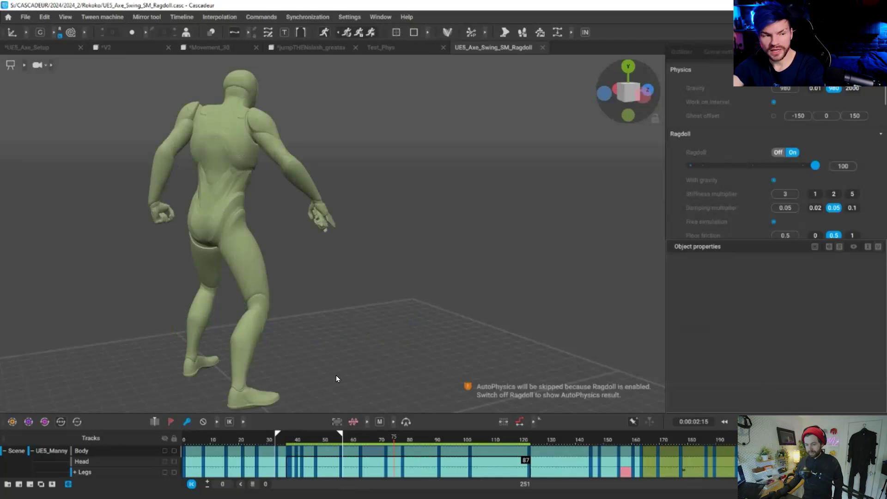
key(space)
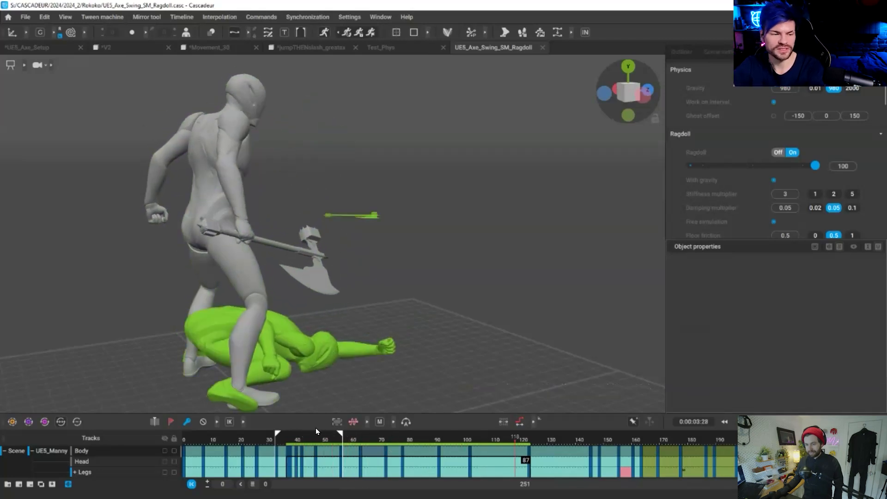
click(346, 433)
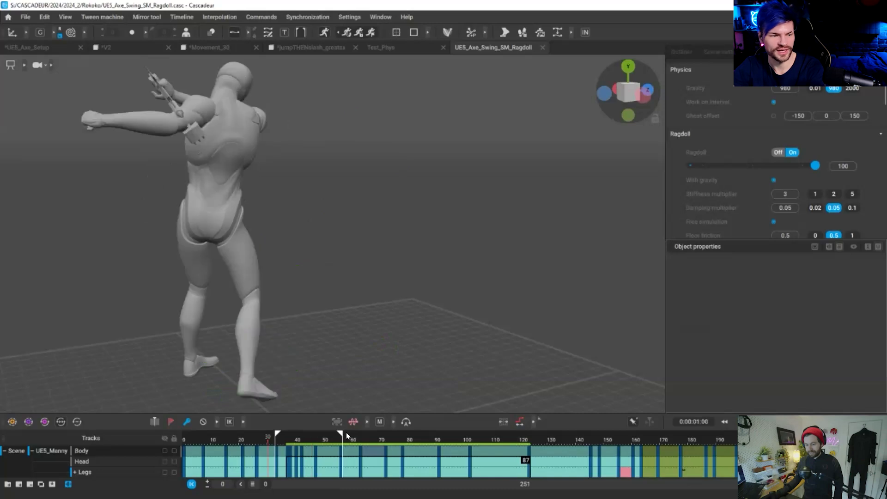
key(space)
right_drag(412, 317, 341, 275)
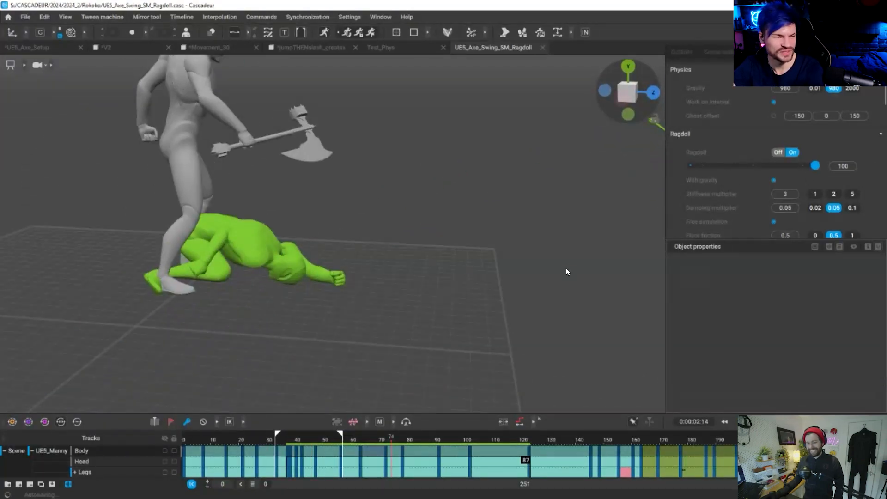
click(268, 445)
key(space)
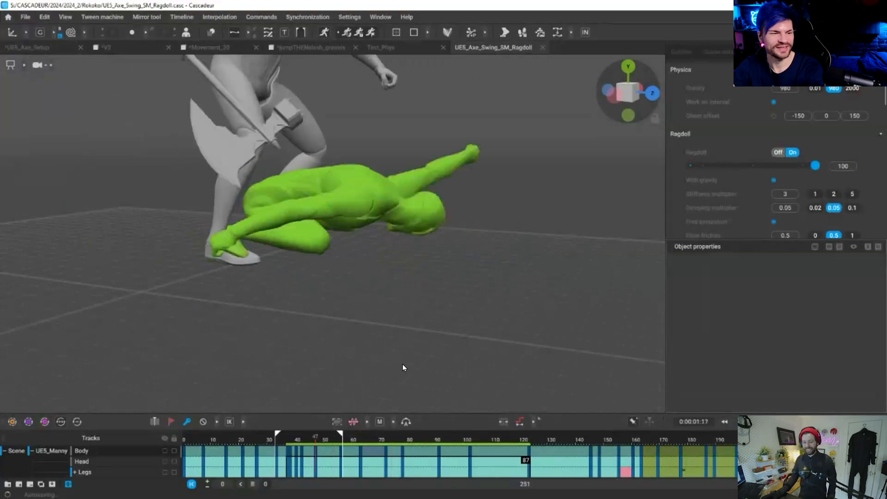
scroll(402, 368, down, 10)
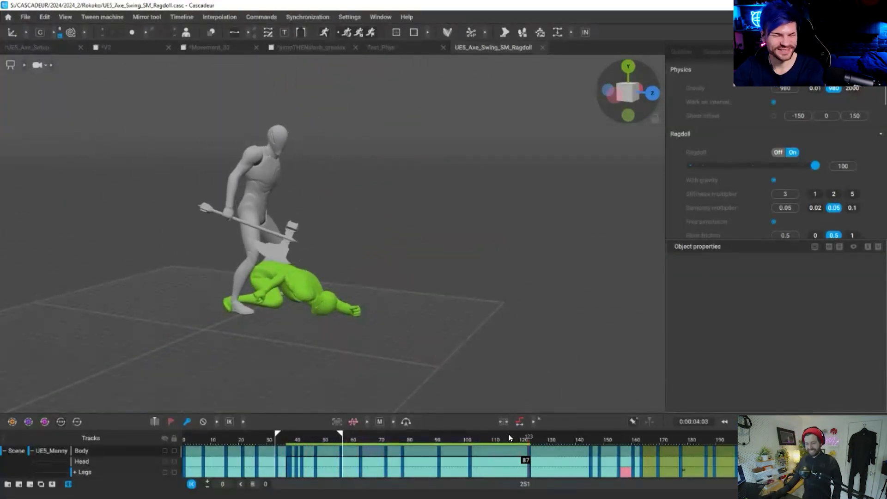
click(437, 448)
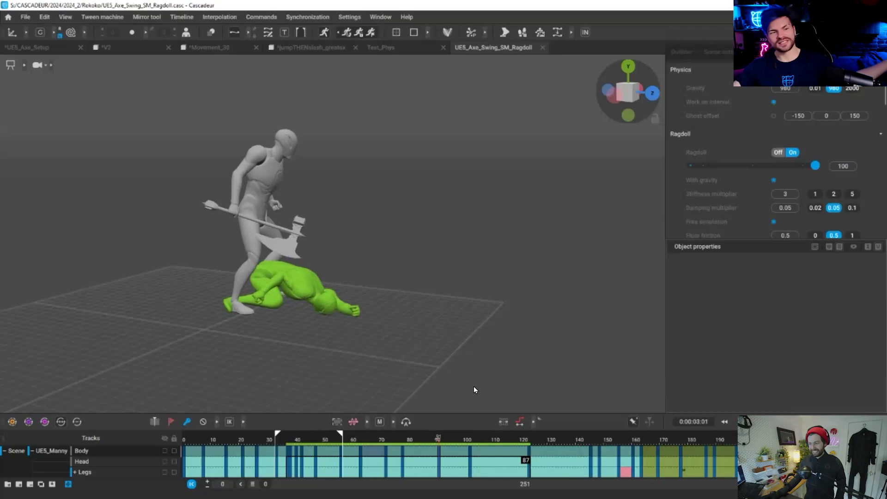
Scrub the later part of the clip, between about frames 187 and 236, and inspect the fallen body and axe up close.
click(667, 440)
click(676, 449)
click(708, 445)
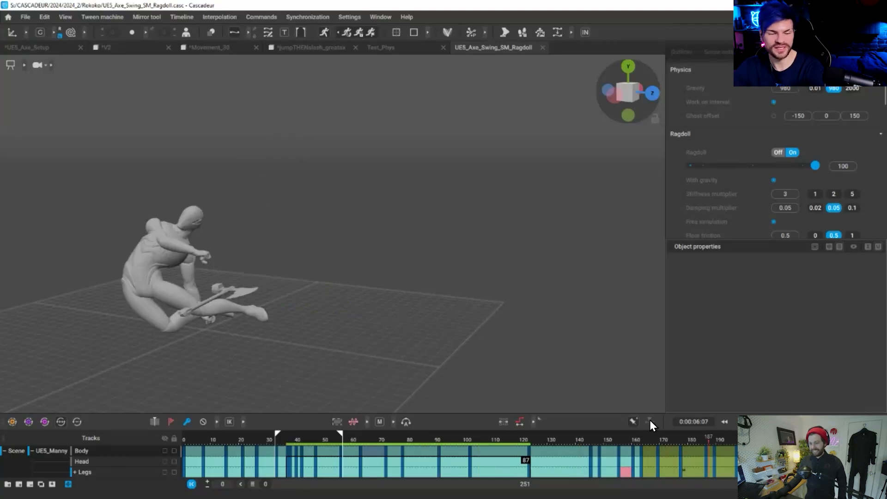
click(644, 439)
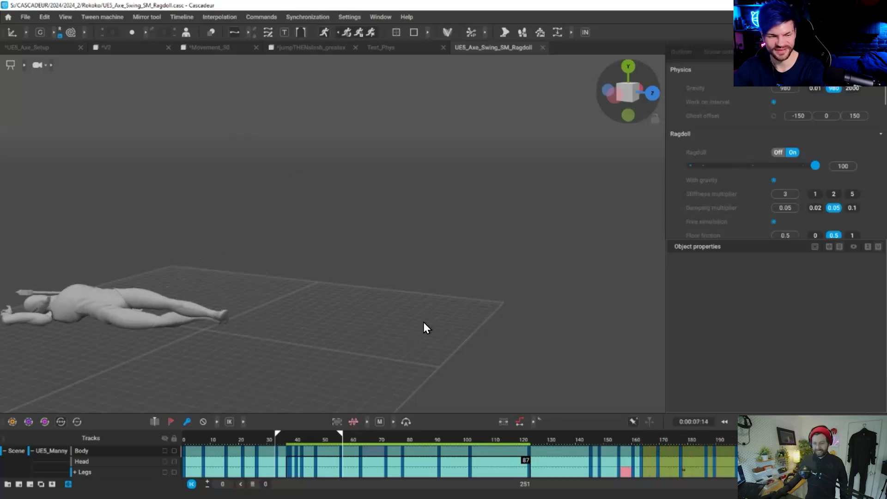
click(638, 439)
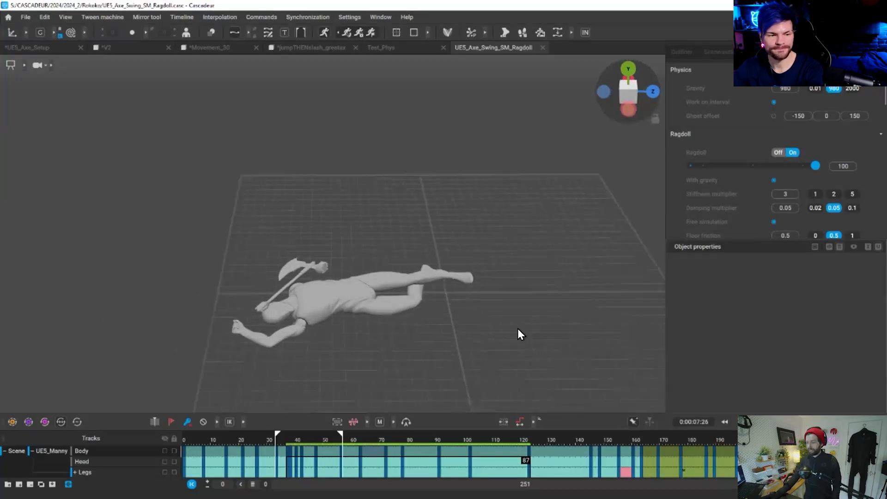
scroll(531, 303, up, 2)
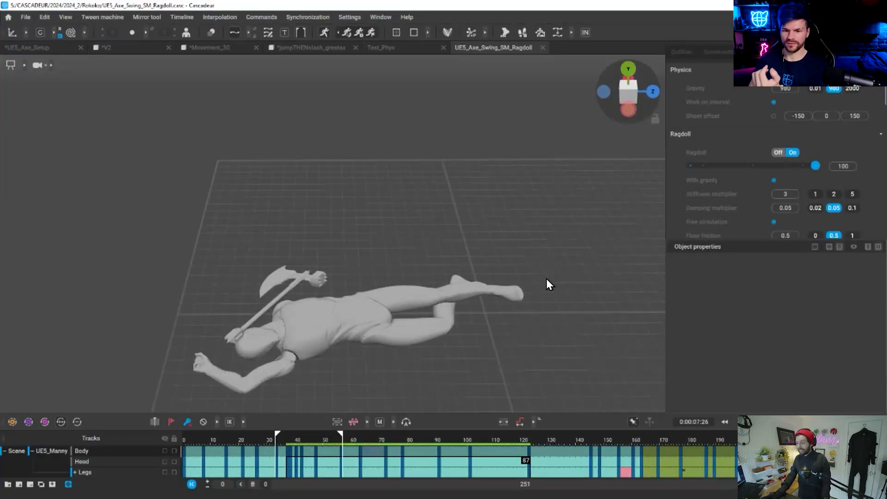
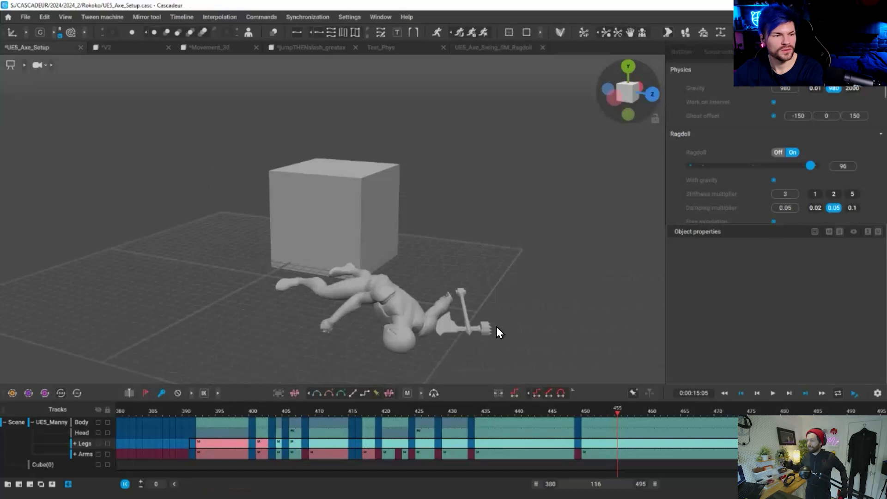
In the UE5_Axe_Setup scene, play the fall off the cube and the preceding axe swing, stopping at about frame 265.
key(space)
scroll(342, 287, down, 3)
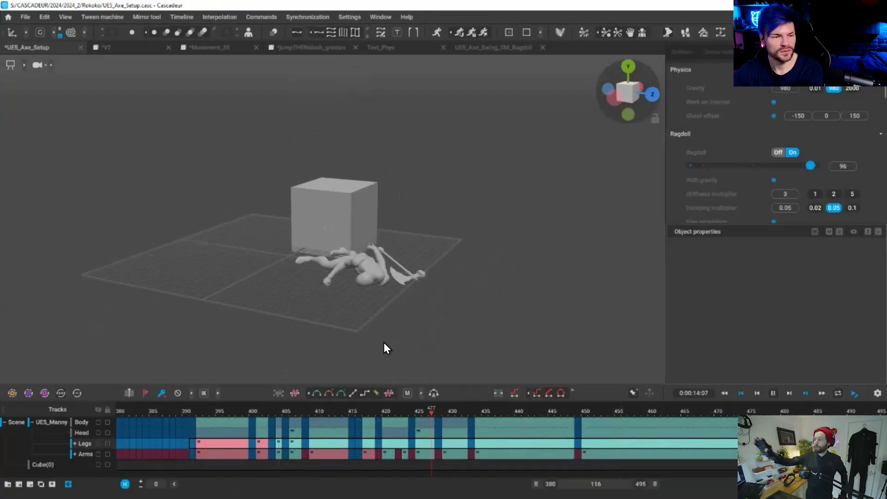
scroll(490, 413, down, 5)
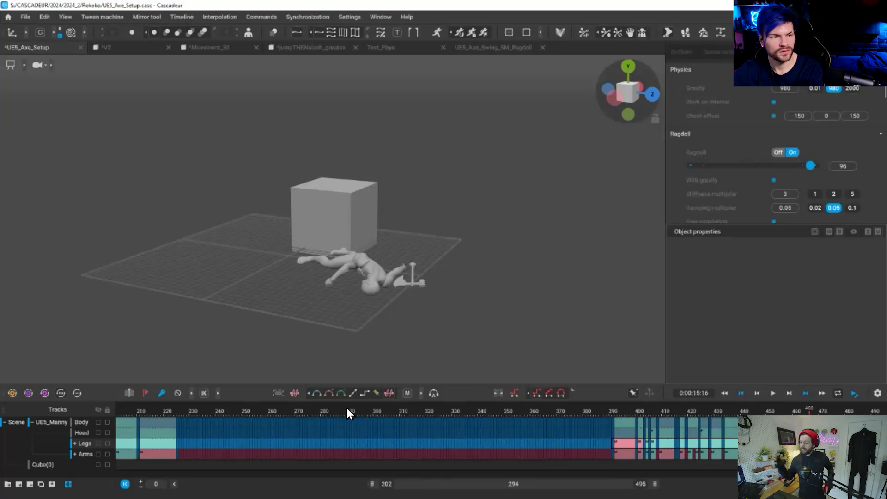
key(space)
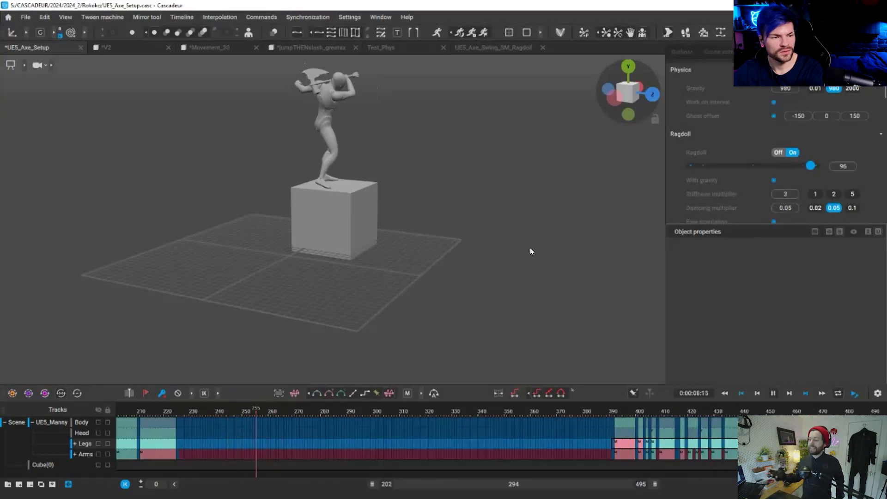
click(280, 417)
key(f)
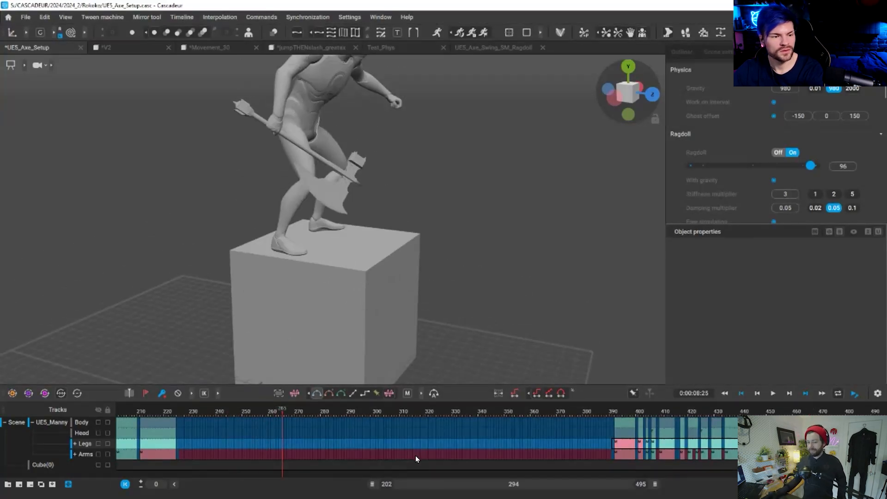
Select the interval from about frame 262, extend it to about frame 372, and play its ragdoll ghost from the start.
click(416, 455)
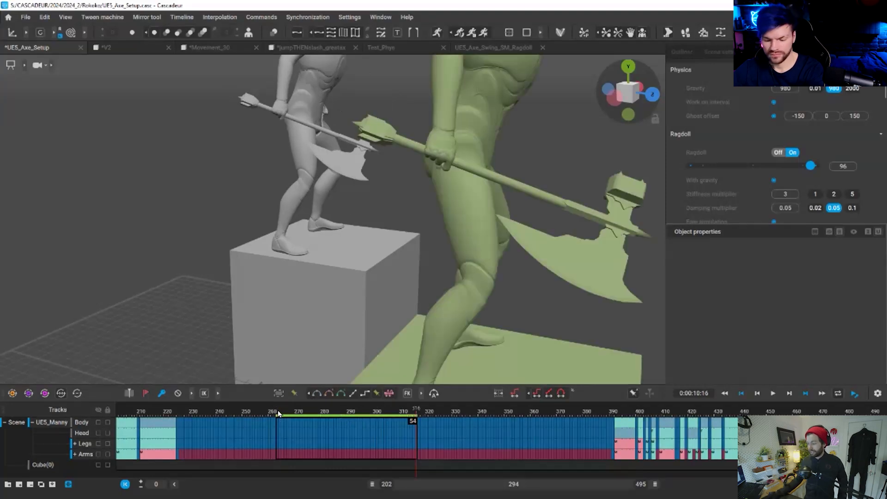
click(278, 410)
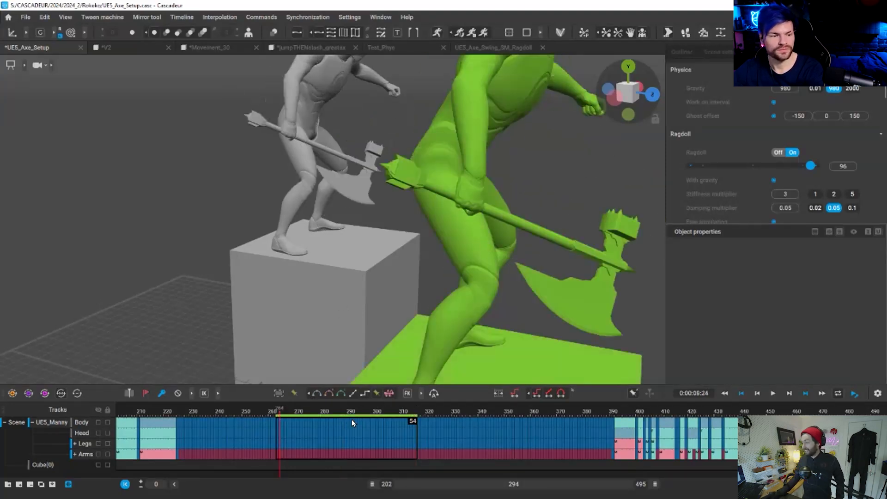
key(f)
key(space)
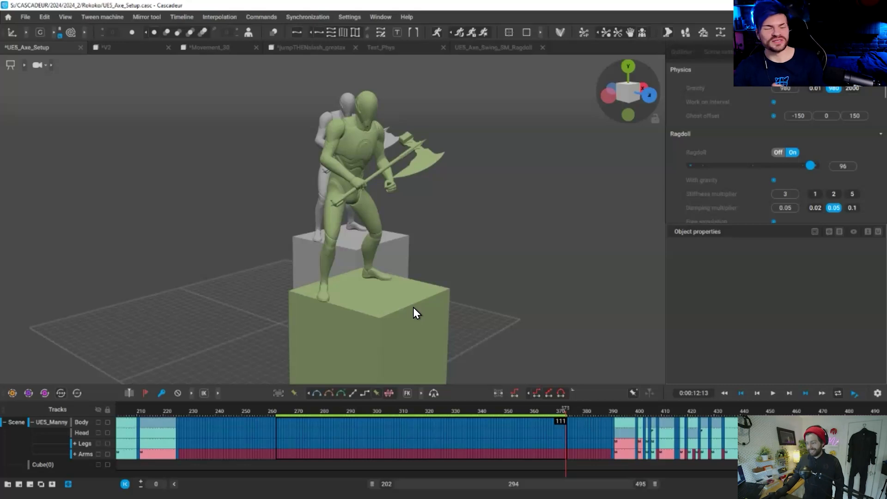
Replay the ragdoll ghost falling off its cube from about frames 262 and 283, examining the fall from different angles.
alt+drag(416, 360, 280, 411)
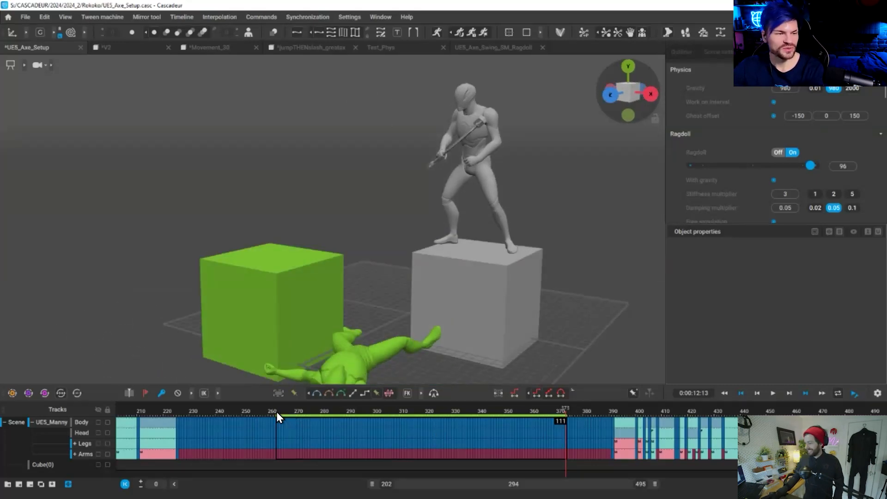
click(276, 411)
key(space)
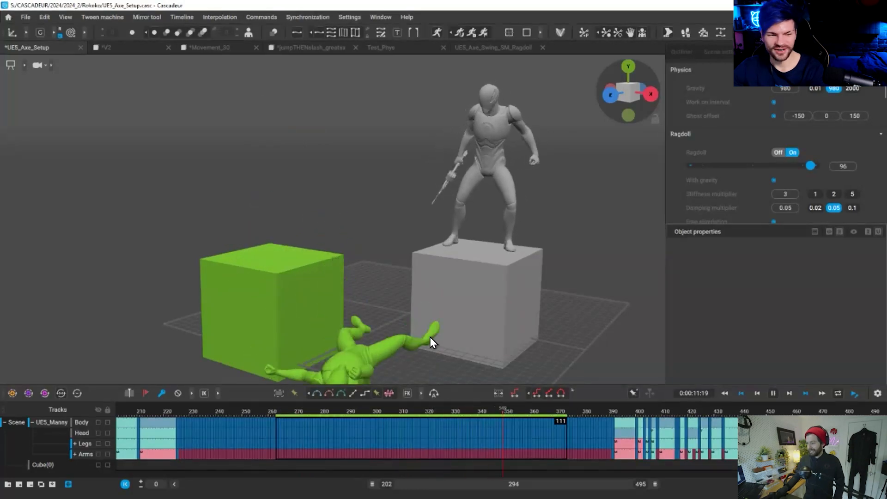
alt+drag(429, 337, 423, 402)
key(space)
click(331, 411)
key(space)
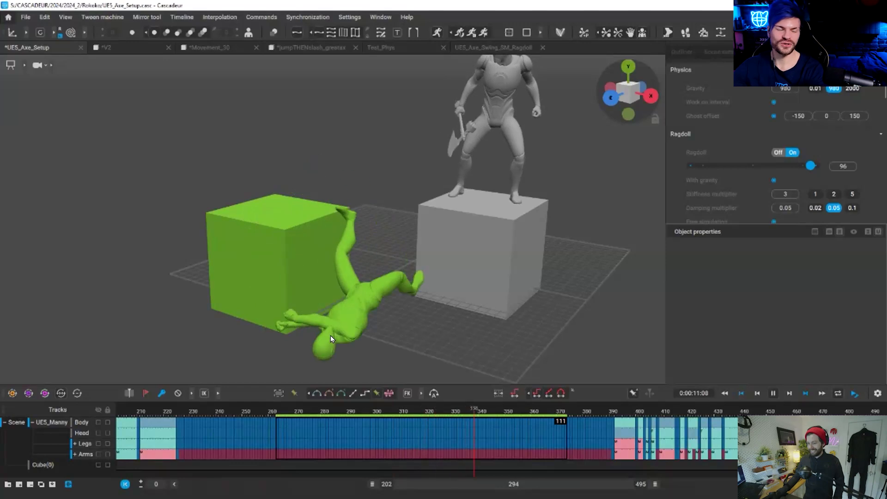
key(space)
scroll(451, 273, up, 2)
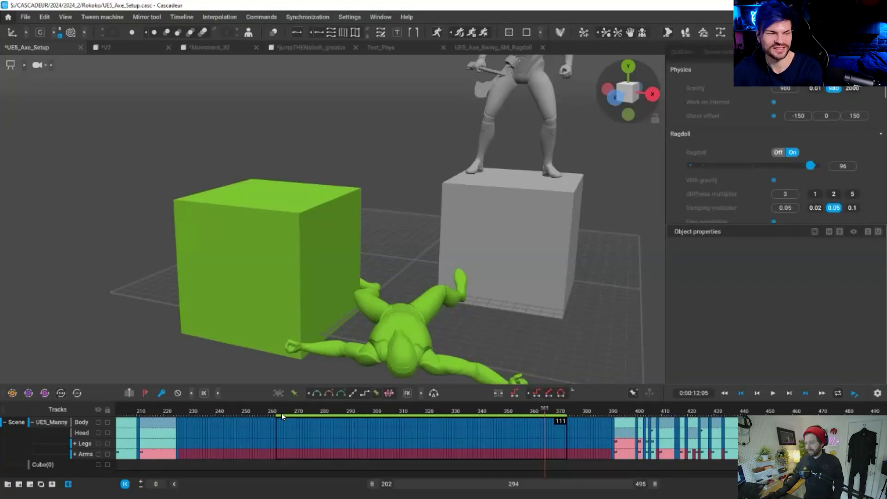
Play the character's own fall off the cube from about frame 391 and view the landing from another angle.
key(space)
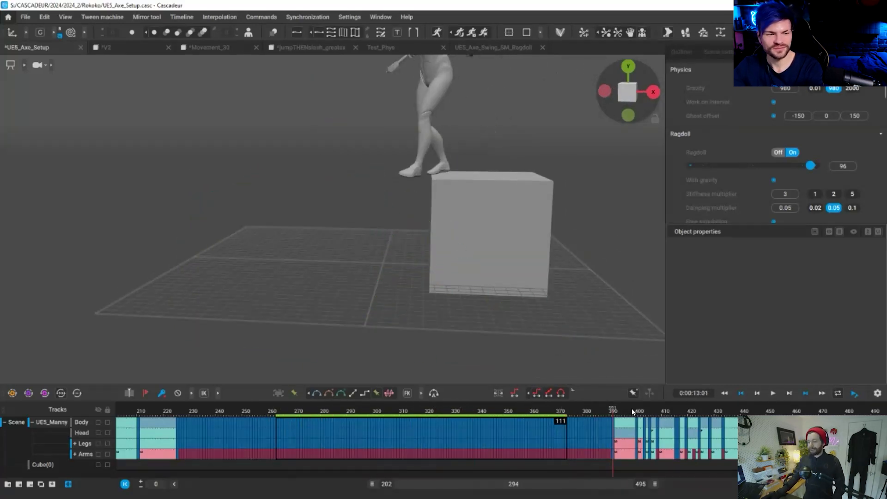
key(space)
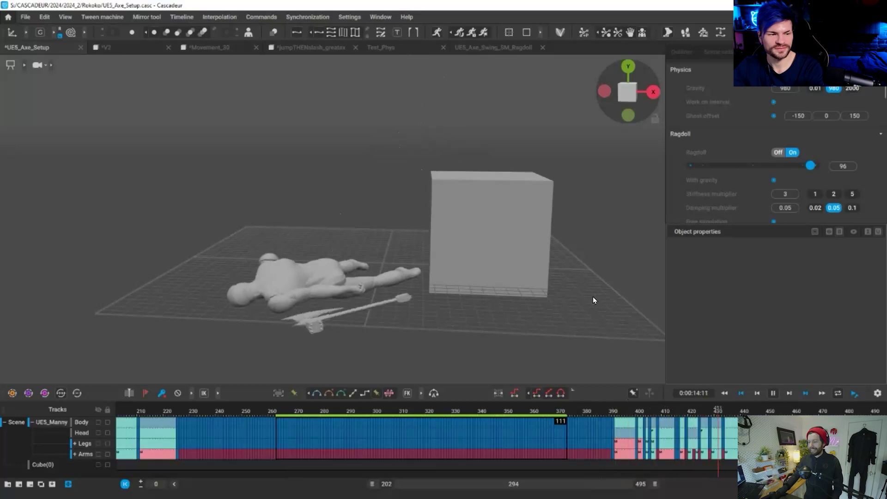
right_drag(517, 283, 479, 309)
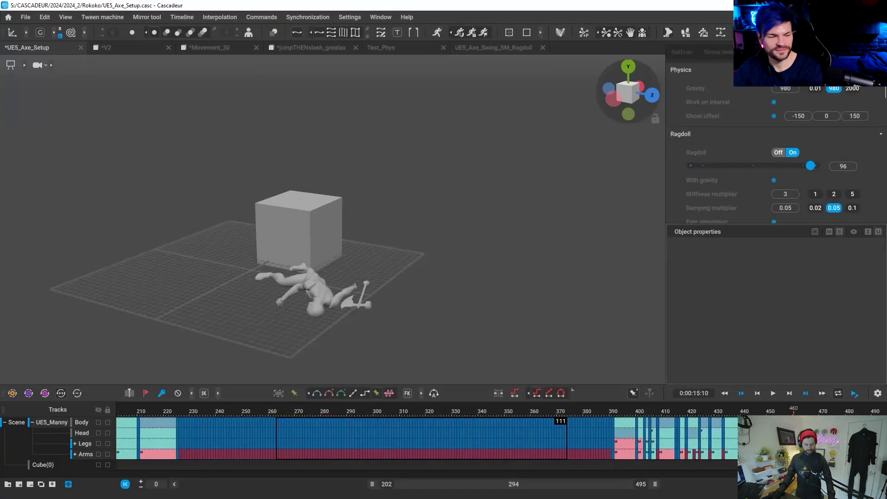
Show the full 0 to 495 frame range on the timeline and play the whole animation, viewing the cube from the side.
scroll(246, 421, down, 4)
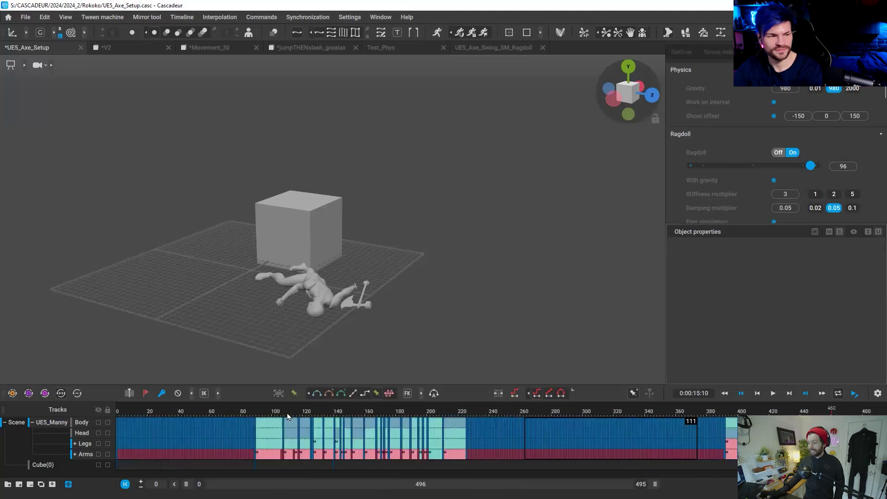
key(space)
alt+drag(214, 279, 266, 264)
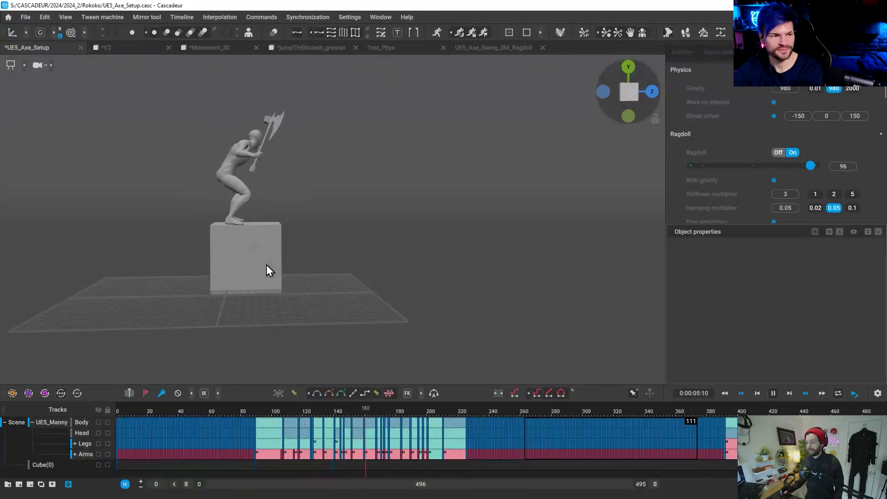
alt+drag(364, 306, 447, 290)
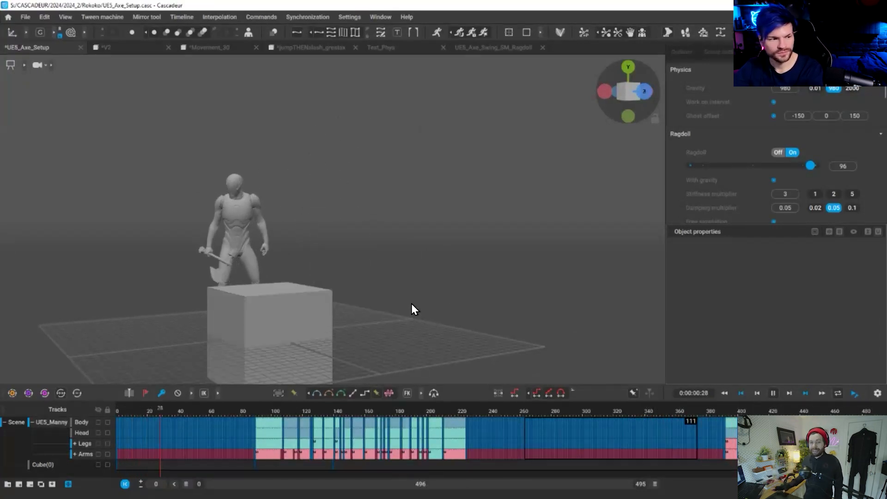
key(KP_3)
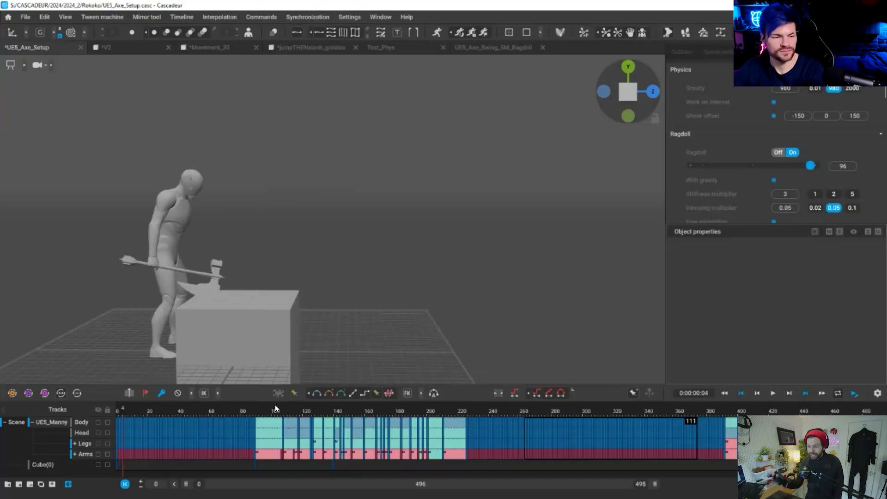
Play from frame 90 through the jump onto the cube, the axe swings and the final fall, circling around the character.
click(255, 416)
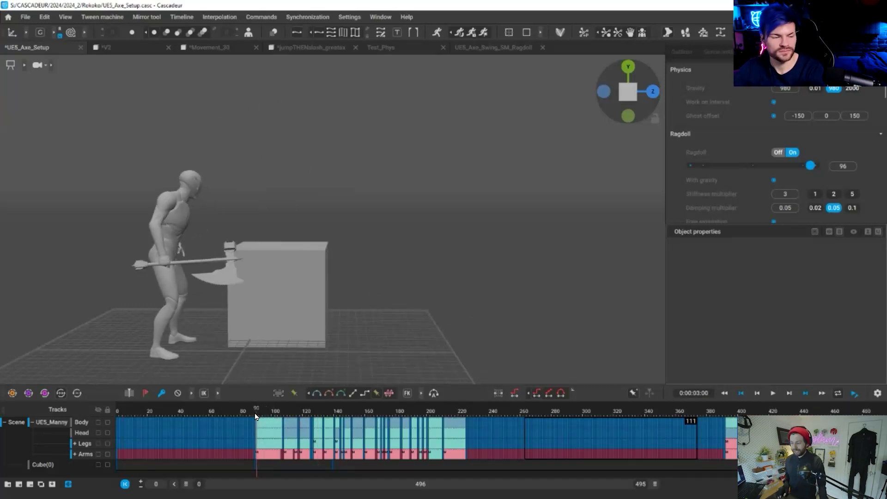
key(space)
right_drag(198, 303, 595, 306)
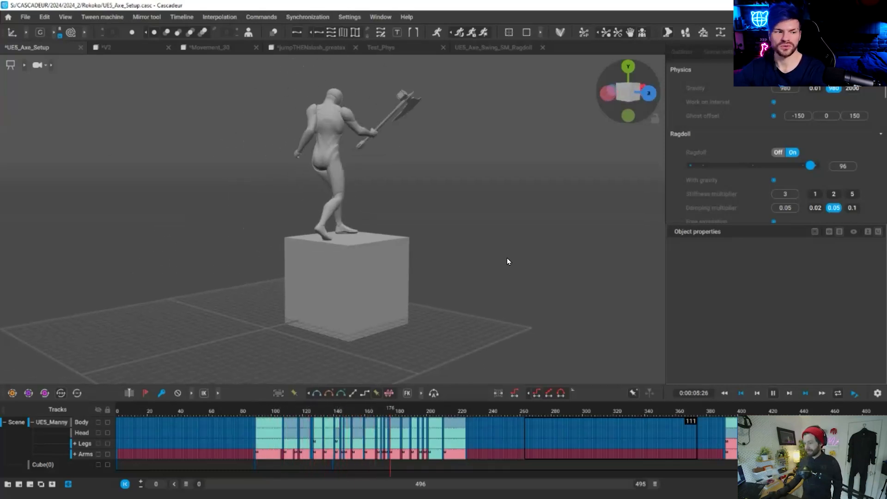
right_drag(504, 259, 175, 189)
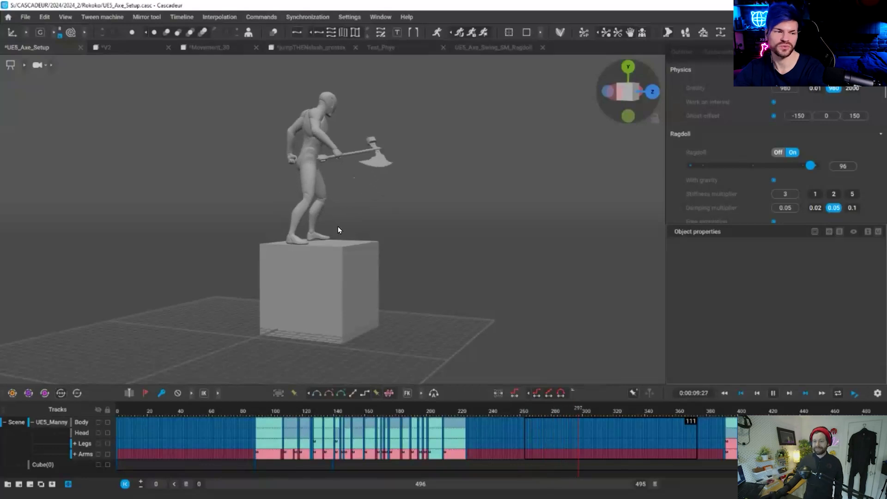
right_drag(414, 284, 423, 316)
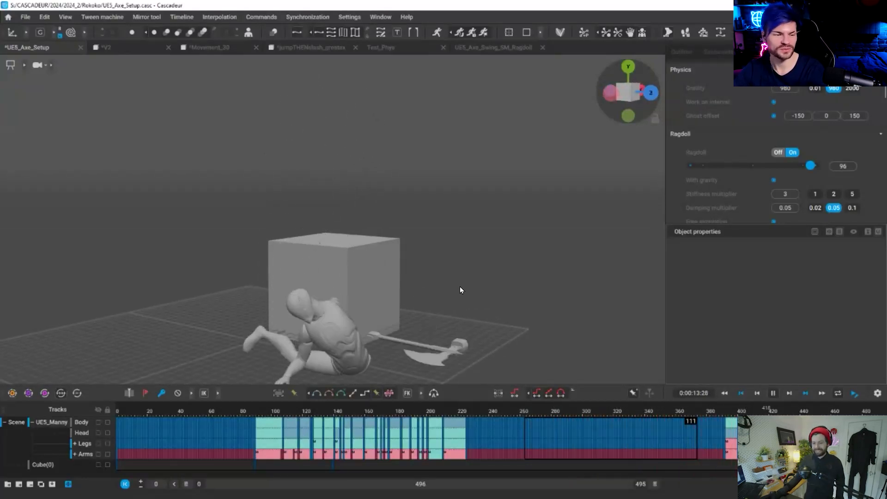
right_drag(611, 346, 777, 408)
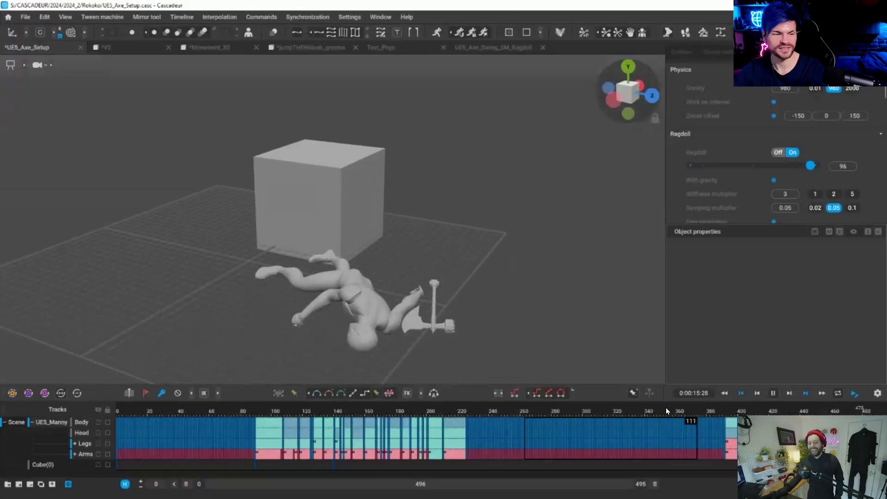
Replay the jump from about frame 91 and stop at about frame 157 to inspect the feet landing on the cube.
click(756, 393)
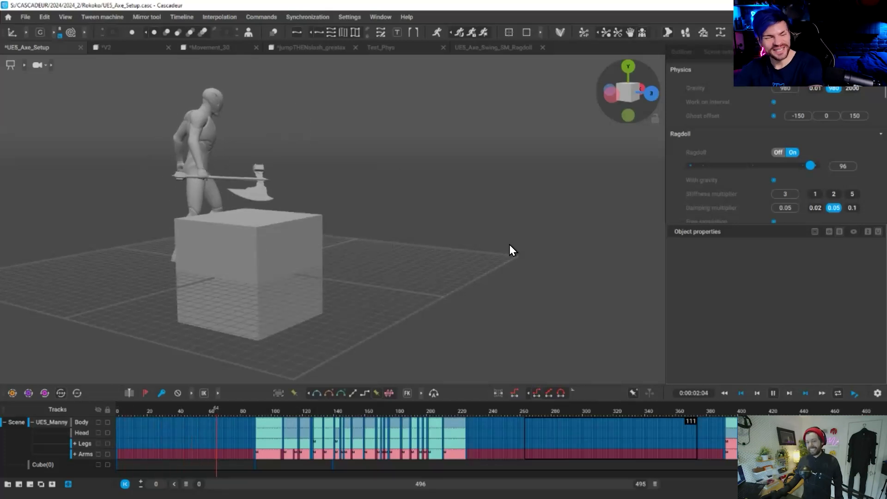
key(space)
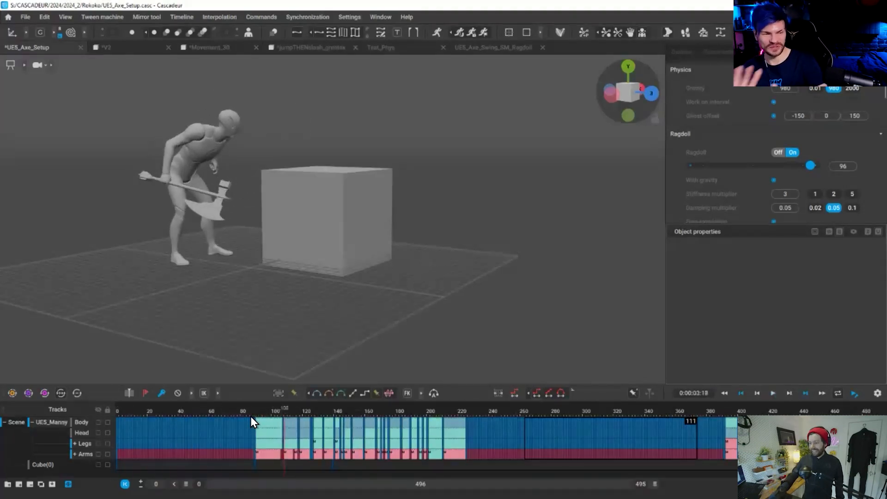
click(250, 417)
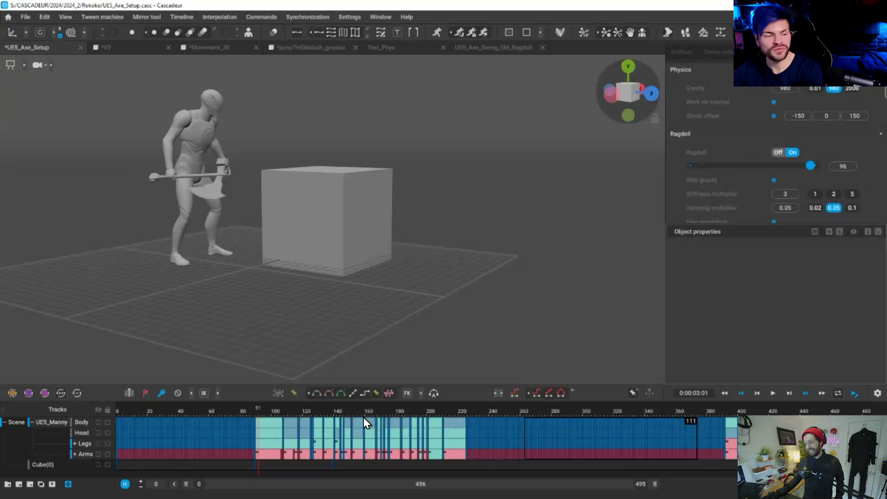
key(space)
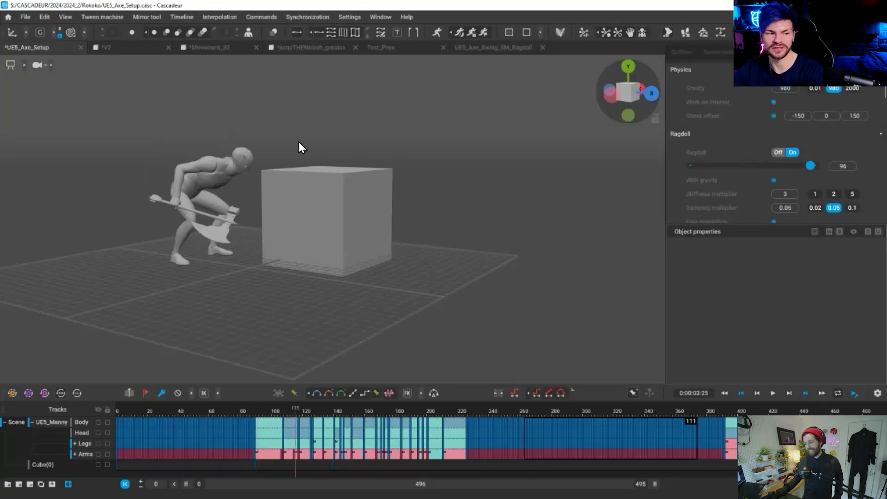
scroll(346, 157, up, 4)
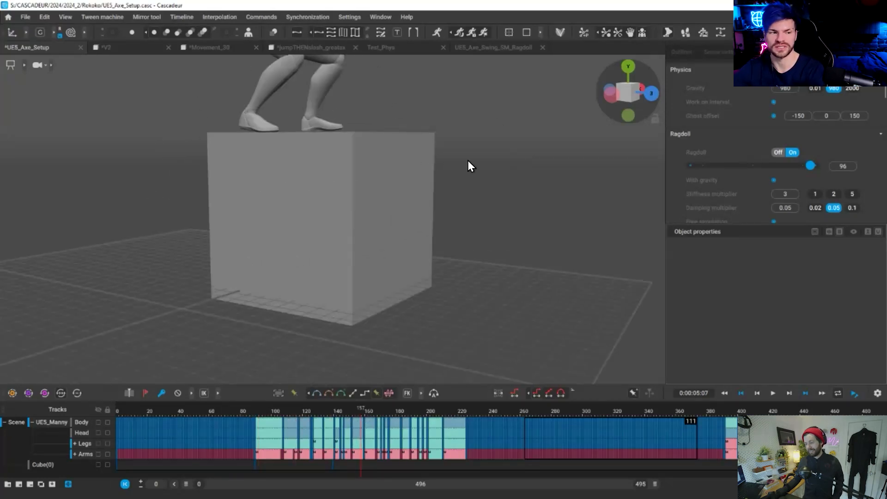
alt+middle_drag(468, 159, 495, 217)
scroll(495, 217, down, 2)
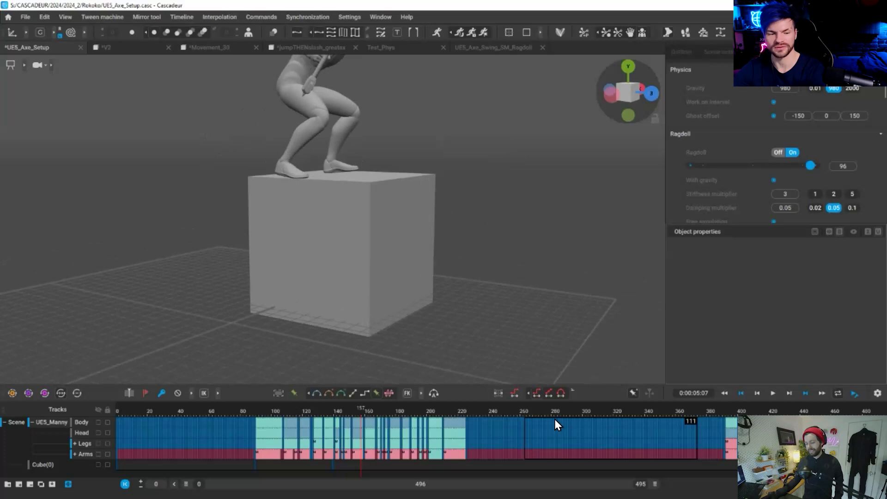
key(space)
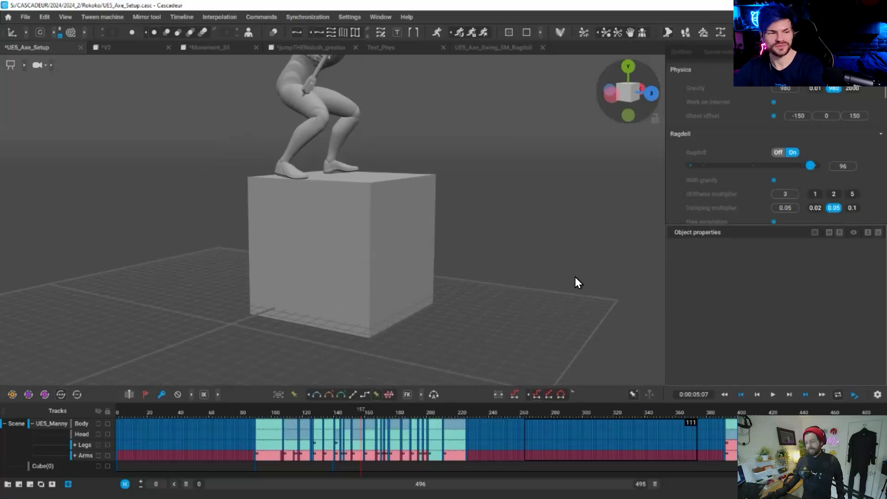
In the UE5_Axe_Swing_SM_Ragdoll scene, play the axe swing with its simulated fall and set the ragdoll value to 90.
scroll(350, 298, down, 3)
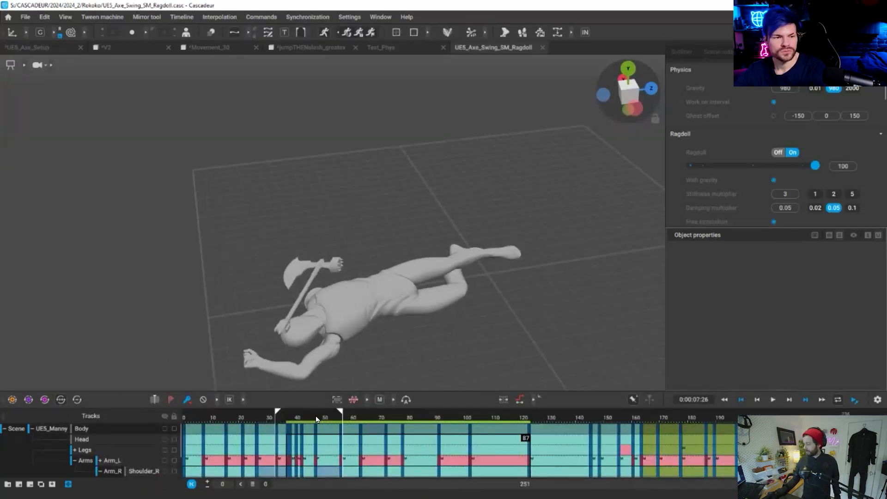
drag(344, 414, 378, 412)
key(space)
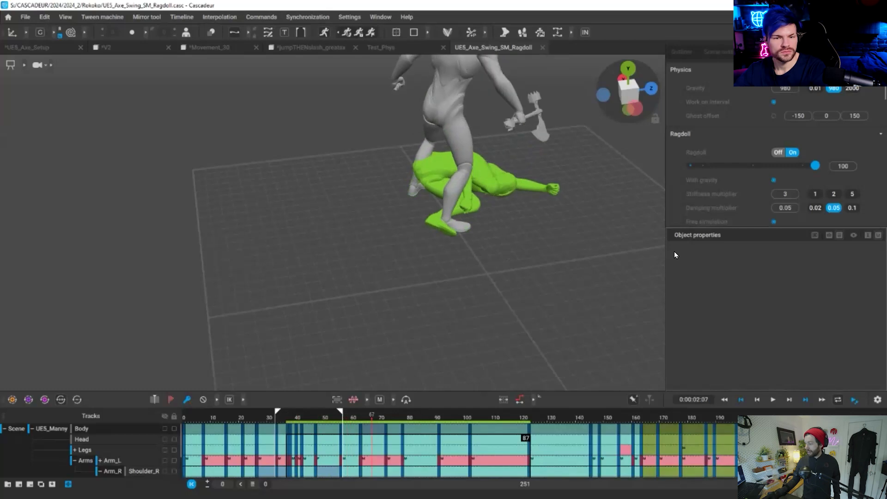
click(805, 167)
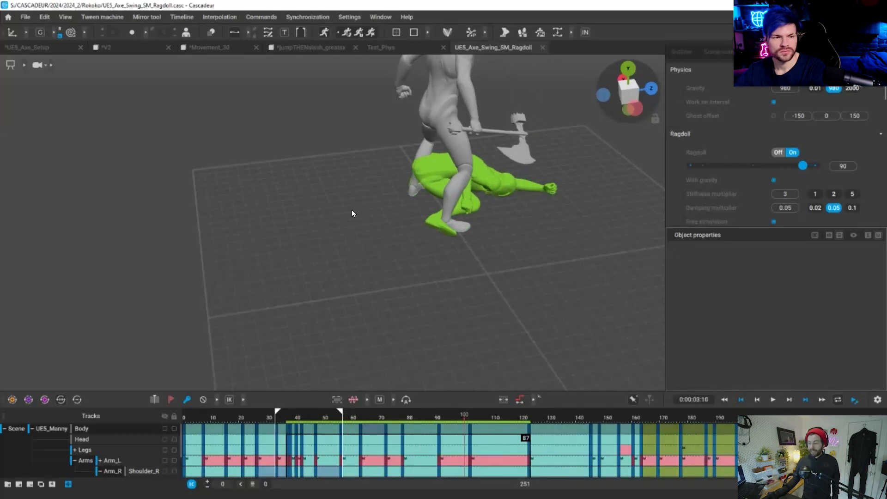
Check the simulated fall from the side between frames 40 and 51, looking closely at the axe flying away from the green ragdoll.
alt+drag(203, 194, 320, 415)
click(294, 424)
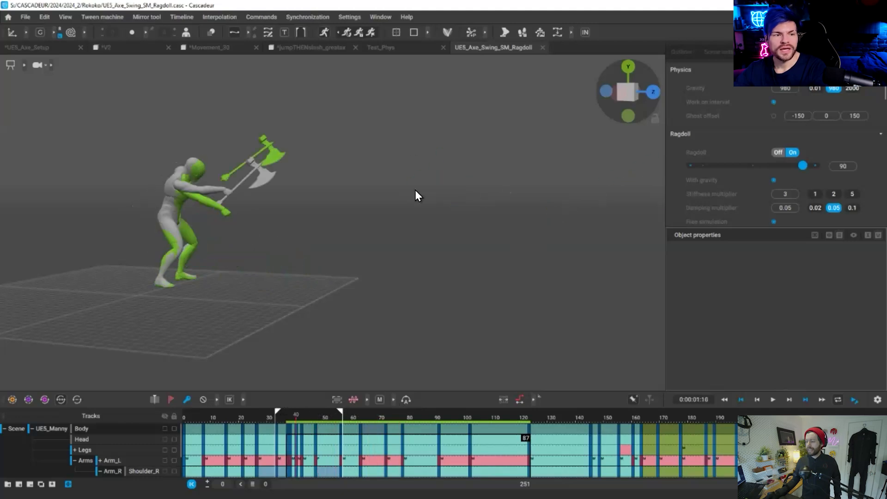
scroll(430, 283, up, 5)
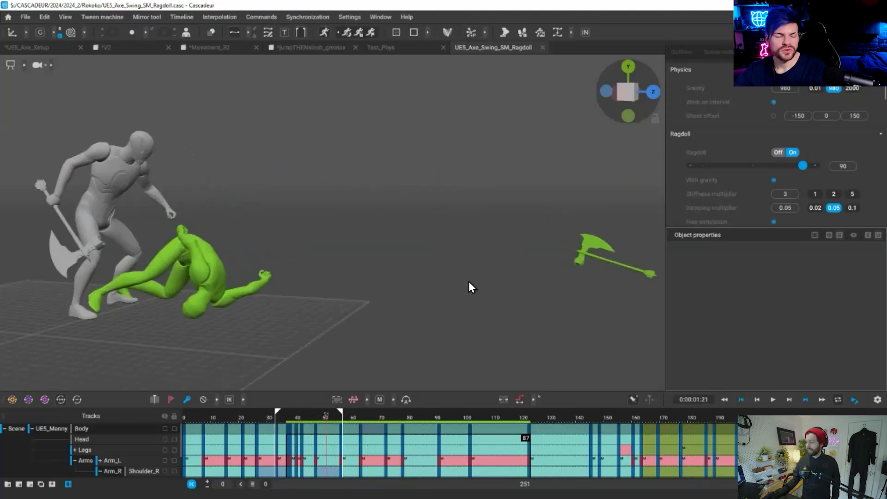
scroll(543, 303, up, 4)
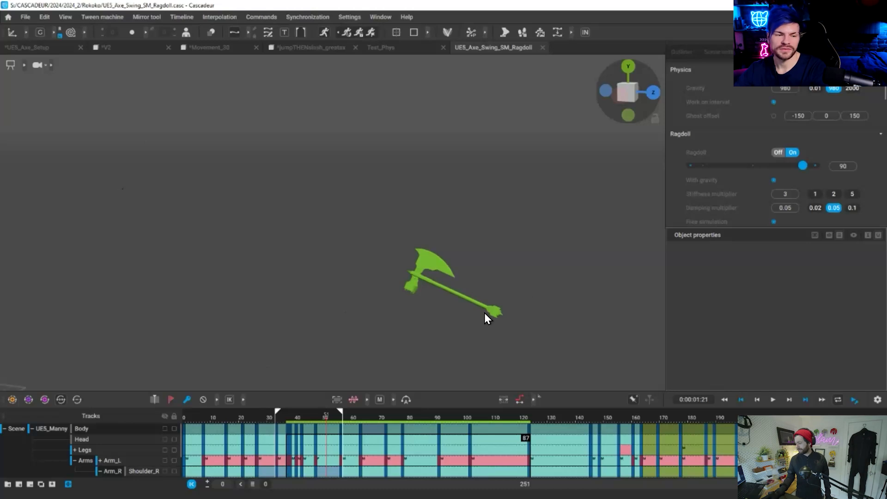
middle_drag(385, 248, 384, 244)
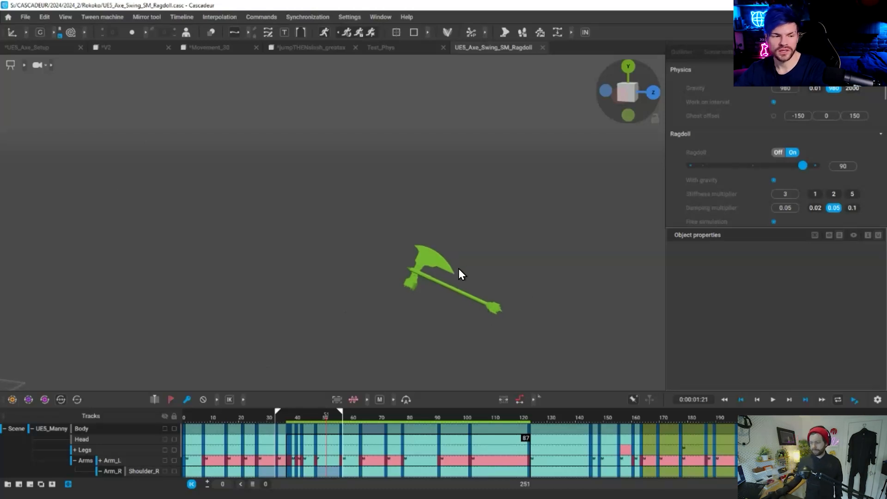
Display the character's joints and select the axe in the right hand to inspect how it is attached.
middle_drag(228, 223, 24, 60)
scroll(22, 62, up, 3)
click(23, 64)
click(246, 154)
right_drag(412, 207, 431, 202)
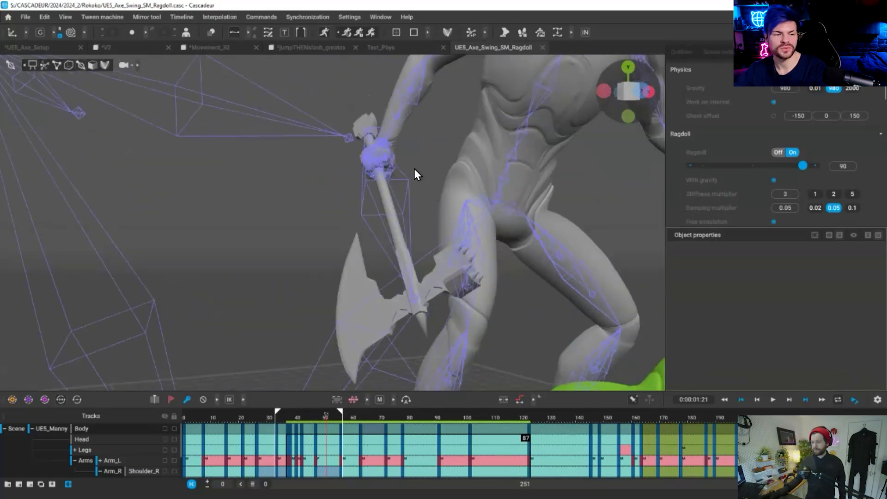
click(365, 132)
key(Escape)
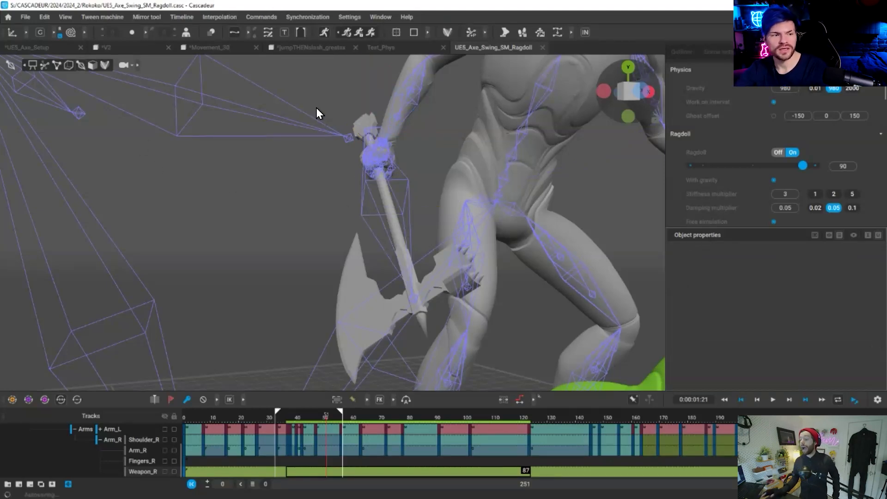
scroll(316, 107, down, 2)
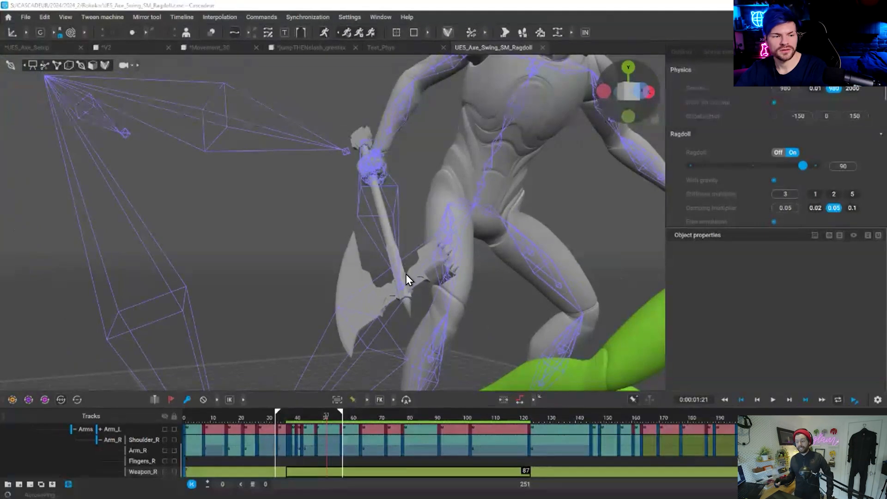
Turn on rigging mode for the character and look through the body bone assignments in the Quick Rigging Tool.
key(ctrl+shift+r)
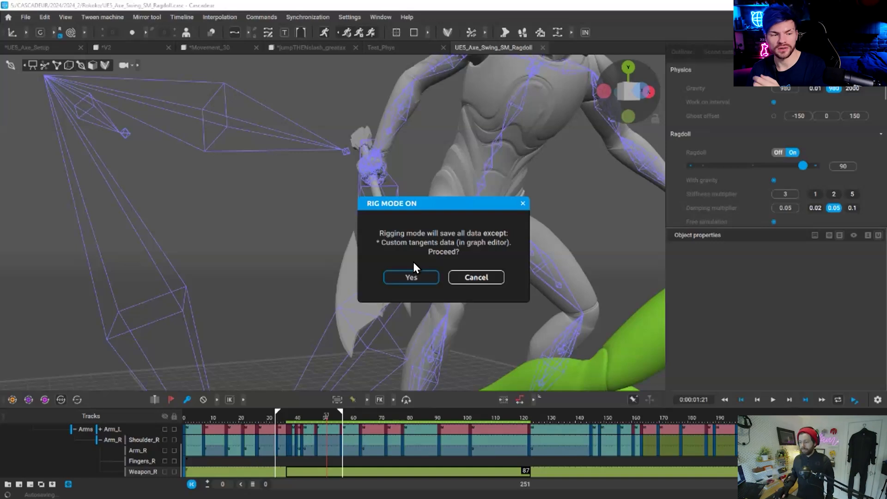
key(Return)
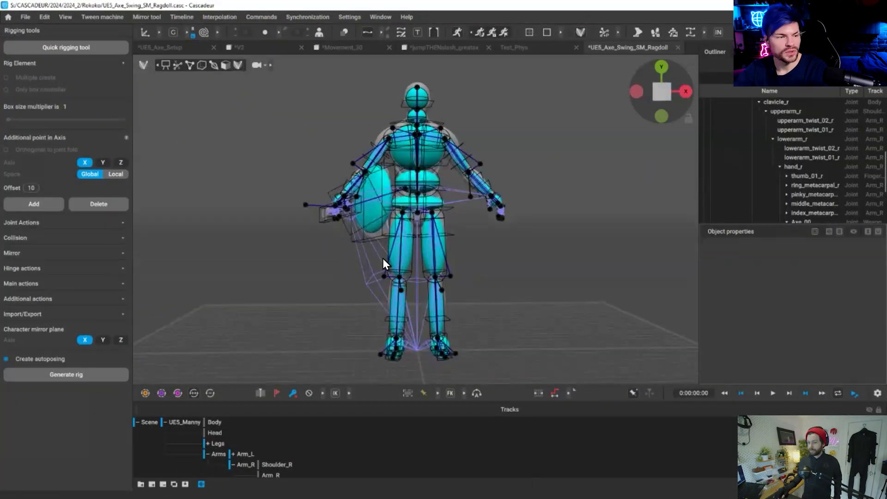
click(54, 50)
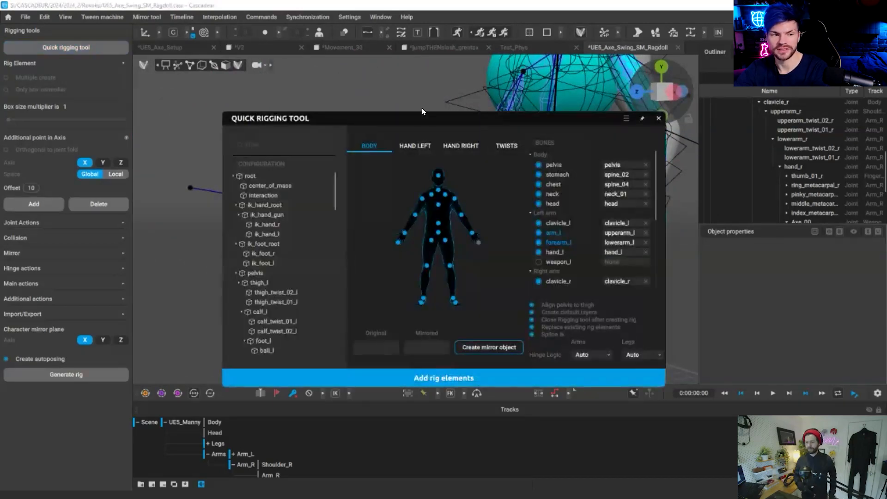
drag(425, 124, 509, 345)
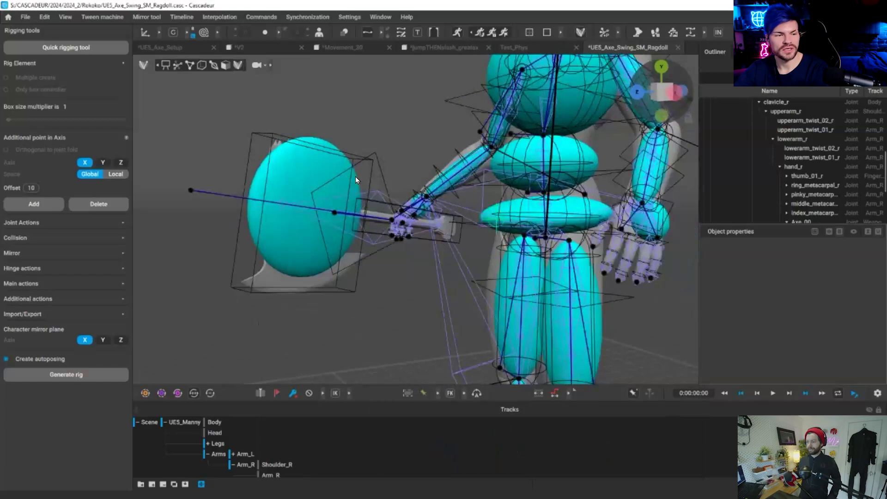
Select the axe's rig element and examine its collision boxes and rigid body beside the hand from several angles.
scroll(356, 180, up, 5)
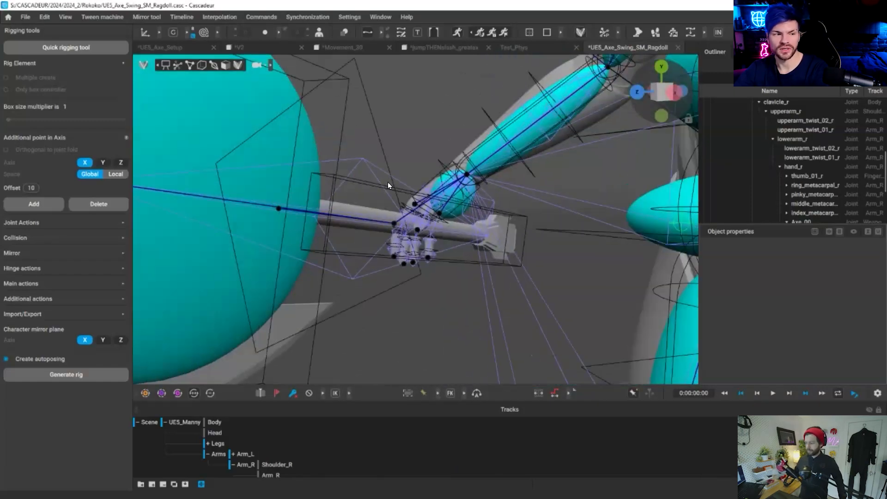
click(388, 184)
scroll(414, 324, down, 5)
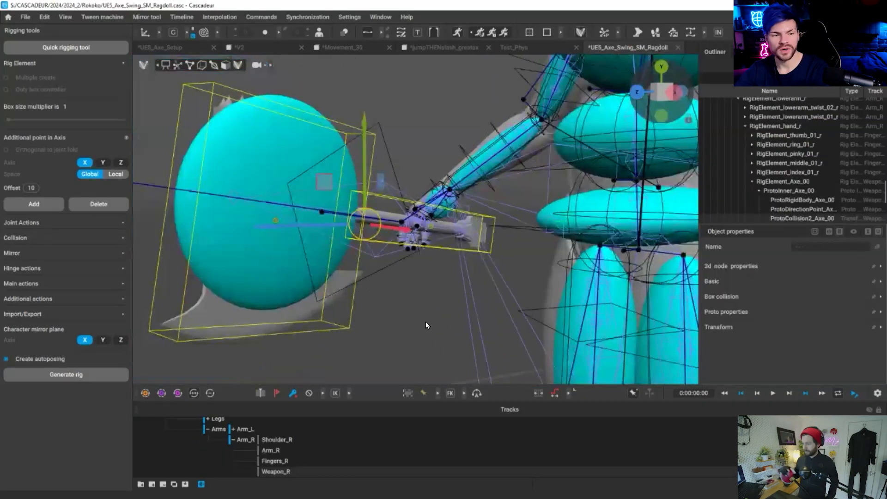
scroll(412, 324, up, 2)
mouse_move(554, 290)
right_down()
mouse_move(561, 293)
mouse_move(553, 287)
right_up()
right_drag(520, 253, 517, 251)
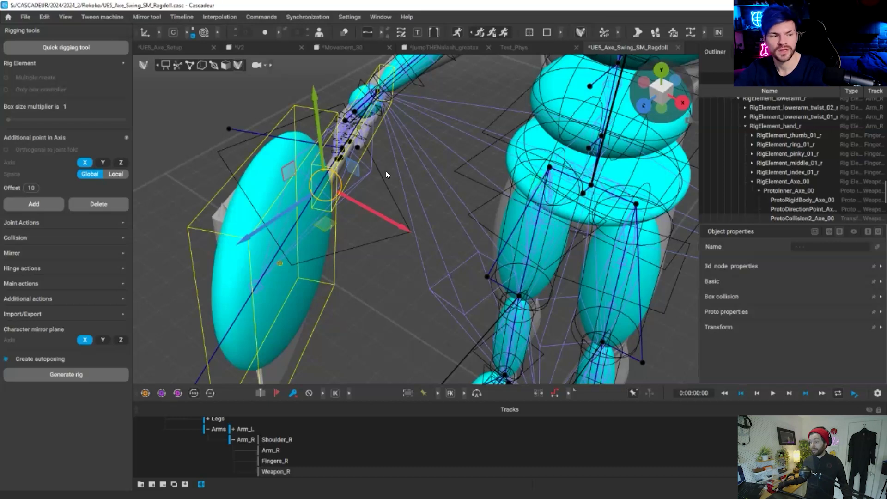
right_drag(289, 146, 517, 248)
click(517, 248)
right_drag(453, 283, 522, 265)
right_drag(408, 243, 611, 278)
right_drag(434, 262, 606, 45)
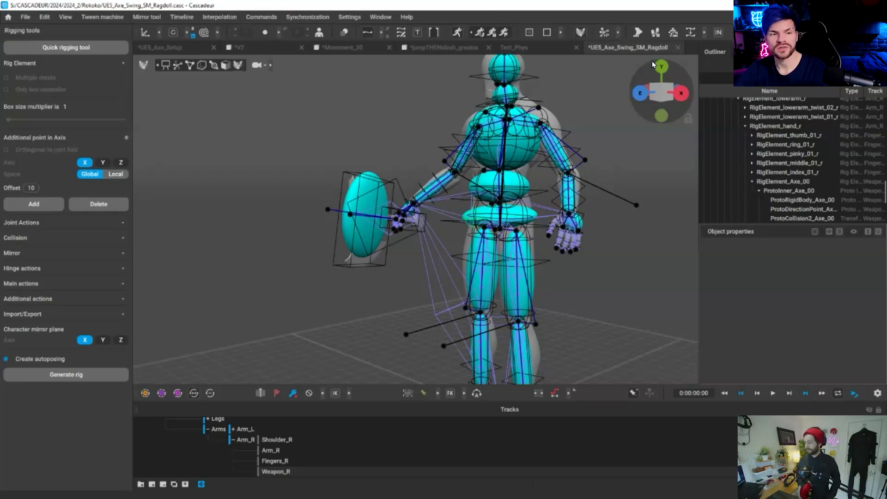
Return from rigging mode to the animation with the rig generated and go to frame 39 of the swing.
click(458, 32)
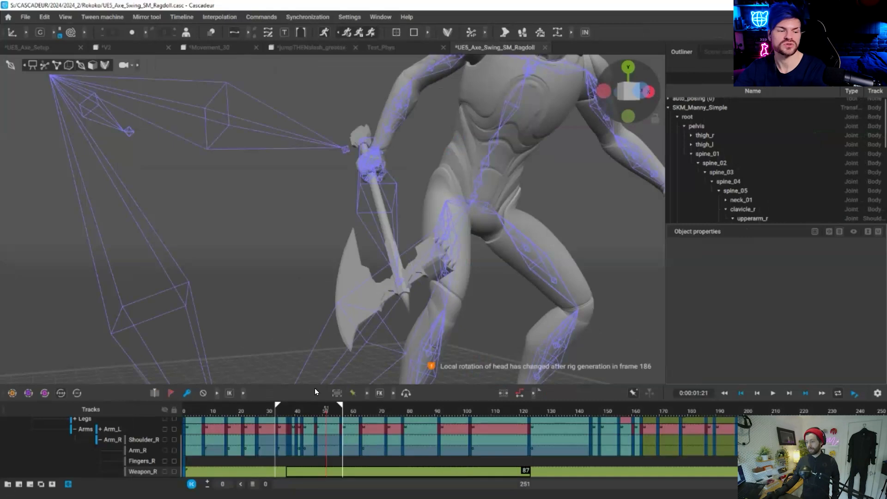
click(345, 427)
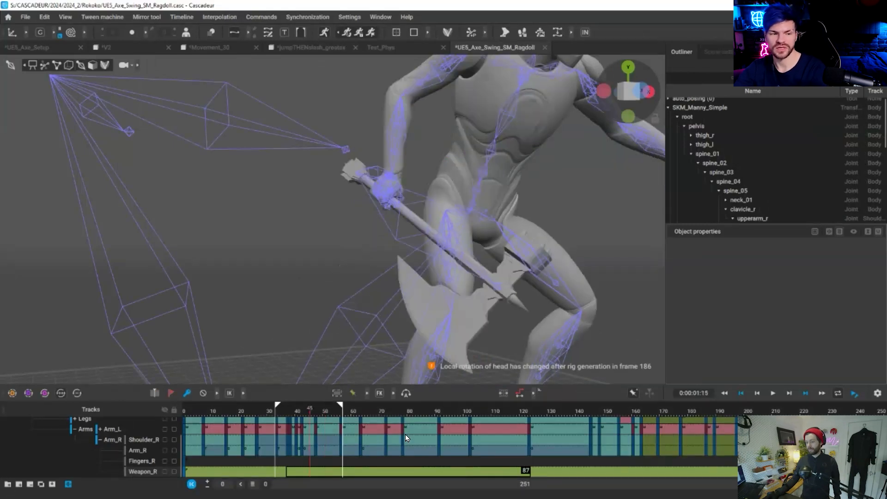
drag(386, 430, 294, 421)
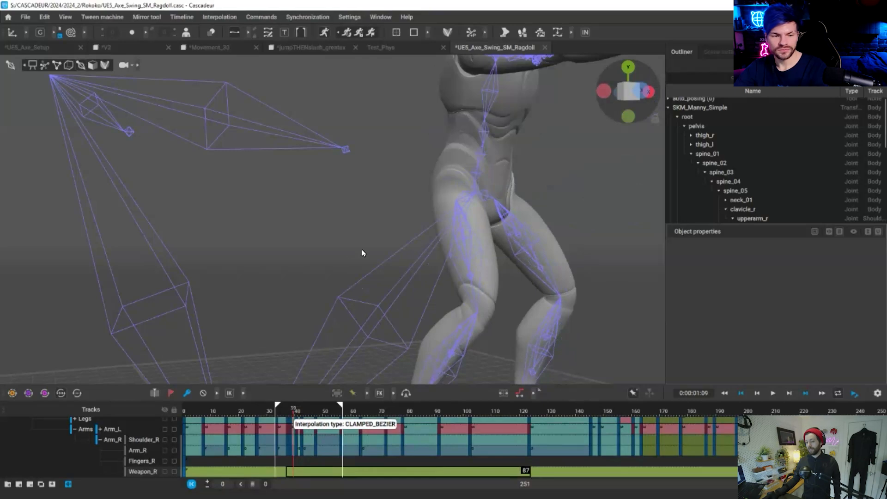
key(f)
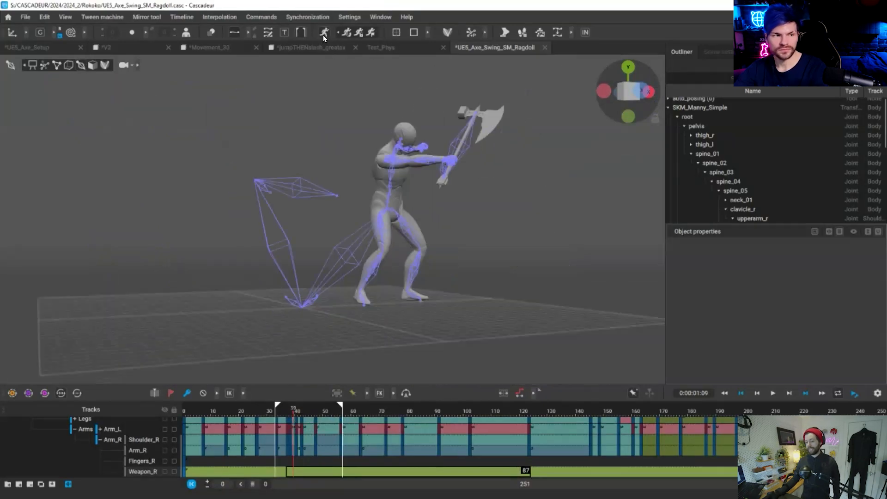
Turn on the Physics Assistant and play the swing from about frame 41 to watch the ragdoll fall and the axe fly off.
click(323, 35)
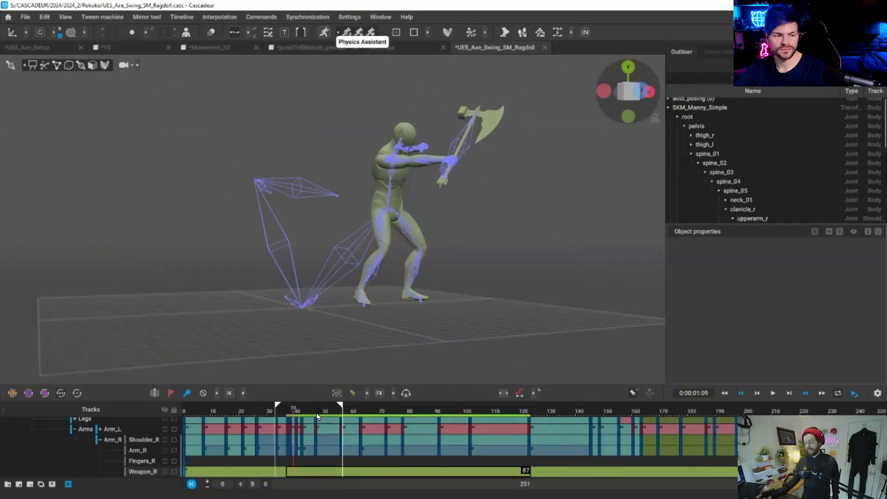
click(283, 421)
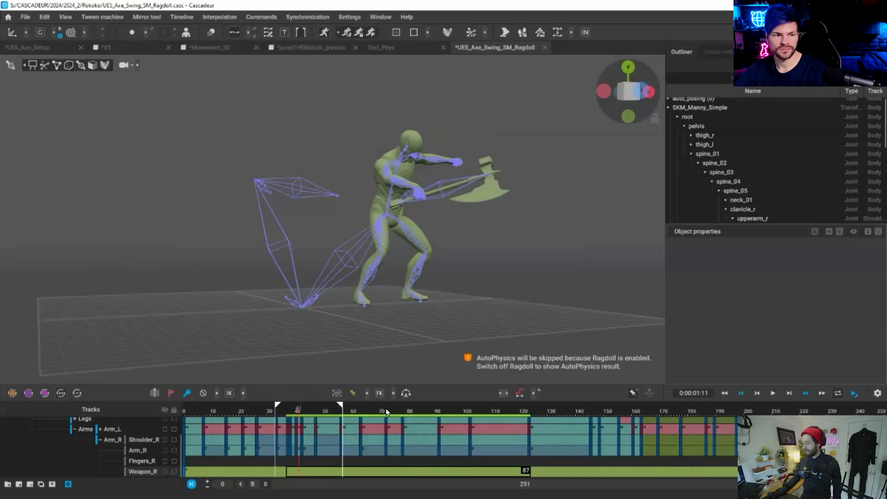
key(space)
scroll(331, 323, down, 6)
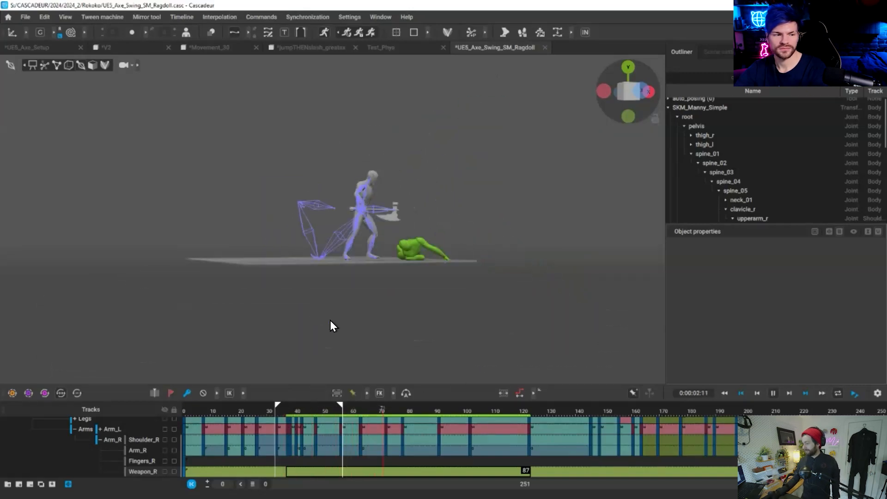
alt+drag(443, 314, 353, 325)
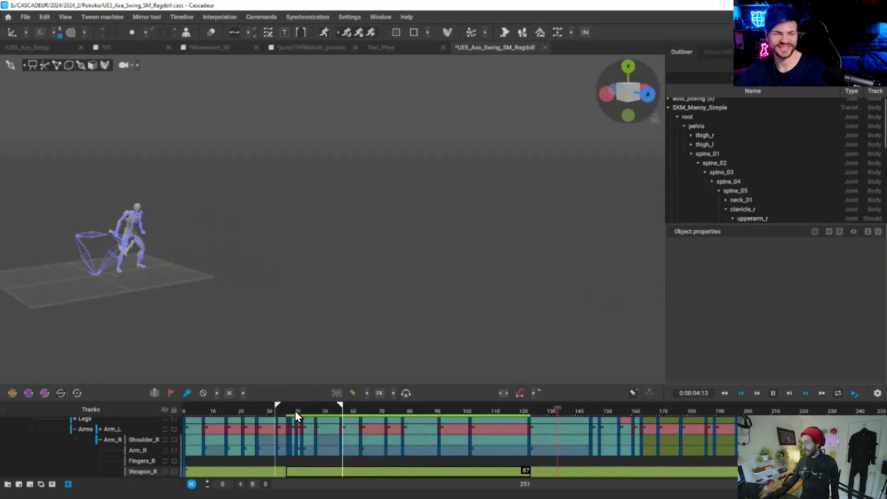
Replay the simulated fall from about frame 36 and stop at frame 105 to view the thrown axe from a higher angle.
click(284, 409)
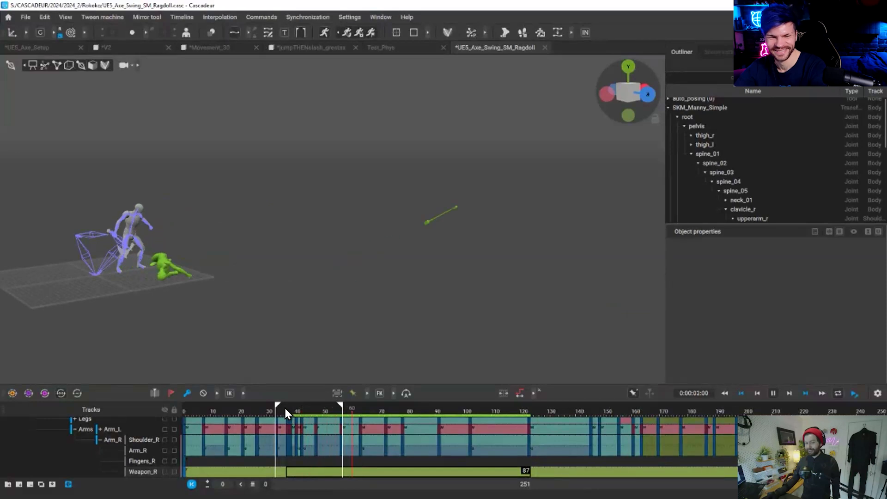
alt+drag(354, 185, 357, 199)
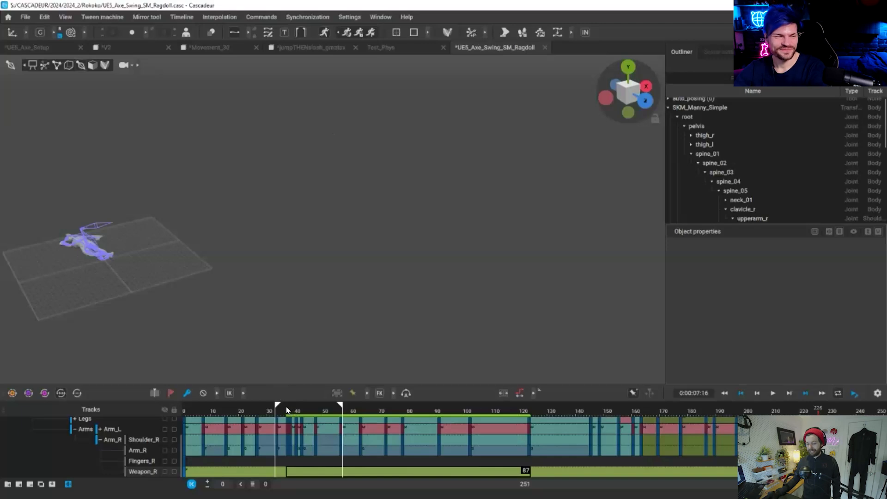
key(space)
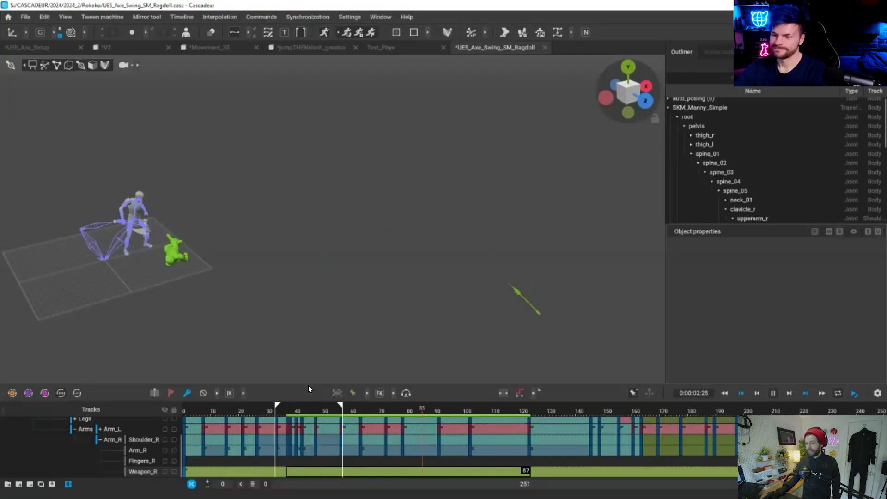
key(space)
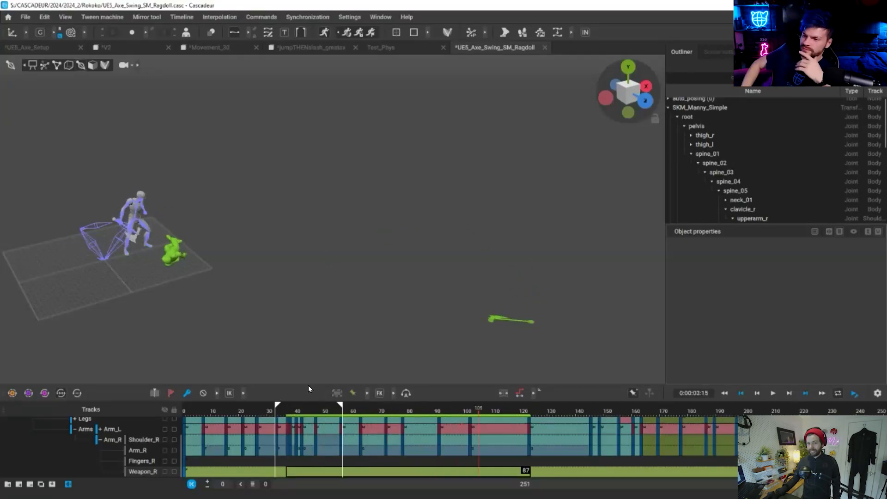